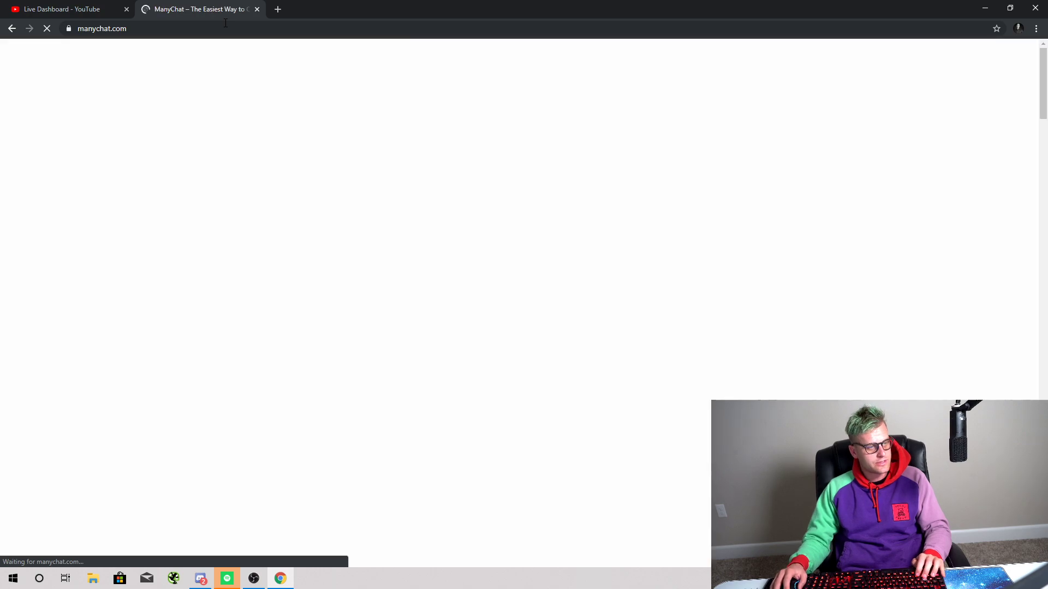
Step: Open ManyChat sign-in, accept the terms of service, and choose Sign In With Facebook
click(799, 53)
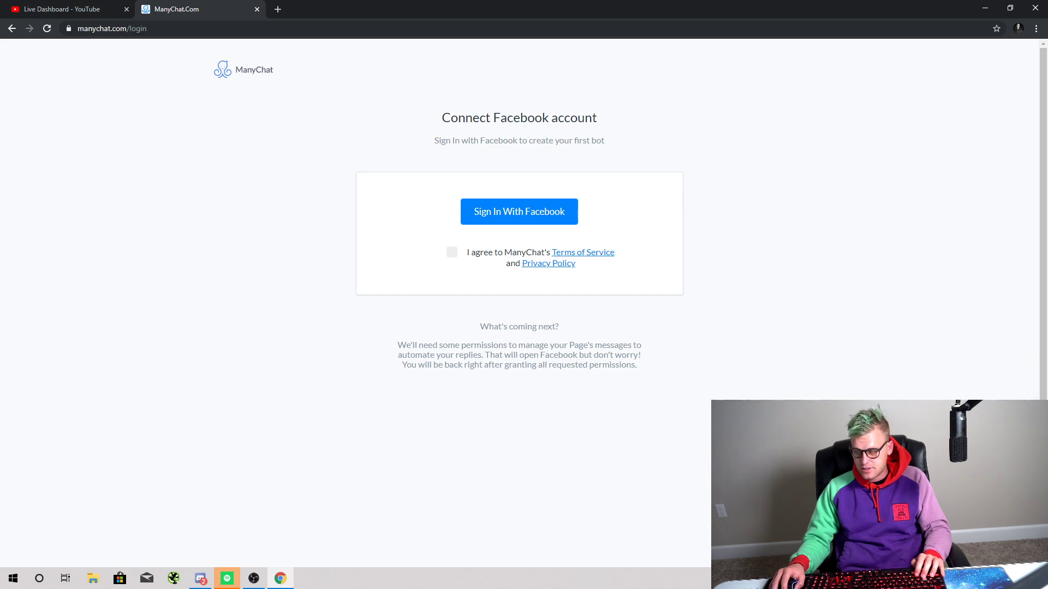
key(alt+Tab)
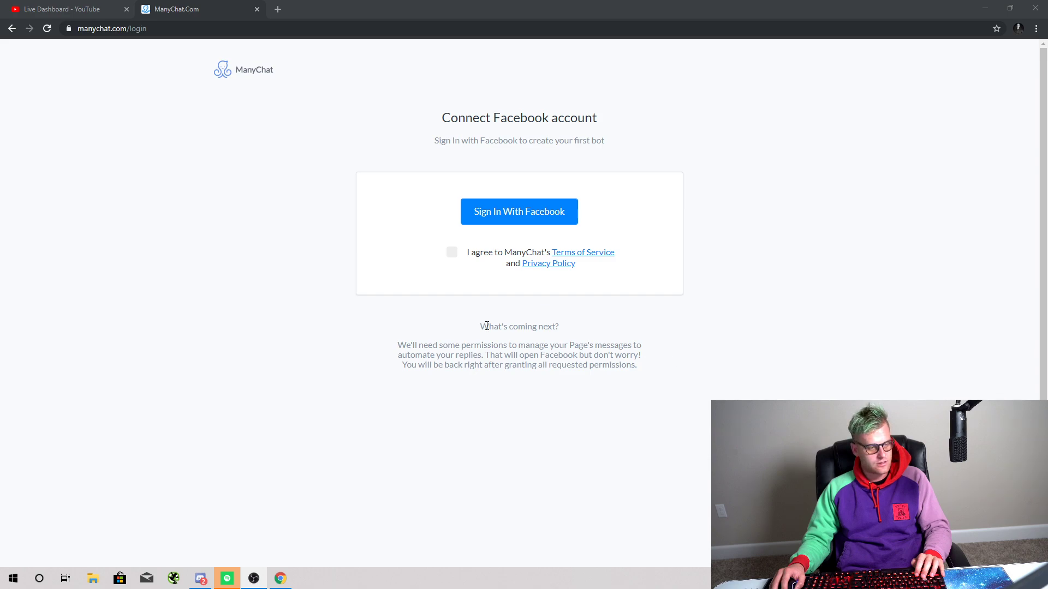
click(452, 252)
click(503, 218)
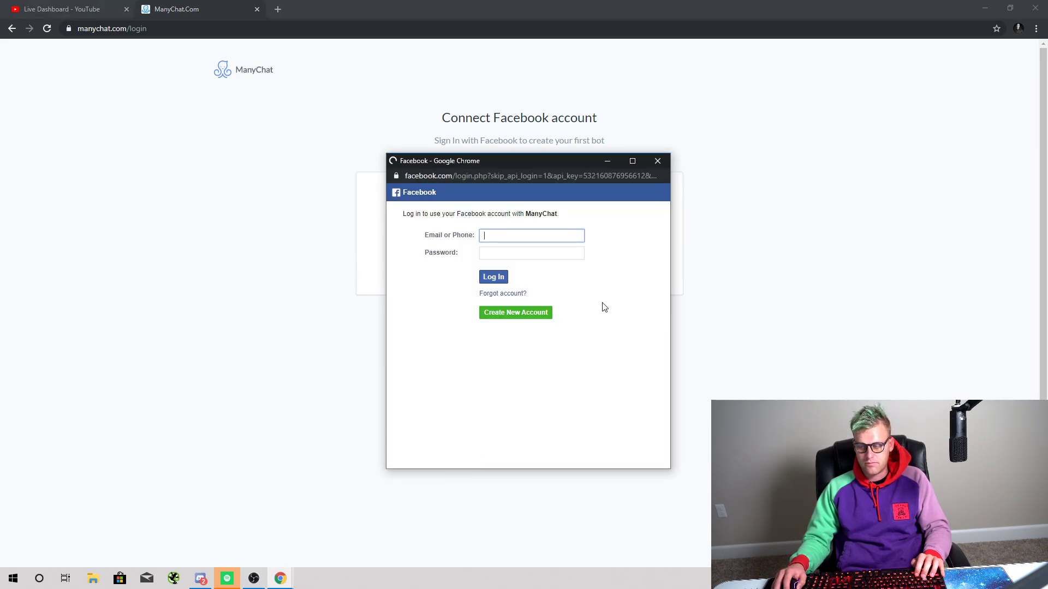
Step: Log in to Facebook with the saved account e-mail and the account password
click(492, 243)
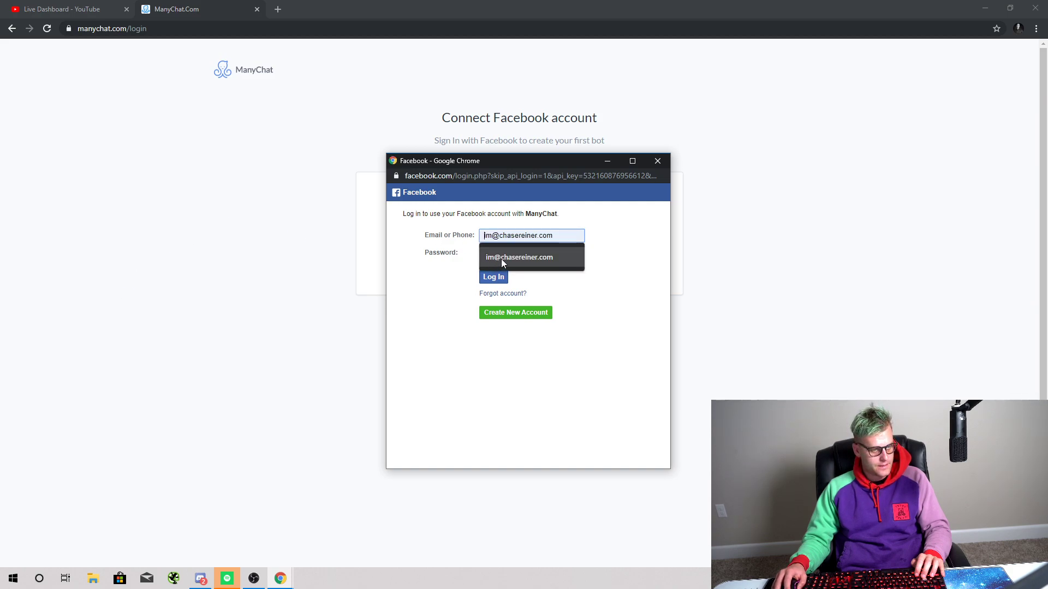
click(501, 258)
click(502, 258)
text(***********)
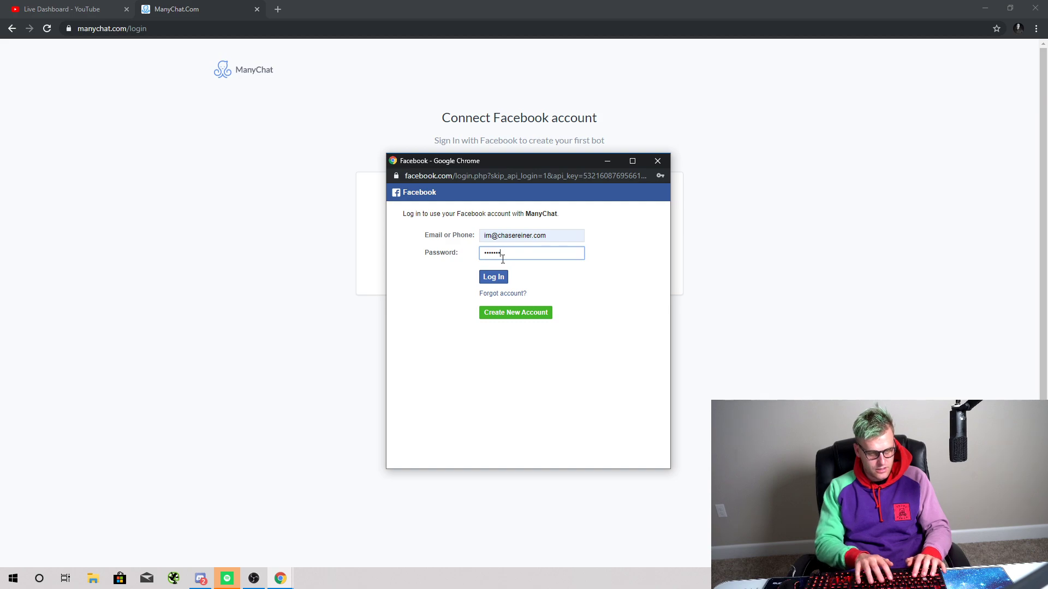
key(Return)
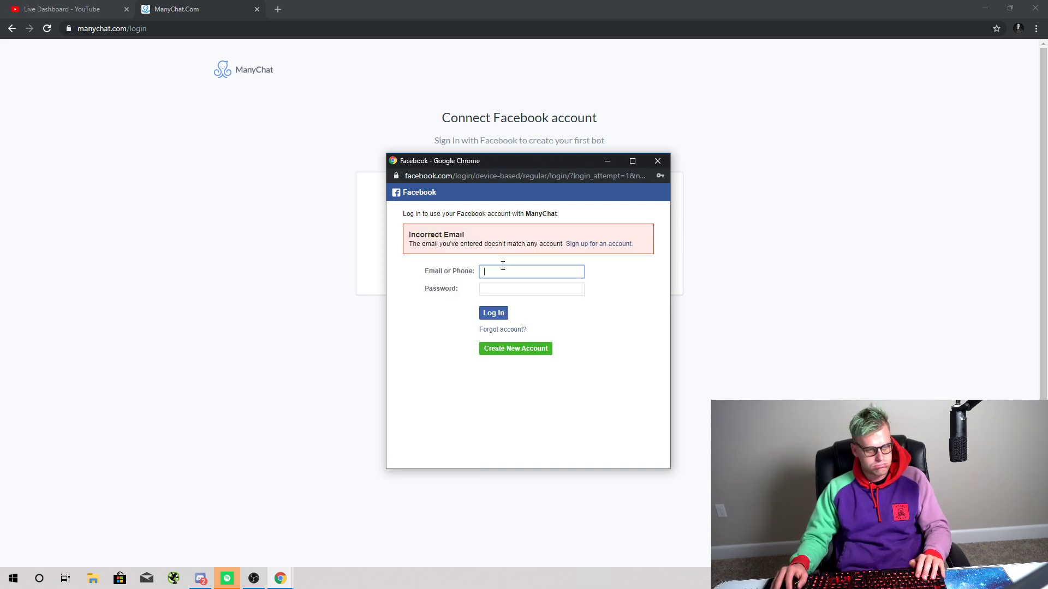
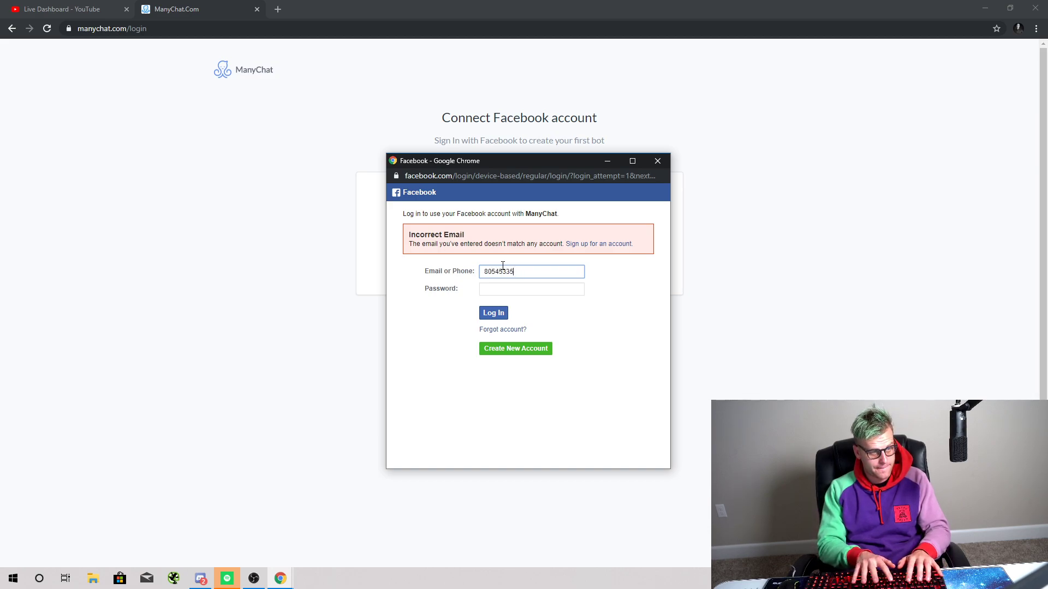
Step: Log in again using the account phone number and password, then begin the two-factor check
key(Tab)
text(****)
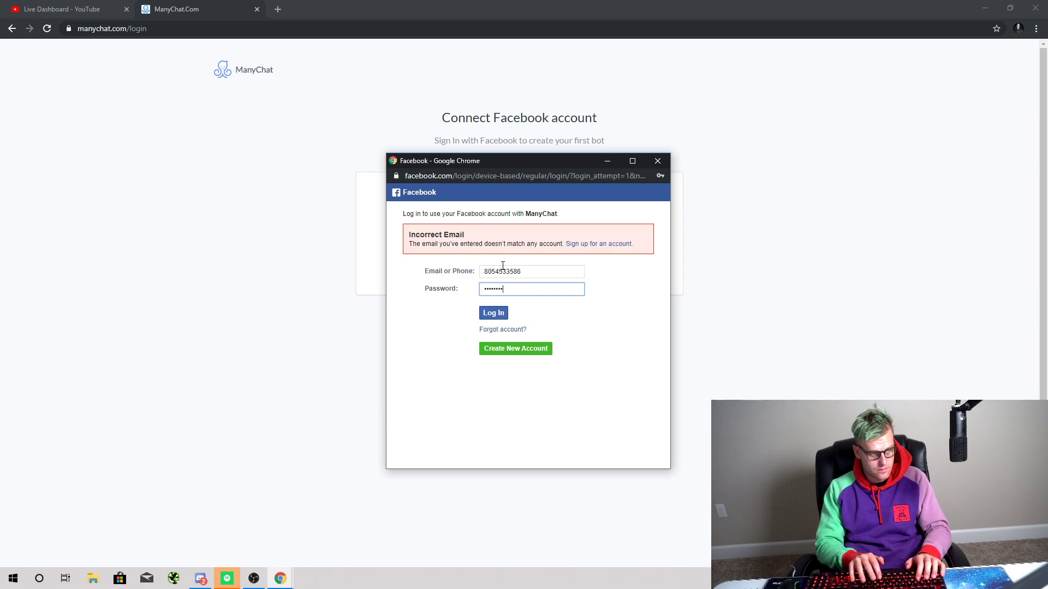
key(Return)
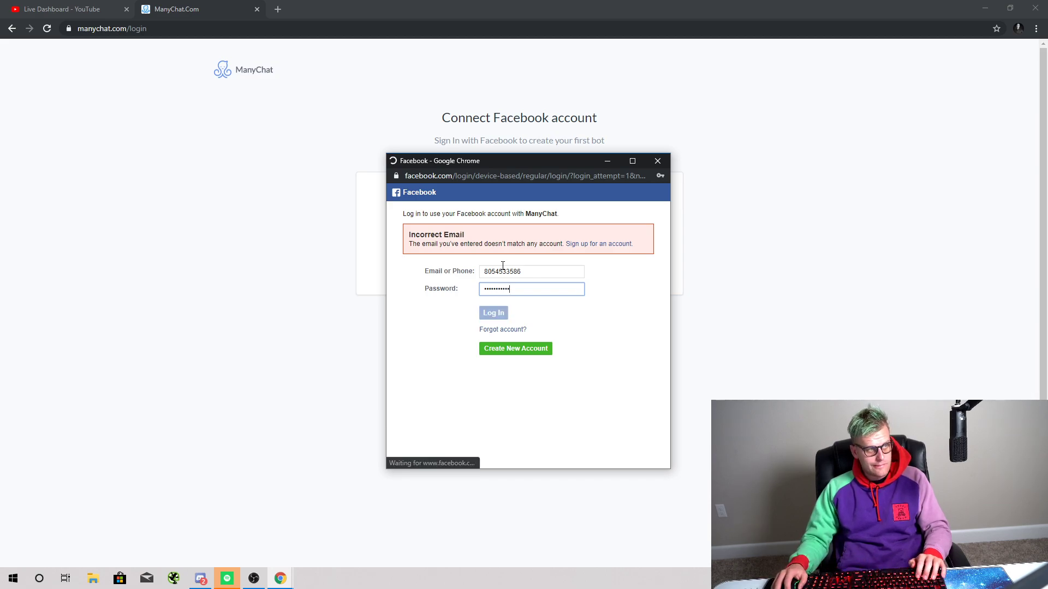
click(467, 300)
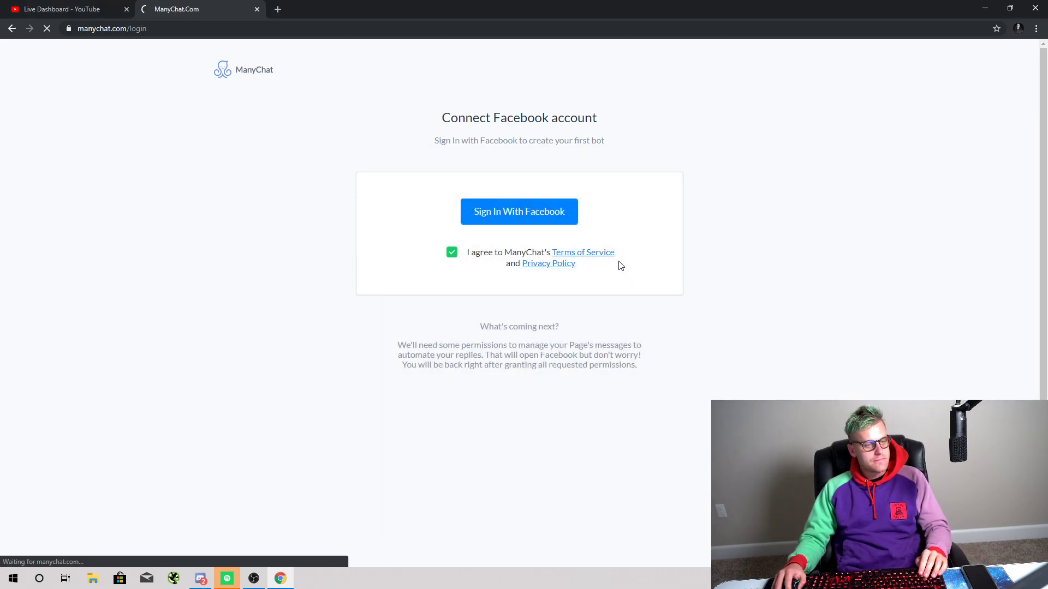
Step: Close the YouTube dashboard tab and open ManyChat Broadcasts to create a new broadcast
click(77, 2)
key(ctrl+w)
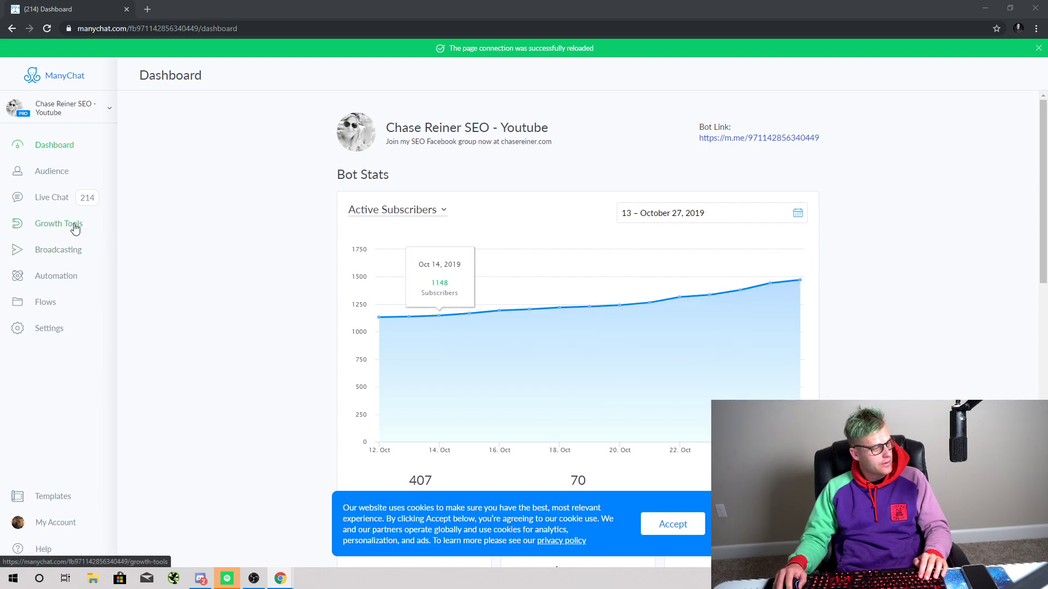
click(82, 251)
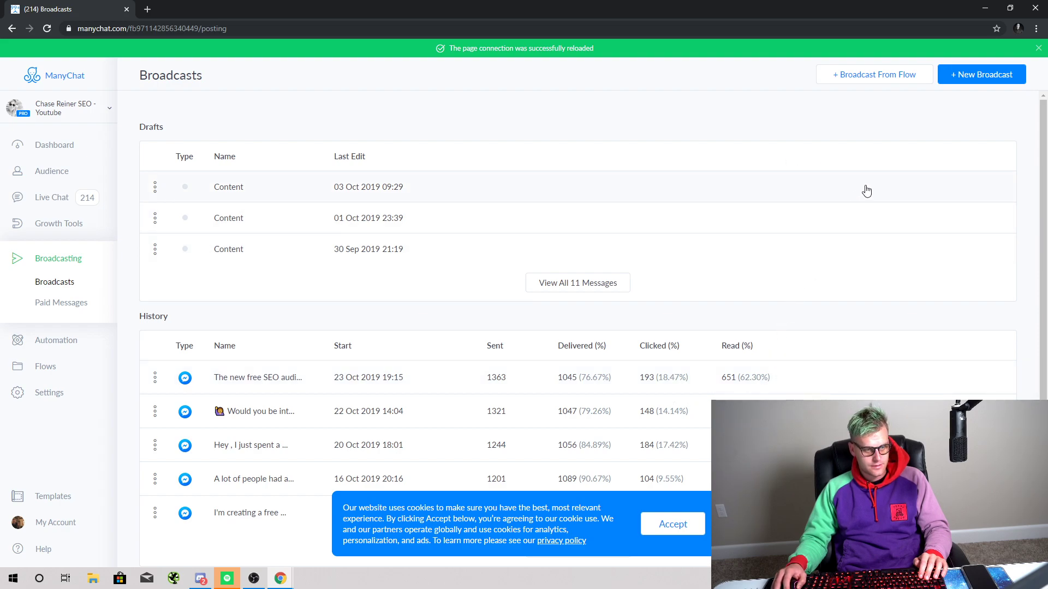
click(983, 75)
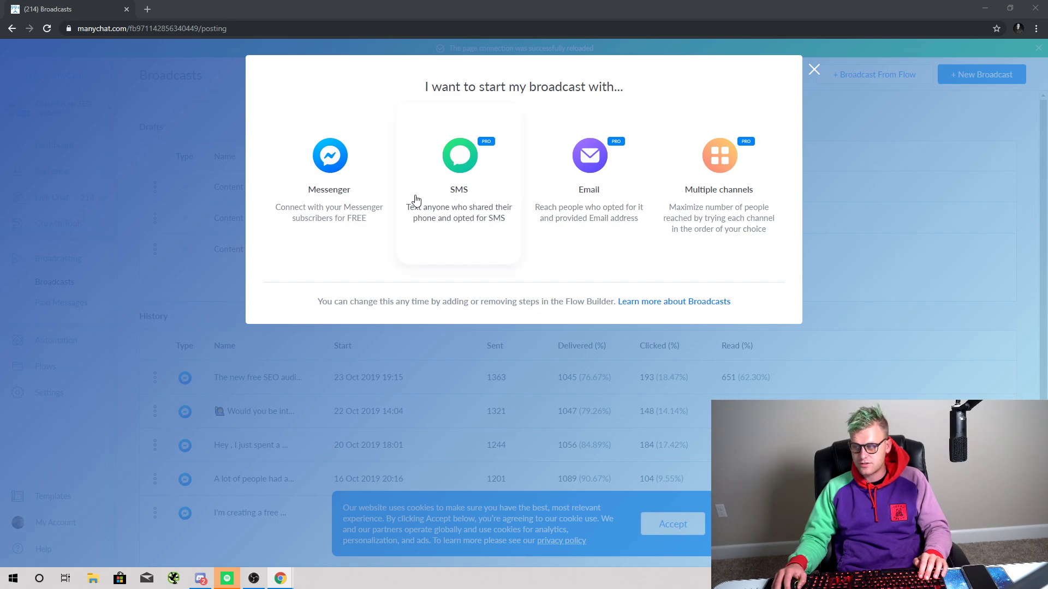
Step: Write a Messenger broadcast: 'Hey {First Name}, I'm doing a few free SEO audits… join the live stream'
click(346, 212)
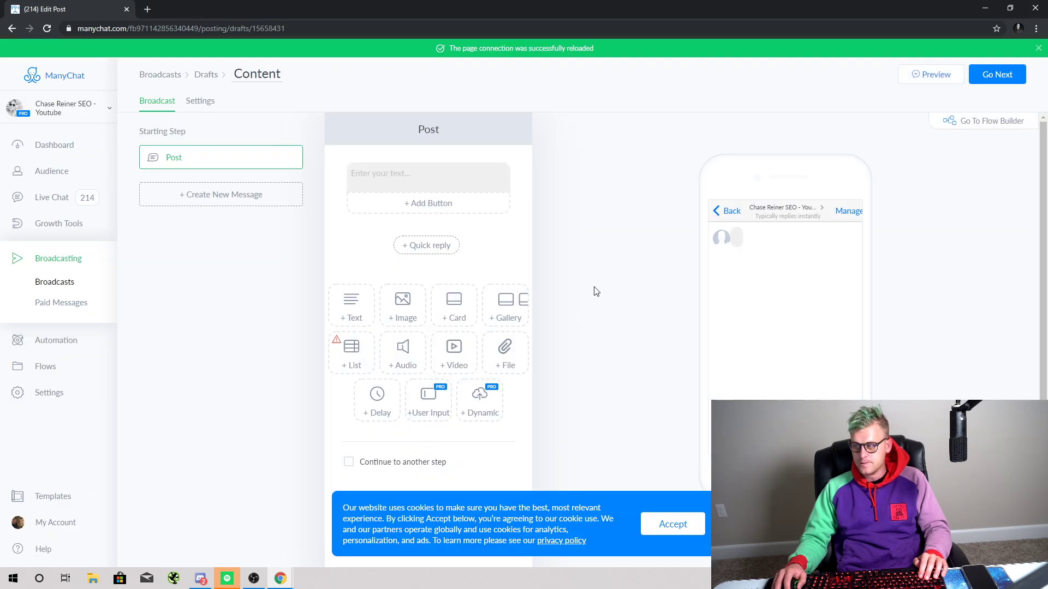
click(671, 525)
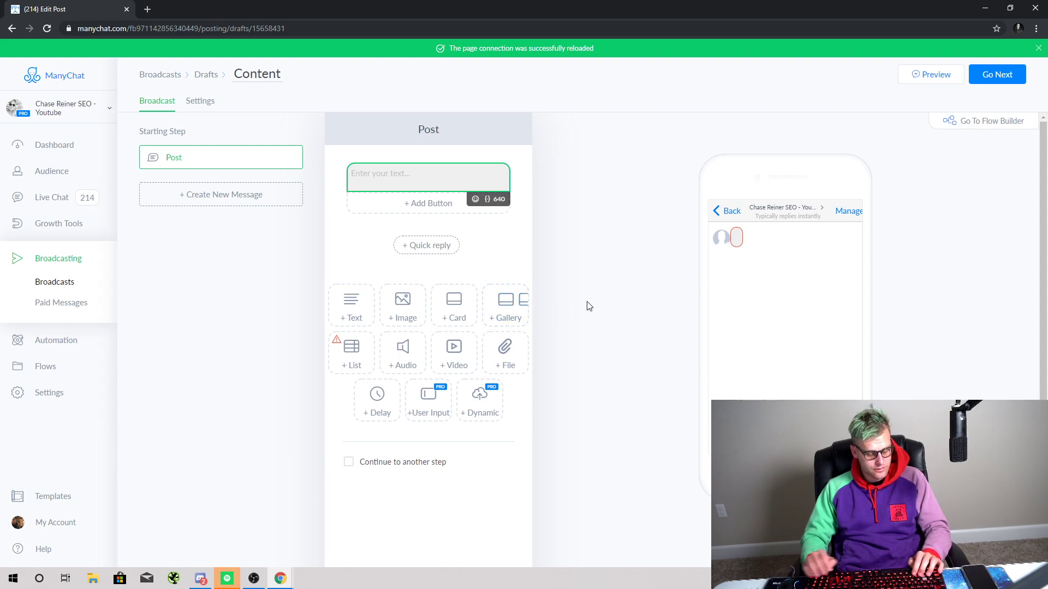
text(Hey )
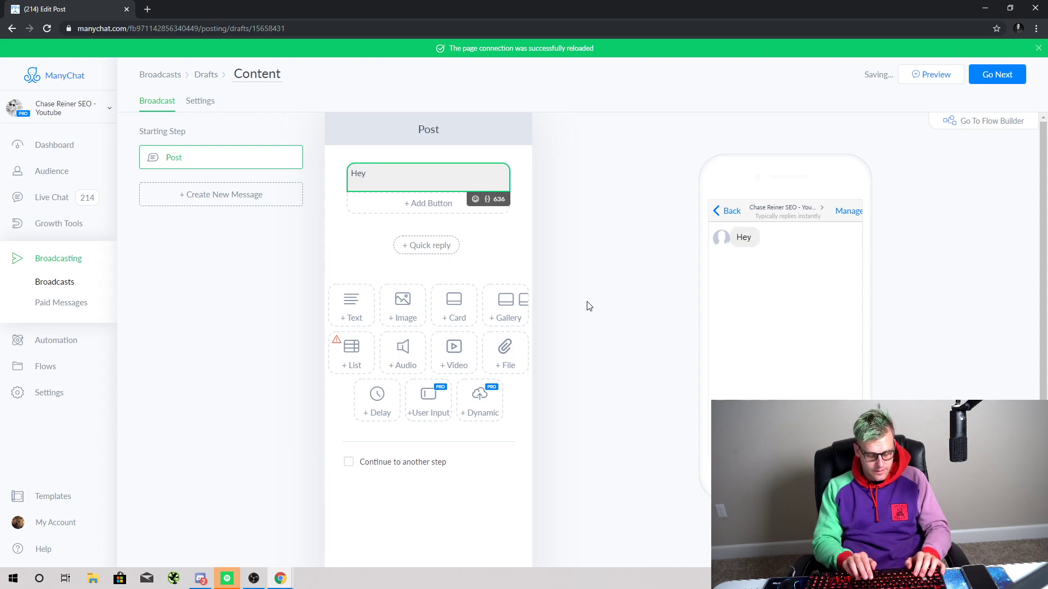
text({})
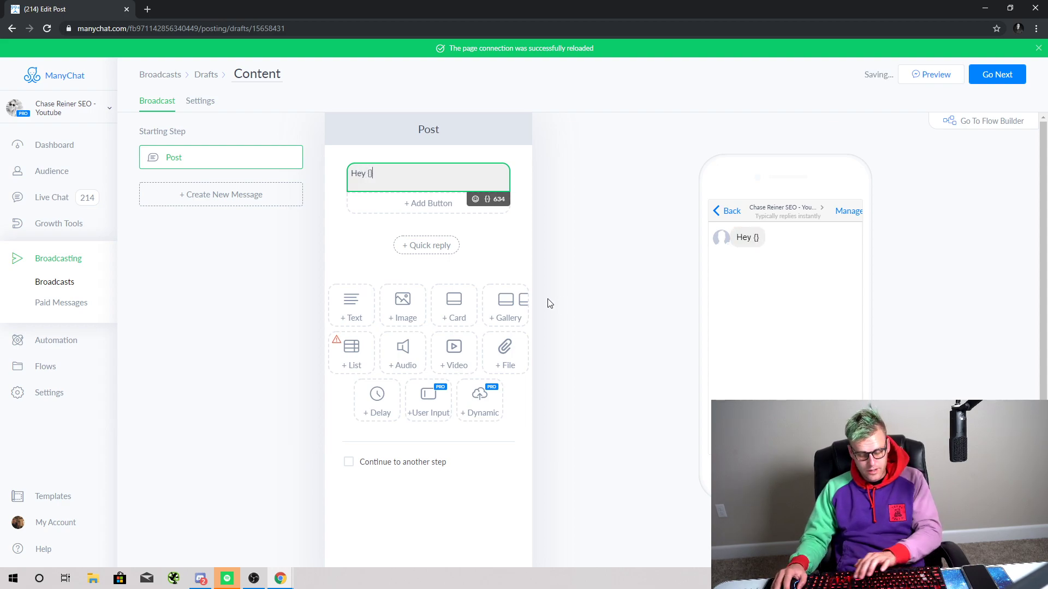
key(BackSpace)
key(BackSpace)
click(489, 210)
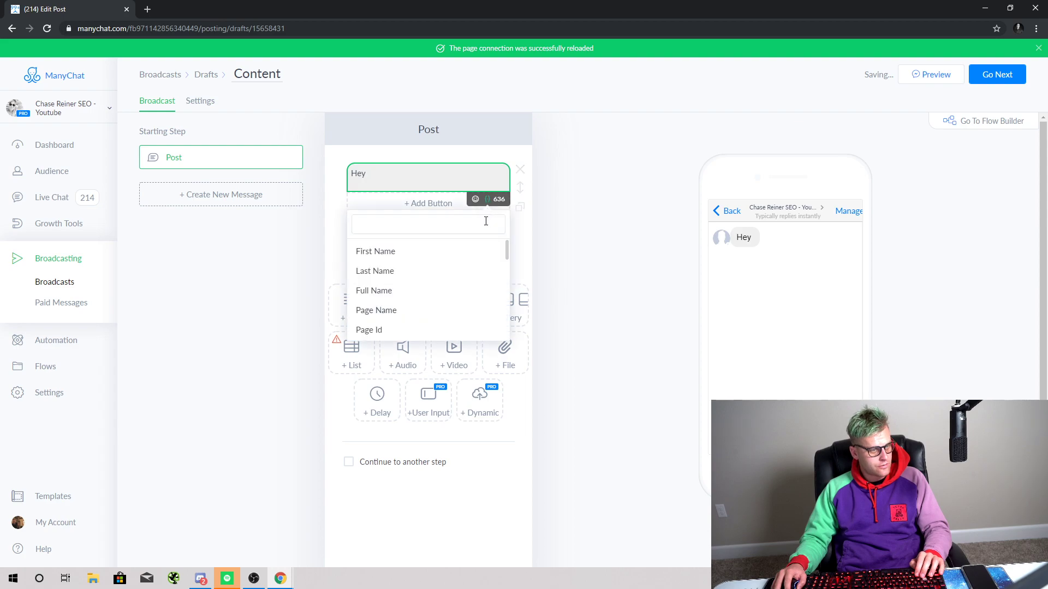
click(441, 255)
click(464, 183)
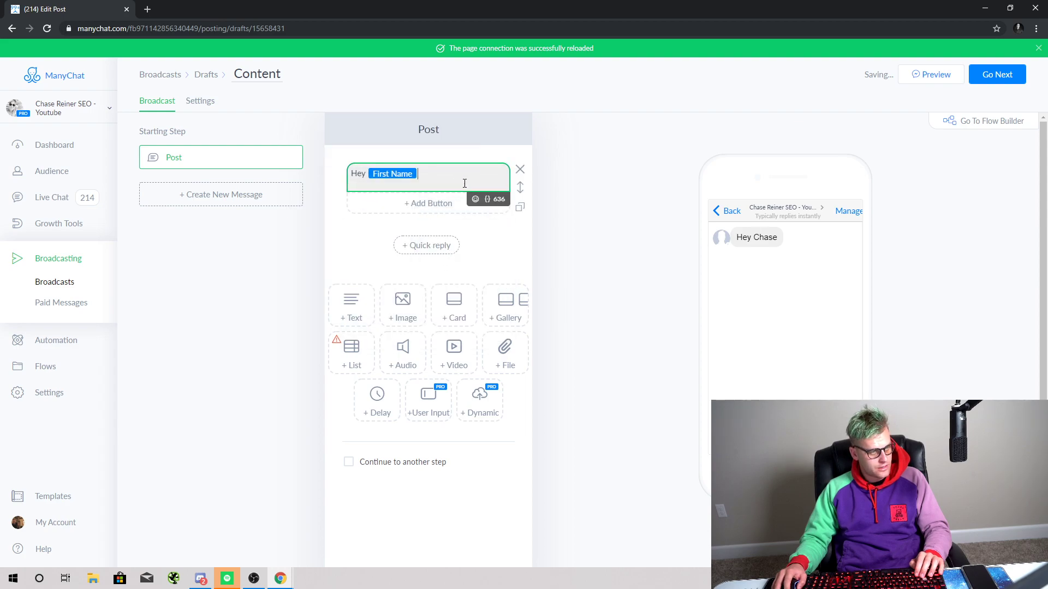
text(, )
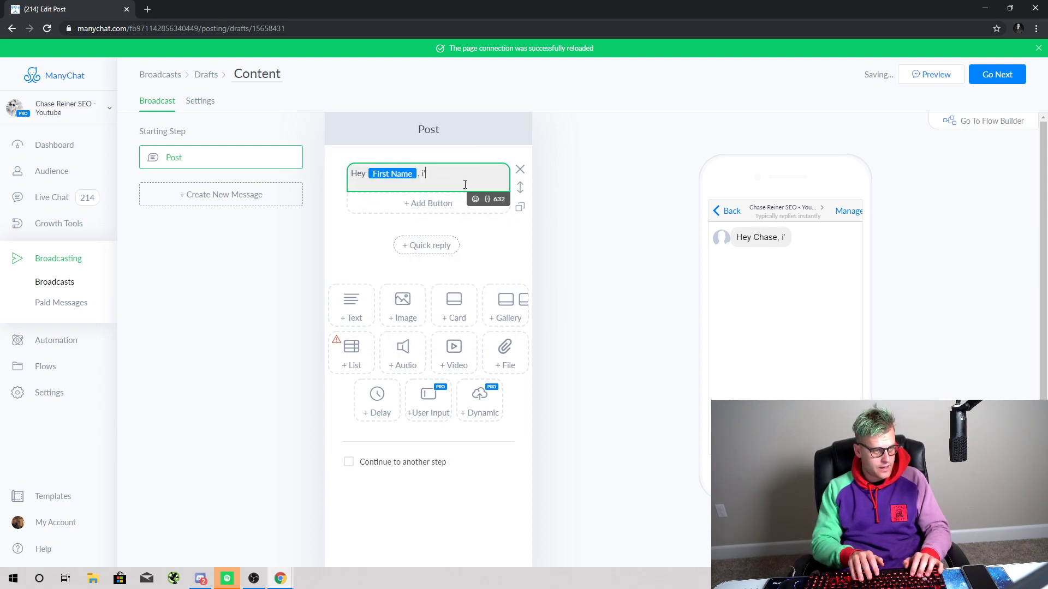
text(I'm do)
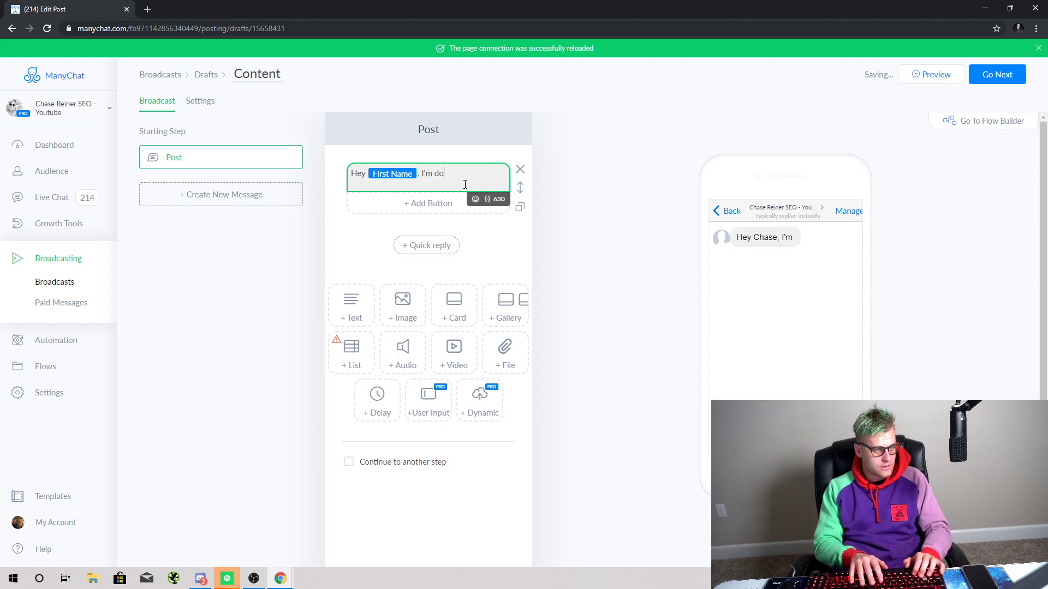
text(ing a few fre)
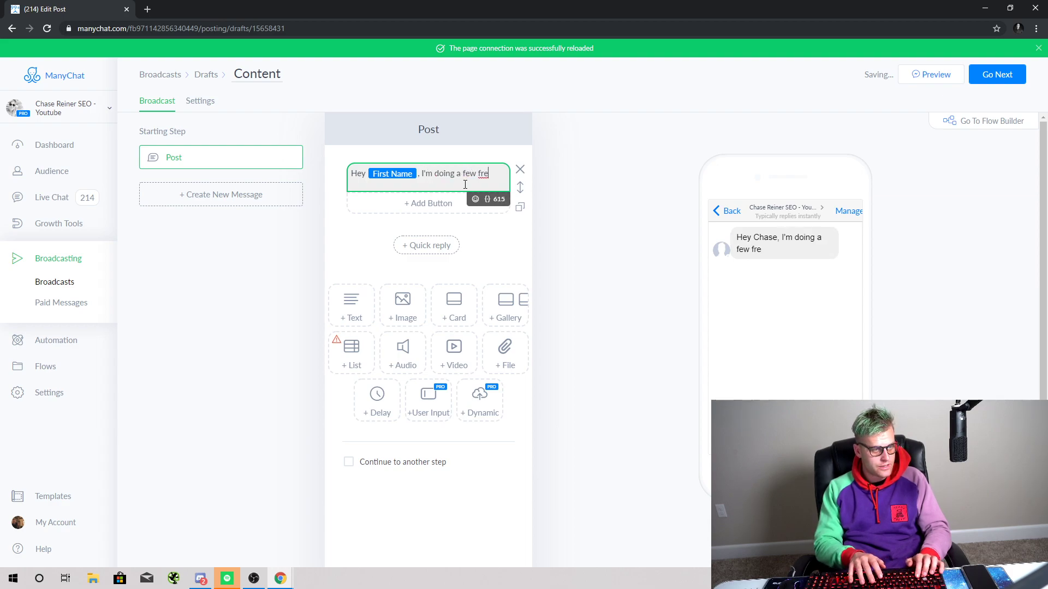
text(e SEO audits,)
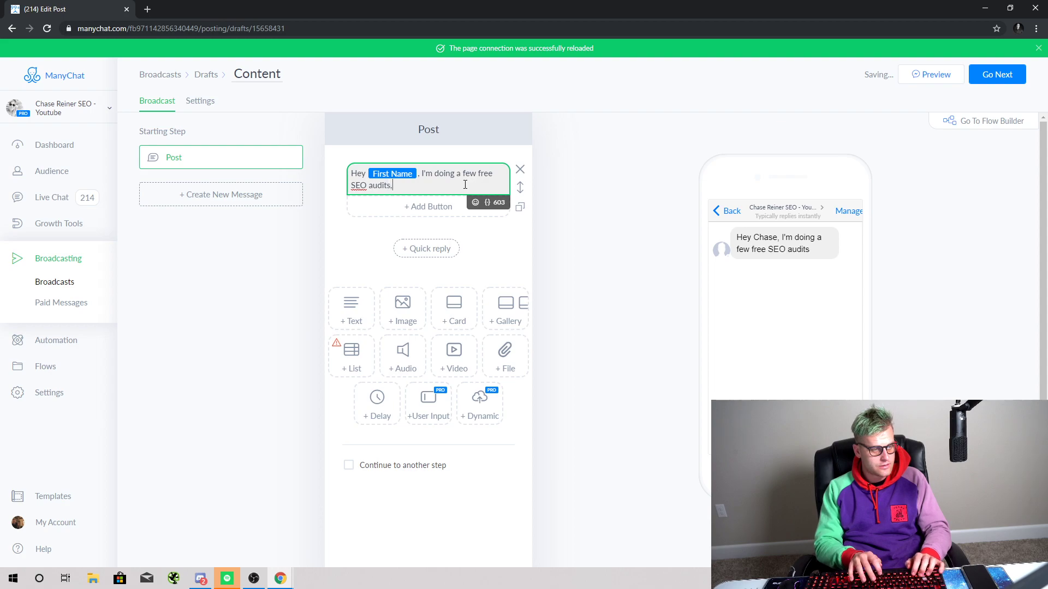
text( if you'd like to)
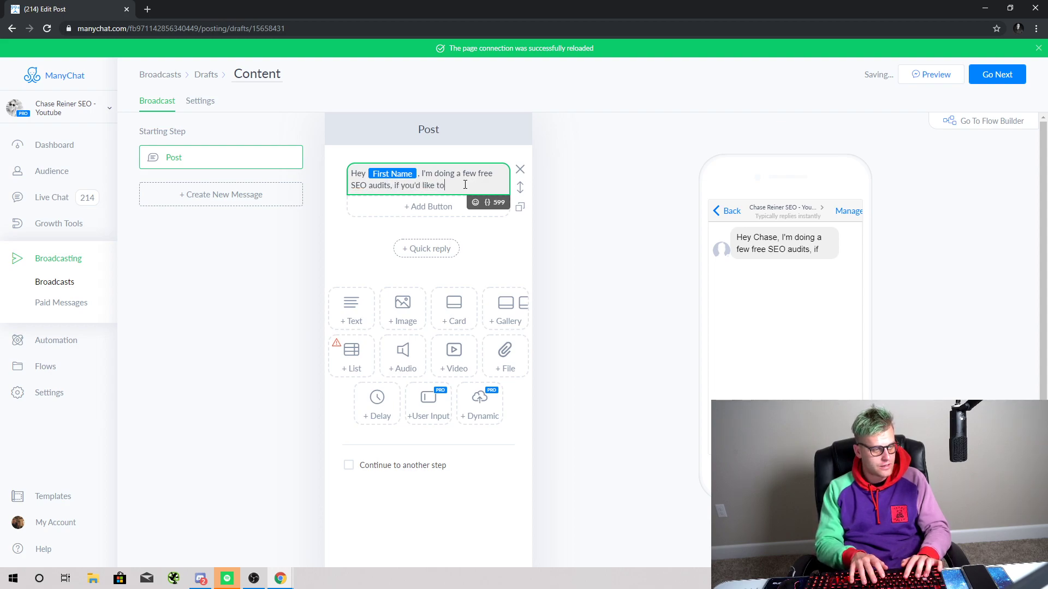
text( get one come joi)
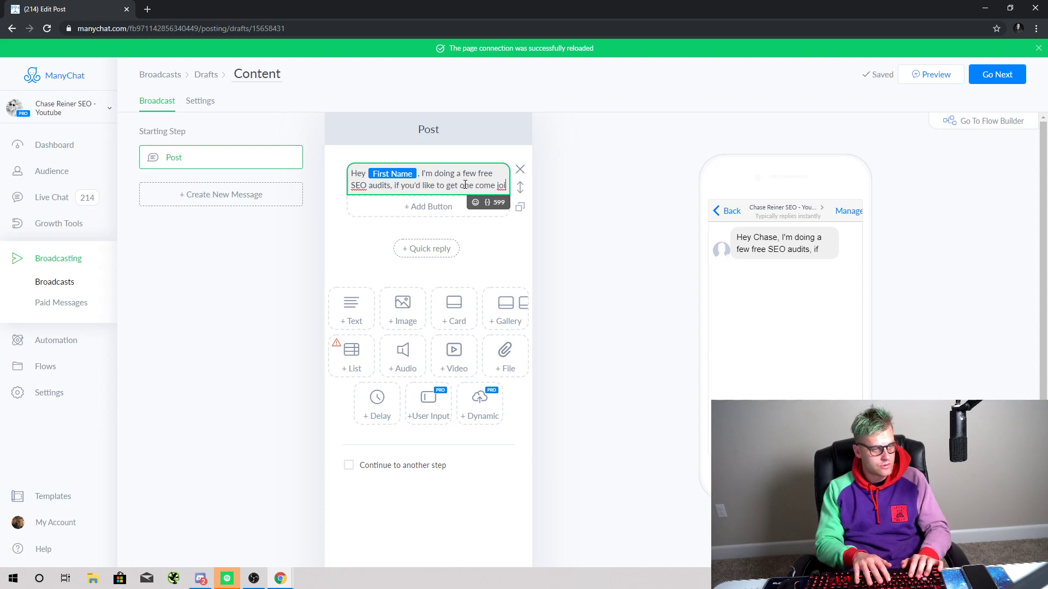
text(n the live stream)
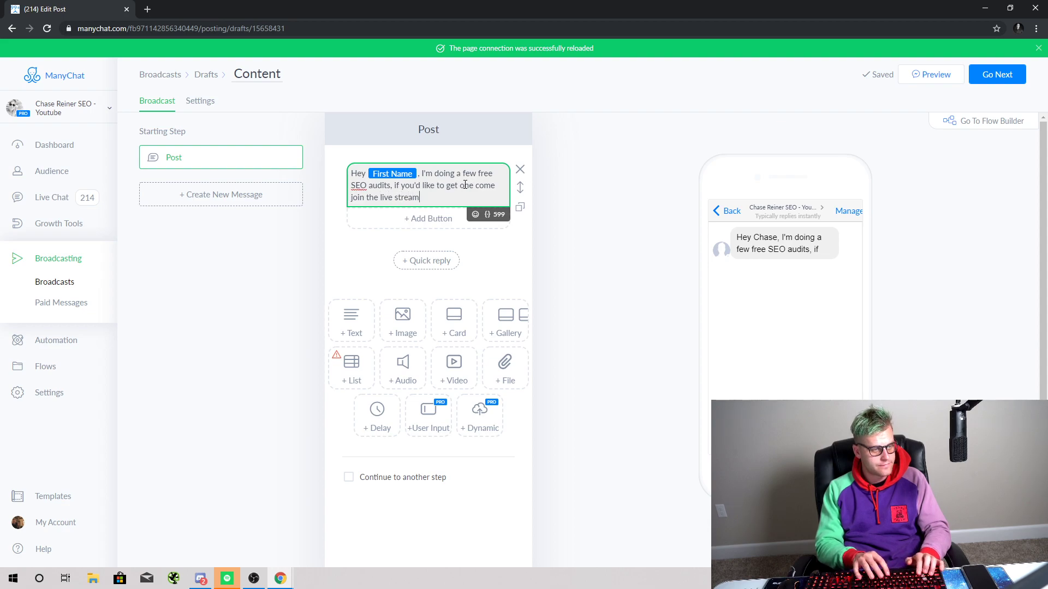
text(! :))
Step: Add a website button opening the pasted YouTube link, titled 'Join Now'
click(445, 218)
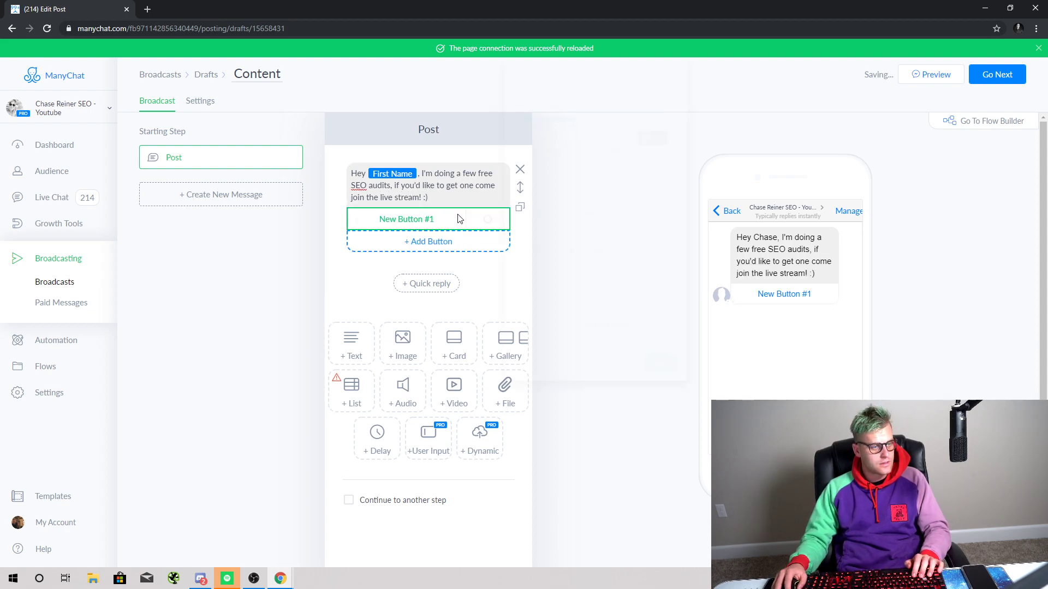
click(564, 217)
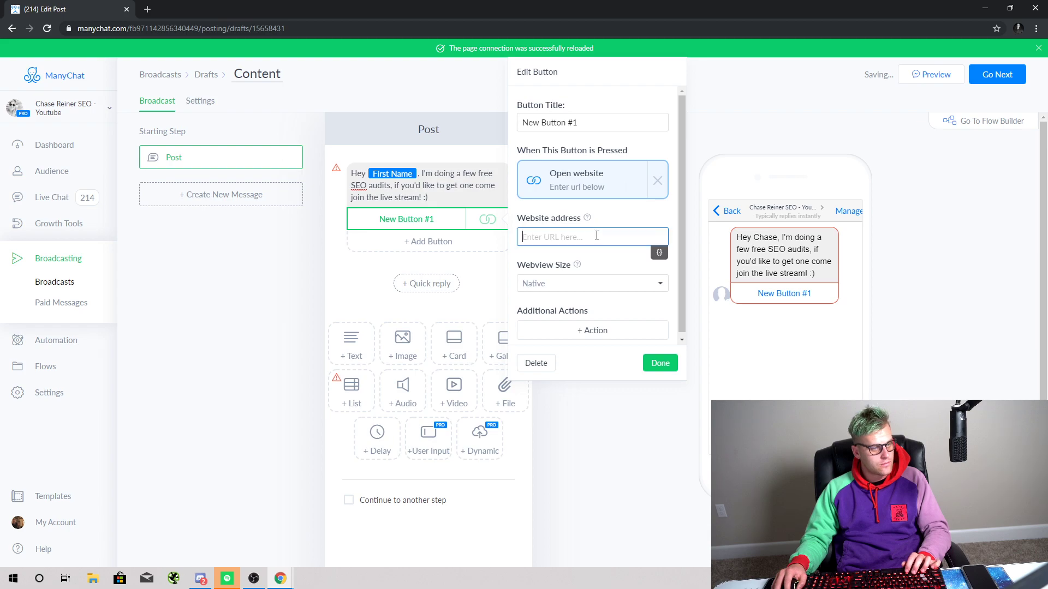
text(https://youtu.be/VcX2Y2ugZ-0)
click(608, 129)
key(ctrl+a)
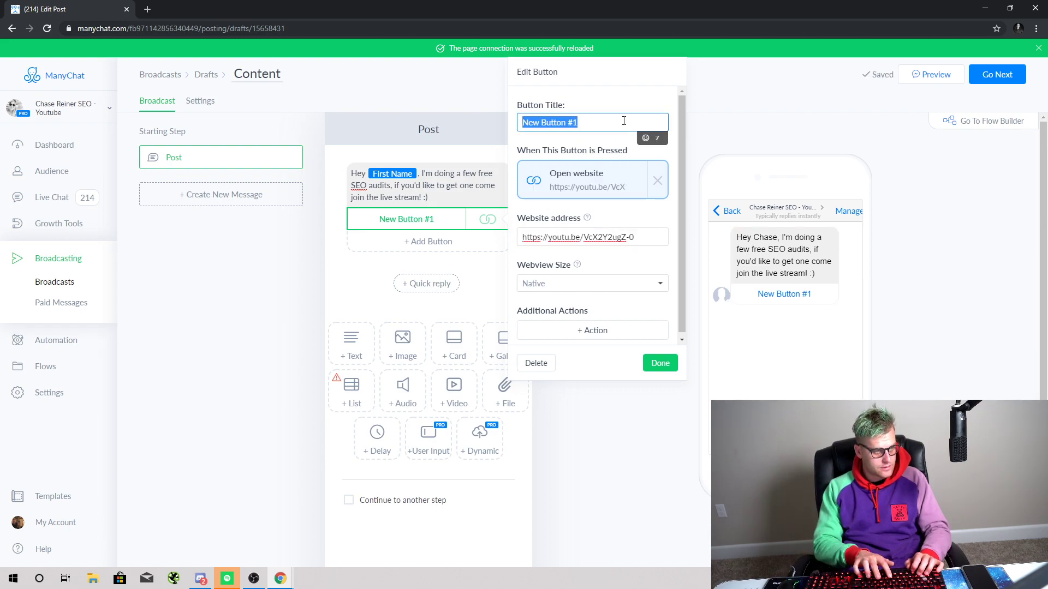
text(Jo)
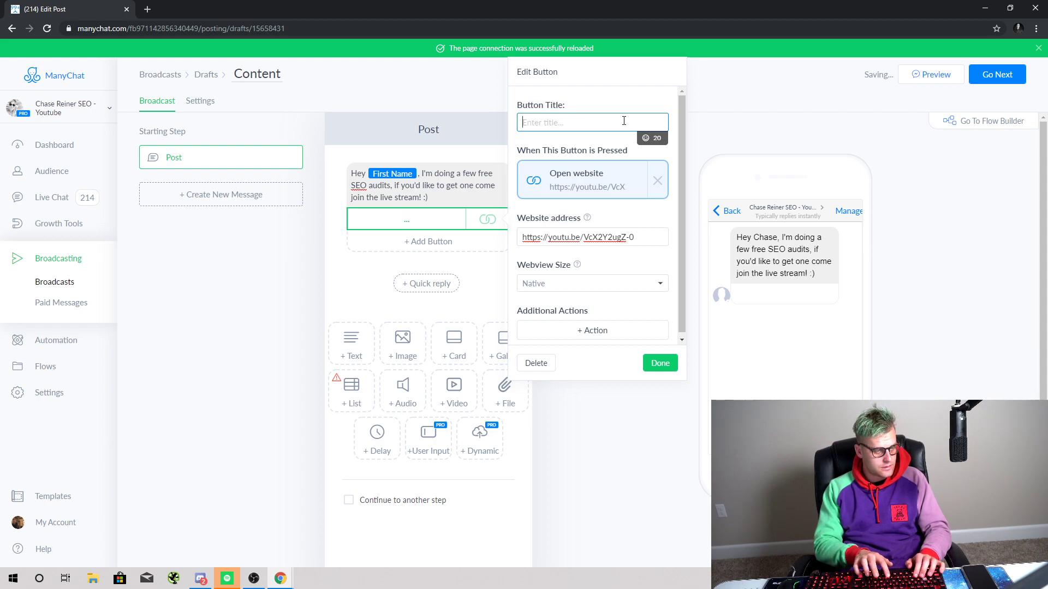
text(in Now.)
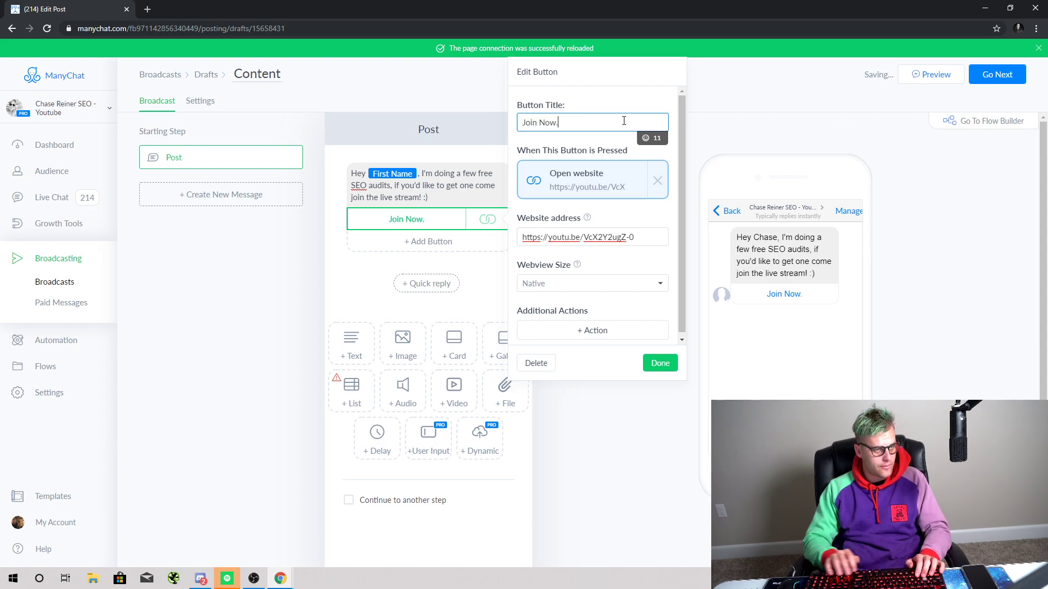
key(BackSpace)
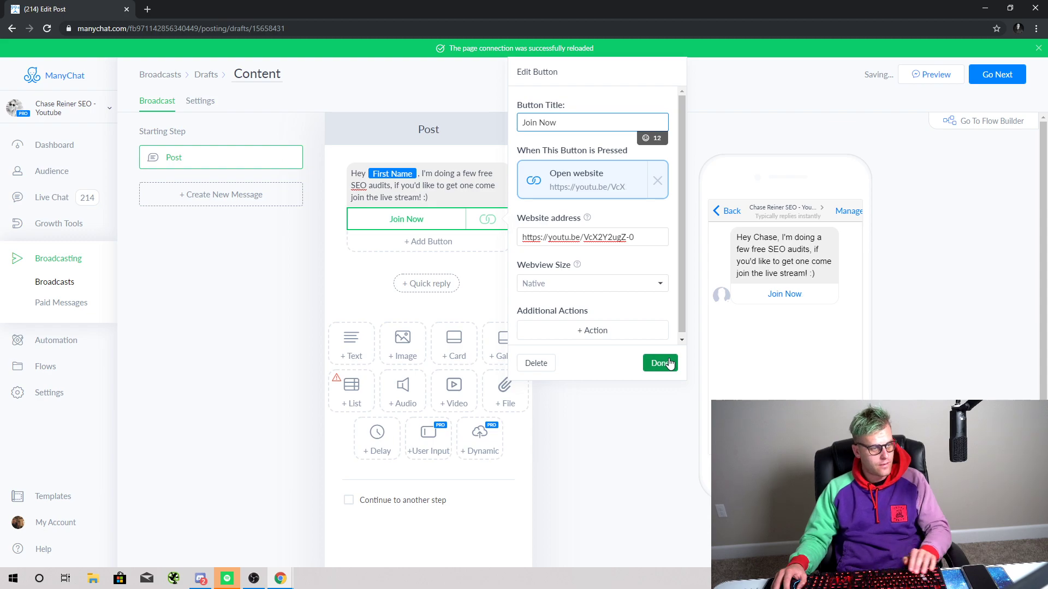
click(669, 363)
Step: Mark the broadcast Non-Promotional Content tagged Community Alert, then close the browser
click(997, 74)
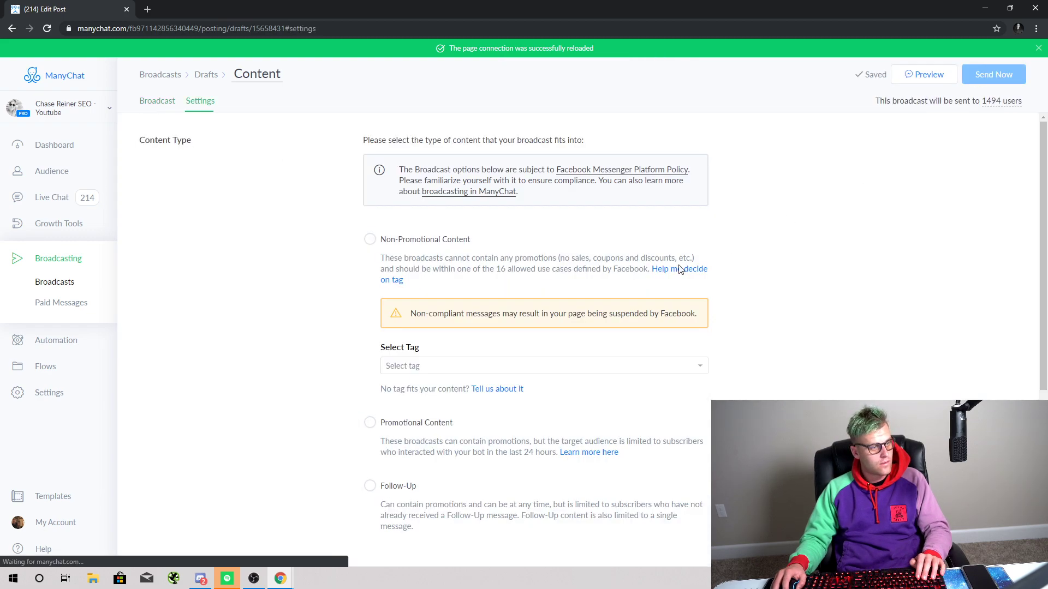
click(457, 239)
click(472, 367)
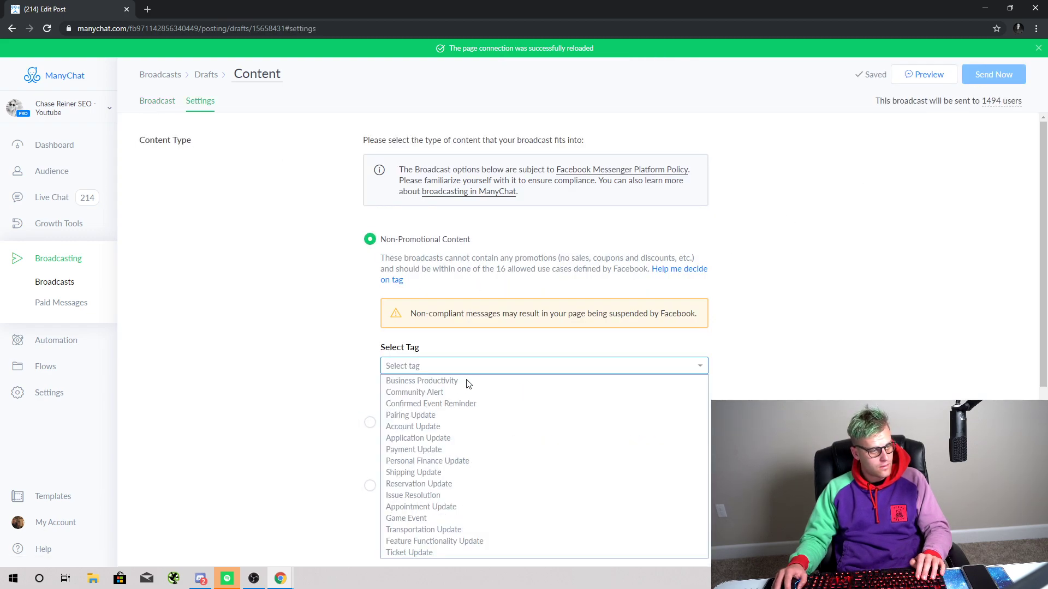
click(462, 392)
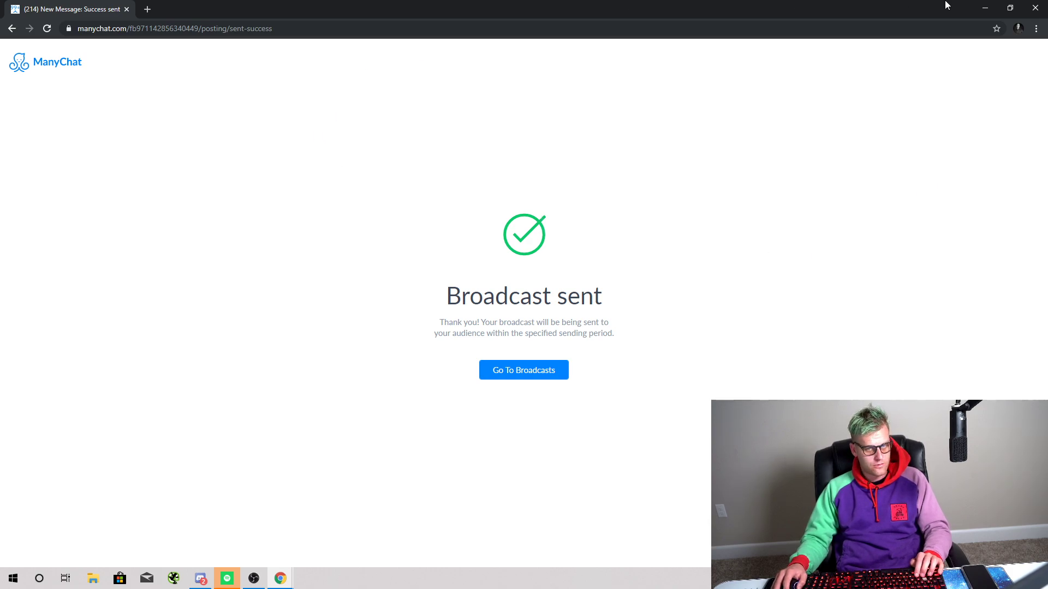
click(1036, 8)
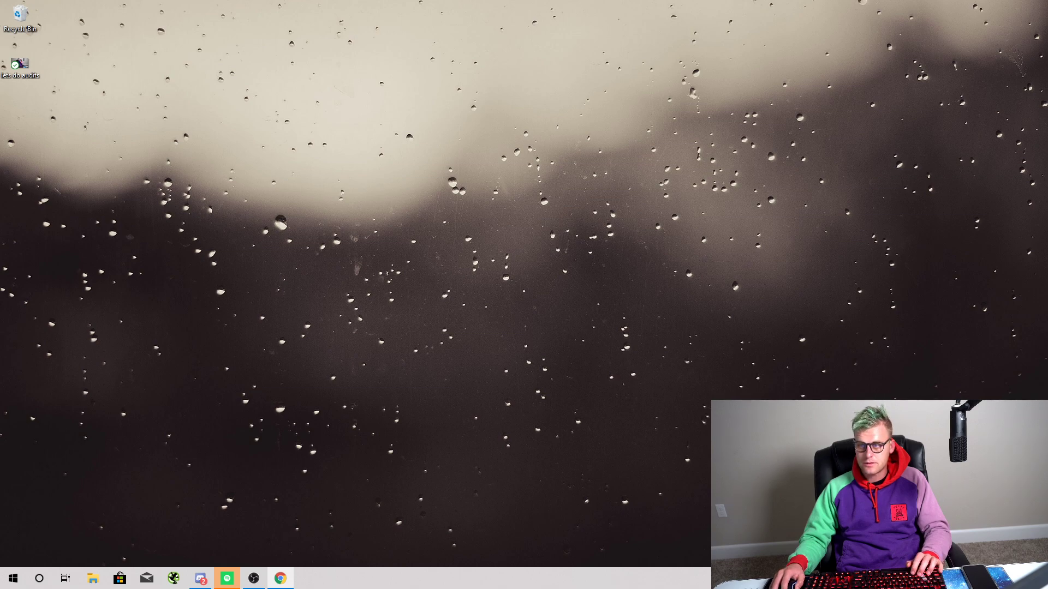
Step: Load ahrefs.com in a new window and open the Midwest Roofing site in a second tab
drag(1047, 65, 360, 1)
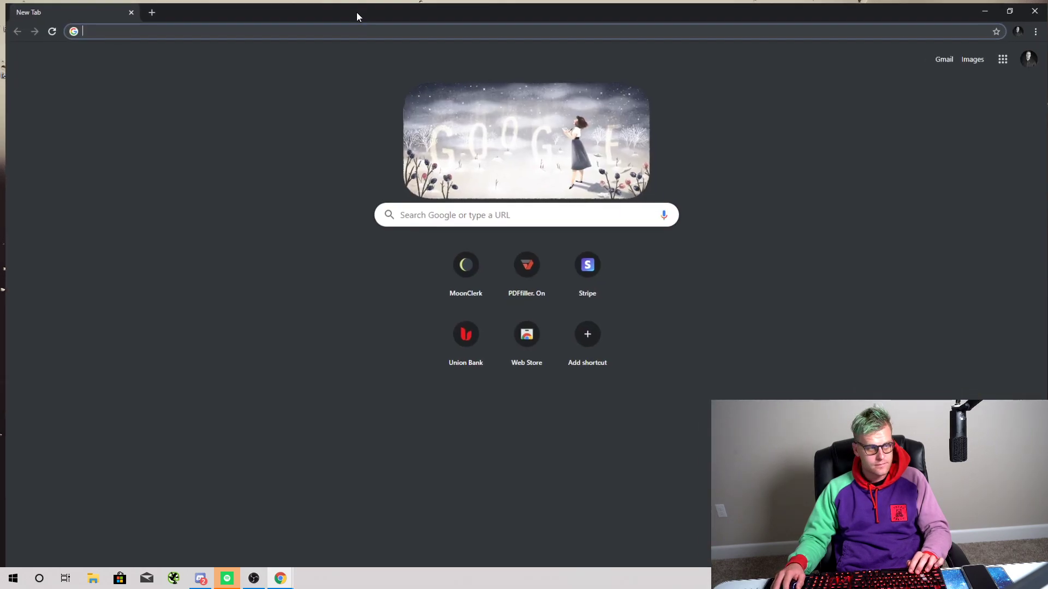
text(ahrefs.com/user/settings)
key(Return)
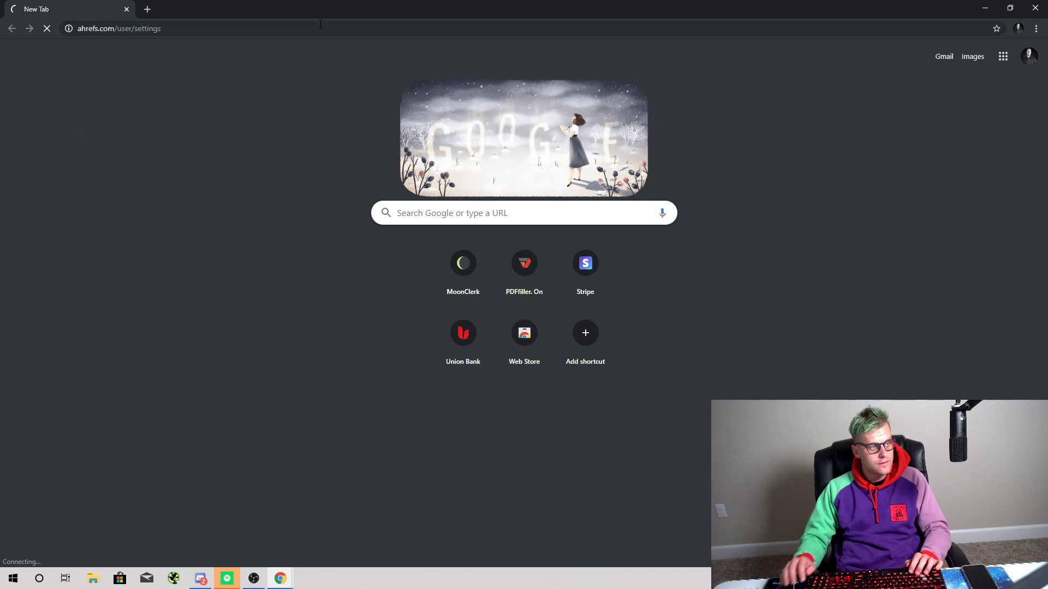
click(149, 8)
text(https://www.mwroofing.us/)
key(Return)
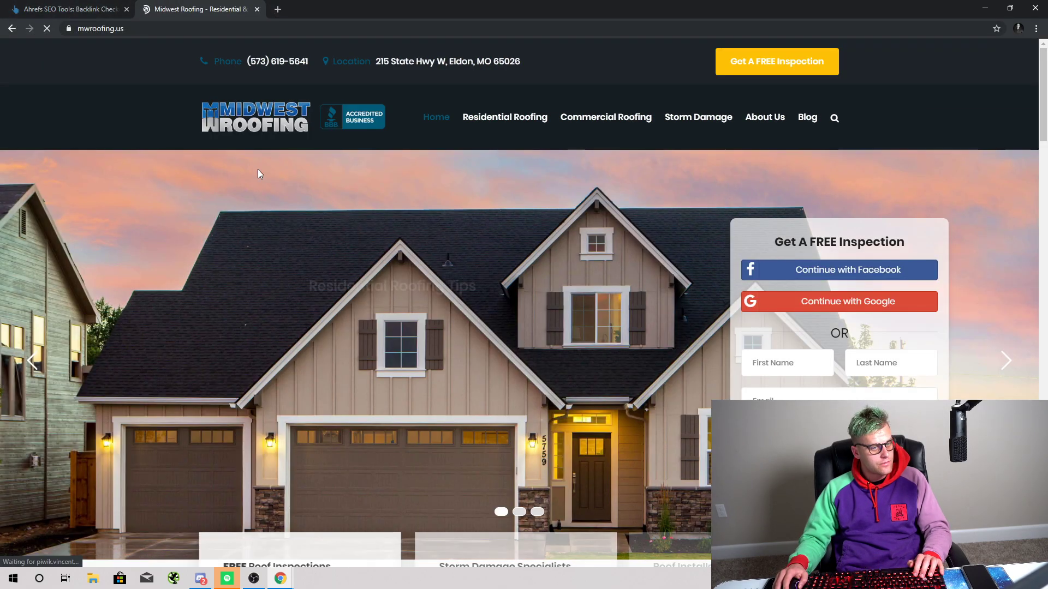
scroll(382, 290, down, 5)
scroll(382, 290, up, 5)
click(66, 7)
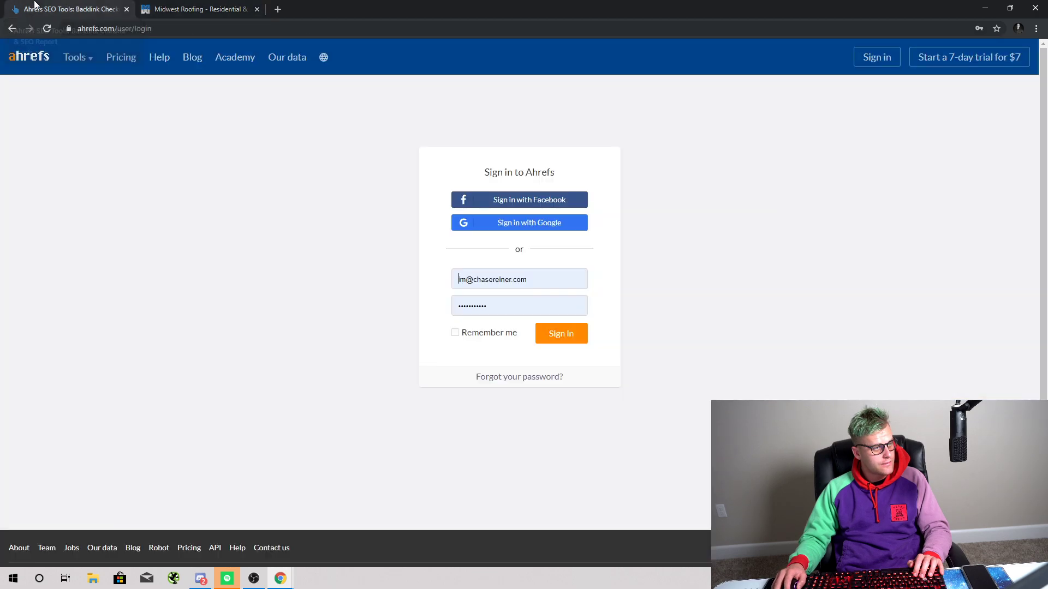
click(546, 335)
click(197, 15)
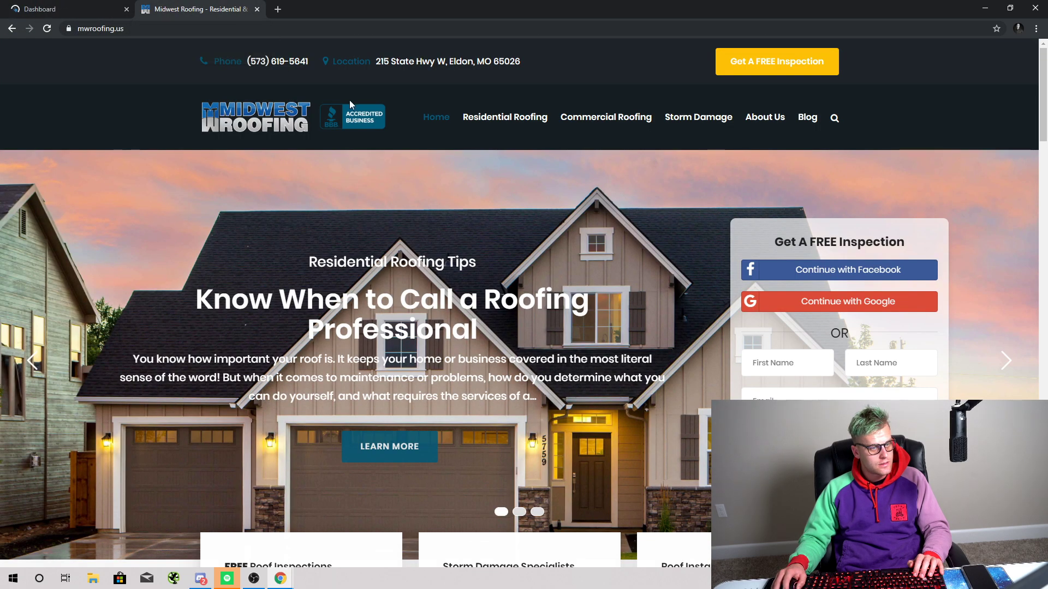
click(97, 27)
key(ctrl+c)
click(94, 5)
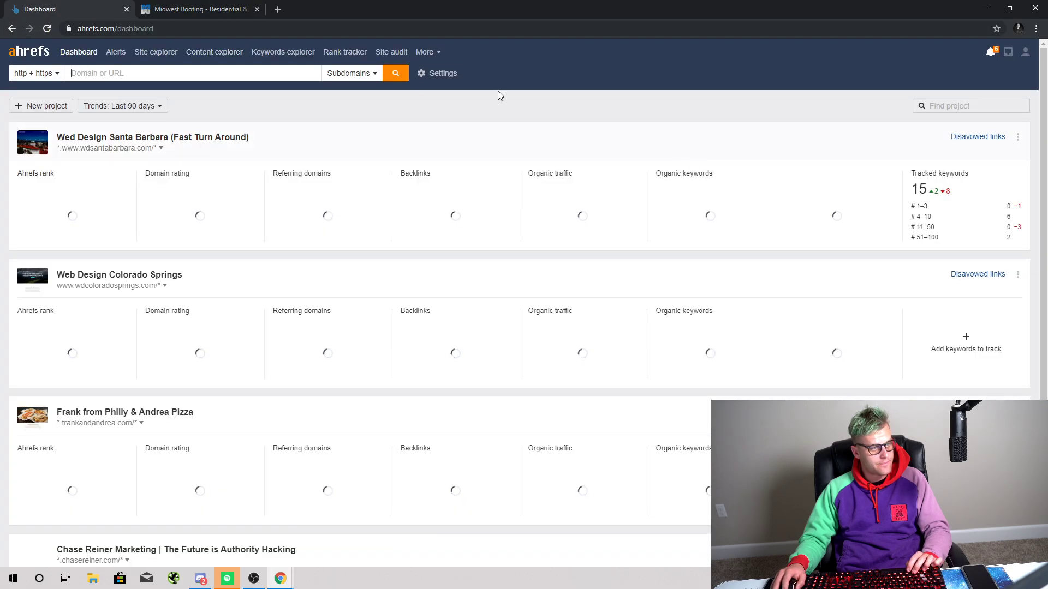
key(ctrl+v)
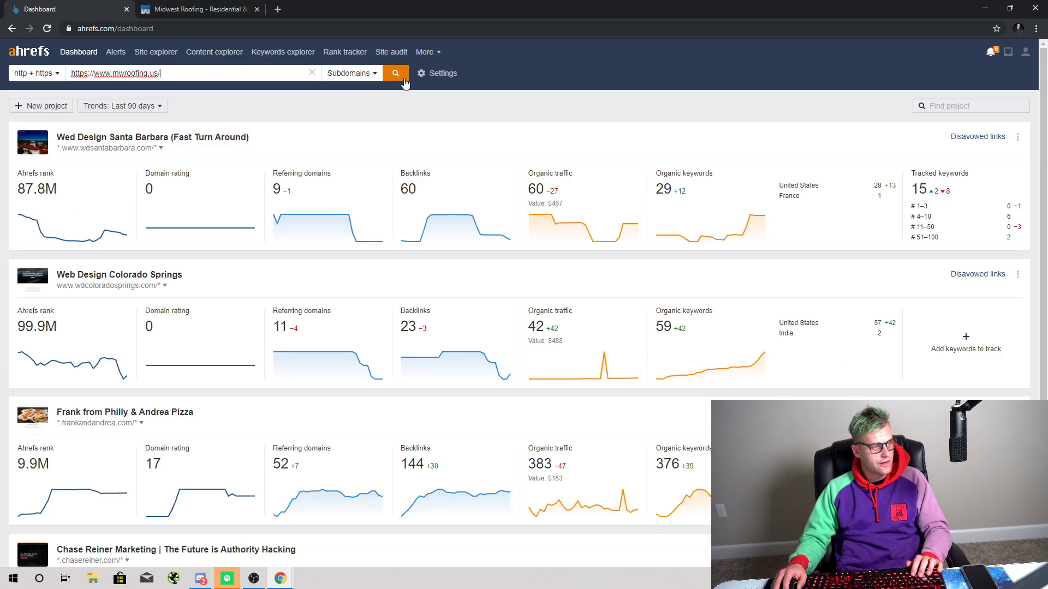
click(402, 78)
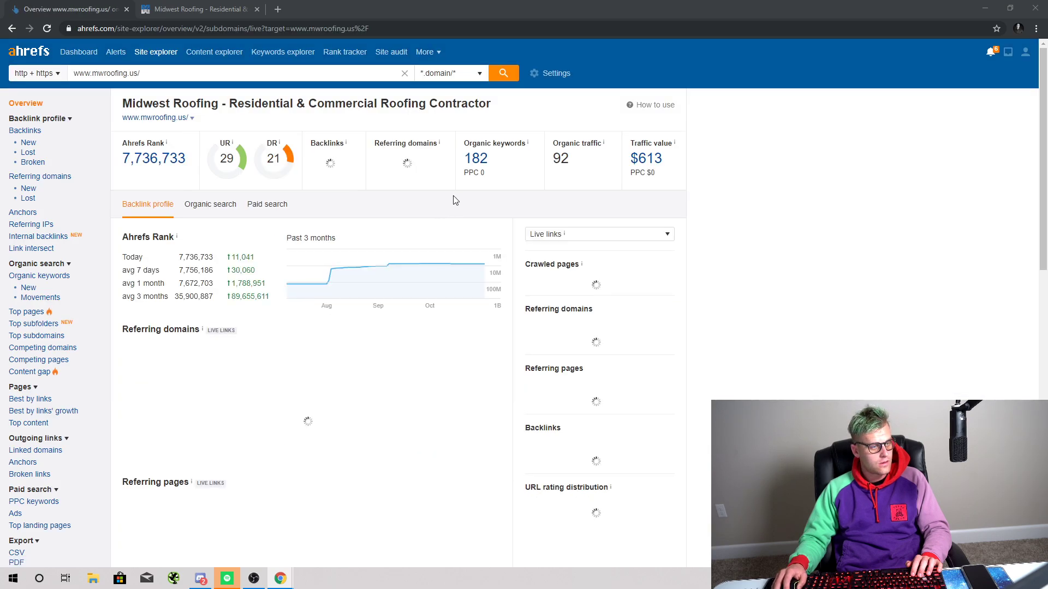
Step: Open the Organic keywords report for mwroofing.us and scroll through it
click(487, 175)
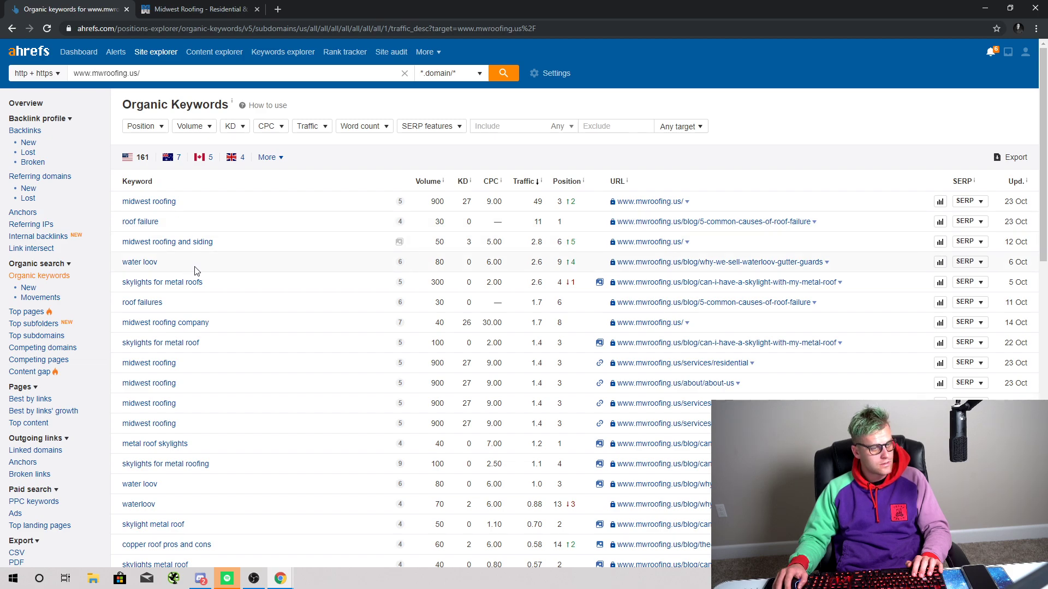
scroll(199, 272, down, 2)
Step: Browse to page 3 of the Midwest Roofing blog, then go back to the Ahrefs report
scroll(199, 272, up, 3)
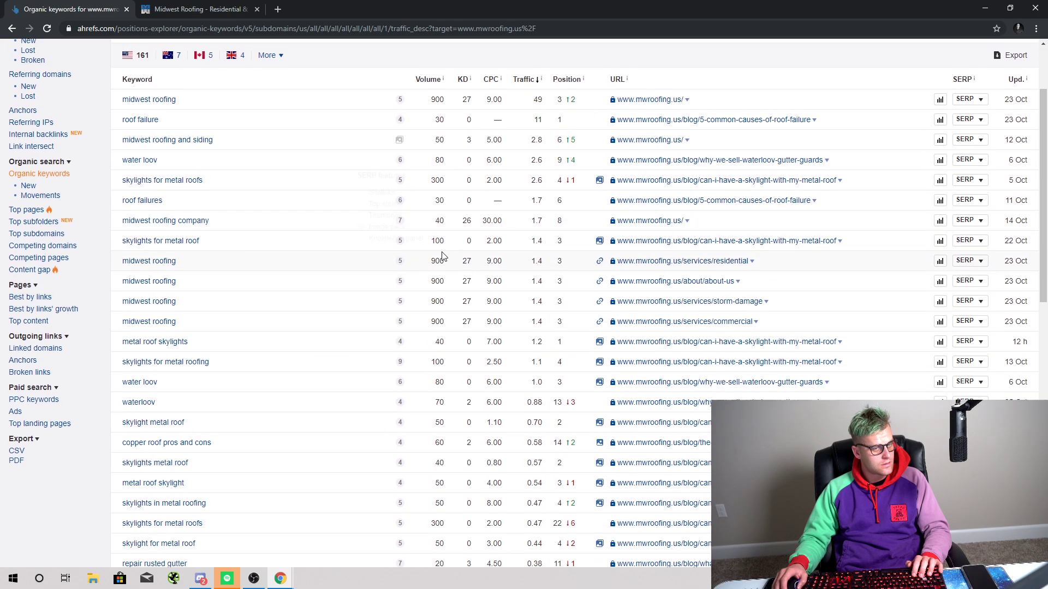
click(197, 9)
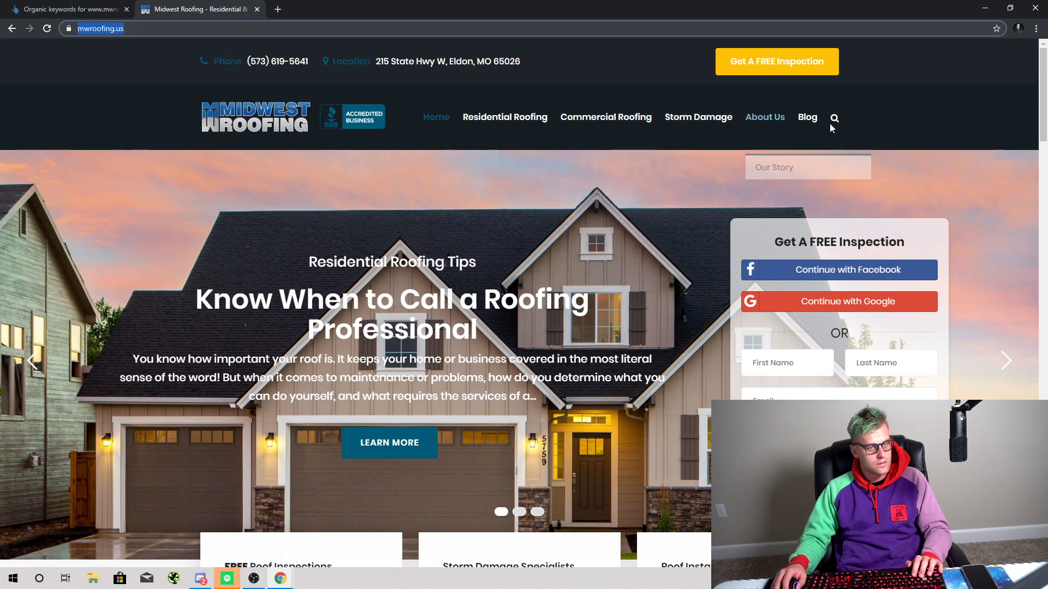
click(807, 118)
scroll(521, 224, down, 13)
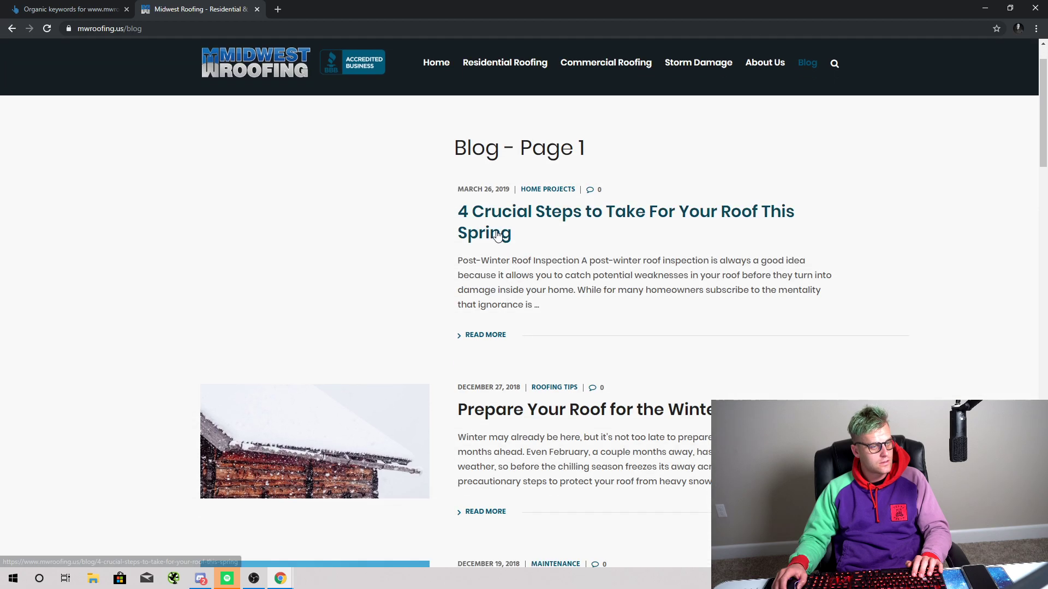
scroll(787, 212, down, 20)
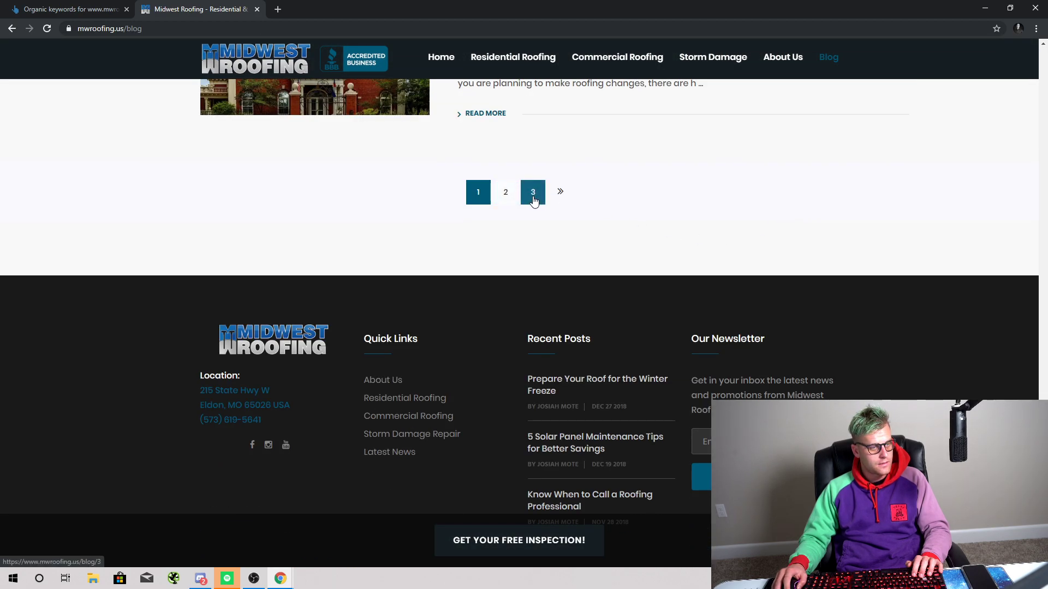
click(533, 192)
scroll(745, 243, down, 4)
scroll(747, 244, down, 20)
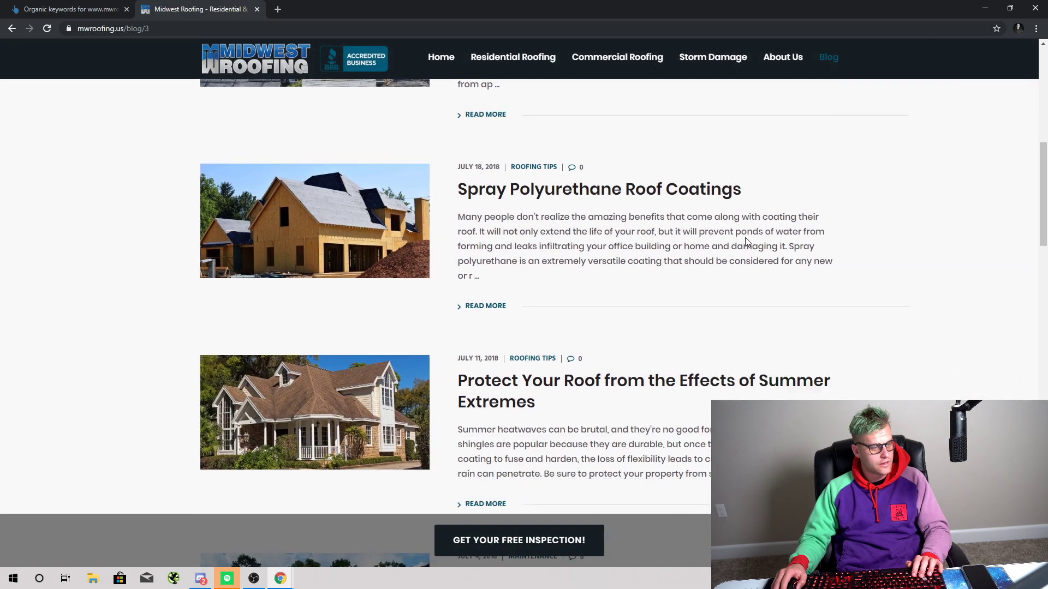
scroll(736, 245, down, 6)
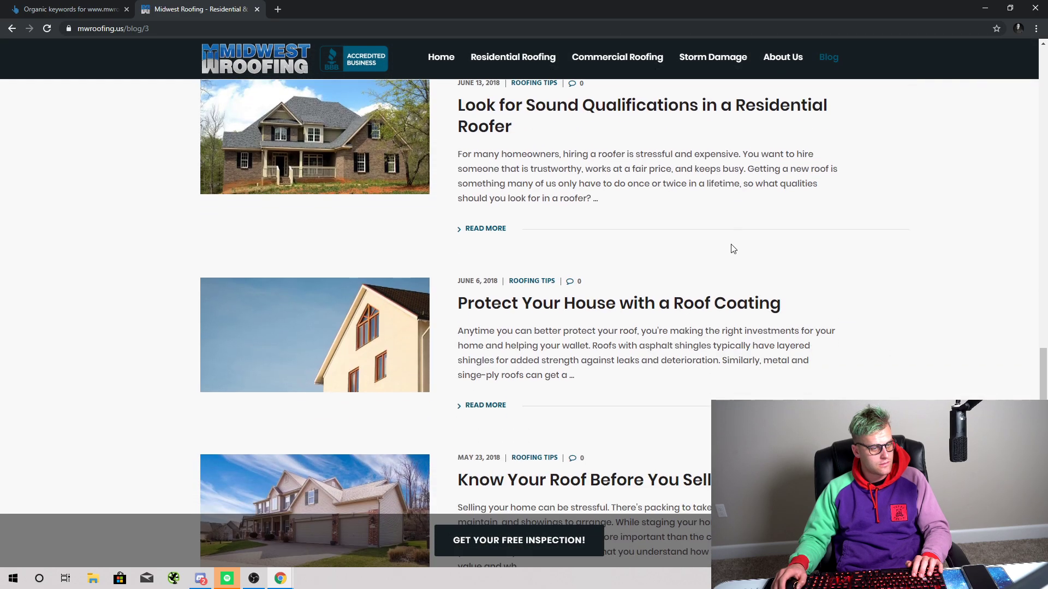
click(21, 5)
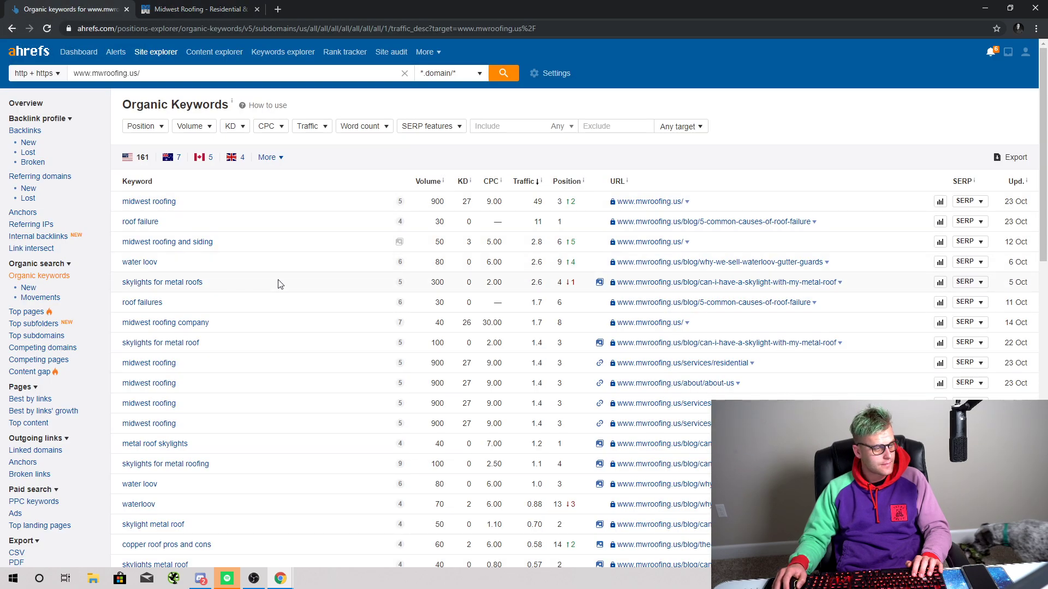
scroll(277, 300, down, 1)
scroll(276, 291, up, 1)
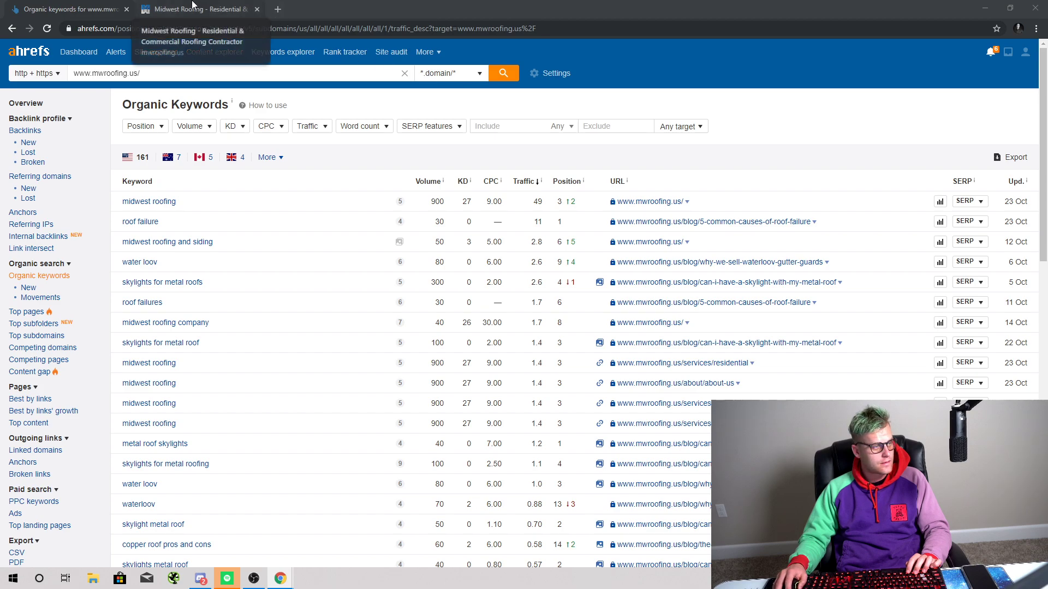
Step: Replace the Site Explorer target with content-loop.com and run the lookup
click(186, 73)
key(ctrl+a)
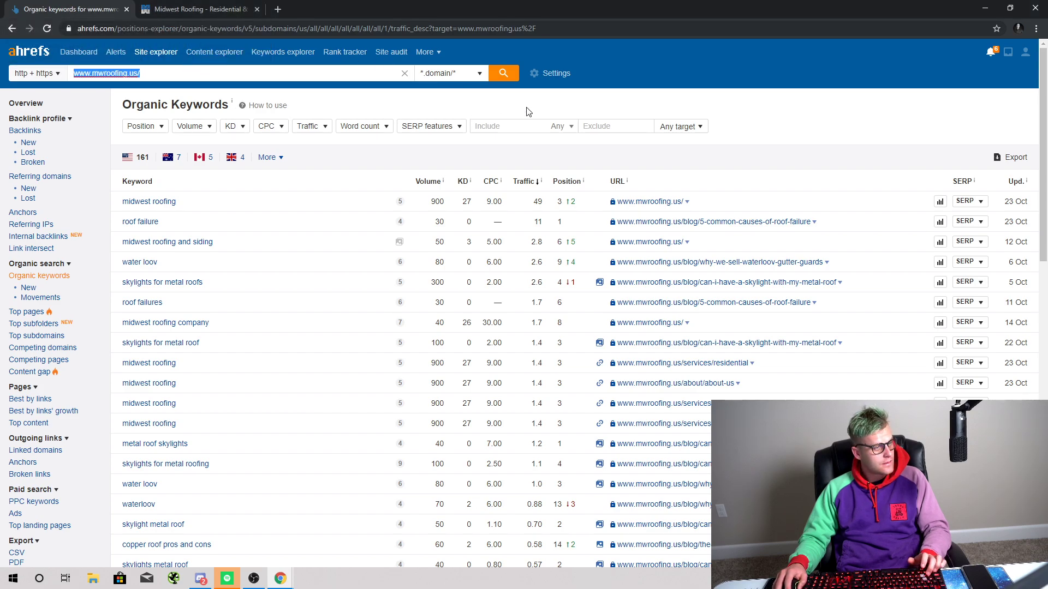
text(https://www.content-loop.com/)
click(512, 80)
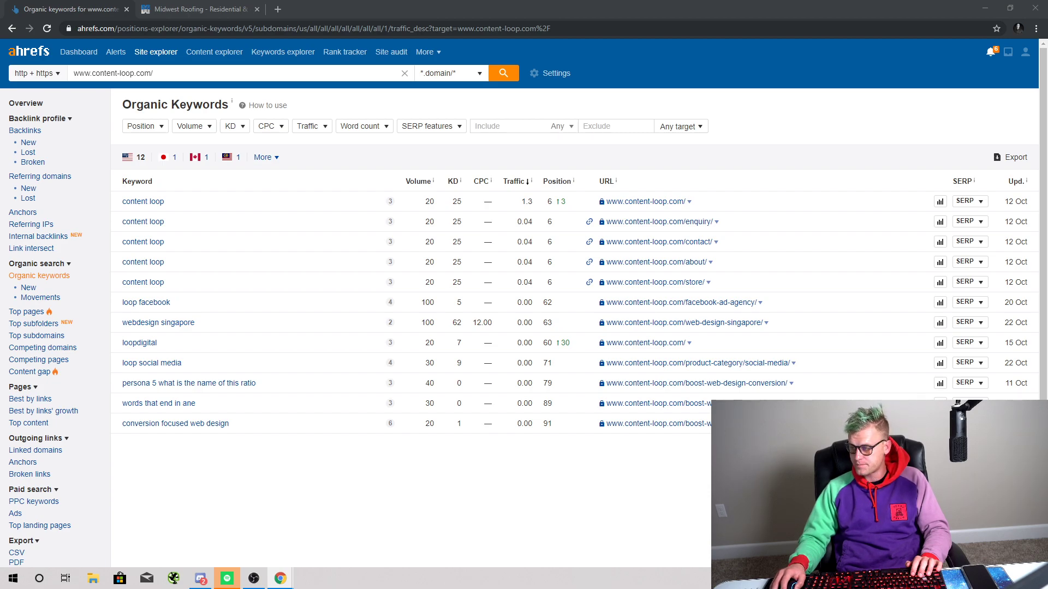
Step: Replace the target with educationalappstore.com and show its organic keywords
click(227, 76)
key(ctrl+a)
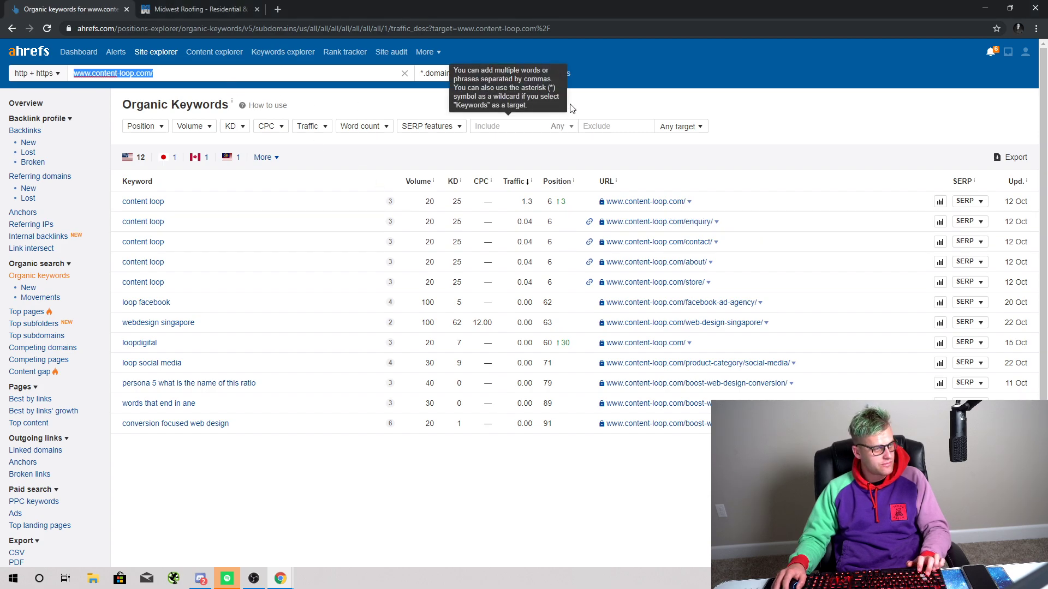
text(https://www.educationalappstore.com)
click(512, 79)
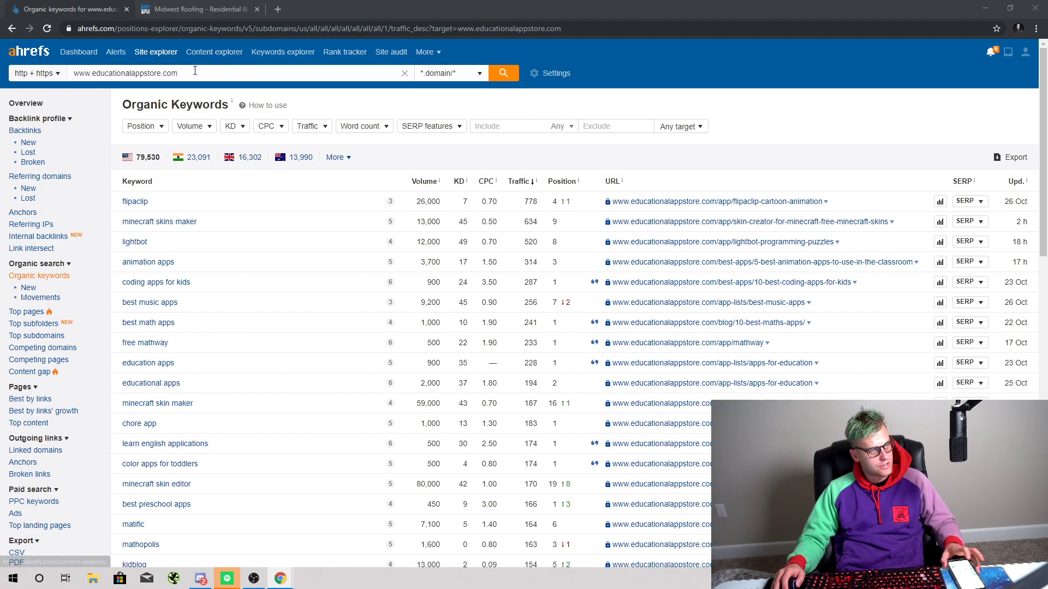
Step: Load Facebook in place of the Midwest Roofing site
click(197, 9)
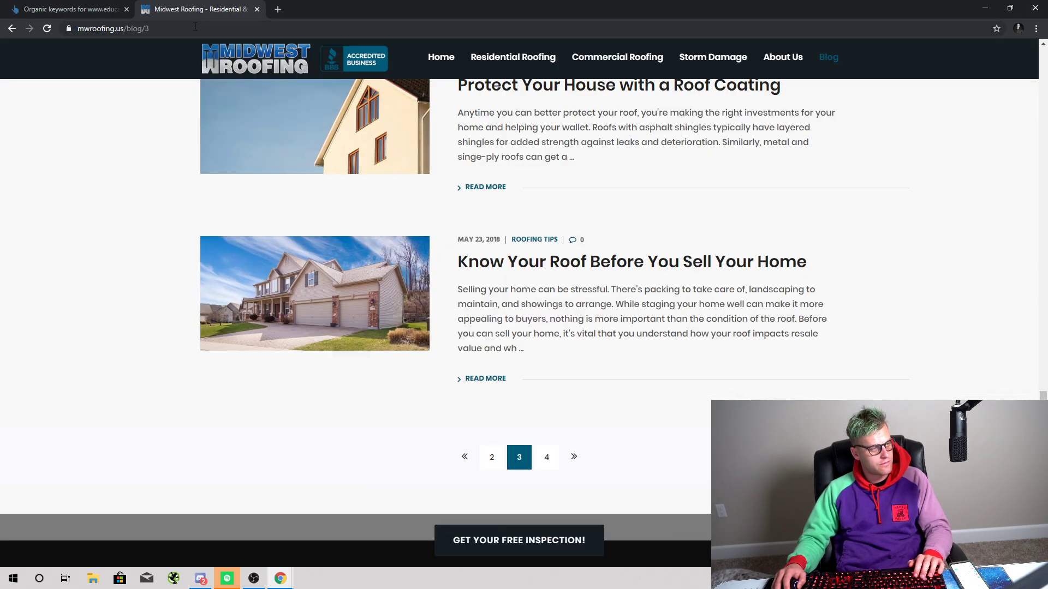
click(194, 26)
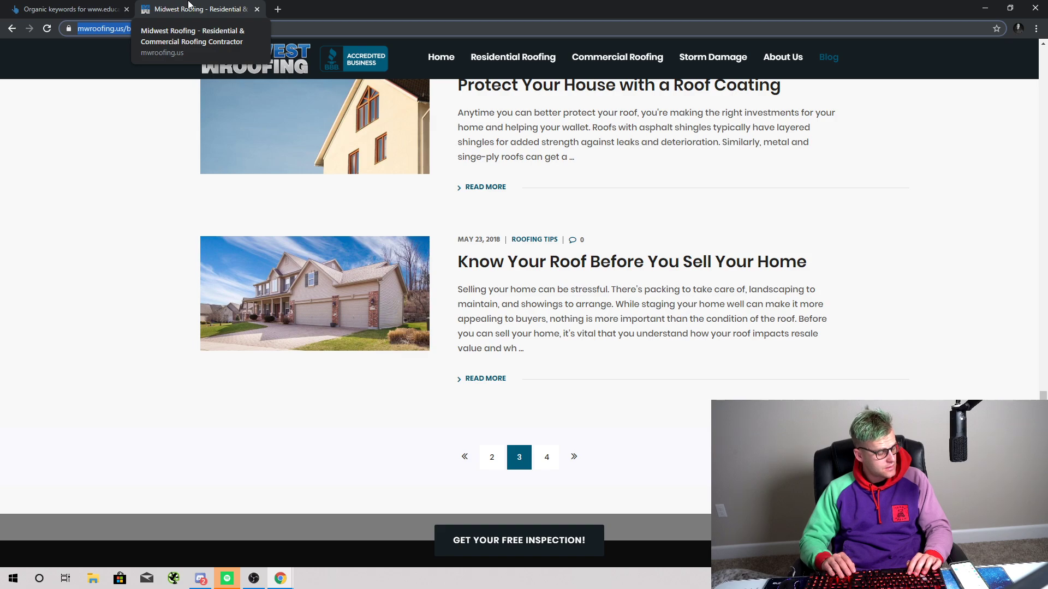
text(fac)
key(Return)
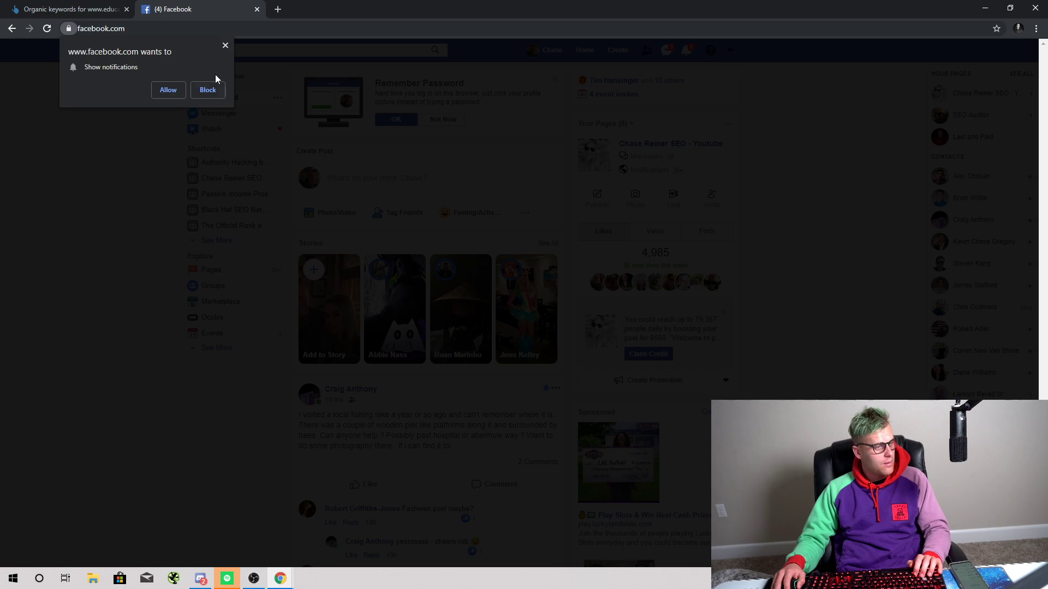
Step: Dismiss the permission prompt, zoom in, check notifications, and start a Facebook search
click(223, 46)
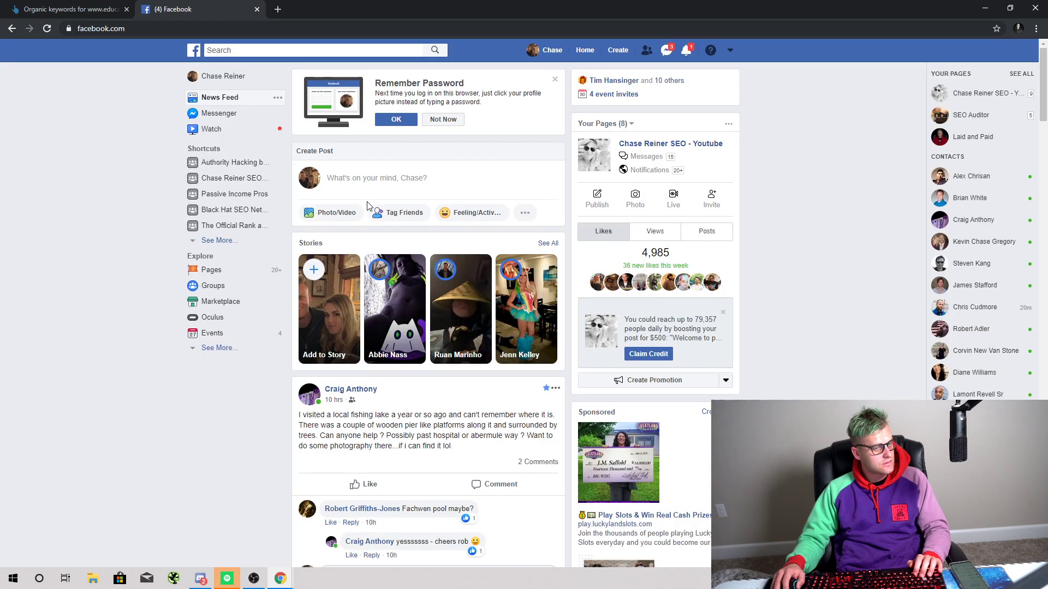
key(ctrl+plus)
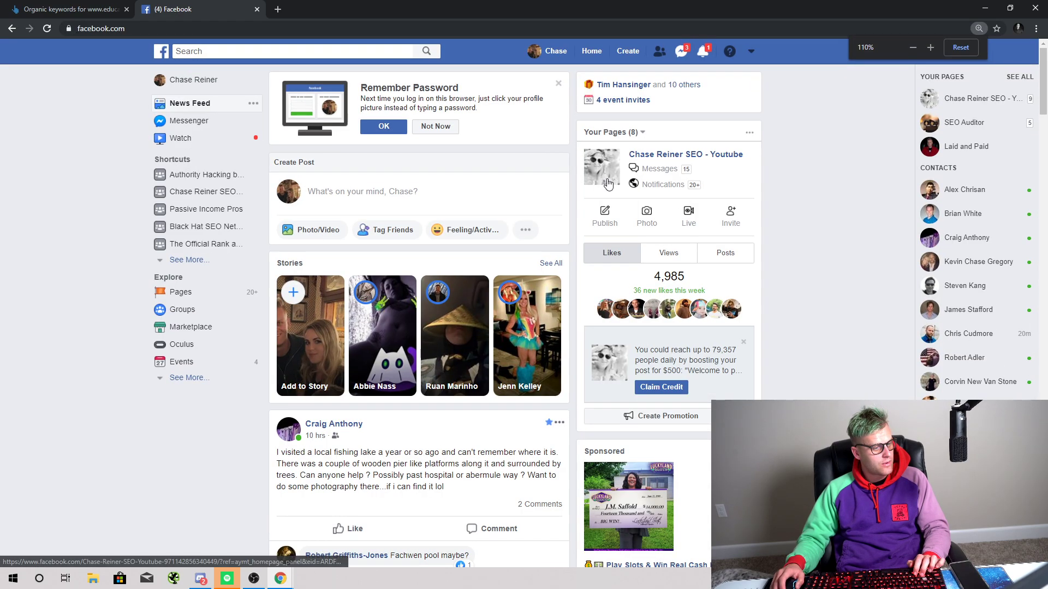
click(704, 52)
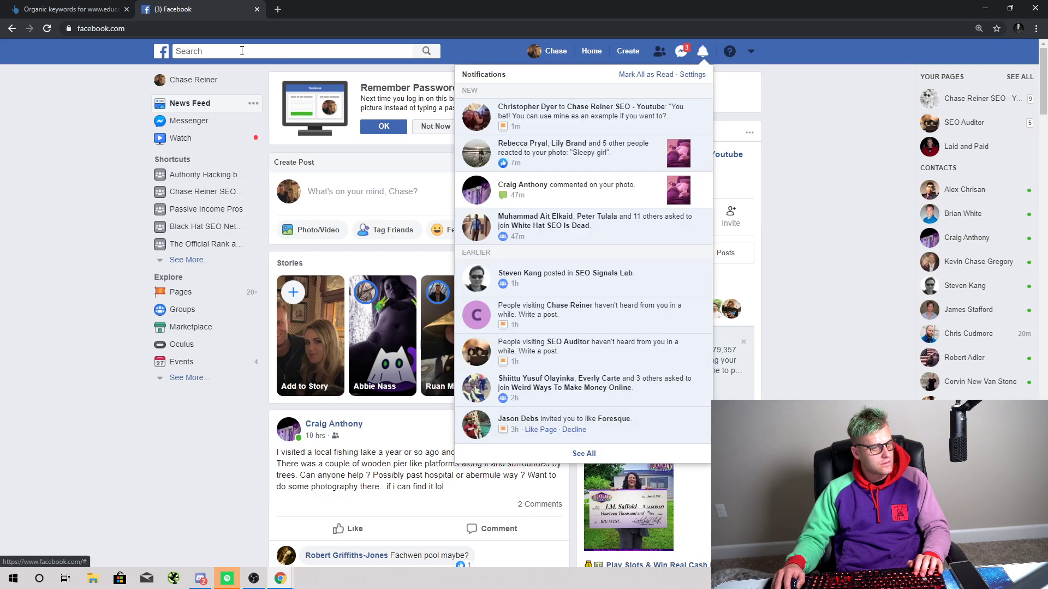
click(224, 51)
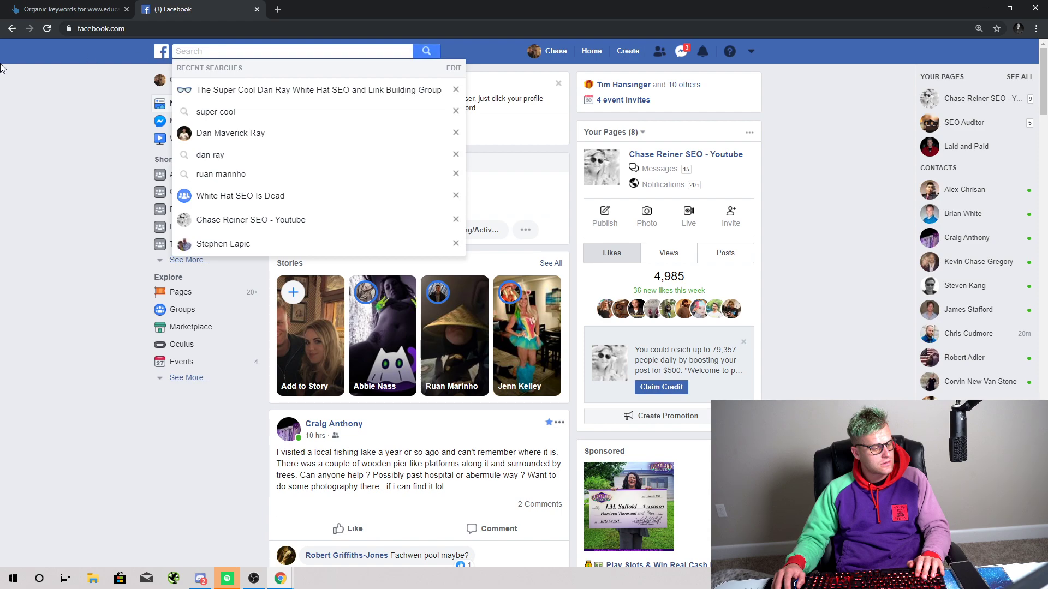
Step: Search Facebook for 'white hat seo is dead' and open the group's page
text(w)
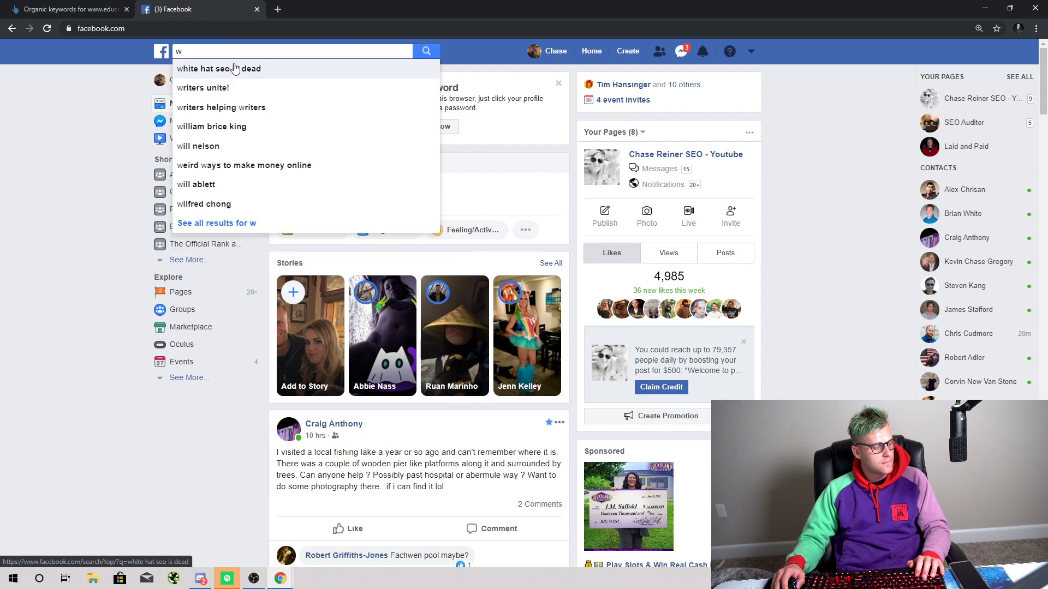
click(235, 68)
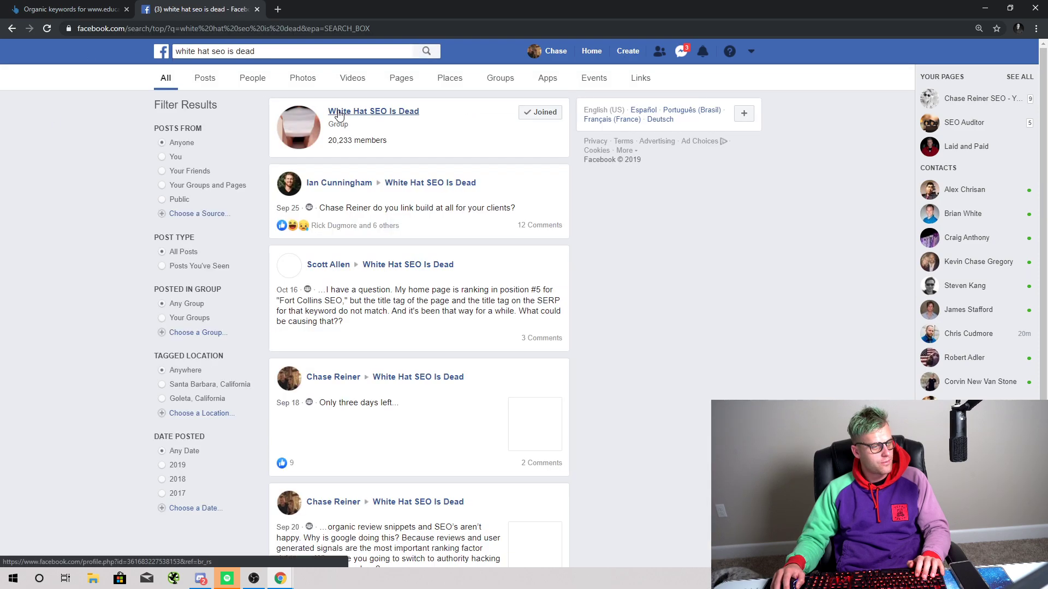
click(373, 110)
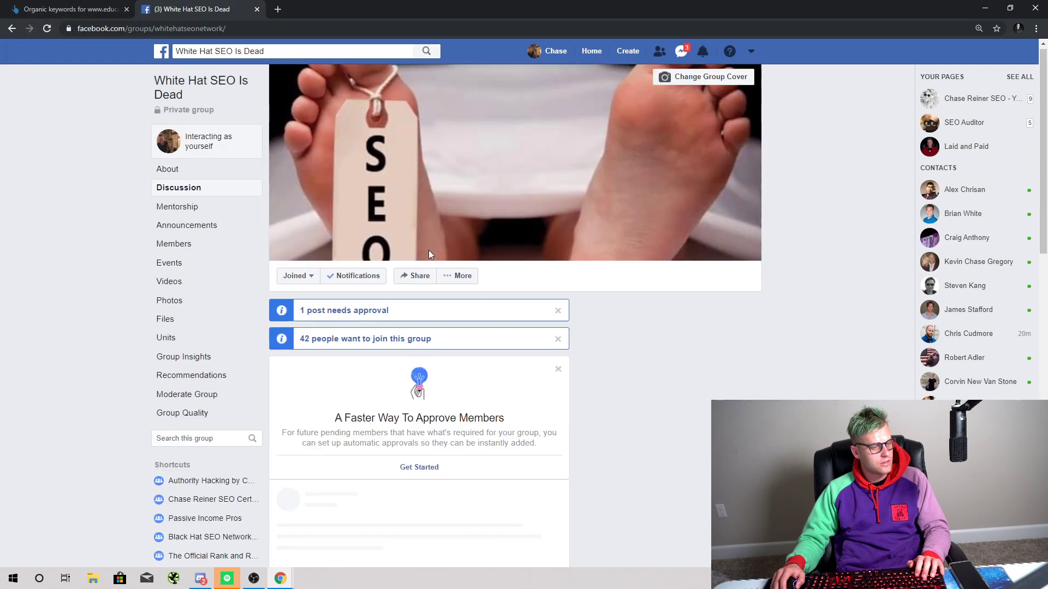
scroll(413, 257, down, 1)
scroll(383, 268, down, 5)
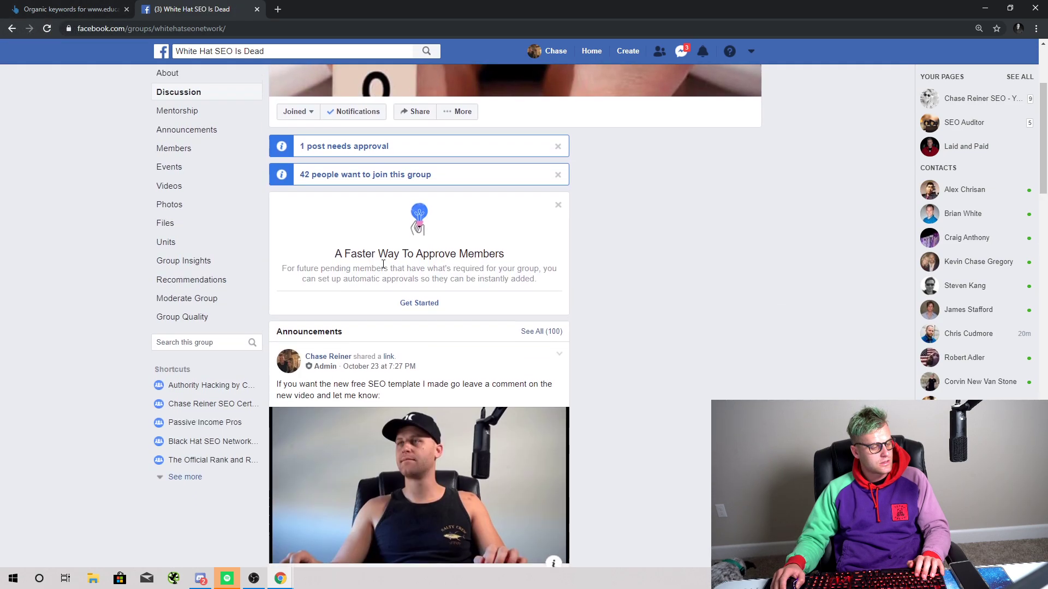
scroll(383, 269, up, 6)
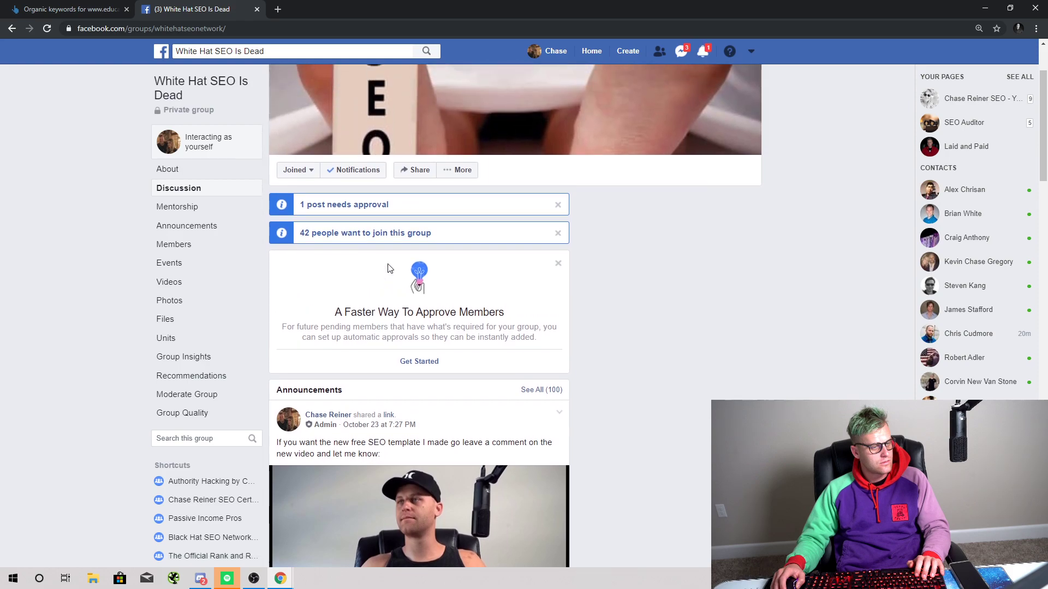
scroll(377, 266, up, 1)
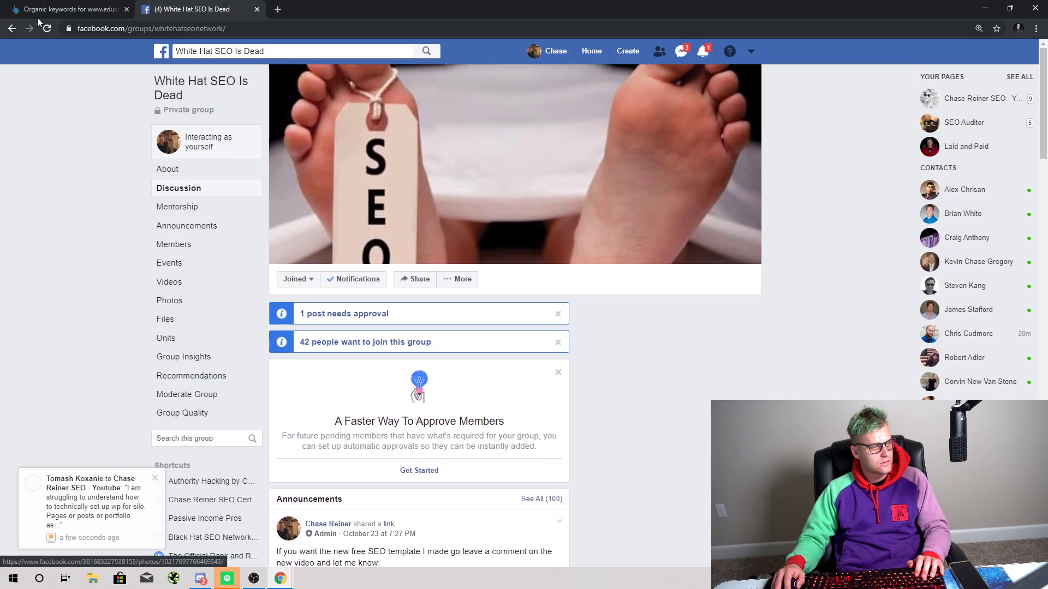
Step: Reload the White Hat SEO Is Dead group page and zoom it to 125%
click(47, 29)
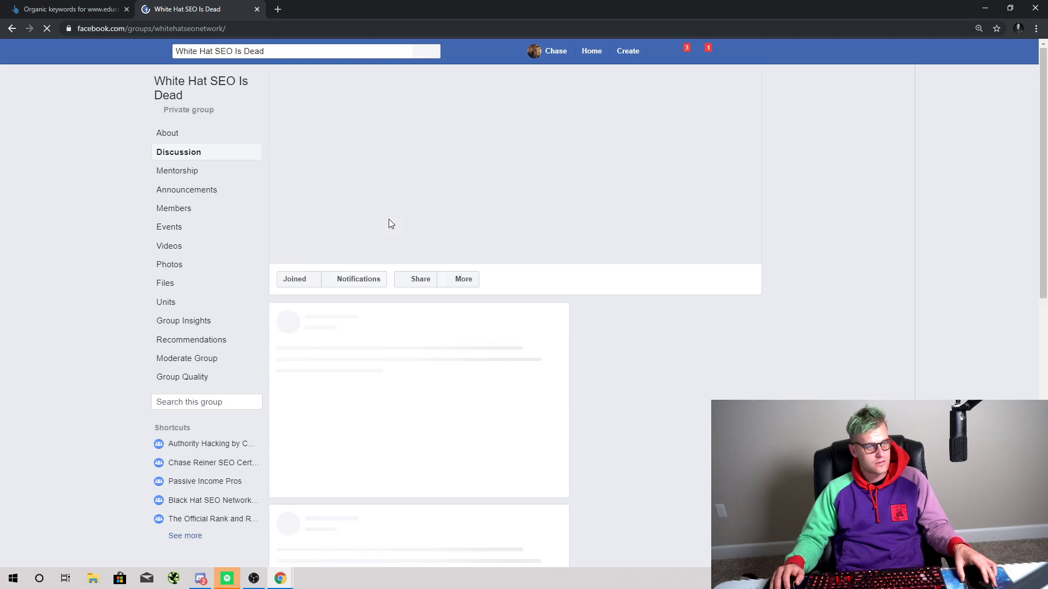
key(ctrl+plus)
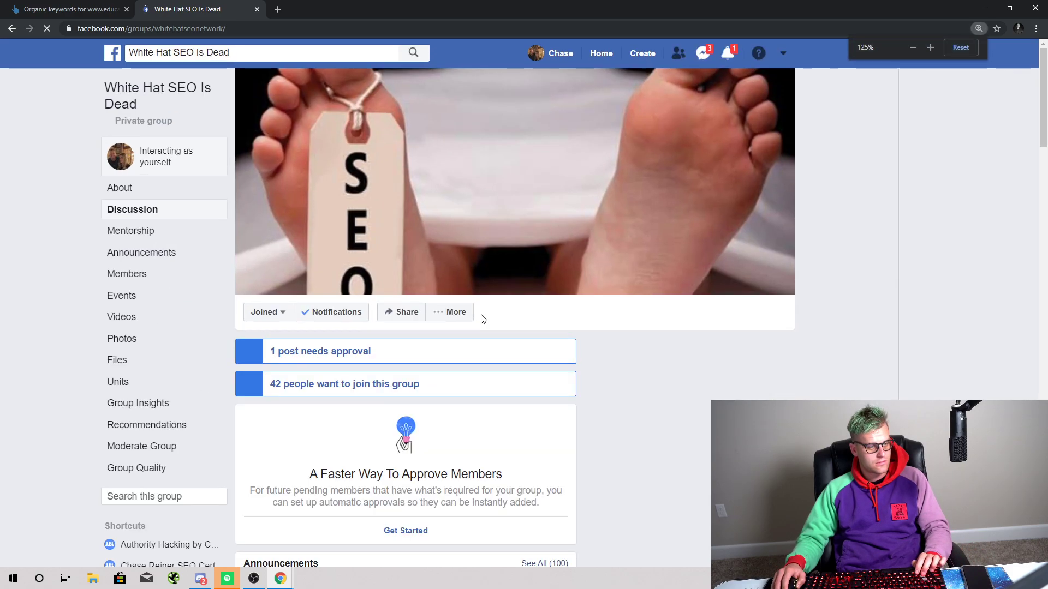
scroll(482, 318, down, 8)
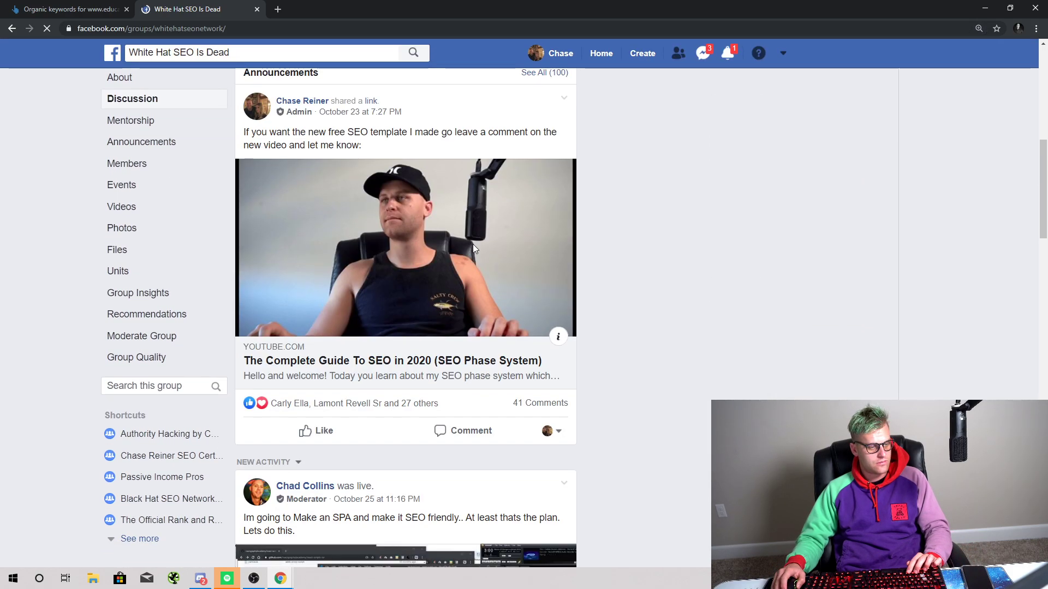
scroll(365, 205, up, 6)
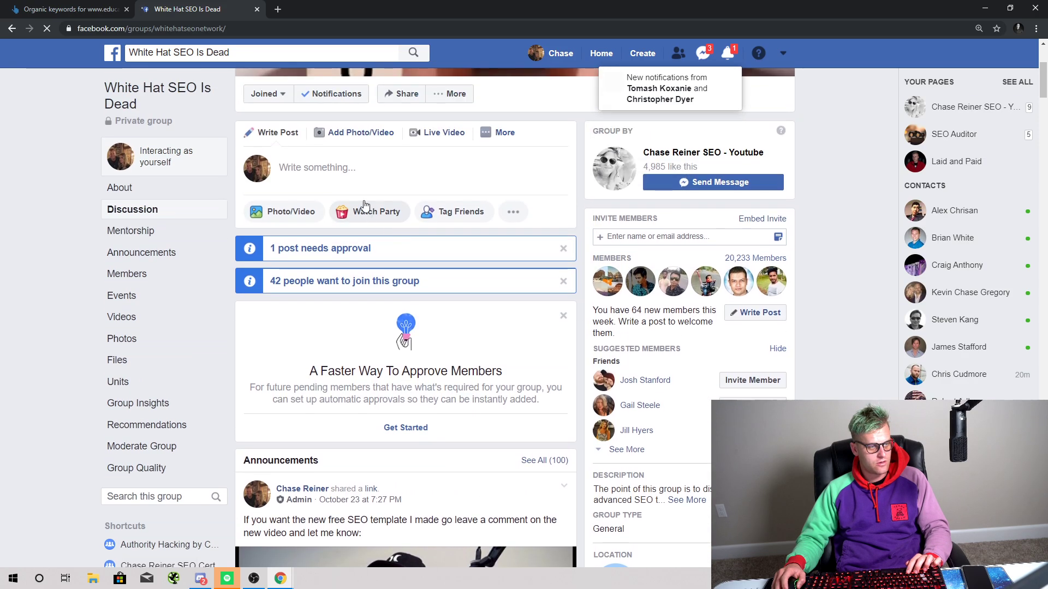
Step: Post the 'Lets Do Some Free Audits!' YouTube link to the group, keeping only the video preview
click(363, 179)
text(https://youtu.be/VcX2Y2ugZ-0)
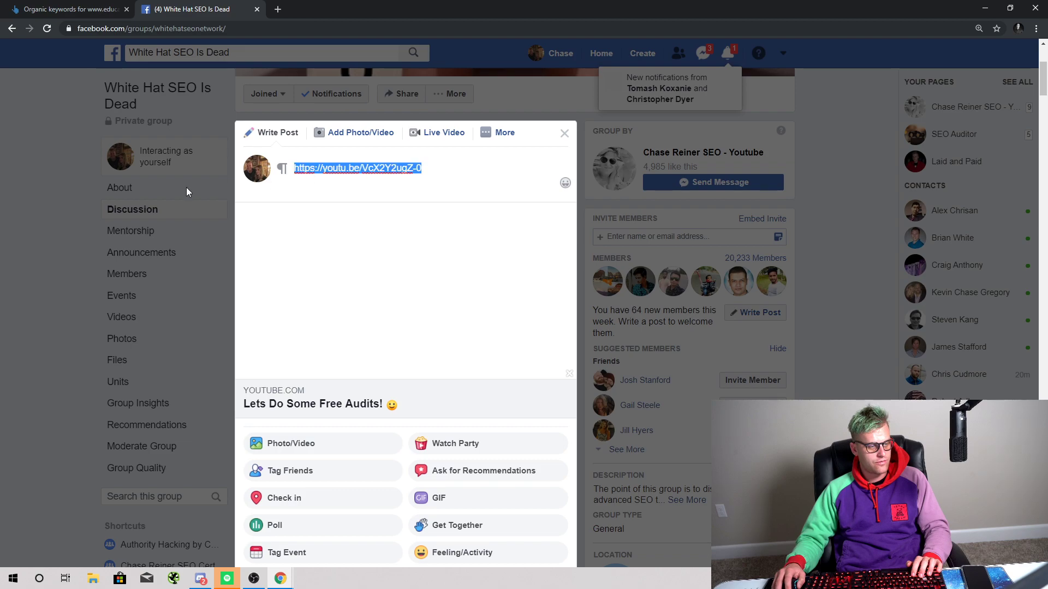
key(BackSpace)
key(ctrl+shift+i)
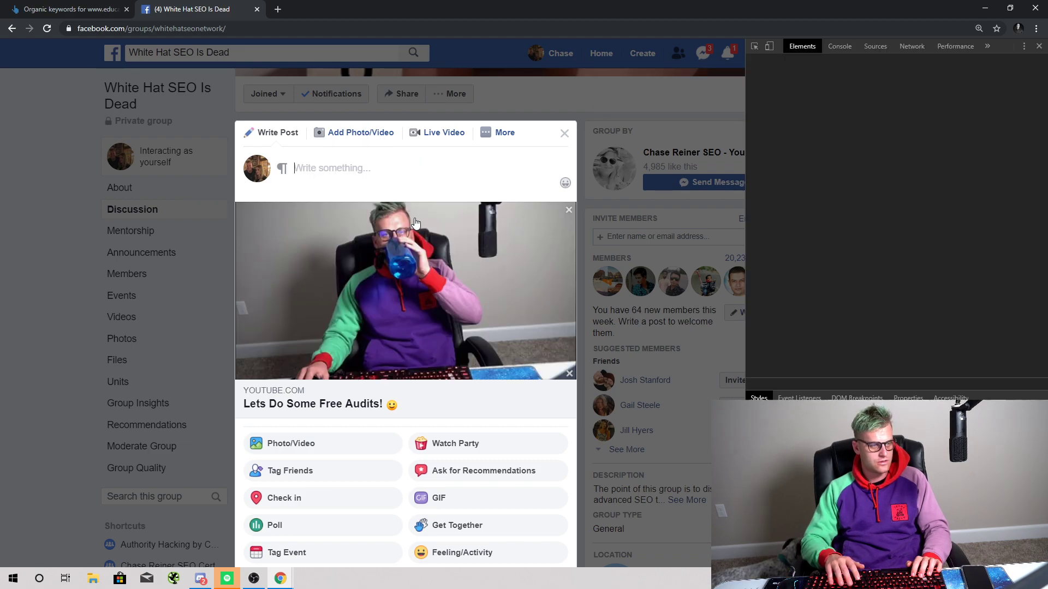
click(1038, 47)
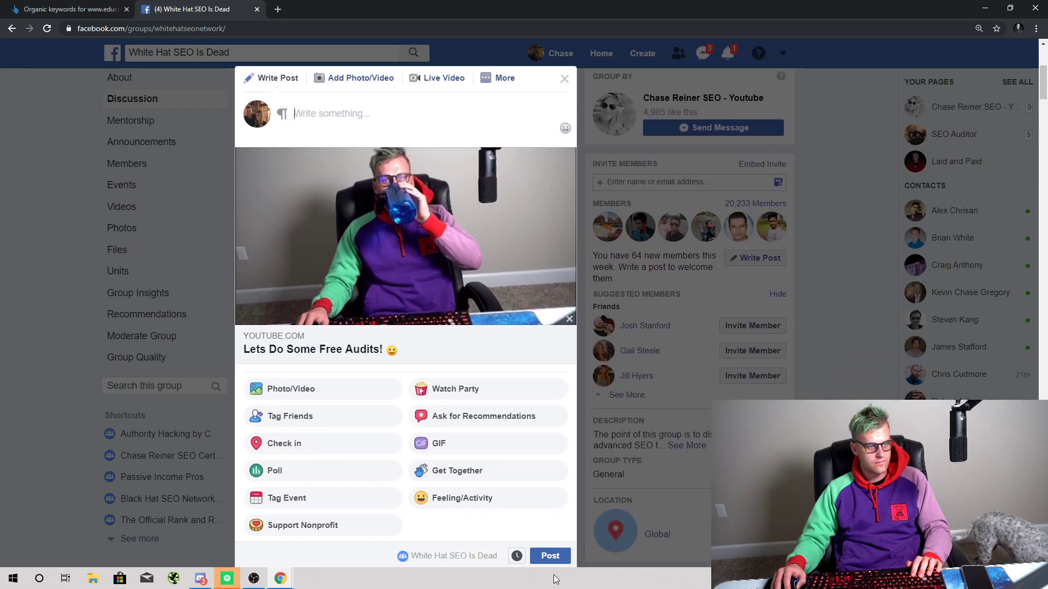
click(550, 556)
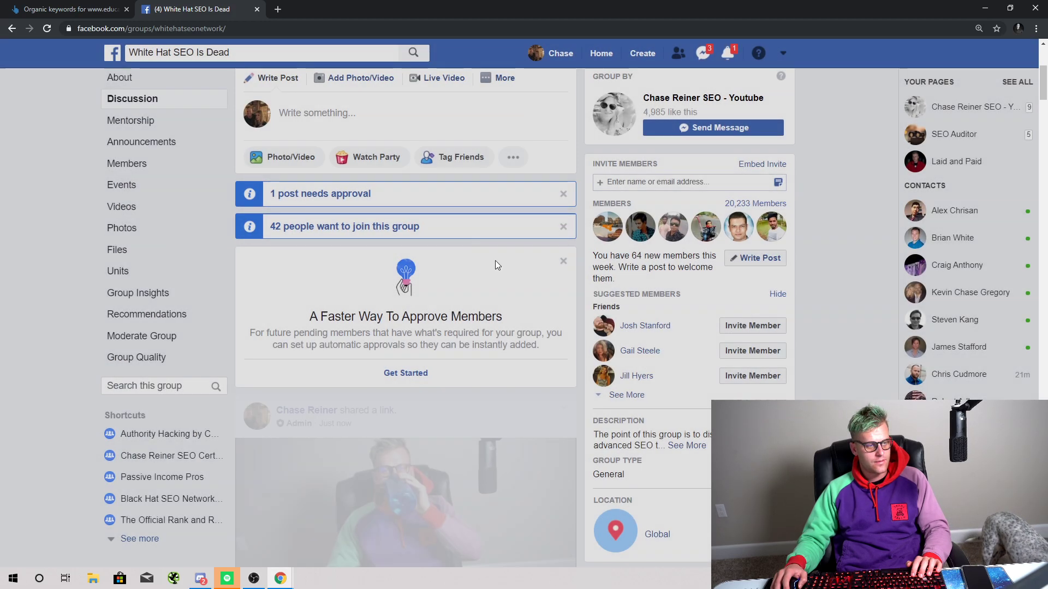
Step: Mark the new free-audits video post as a group announcement
scroll(528, 265, down, 4)
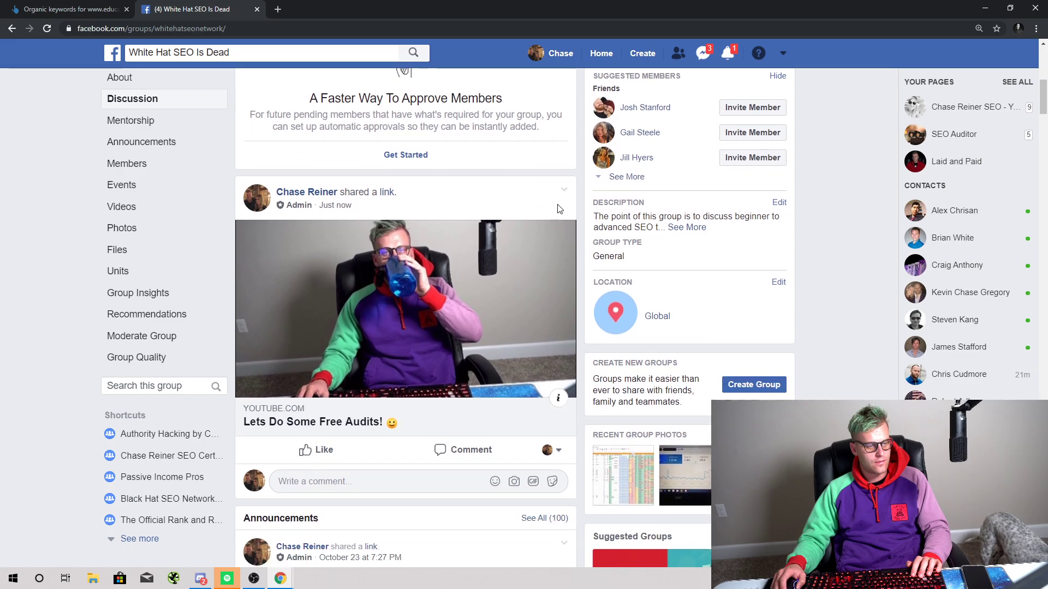
click(564, 190)
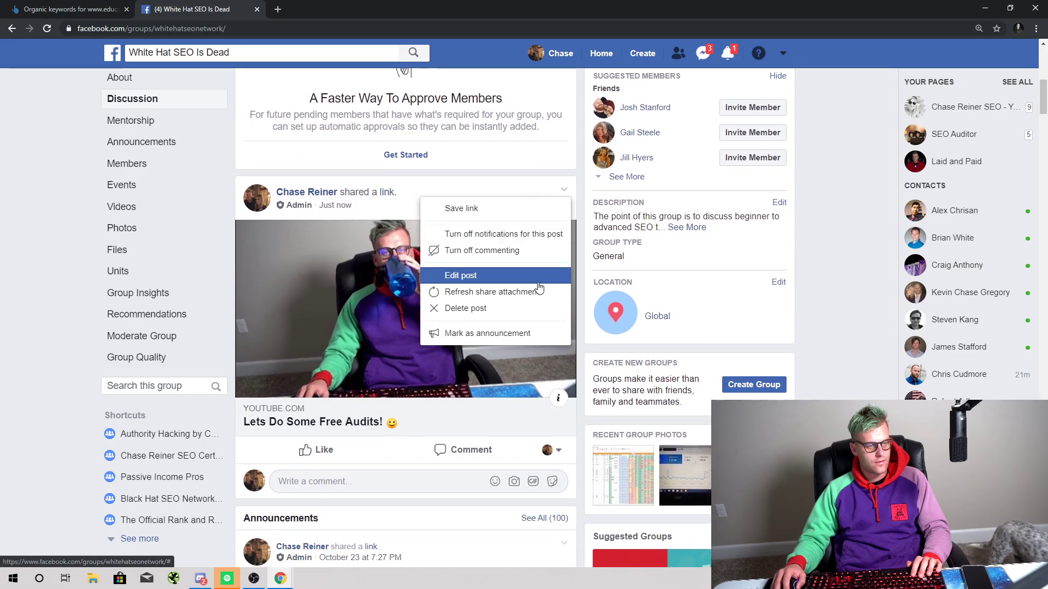
click(523, 335)
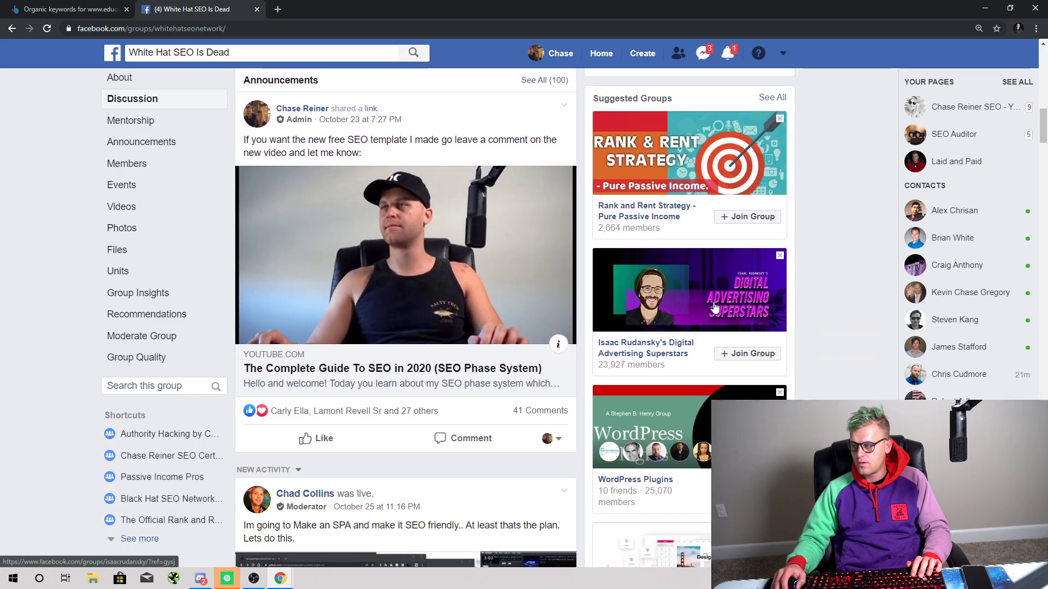
scroll(704, 239, up, 2)
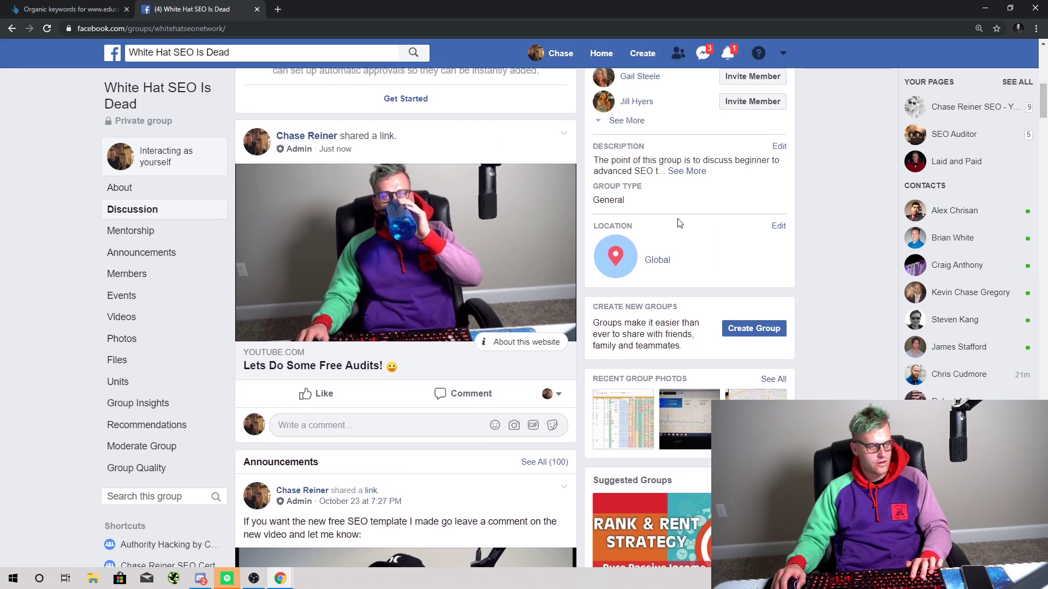
Step: Reload the group and pin the free-audits post to the top of the feed
key(F5)
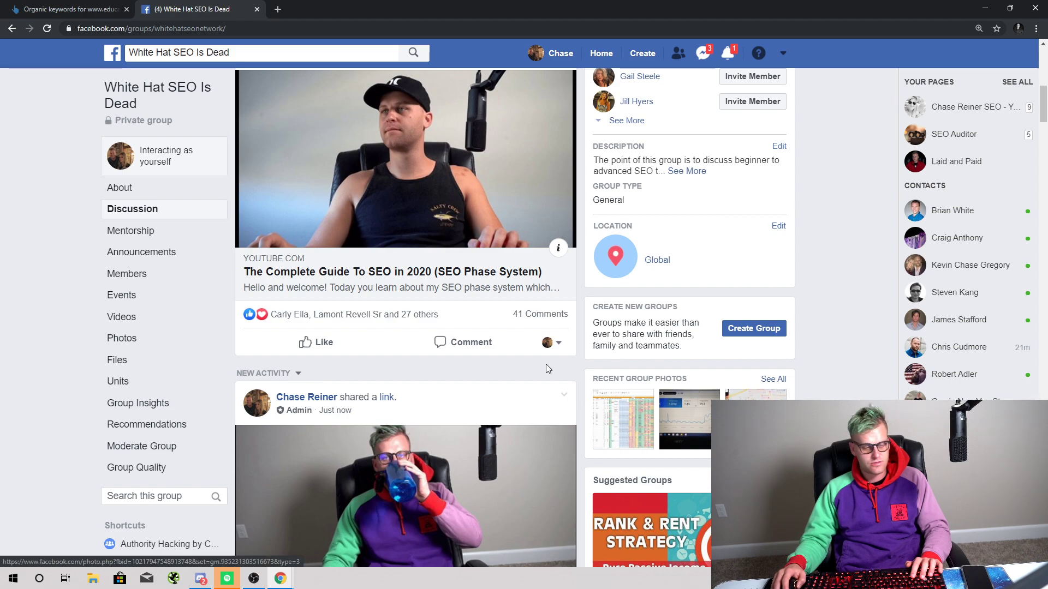
scroll(549, 338, down, 3)
click(563, 231)
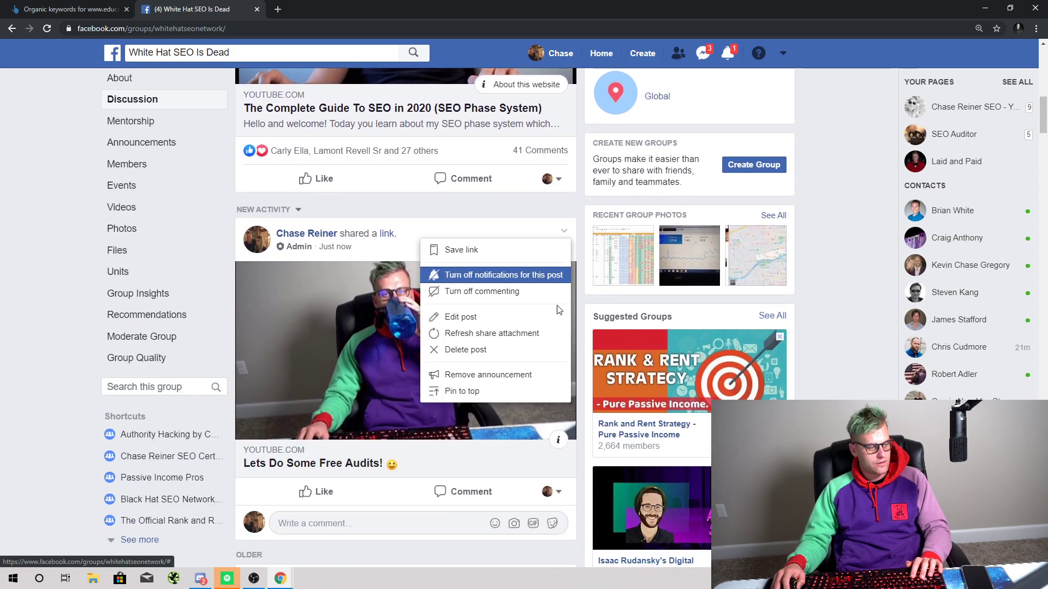
click(462, 391)
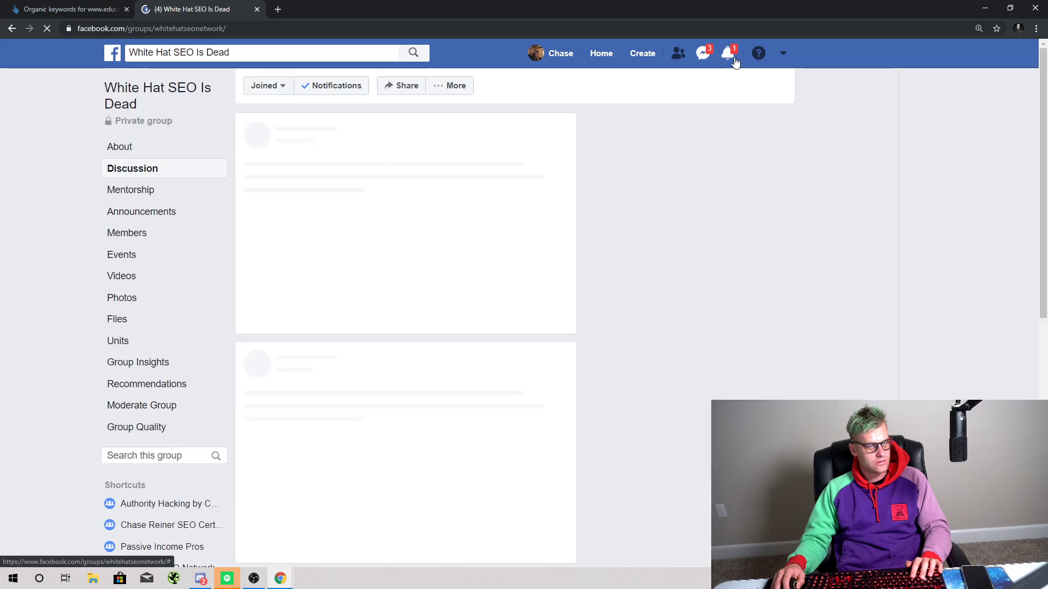
click(729, 55)
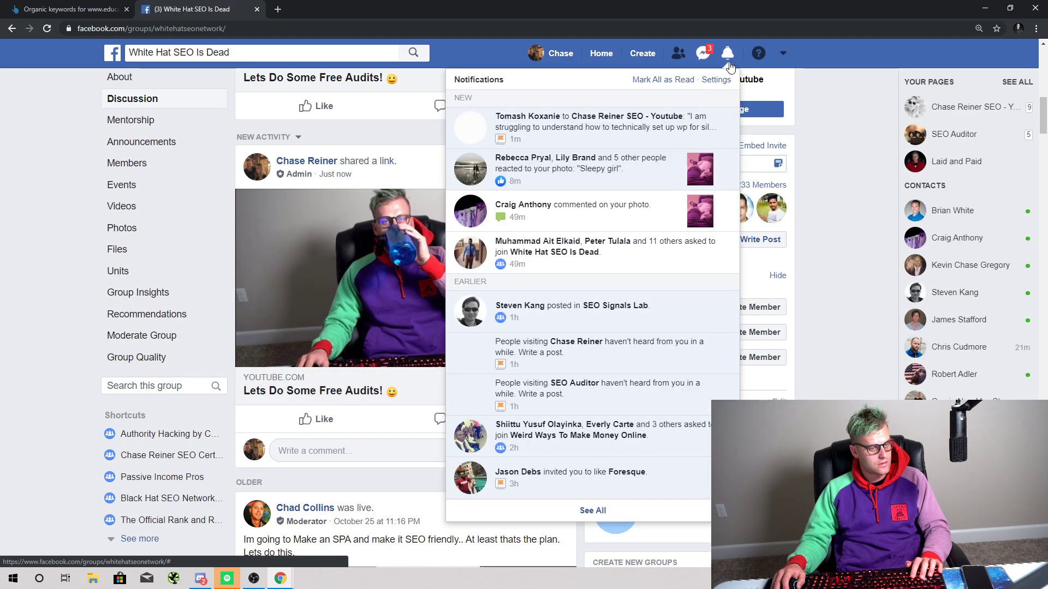
click(807, 195)
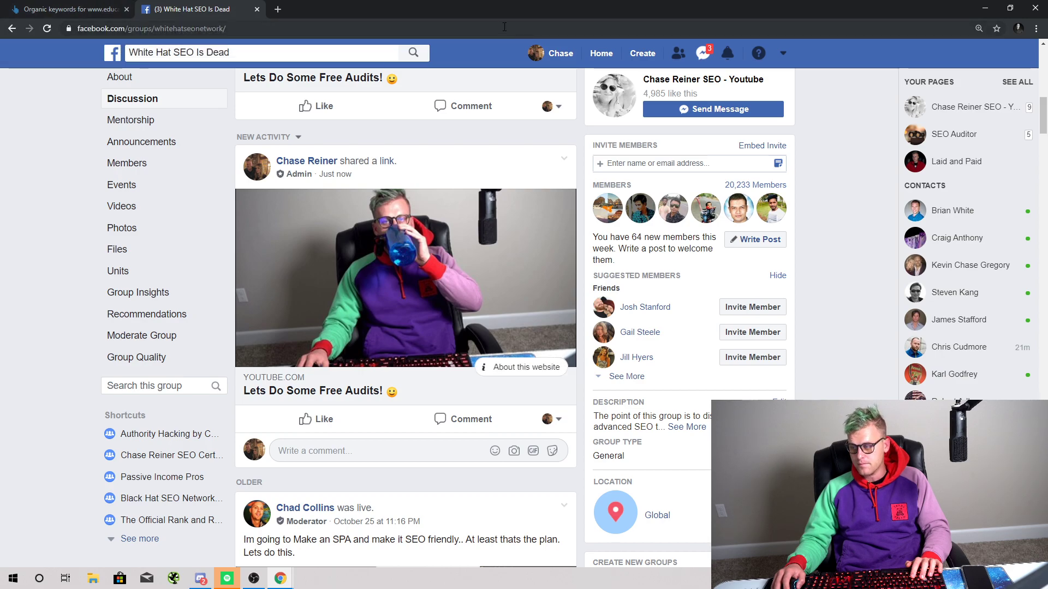
drag(351, 7, 311, 1)
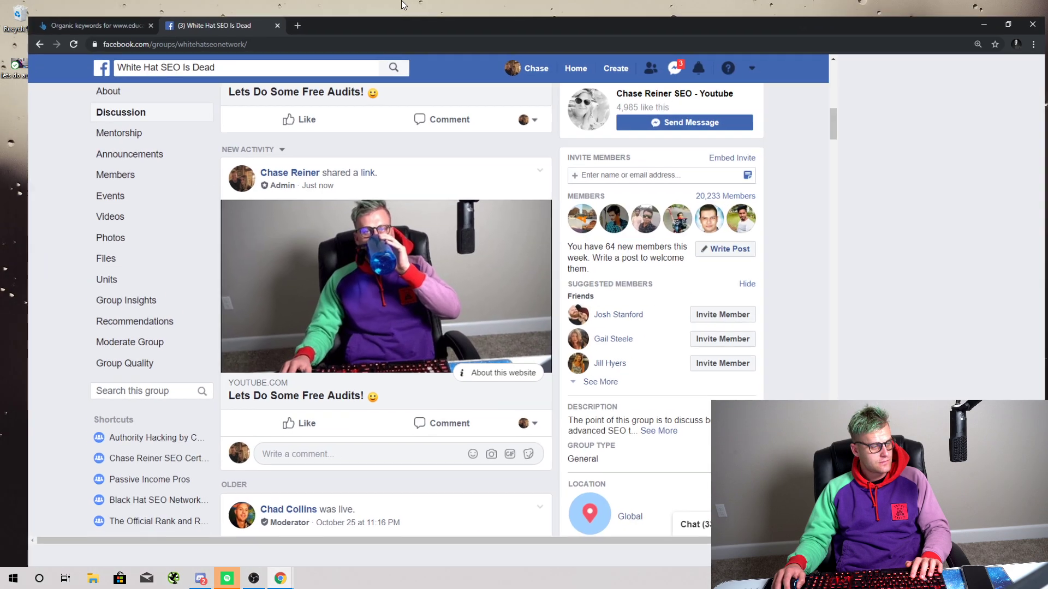
Step: Load manychat.com in a new browser tab
click(277, 10)
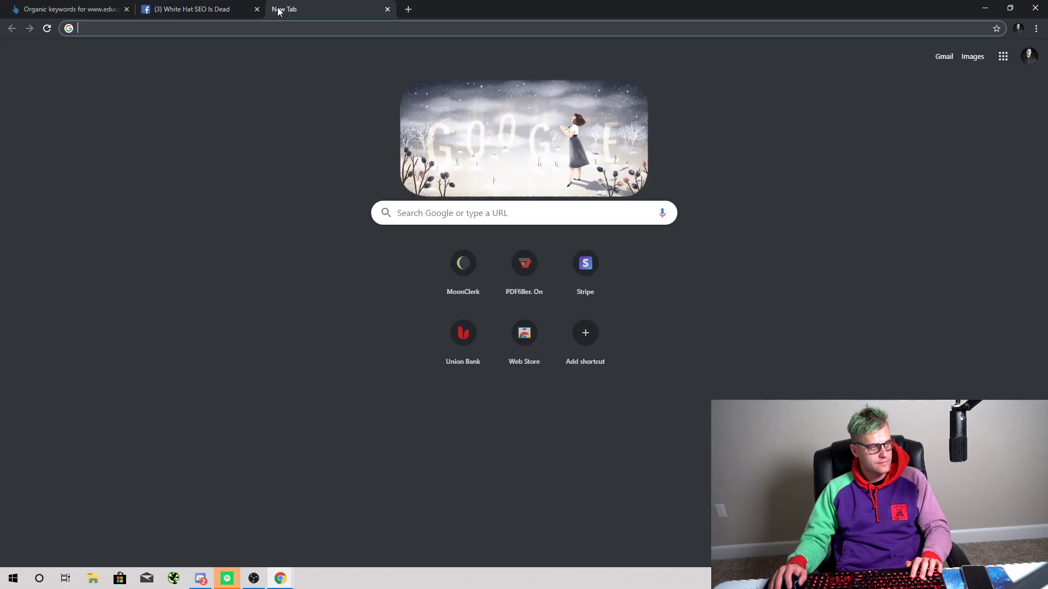
text(manychat.com)
key(Return)
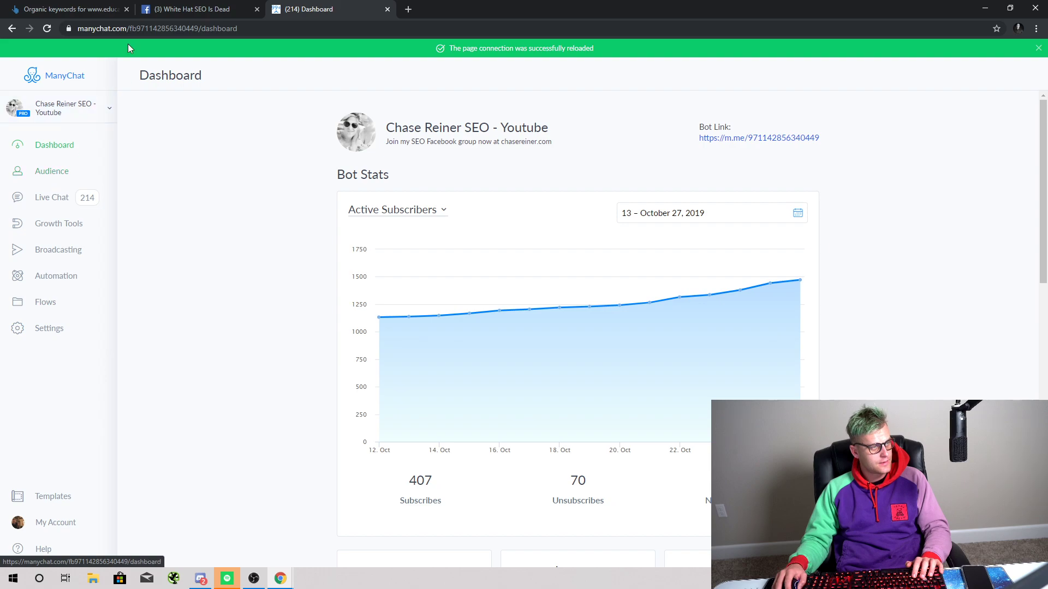
Step: Go to the Chase Reiner SEO - Youtube page from your managed Pages list, then bring up Discord
click(191, 9)
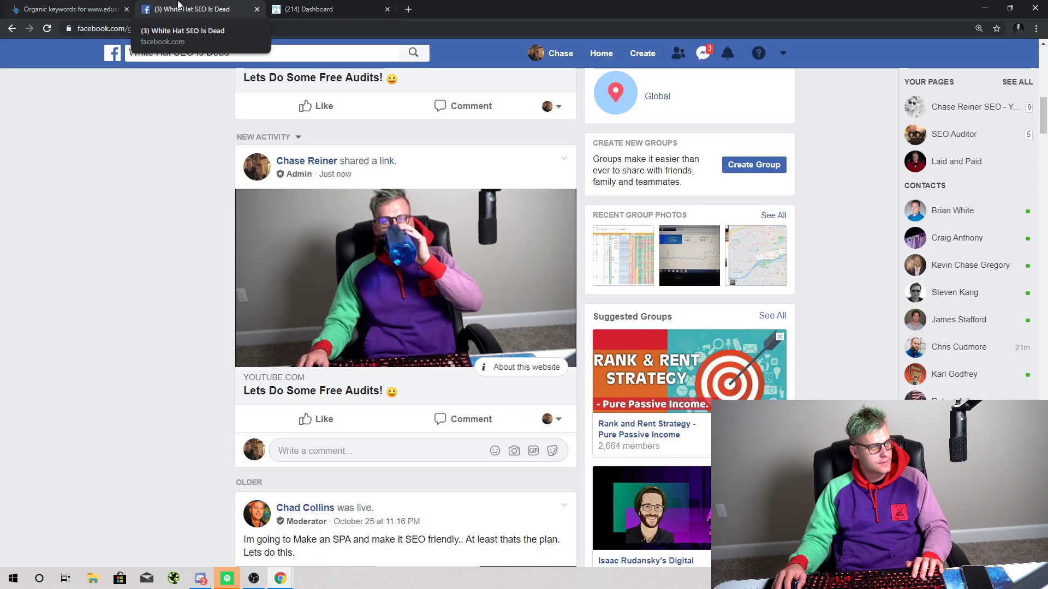
click(784, 54)
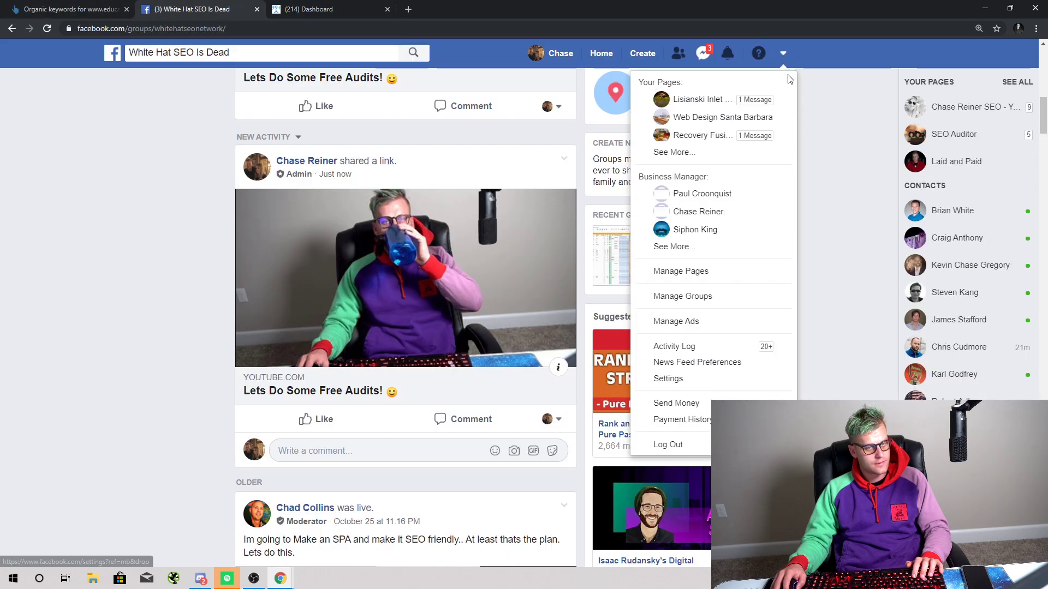
click(719, 157)
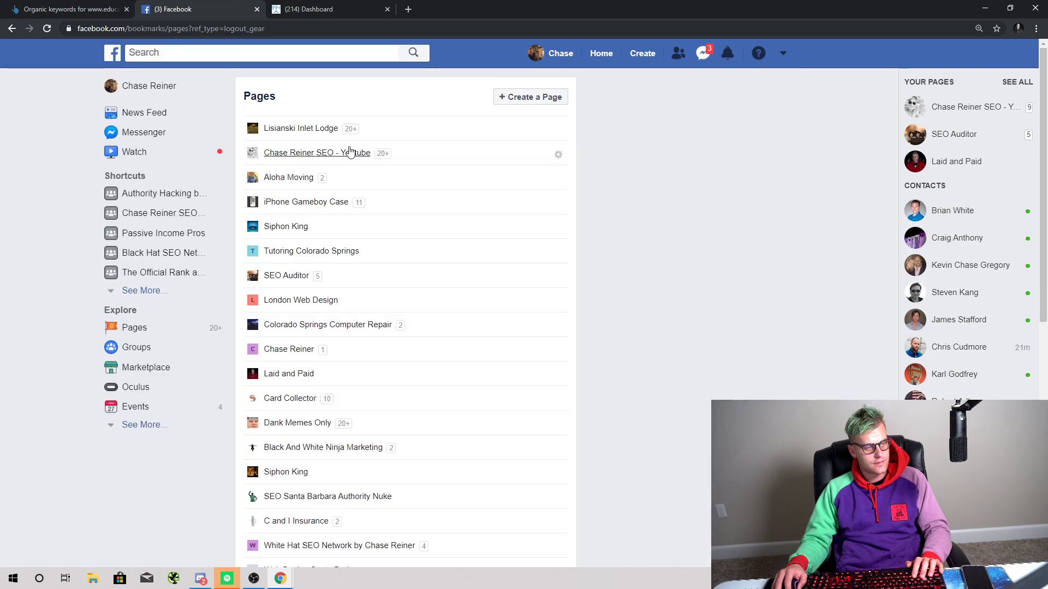
click(350, 152)
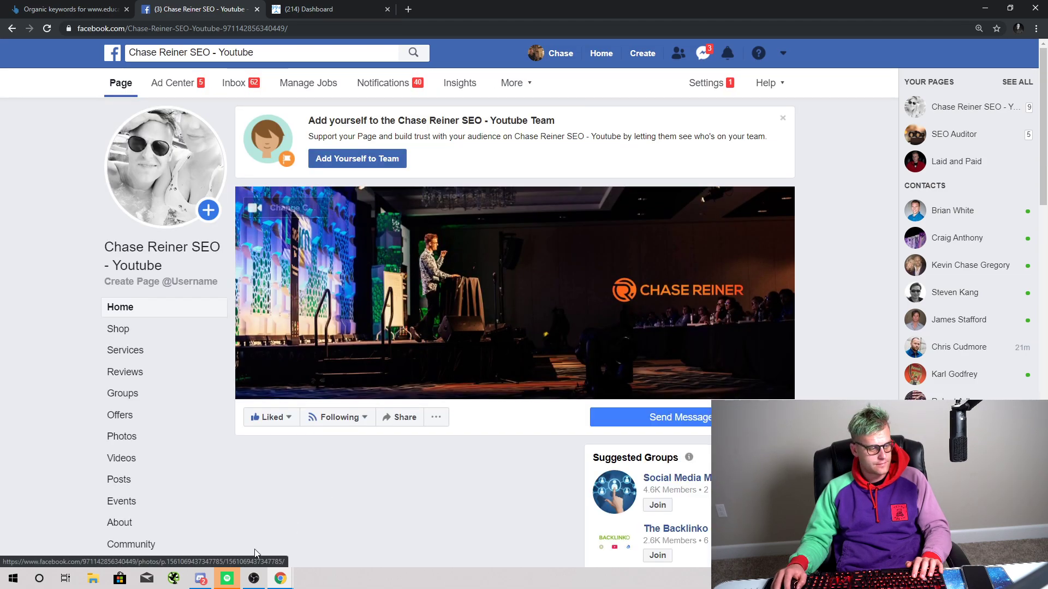
click(201, 578)
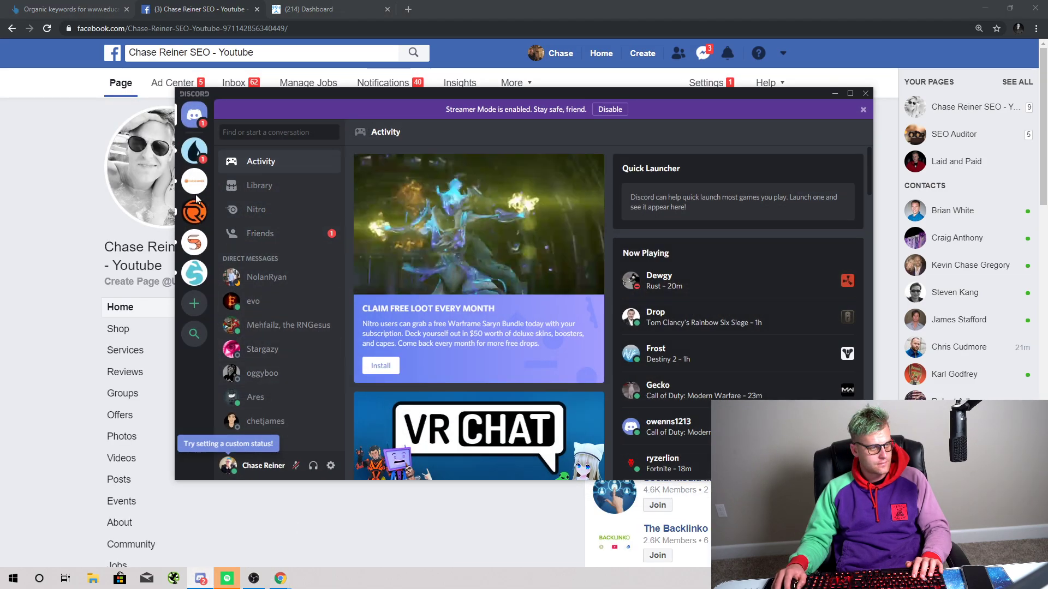
click(194, 180)
text(@everyone)
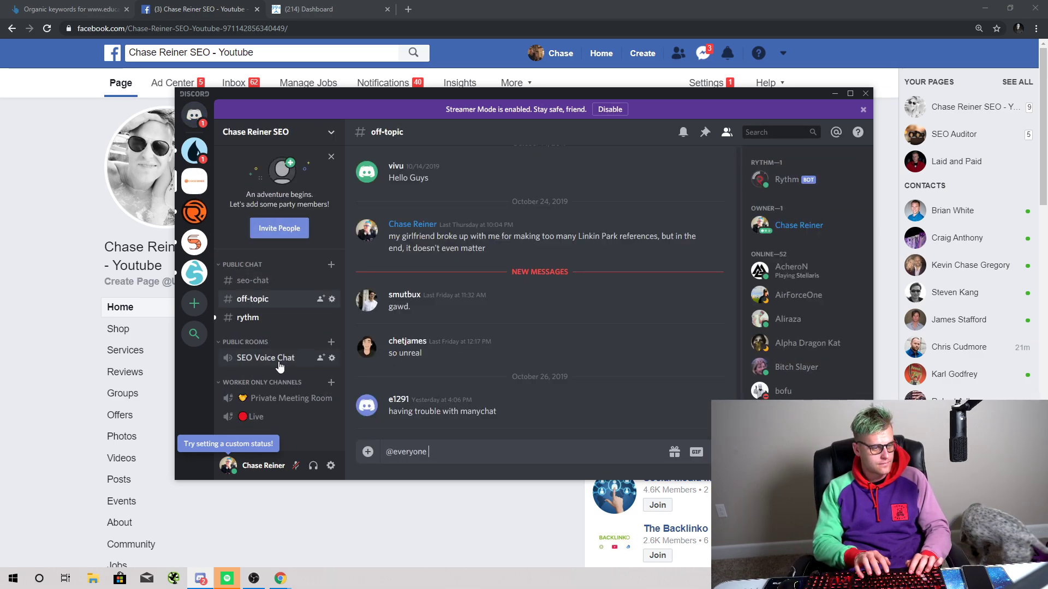
text(https://youtu.be/VcX2Y2ugZ-0)
key(Return)
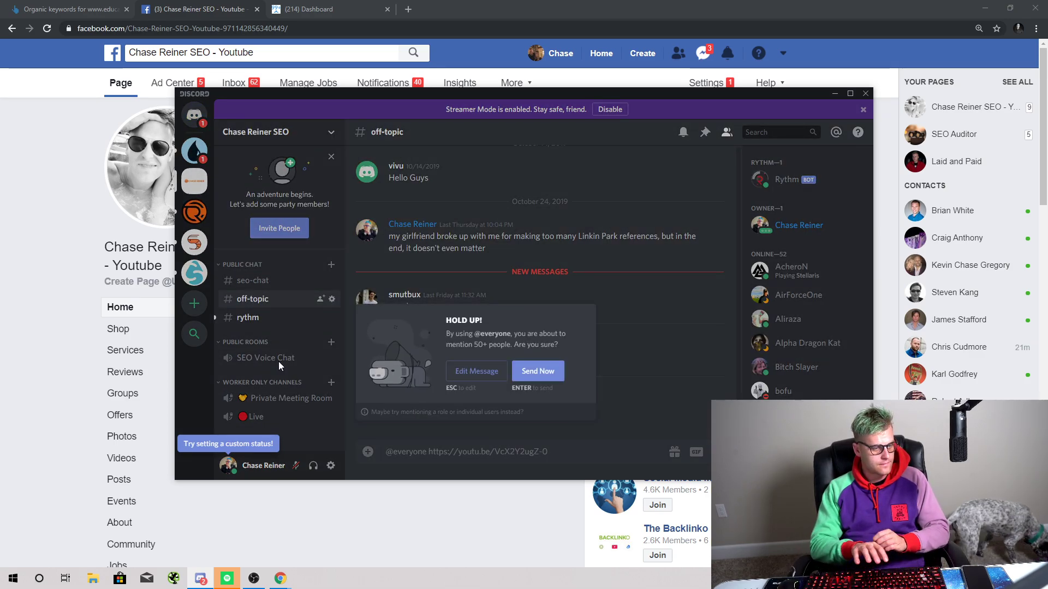
click(517, 373)
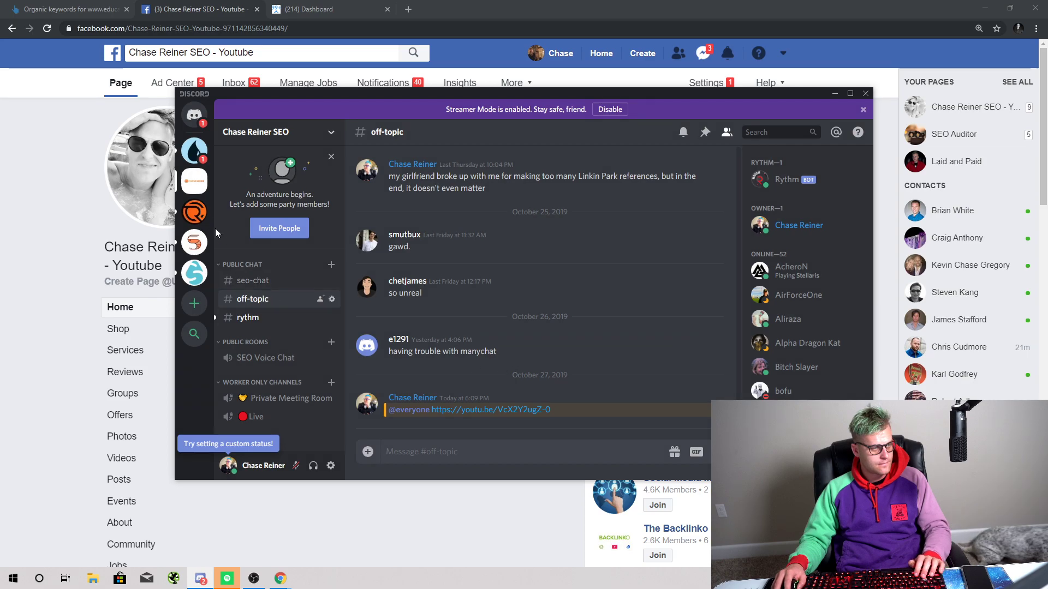
click(194, 212)
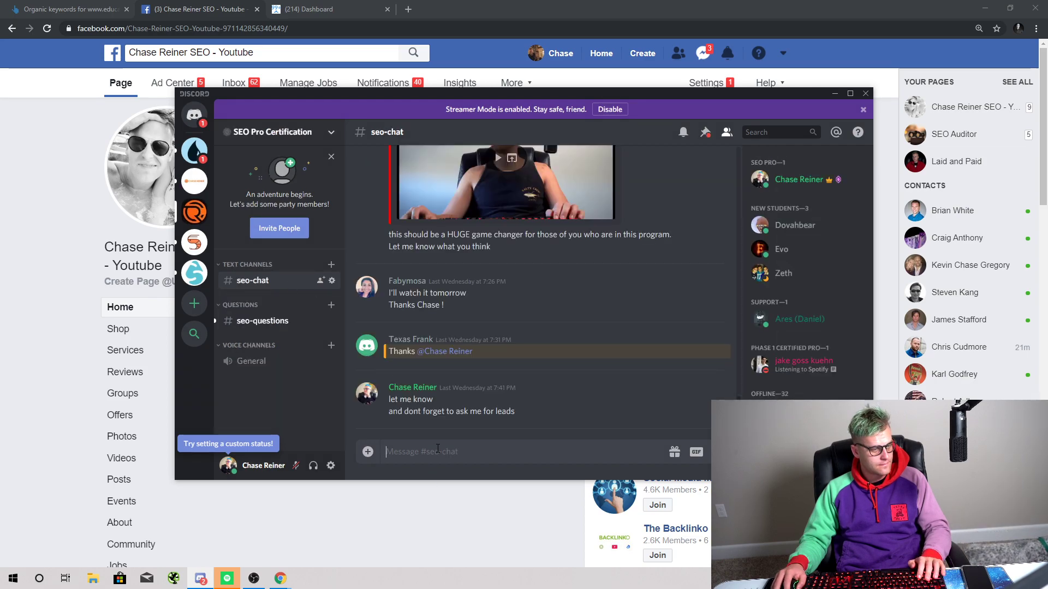
text(@everyone)
text(https://youtu.be/VcX2Y2ugZ-0)
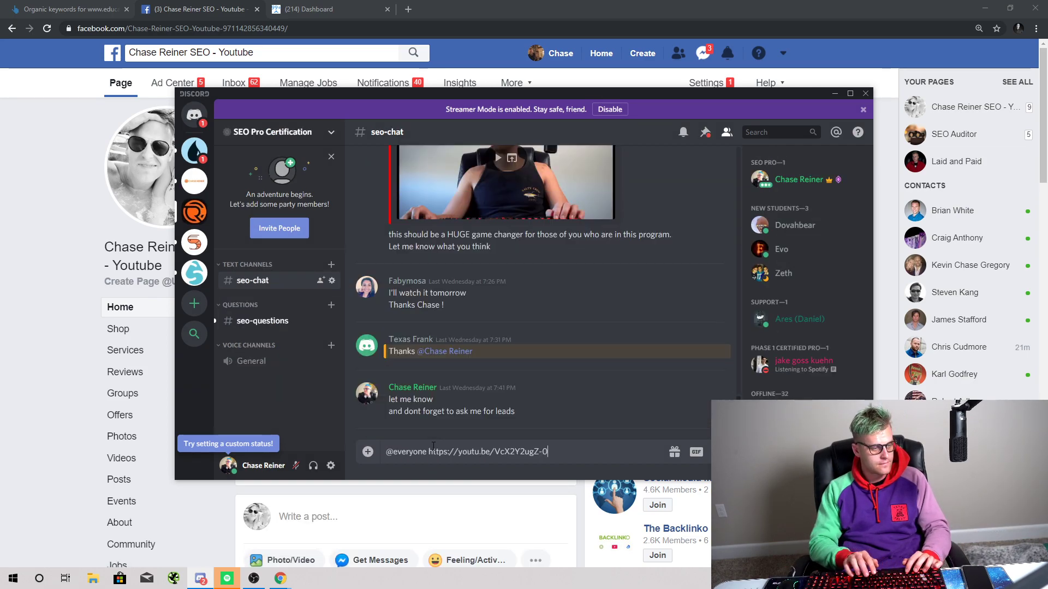
key(Return)
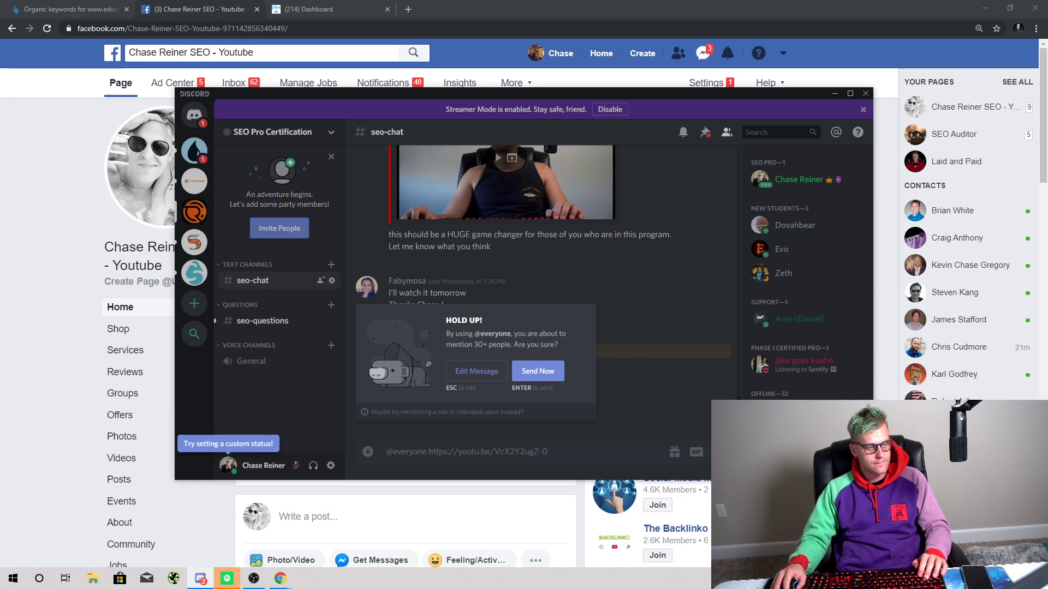
click(559, 372)
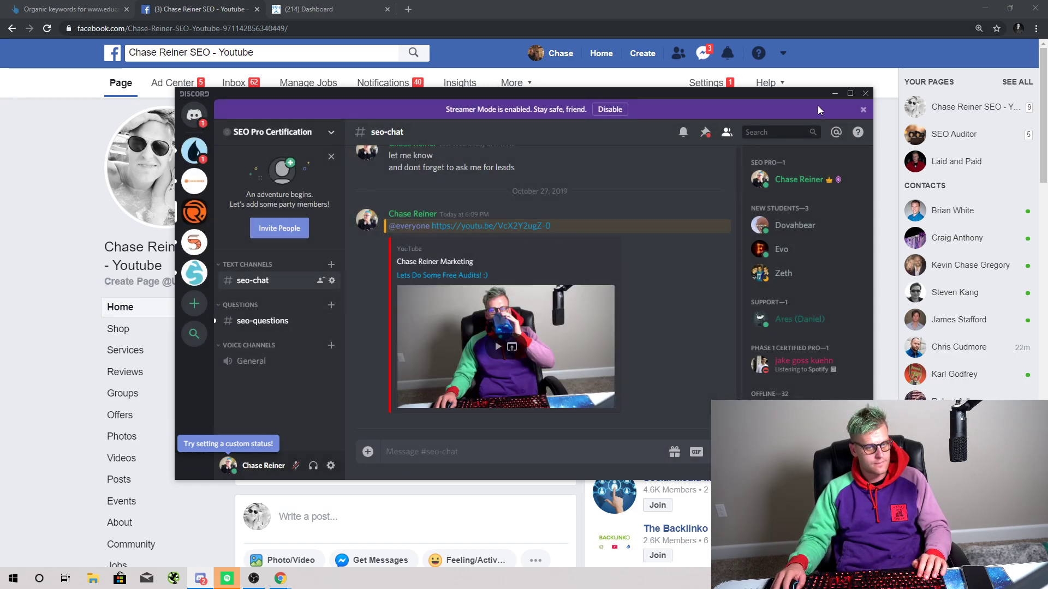
click(834, 94)
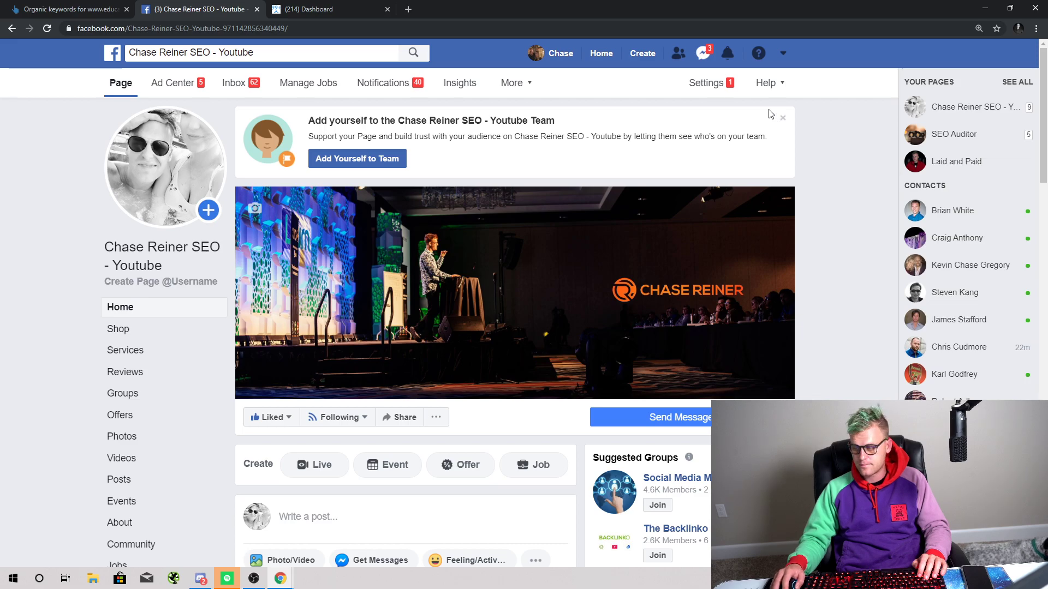
Step: Open the YouTube page's Facebook Inbox and read the WordPress silos conversation
click(702, 54)
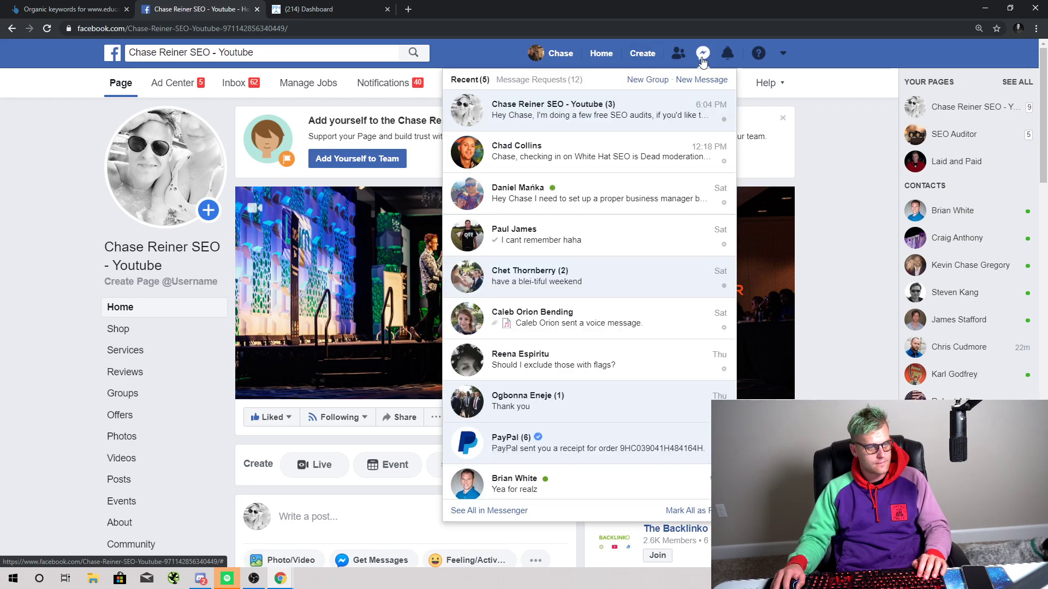
click(702, 55)
scroll(496, 261, down, 5)
scroll(497, 262, up, 5)
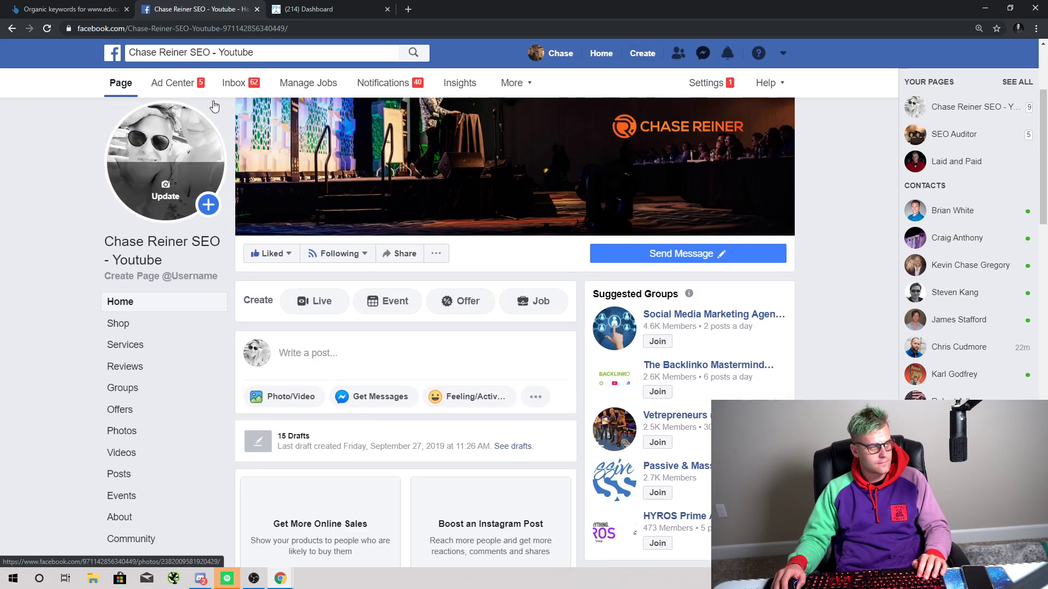
click(249, 87)
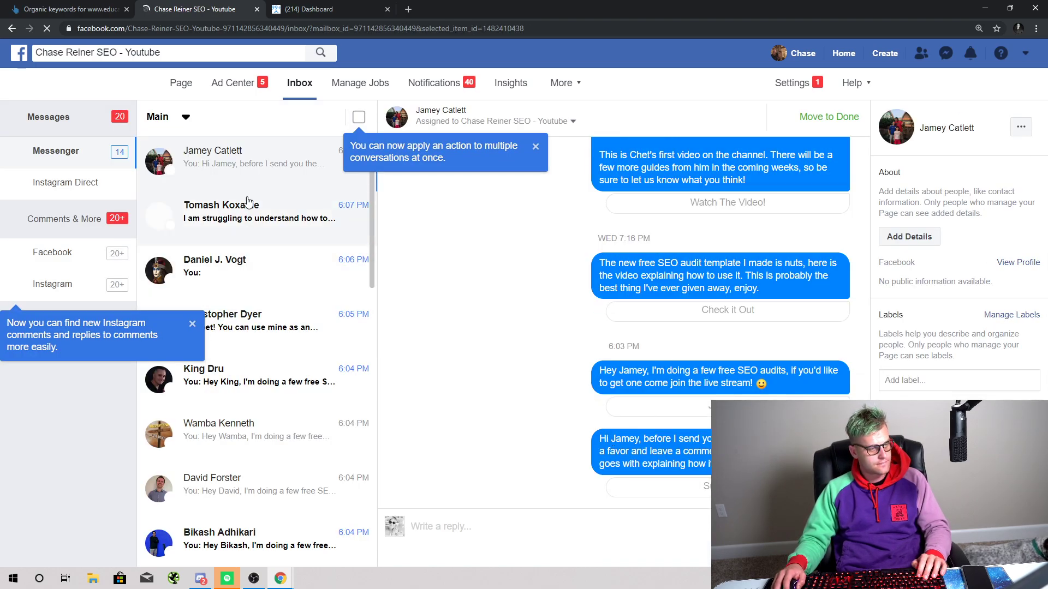
click(259, 222)
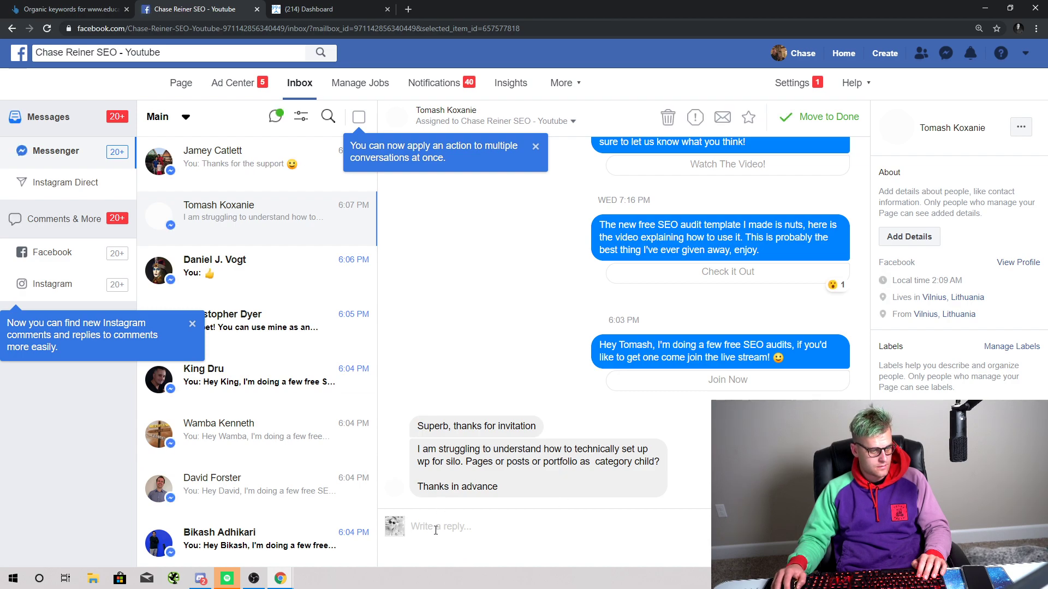
Step: Open the window tinting conversation and open its shared website in a new tab
click(283, 269)
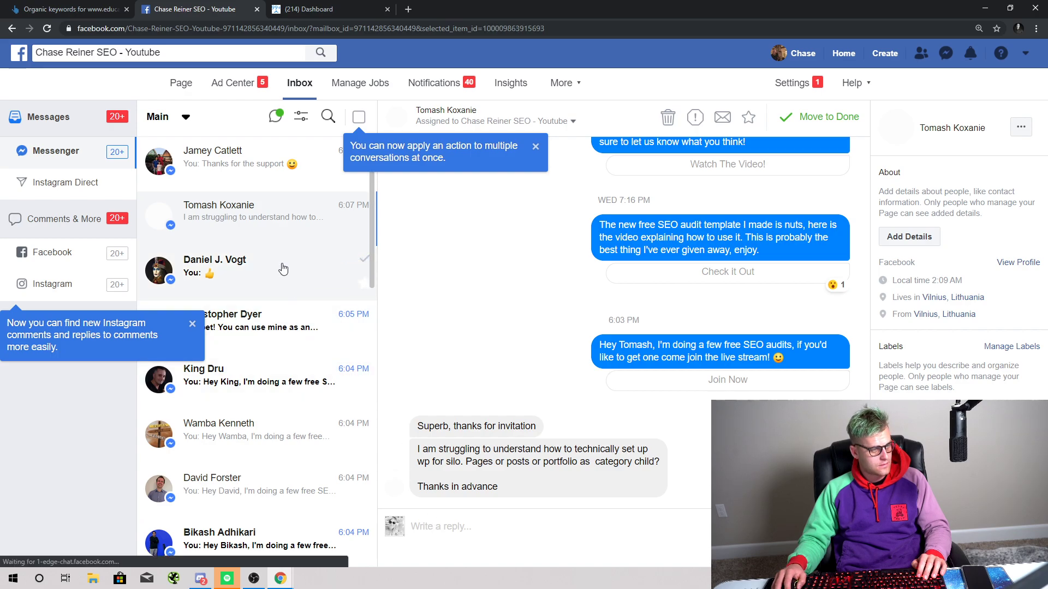
click(304, 341)
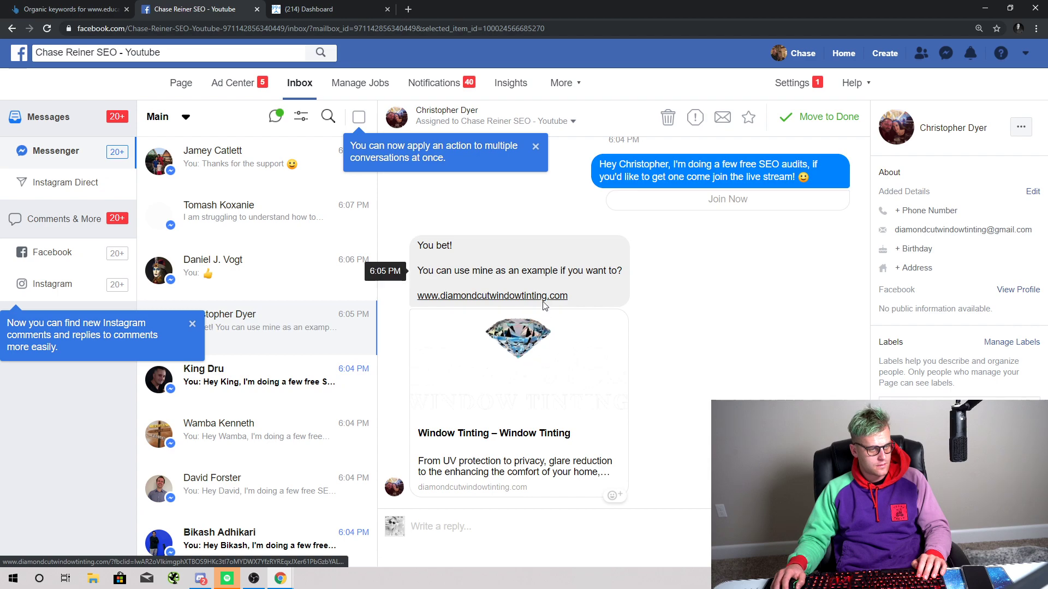
right_click(540, 303)
click(562, 309)
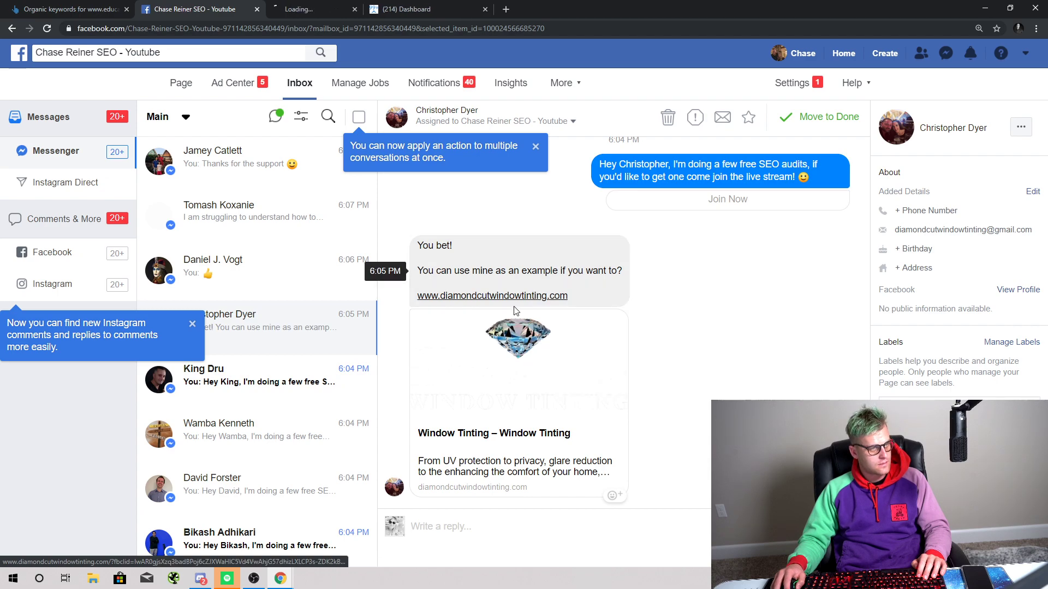
Step: Look up diamondcutwindowtinting.com in Ahrefs Site Explorer, showing its 44 US organic keywords
click(337, 13)
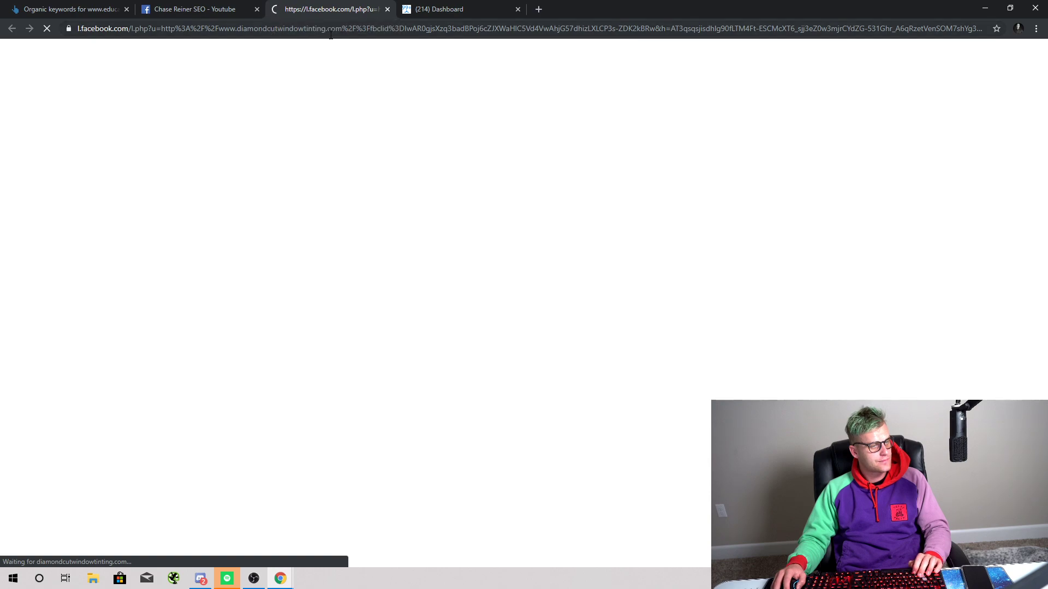
drag(343, 23, 292, 31)
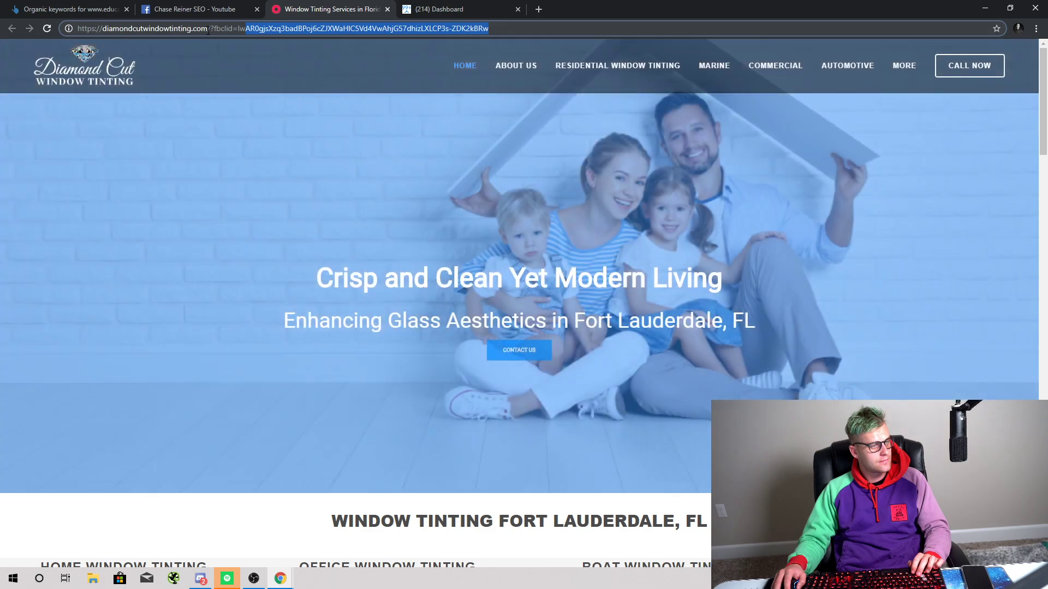
drag(211, 30, 75, 29)
click(110, 7)
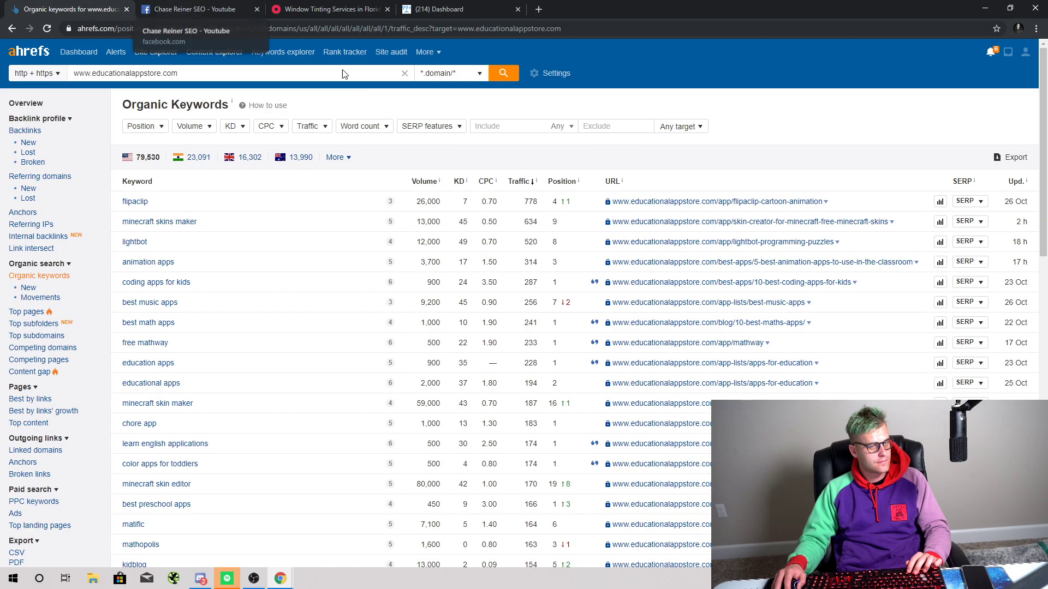
click(375, 78)
text(diamondcutwindowtinting.com/)
click(513, 73)
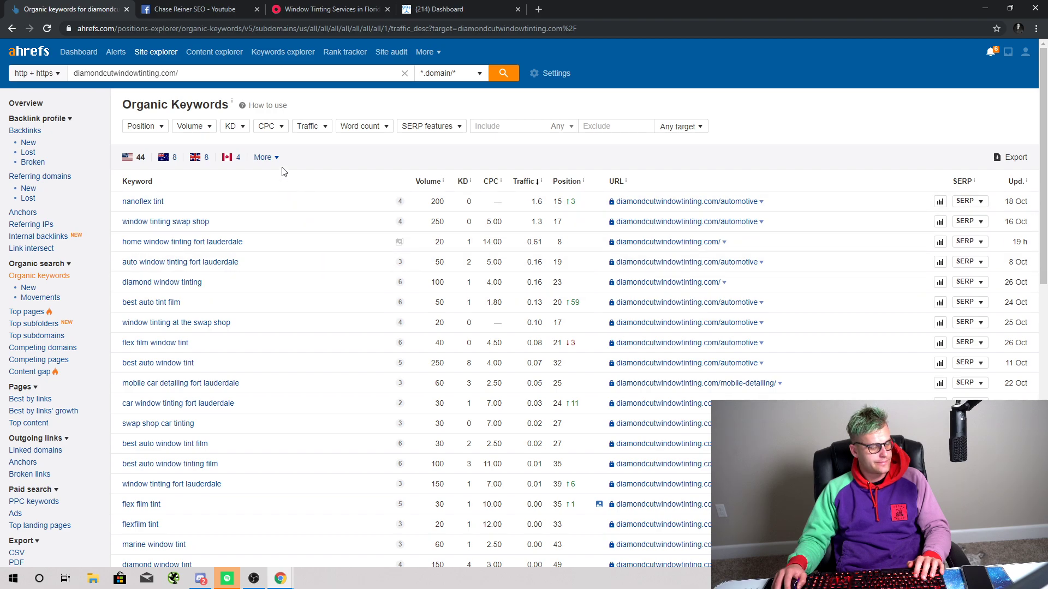
click(441, 7)
Step: Read through the next free-audit invite conversation, then close the window tinting website tab
click(195, 9)
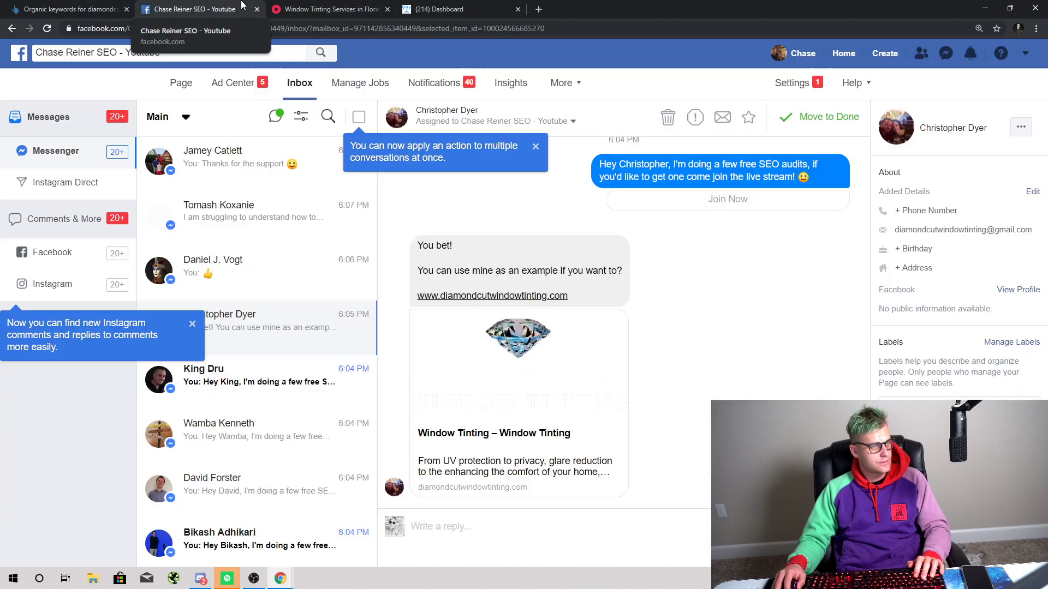
click(288, 382)
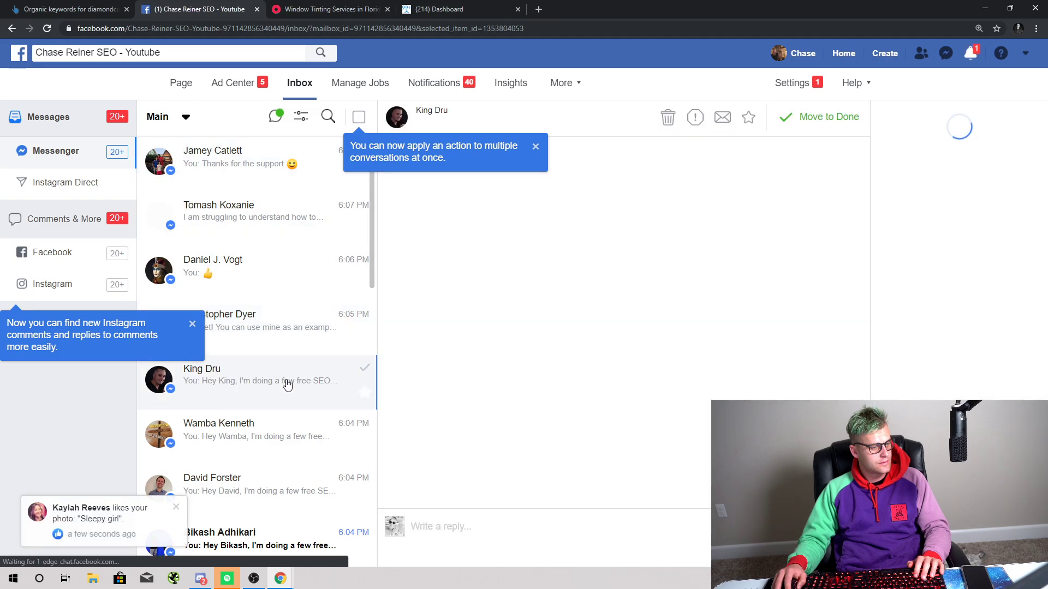
scroll(288, 382, down, 5)
scroll(288, 380, down, 3)
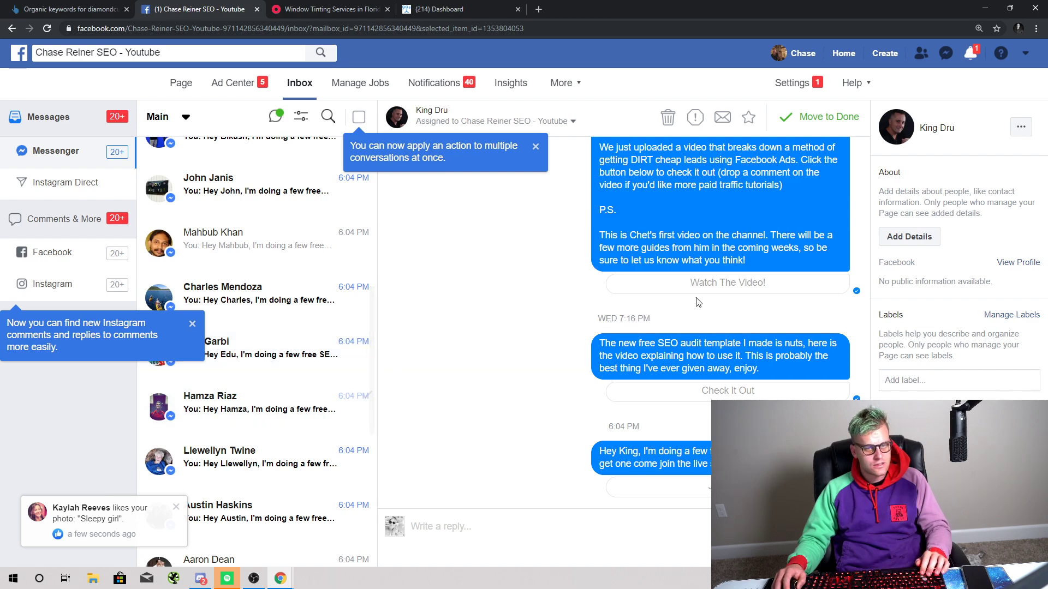
scroll(790, 272, up, 5)
scroll(790, 273, up, 5)
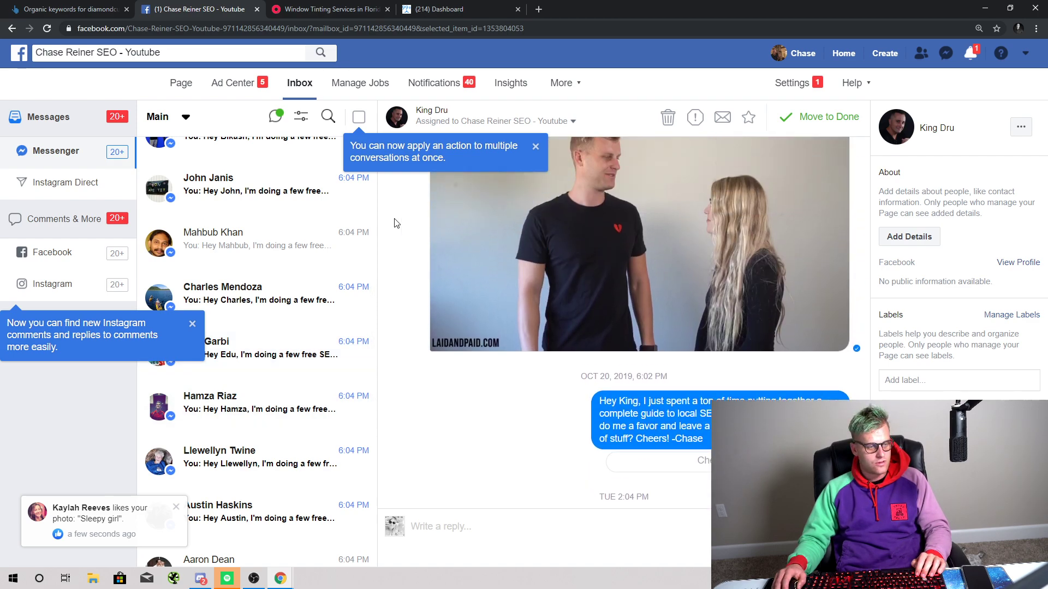
scroll(448, 249, down, 10)
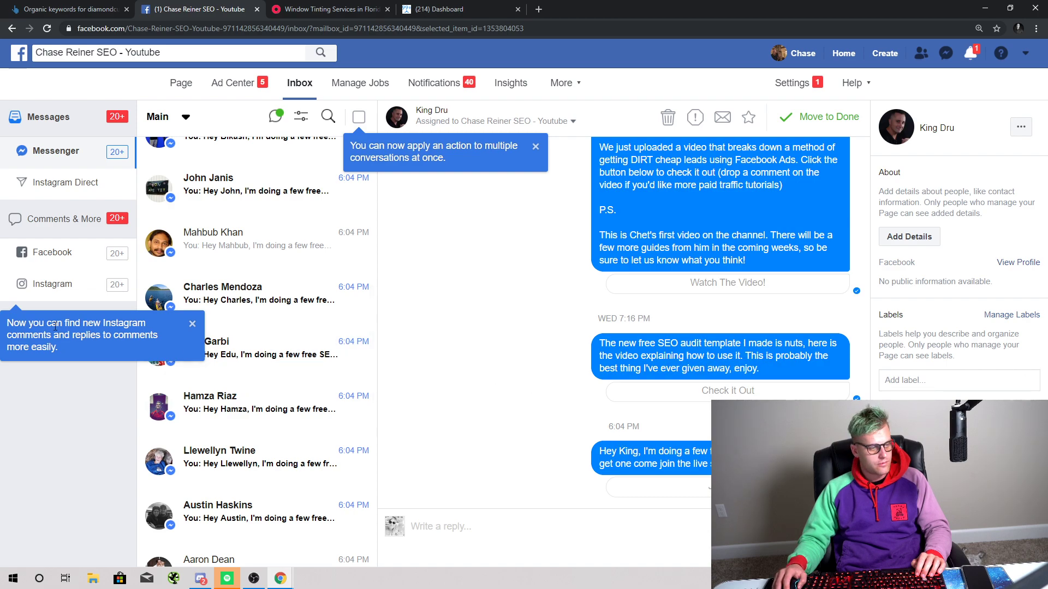
scroll(328, 377, up, 5)
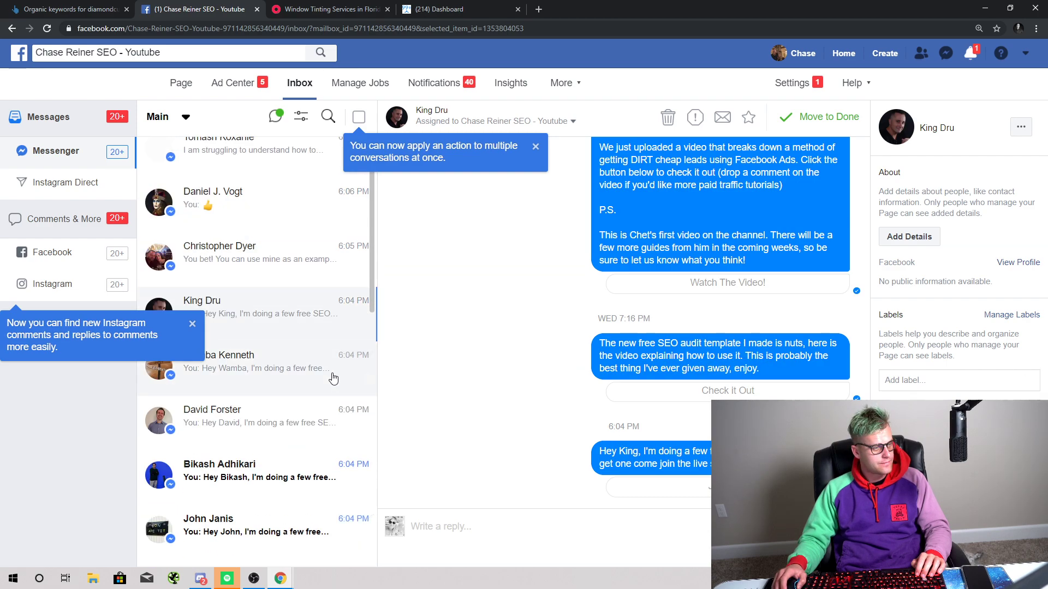
scroll(333, 377, up, 2)
click(332, 9)
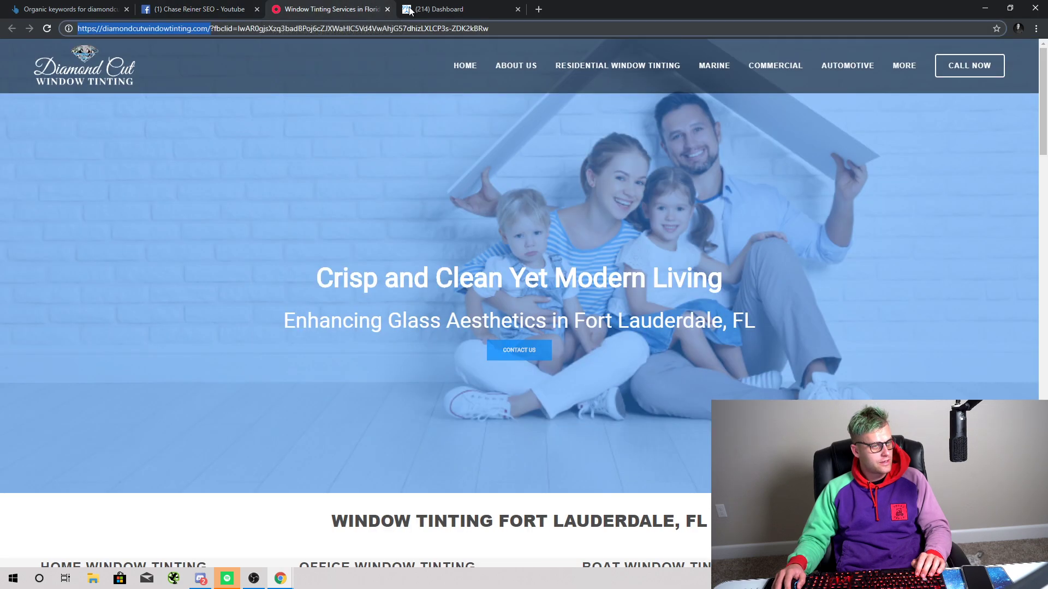
click(388, 9)
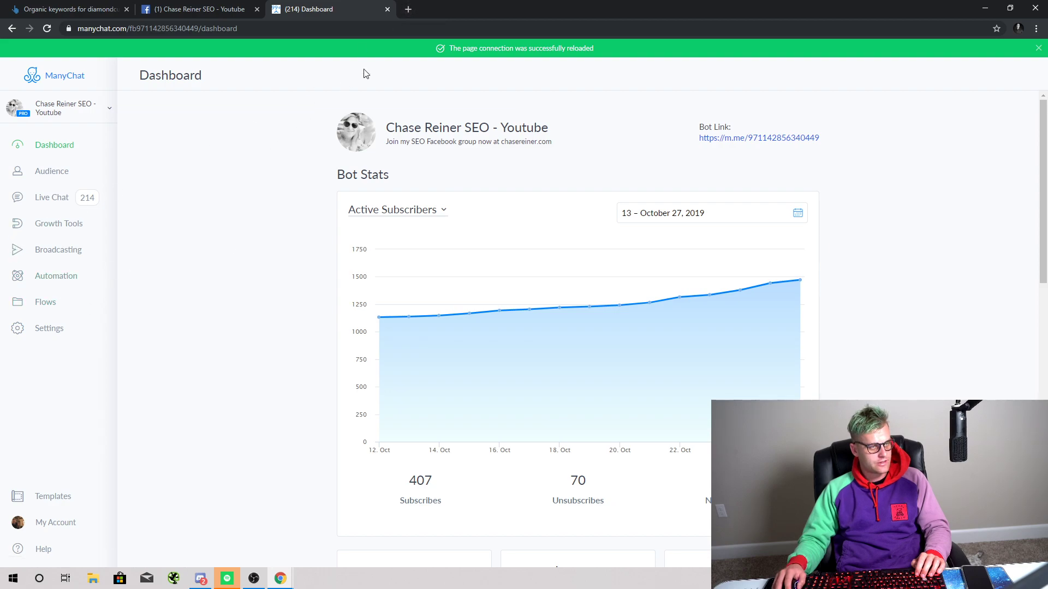
Step: Open Free-SEO-Audit-Template.xlsx from Google Drive with Google Sheets and switch to its Phase 2 sheet
click(409, 14)
text(dr)
key(Return)
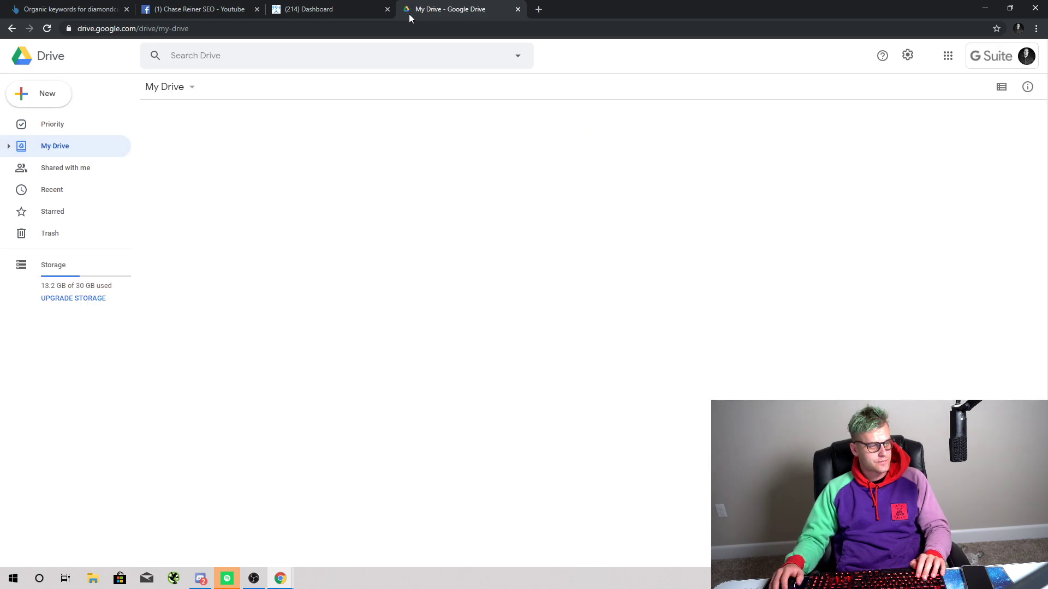
double_click(201, 240)
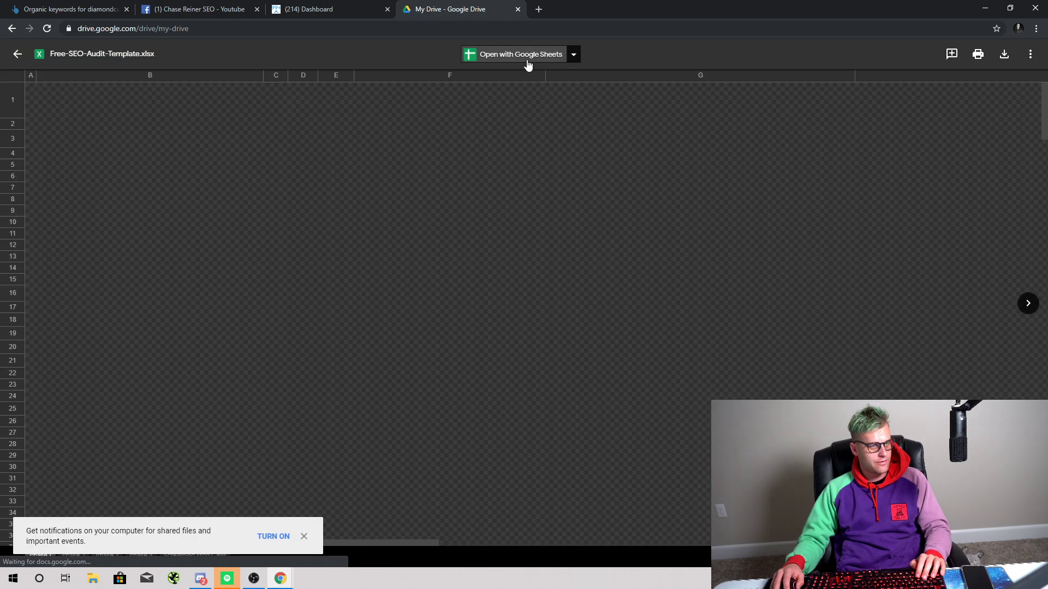
click(527, 65)
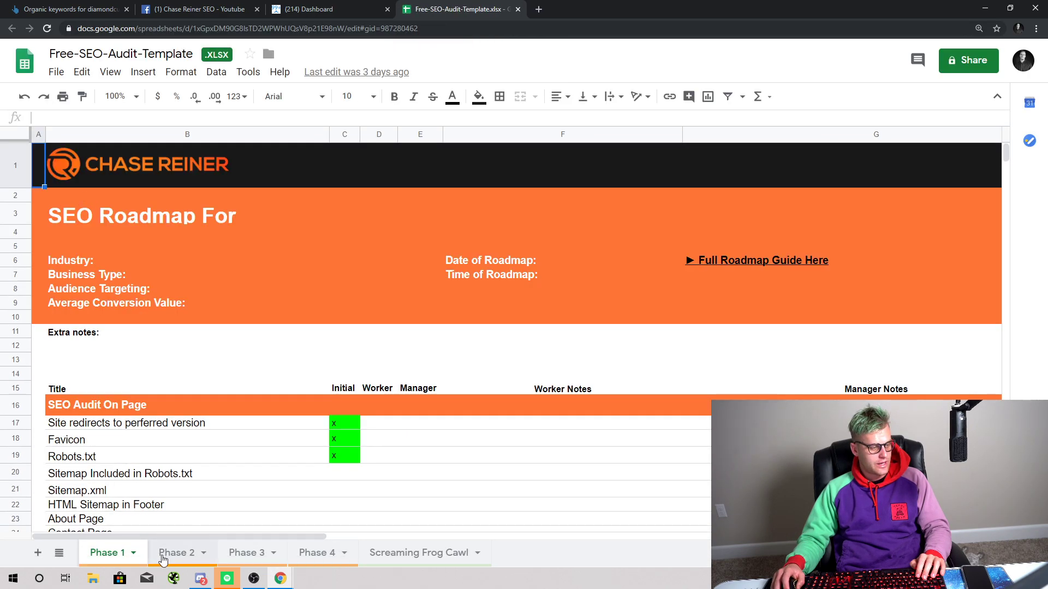
click(174, 552)
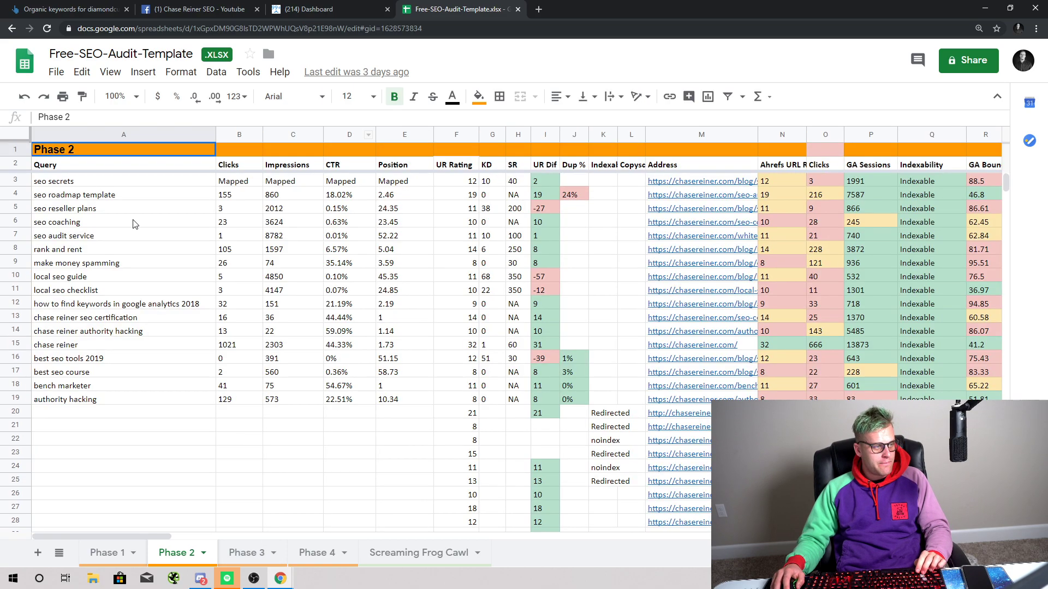
Step: Zoom the Phase 2 sheet to 150% and review the query list, Dup % and UR difference values
click(125, 186)
drag(125, 187, 98, 402)
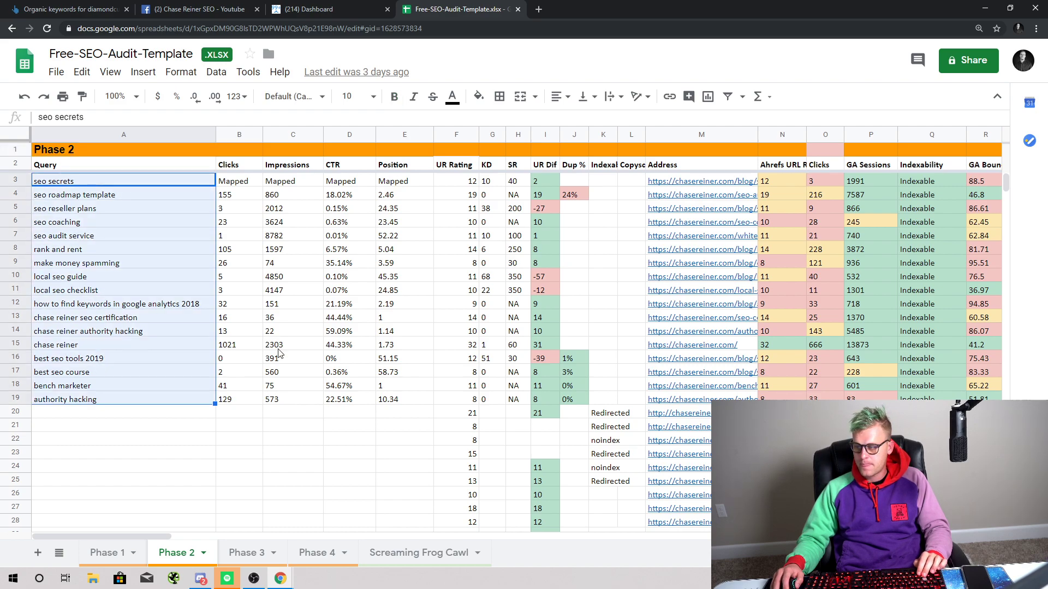
key(ctrl+plus)
key(ctrl+plus)
key(ctrl+plus)
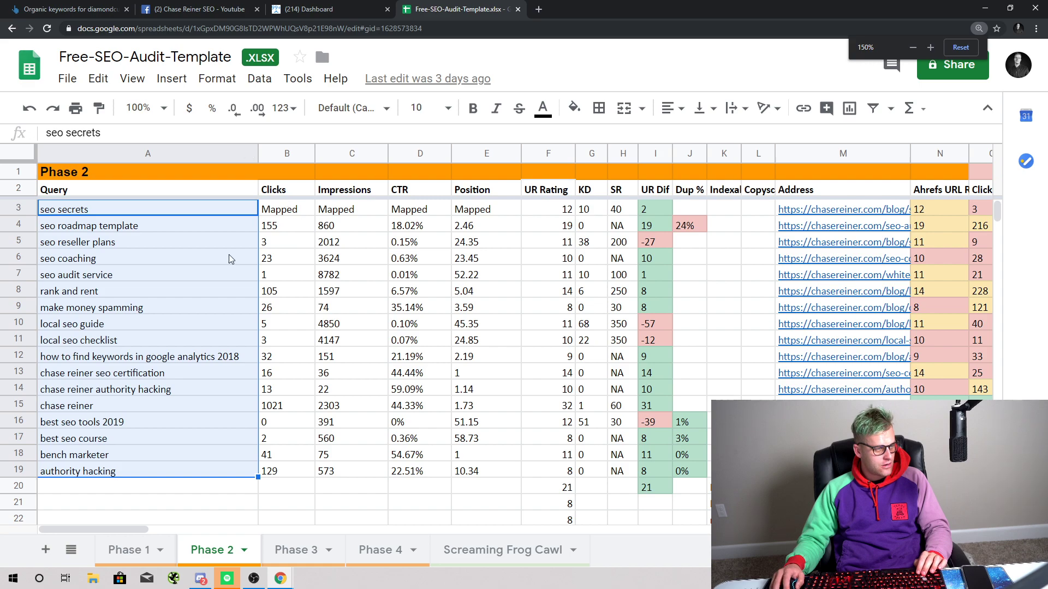
click(30, 207)
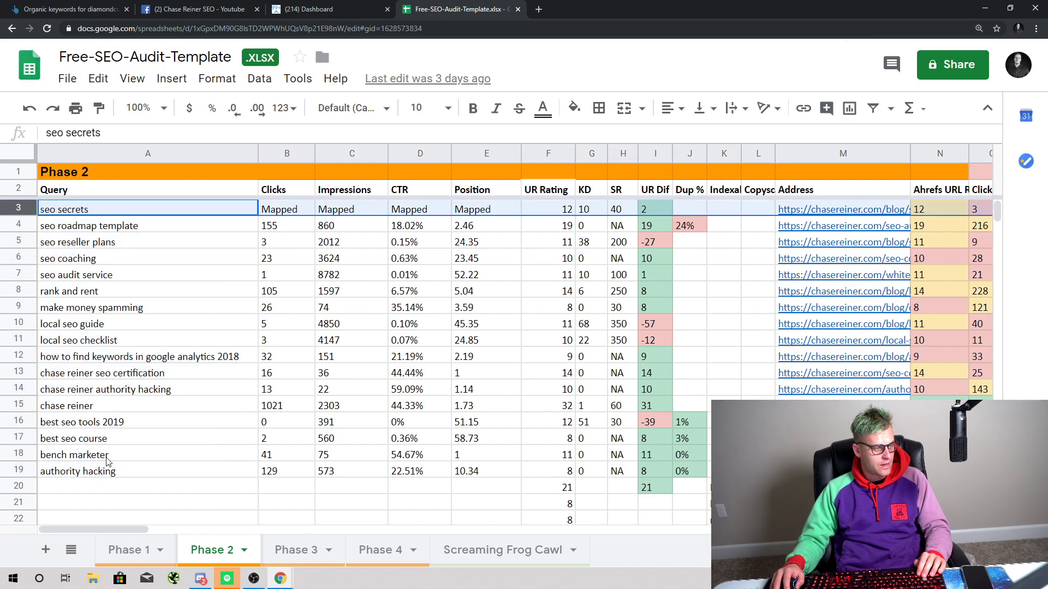
drag(129, 530, 104, 529)
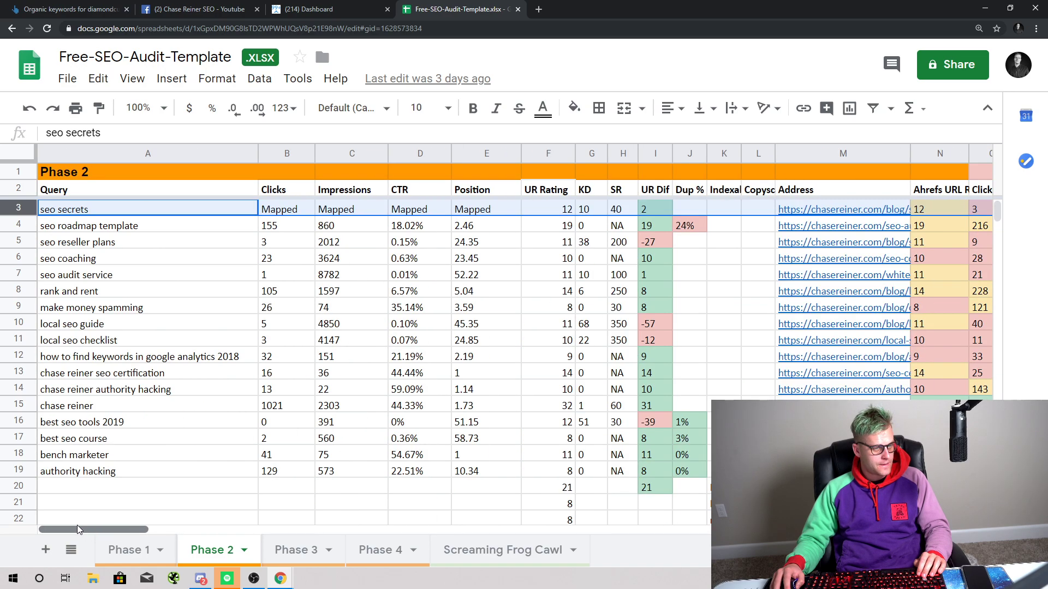
click(677, 225)
click(654, 438)
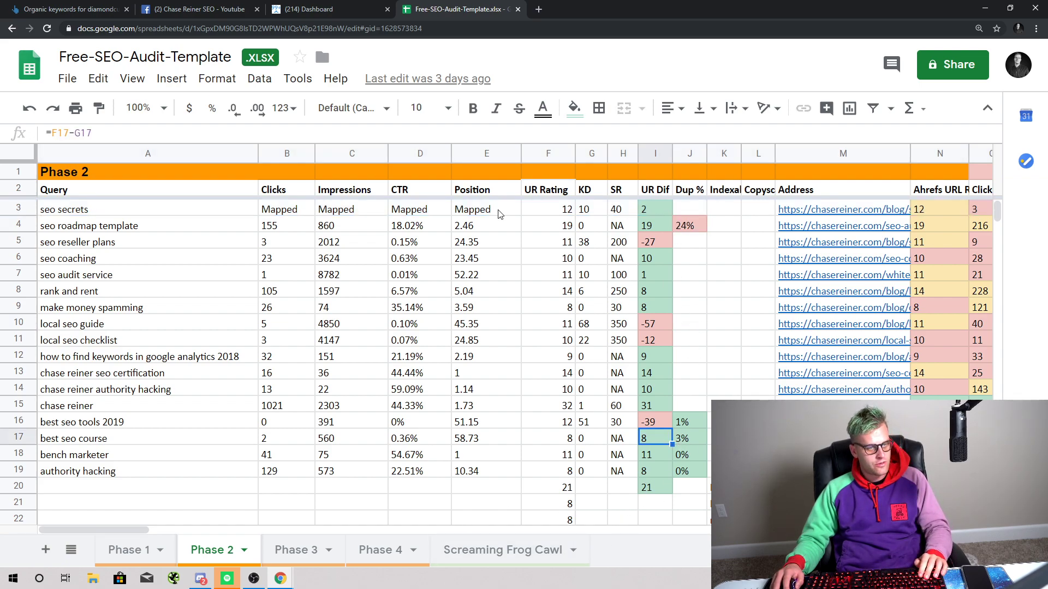
click(737, 210)
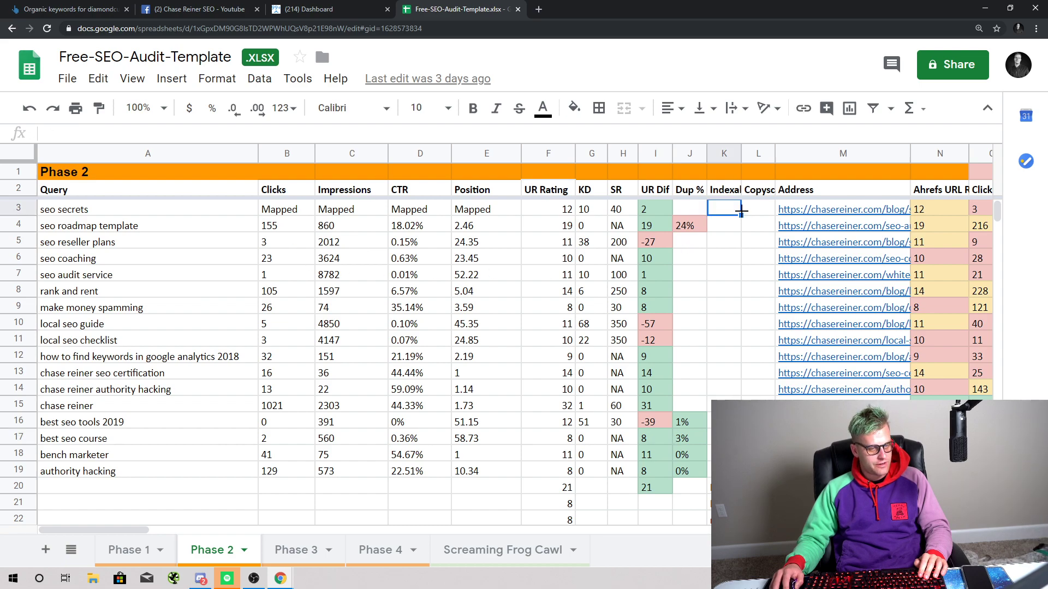
drag(706, 154, 772, 155)
click(668, 231)
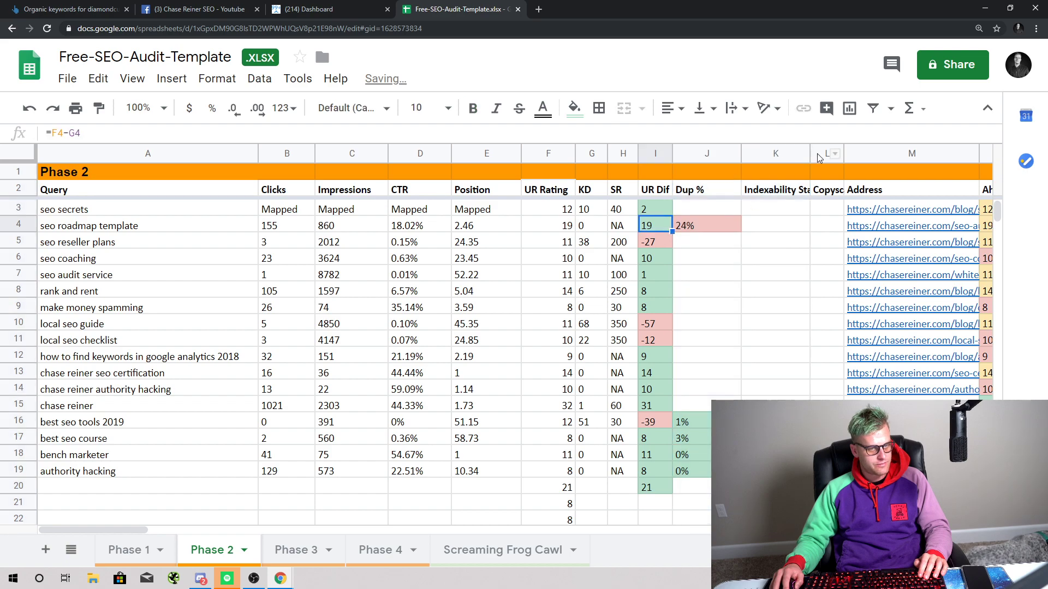
Step: Widen columns K and L to show full headers, and put x in K4 and L4
double_click(844, 153)
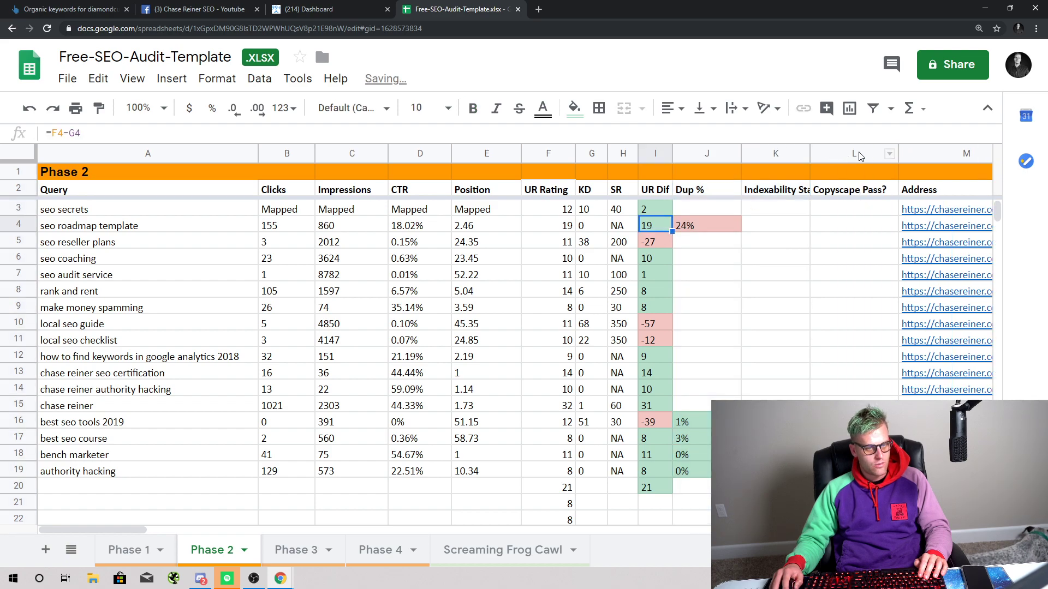
mouse_move(817, 150)
mouse_down()
mouse_move(838, 152)
mouse_move(798, 162)
mouse_move(813, 153)
mouse_up()
click(764, 226)
text(x)
click(706, 340)
click(846, 225)
text(x)
click(771, 290)
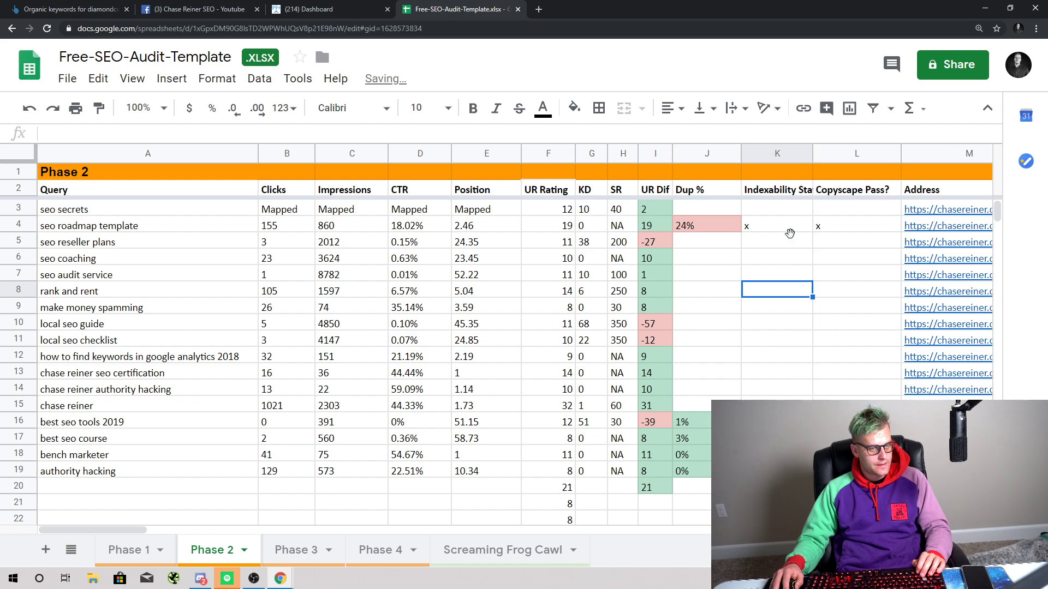
click(790, 236)
click(29, 225)
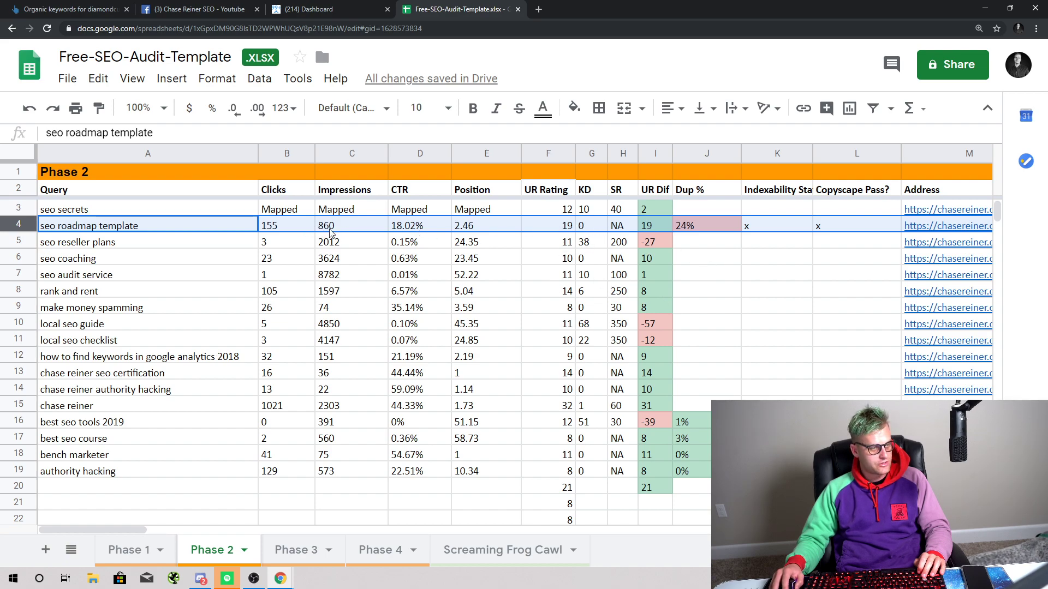
click(204, 238)
Step: Search Google in a private window for 'seo roadmap template', copied from cell A4
key(Up)
key(ctrl+c)
key(ctrl+shift+n)
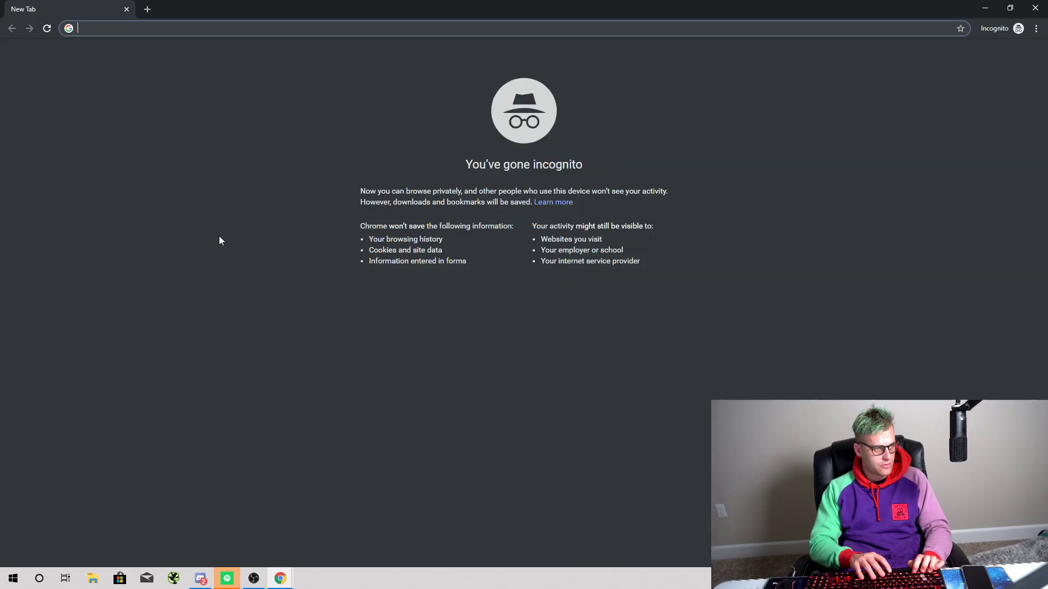
key(ctrl+v)
key(Return)
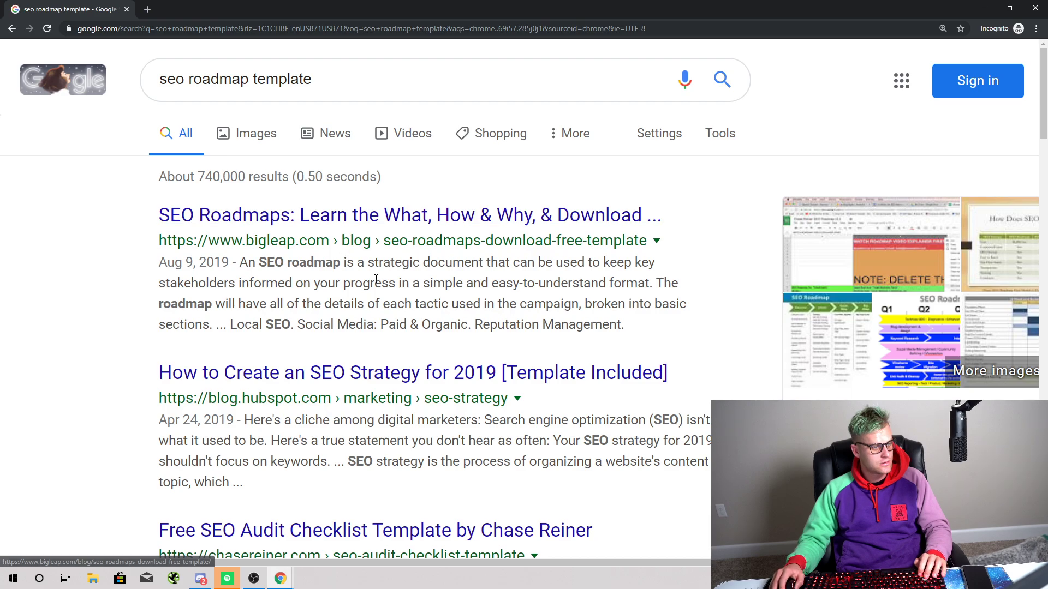
Step: Review the results, with chasereiner.com ranking third, then close the private window
scroll(381, 300, down, 2)
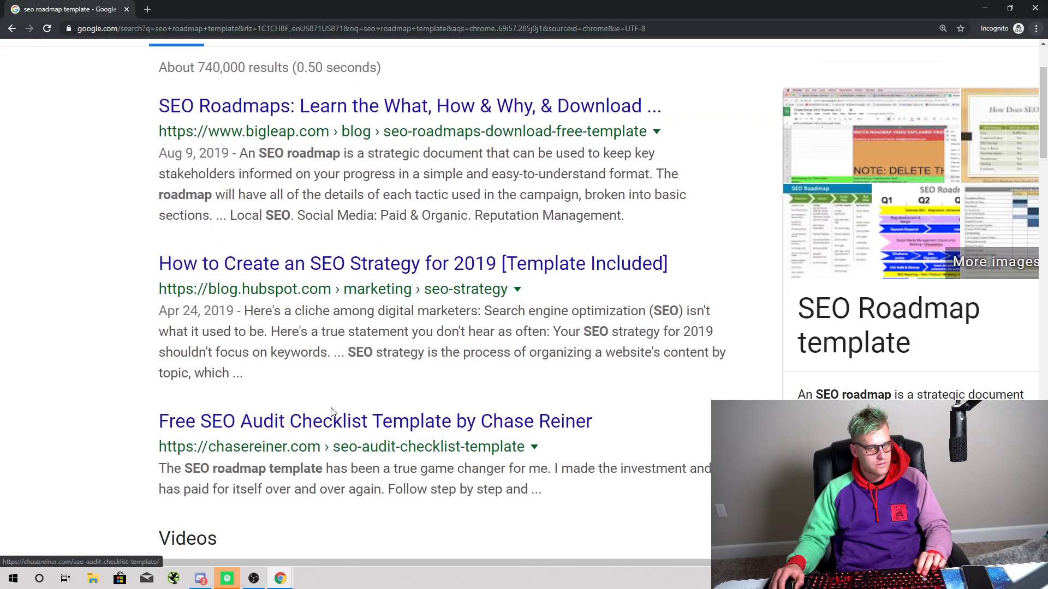
key(ctrl+minus)
key(ctrl+plus)
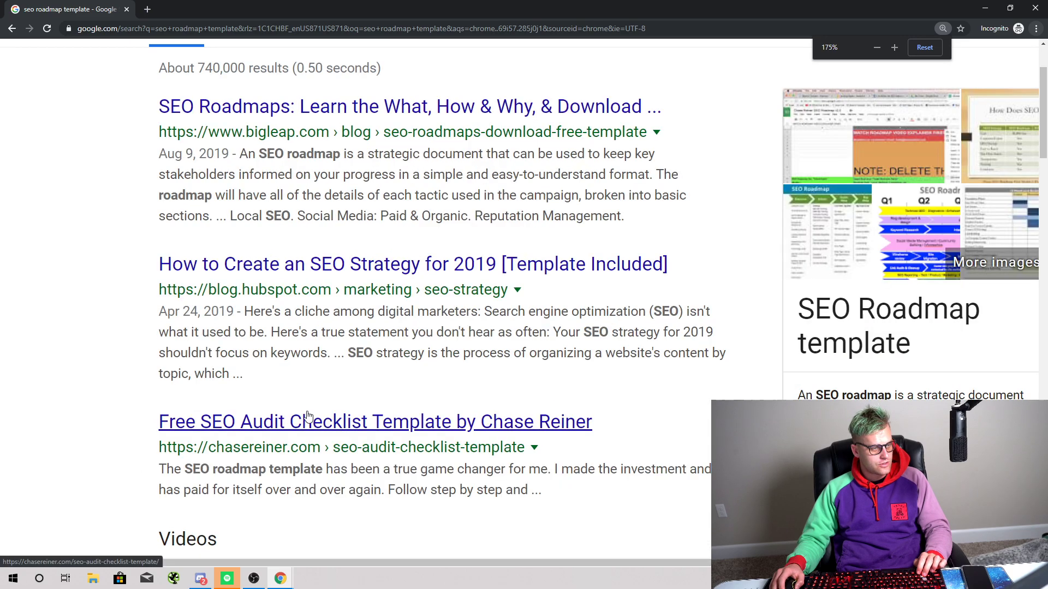
scroll(300, 418, up, 1)
scroll(285, 385, down, 1)
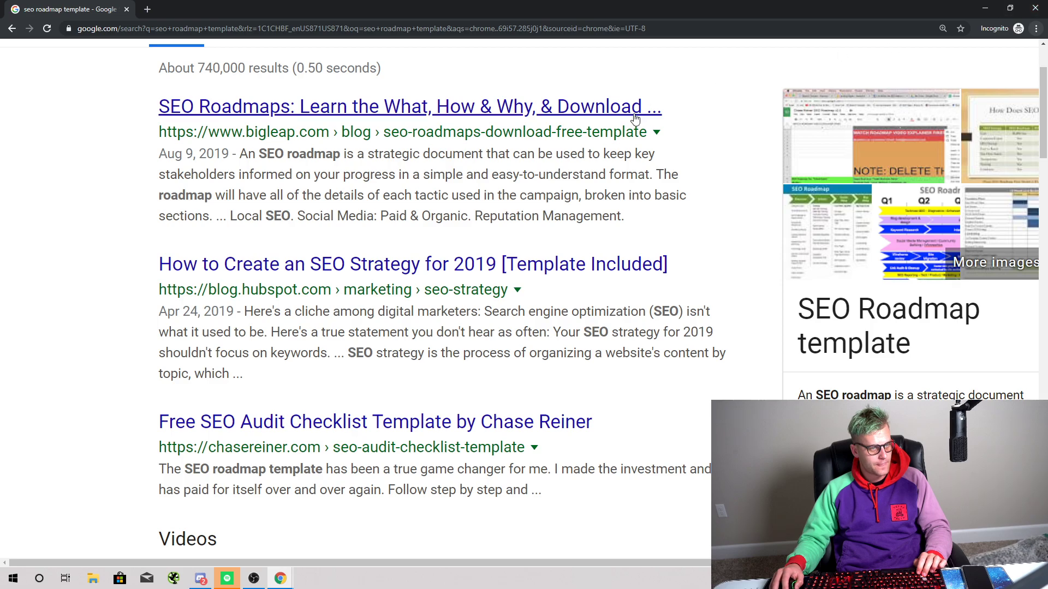
click(1035, 8)
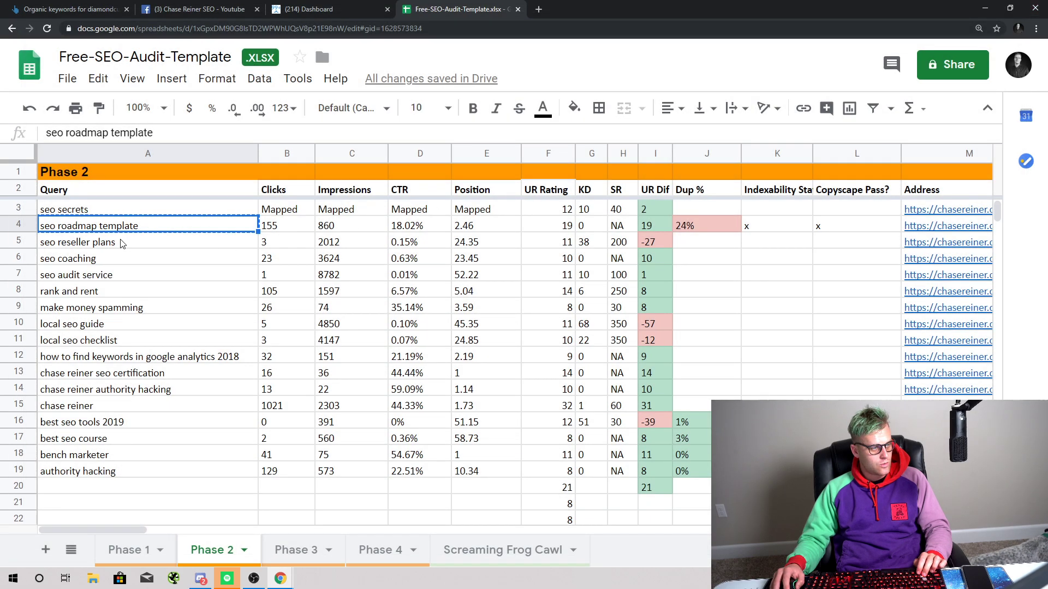
Step: Check the seo roadmap template row's UR difference and 24% duplicate value, then jump to its page address in M4
click(650, 226)
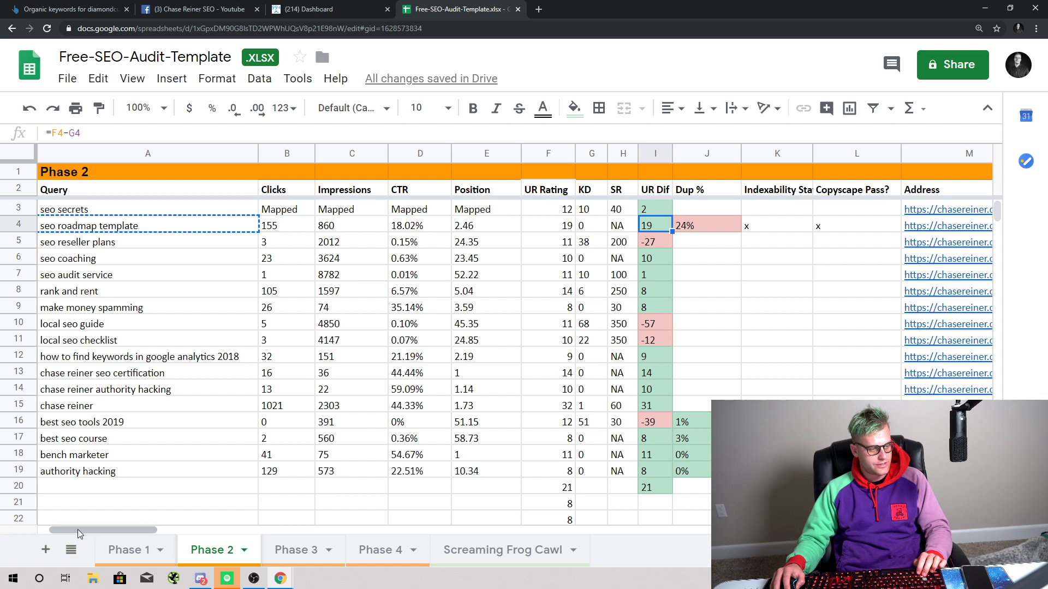
drag(83, 536, 105, 532)
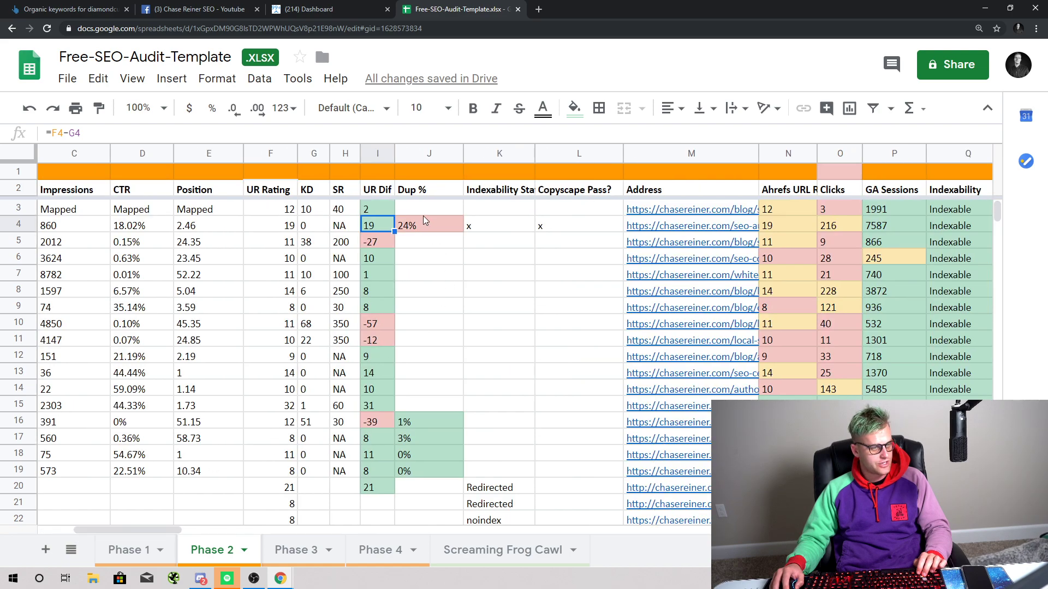
click(410, 228)
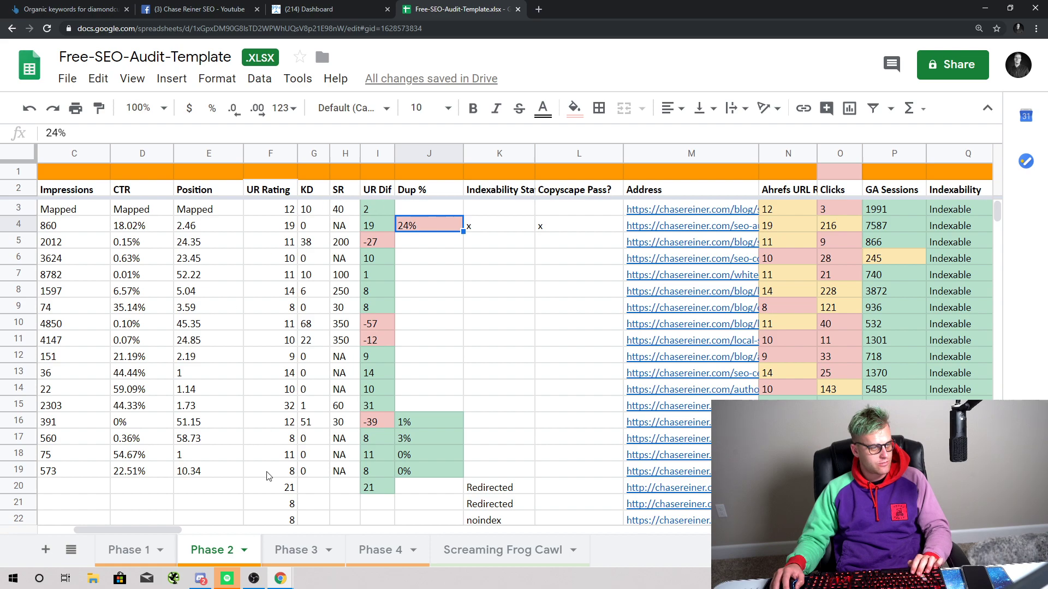
drag(145, 530, 124, 530)
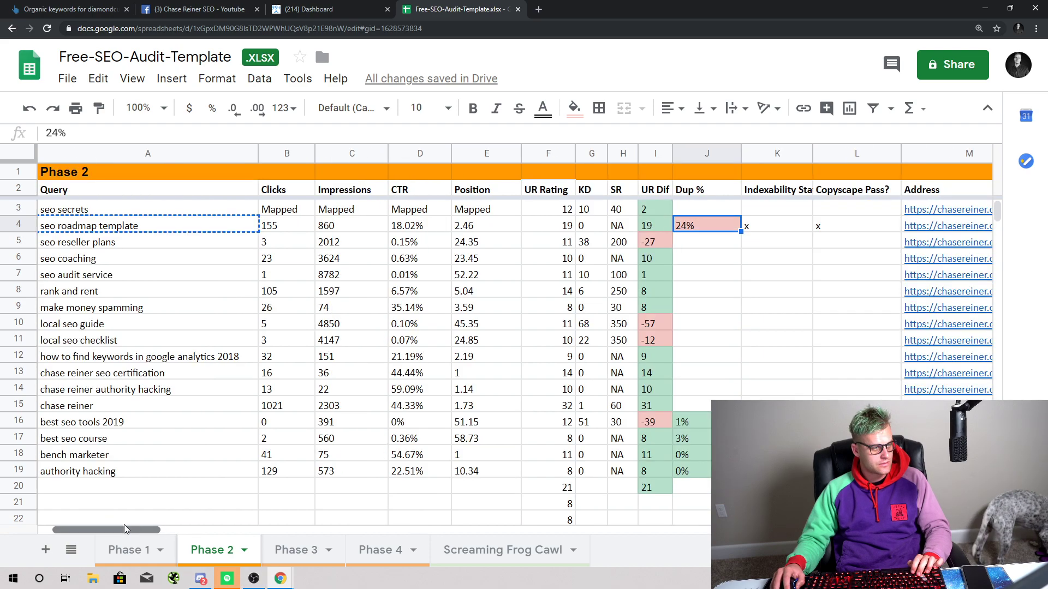
click(180, 226)
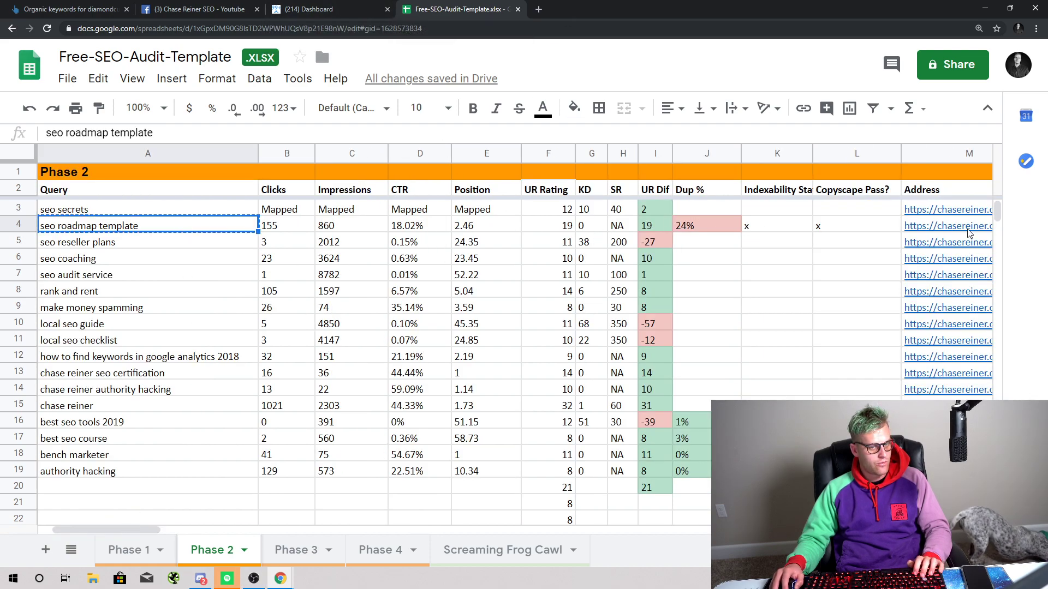
key(ctrl+Right)
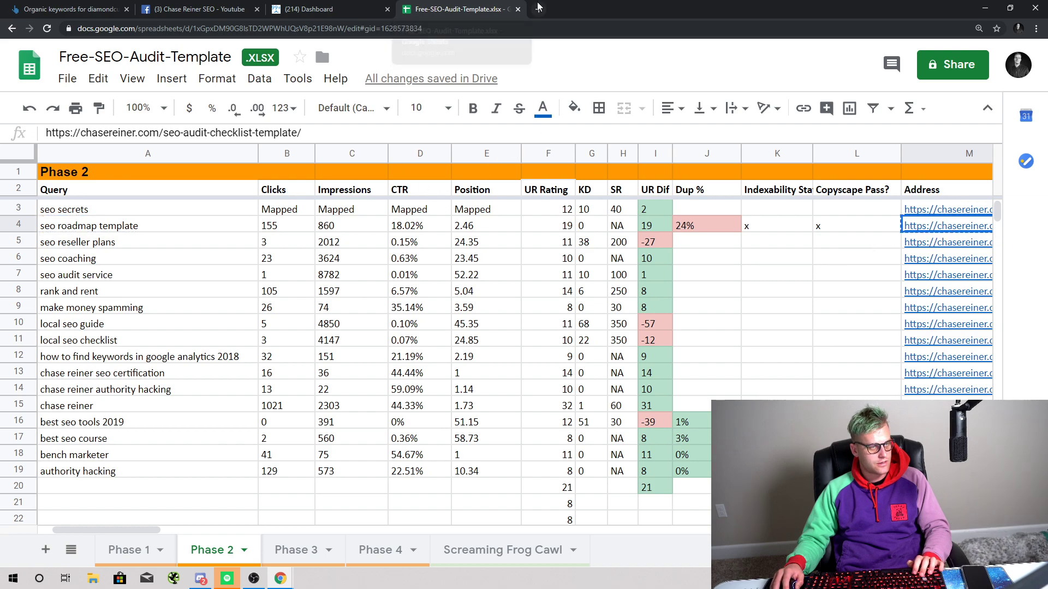
click(539, 9)
text(siteliner.com)
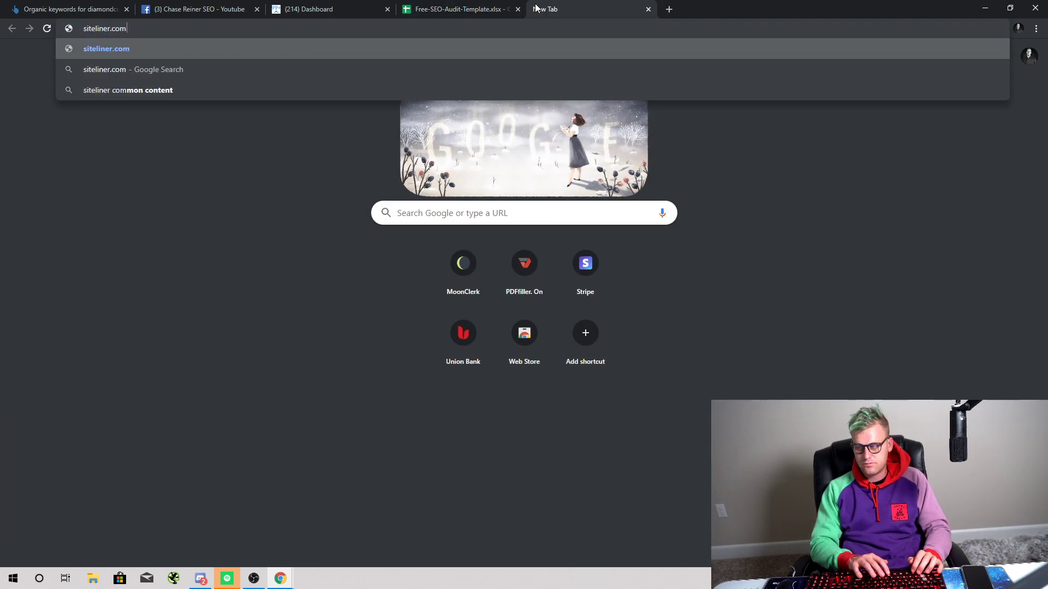
key(Return)
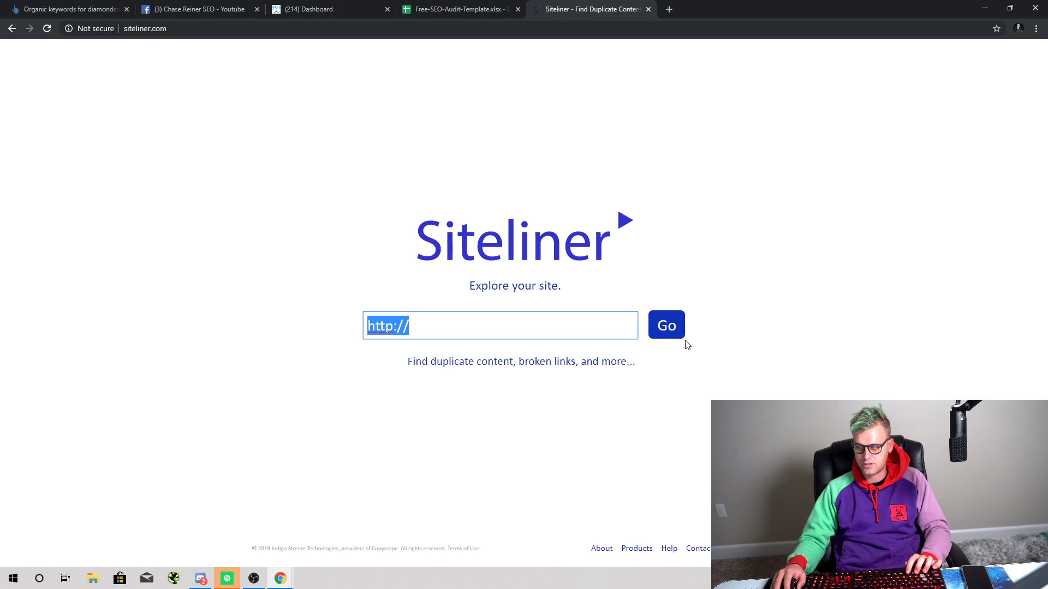
key(ctrl+v)
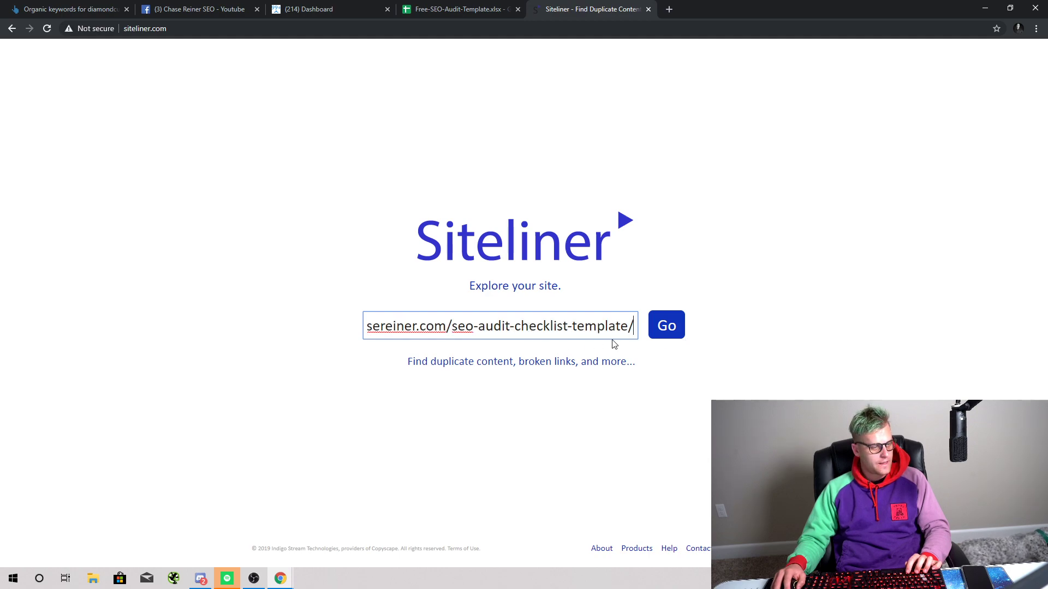
click(668, 334)
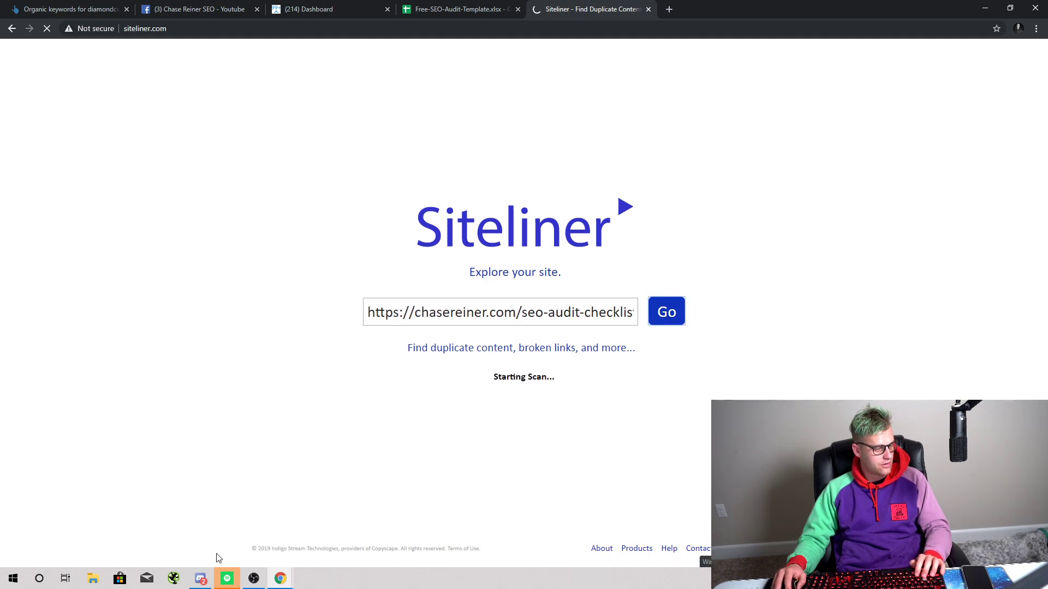
Step: Filter Siteliner's Your Pages list down to the seo-audit-checklist-template slug
scroll(491, 393, down, 4)
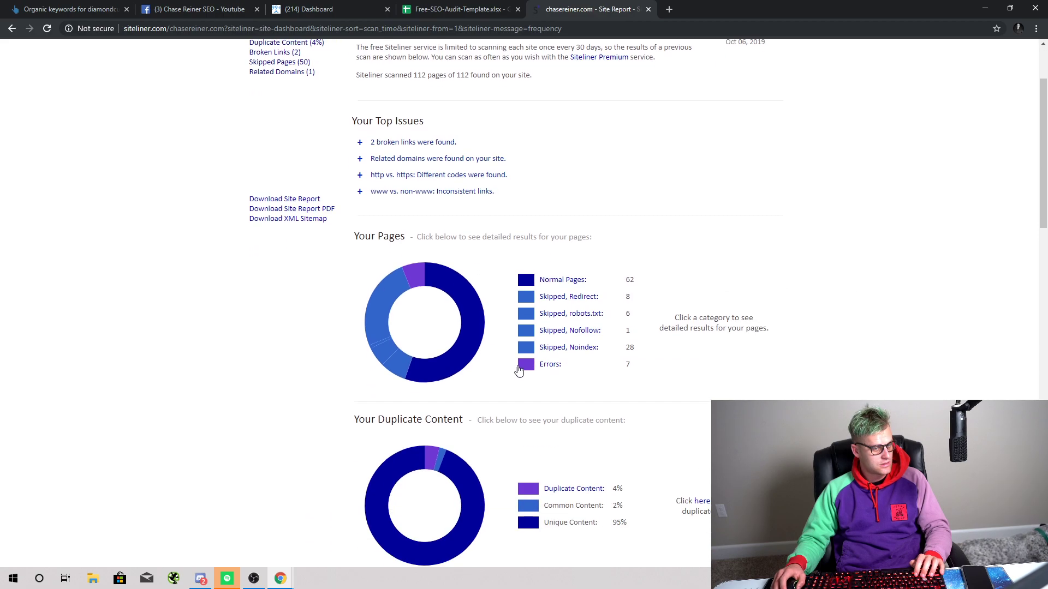
scroll(569, 387, up, 4)
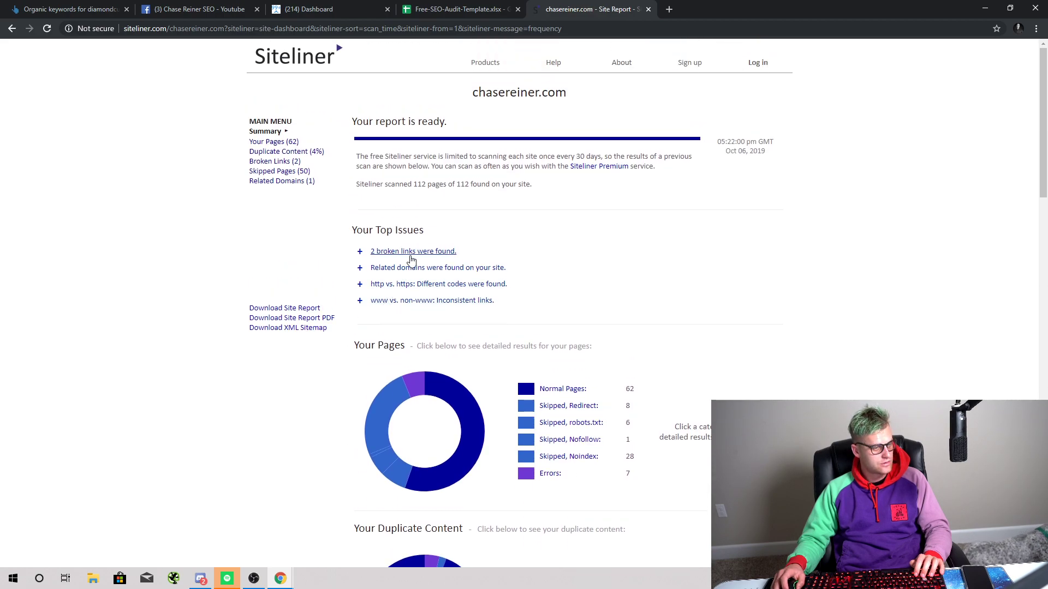
click(412, 252)
click(411, 253)
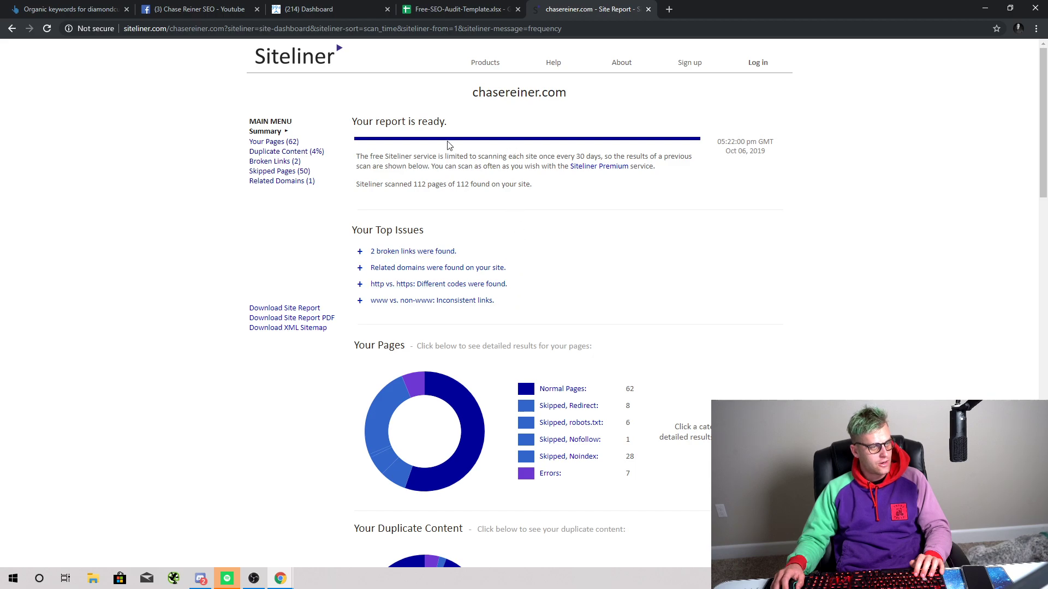
click(287, 145)
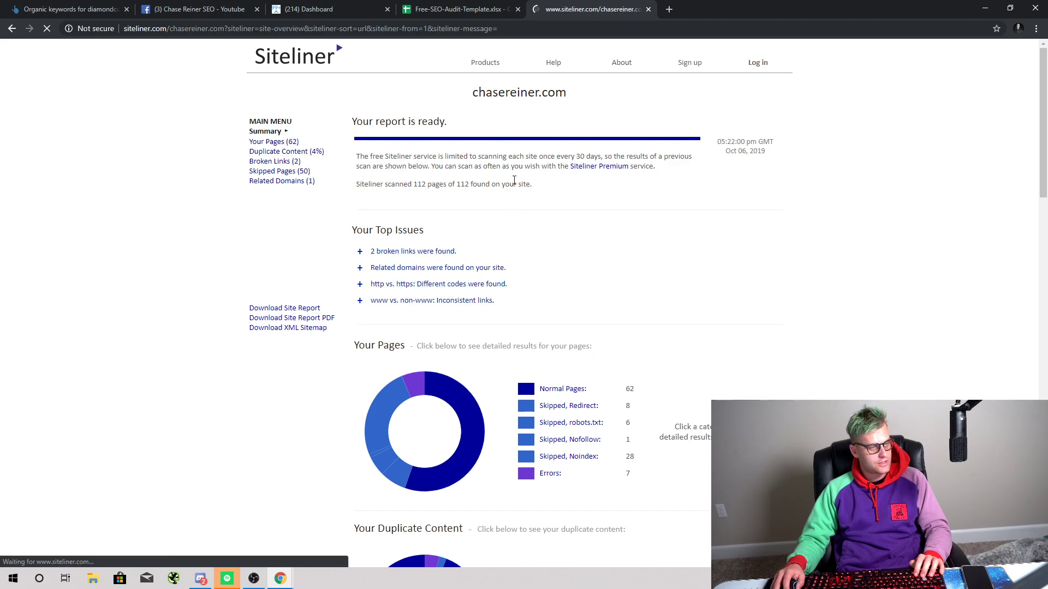
click(718, 142)
key(ctrl+v)
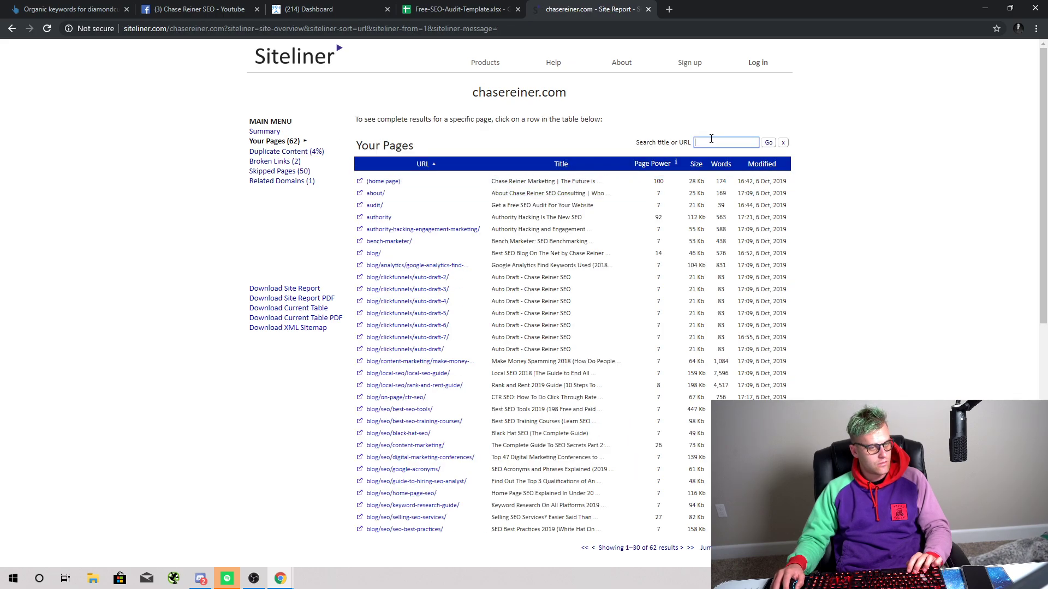
drag(718, 142, 565, 159)
key(BackSpace)
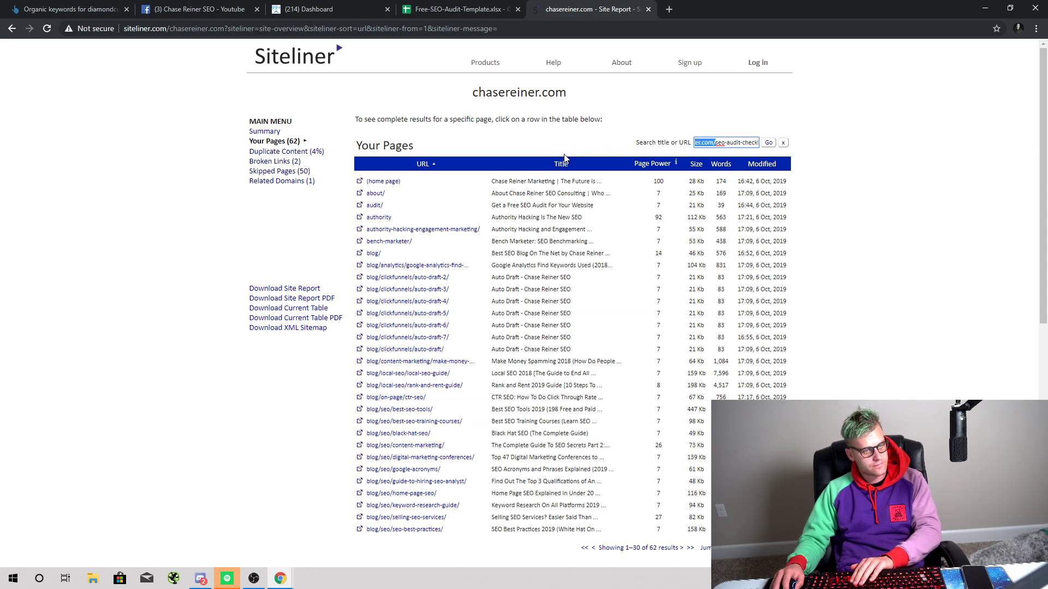
key(BackSpace)
click(768, 142)
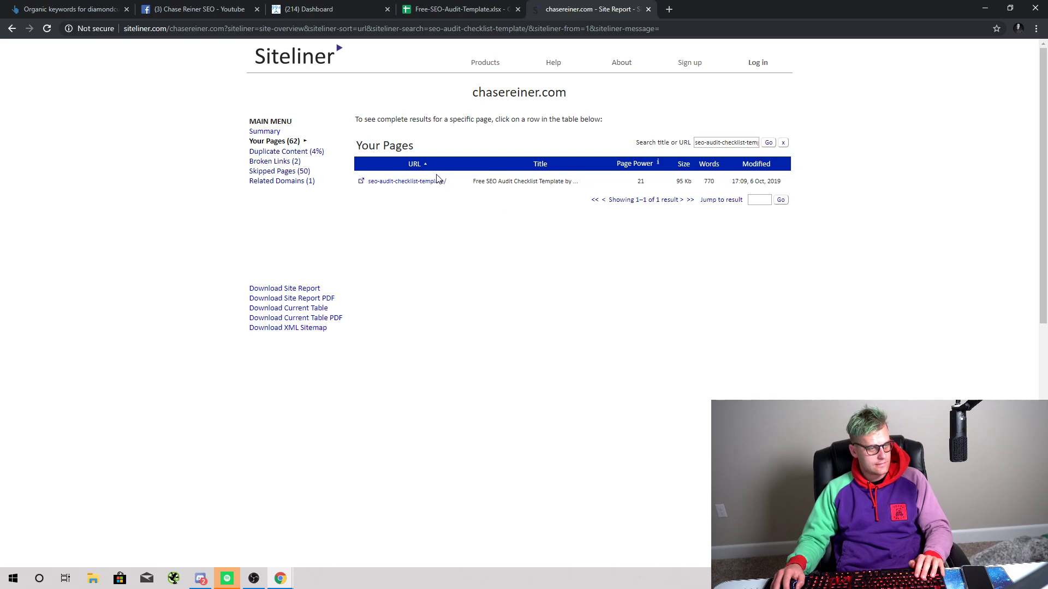
Step: Open the checklist template page's report, glance at the live page, and return to the filtered list
click(437, 183)
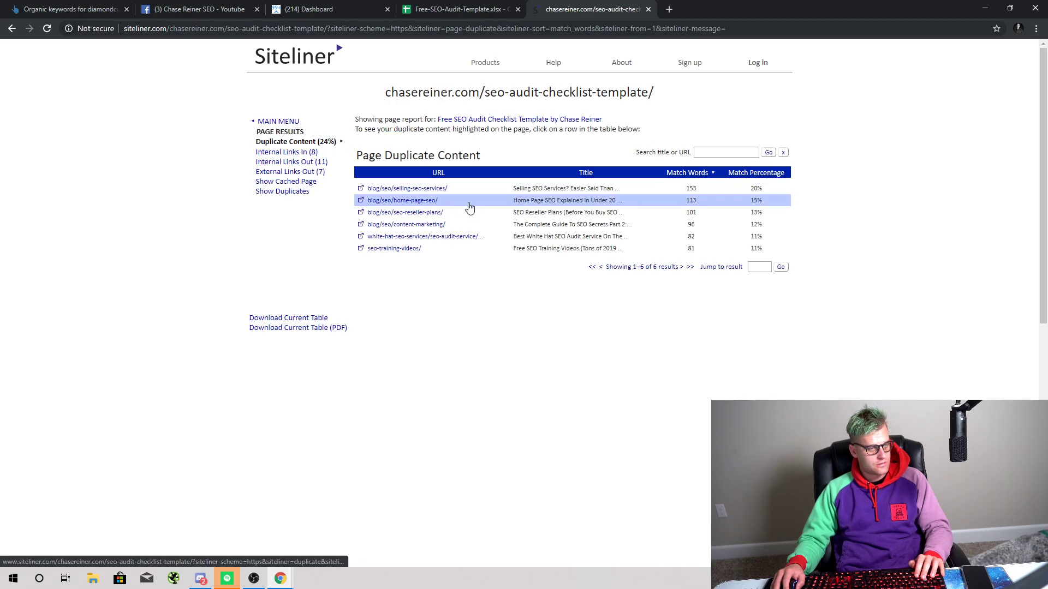
click(12, 28)
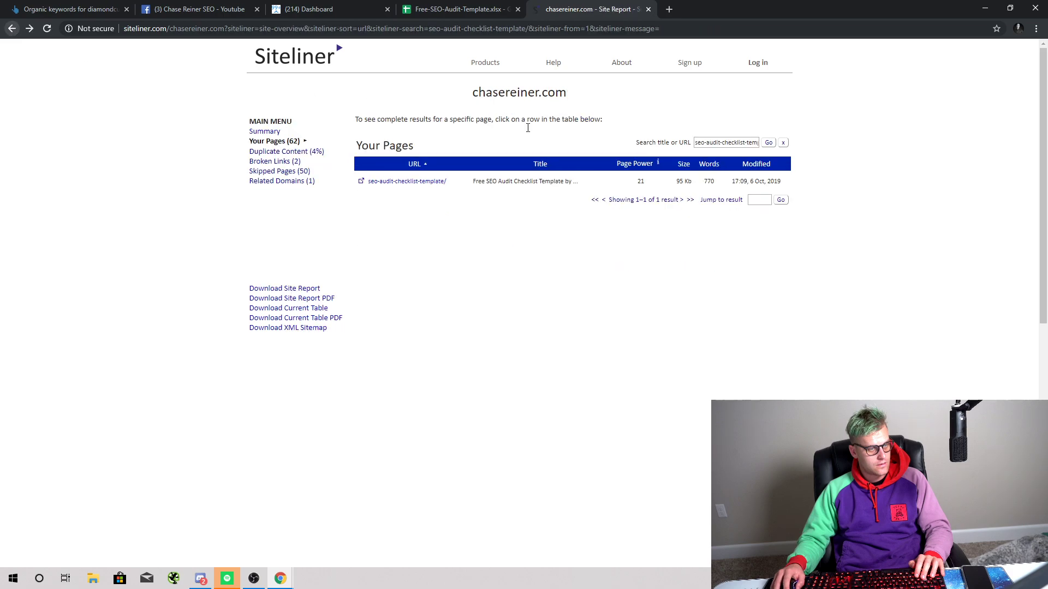
click(572, 186)
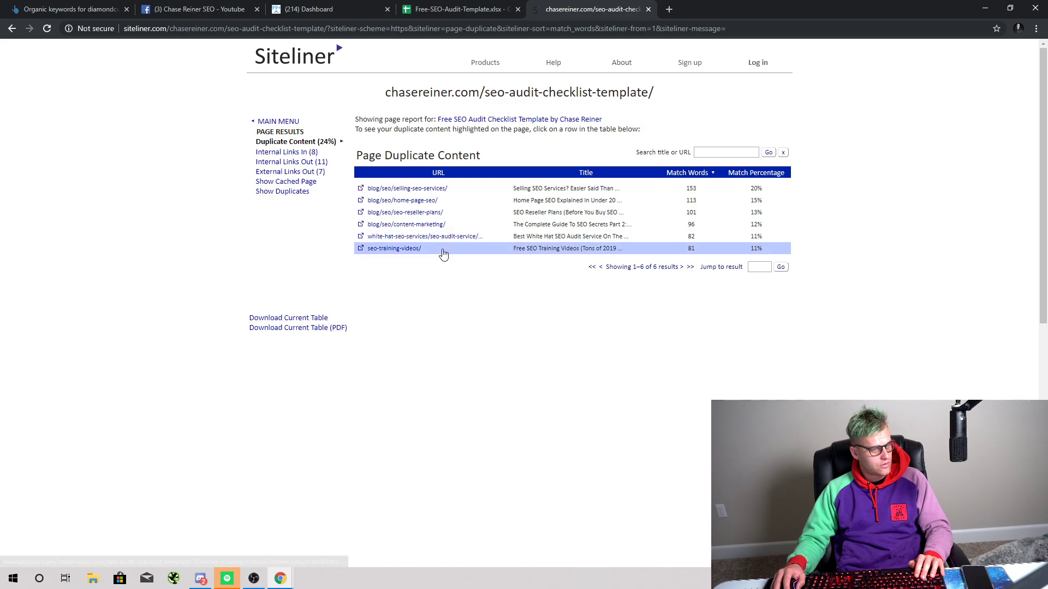
click(12, 28)
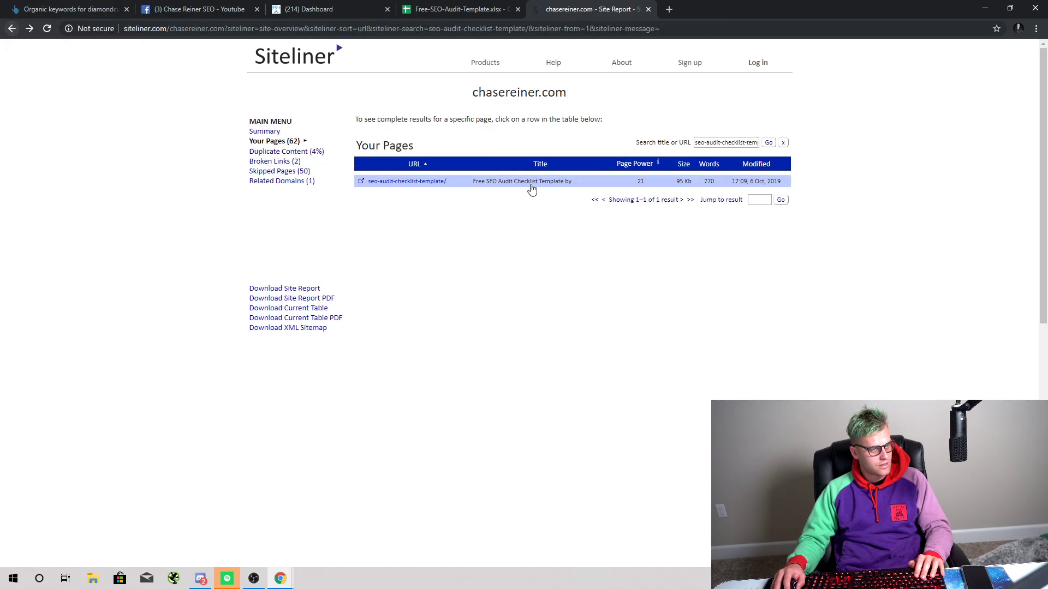
click(432, 186)
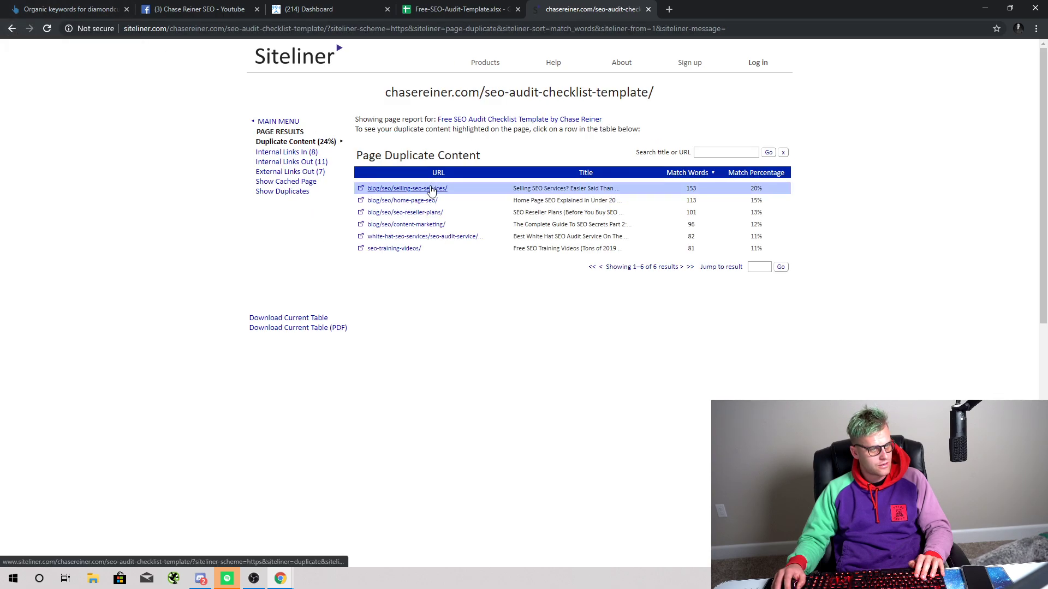
click(534, 123)
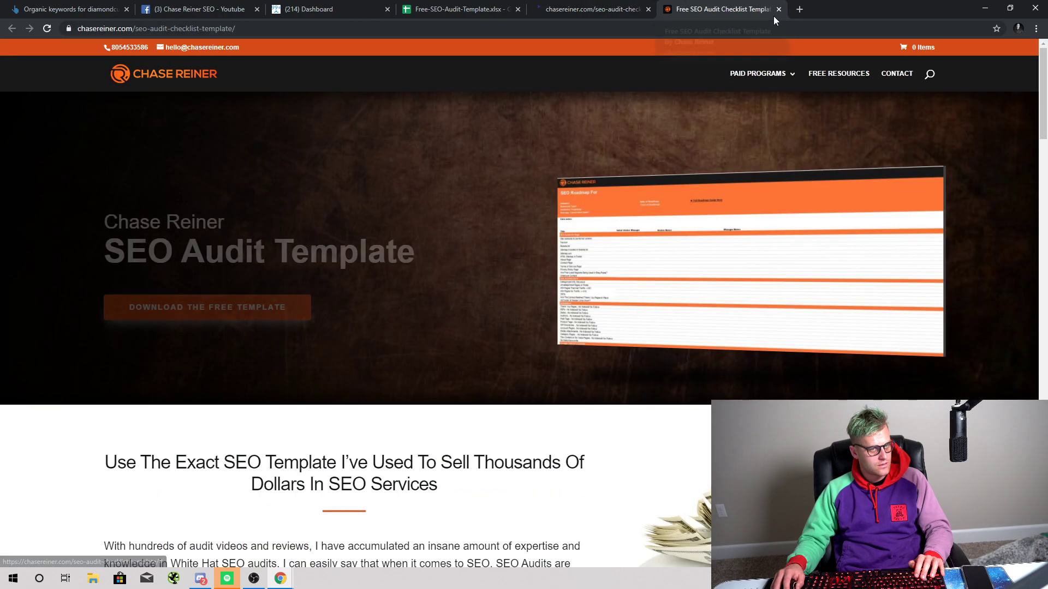
key(ctrl+shift+Tab)
click(716, 9)
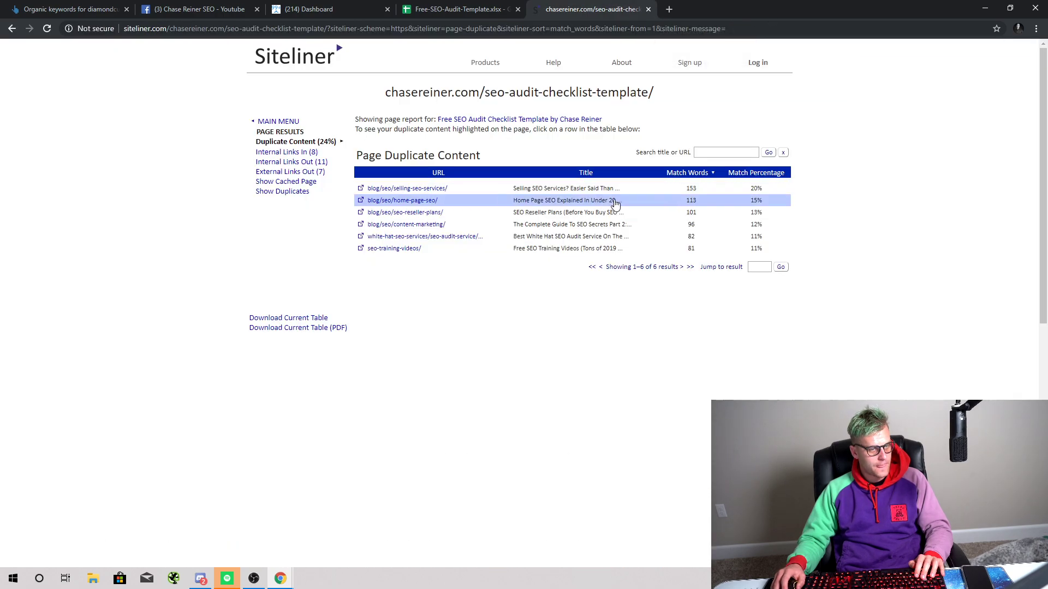
ctrl+scroll(600, 207, up, 2)
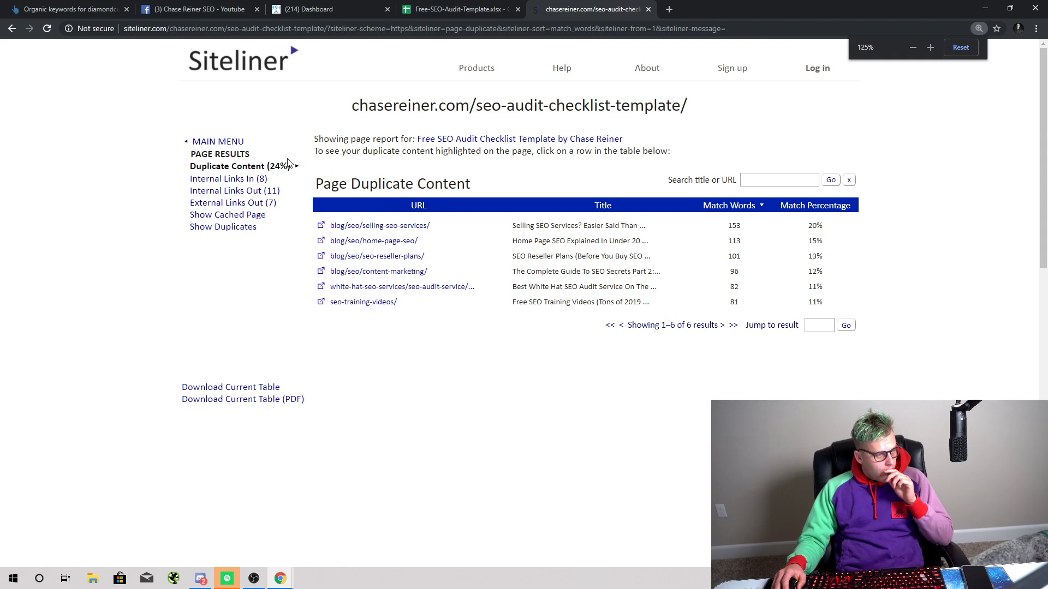
click(12, 29)
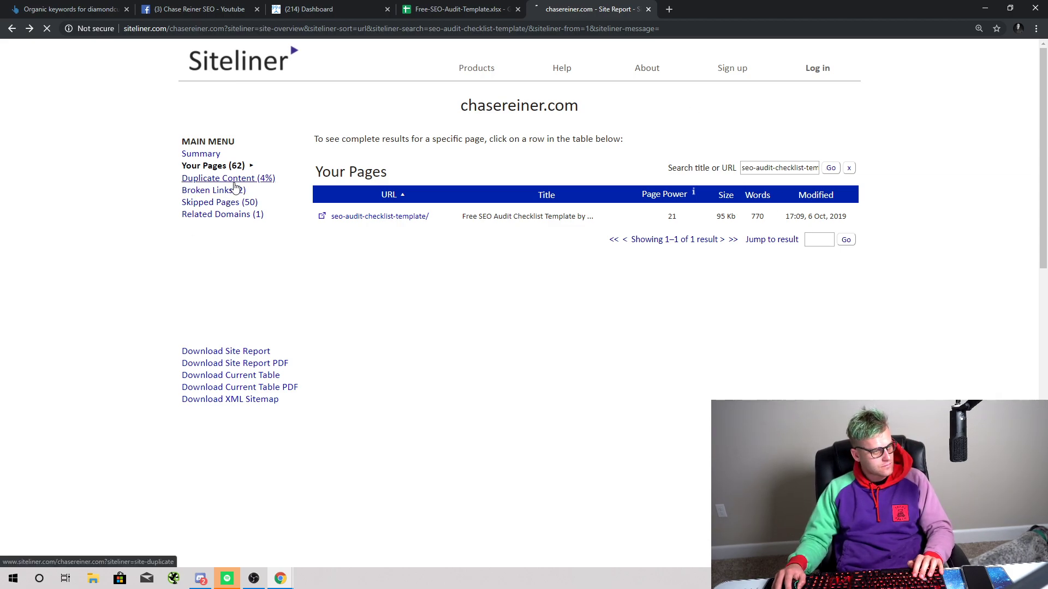
Step: Filter Duplicate Content to seo-audit-checklist-template and open its view: 6 matches, 184 of 770 words
click(803, 174)
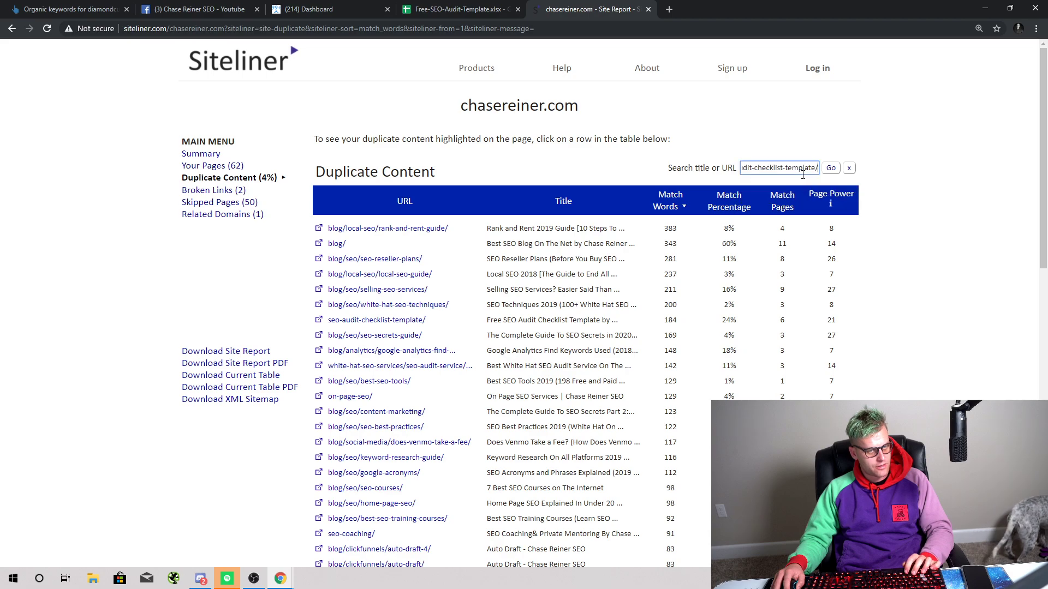
drag(817, 168, 670, 180)
key(BackSpace)
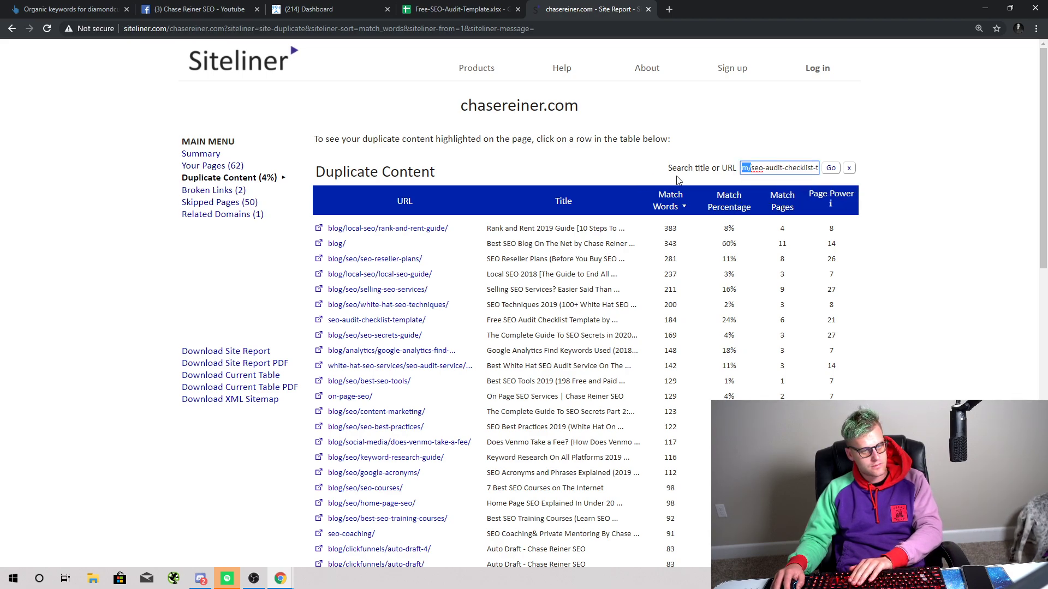
key(BackSpace)
click(830, 168)
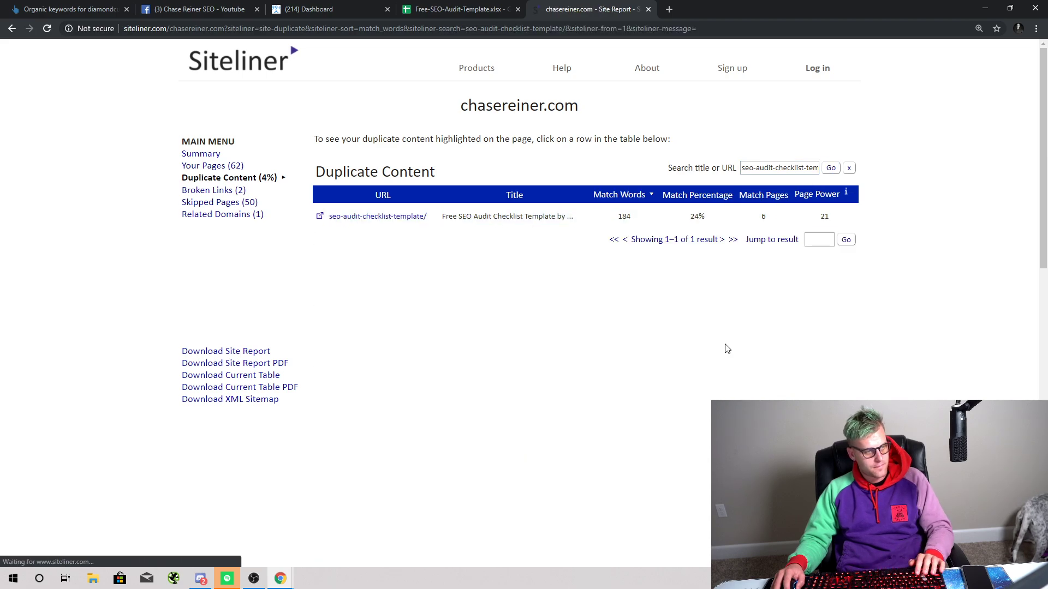
click(555, 218)
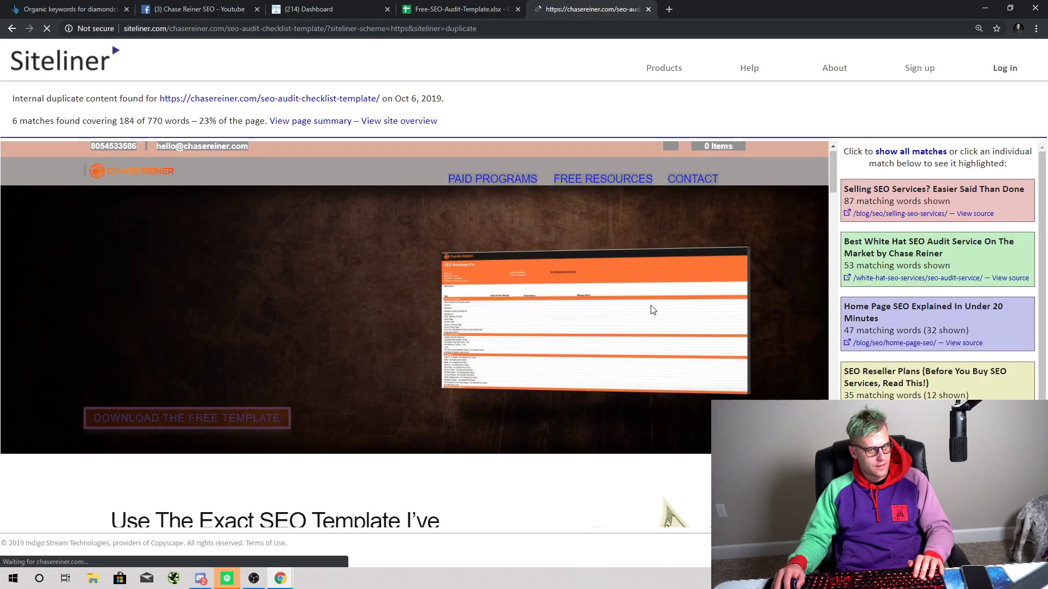
Step: Highlight the duplicated paragraph beginning 'With hundreds of audit videos'
scroll(513, 321, down, 3)
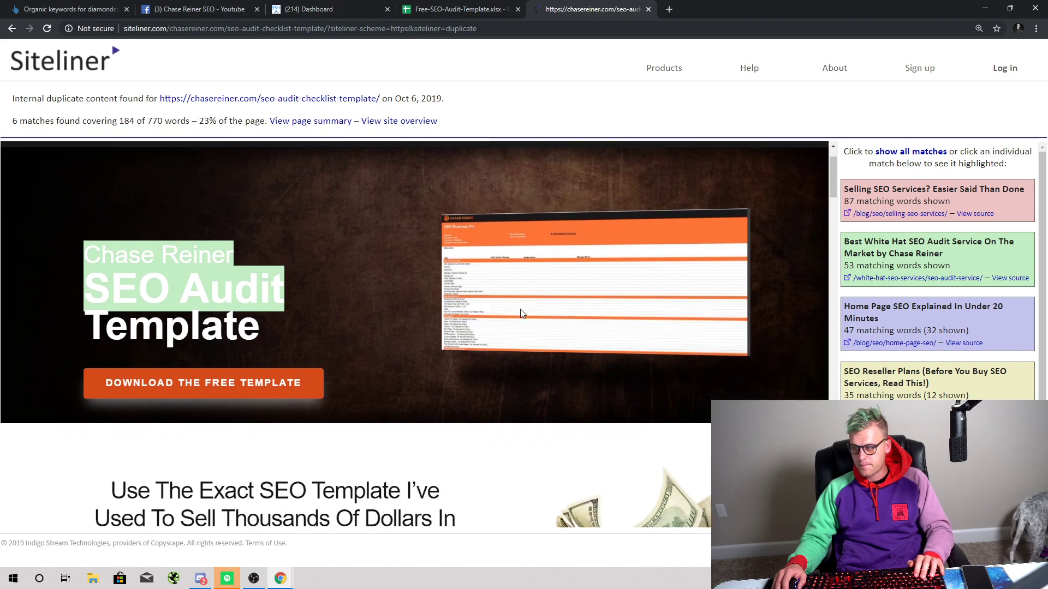
scroll(537, 316, down, 1)
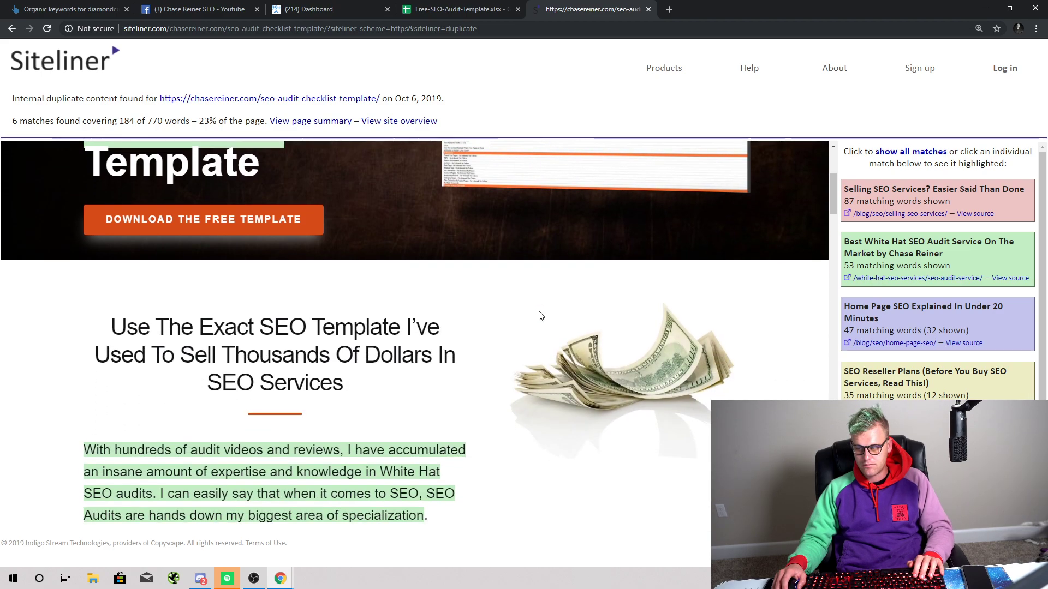
scroll(543, 316, down, 1)
scroll(543, 316, down, 1)
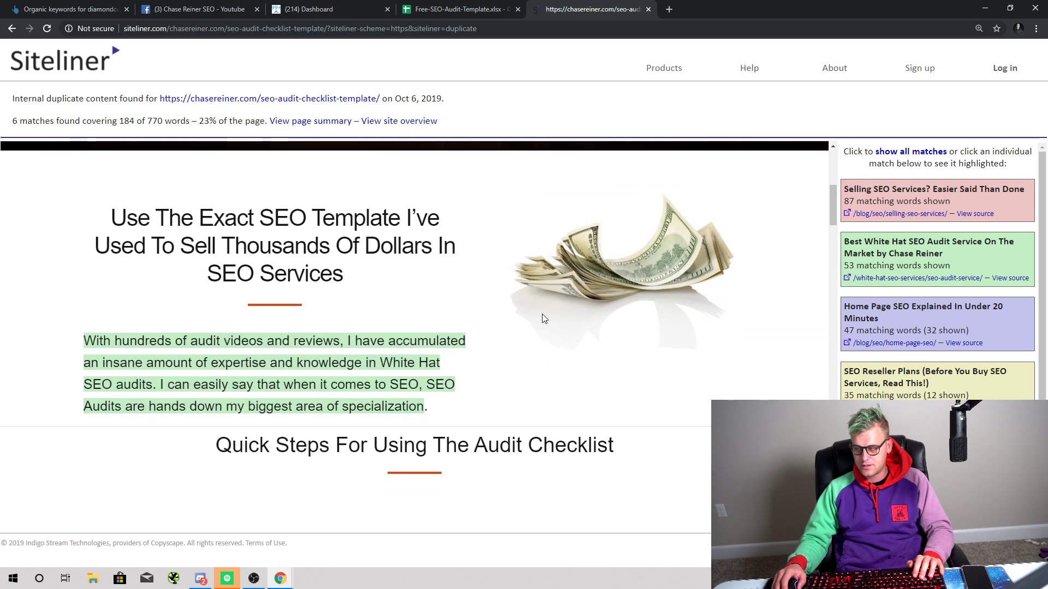
scroll(300, 325, down, 1)
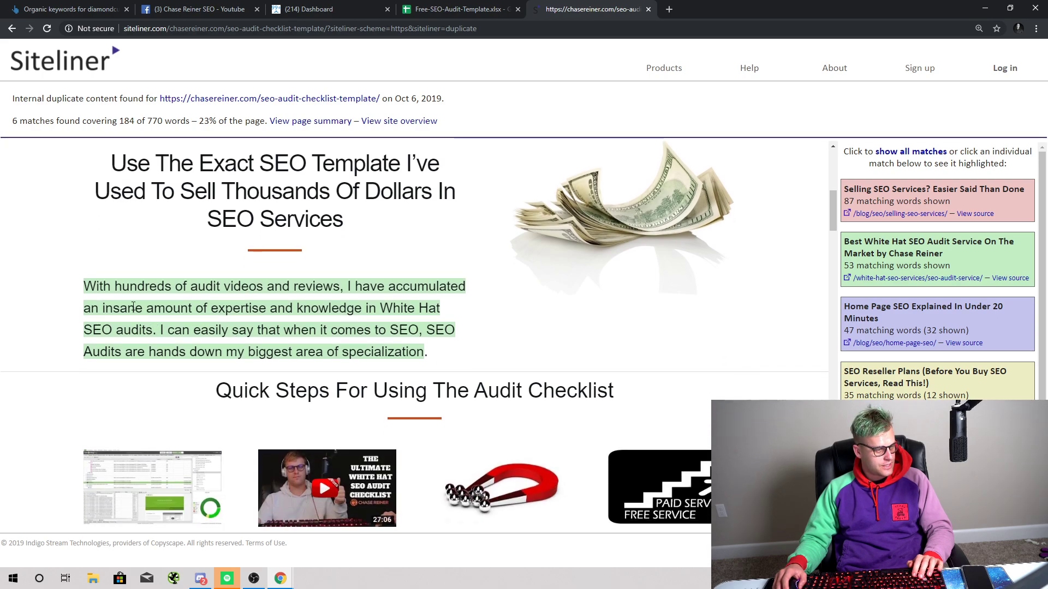
drag(75, 291, 519, 370)
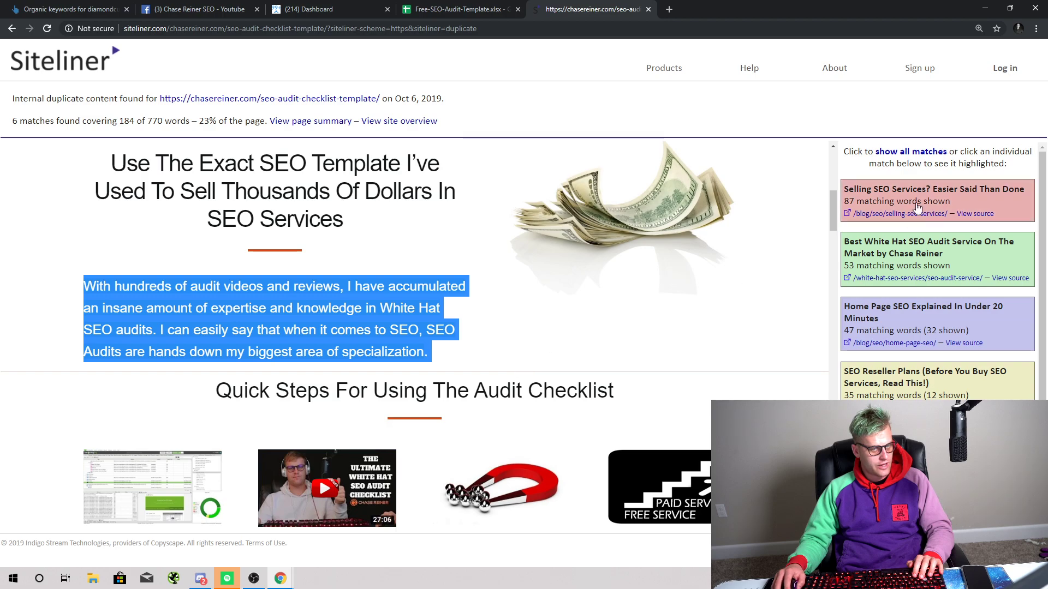
Step: Scroll through the remaining matches and reselect the duplicated preview paragraph
scroll(564, 342, down, 15)
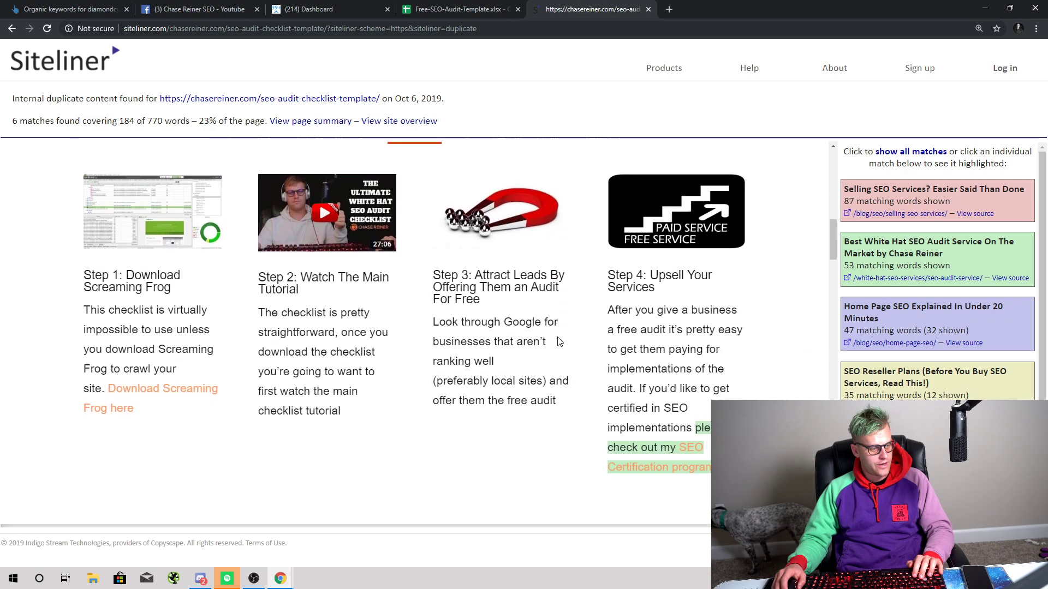
scroll(483, 355, down, 13)
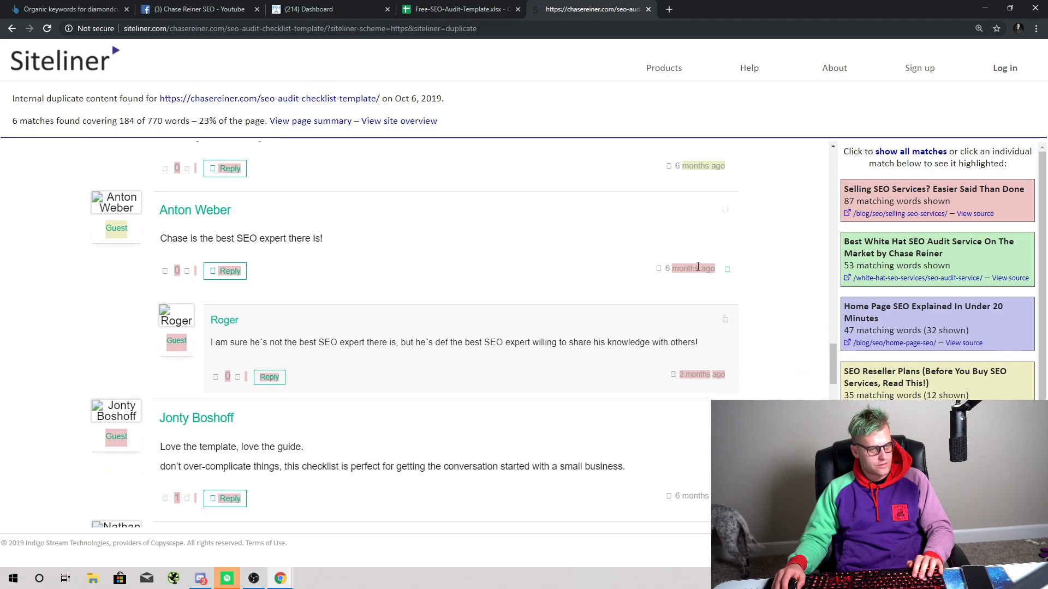
scroll(375, 281, down, 8)
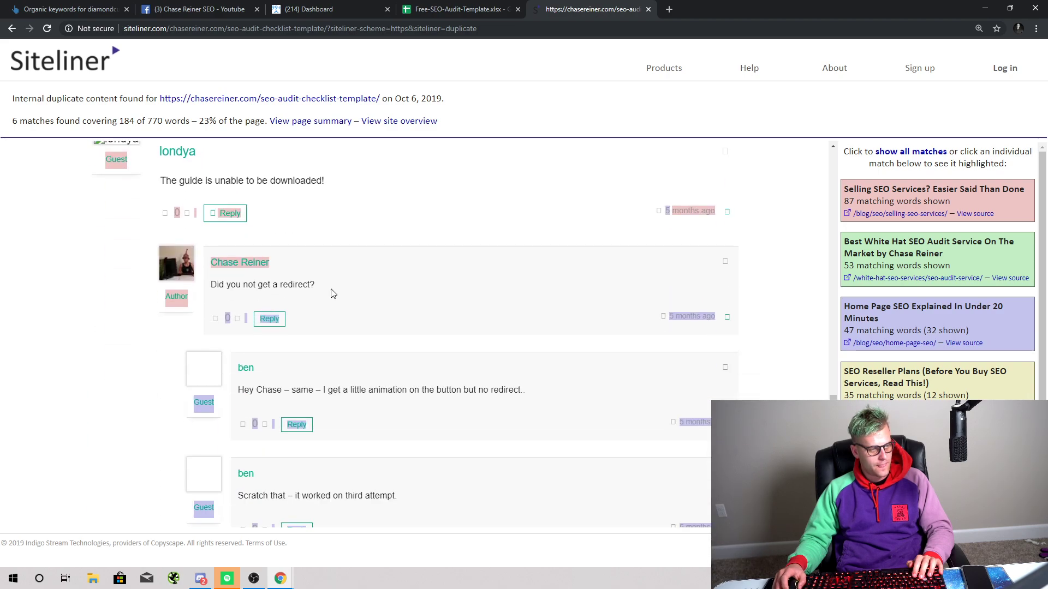
scroll(332, 293, down, 10)
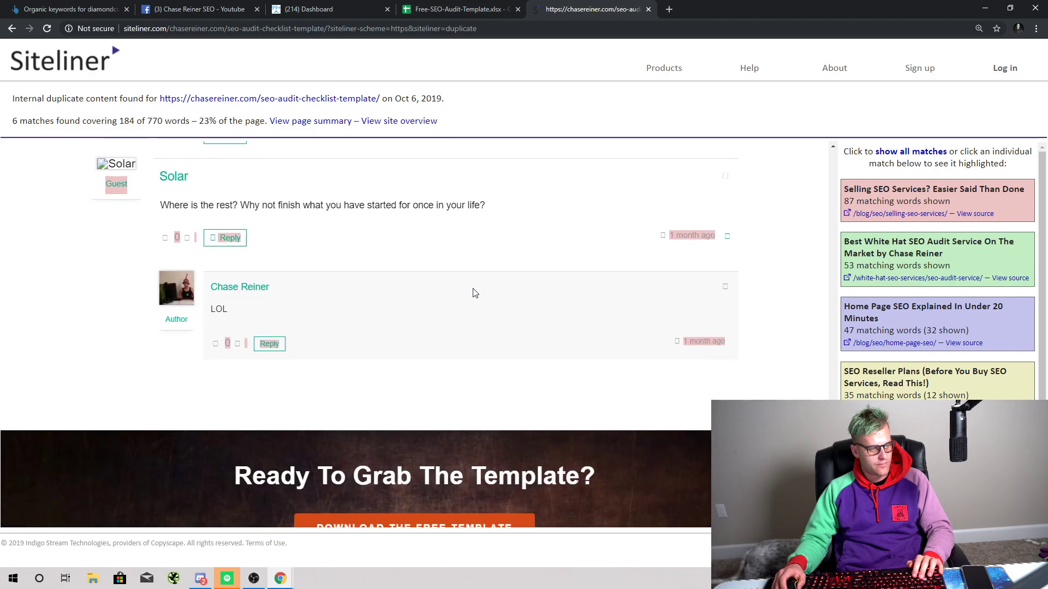
scroll(473, 293, up, 10)
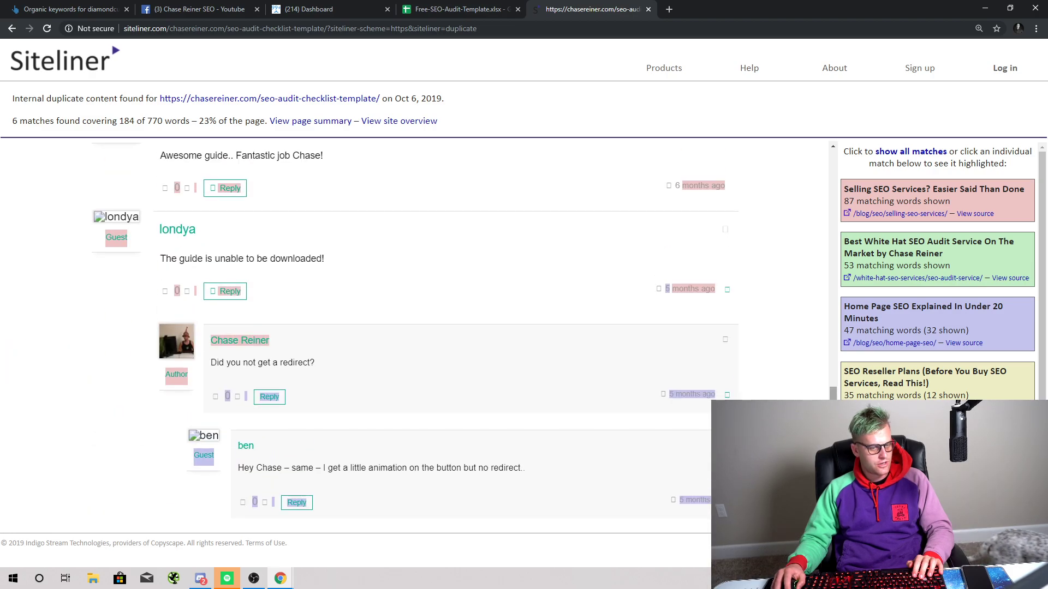
drag(832, 391, 832, 170)
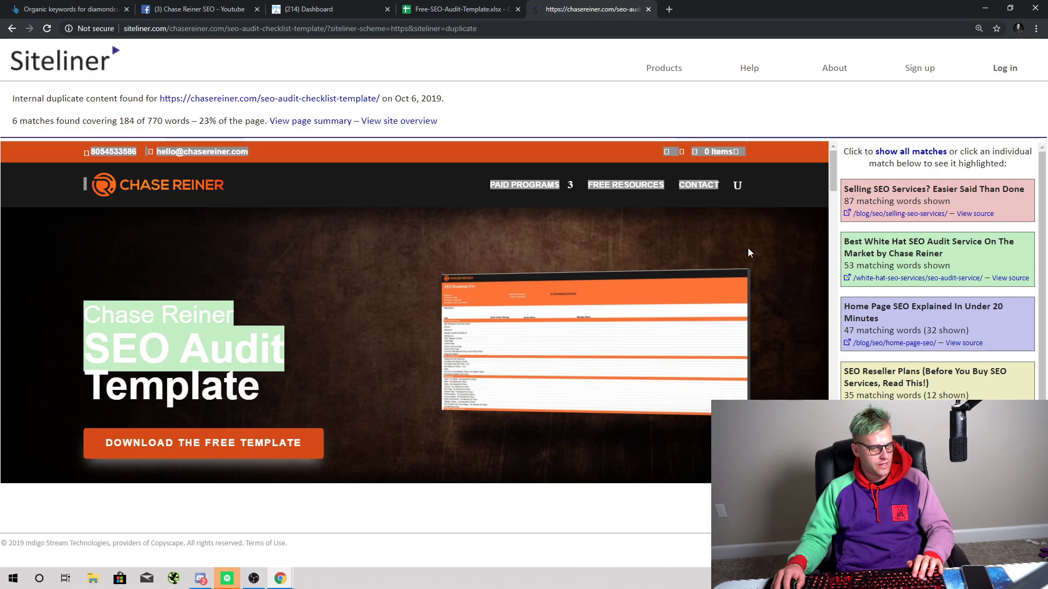
scroll(834, 221, down, 2)
scroll(847, 250, down, 1)
scroll(819, 251, down, 2)
scroll(819, 251, up, 4)
scroll(891, 250, up, 1)
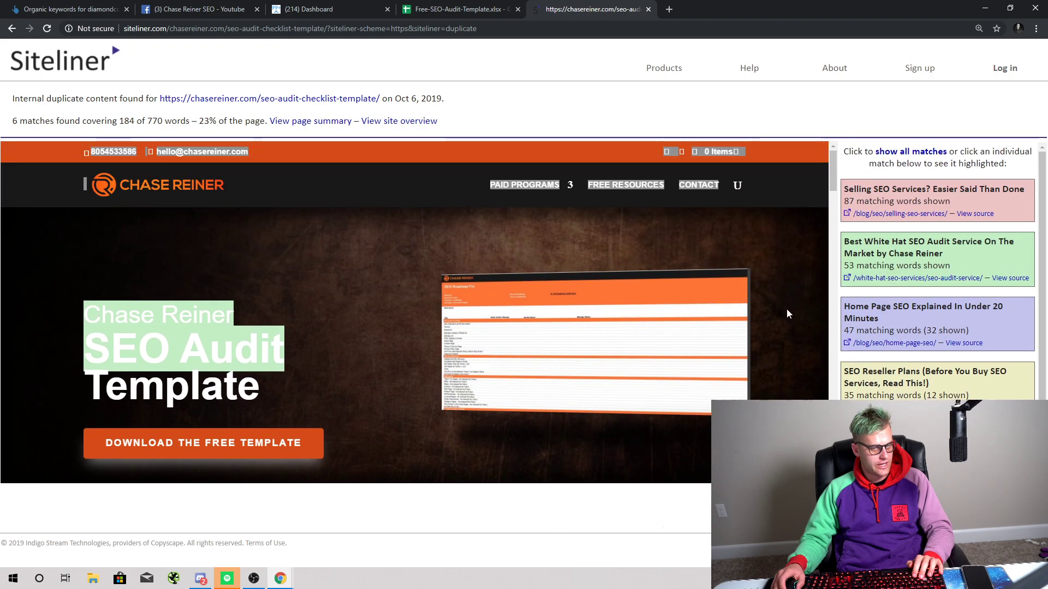
scroll(629, 234, down, 5)
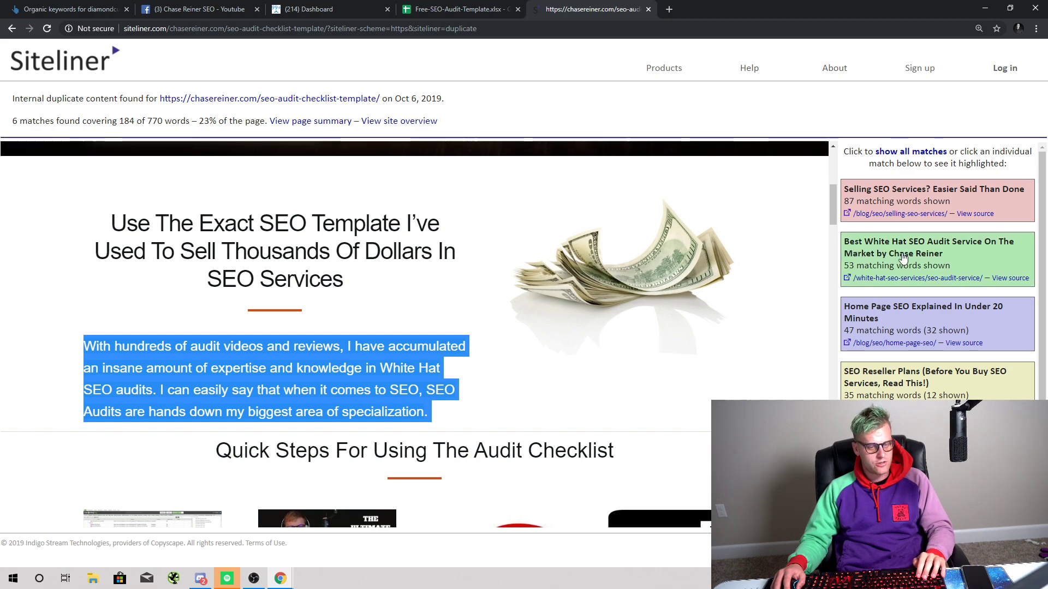
click(109, 345)
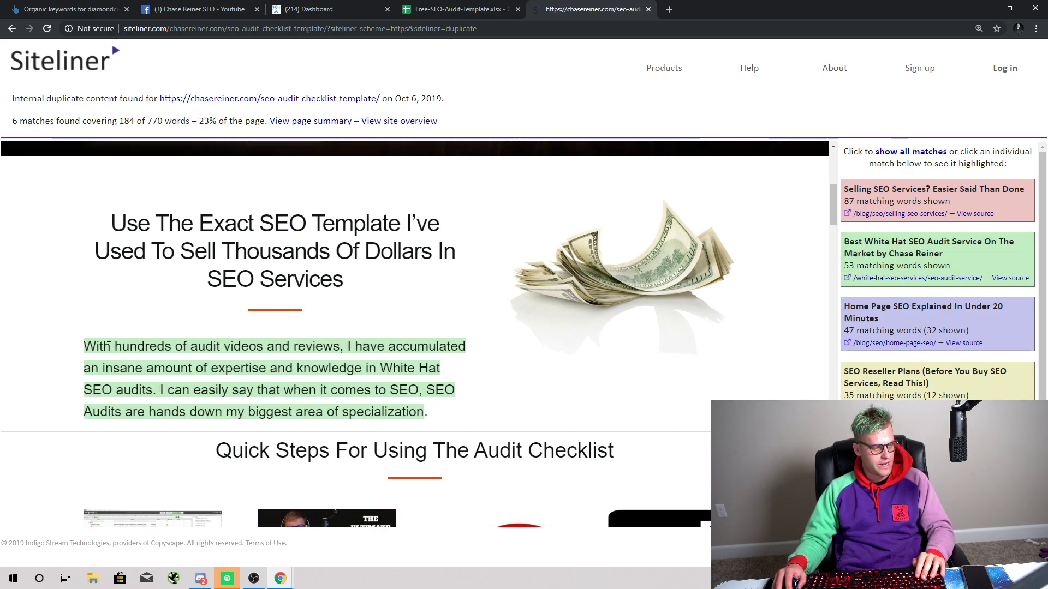
drag(80, 347, 489, 428)
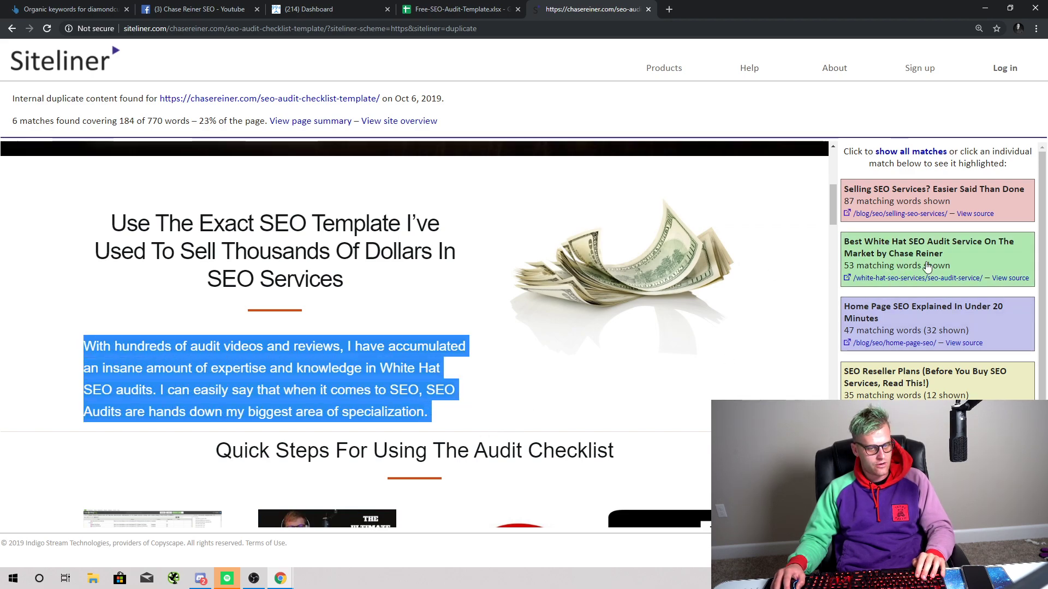
Step: Open the matching Best White Hat SEO Audit Service page in a new tab and select its intro paragraph
right_click(855, 280)
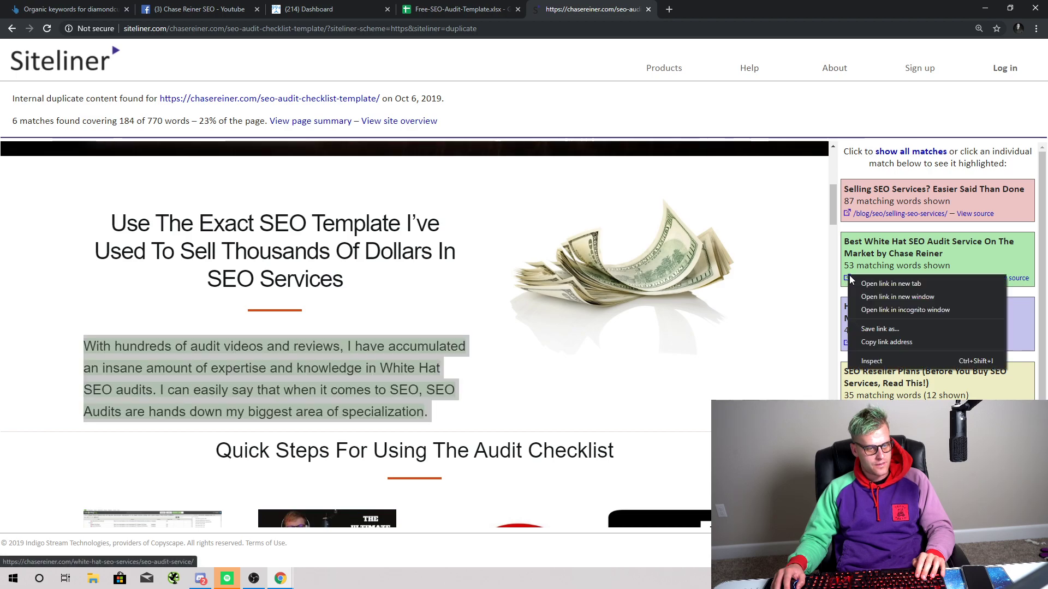
click(859, 282)
click(679, 9)
scroll(467, 339, down, 5)
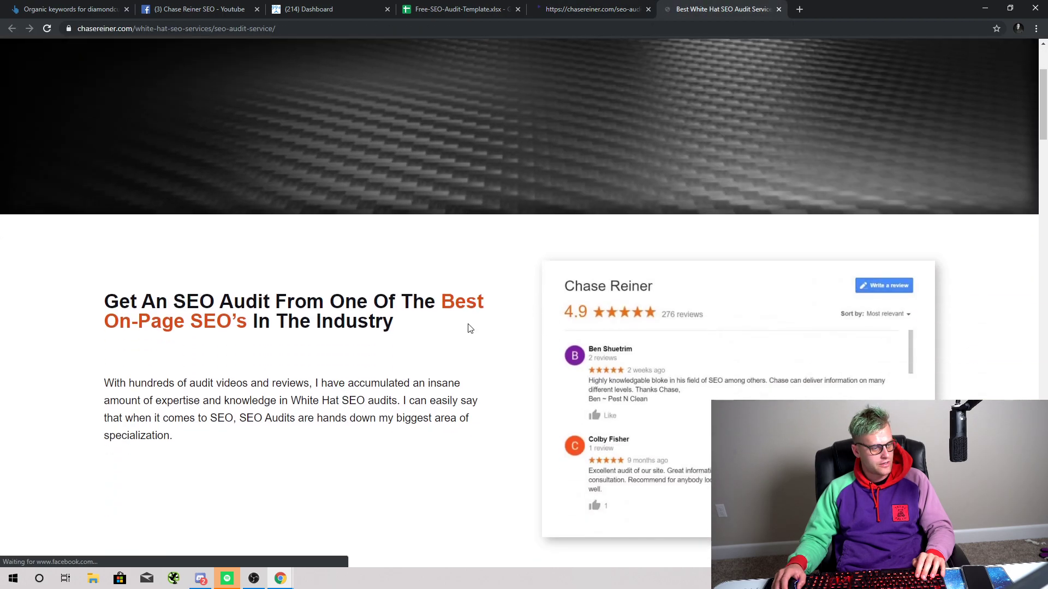
drag(252, 343, 61, 273)
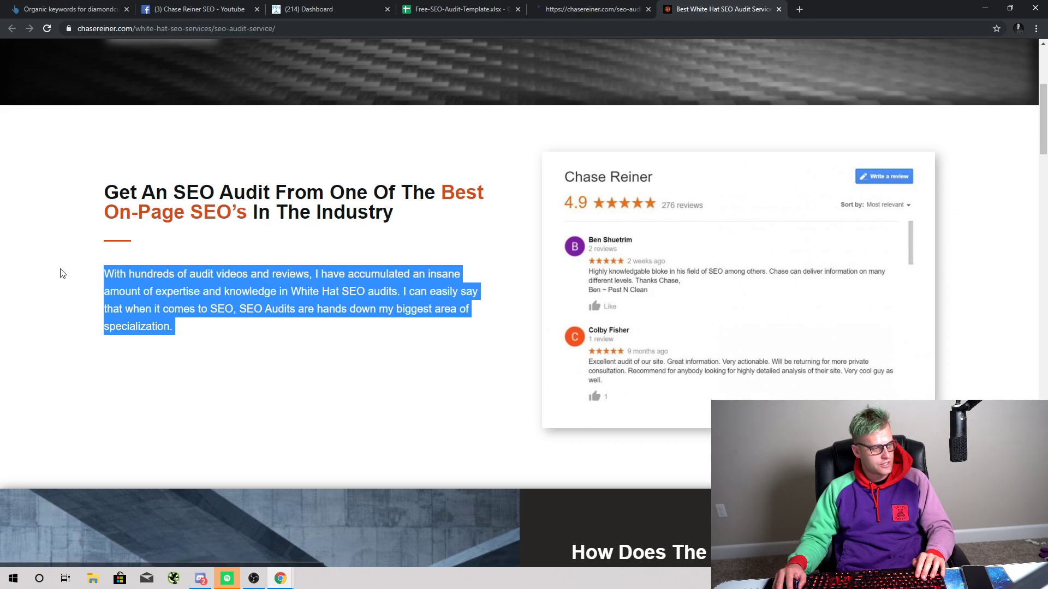
Step: Compare that paragraph with Siteliner's duplicate view by switching between the two tabs
key(ctrl+shift+Tab)
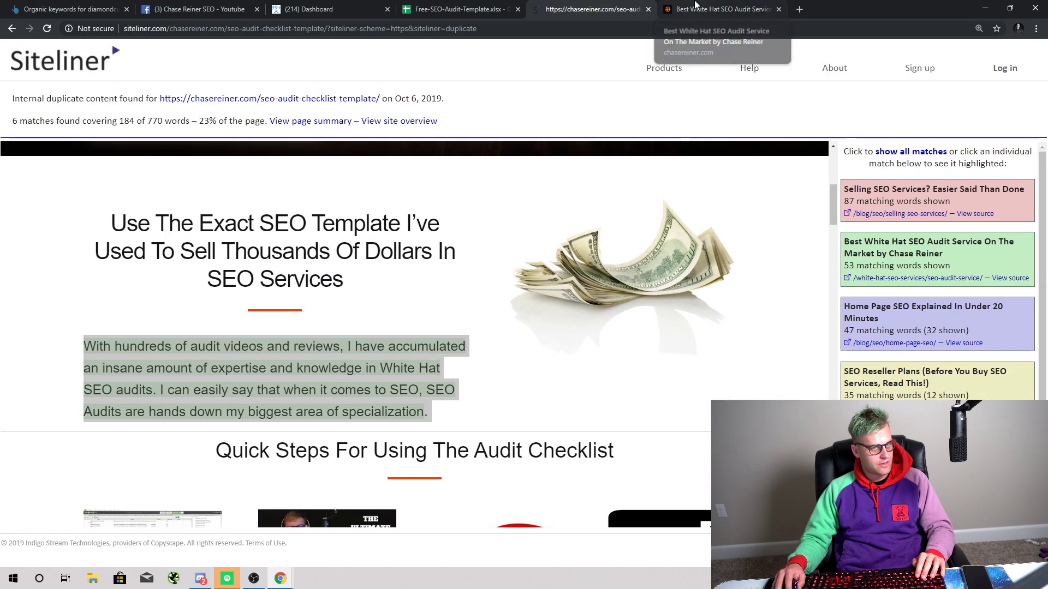
click(720, 9)
click(594, 9)
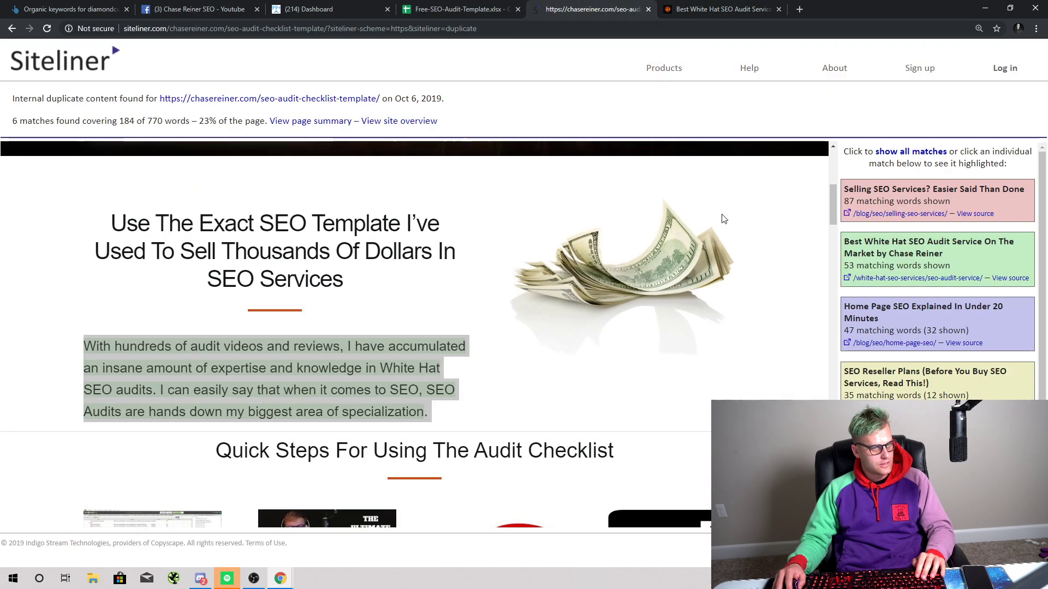
click(721, 10)
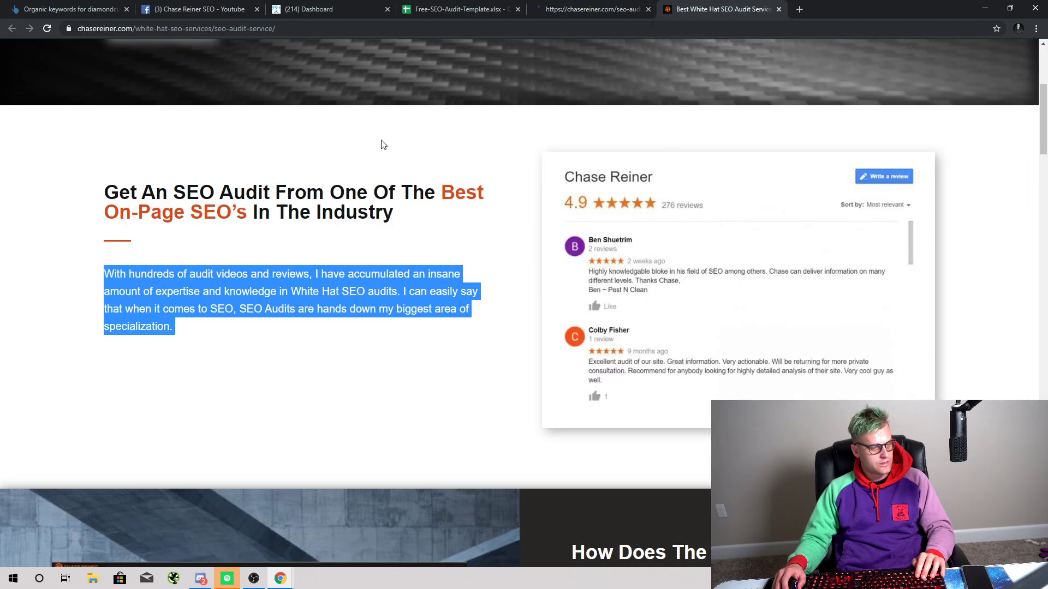
scroll(375, 204, up, 5)
scroll(367, 257, down, 13)
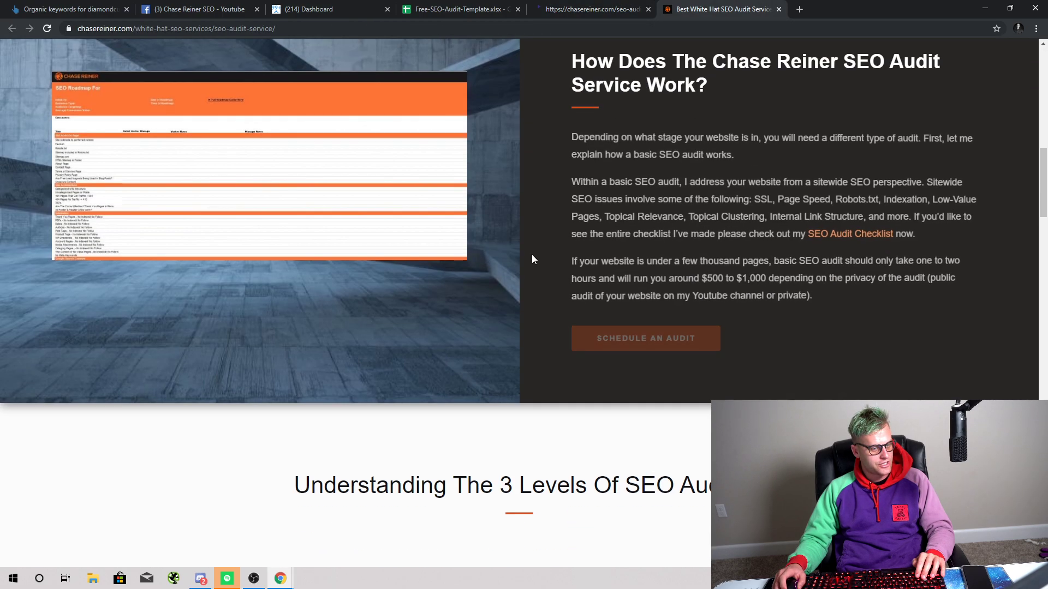
scroll(633, 180, down, 14)
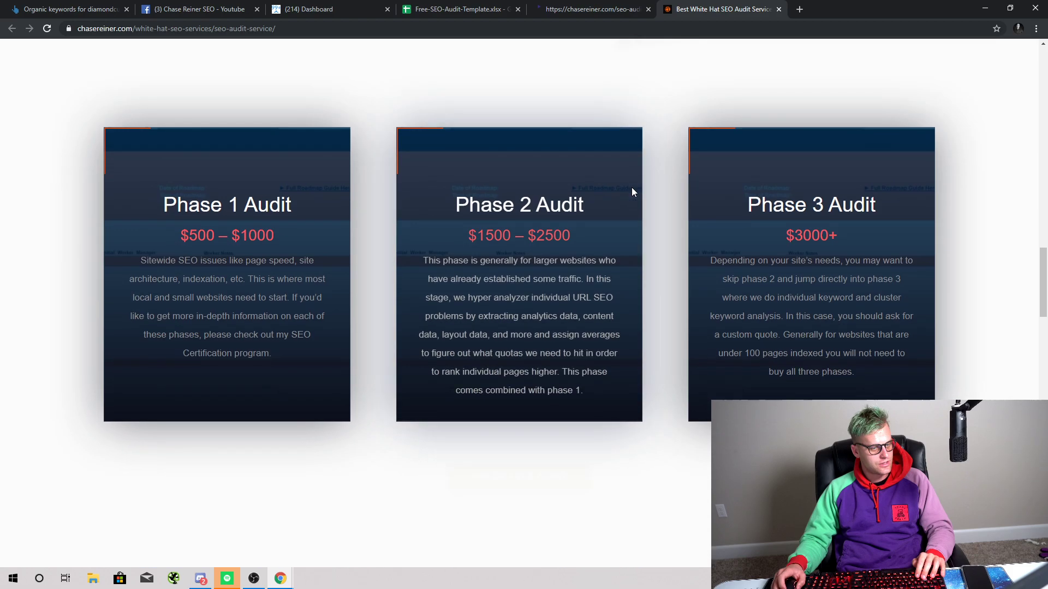
scroll(632, 192, down, 5)
click(627, 10)
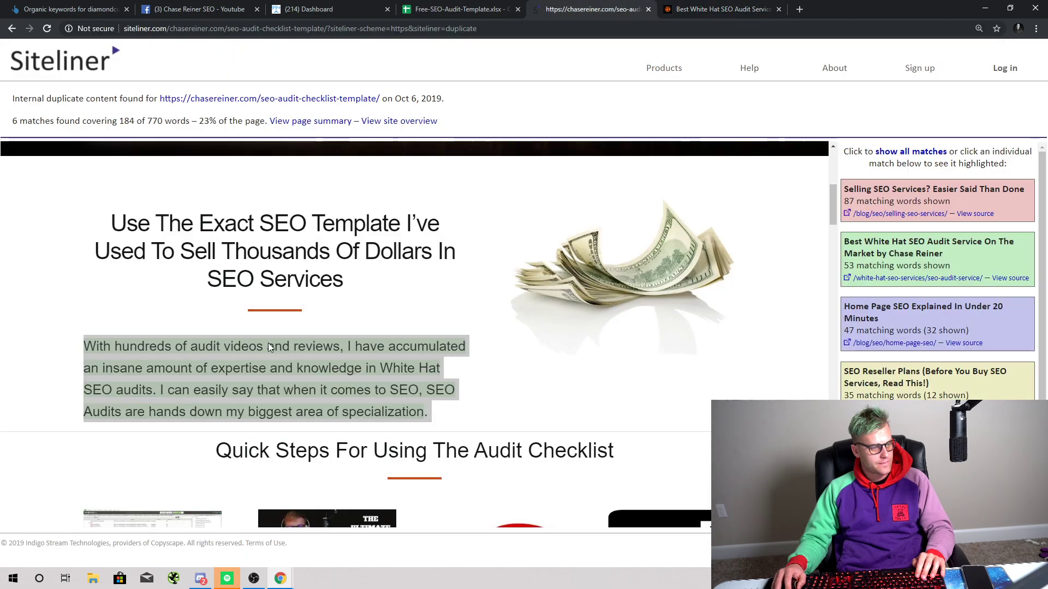
scroll(384, 238, down, 2)
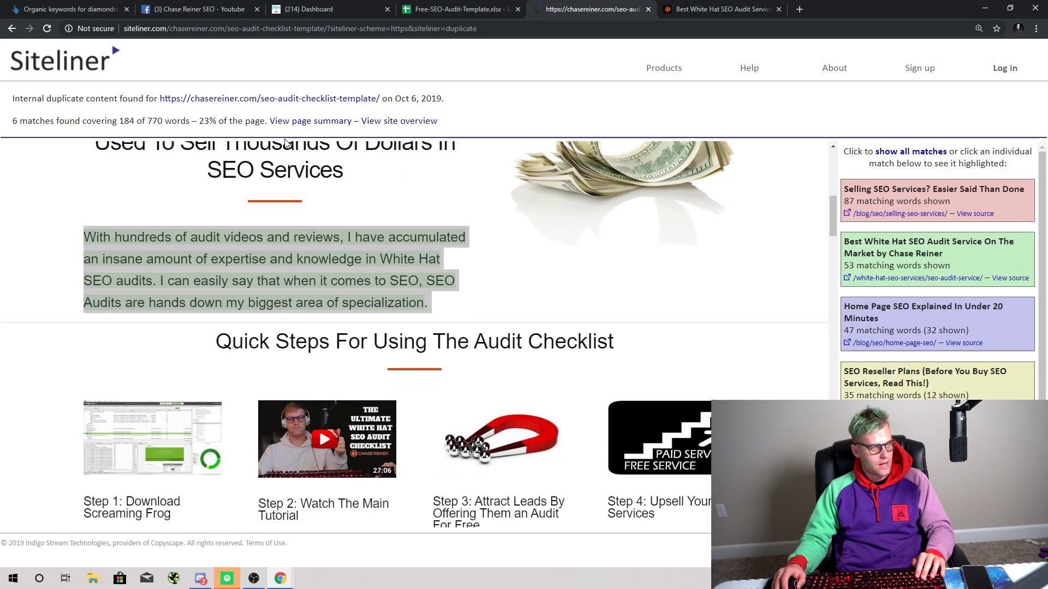
scroll(279, 218, up, 4)
scroll(403, 386, down, 2)
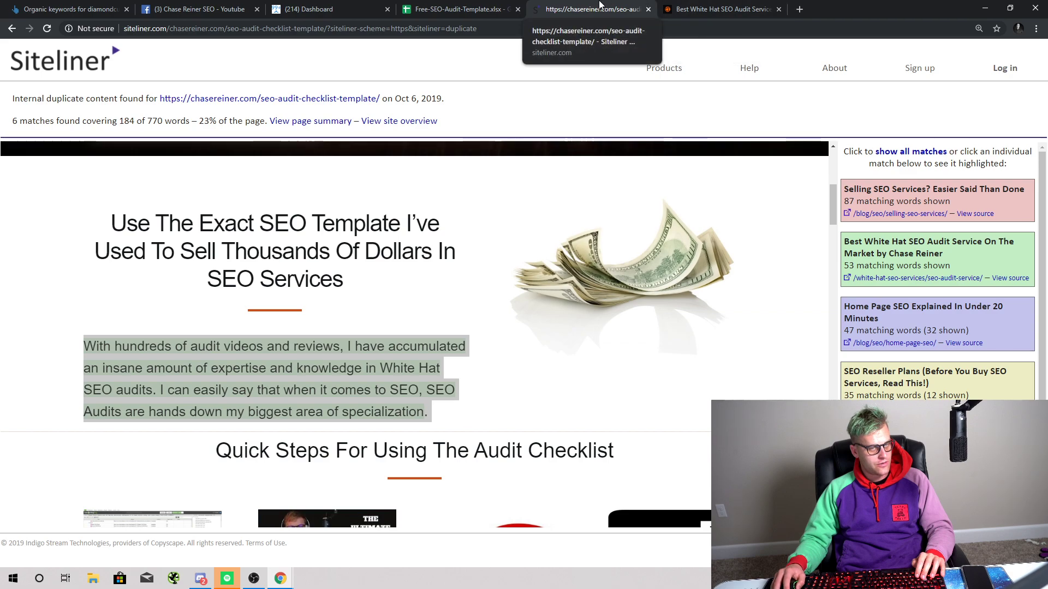
Step: Sign in to the chasereiner.com/wp-admin WordPress dashboard in a new tab
click(799, 9)
text(chasereiner.com/wp)
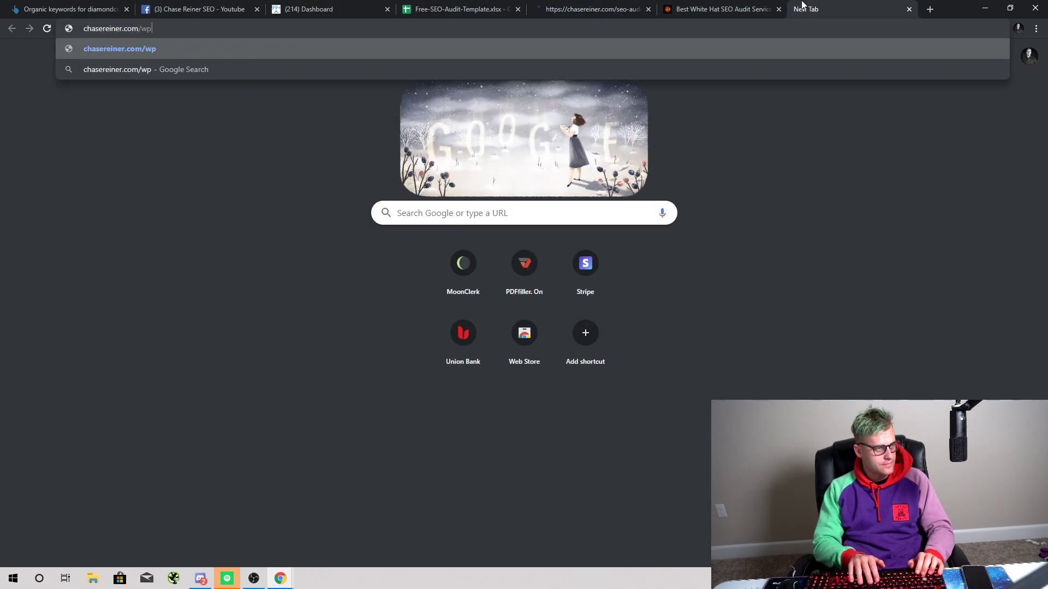
text(-admin)
key(Return)
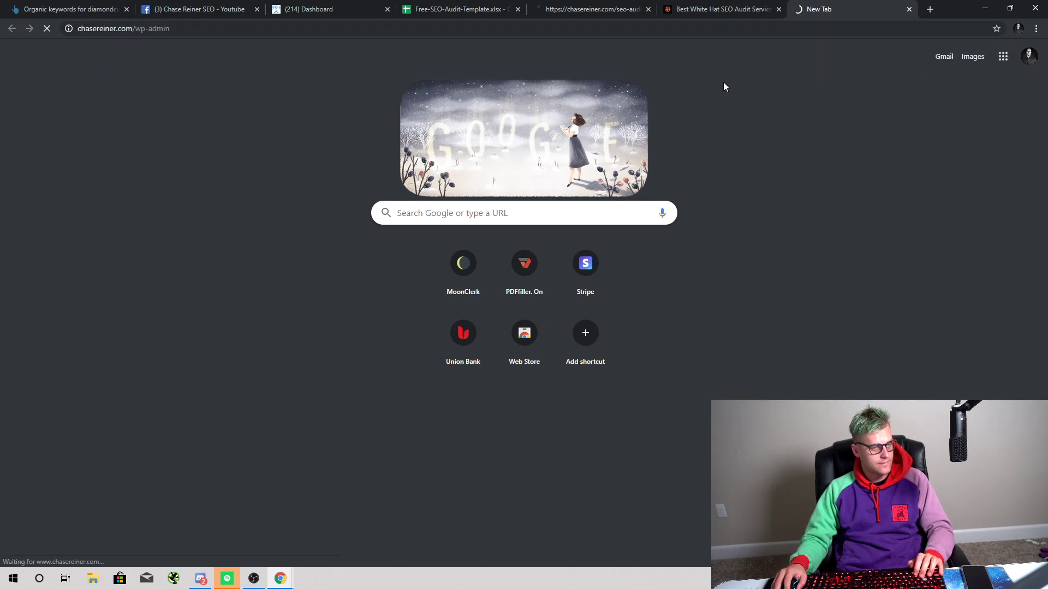
text(chas)
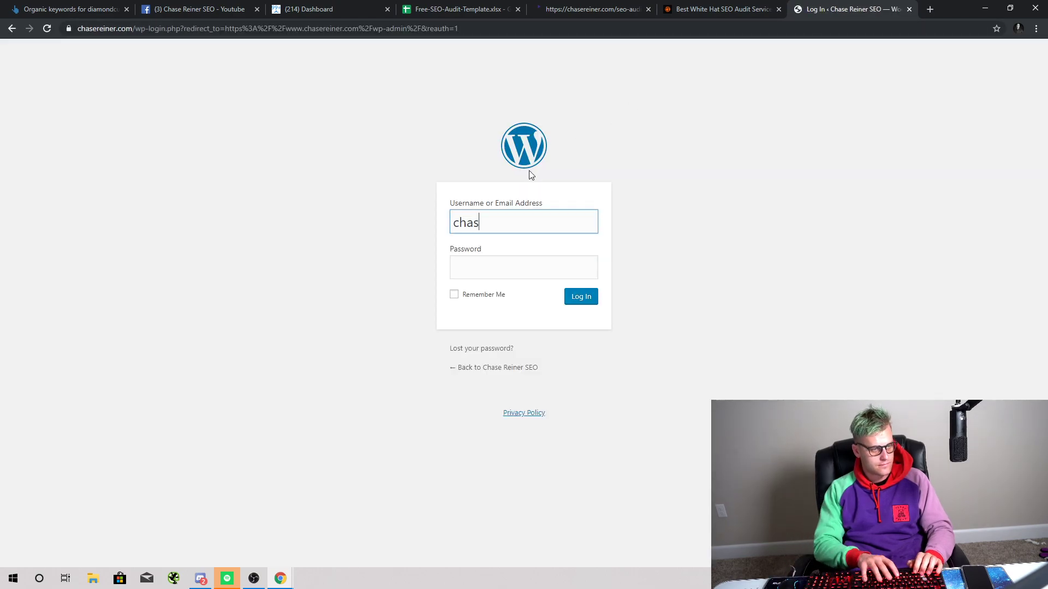
text(••••••••••••••)
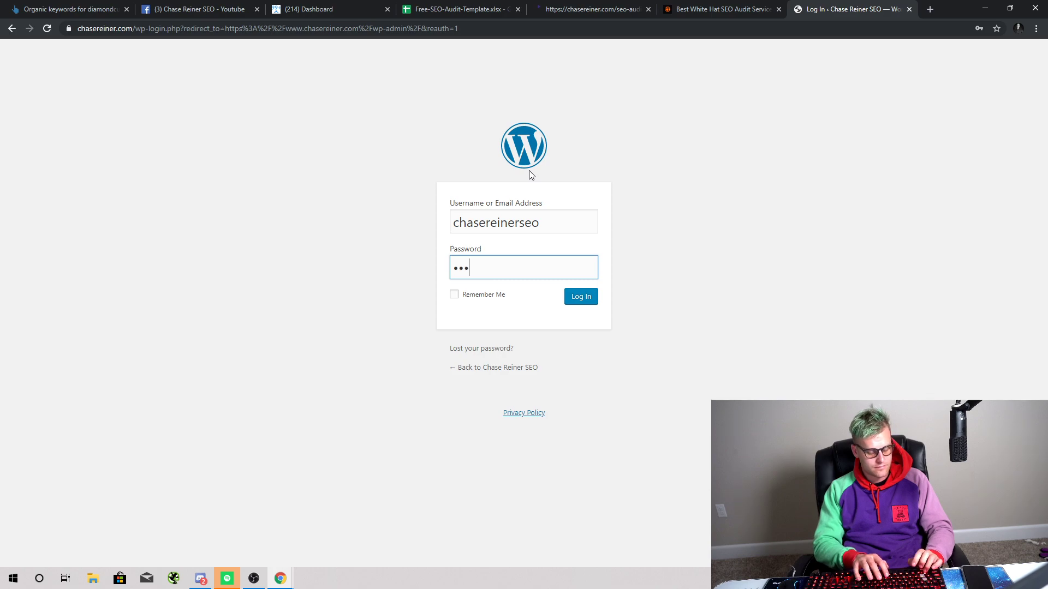
text(•••••)
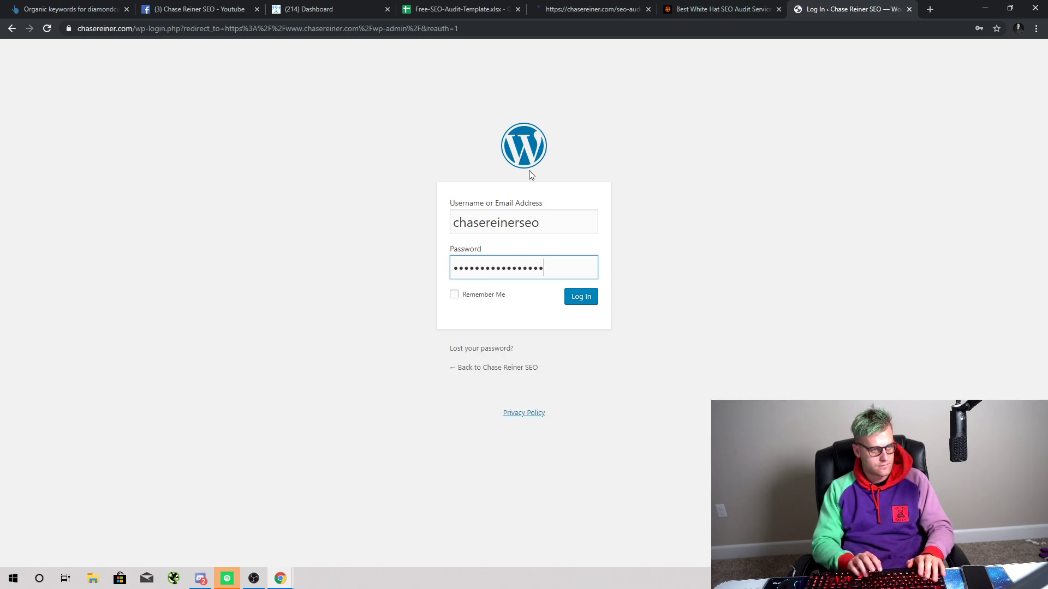
key(Return)
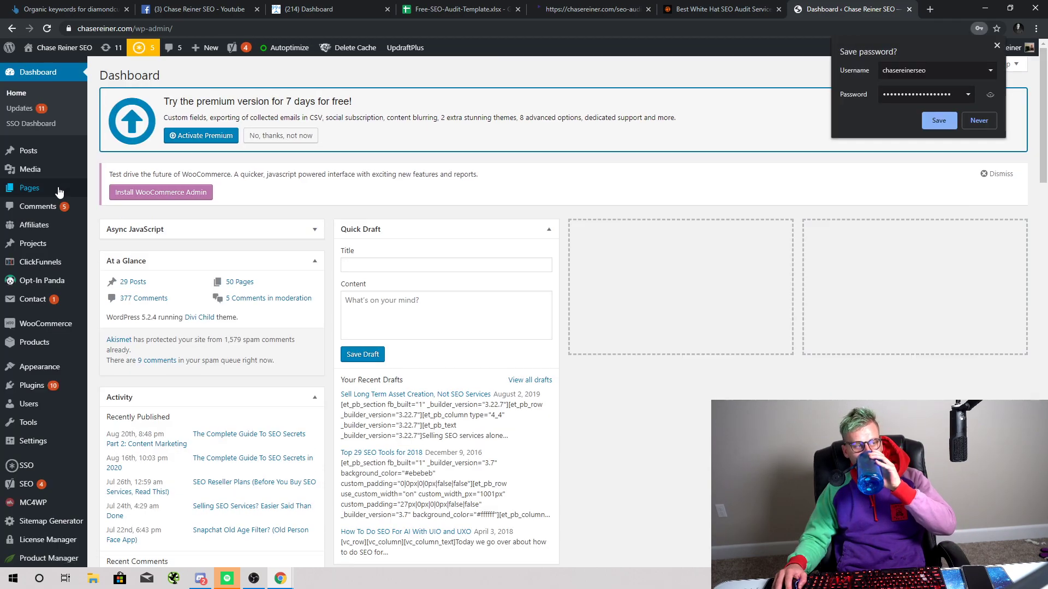
Step: Open the live SEO Audit Template page from Siteliner's link in a new tab
click(709, 8)
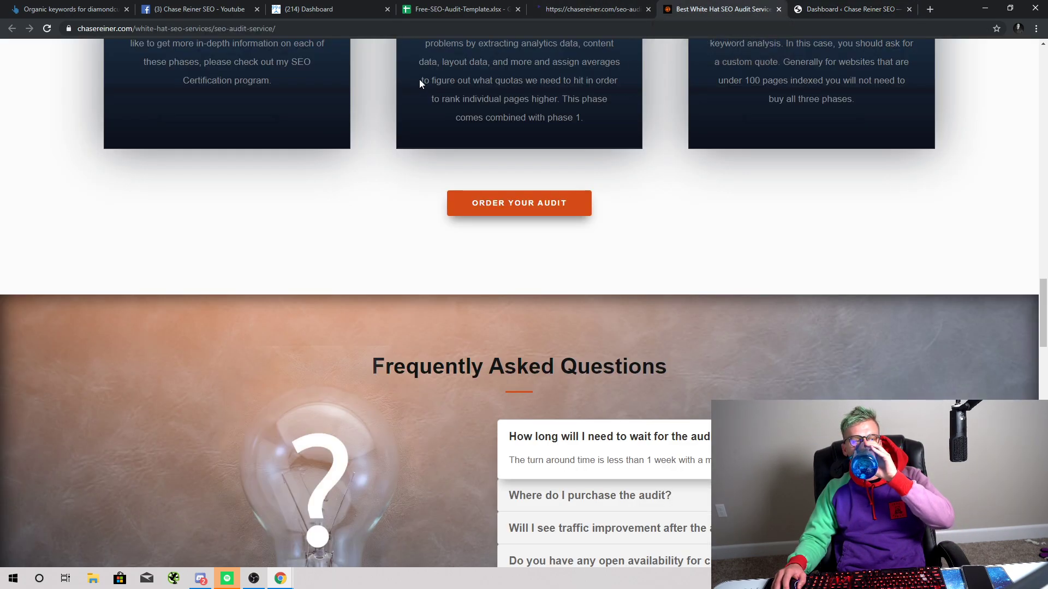
key(ctrl+shift+Tab)
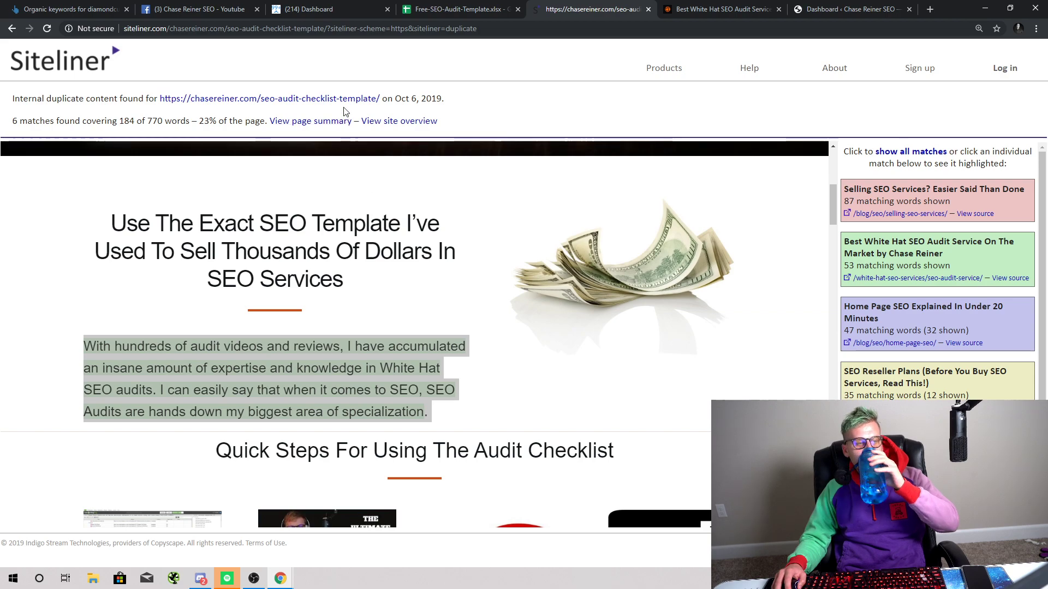
right_click(346, 101)
click(377, 110)
click(673, 11)
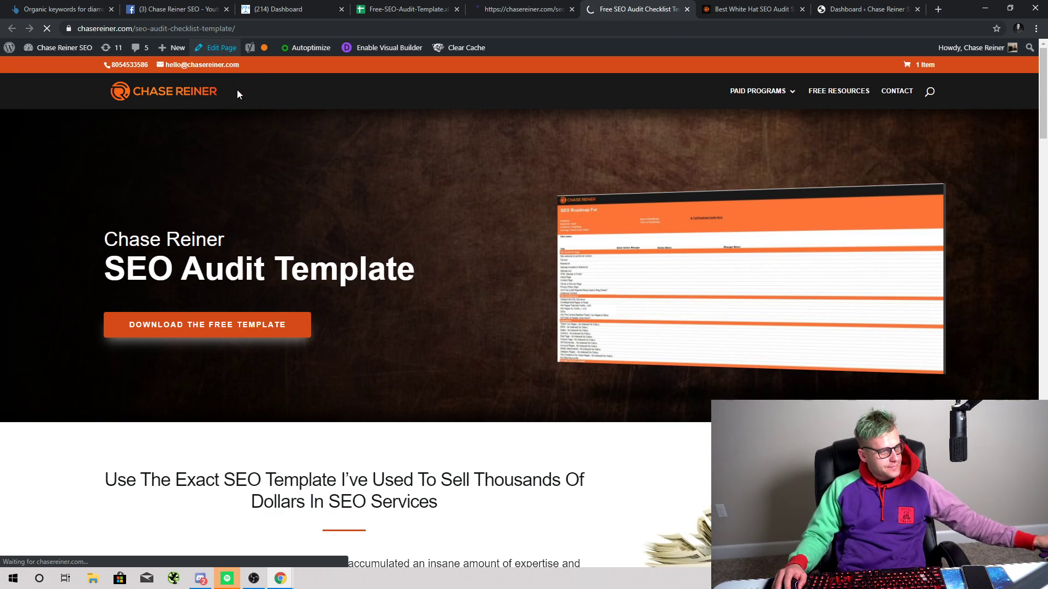
Step: Launch the Divi front-end builder on the SEO Audit Template page, inspect its text, then go to Facebook
click(239, 49)
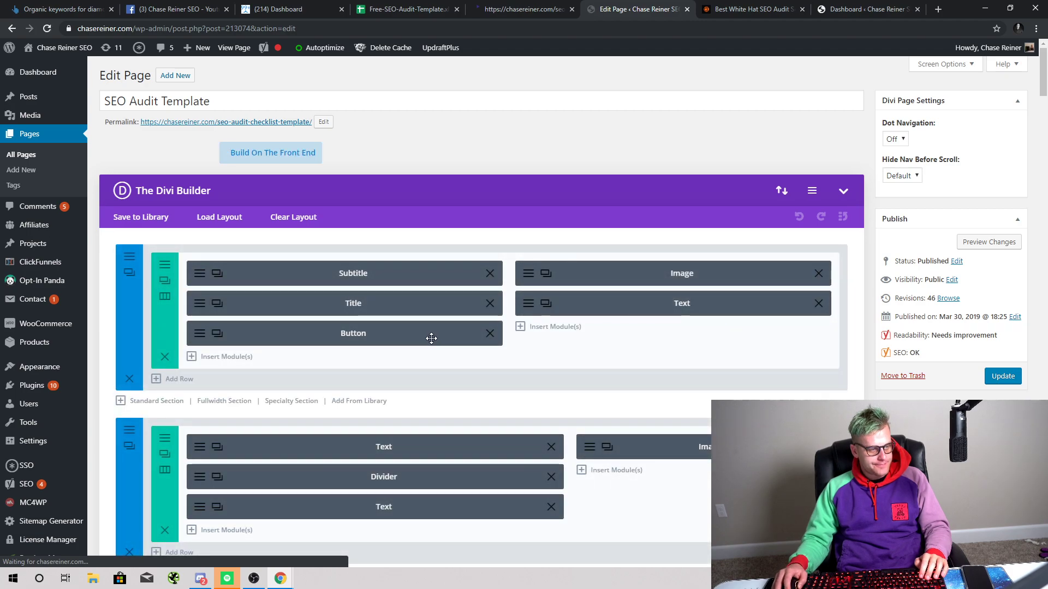
click(293, 155)
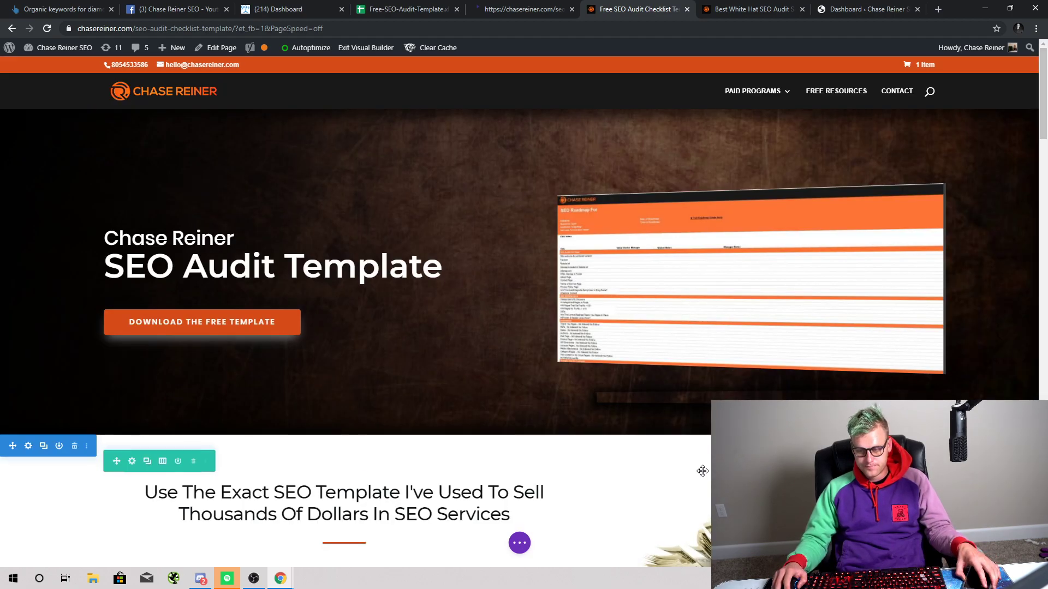
scroll(288, 293, down, 6)
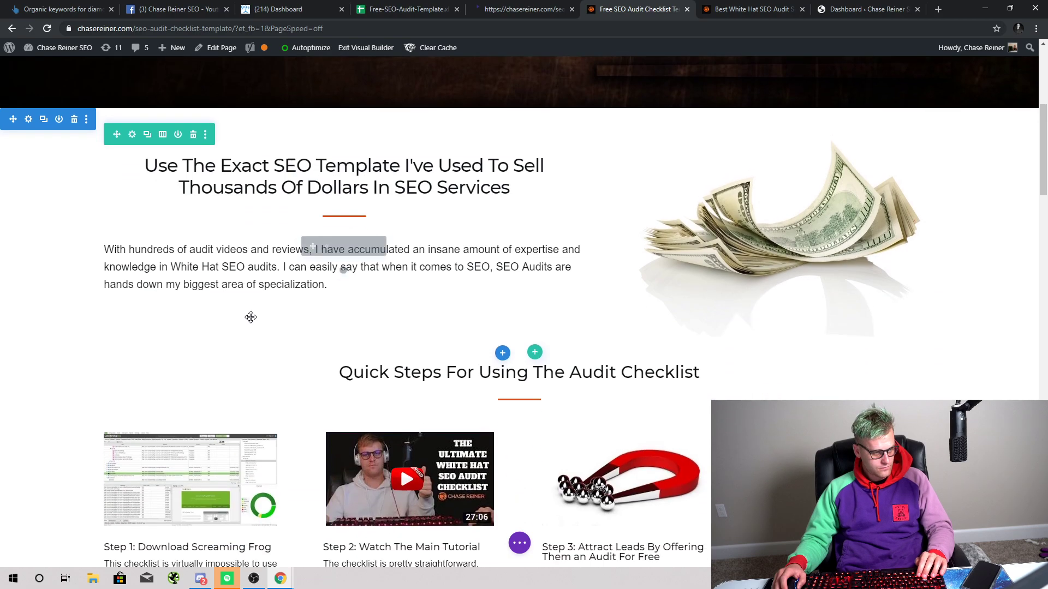
key(ctrl+plus)
key(ctrl+plus)
key(ctrl+plus)
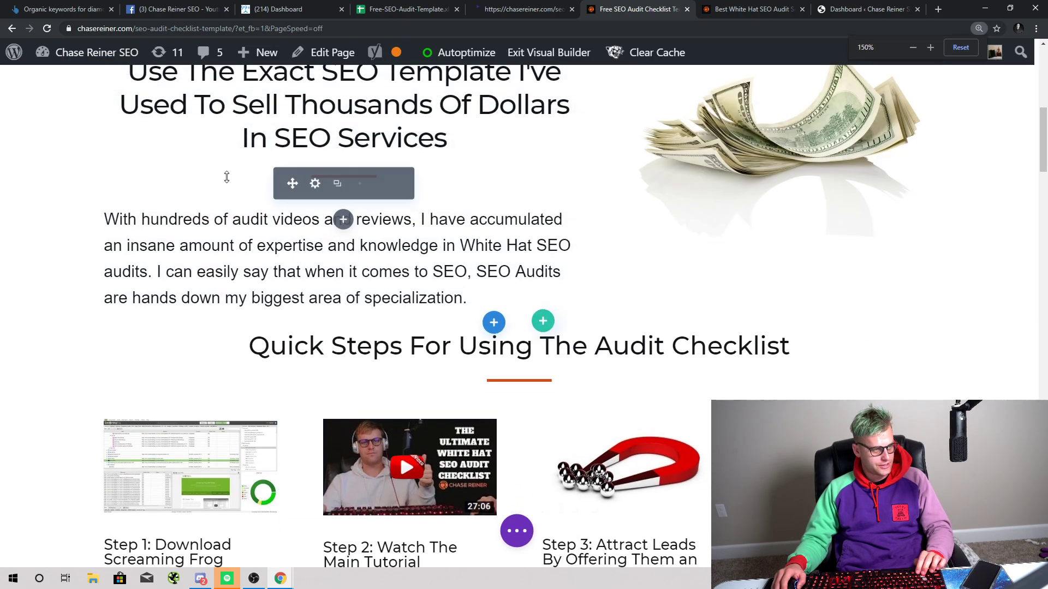
key(ctrl+0)
click(174, 9)
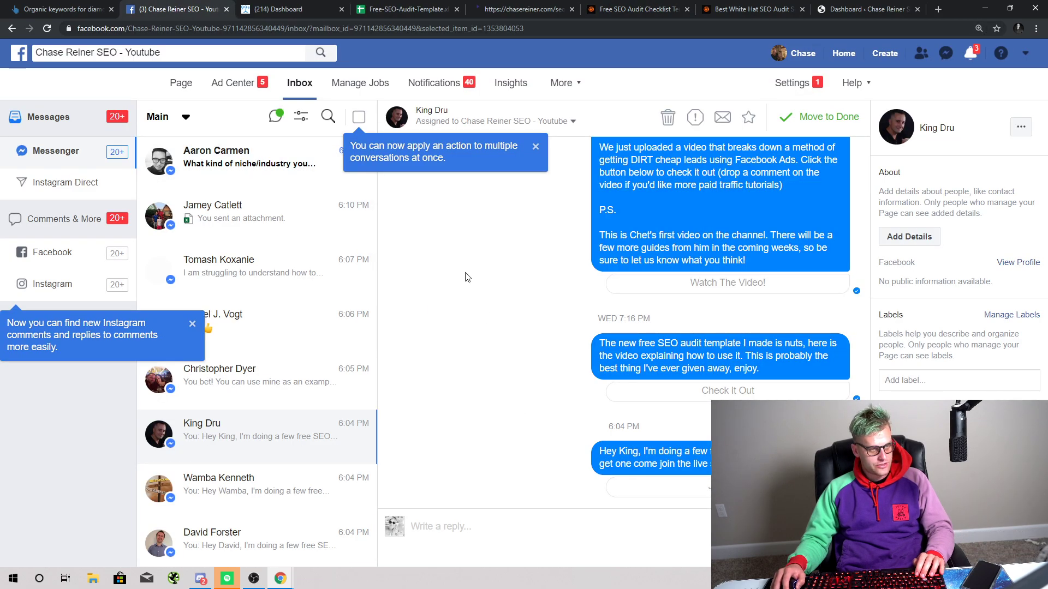
Step: Open the recent Messenger chat and follow its appsumo.com/similarcontent link
click(943, 57)
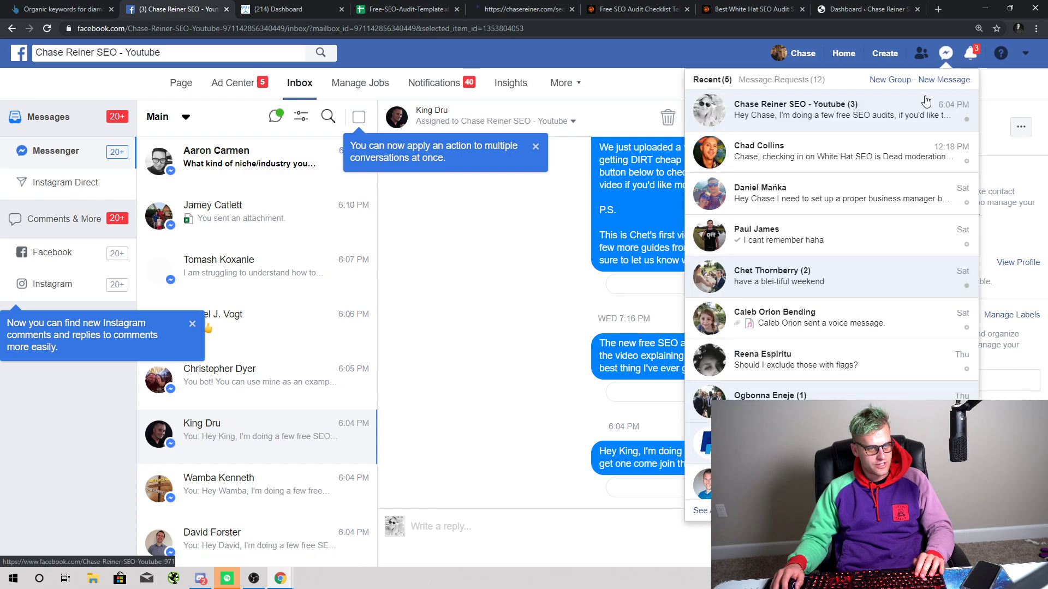
click(805, 400)
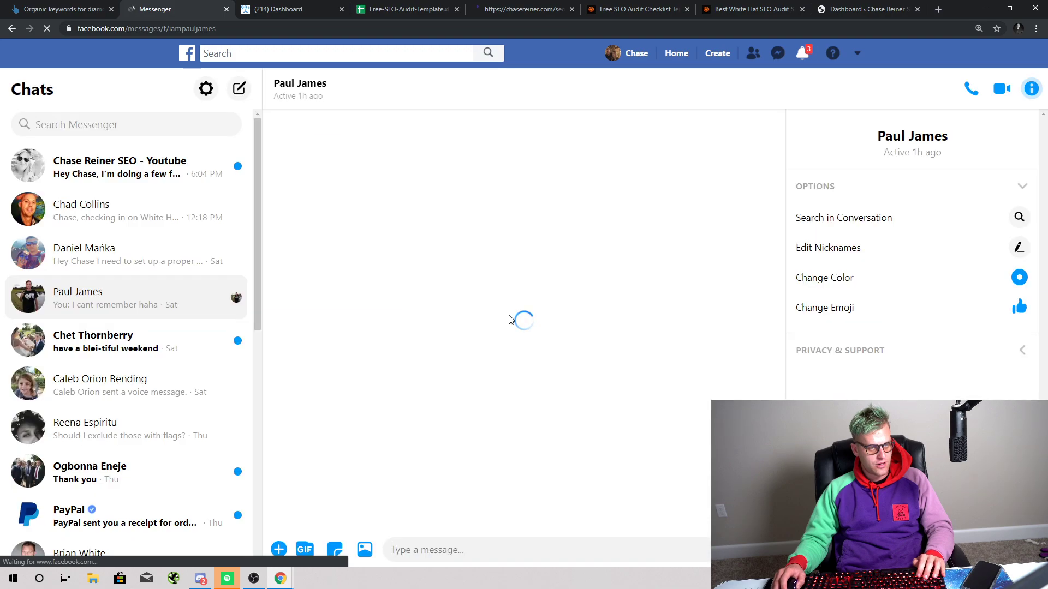
scroll(451, 415, up, 3)
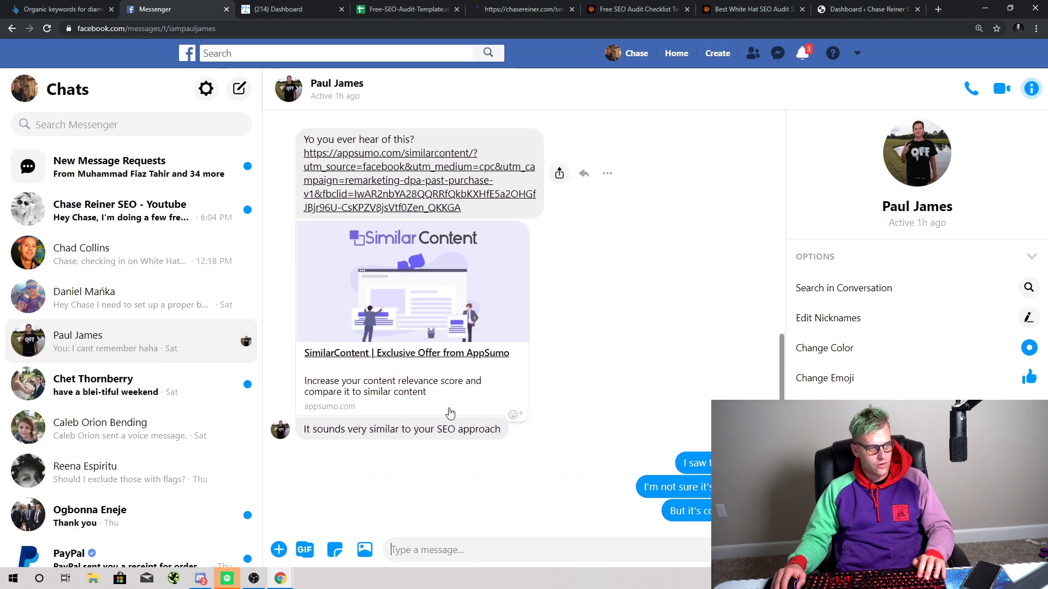
click(422, 260)
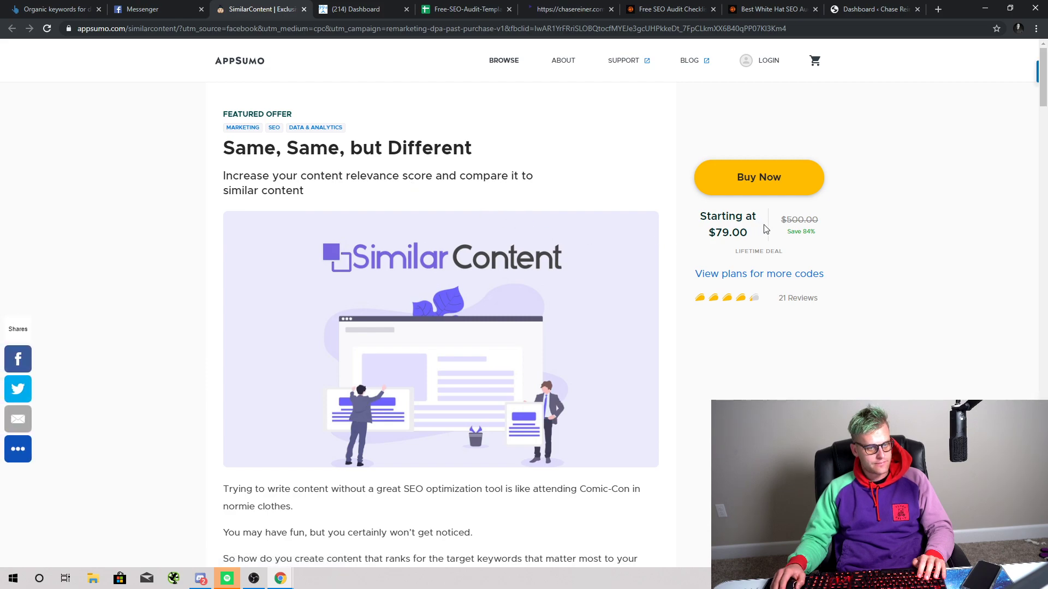
Step: Preview the SimilarContent how-to video muted and full screen, skipping ahead to 2:04
scroll(467, 276, down, 7)
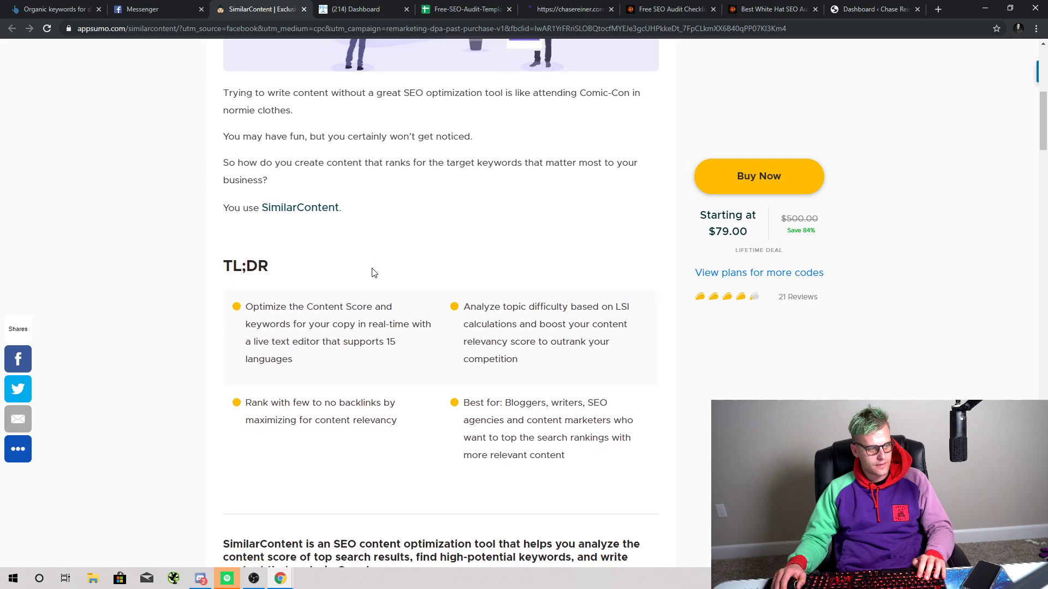
scroll(374, 273, down, 8)
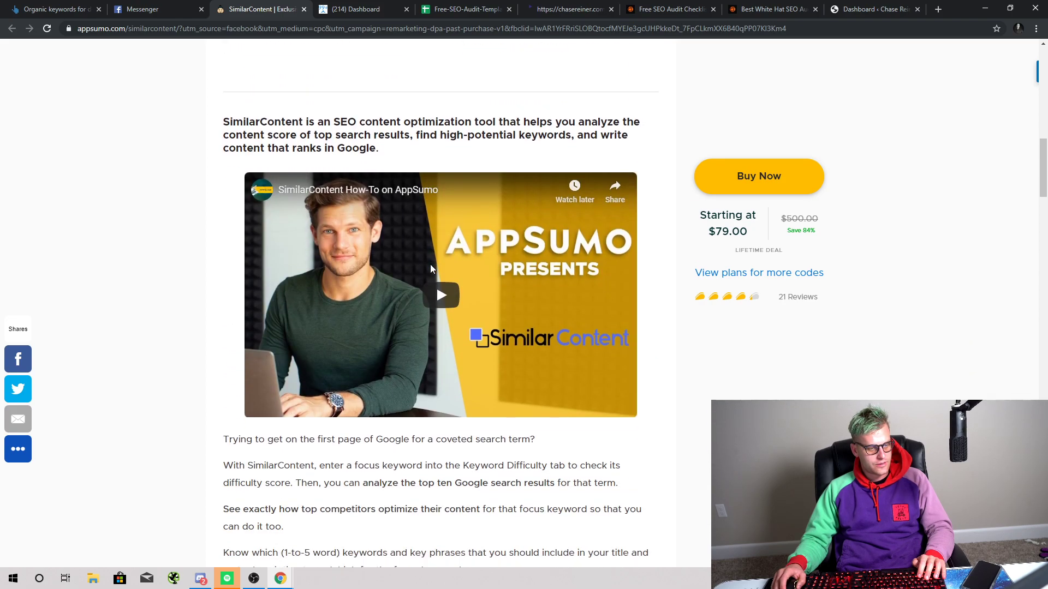
scroll(431, 267, down, 4)
scroll(453, 254, up, 2)
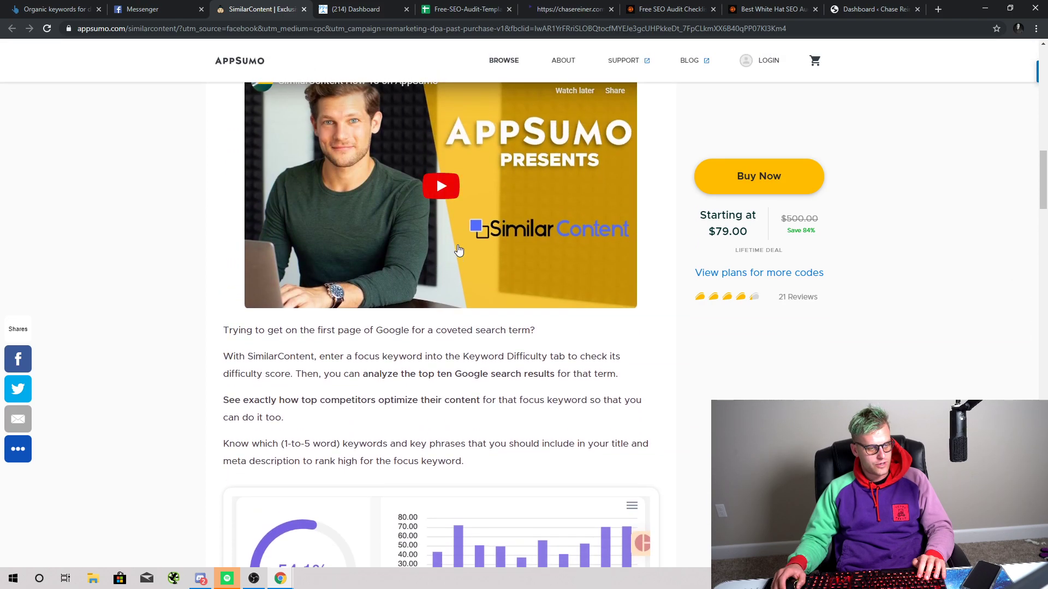
click(450, 180)
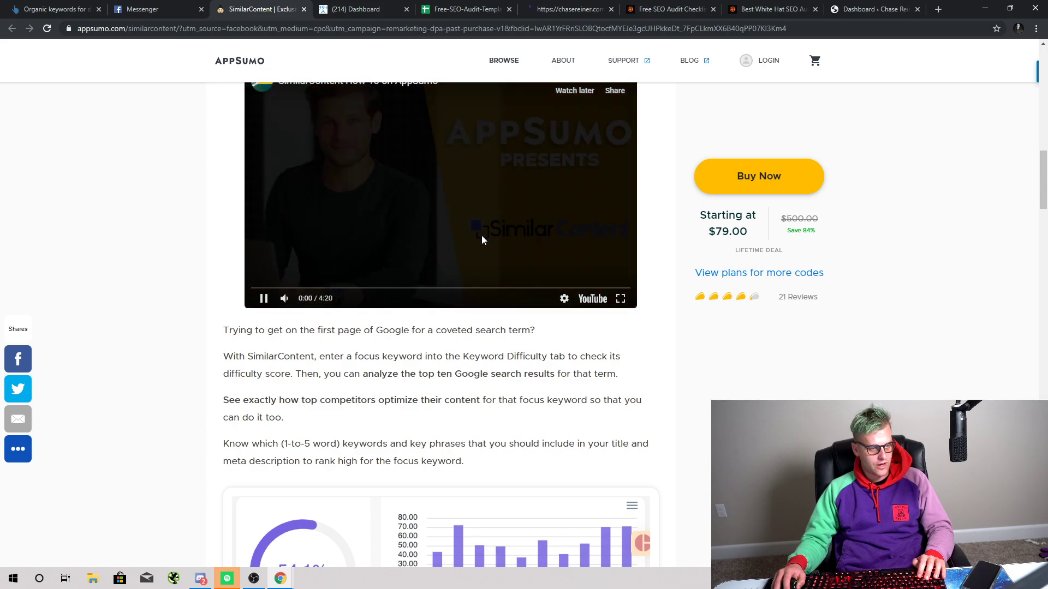
click(285, 302)
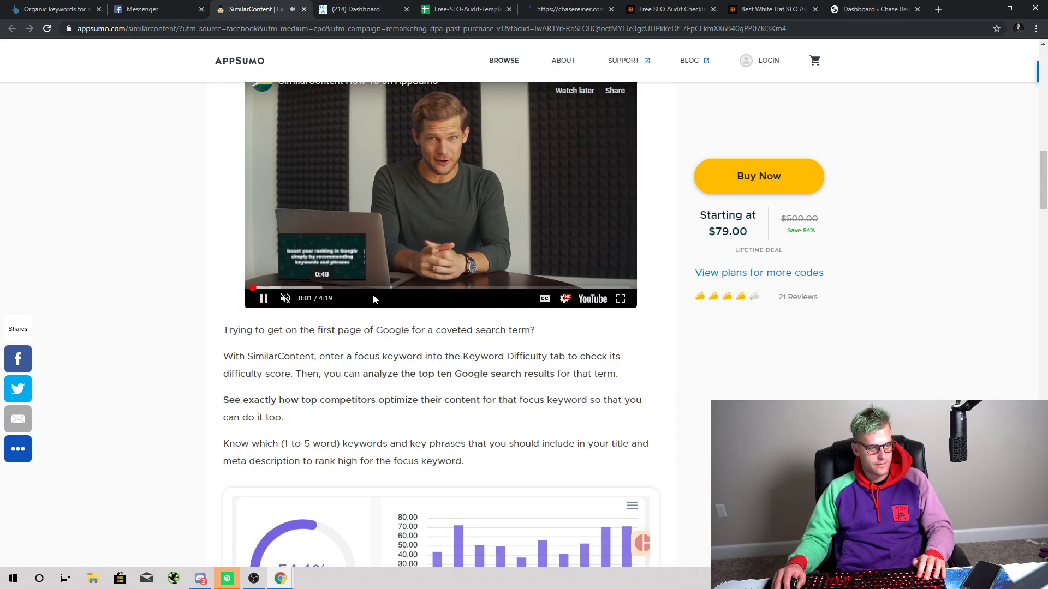
click(620, 299)
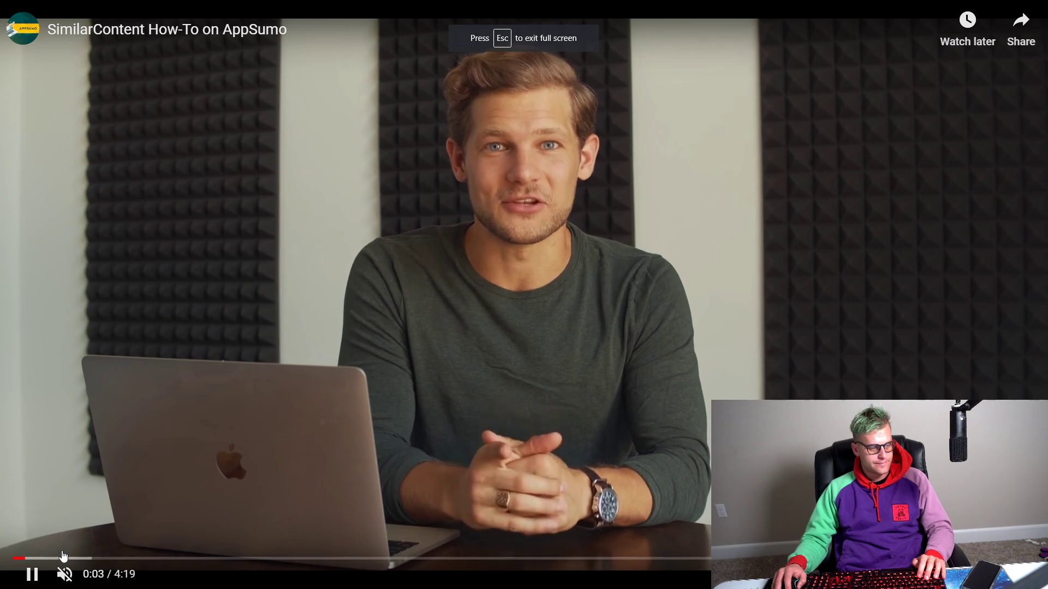
drag(64, 559, 176, 560)
click(262, 560)
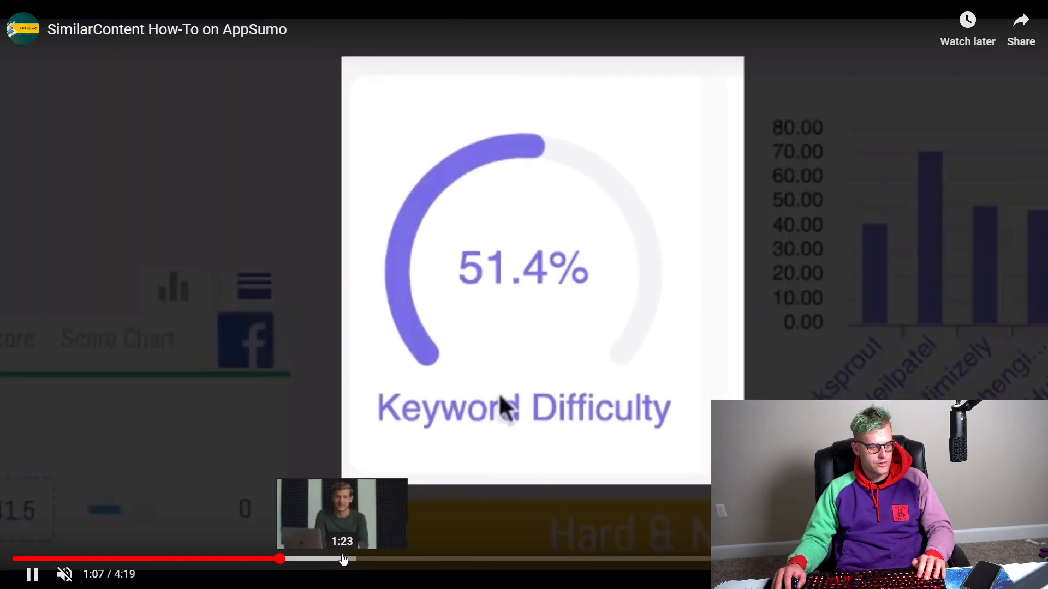
click(343, 559)
click(390, 559)
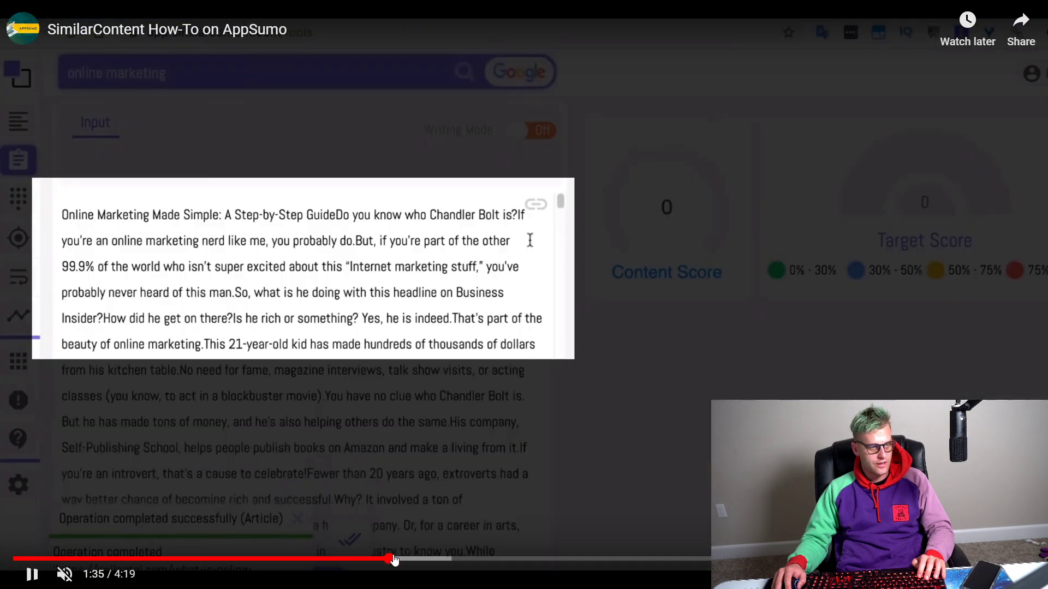
click(439, 559)
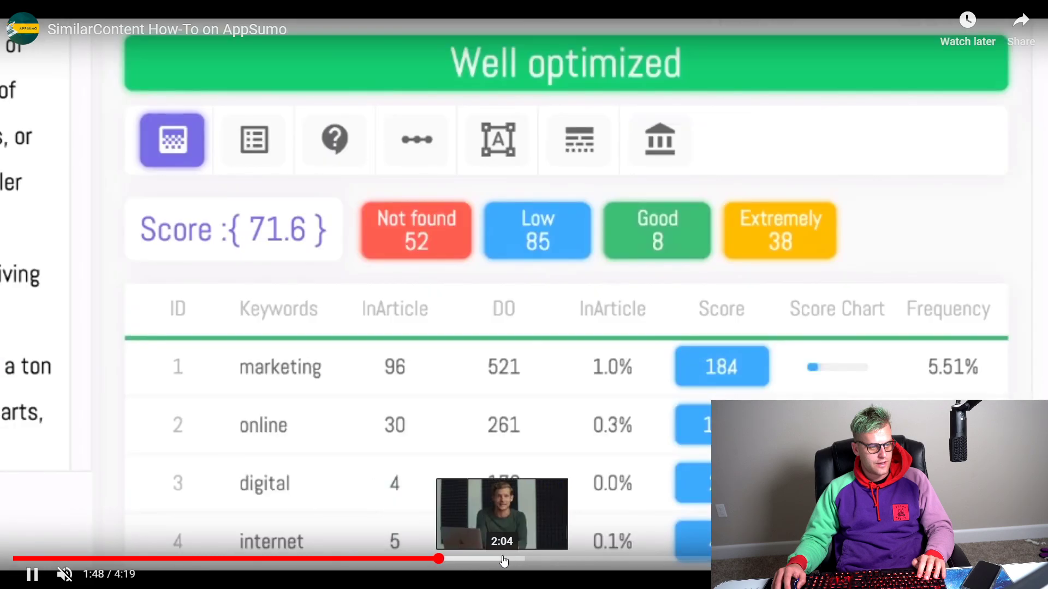
click(503, 559)
key(Escape)
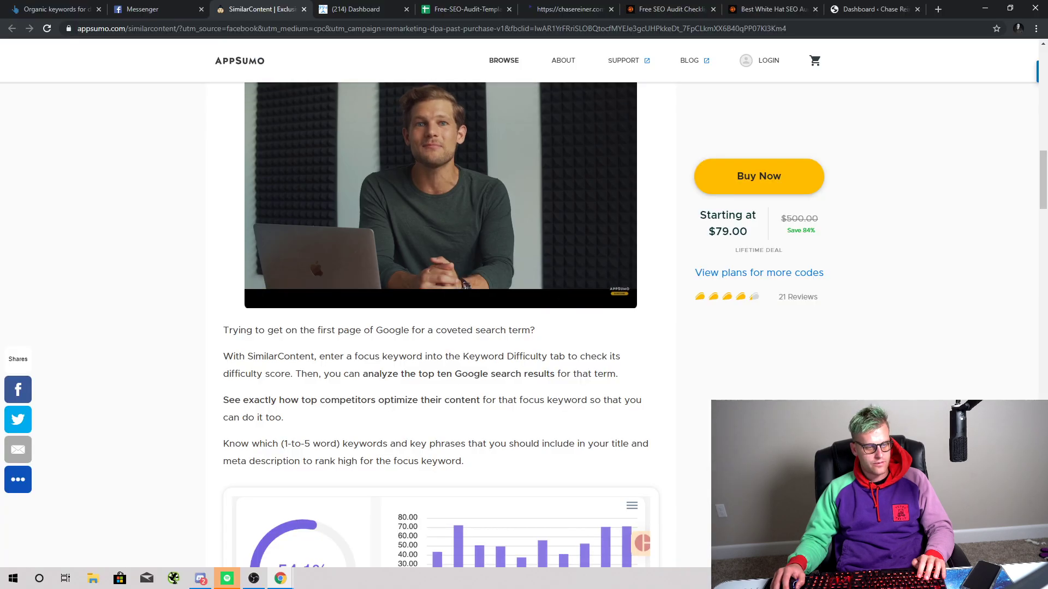
Step: Add the SimilarContent lifetime deal to the cart at $79.00
scroll(686, 410, up, 5)
scroll(440, 327, up, 5)
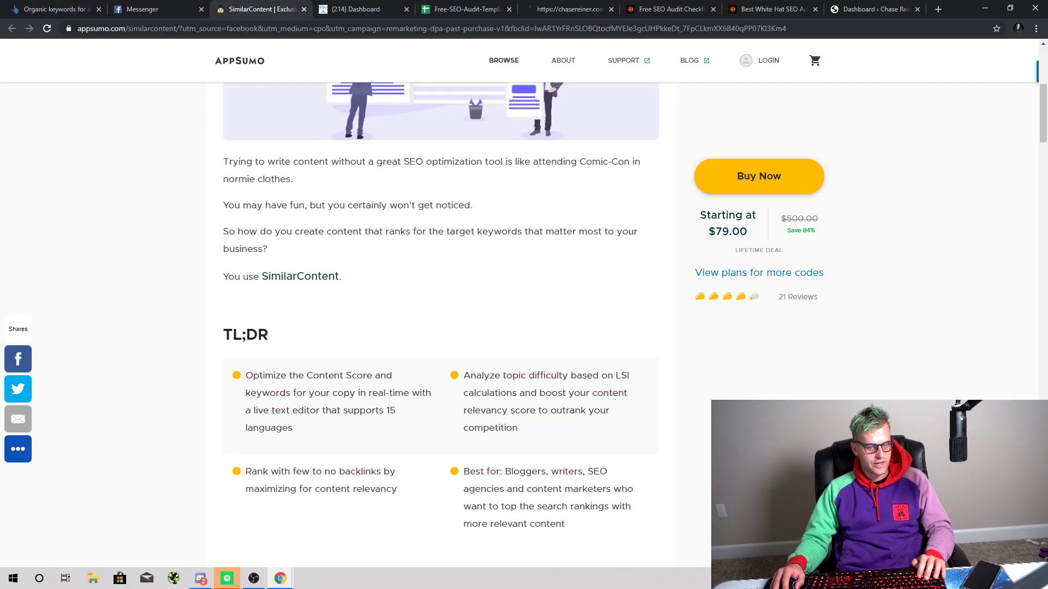
scroll(440, 328, up, 6)
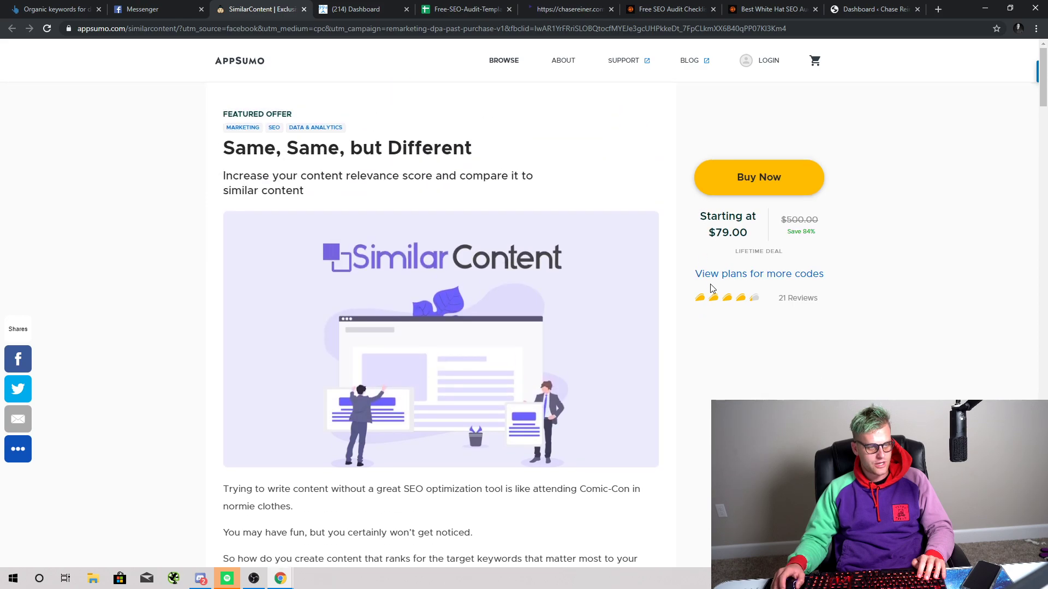
click(790, 175)
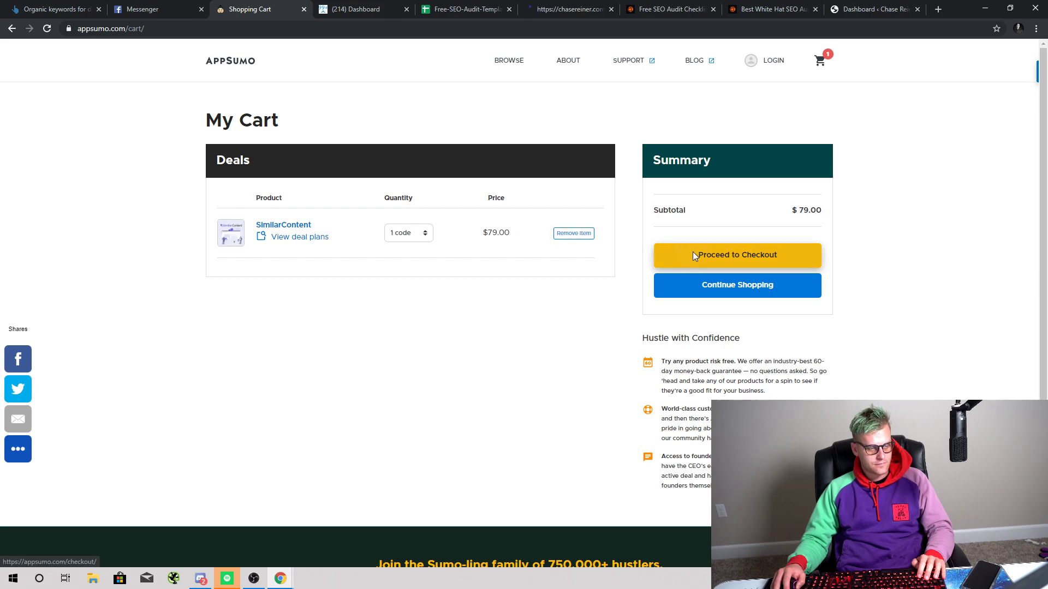
Step: Begin checkout and enter the account e-mail address, a password and its confirmation
click(692, 254)
click(308, 286)
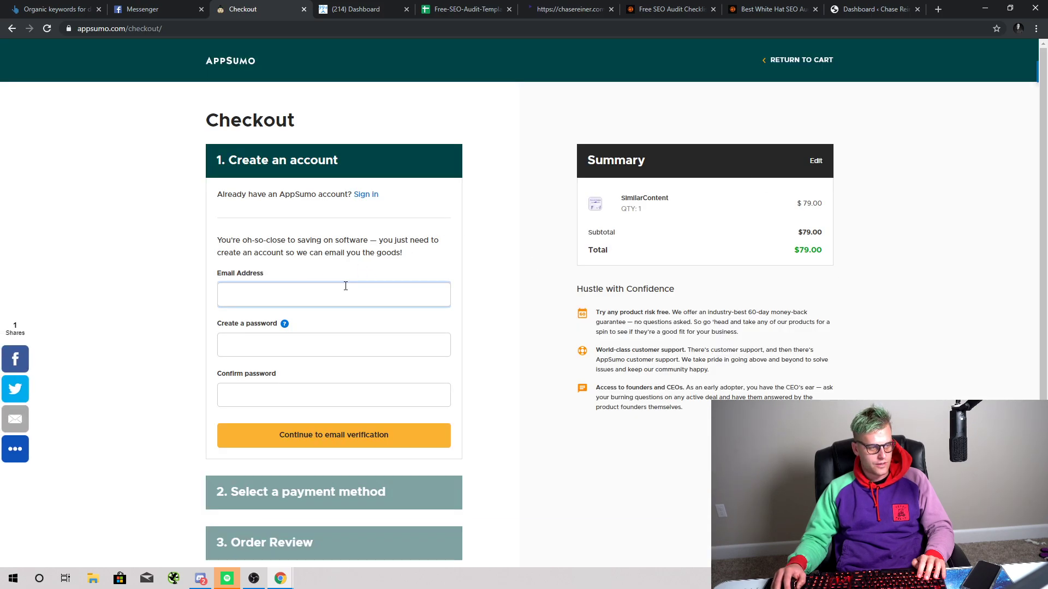
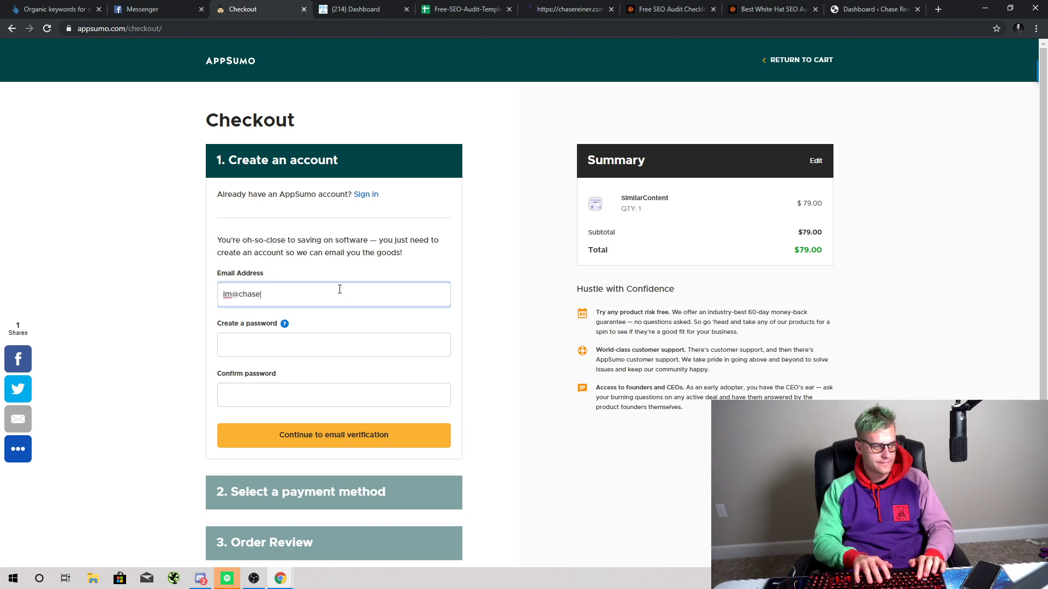
key(Tab)
text(c)
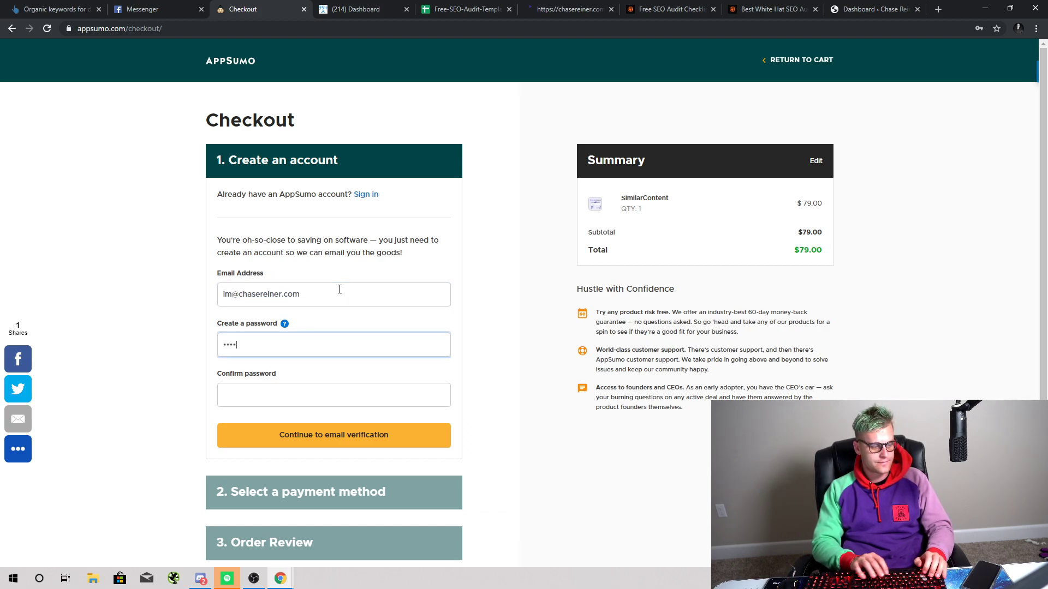
text(*******)
key(Tab)
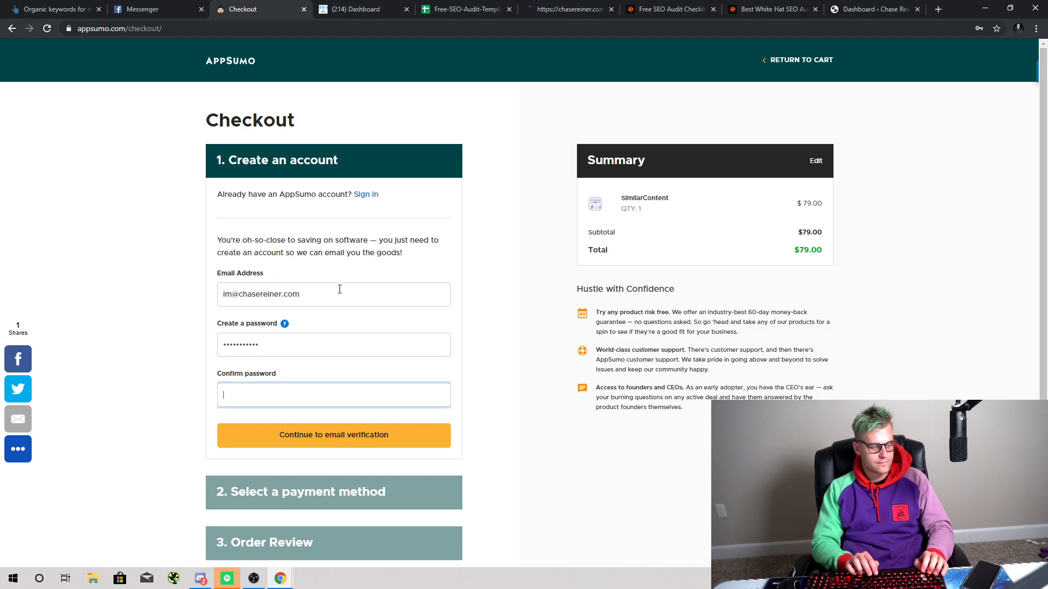
text(***********)
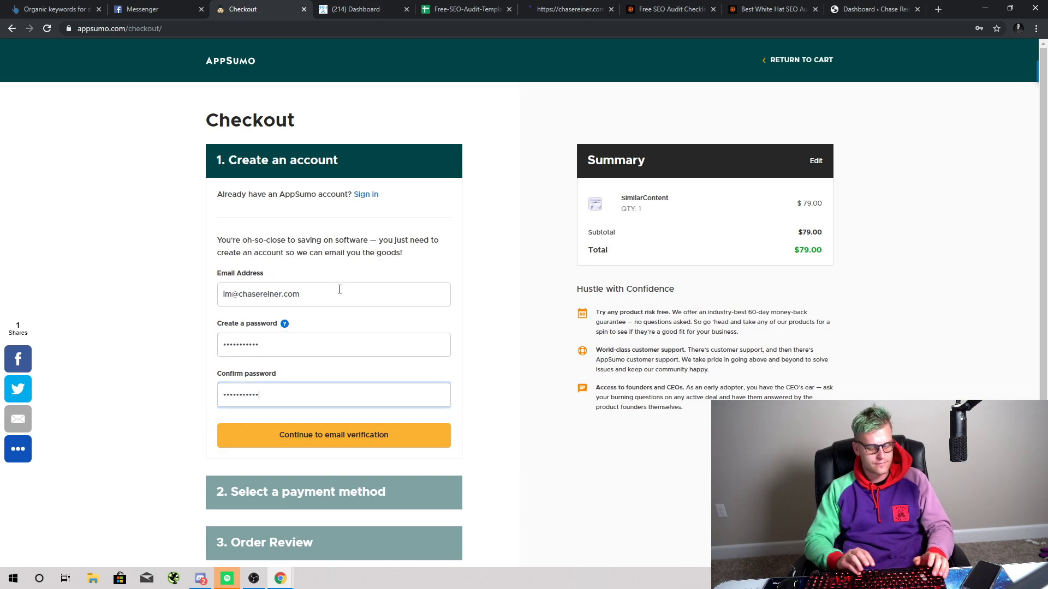
Step: Continue to e-mail verification, confirm it from the mail app, and dismiss the save-password offer
scroll(239, 294, down, 2)
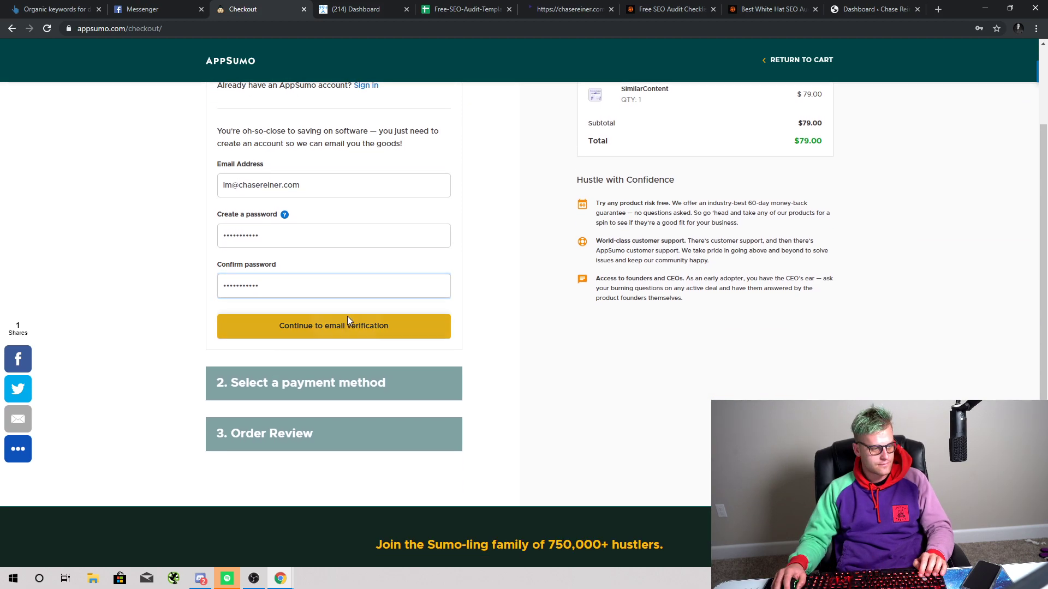
click(348, 316)
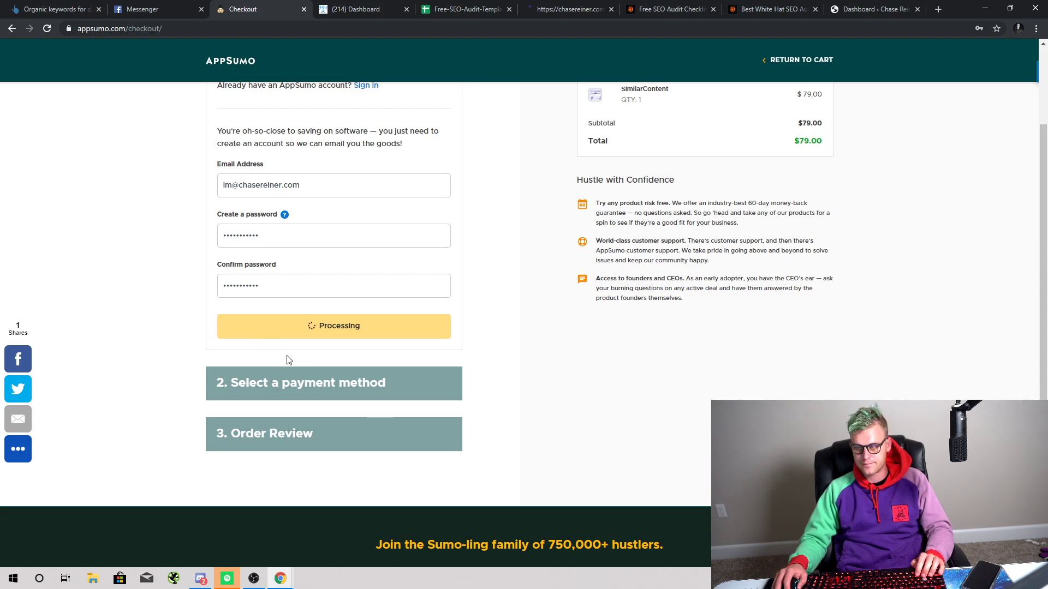
click(265, 582)
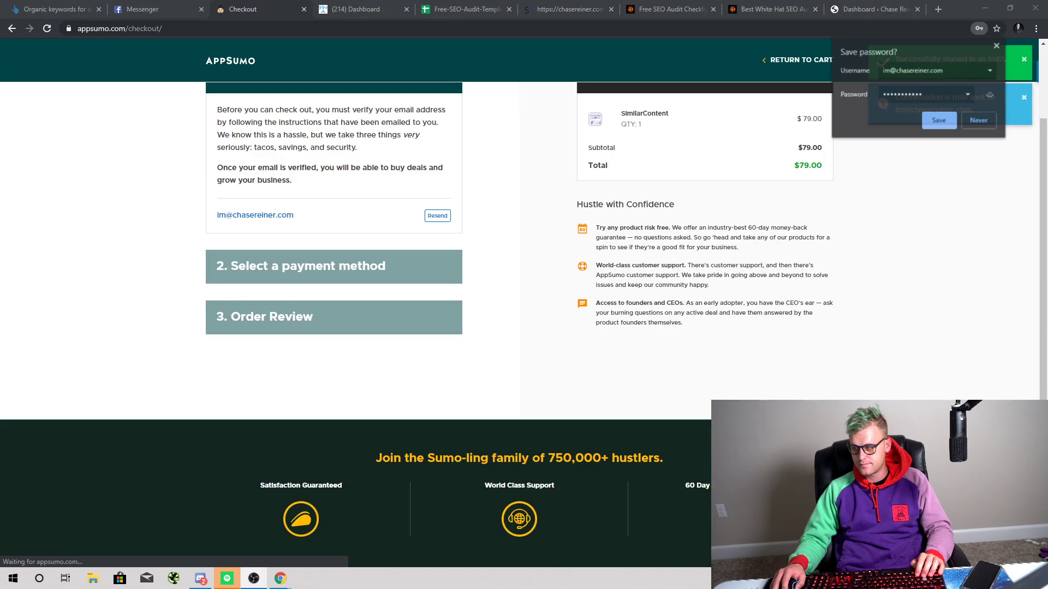
key(alt+Tab)
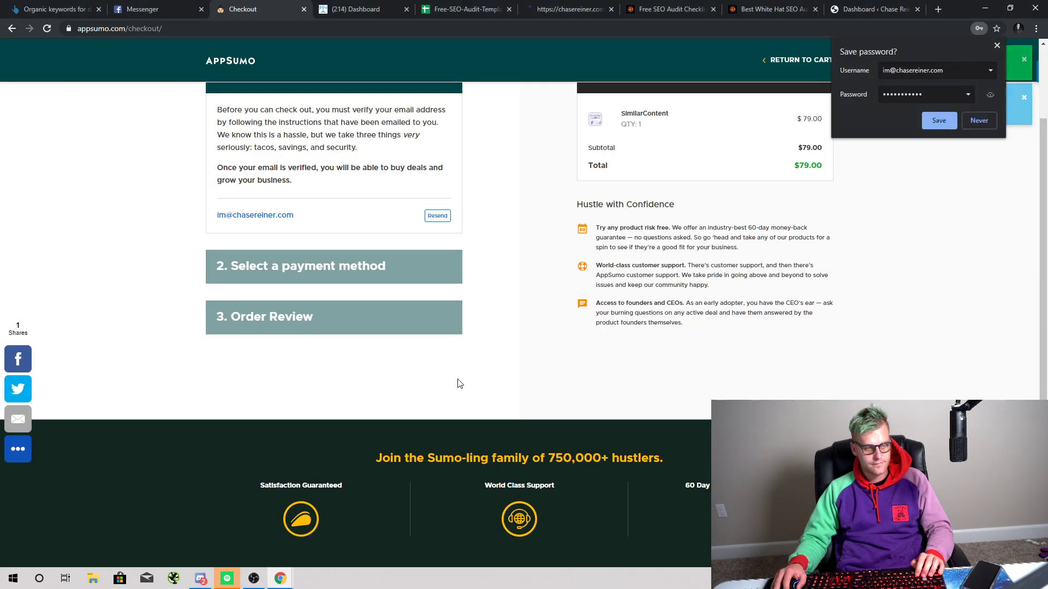
scroll(459, 383, up, 2)
click(146, 580)
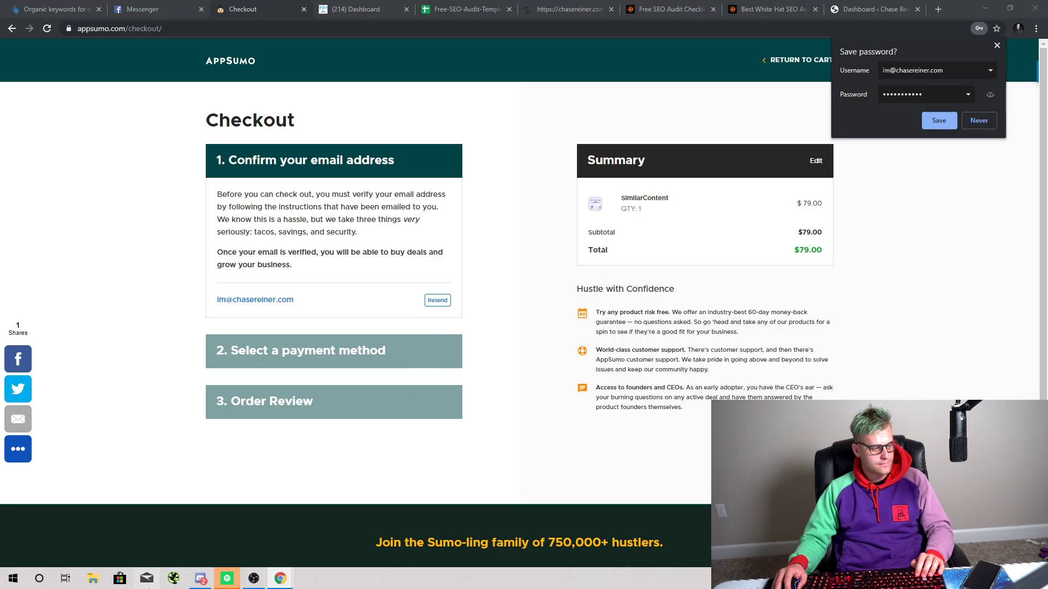
drag(546, 6, 1047, 371)
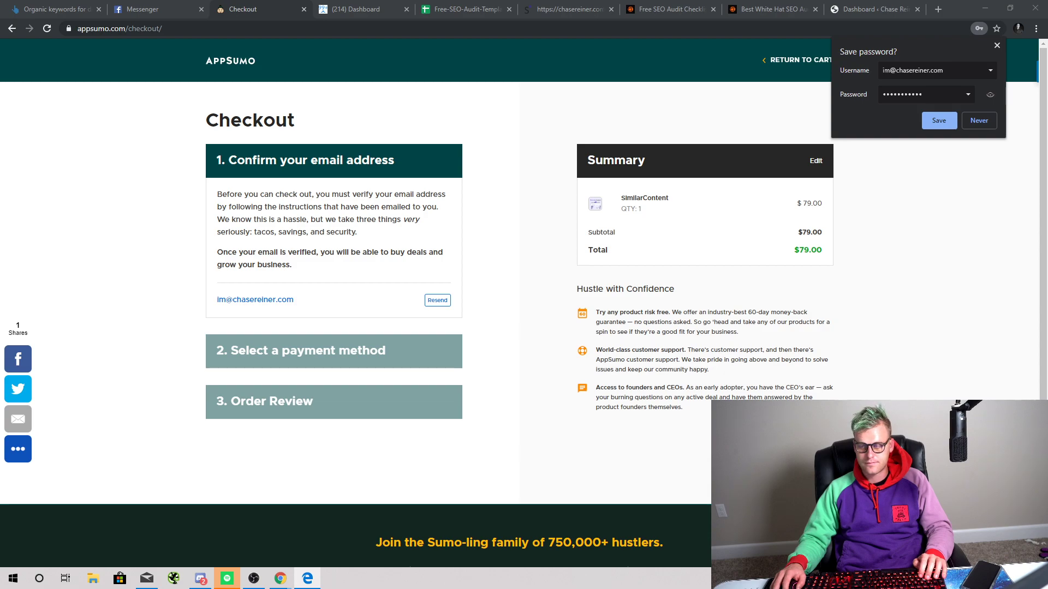
click(437, 300)
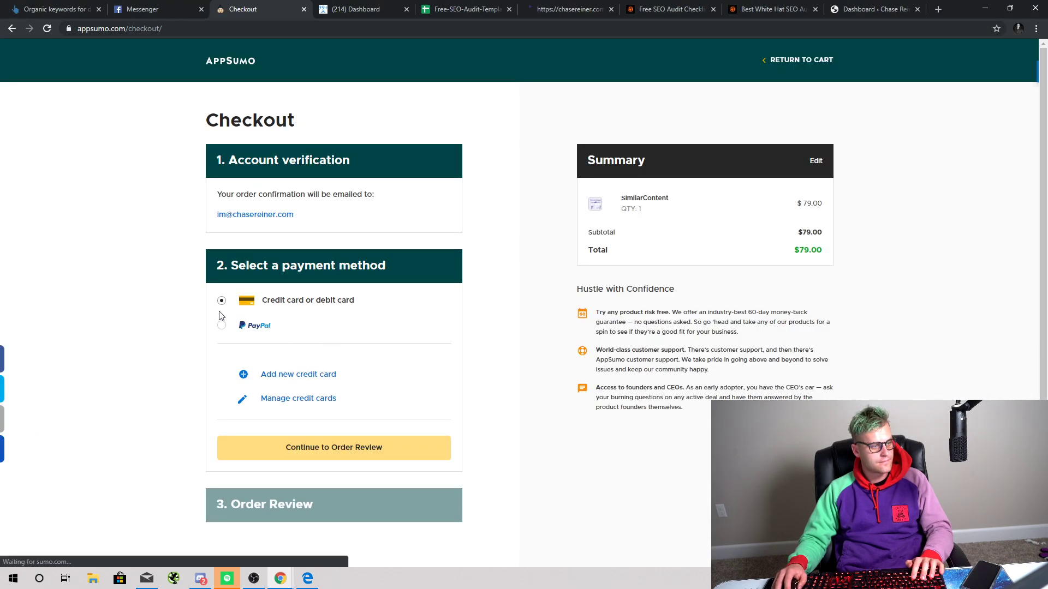
Step: Pay the $79.00 SimilarContent order with PayPal, logging in and confirming the payment
click(223, 325)
click(359, 403)
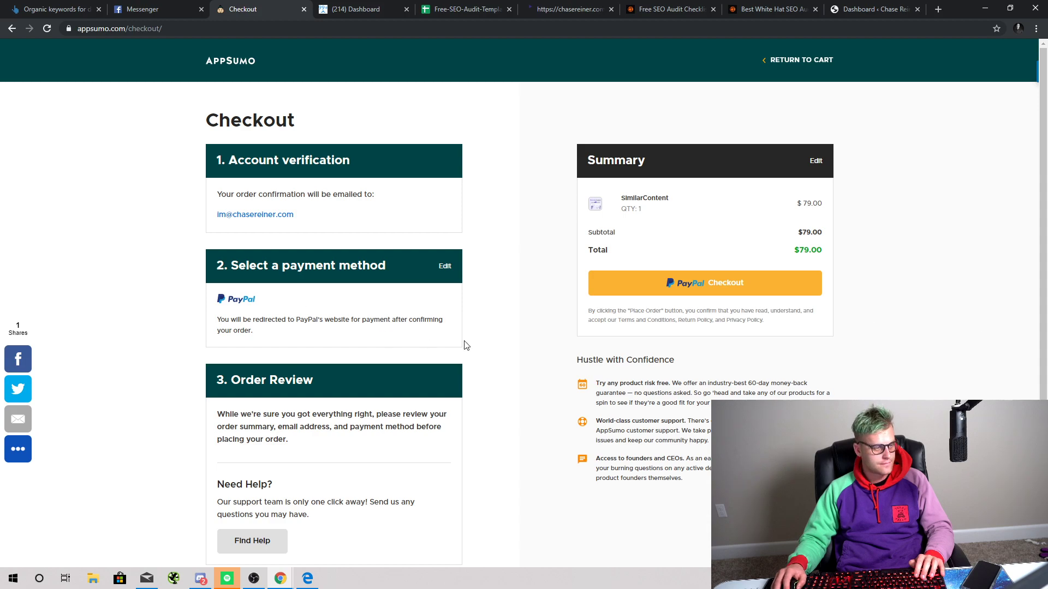
click(709, 296)
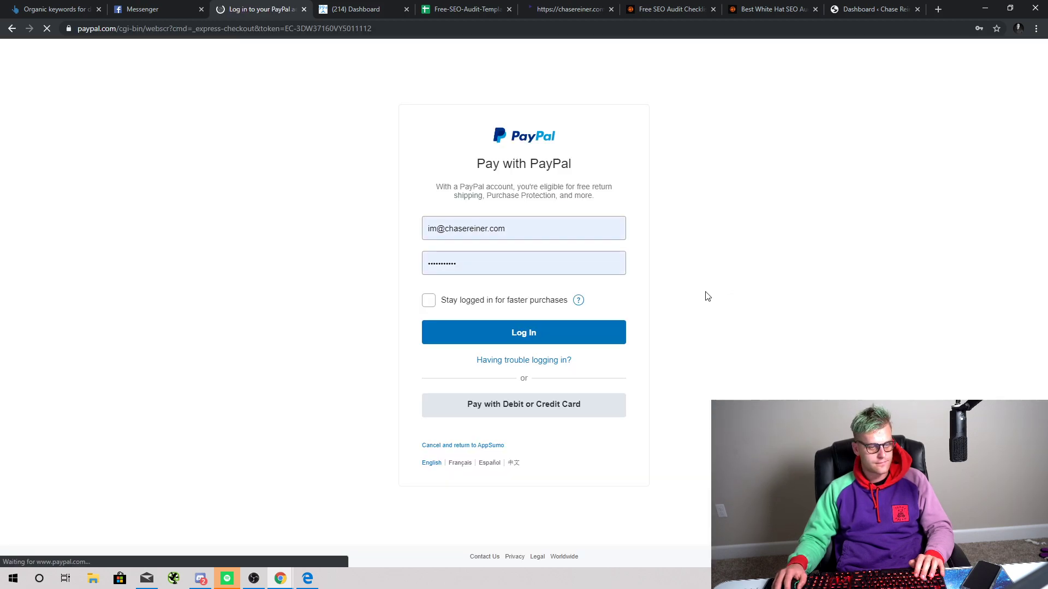
click(553, 340)
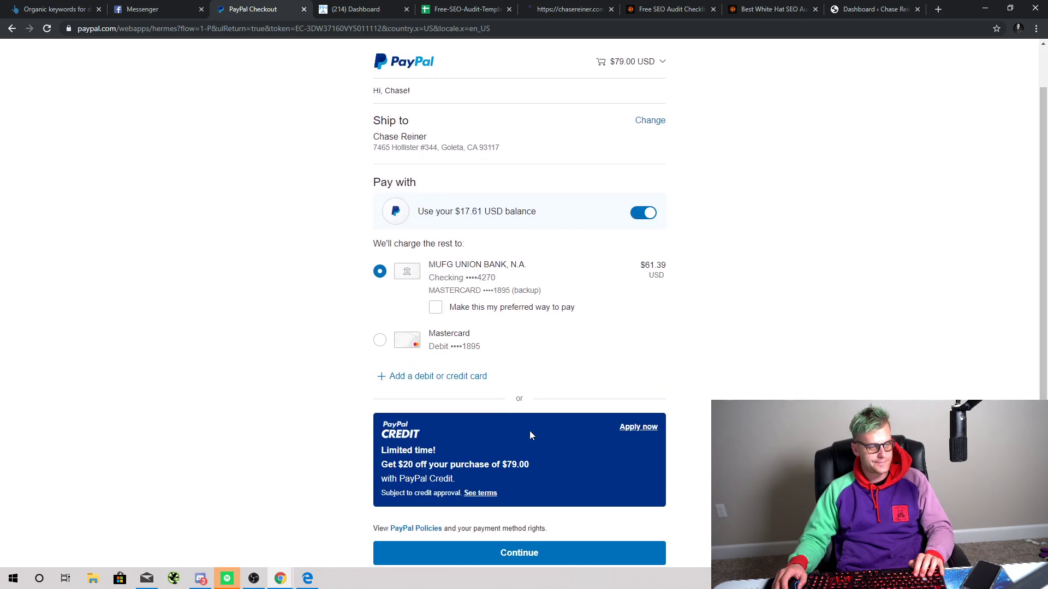
scroll(530, 430, down, 2)
click(513, 474)
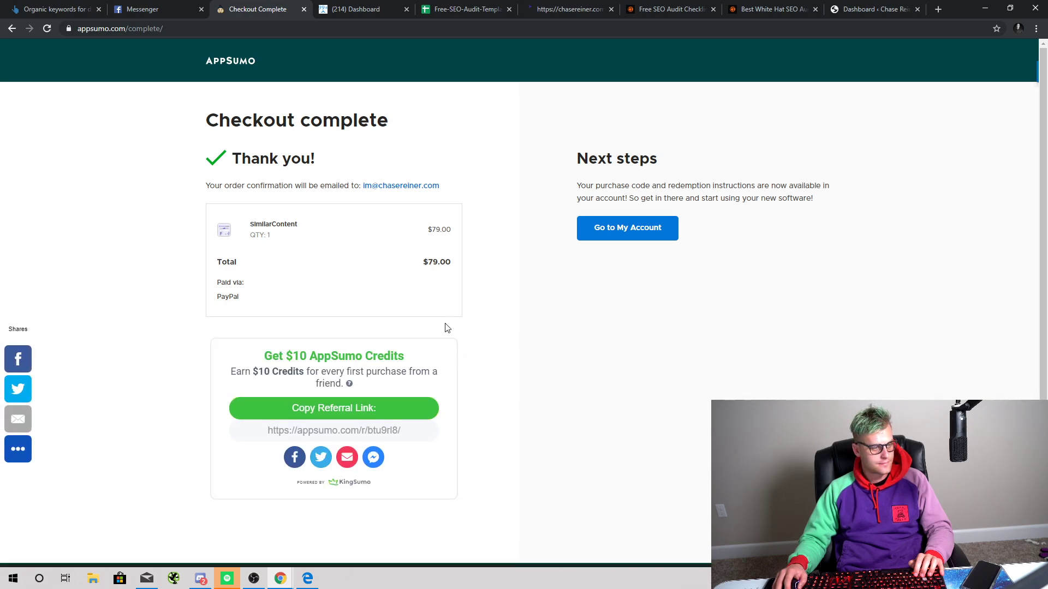
Step: Open the SimilarContent redemption instructions from My Account's My Products list
scroll(407, 386, down, 1)
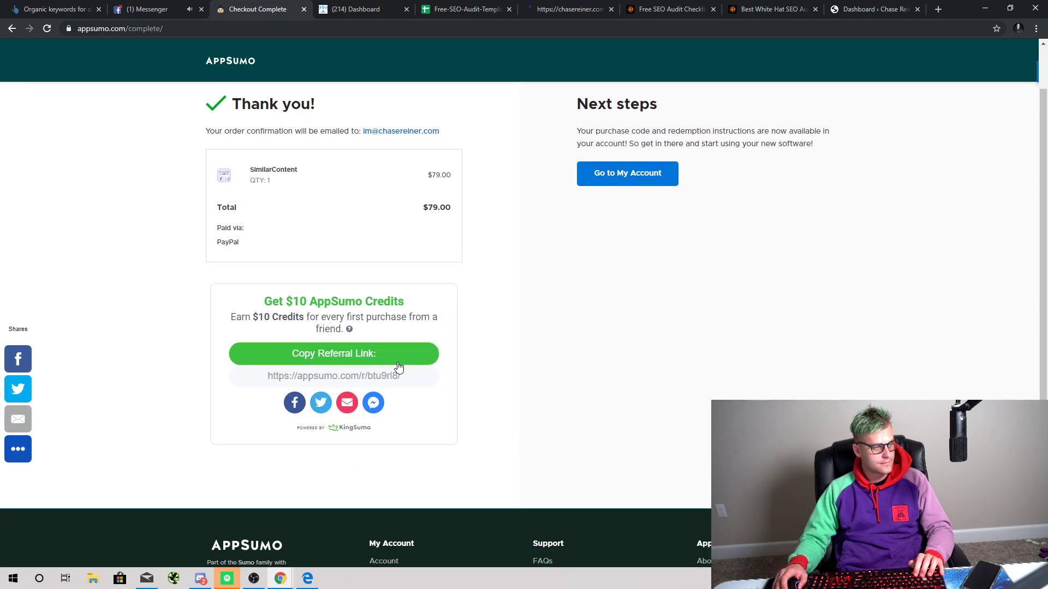
scroll(398, 366, up, 1)
click(669, 227)
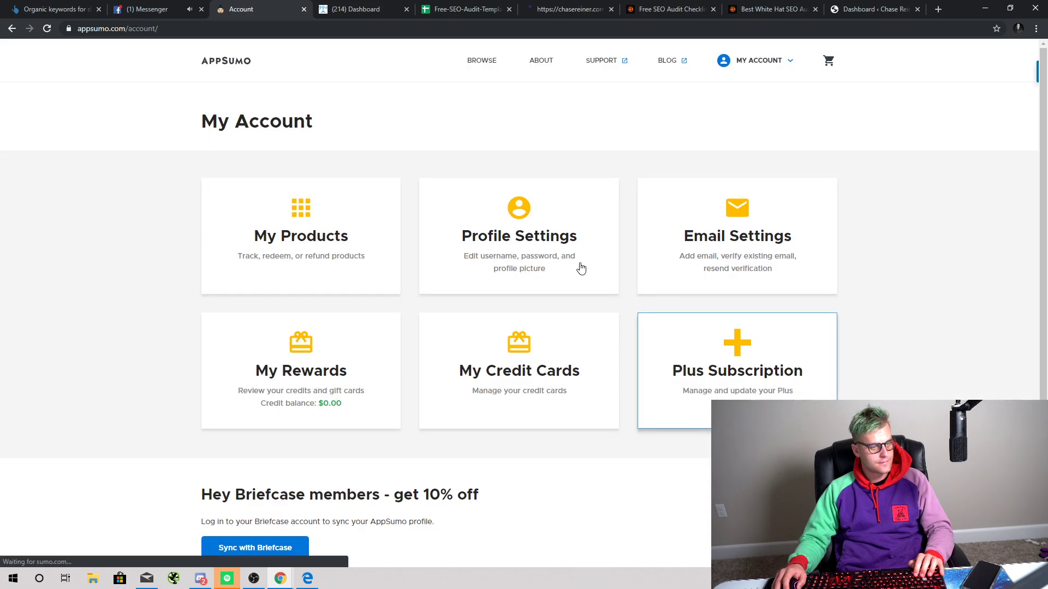
scroll(358, 199, down, 3)
click(304, 142)
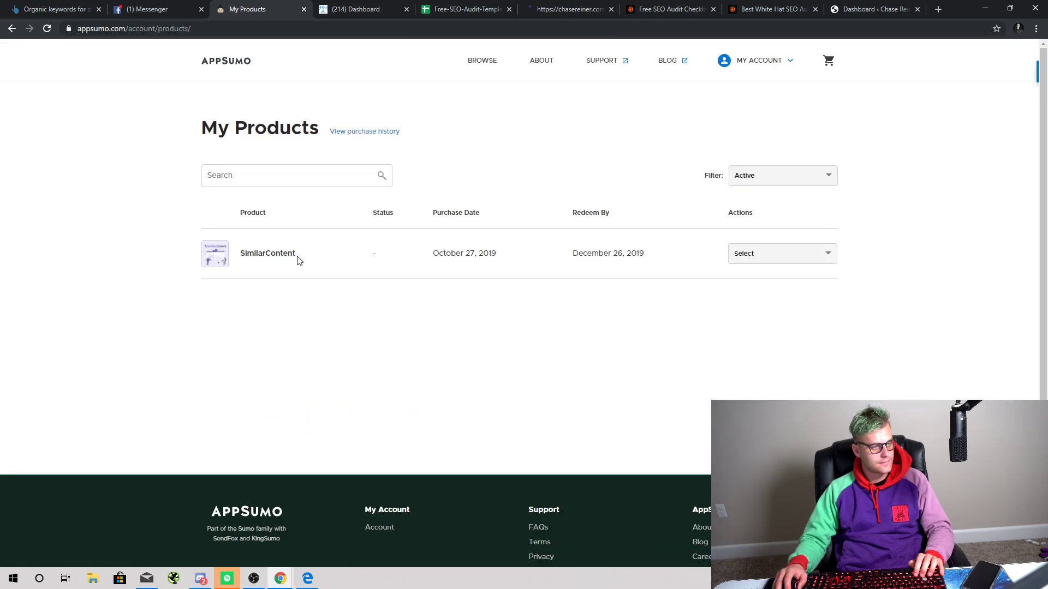
click(765, 256)
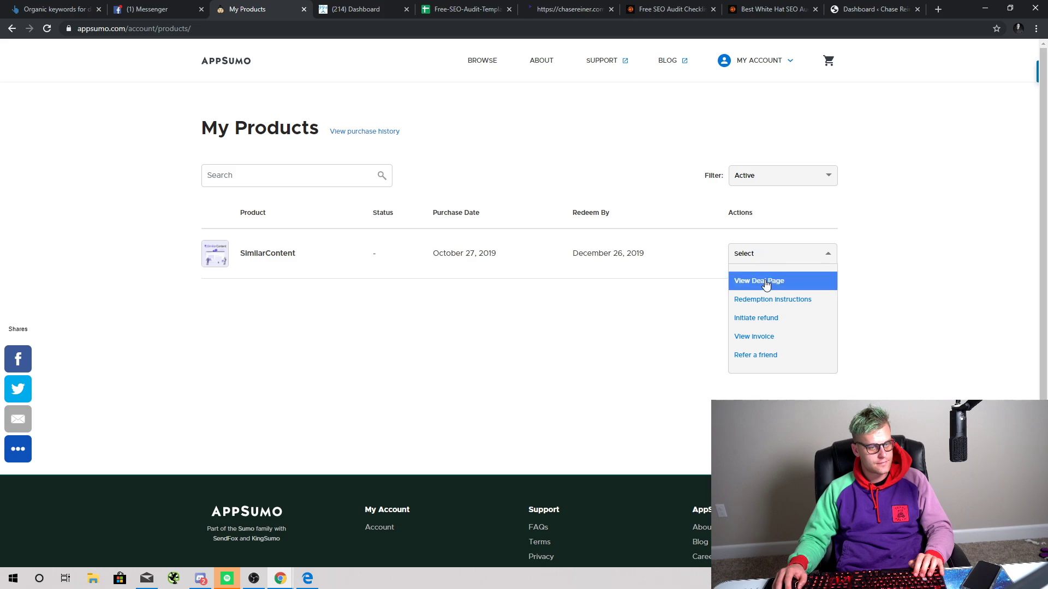
click(787, 307)
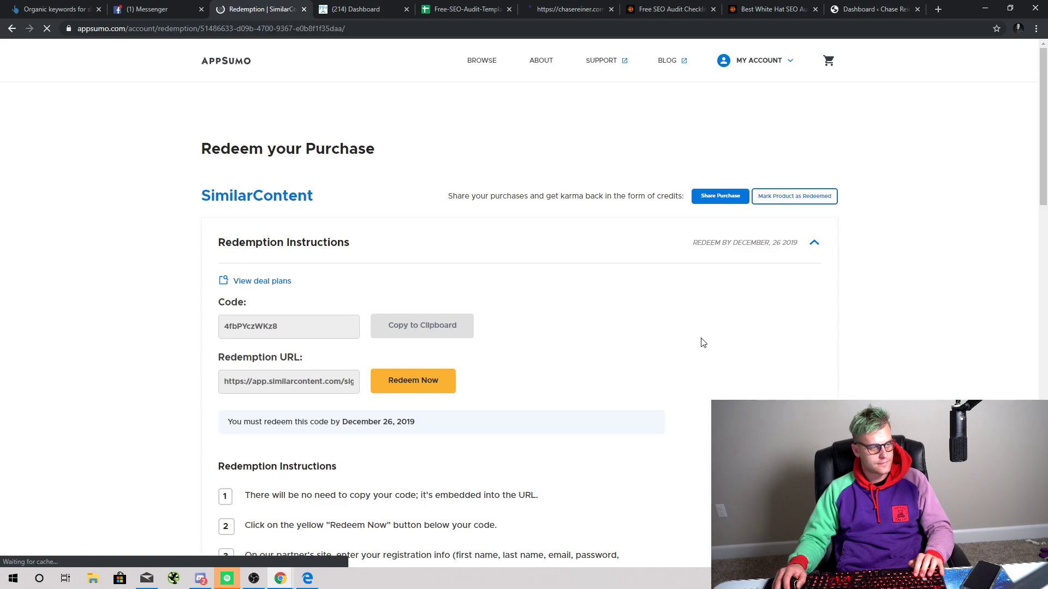
Step: Copy the redemption code to the clipboard and start redeeming it on SimilarContent
scroll(350, 279, down, 1)
double_click(327, 271)
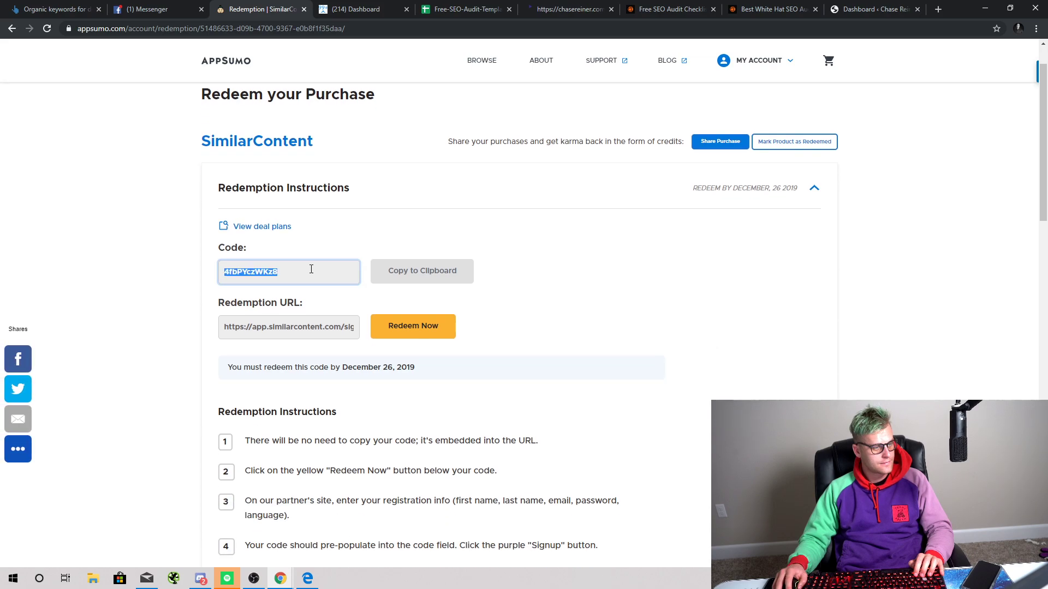
click(418, 278)
scroll(448, 309, down, 3)
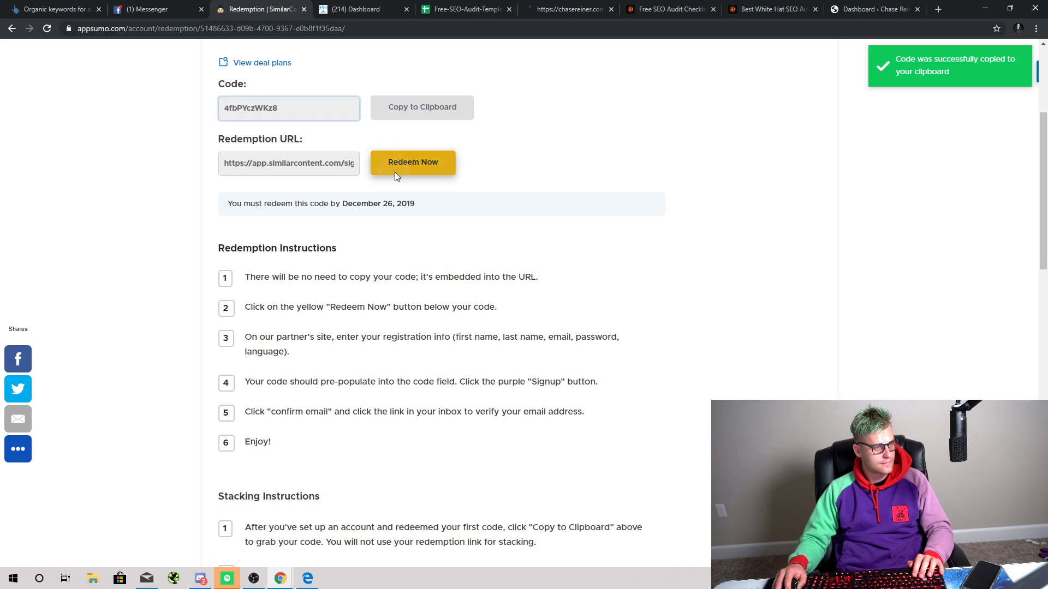
click(395, 171)
Step: Submit the SimilarContent signup form with first and last name, e-mail, password, and robot check
click(422, 146)
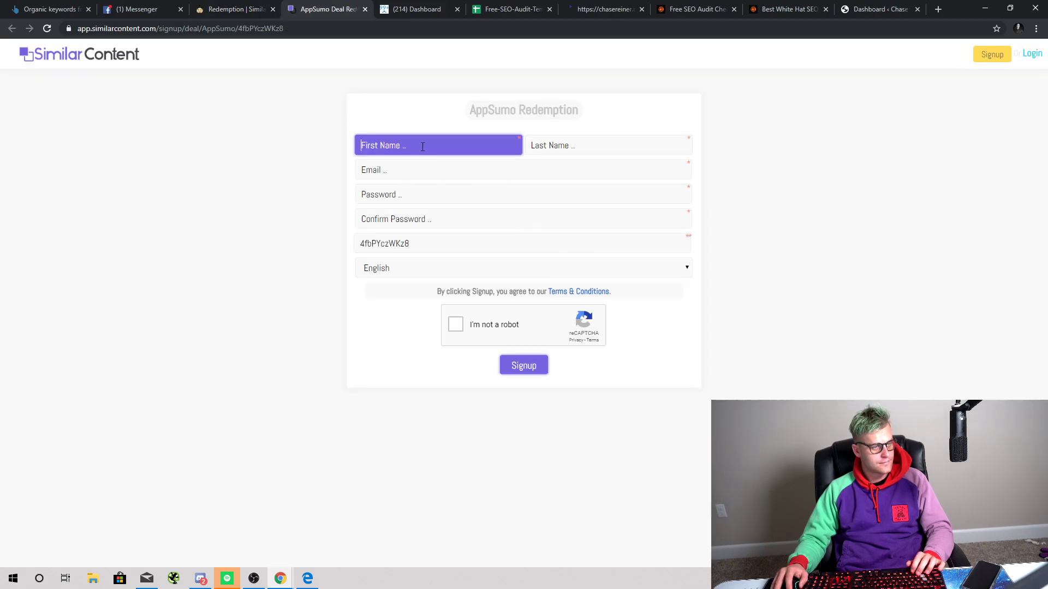
text(Chase)
key(Tab)
text(Reiner)
key(Tab)
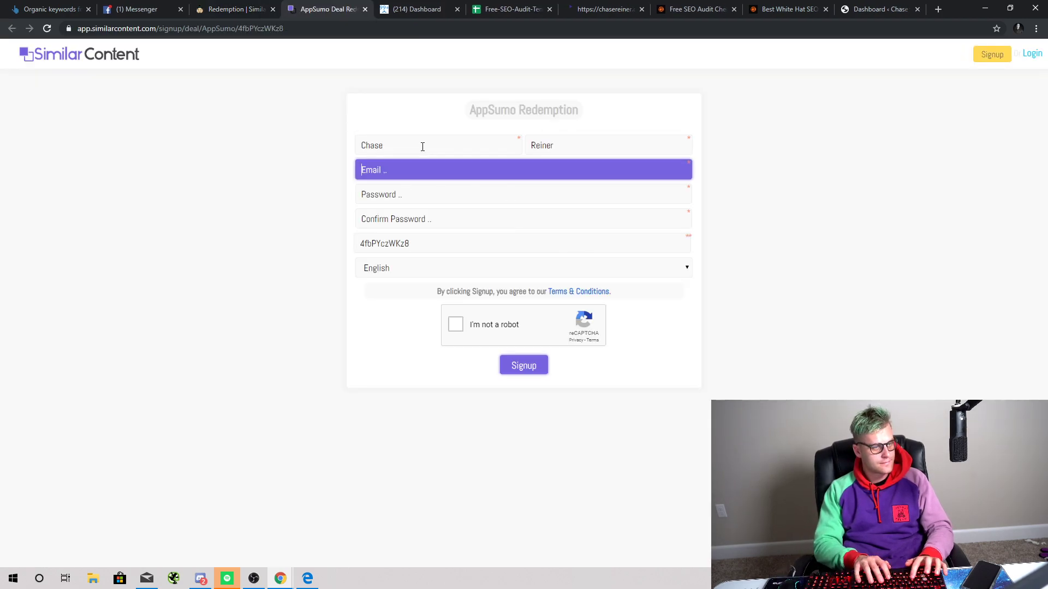
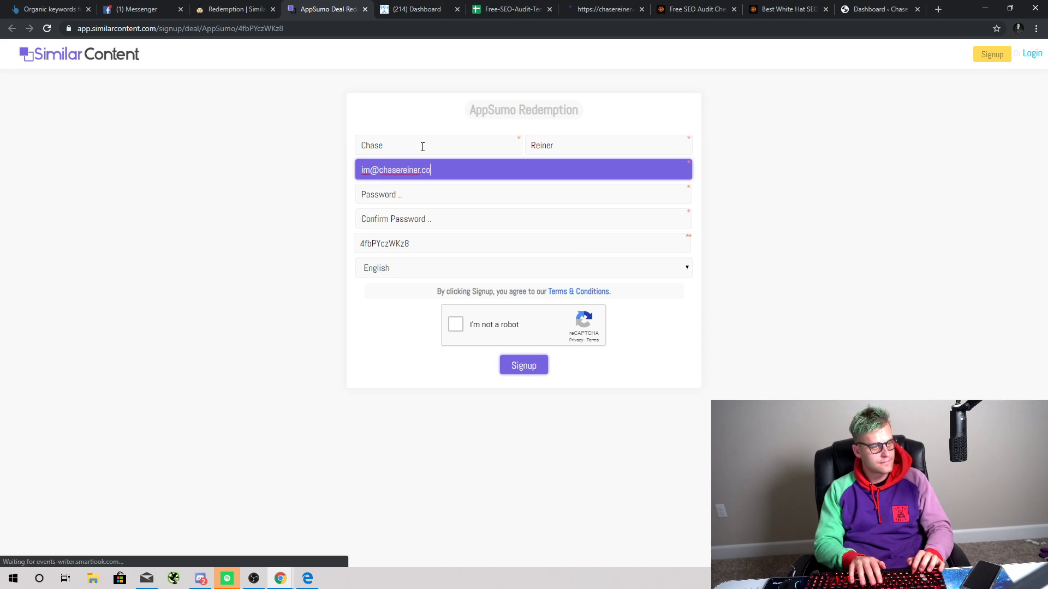
key(Tab)
text(•••••••••••)
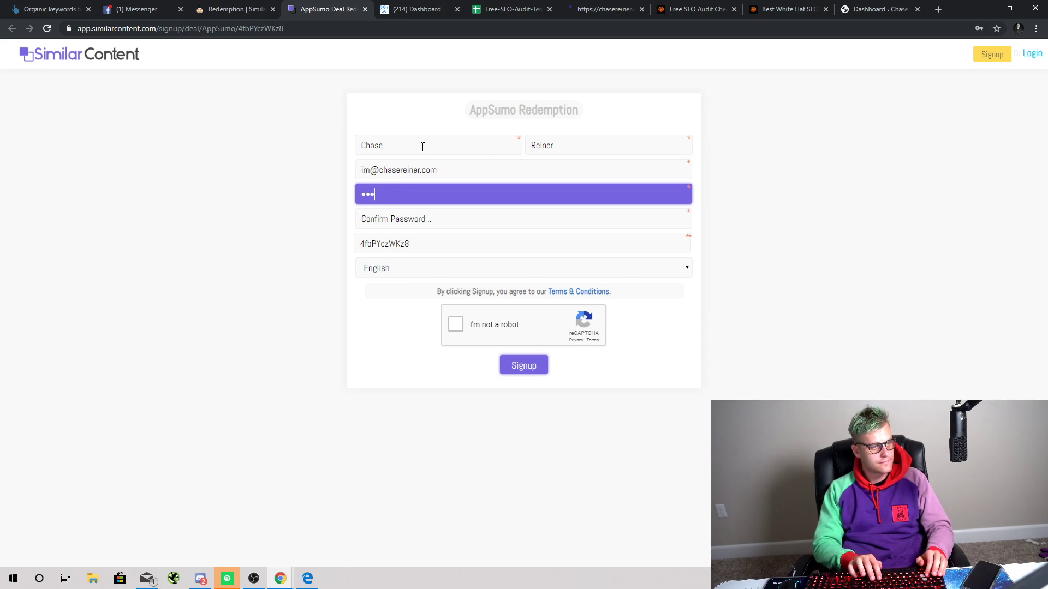
key(Tab)
text(•••••••••••)
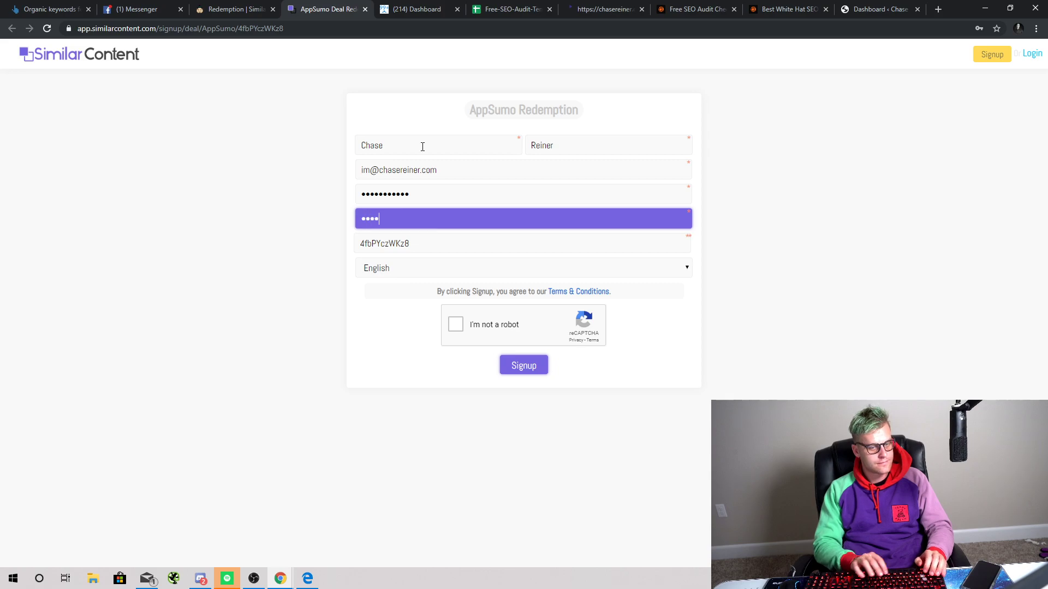
key(Tab)
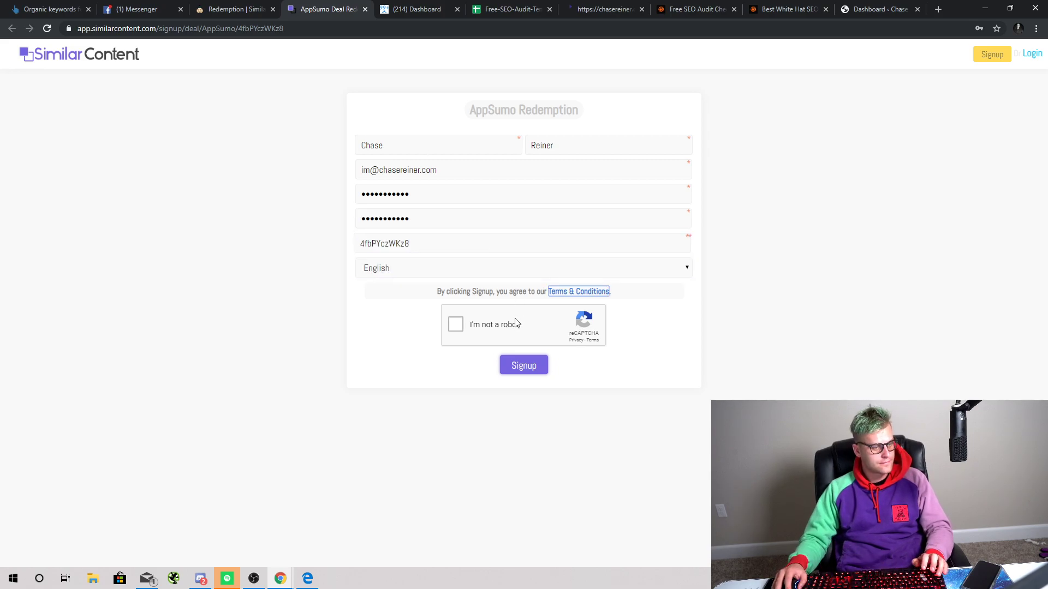
click(456, 324)
click(525, 367)
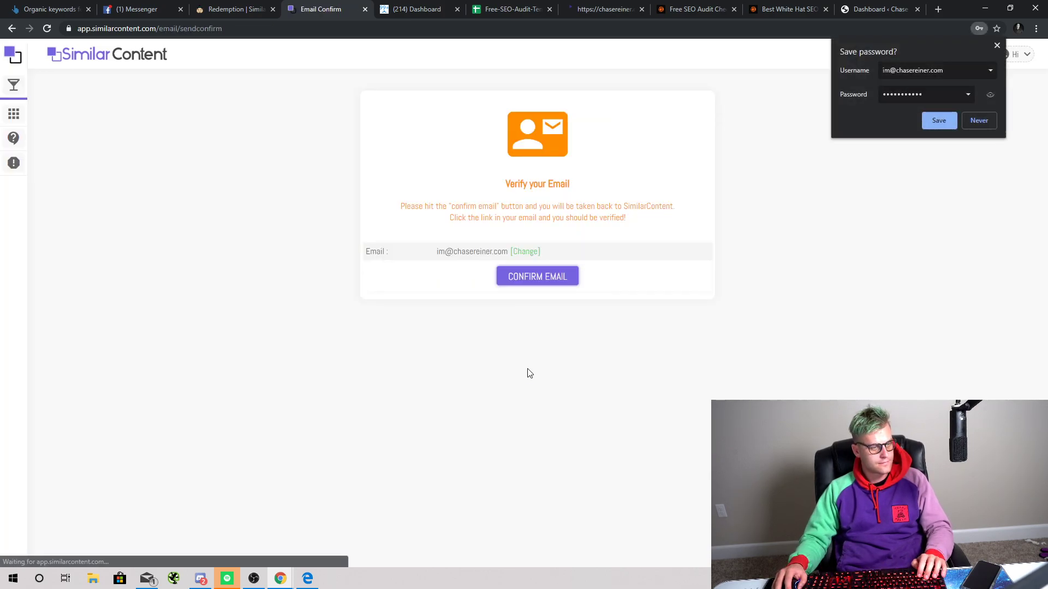
Step: Request the confirmation e-mail and follow its link to verify the account
click(564, 277)
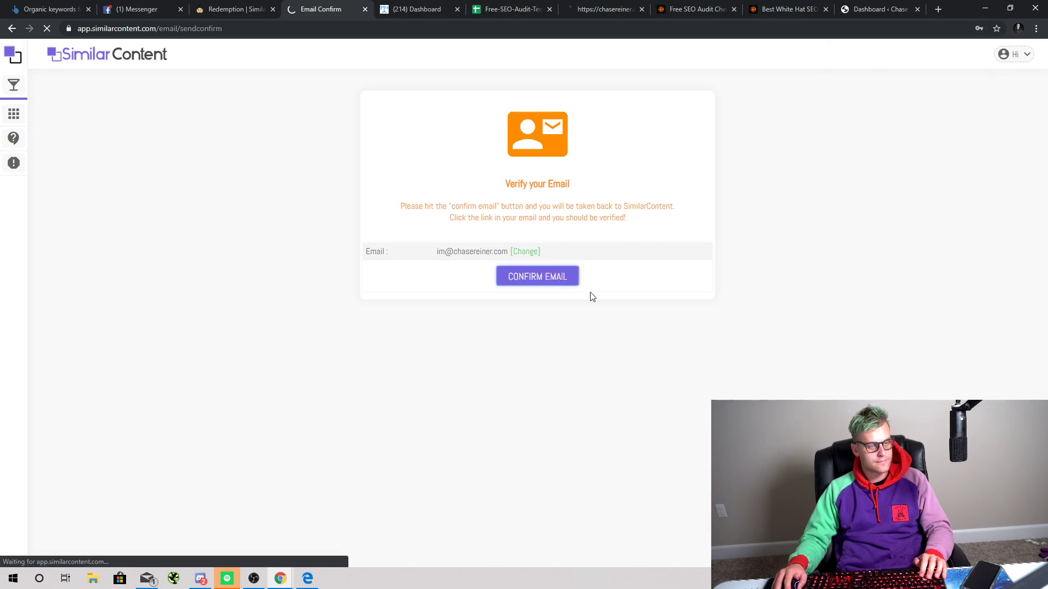
key(alt+Tab)
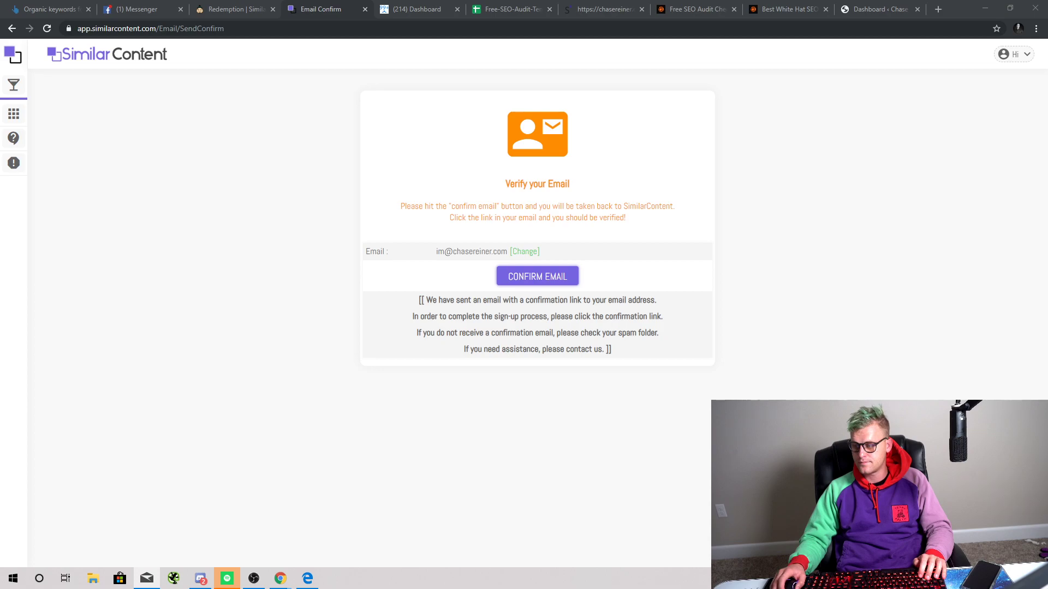
key(alt+Tab)
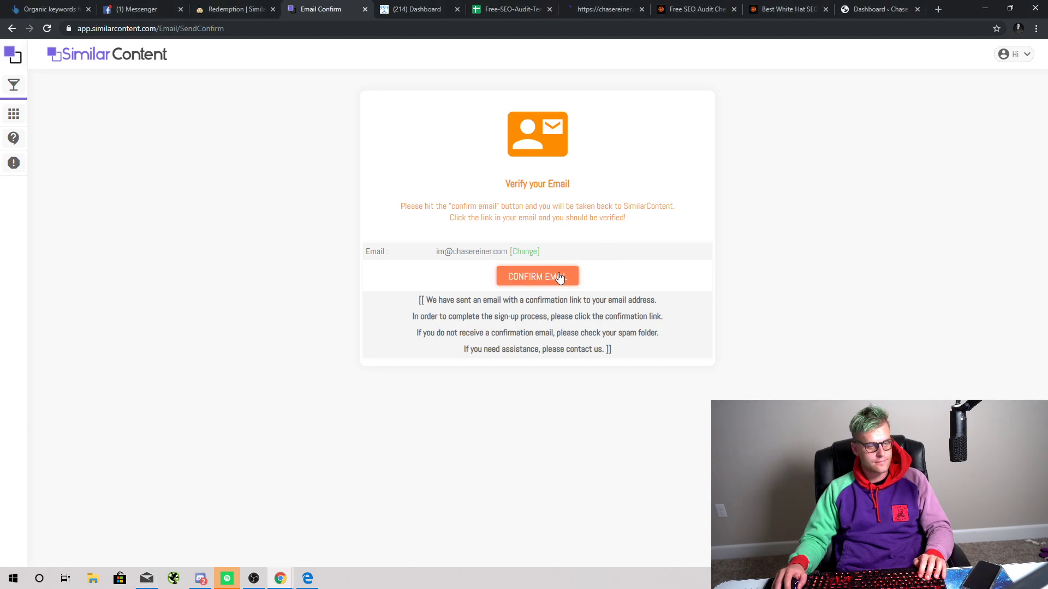
key(alt+Tab)
key(alt+Tab)
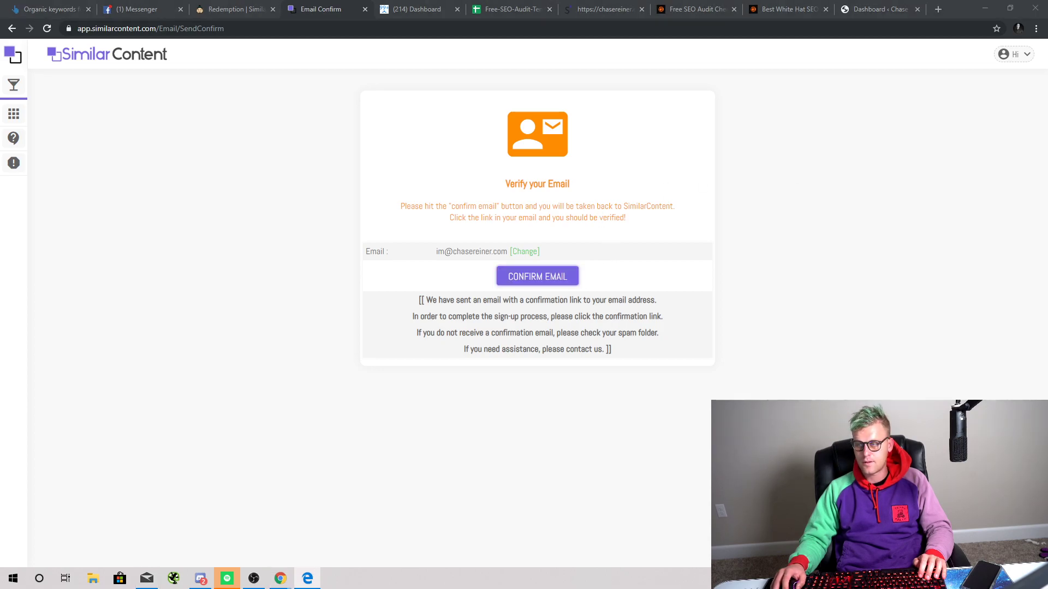
click(537, 277)
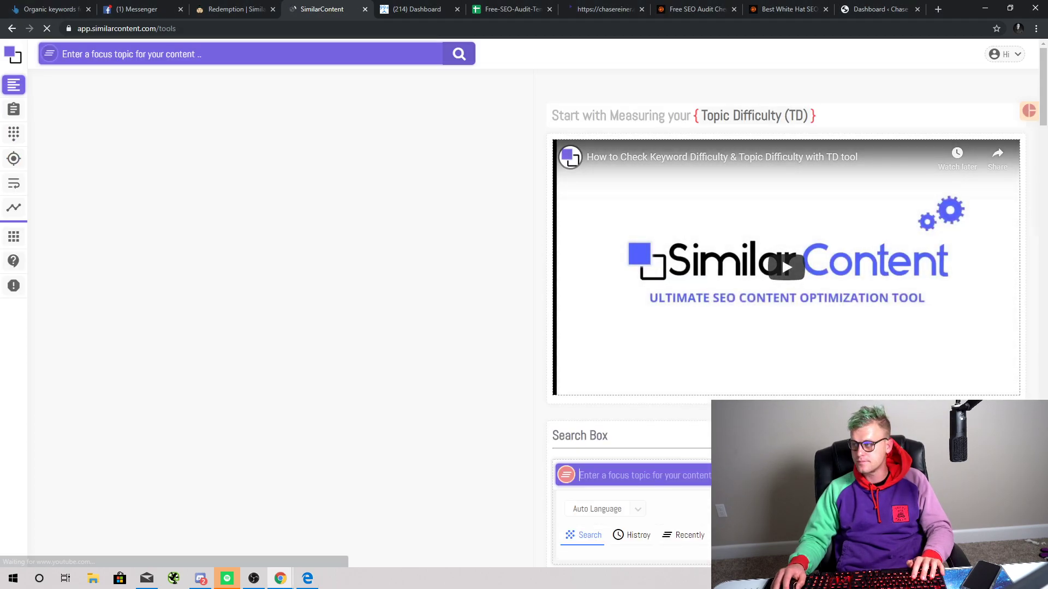
key(alt+Tab)
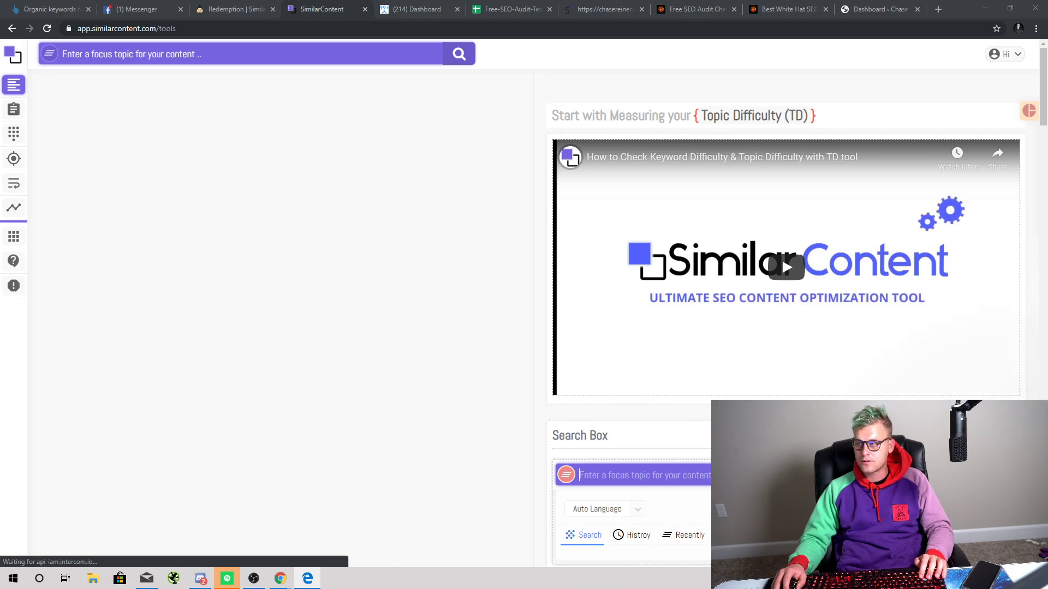
key(alt+Tab)
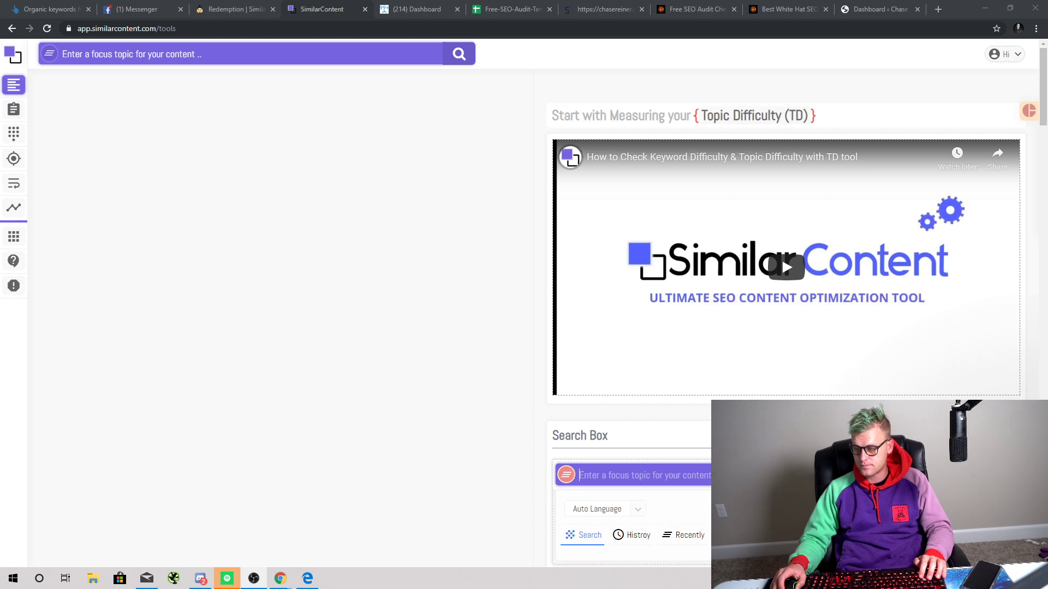
key(alt+Tab)
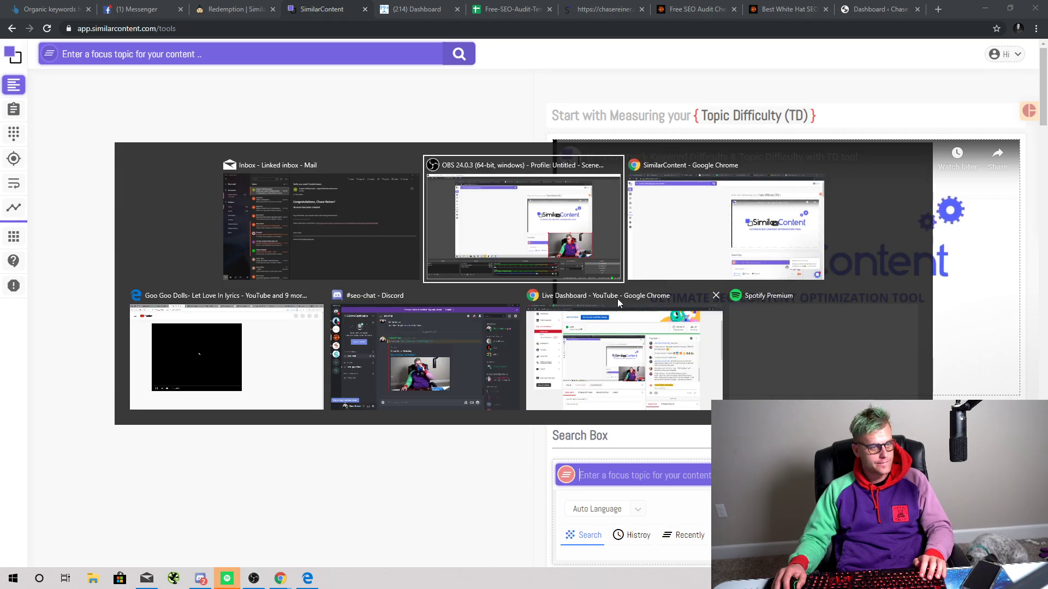
click(782, 257)
key(alt+Tab)
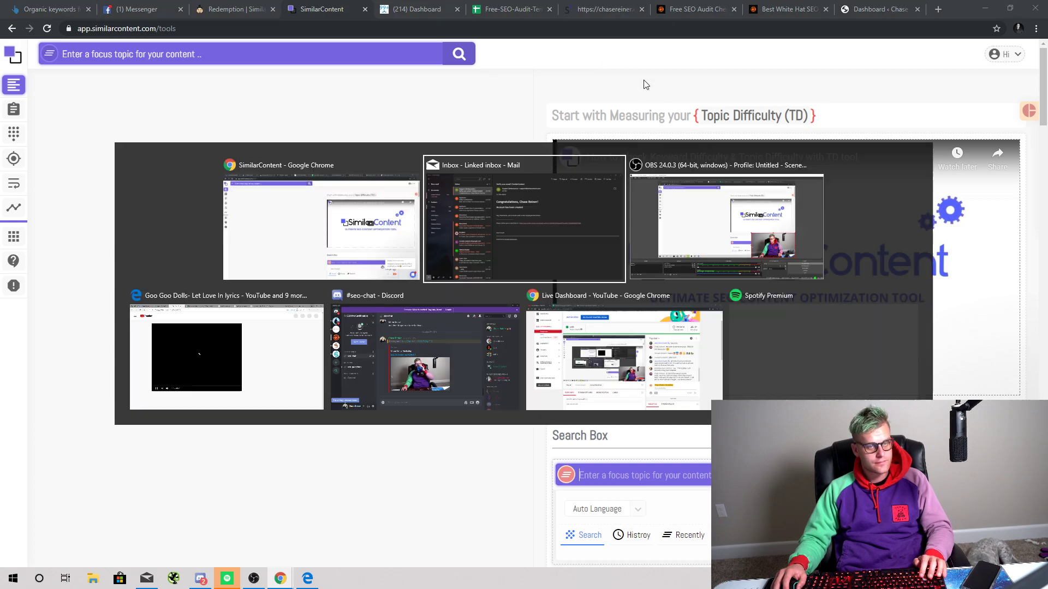
click(682, 374)
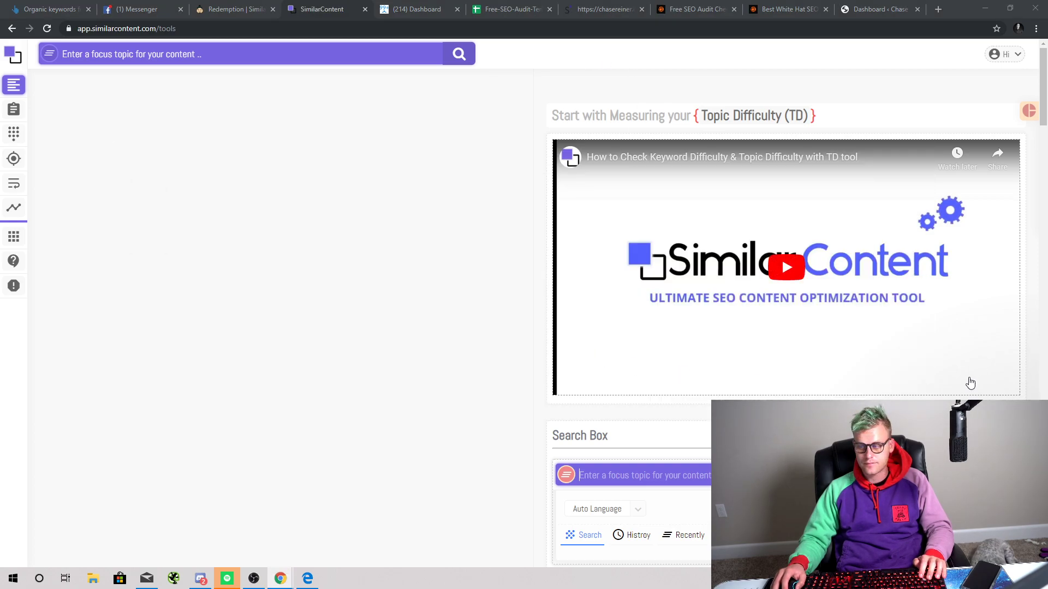
click(417, 255)
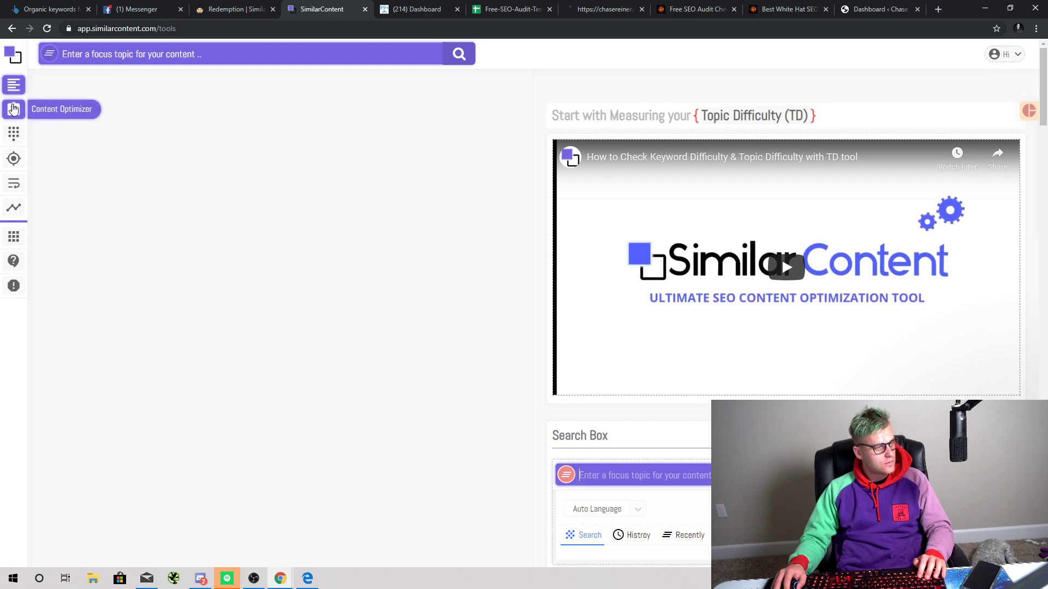
click(11, 108)
click(17, 88)
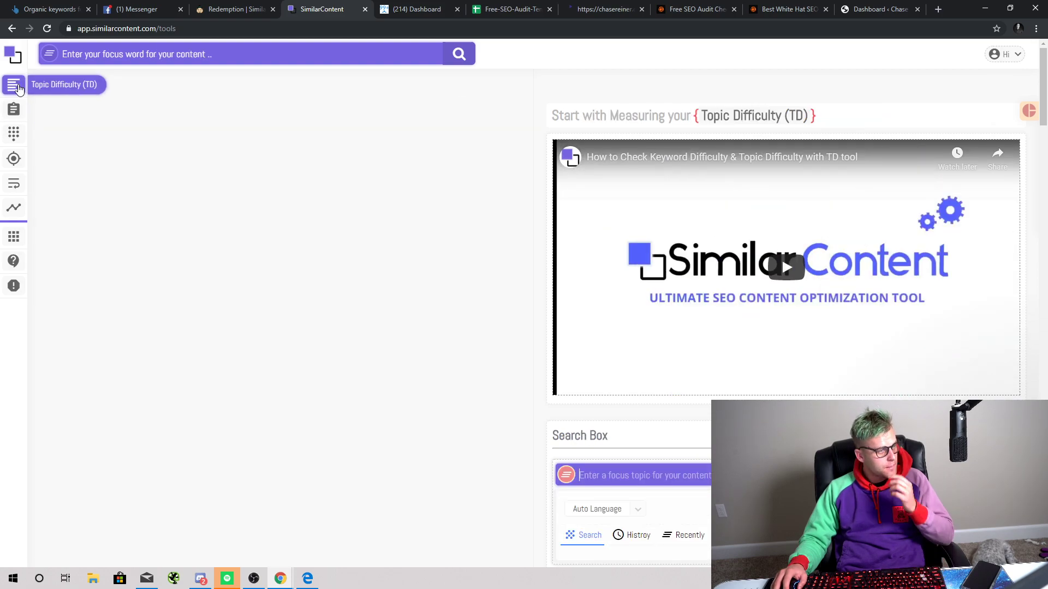
click(508, 9)
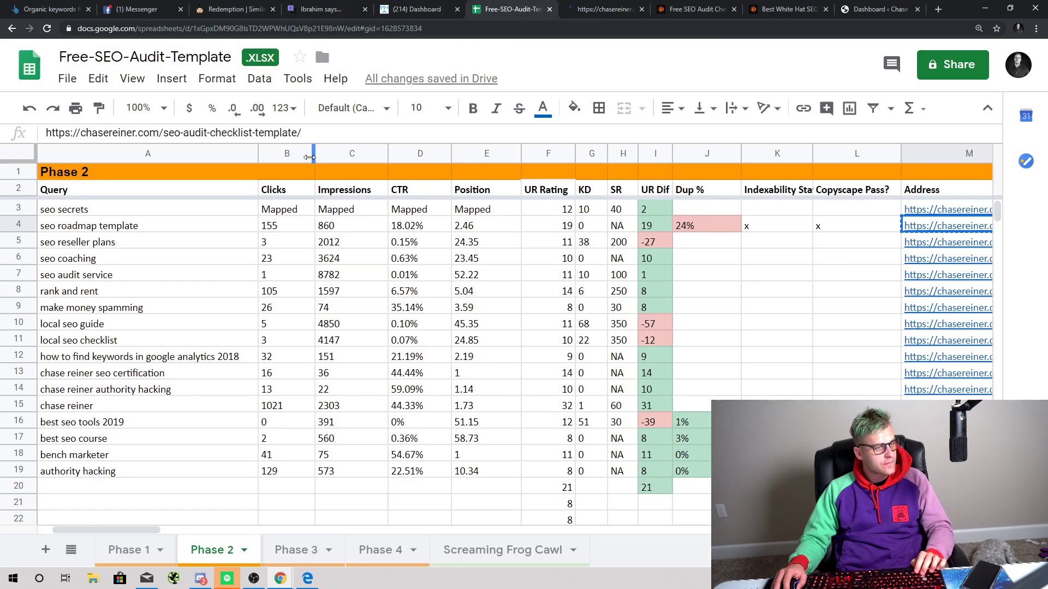
click(706, 228)
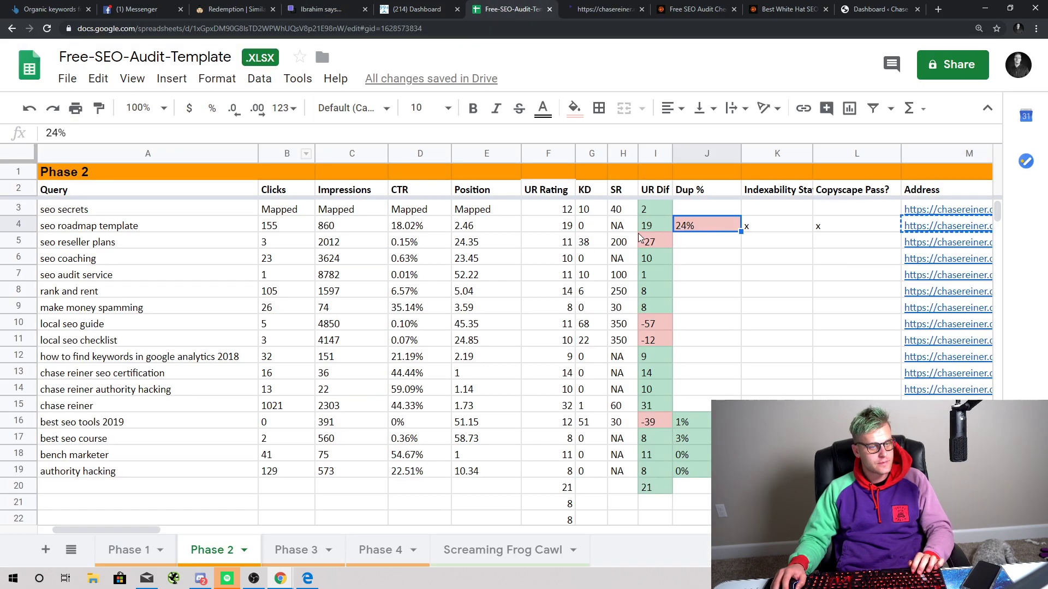
click(147, 221)
key(ctrl+c)
click(323, 10)
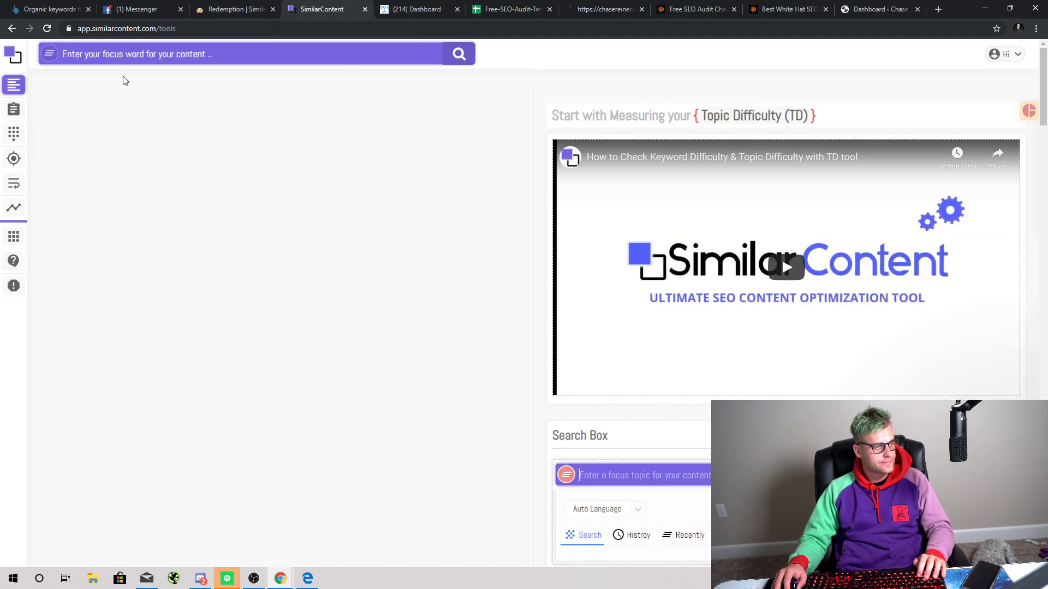
Step: Paste 'seo roadmap template' into the focus topic box and run the Topic Difficulty search
click(144, 57)
key(ctrl+v)
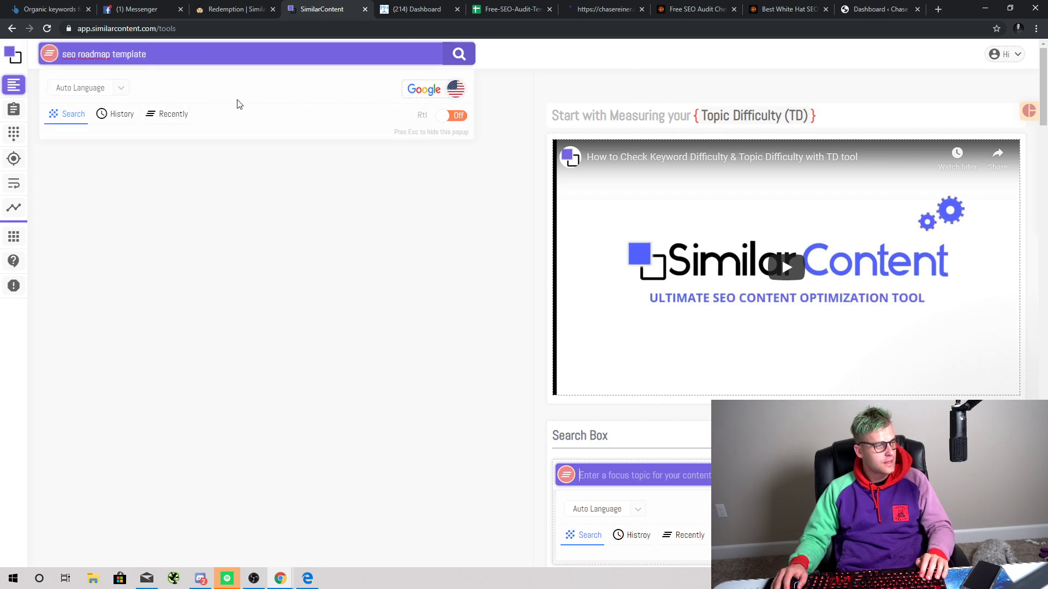
click(458, 54)
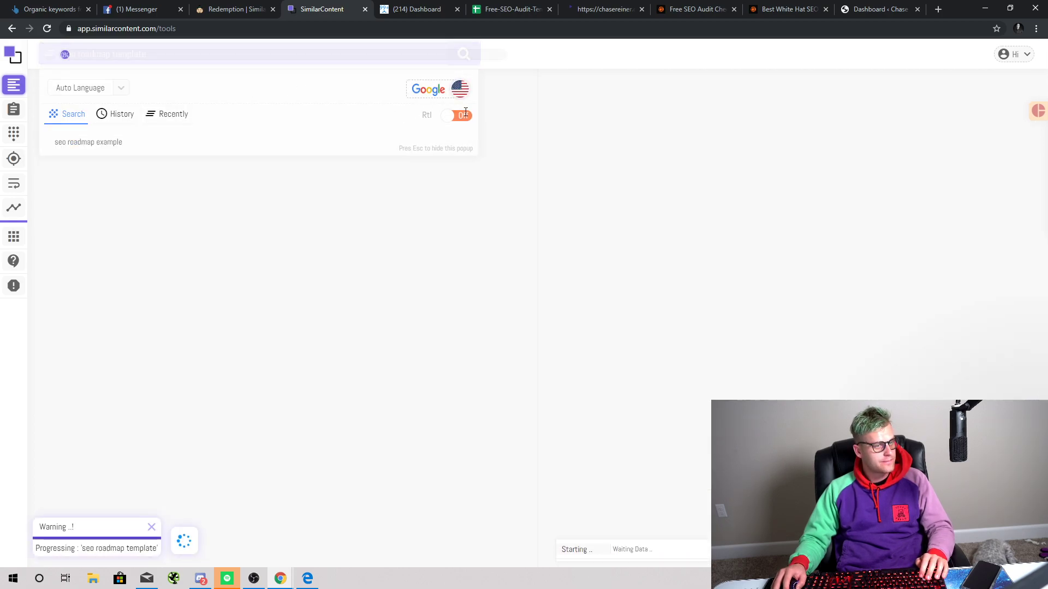
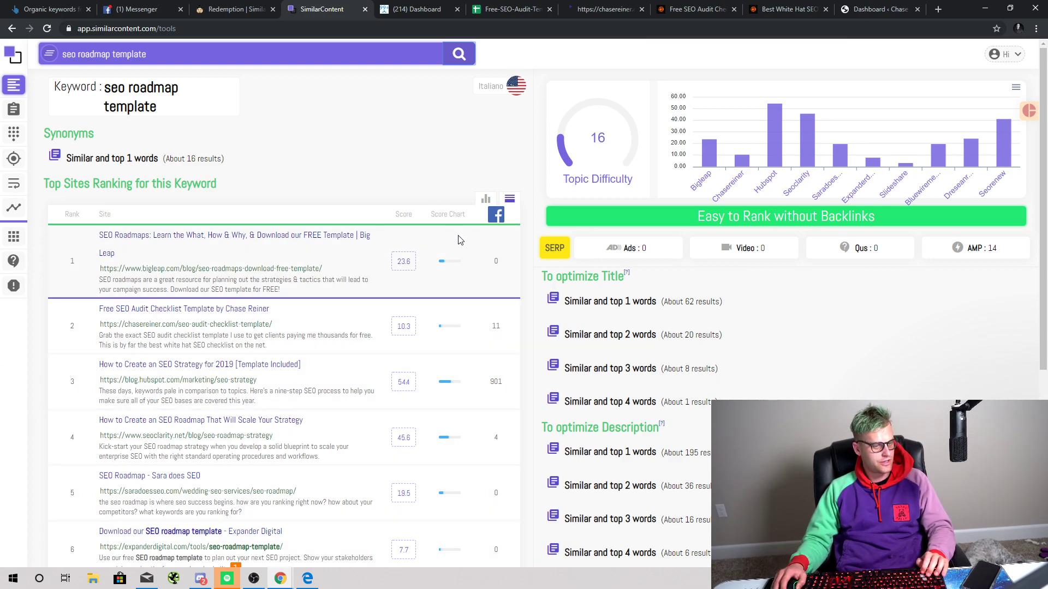
Step: Review the 'seo roadmap template' Topic Difficulty results, zooming the page in and back out
scroll(360, 240, down, 1)
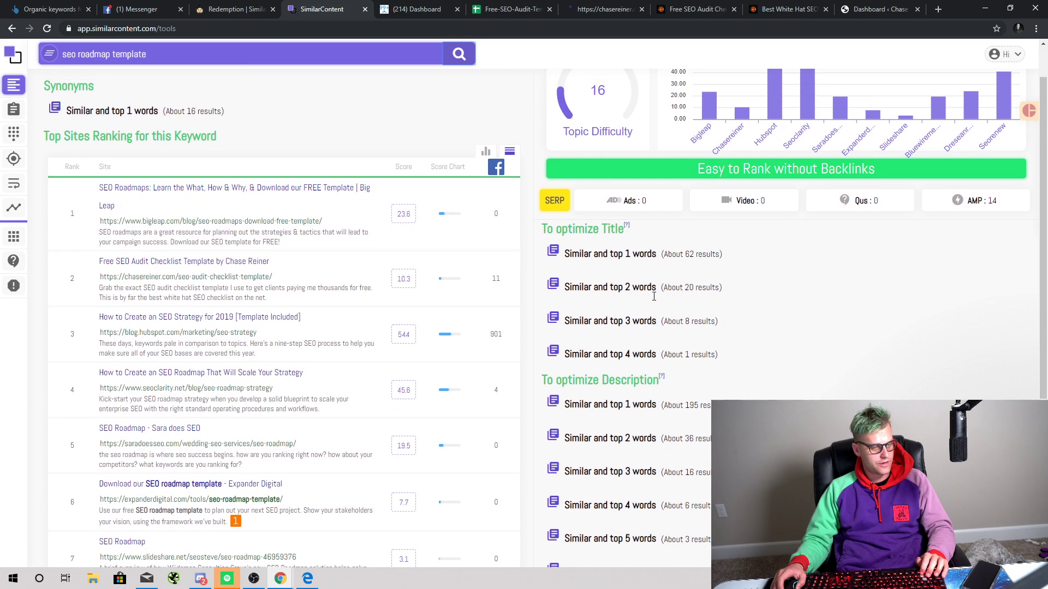
scroll(399, 303, up, 1)
scroll(399, 303, down, 3)
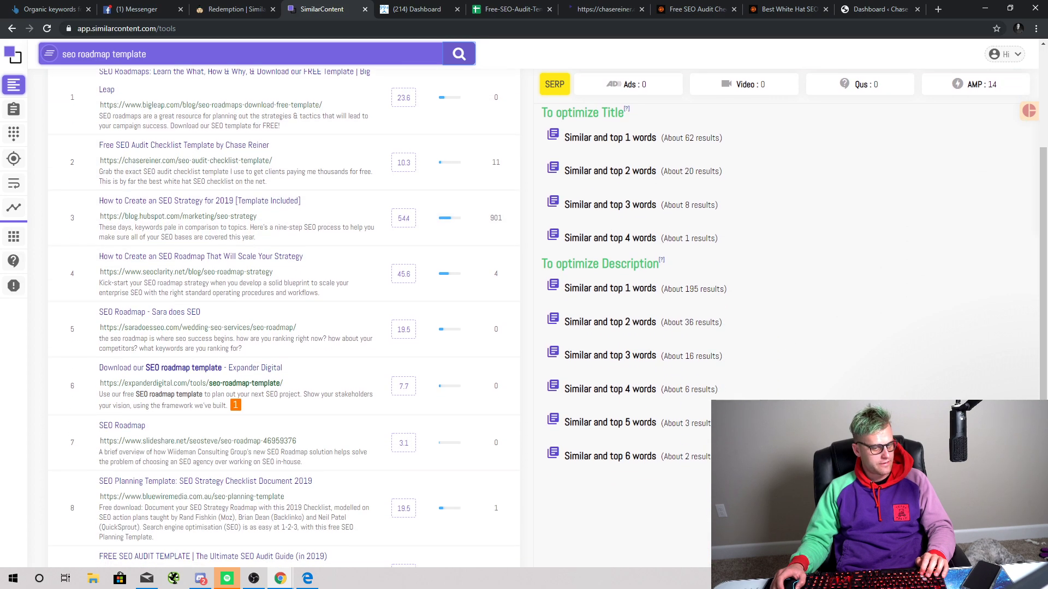
scroll(398, 273, up, 3)
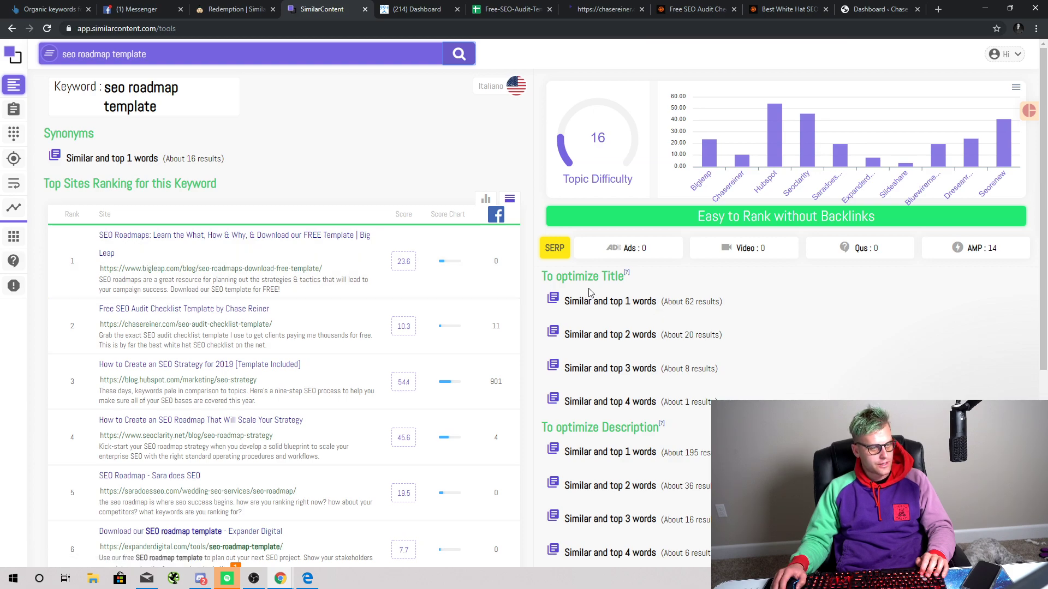
scroll(589, 293, down, 3)
scroll(519, 234, up, 3)
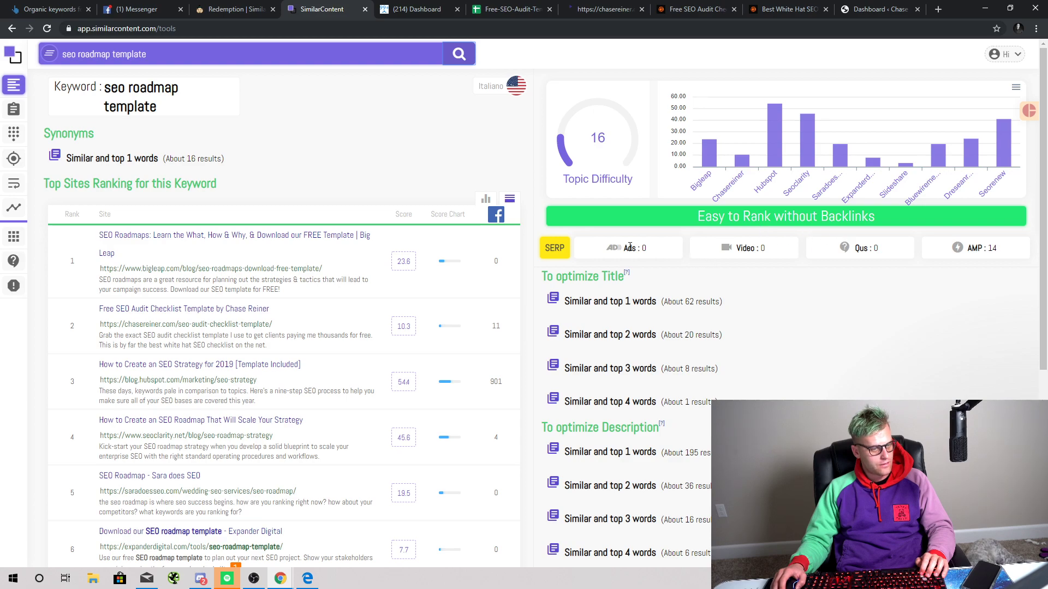
scroll(630, 247, down, 3)
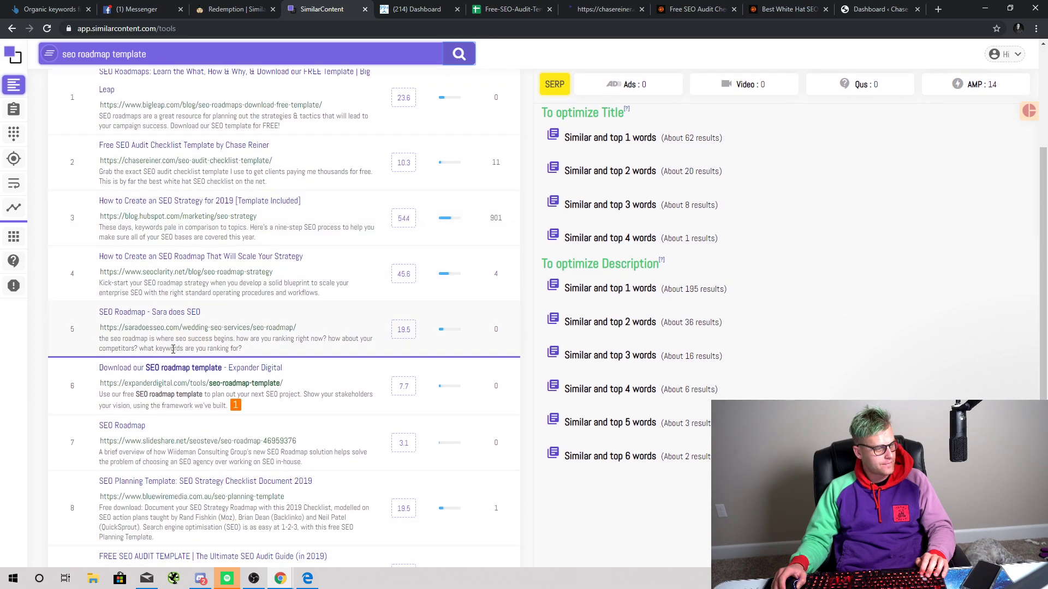
scroll(173, 349, up, 2)
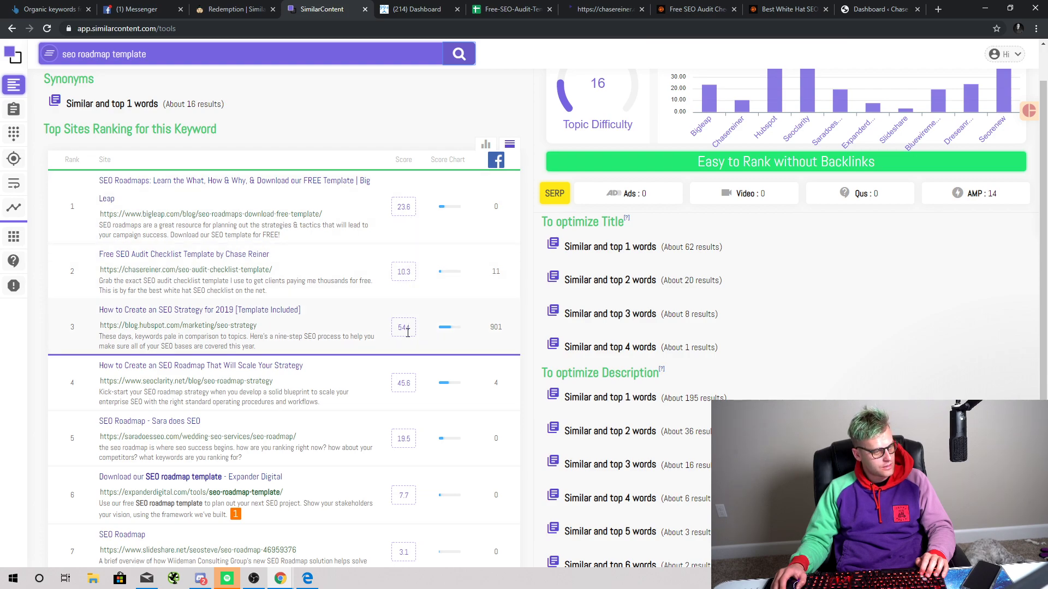
key(ctrl+plus)
key(ctrl+plus)
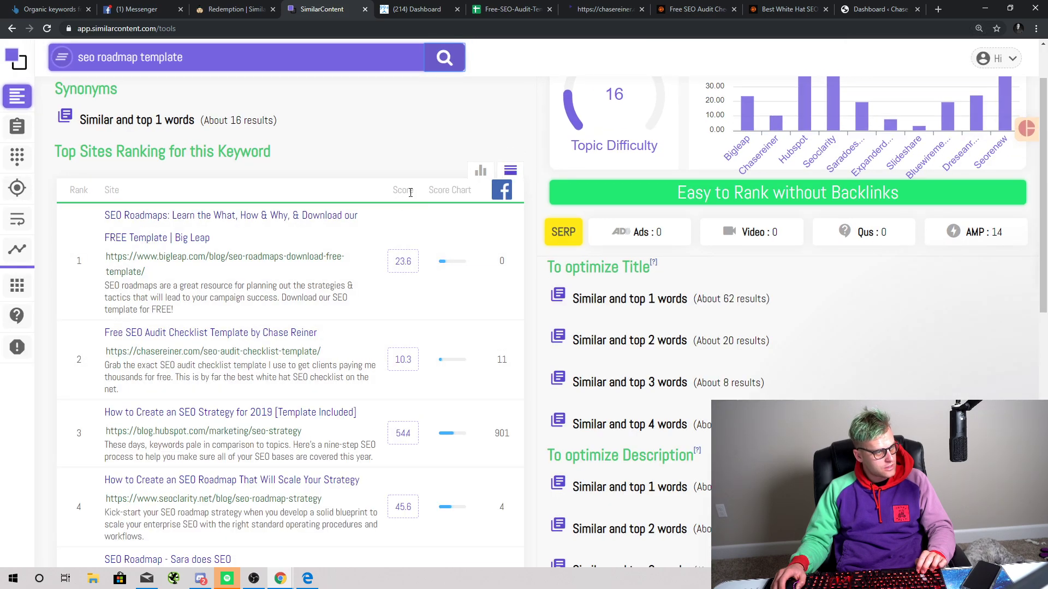
scroll(410, 196, down, 1)
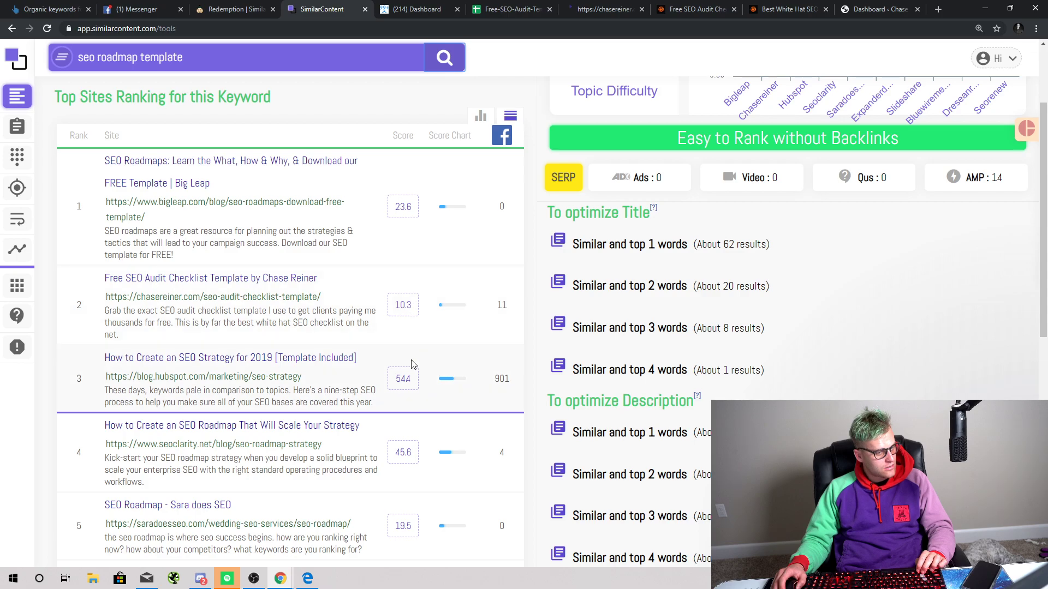
key(ctrl+plus)
key(ctrl+plus)
scroll(424, 357, down, 2)
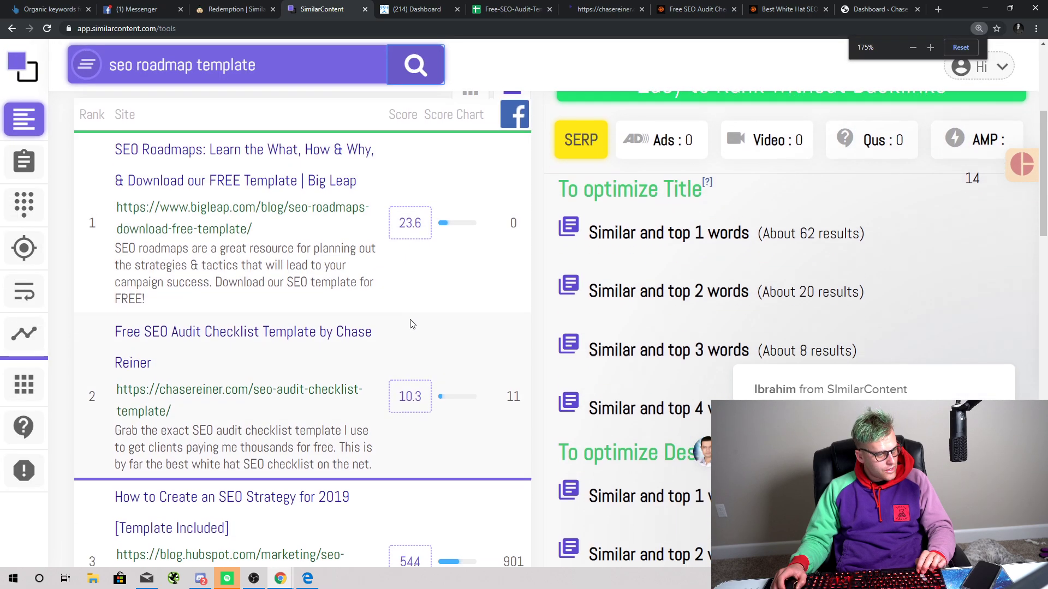
scroll(426, 357, down, 1)
scroll(424, 398, down, 2)
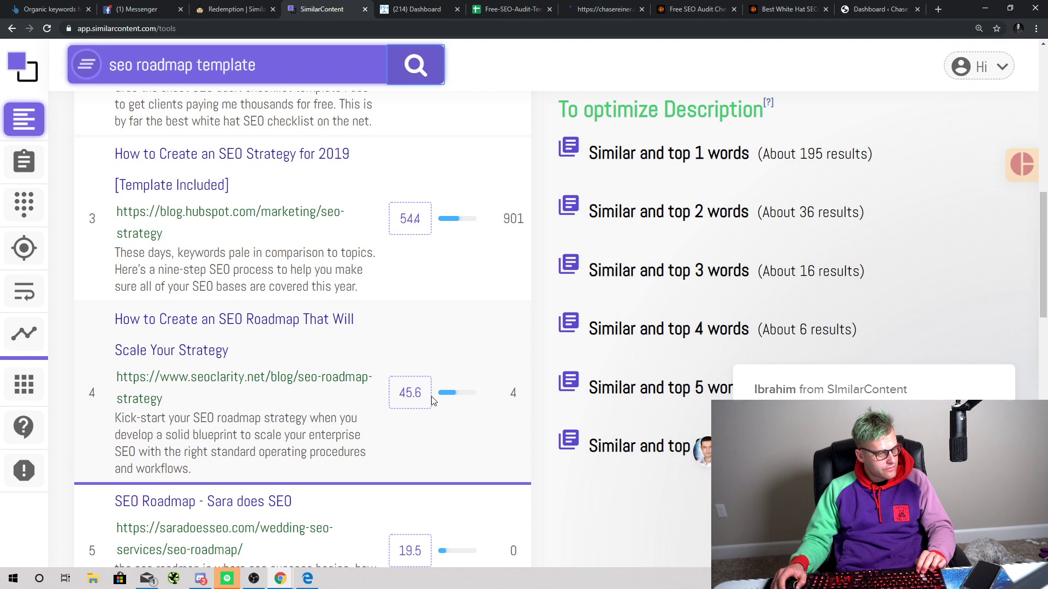
scroll(431, 349, up, 2)
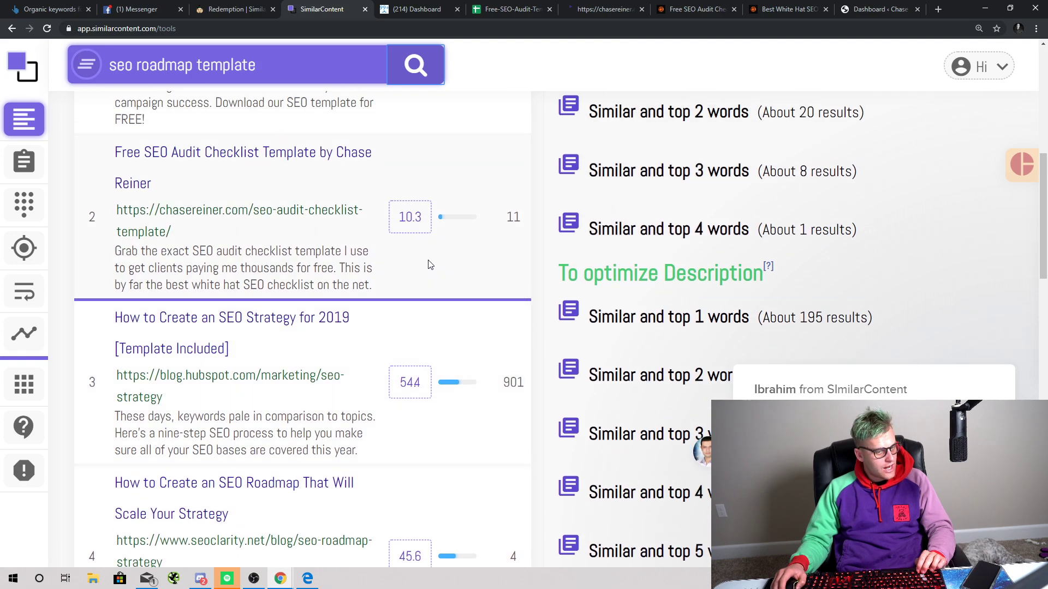
key(ctrl+minus)
scroll(428, 271, down, 2)
scroll(425, 288, down, 3)
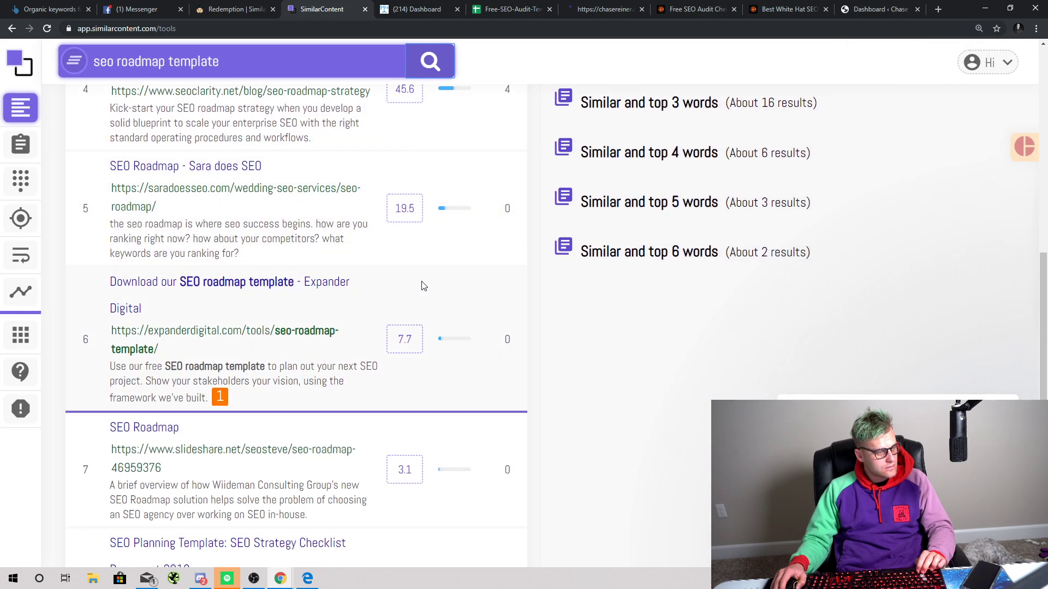
scroll(453, 336, down, 3)
scroll(452, 330, up, 14)
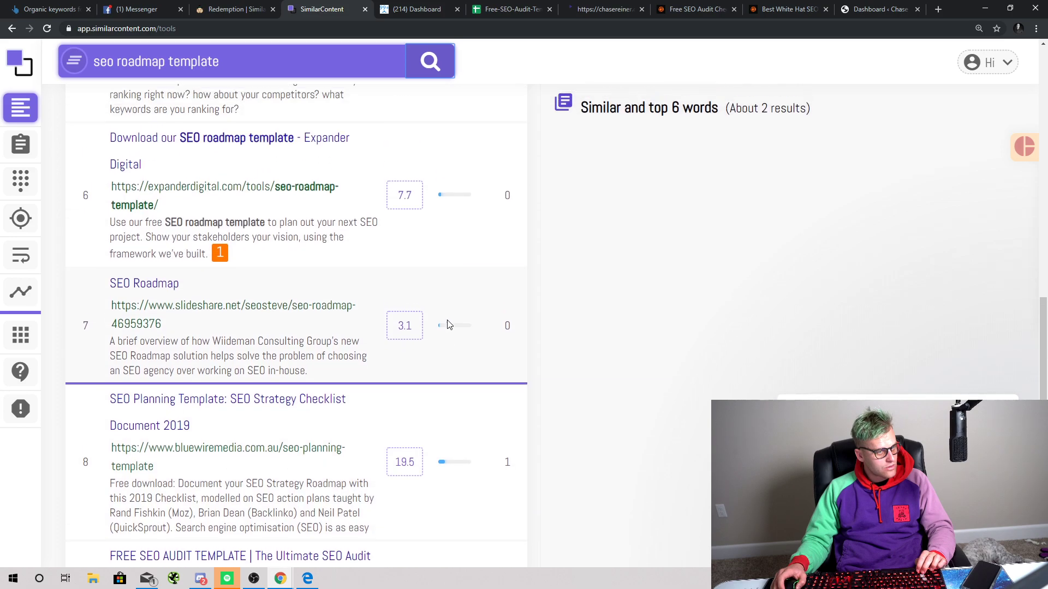
scroll(455, 334, up, 3)
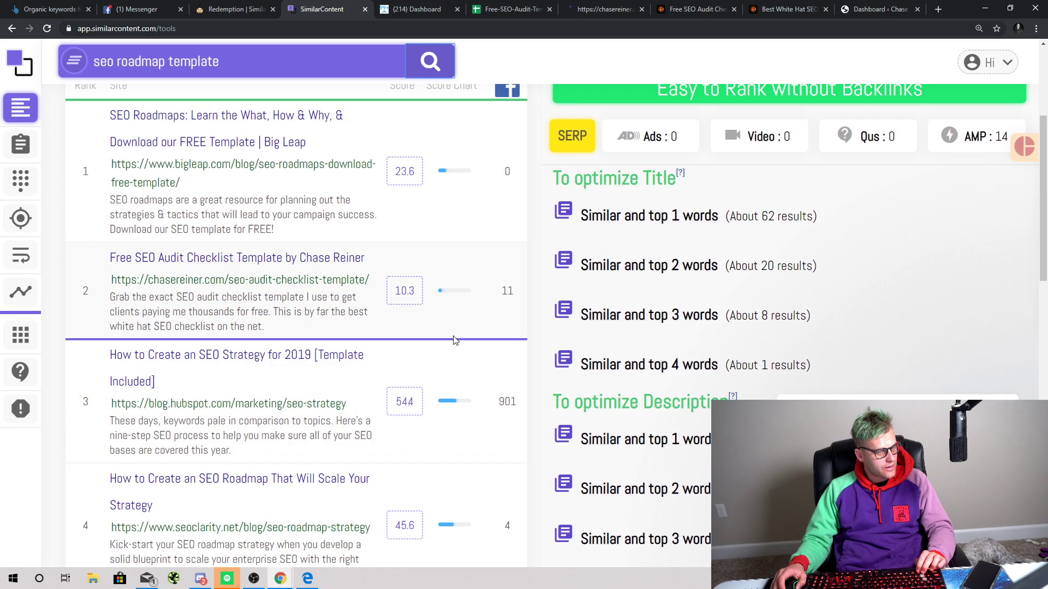
scroll(449, 253, down, 1)
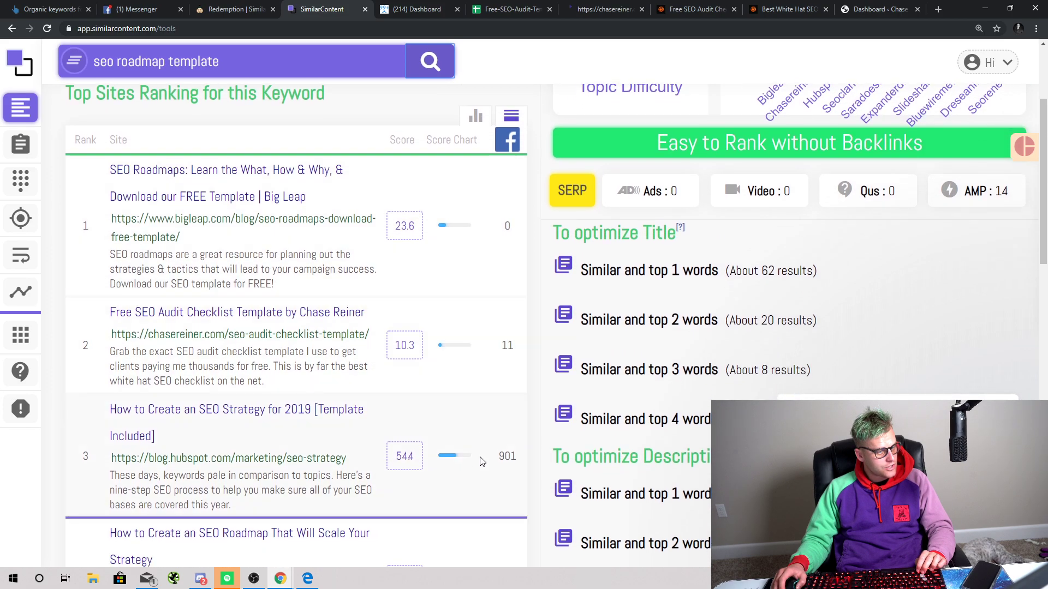
key(ctrl+minus)
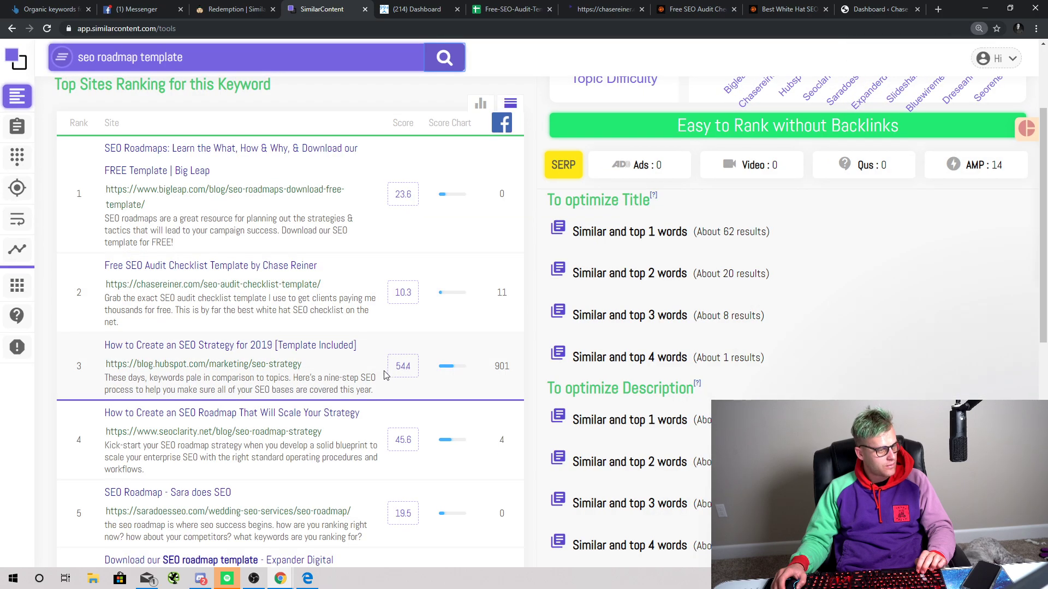
scroll(314, 372, up, 3)
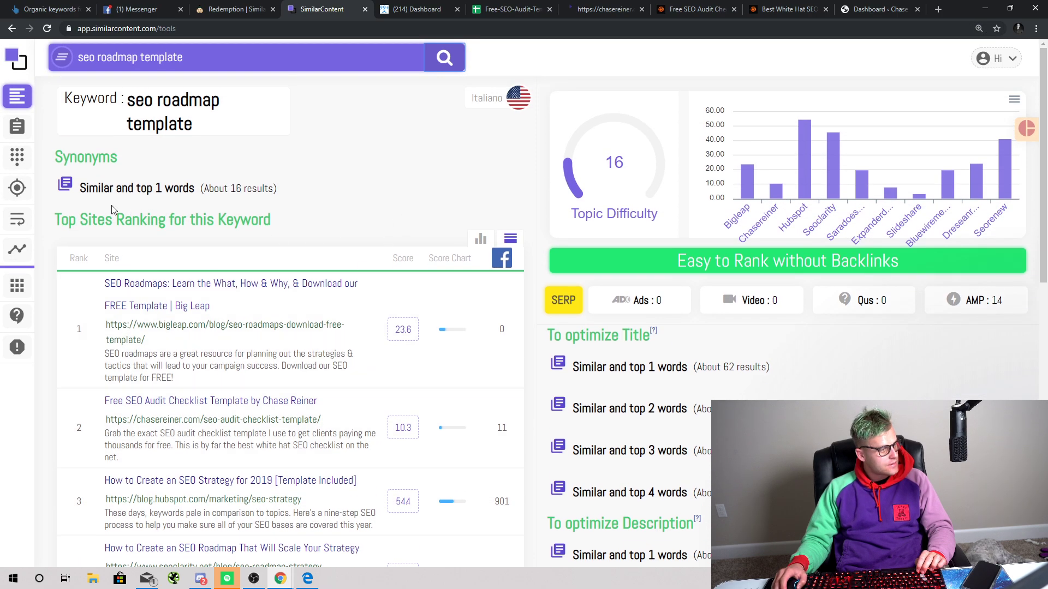
Step: Open the empty Content Optimizer input, then dismiss the message-me popup on the SEO audit service page
click(14, 137)
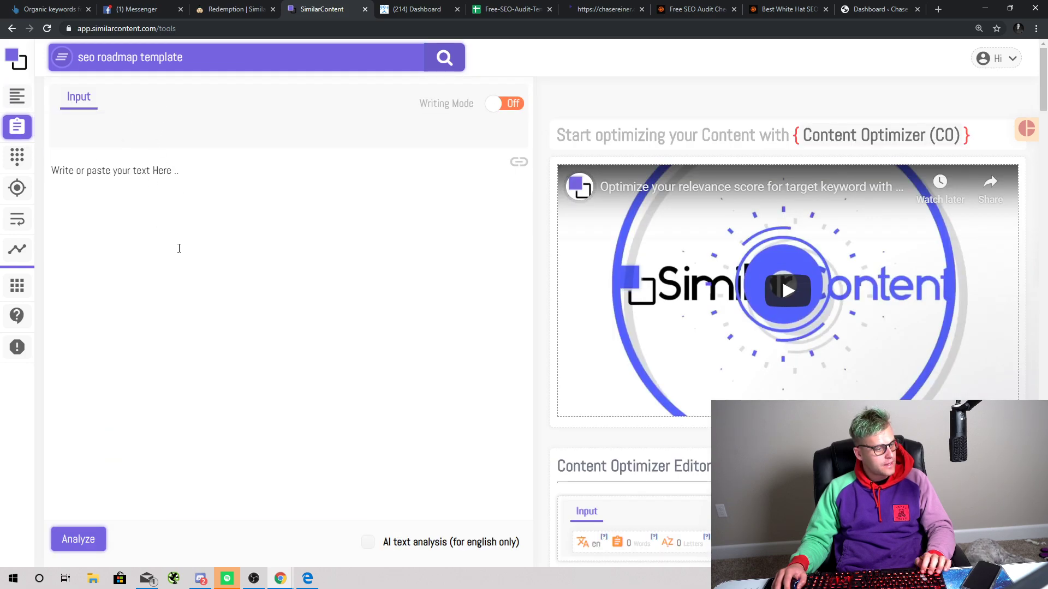
click(692, 9)
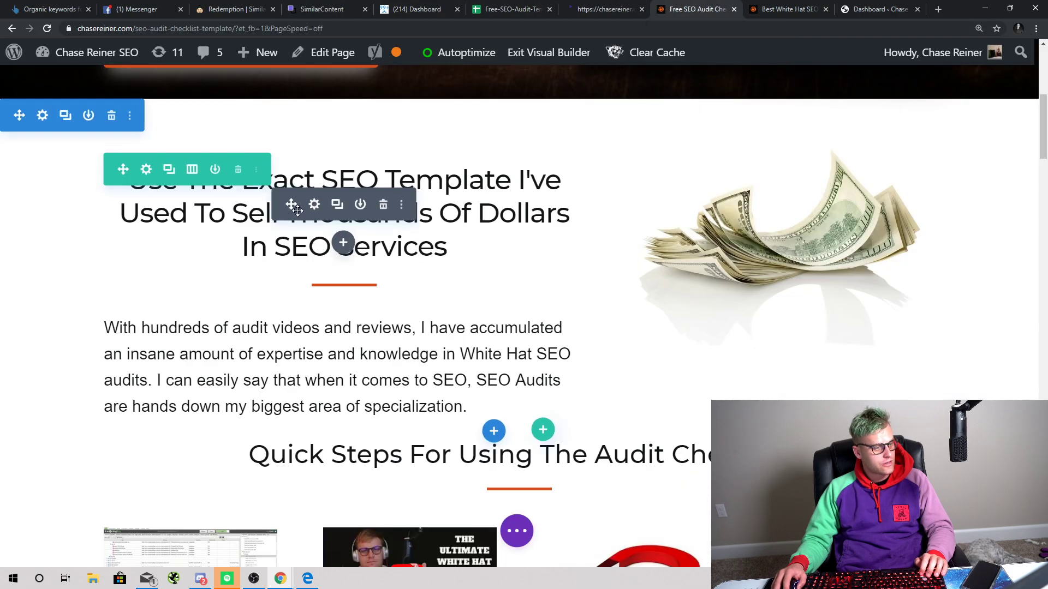
scroll(314, 322, up, 5)
scroll(315, 322, down, 3)
click(764, 9)
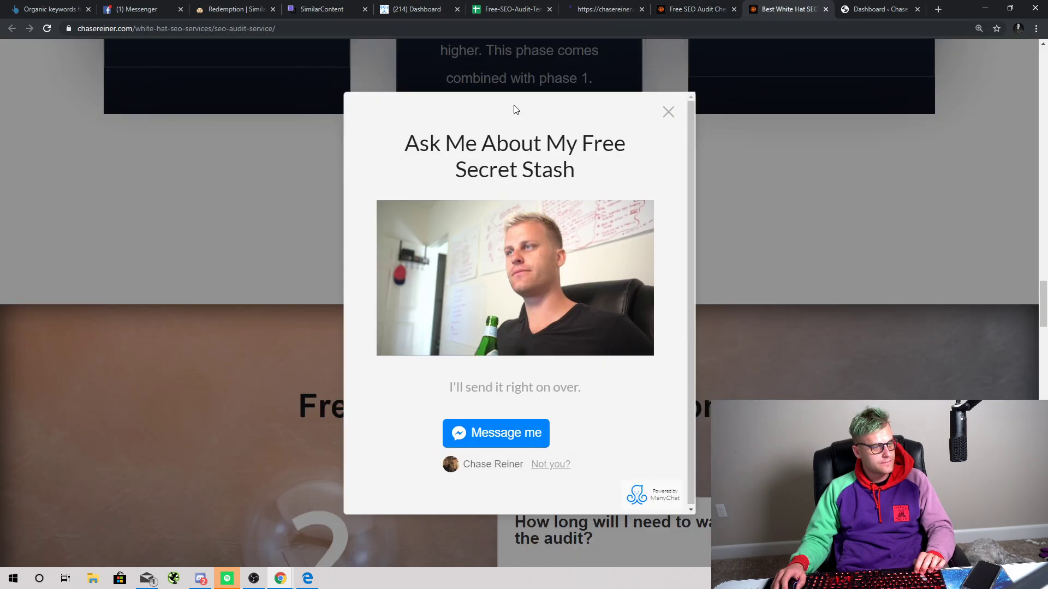
scroll(516, 109, up, 3)
click(668, 112)
scroll(637, 98, up, 10)
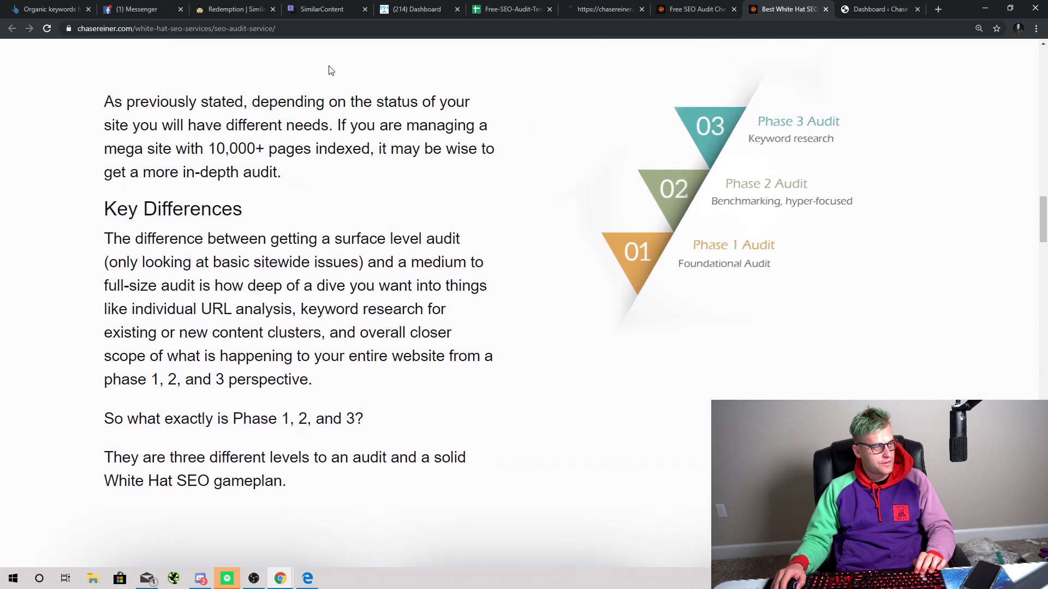
scroll(330, 70, up, 3)
Step: Load the SEO Audit Template checklist page by pasting its link into the service tab's address bar
click(692, 9)
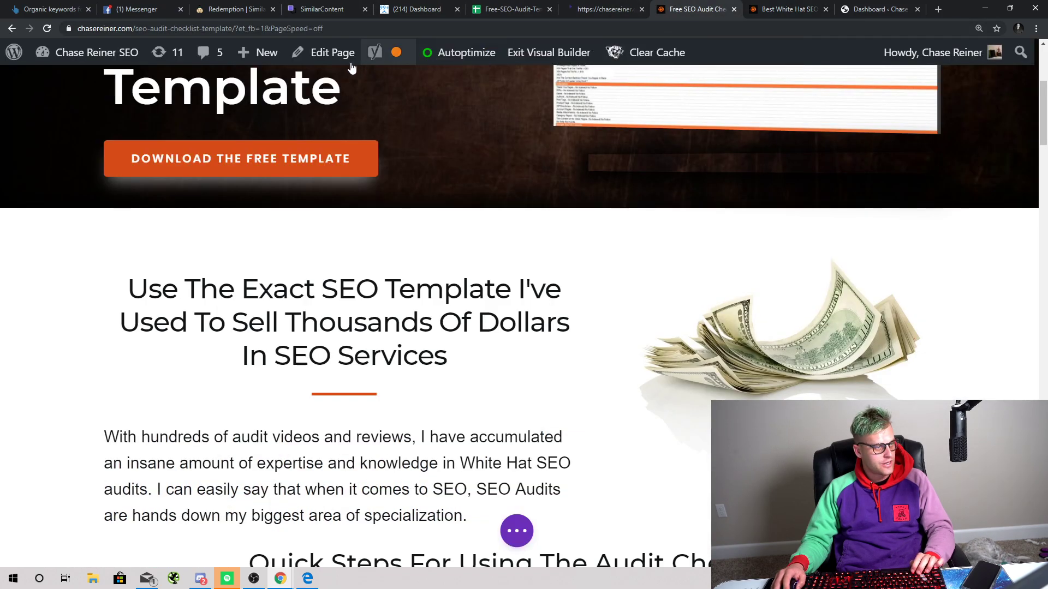
click(240, 28)
click(786, 9)
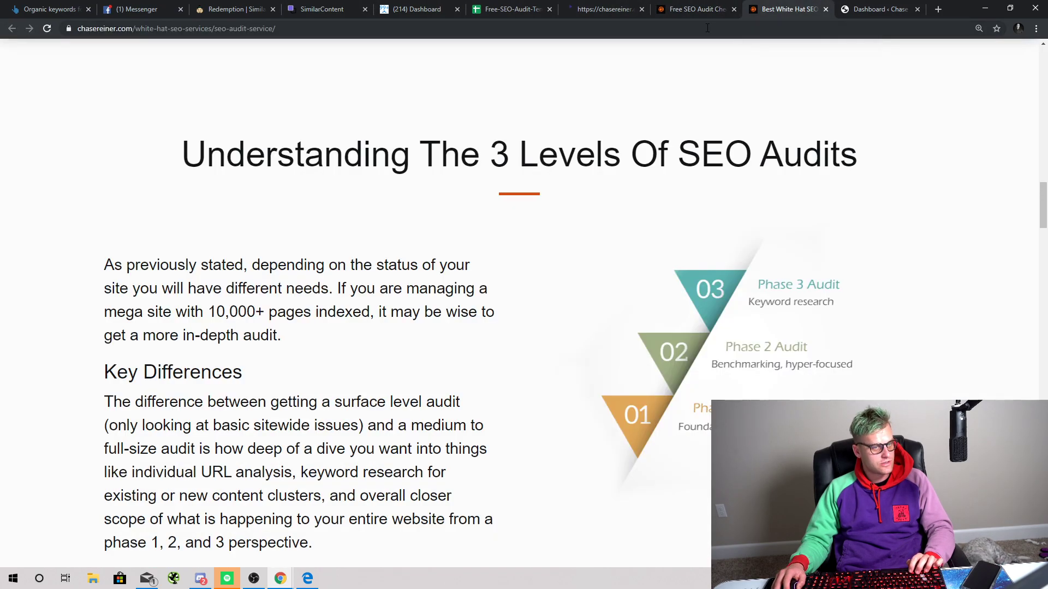
click(705, 28)
text(https://chasereiner.com/seo-audit-checklist-template/)
key(Return)
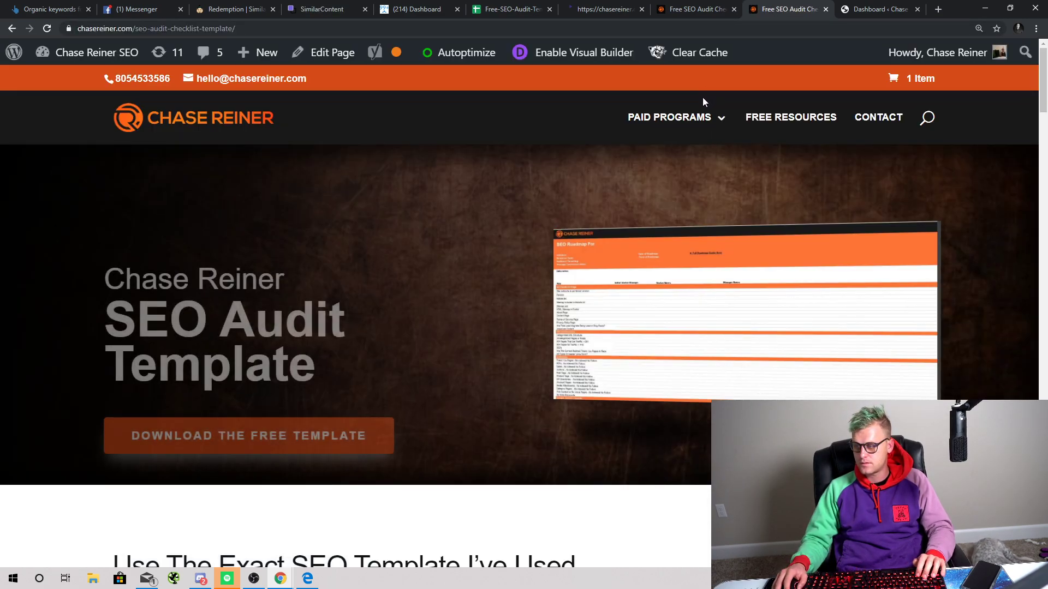
Step: Select and copy the SEO Audit Template page's text from the hero heading to the footer
key(ctrl+a)
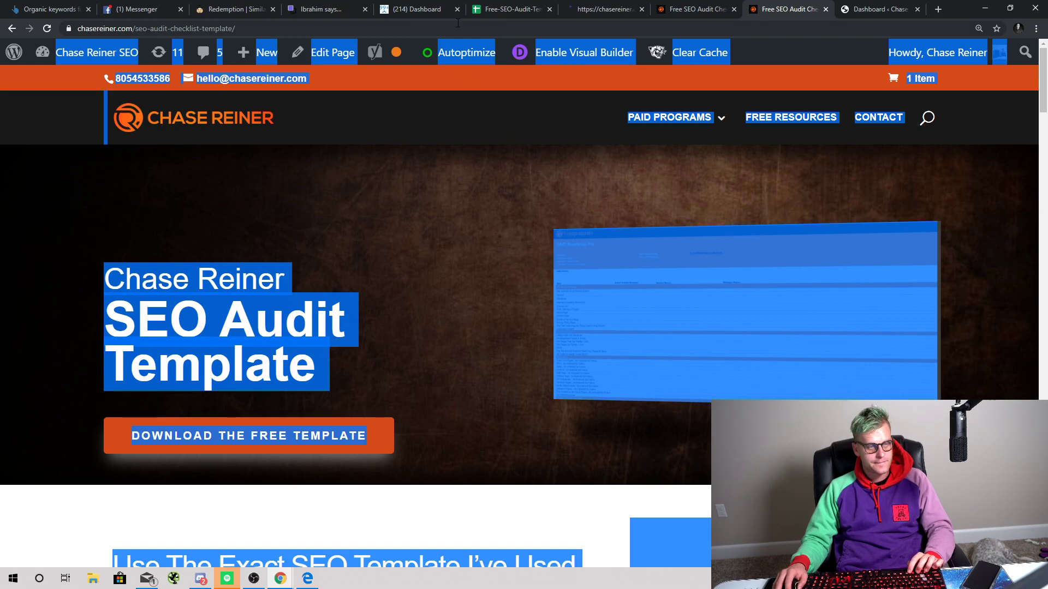
drag(104, 271, 808, 336)
scroll(438, 517, down, 20)
scroll(753, 464, down, 1)
scroll(769, 436, up, 4)
scroll(777, 426, down, 2)
scroll(786, 382, up, 3)
scroll(797, 343, up, 1)
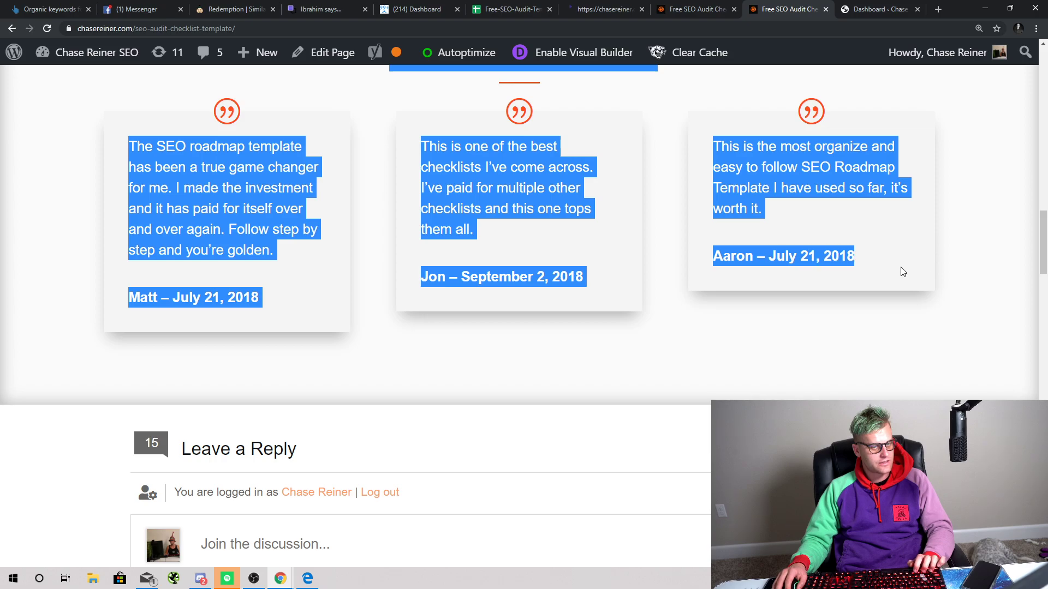
scroll(632, 332, down, 20)
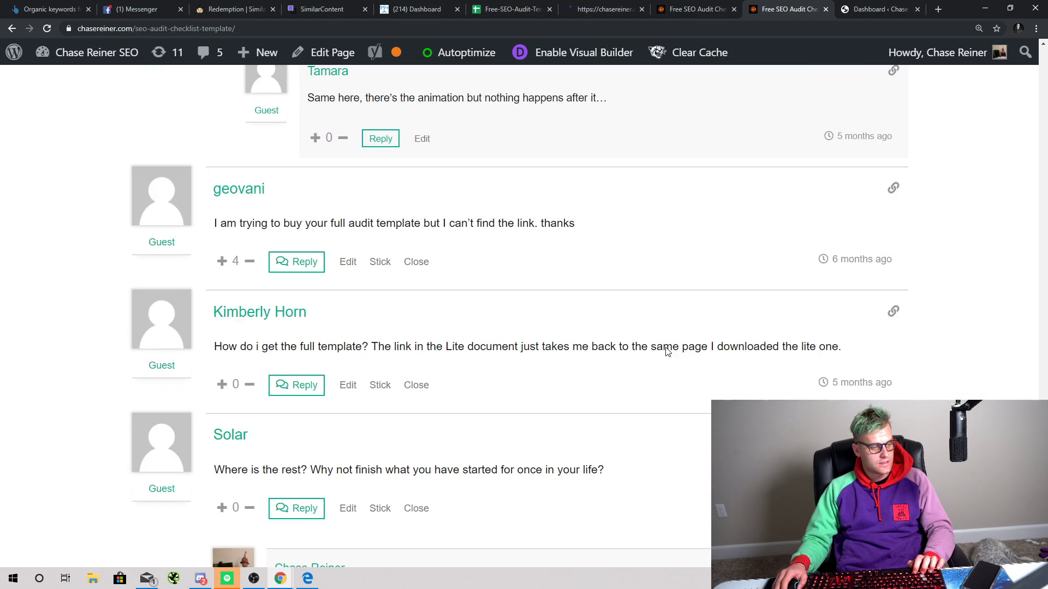
scroll(667, 351, down, 7)
drag(669, 340, 815, 235)
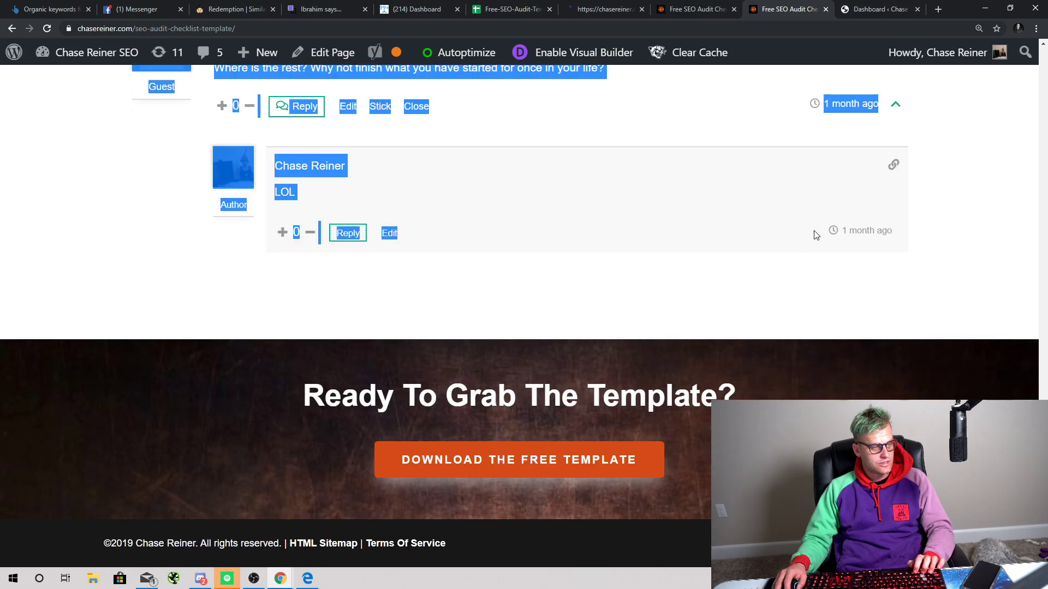
Step: Paste the copied page text into SimilarContent's empty Content Optimizer input
click(687, 5)
click(597, 9)
click(489, 9)
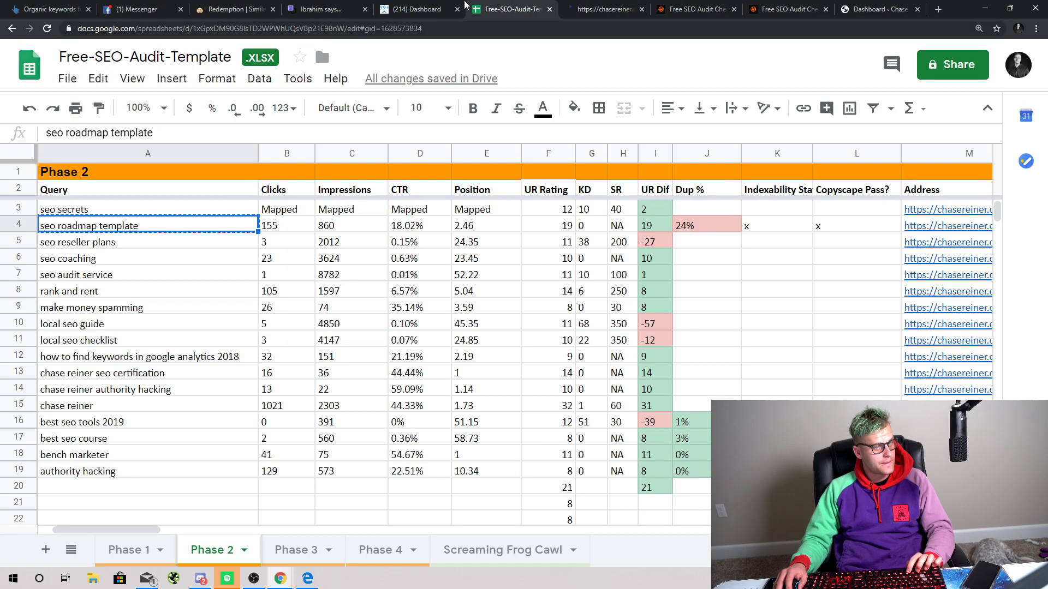
click(356, 5)
click(210, 206)
text(Solar Where is the rest? Why not finish what you have started for once in your life?  0 ReplyEditStickClose1 month ago Chase Reiner Author Chase Reiner LOL  0 ReplyEdit)
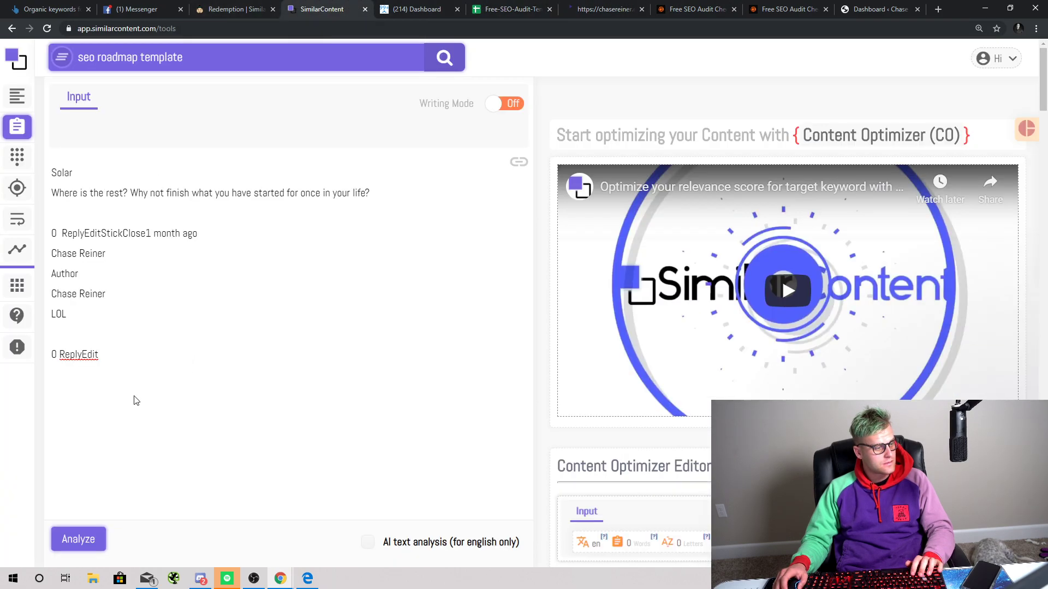
Step: Analyze the pasted text for 'seo roadmap template', scoring relevancy 20 against a target of 54
scroll(205, 290, down, 5)
scroll(213, 278, up, 5)
drag(384, 224, 1, 30)
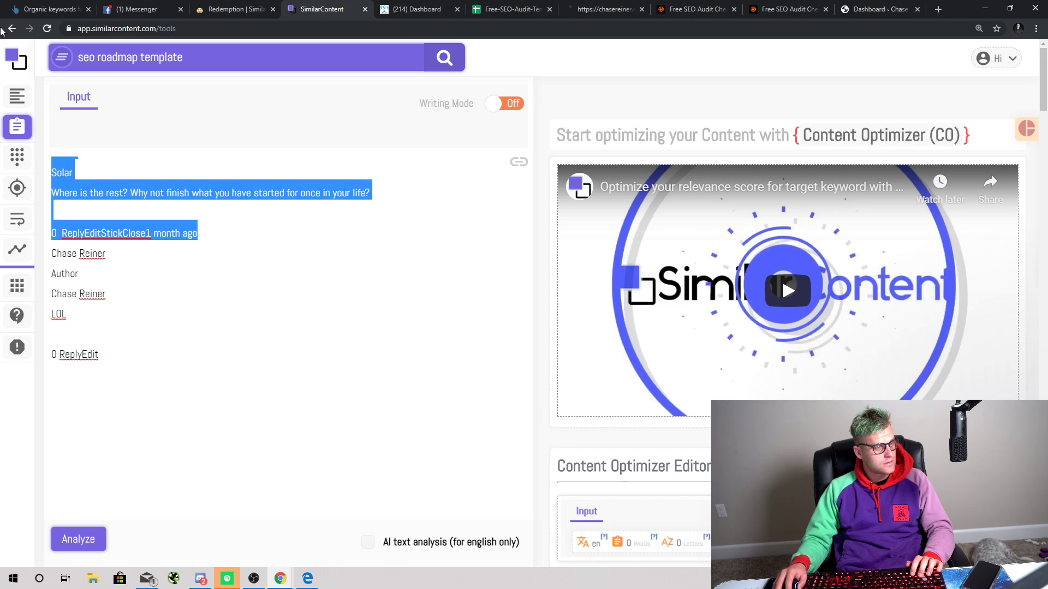
click(328, 296)
click(78, 539)
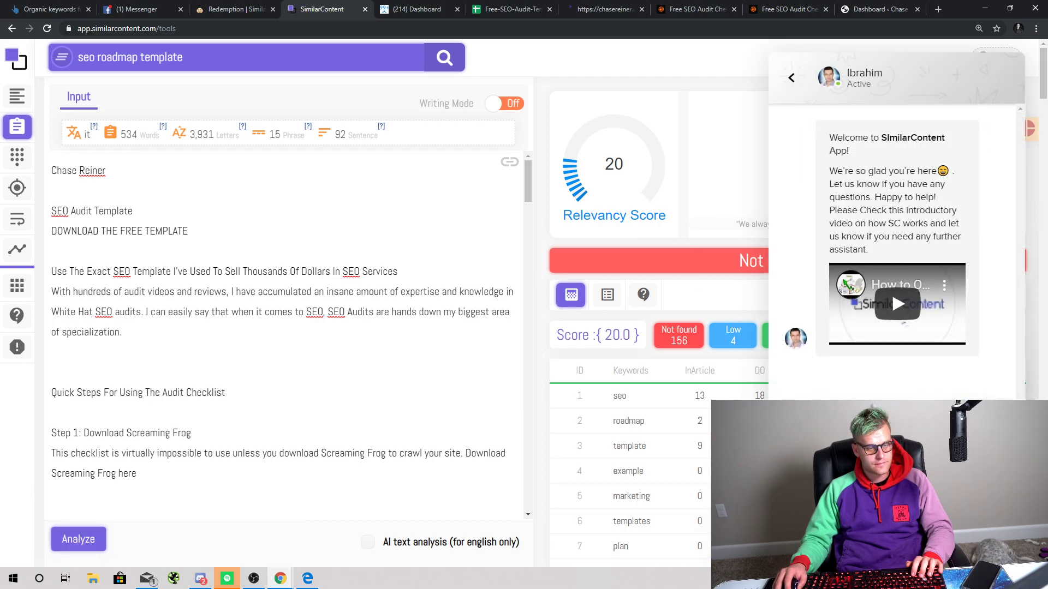
Step: Close the chat welcome panel and look through the keyword table results
click(1004, 534)
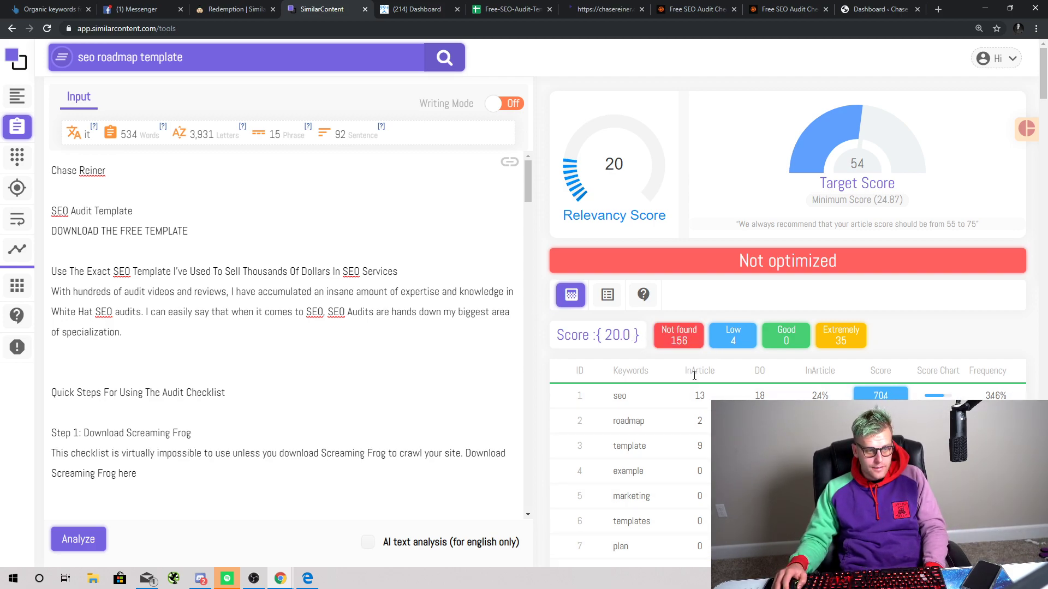
scroll(694, 375, down, 1)
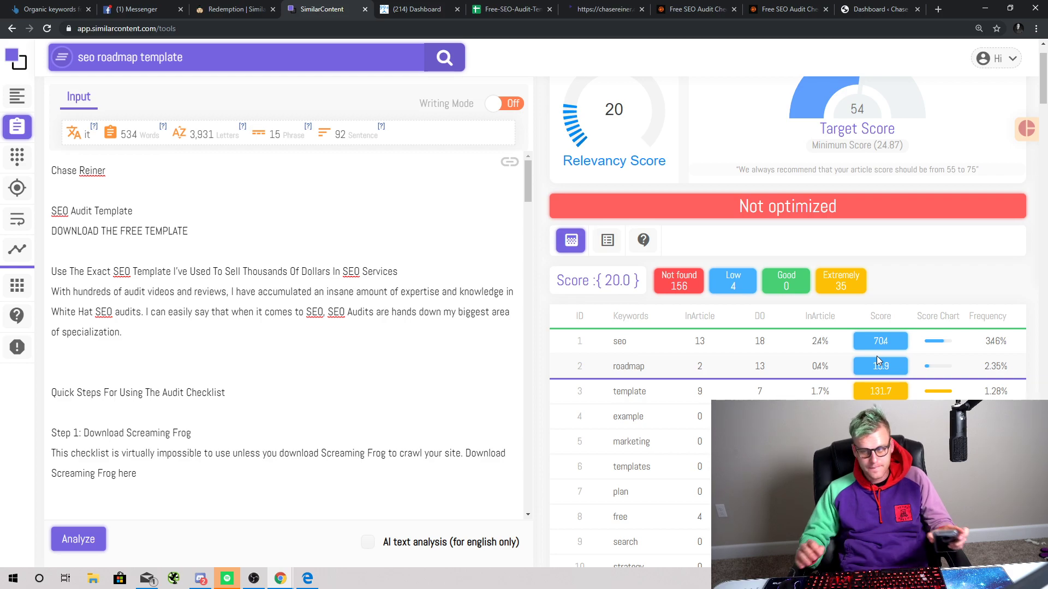
scroll(861, 368, down, 1)
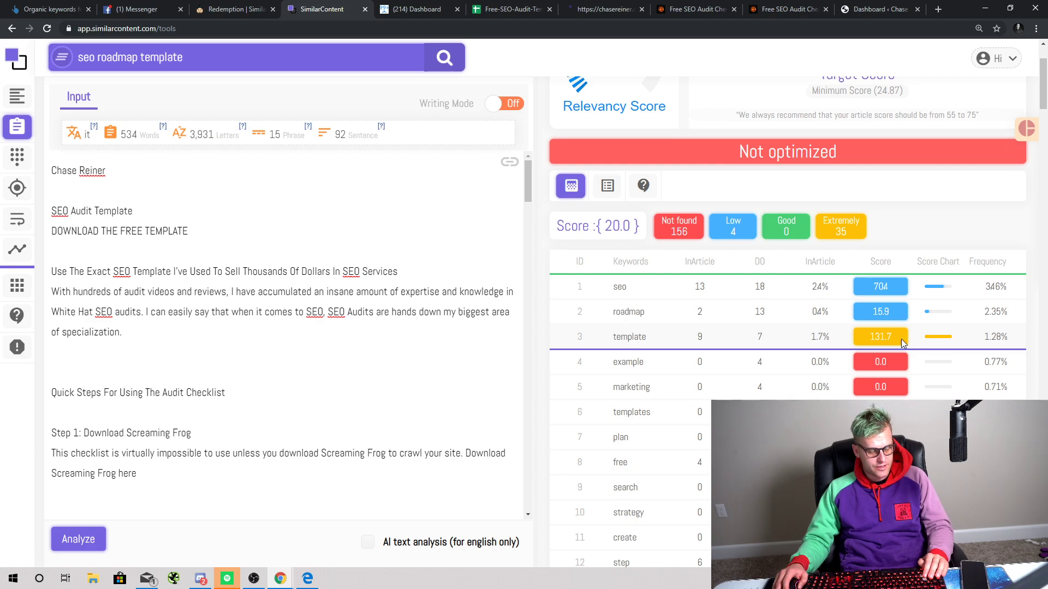
scroll(902, 343, up, 1)
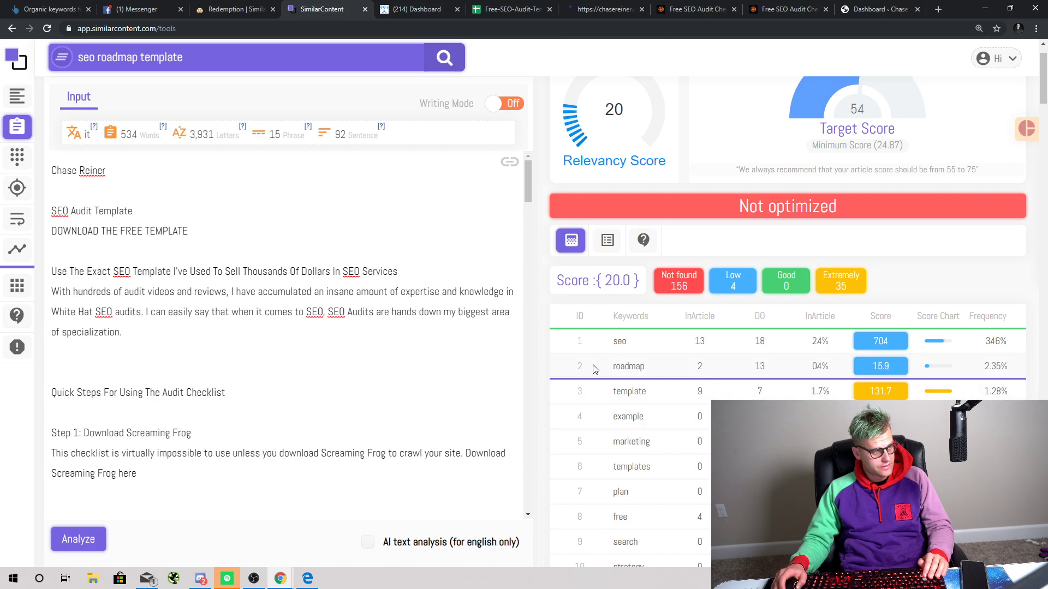
scroll(693, 386, down, 3)
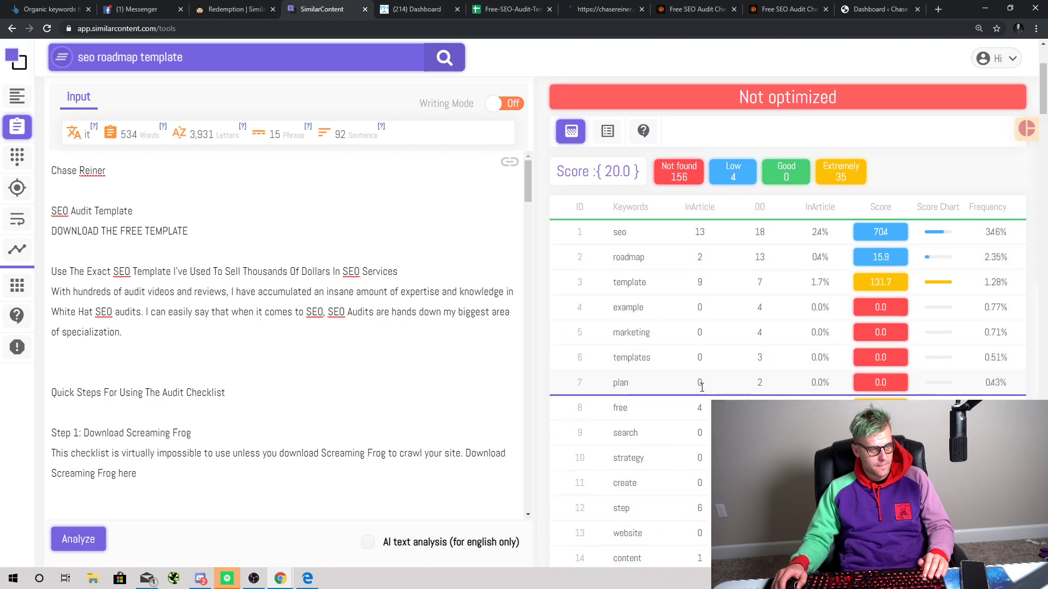
scroll(764, 262, up, 1)
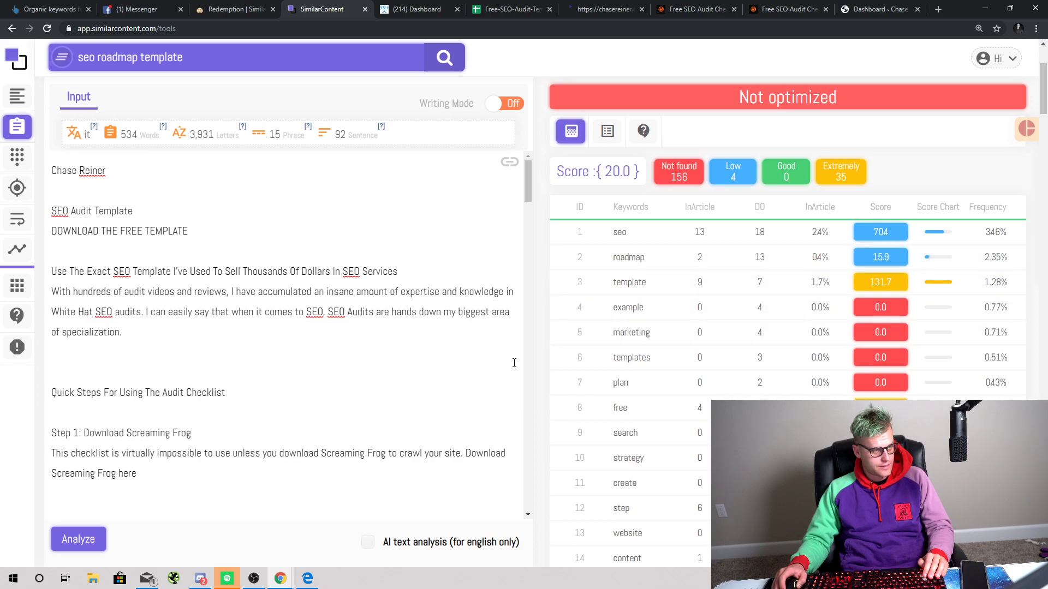
scroll(981, 123, down, 5)
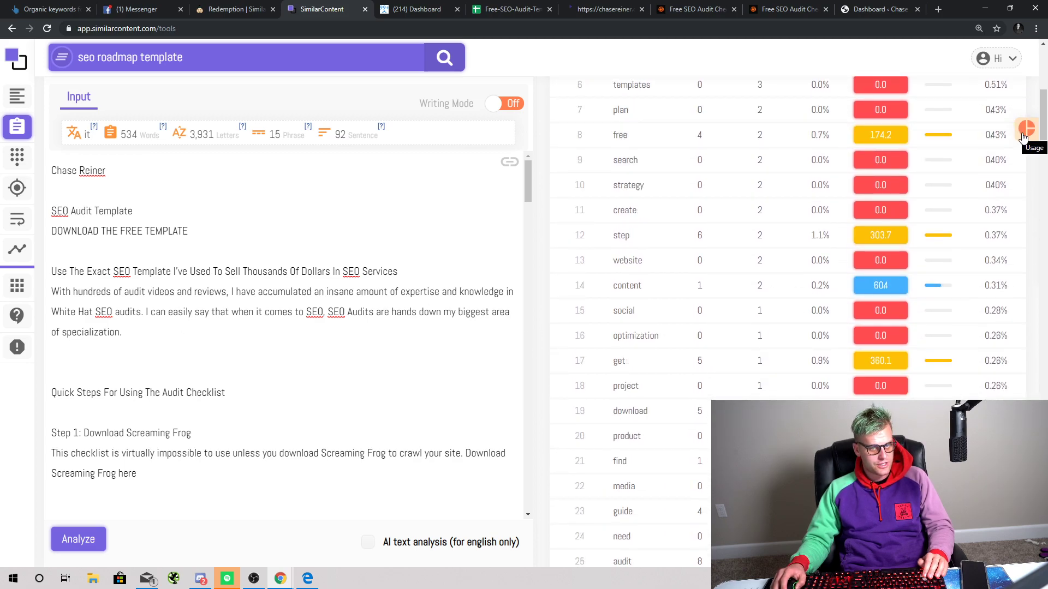
scroll(823, 211, up, 5)
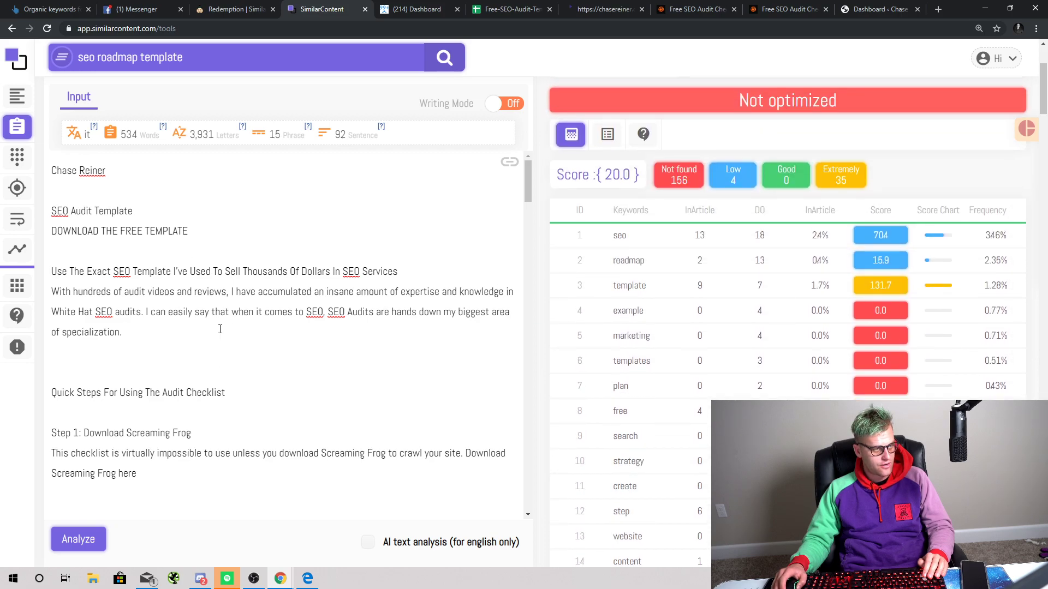
scroll(327, 327, down, 10)
scroll(287, 299, up, 5)
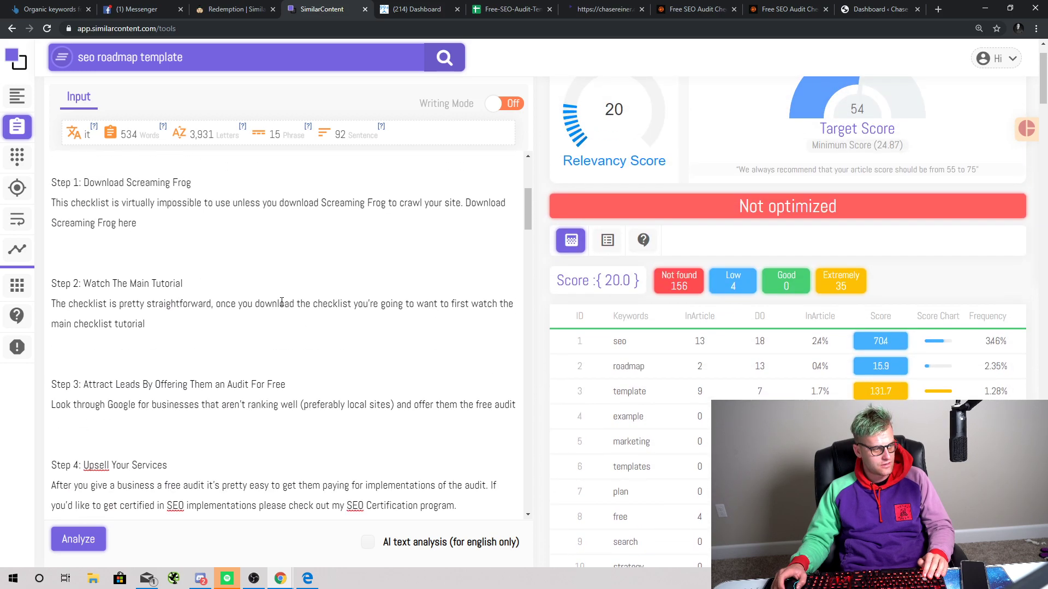
scroll(283, 302, up, 5)
scroll(662, 349, down, 10)
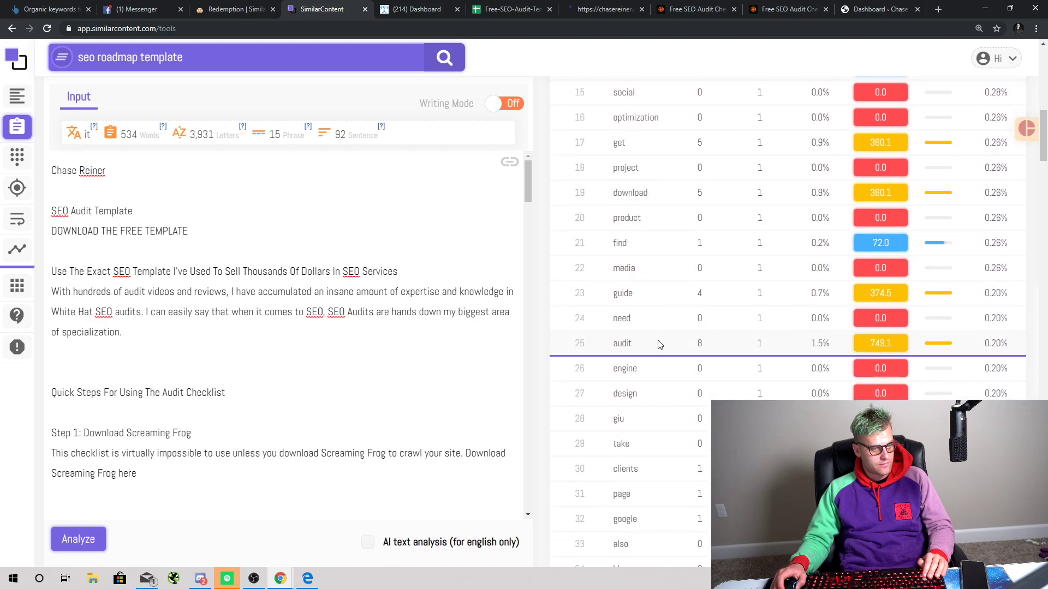
Step: Add a blank line below the heading about selling SEO services, then return to the checklist page
scroll(657, 344, up, 8)
scroll(652, 346, down, 3)
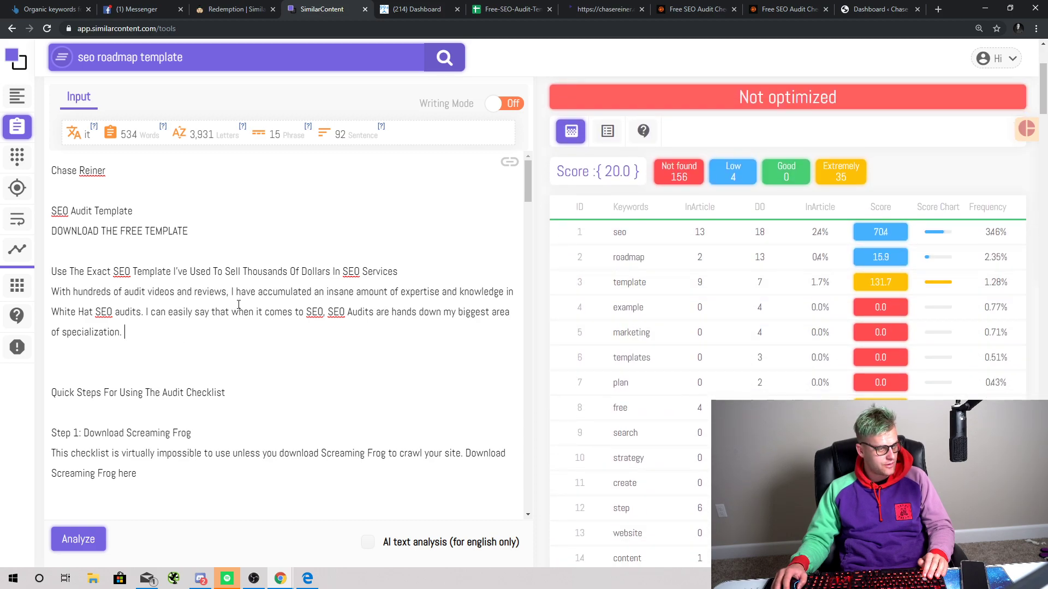
key(Return)
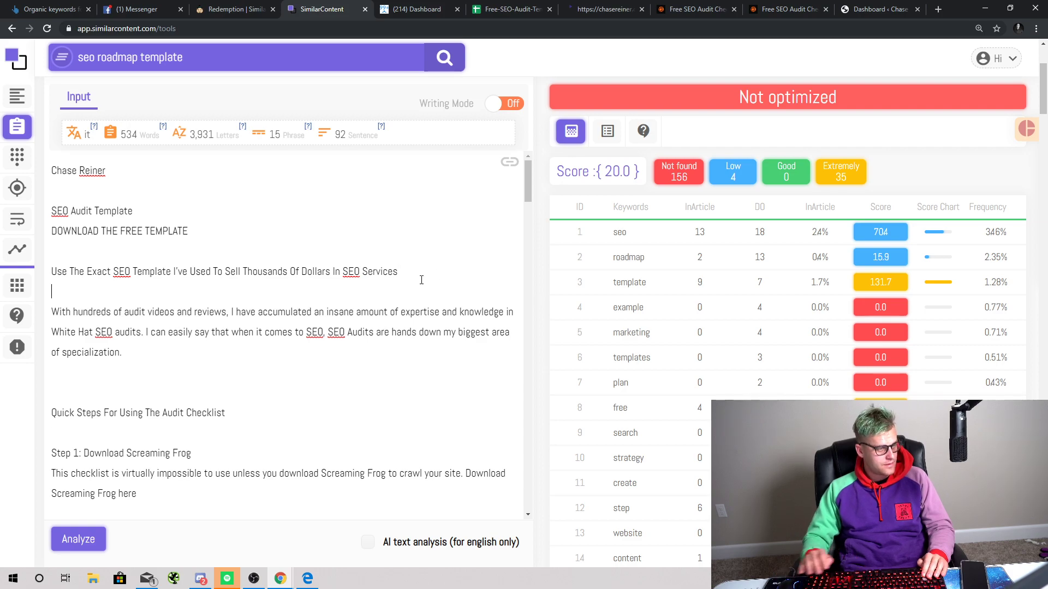
click(762, 4)
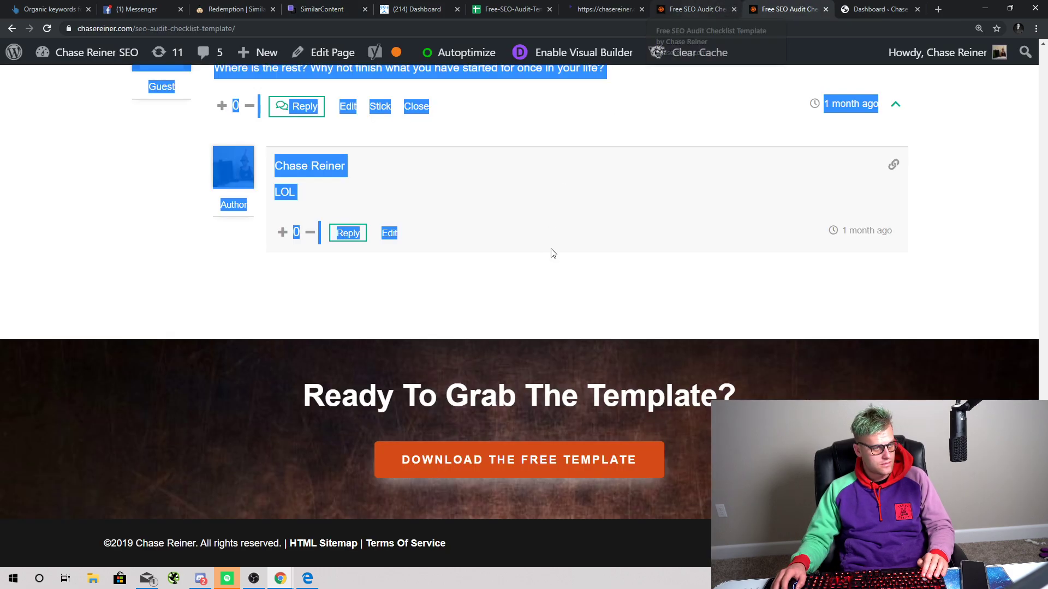
Step: Select the checklist page's three-line heading and view the page's HTML source
scroll(552, 253, up, 15)
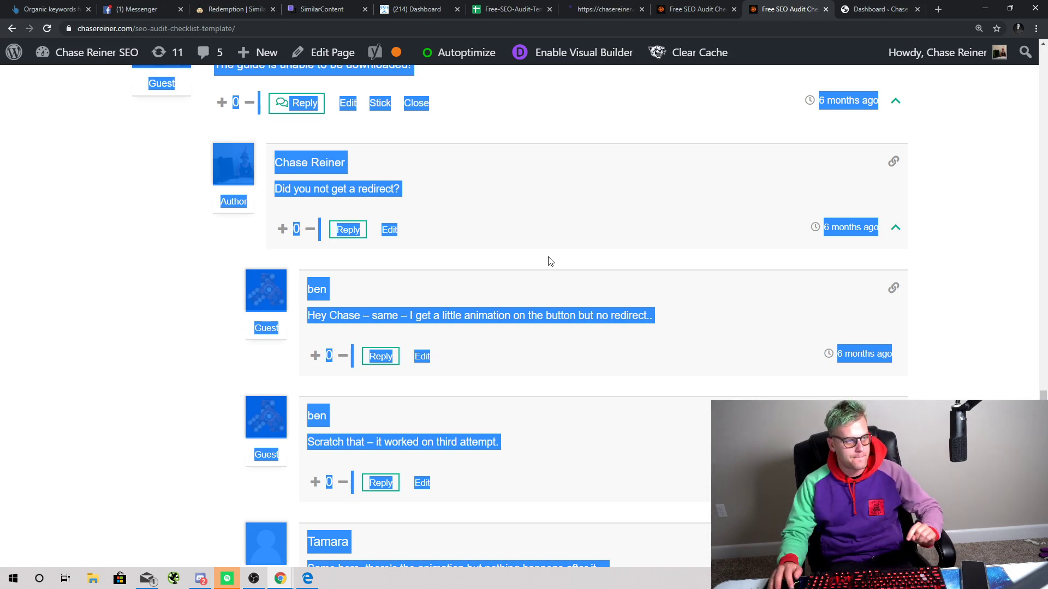
scroll(529, 163, up, 1)
scroll(530, 163, up, 20)
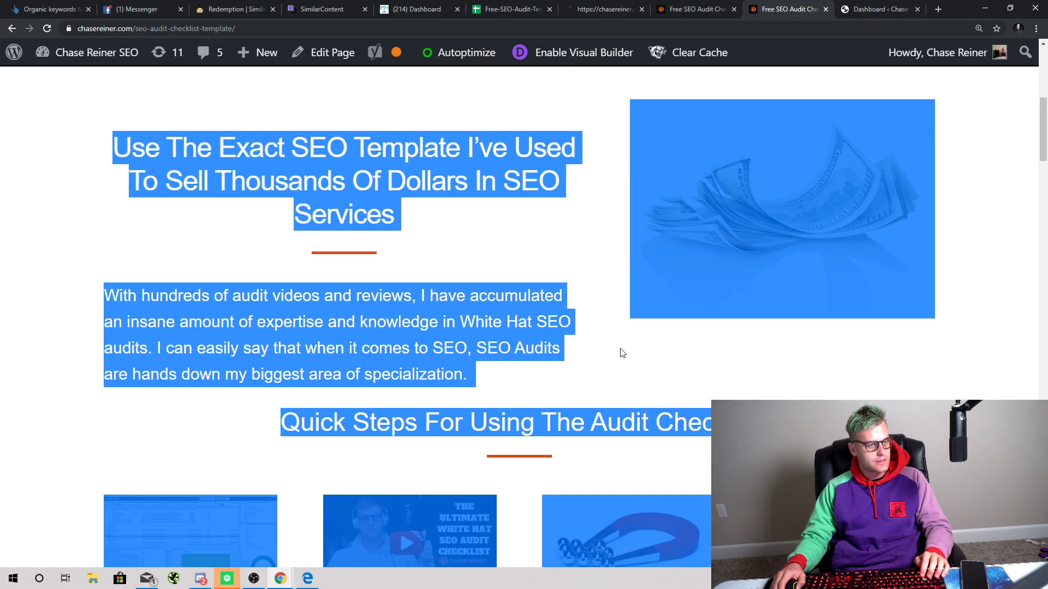
scroll(620, 353, up, 5)
click(100, 236)
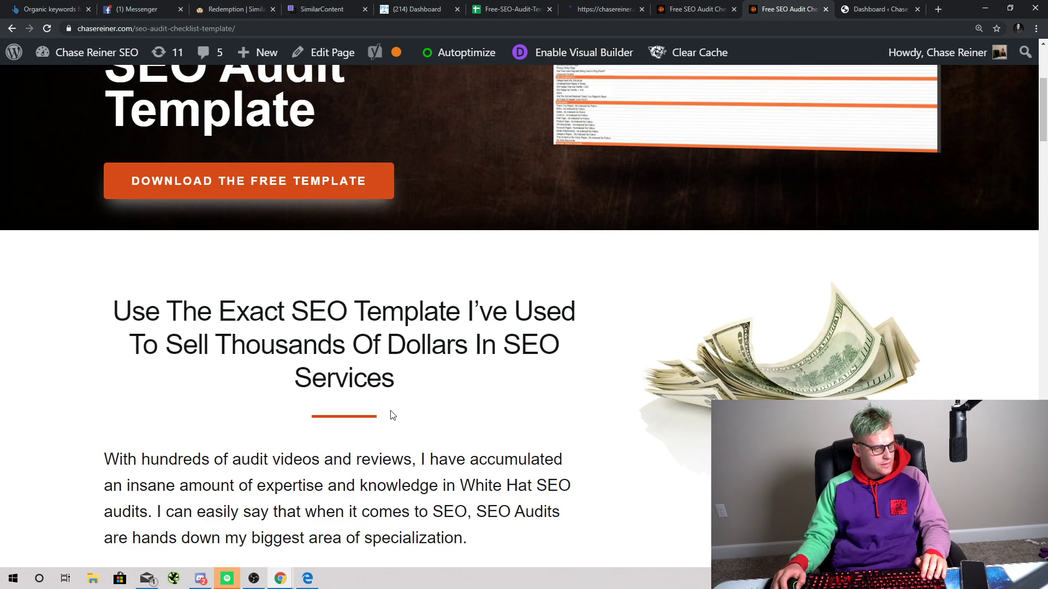
drag(98, 318, 467, 369)
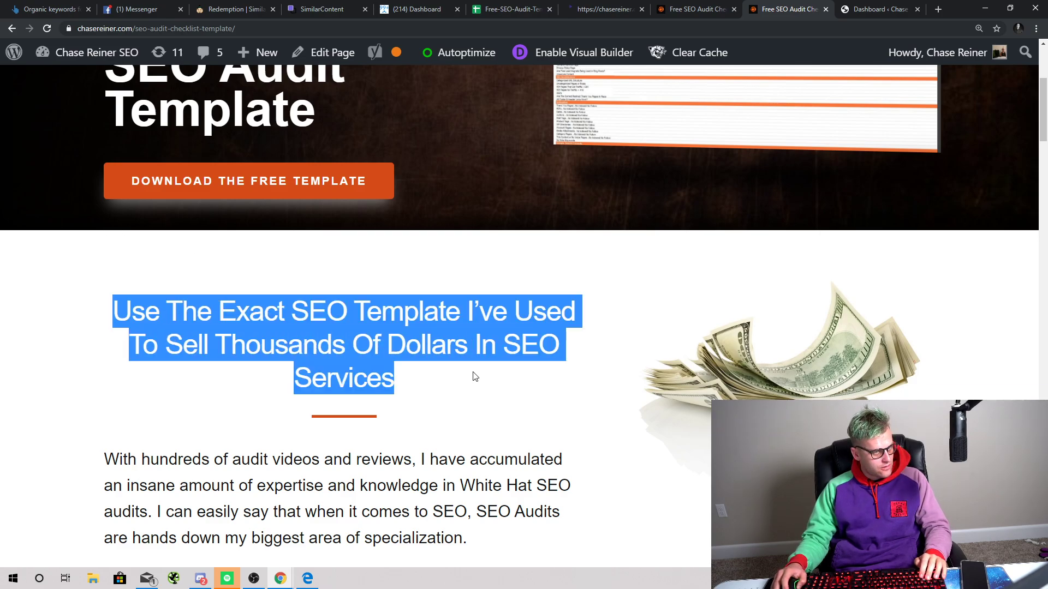
right_click(456, 332)
click(510, 440)
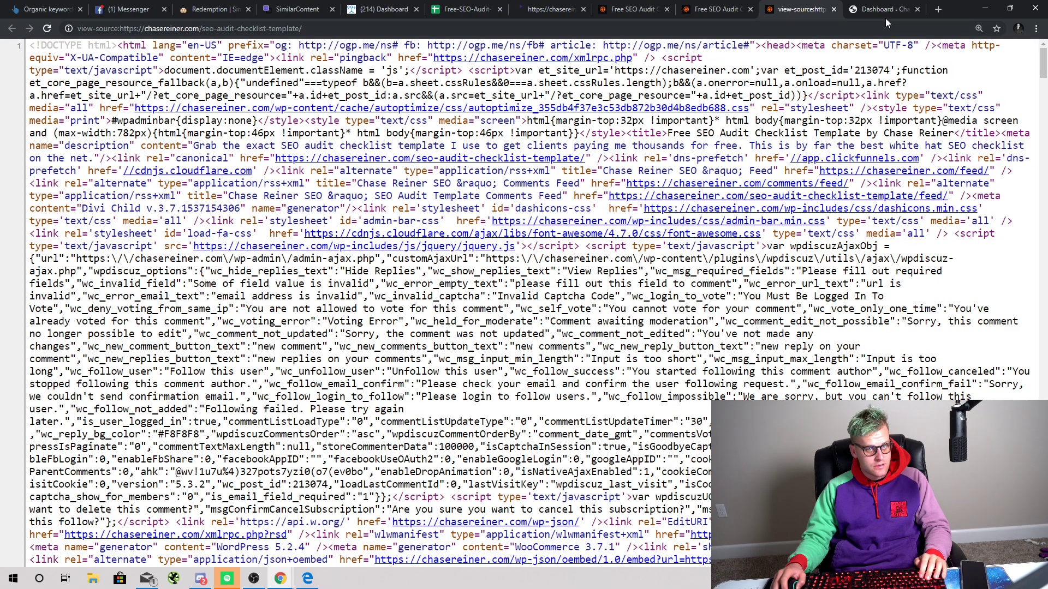
click(833, 9)
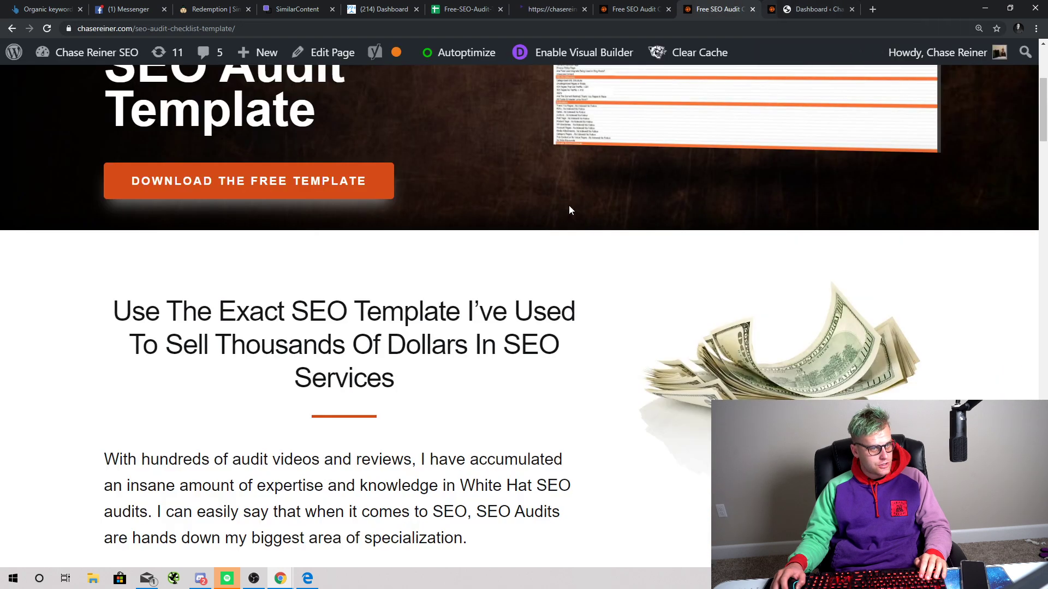
Step: Inspect the heading's HTML element in the browser's developer tools
right_click(377, 328)
click(414, 358)
right_click(400, 334)
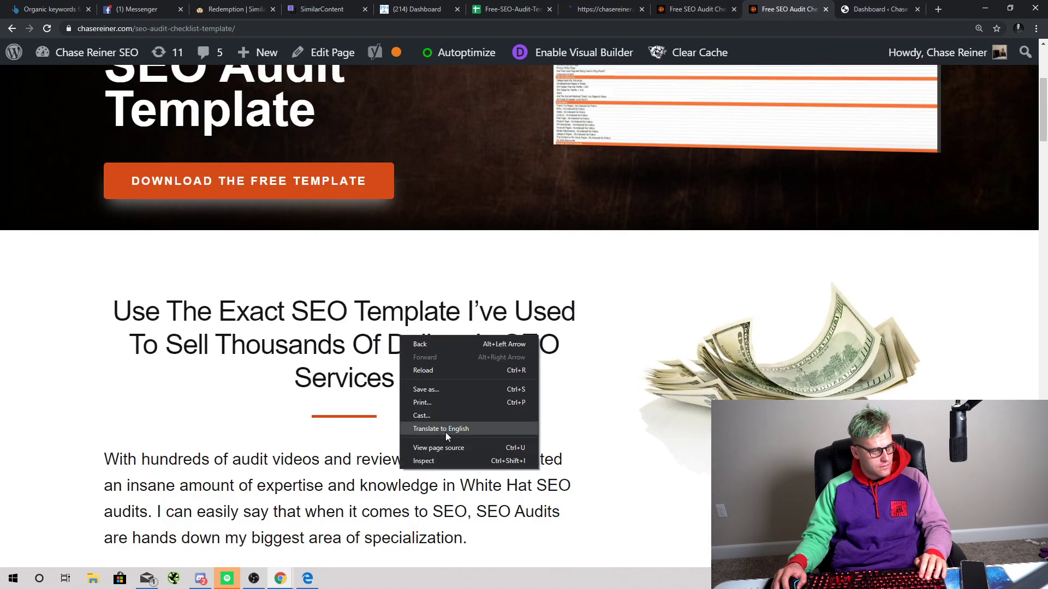
click(420, 462)
scroll(917, 322, down, 2)
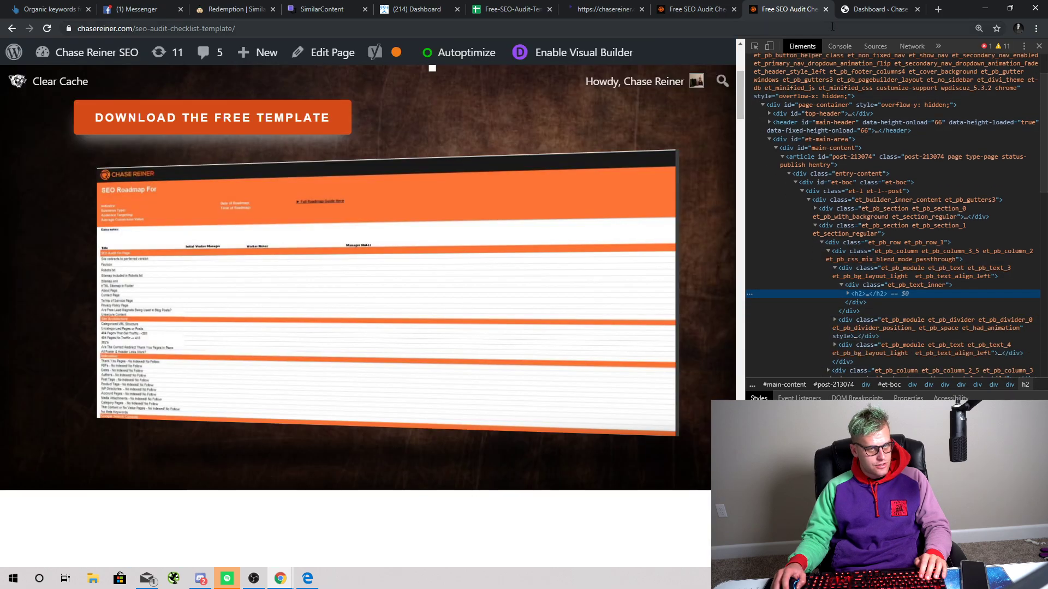
Step: Close and reopen the checklist page tab, reselect its heading, and move on through the other tabs
click(826, 9)
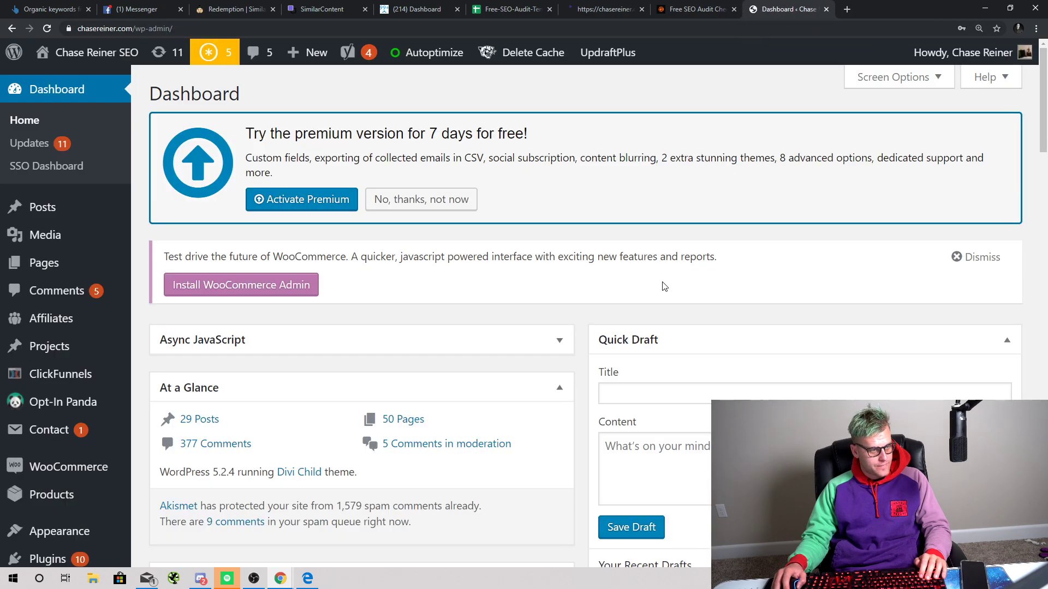
key(ctrl+shift+t)
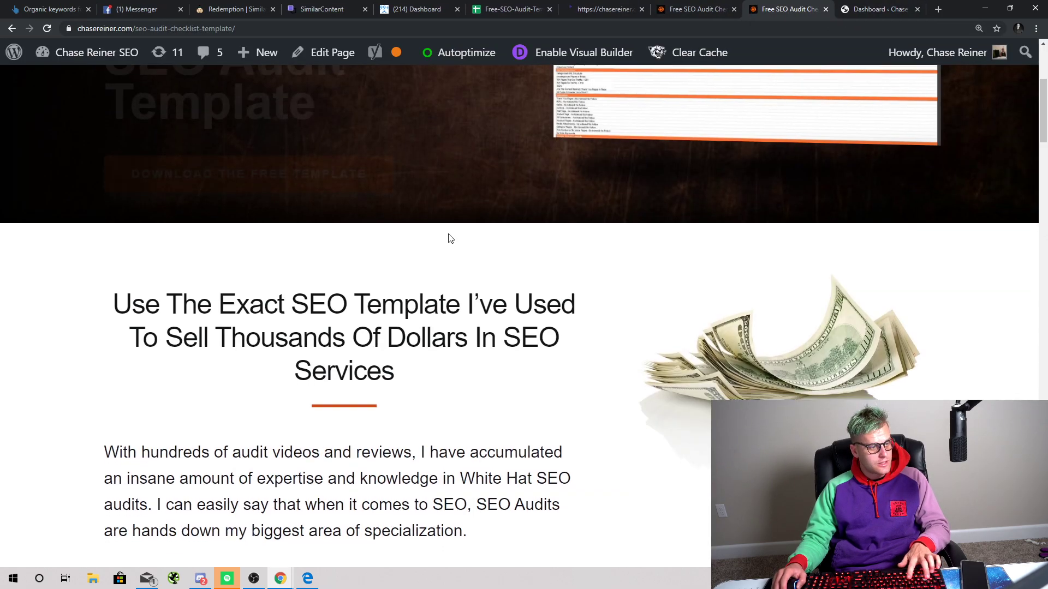
scroll(449, 236, down, 4)
scroll(64, 237, up, 1)
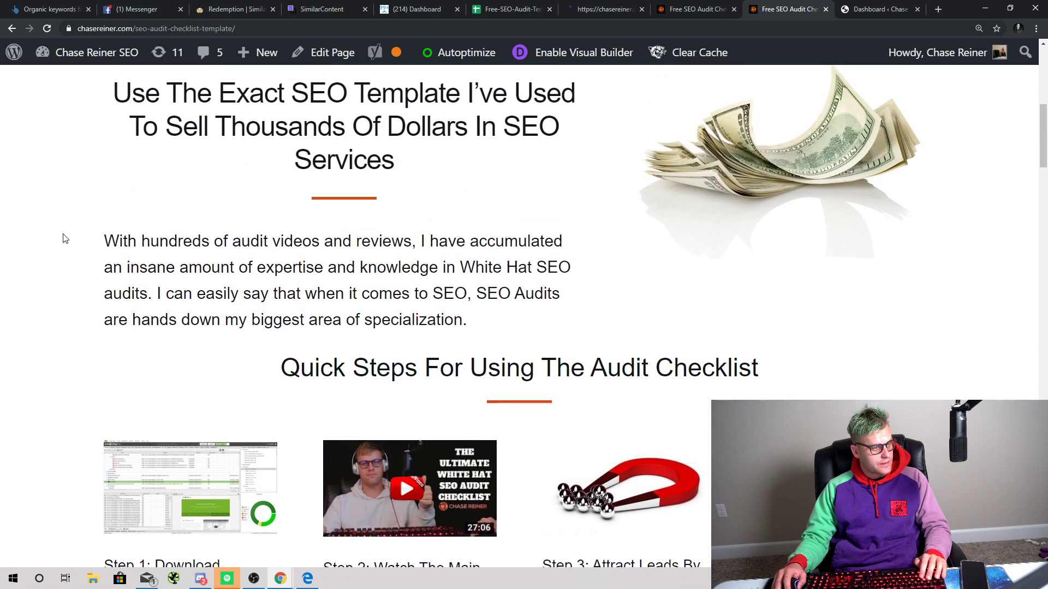
drag(63, 236, 522, 321)
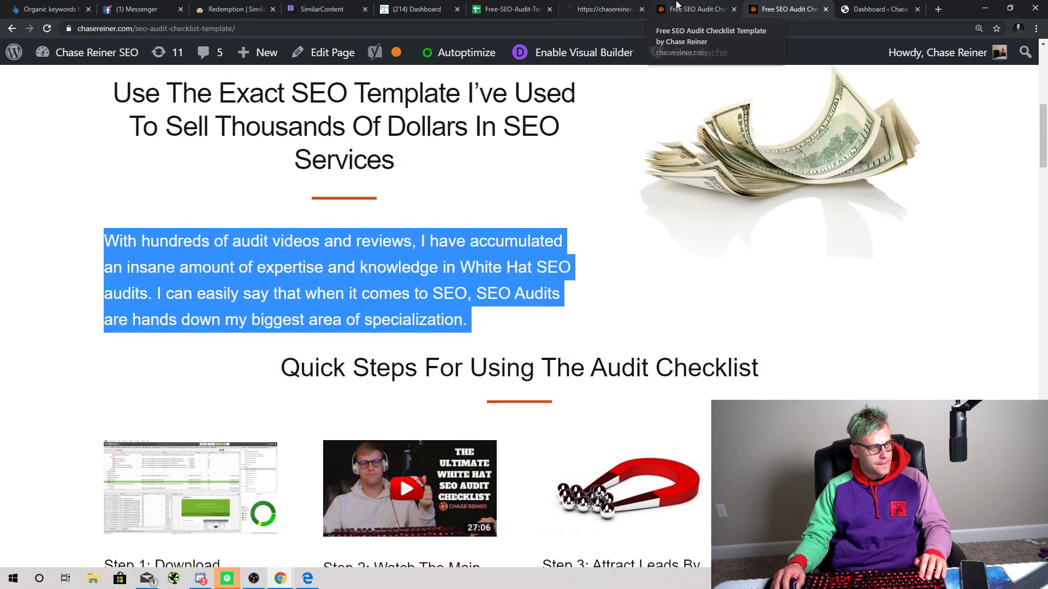
click(695, 10)
click(584, 5)
Step: Return to the SimilarContent editor showing the pasted audit page scored 20, Not optimized
click(508, 8)
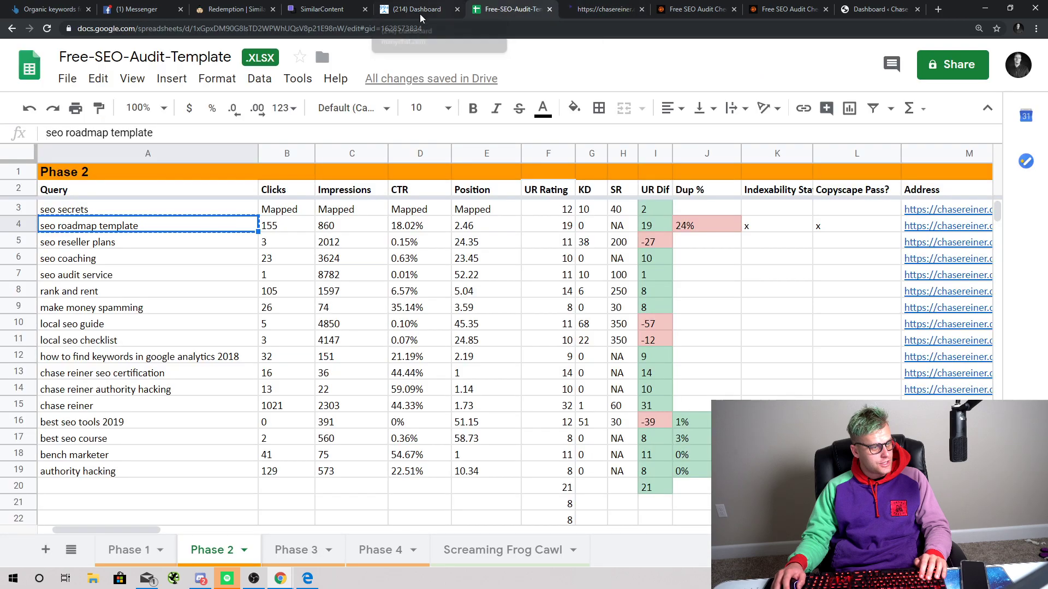
click(418, 8)
click(312, 8)
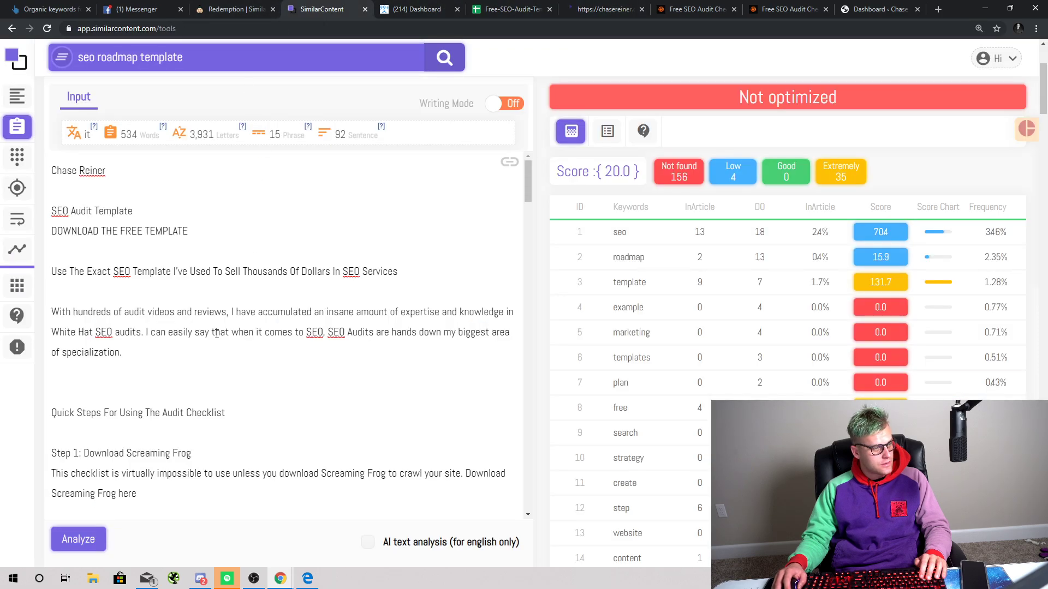
scroll(160, 314, down, 1)
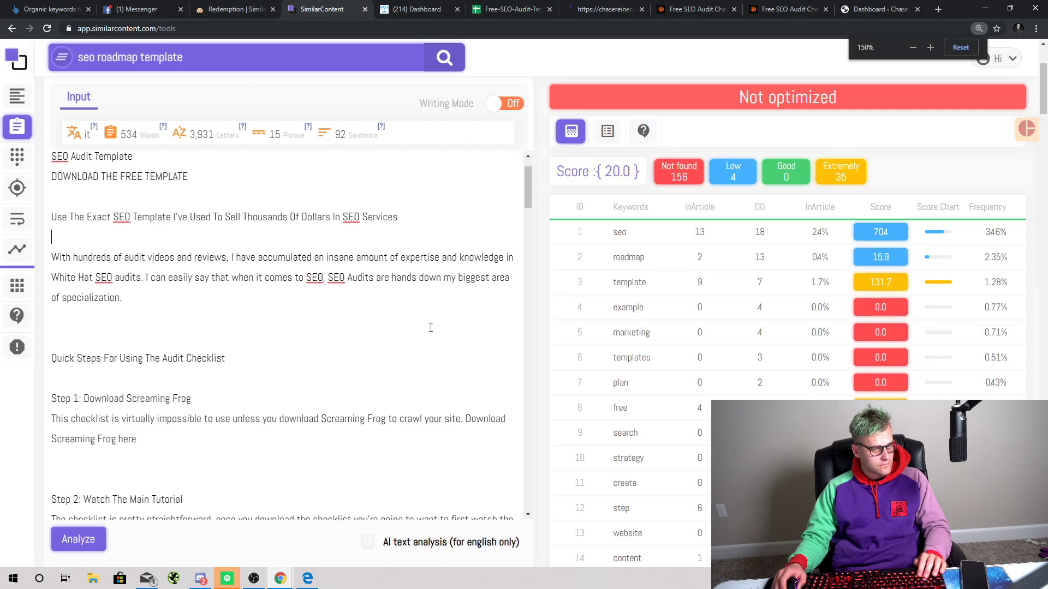
scroll(673, 307, up, 1)
Step: Zoom the editor in and select the whole 'With hundreds of audit videos and reviews' paragraph
scroll(672, 307, down, 2)
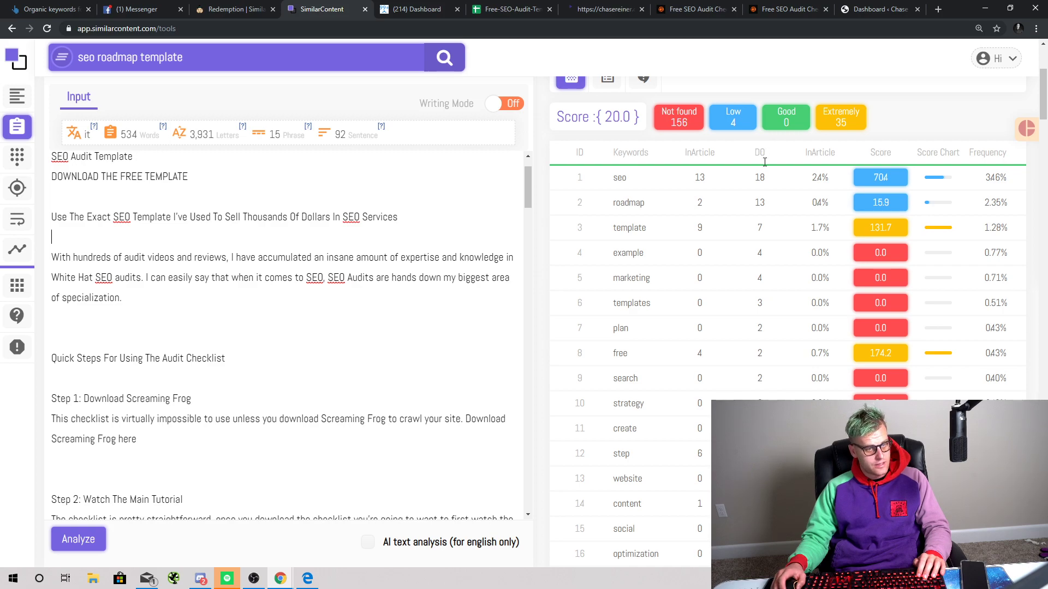
scroll(701, 174, up, 1)
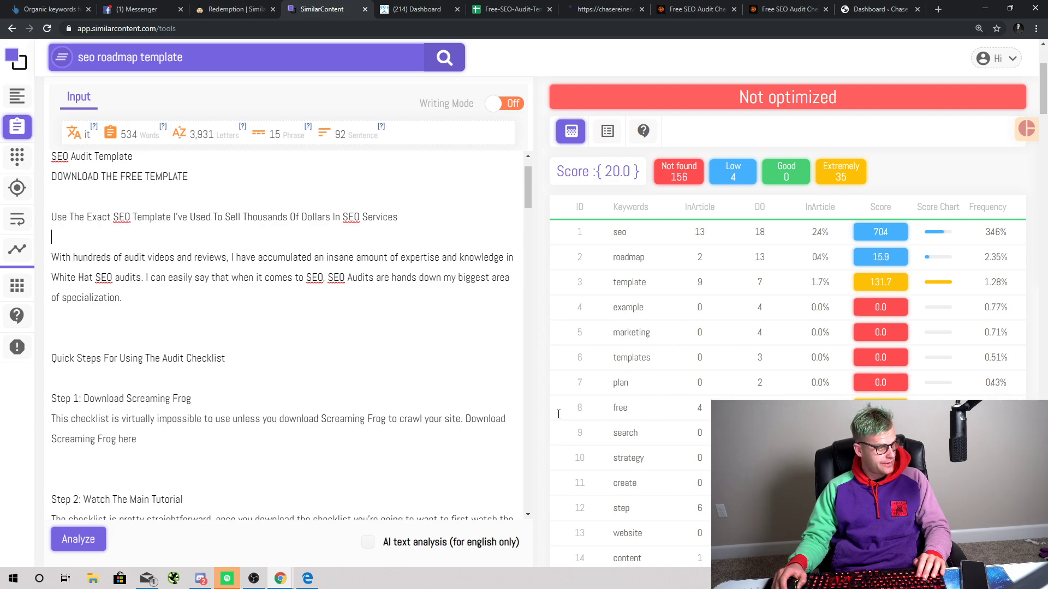
key(ctrl+plus)
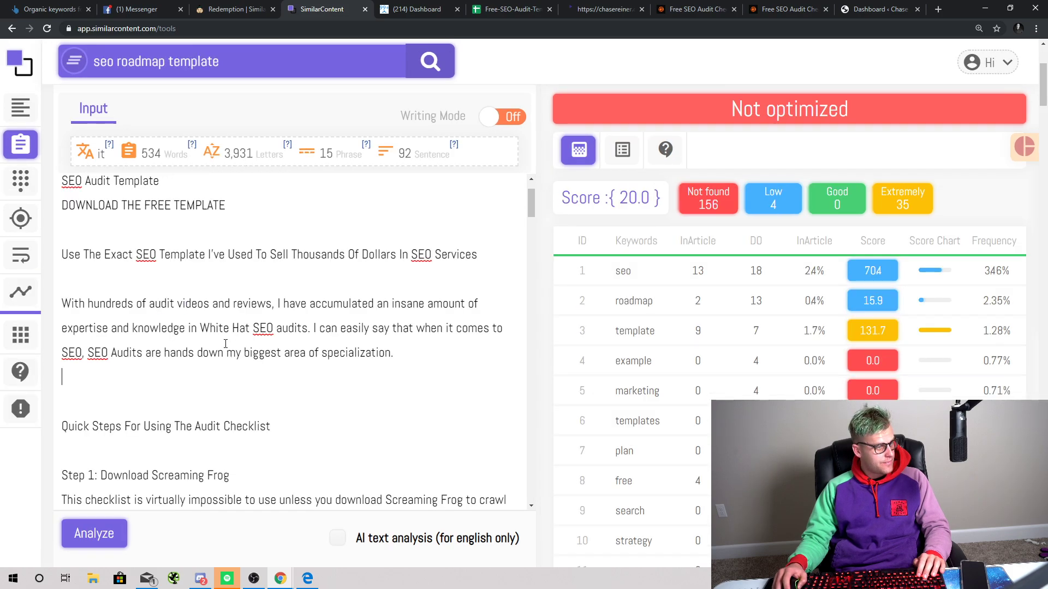
drag(413, 369, 36, 309)
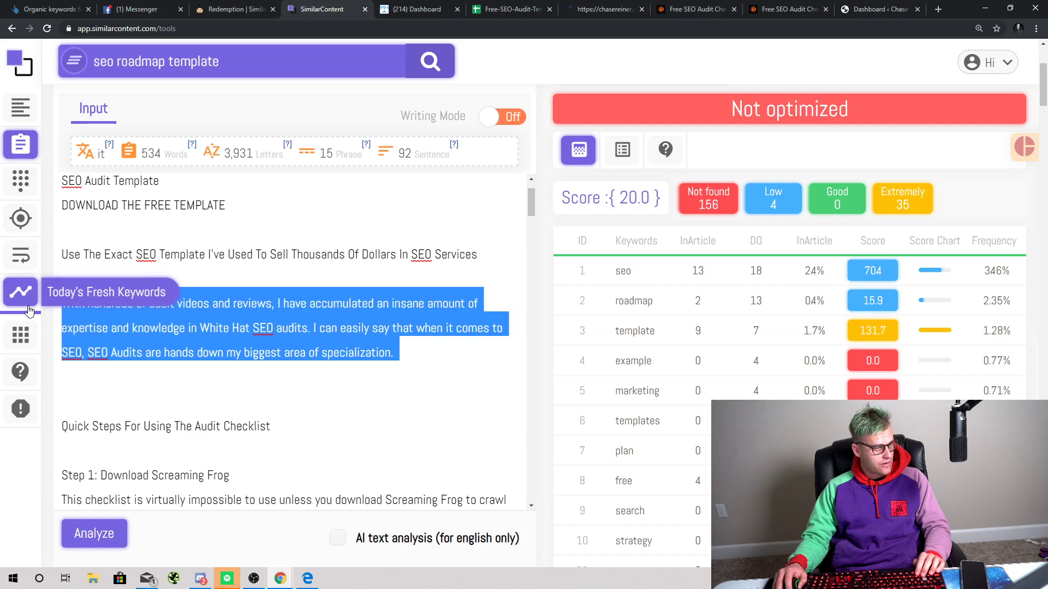
Step: Replace the selected paragraph with a new intro starting 'I created a ton of different…ideas into one free'
key(BackSpace)
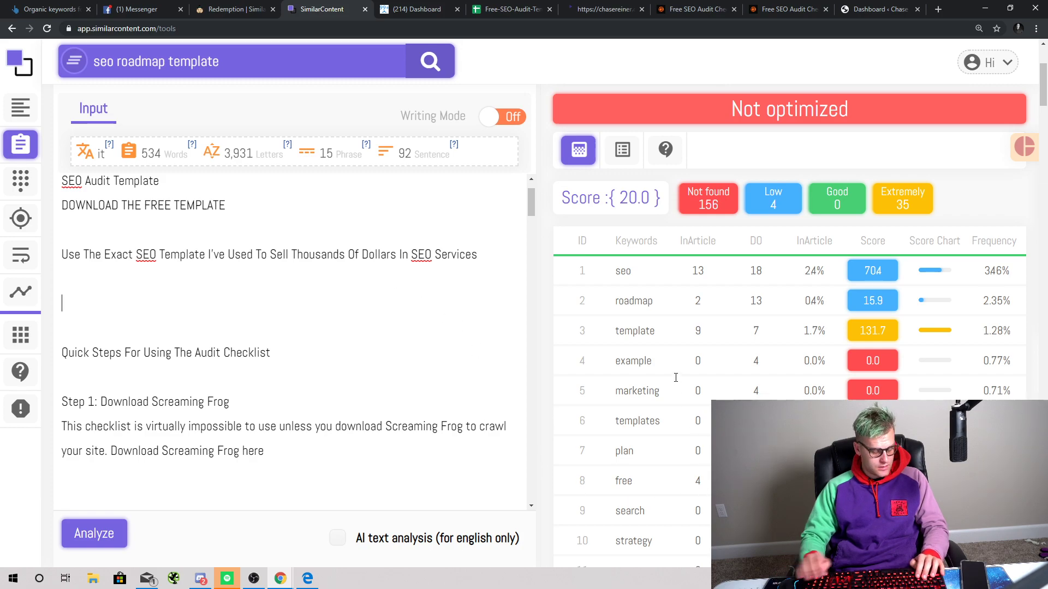
text(This SEO marketing template)
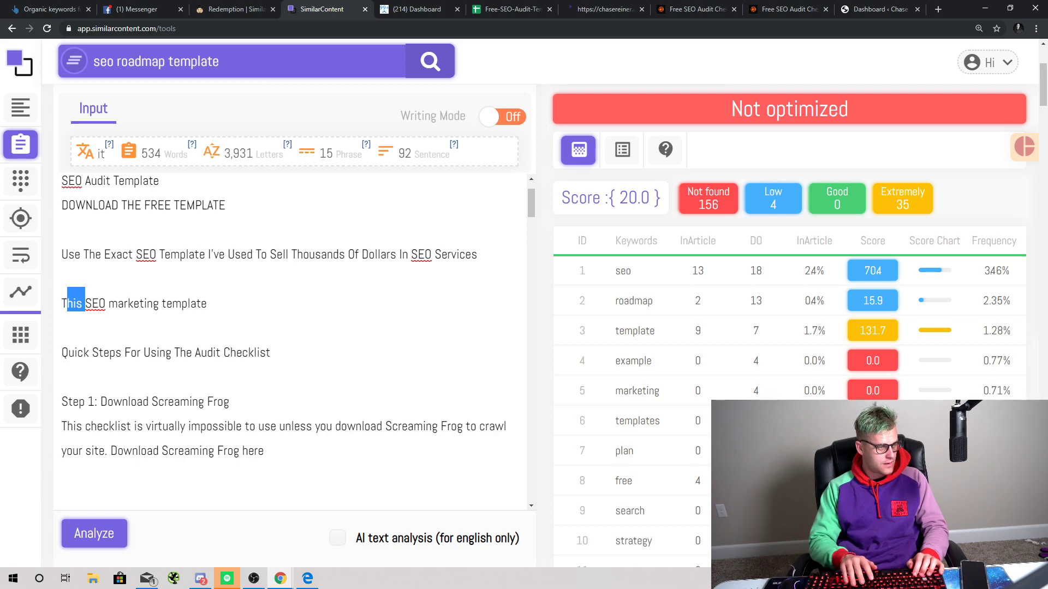
key(BackSpace)
key(BackSpace)
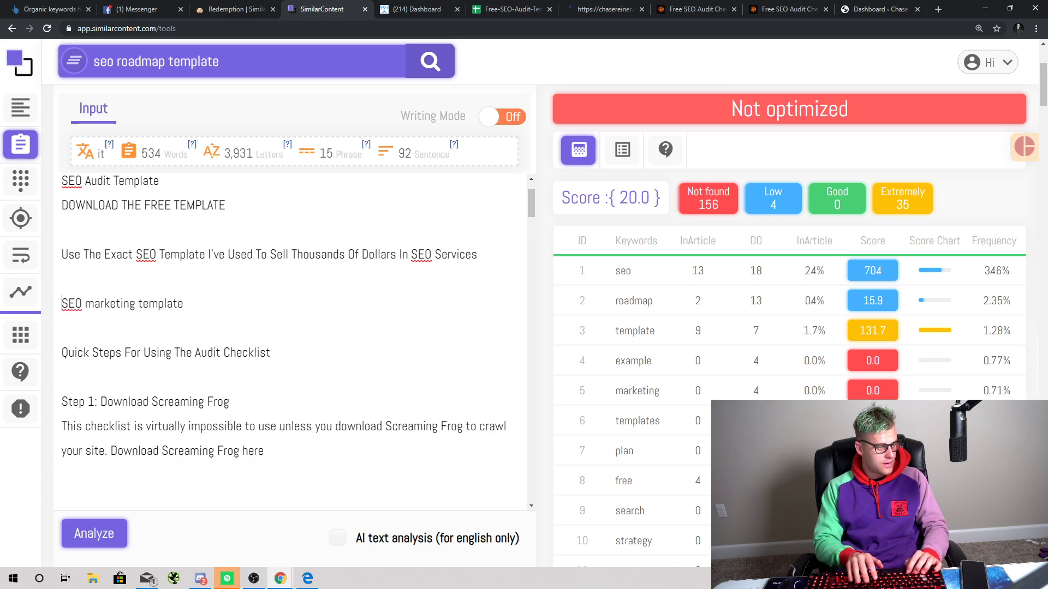
text(I)
text('ve spent)
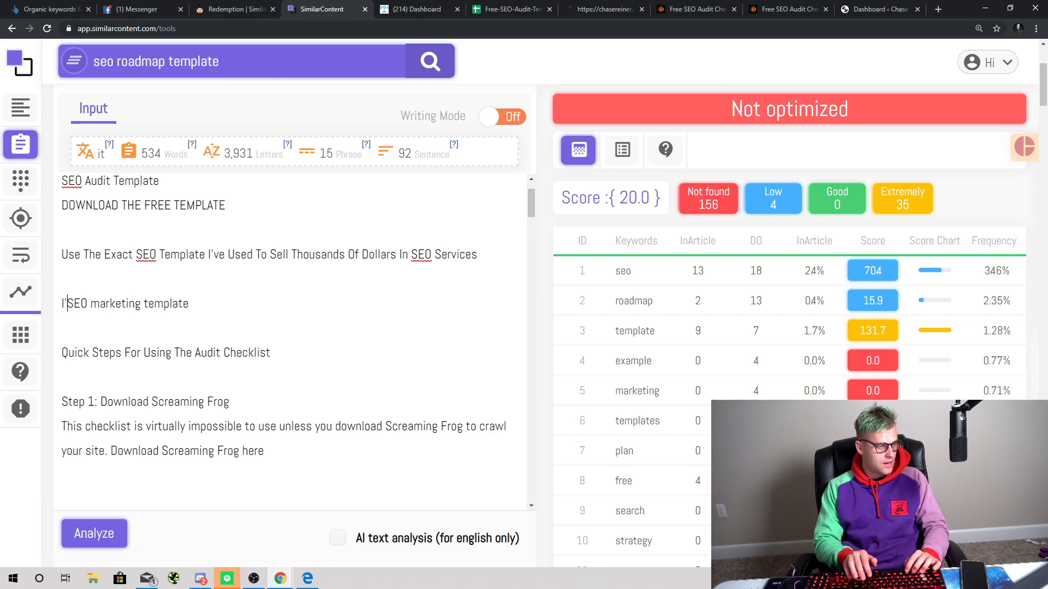
key(BackSpace)
key(BackSpace)
key(BackSpace)
key(BackSpace)
key(BackSpace)
key(BackSpace)
key(BackSpace)
key(BackSpace)
key(BackSpace)
key(BackSpace)
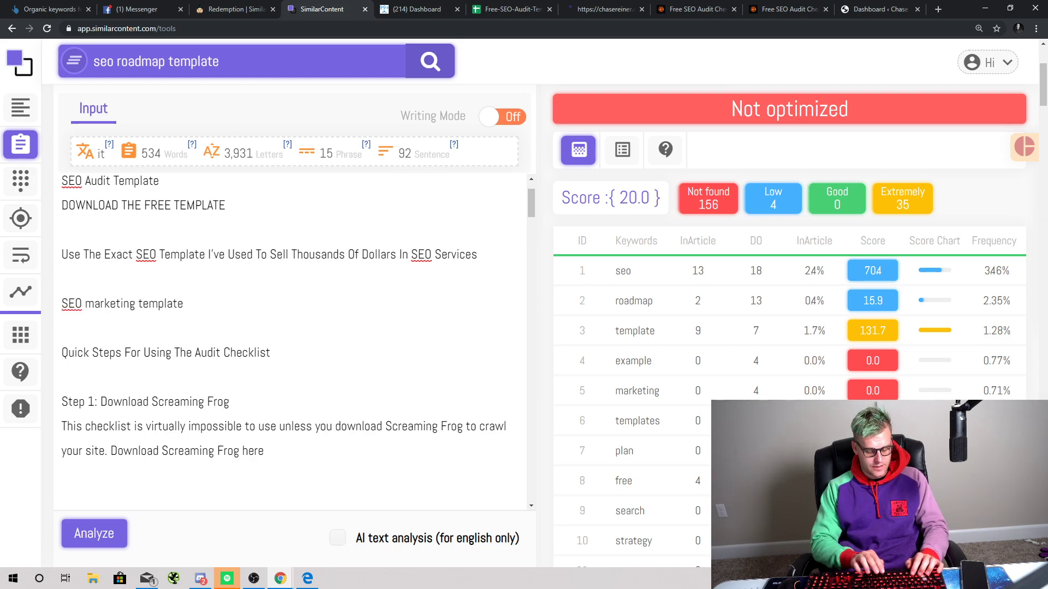
text(I crea)
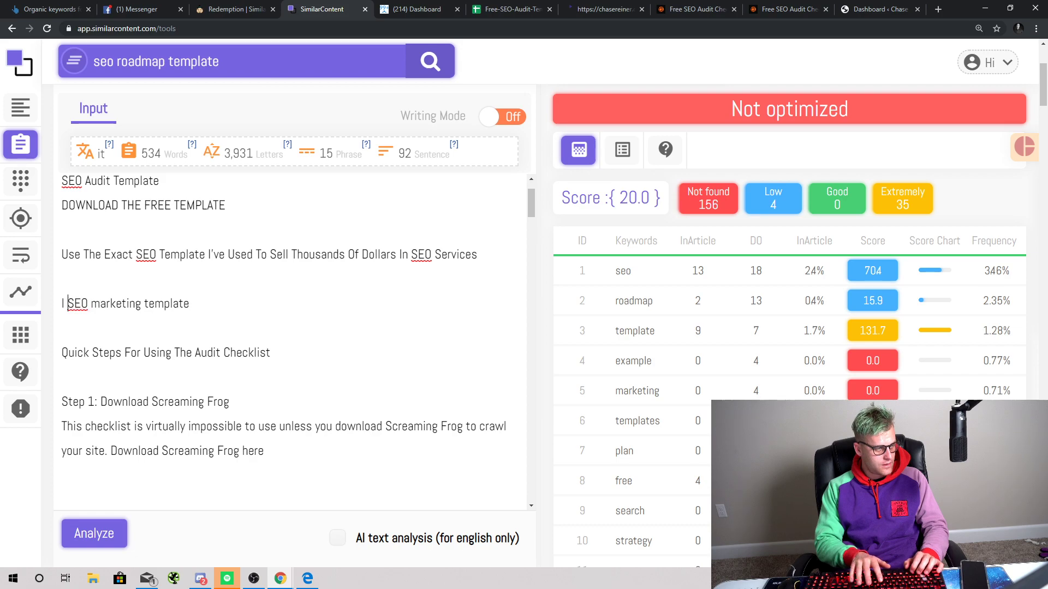
text(te)
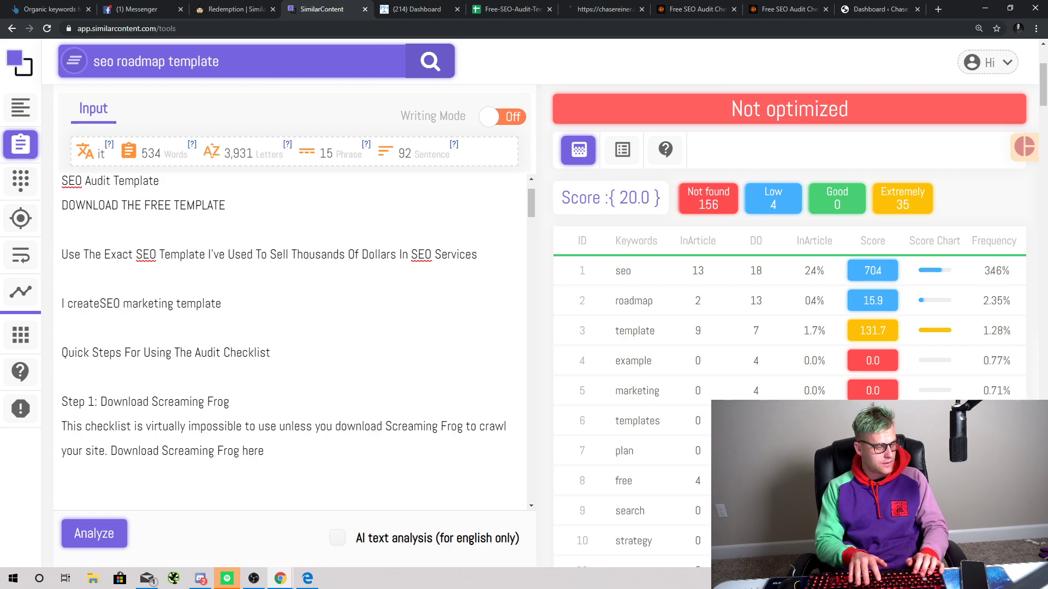
text(d )
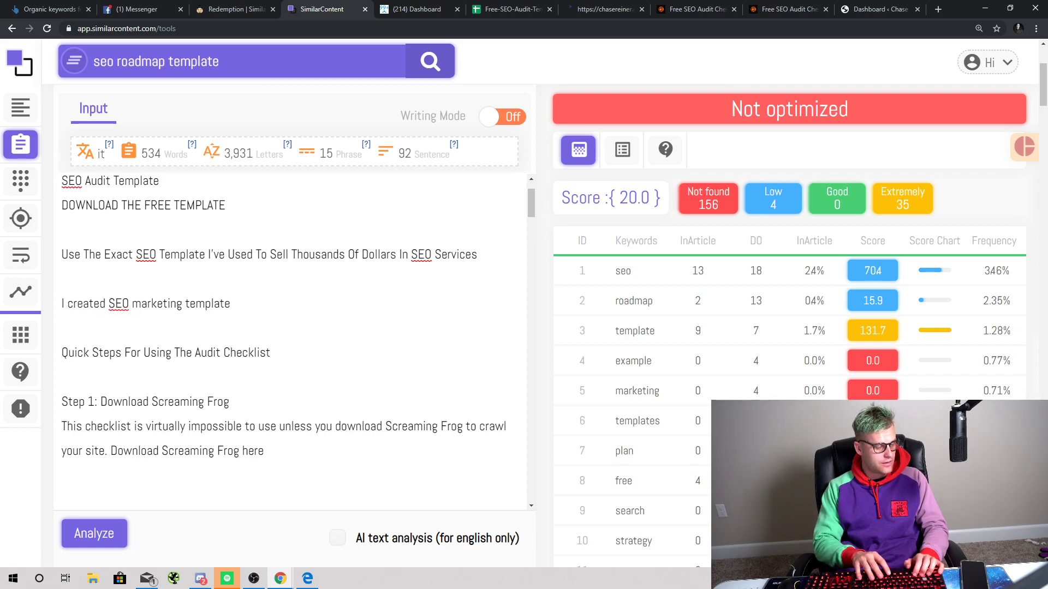
text(a ton of diff)
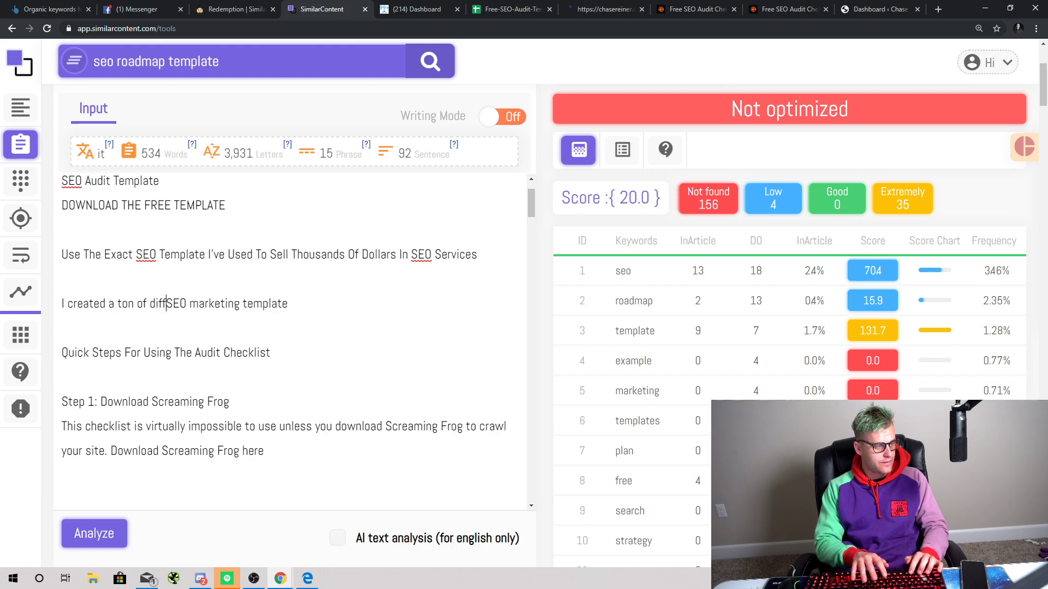
text(erent)
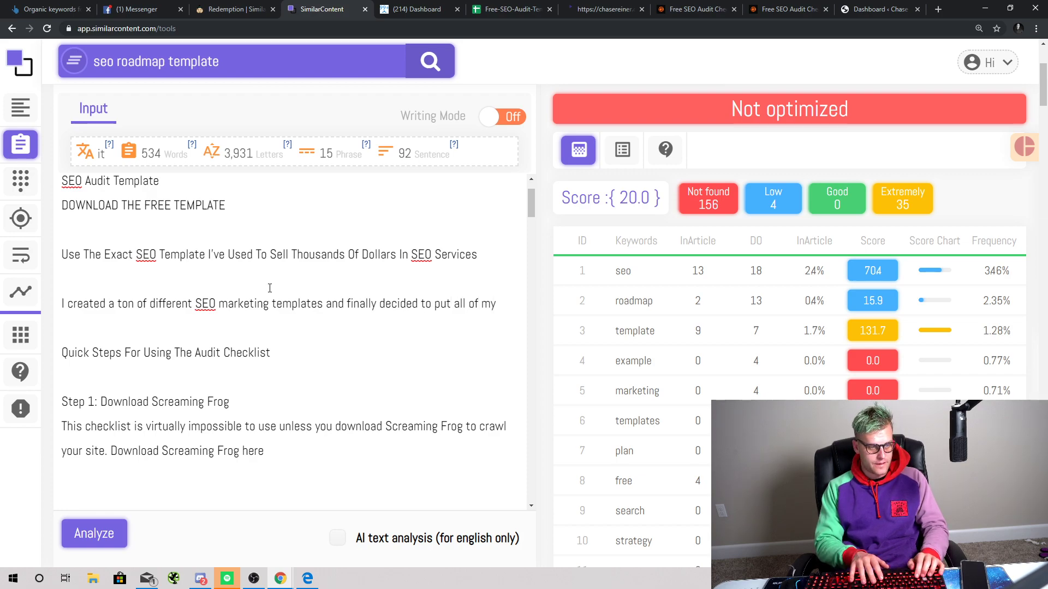
text(rk int)
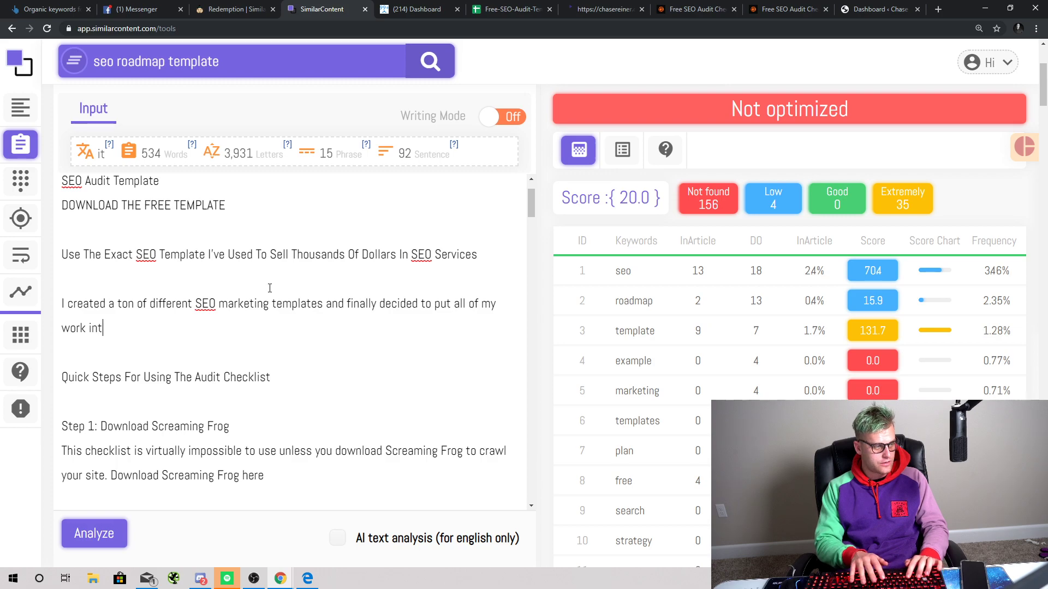
key(BackSpace)
key(BackSpace)
key(BackSpace)
key(BackSpace)
key(BackSpace)
text(ide)
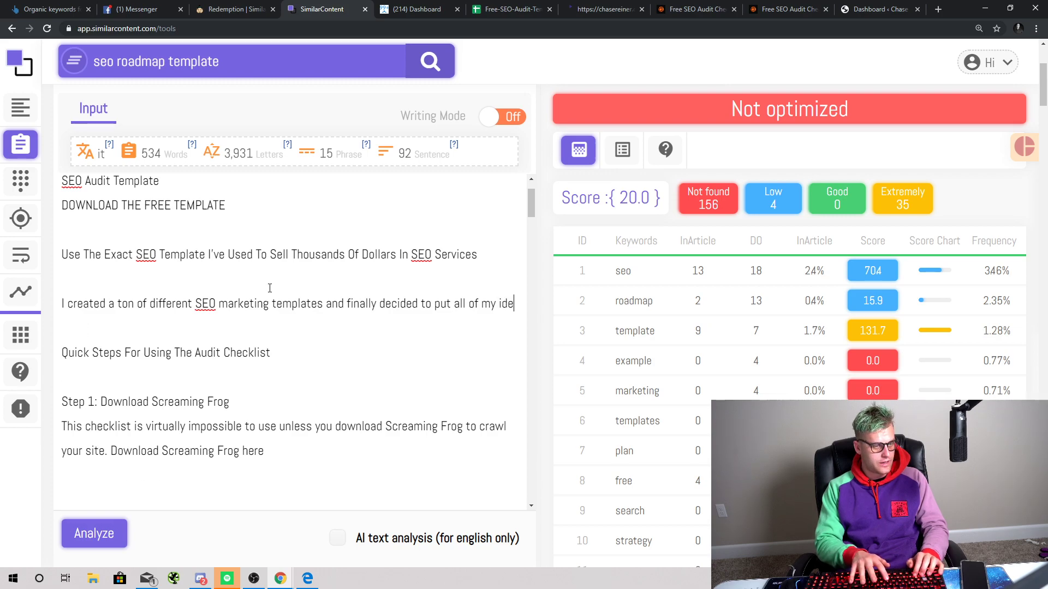
text(as i)
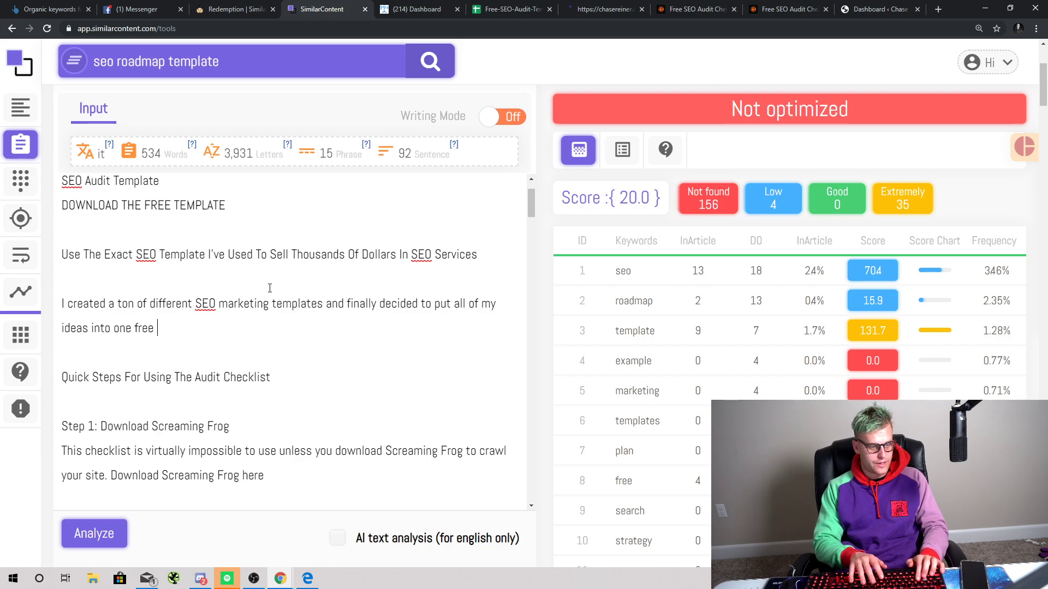
text(nto one free)
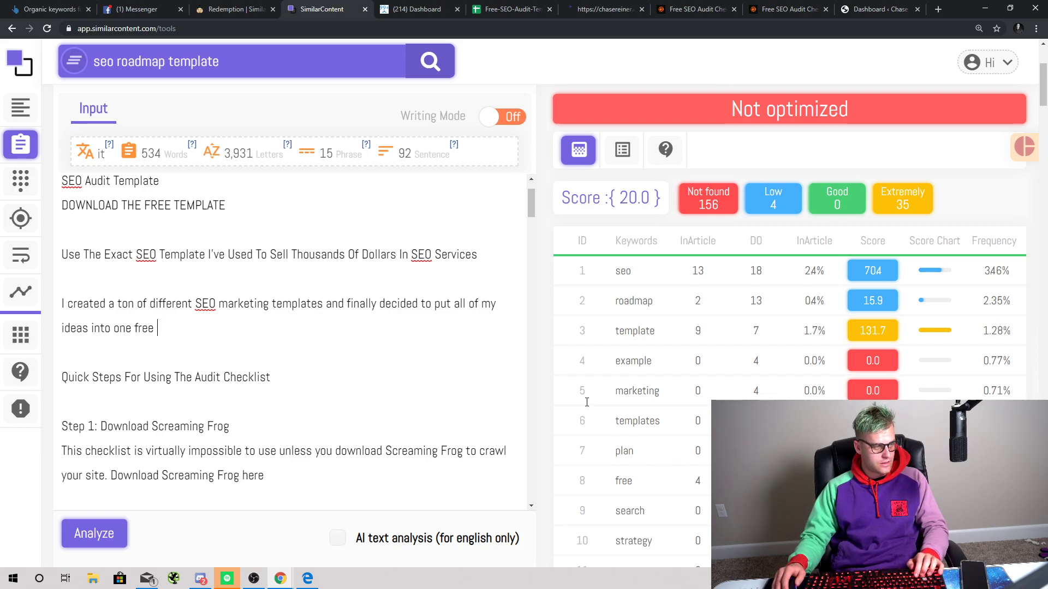
Step: Add the word 'downloadable' to the intro, correcting the misspelling 'downloable' via spelling suggestions
scroll(587, 402, down, 3)
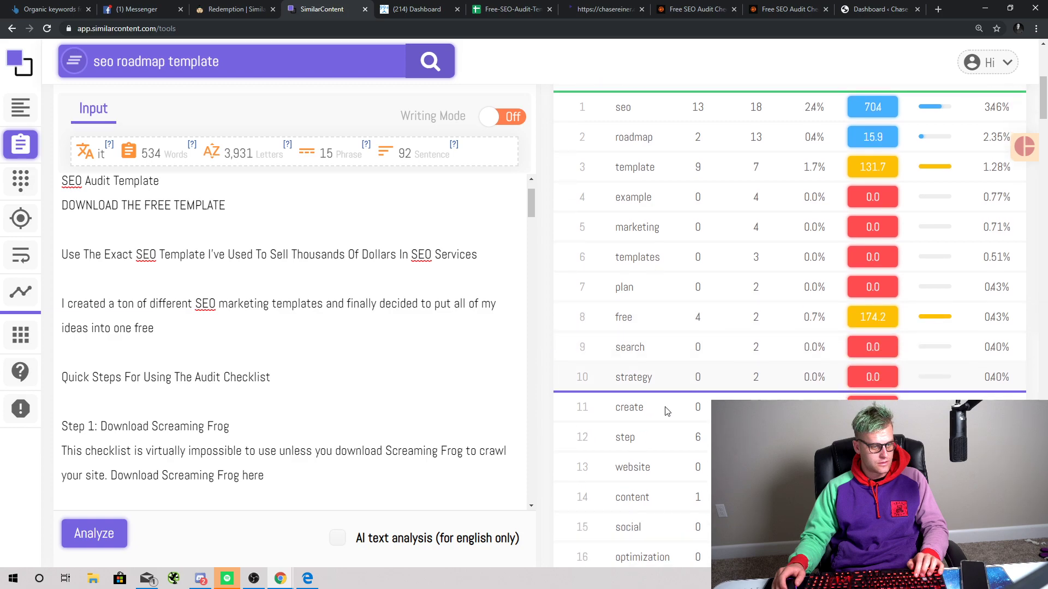
scroll(669, 480, down, 1)
scroll(672, 493, down, 1)
scroll(674, 492, up, 1)
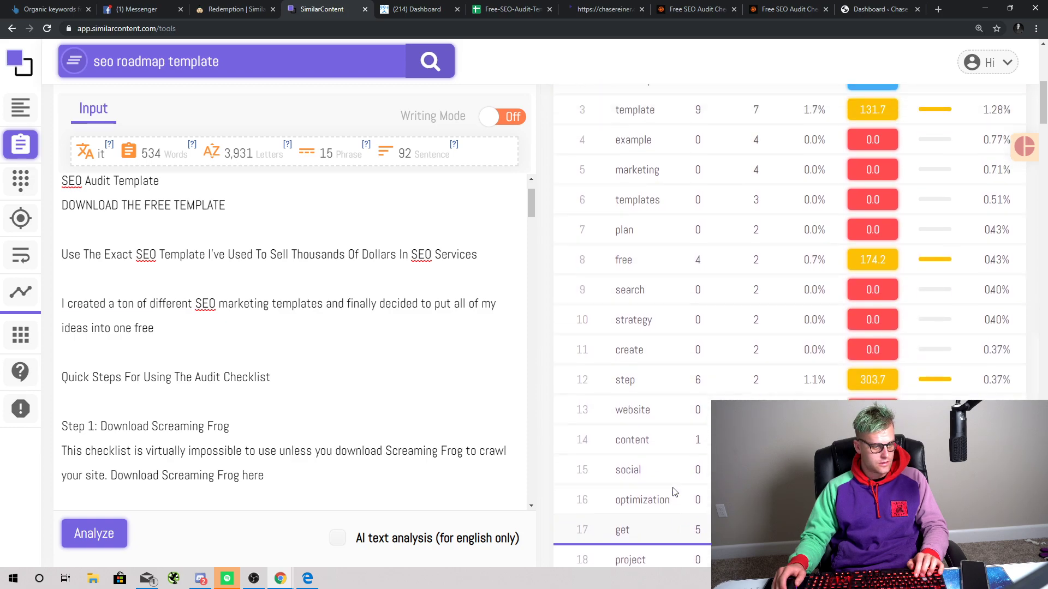
scroll(675, 491, down, 4)
scroll(665, 467, up, 1)
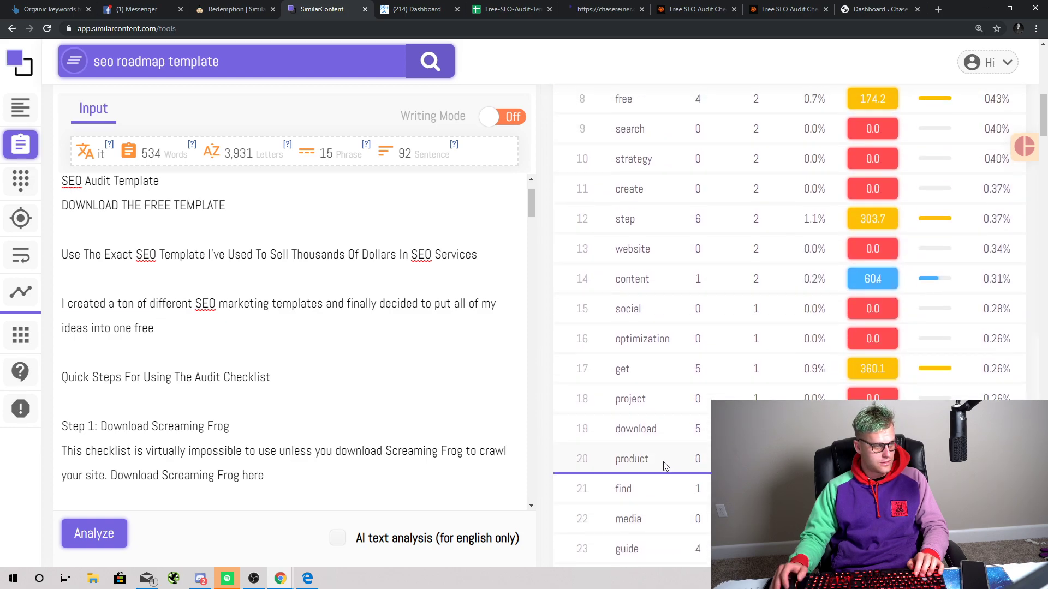
text(do)
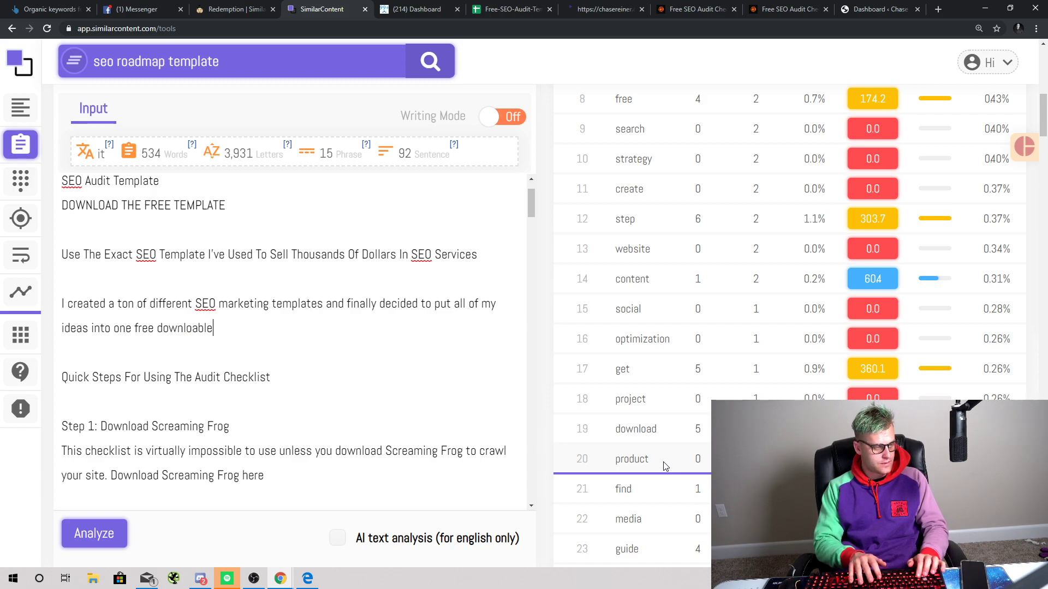
text(wnloable)
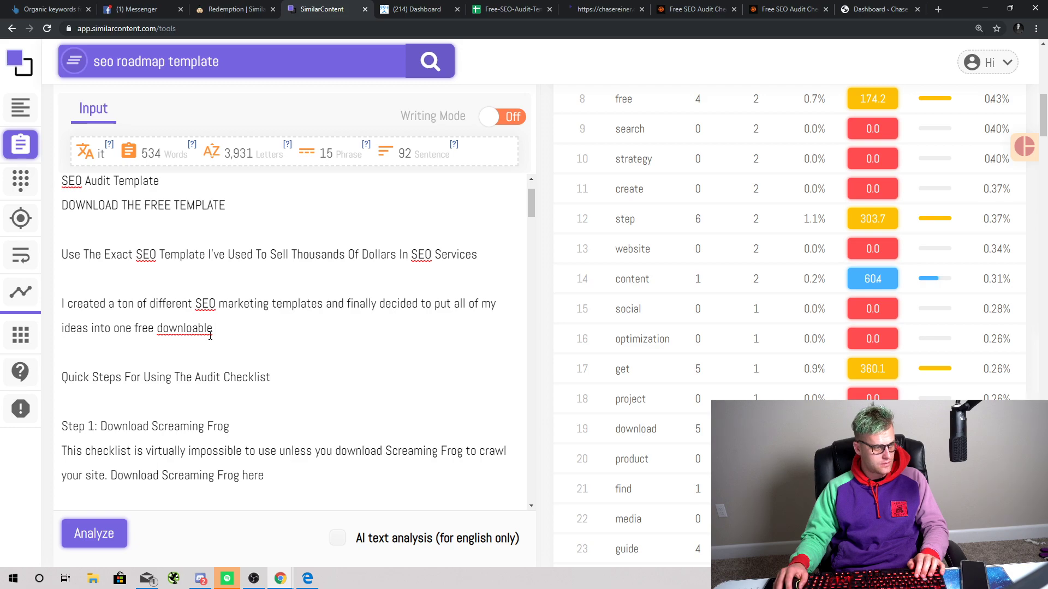
right_click(210, 336)
click(236, 341)
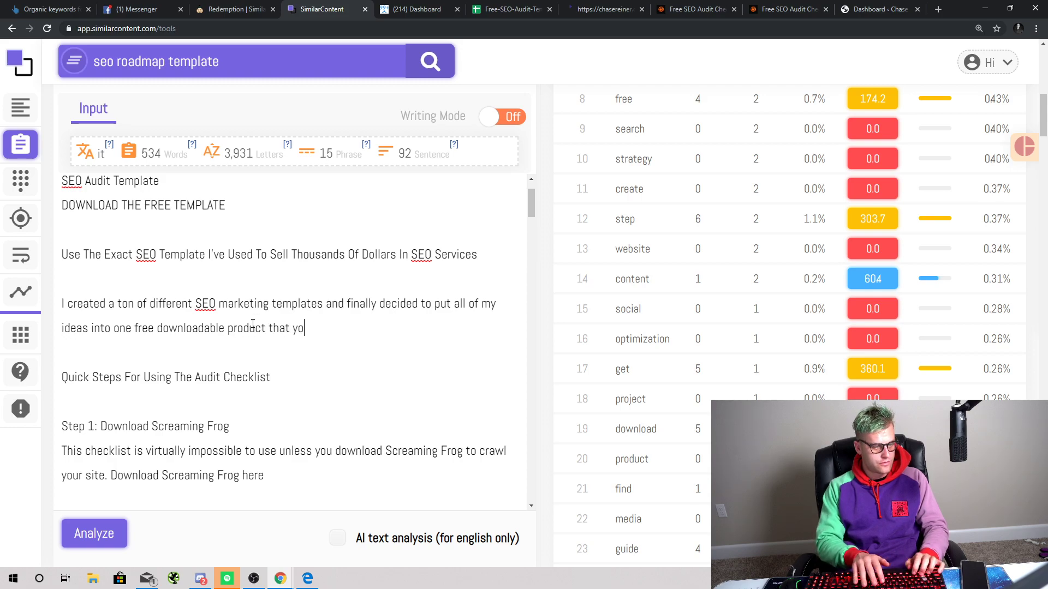
Step: Continue the intro with 'to increase you ranking' and the next sentence
scroll(474, 352, down, 3)
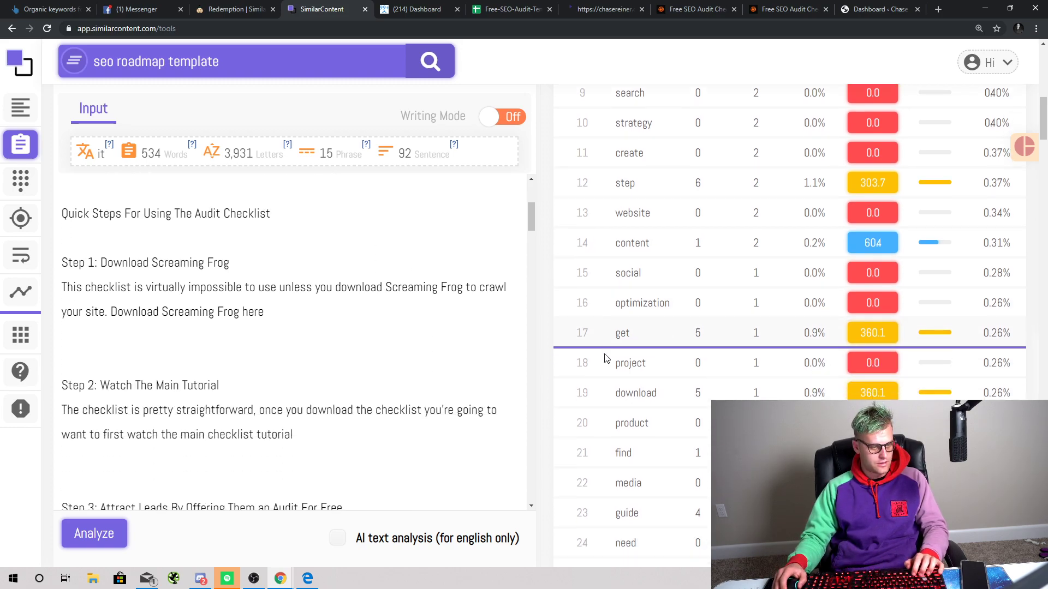
scroll(475, 345, up, 3)
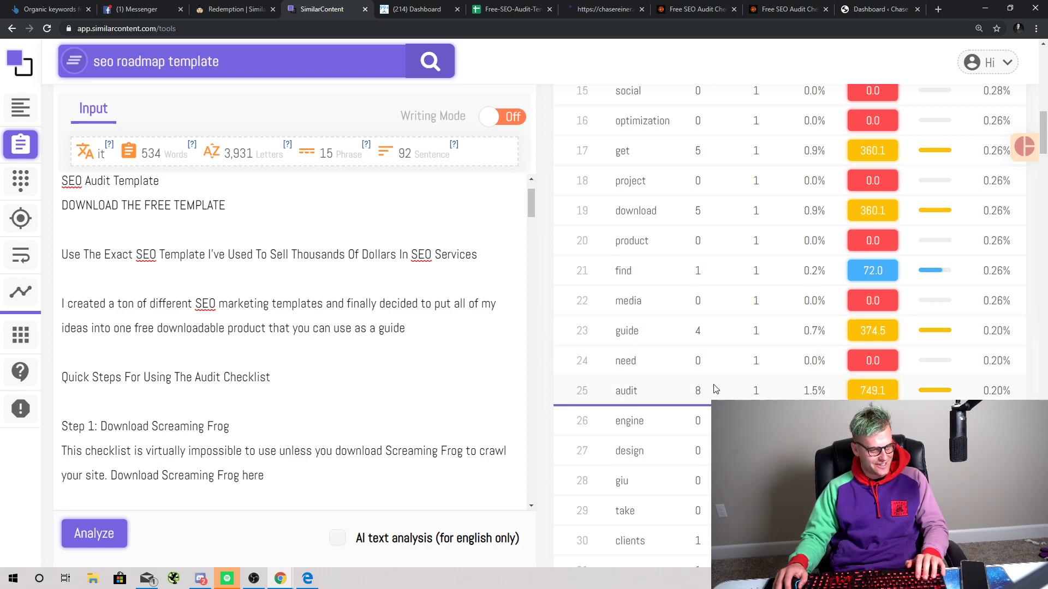
scroll(655, 428, down, 4)
scroll(631, 377, down, 3)
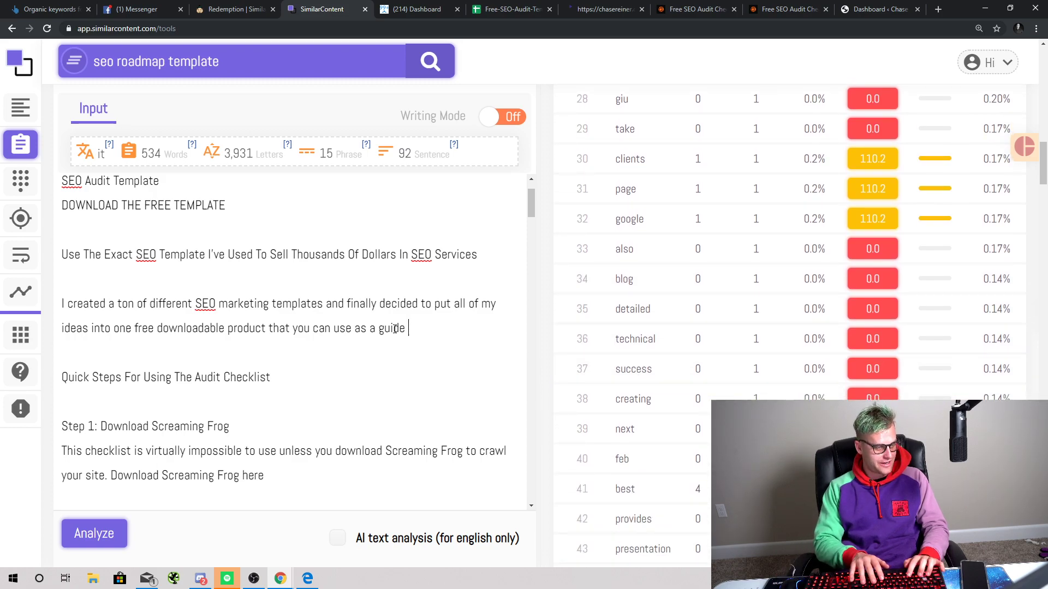
text(to increase you ran)
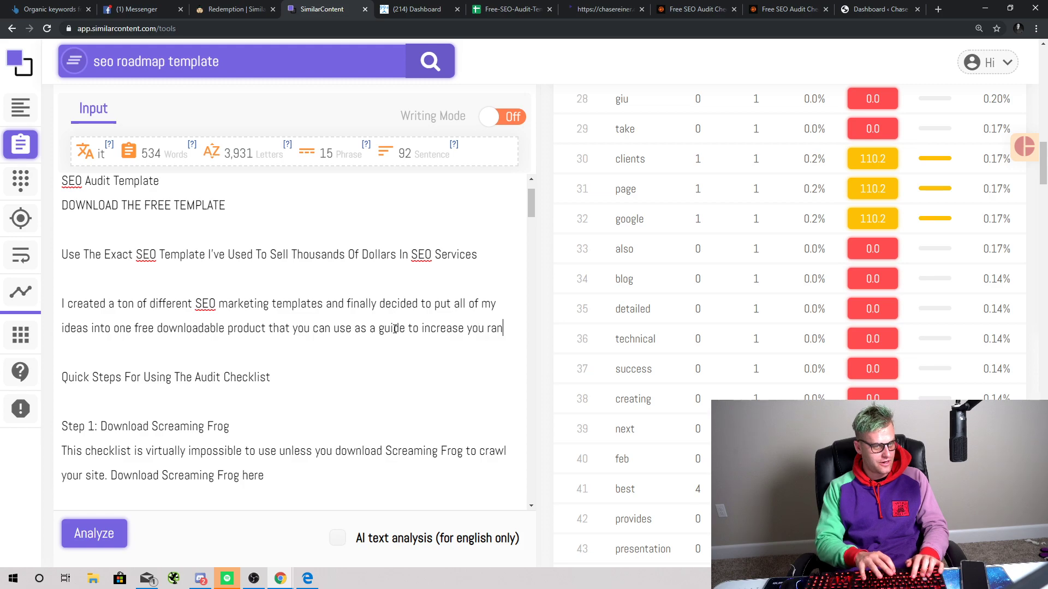
text(kings on Google whether you have a blog,)
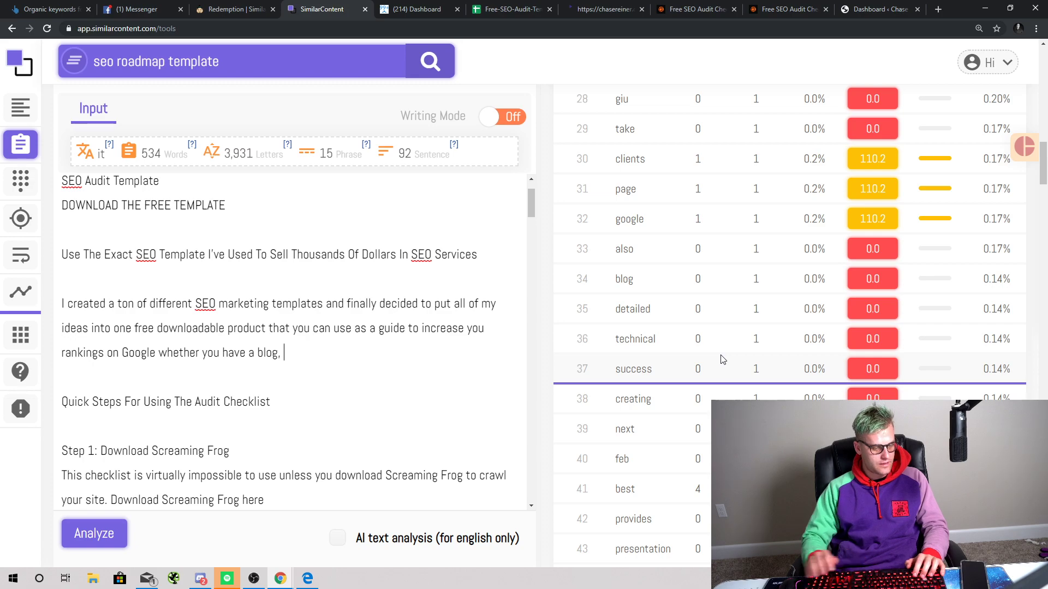
scroll(722, 359, down, 5)
text(I)
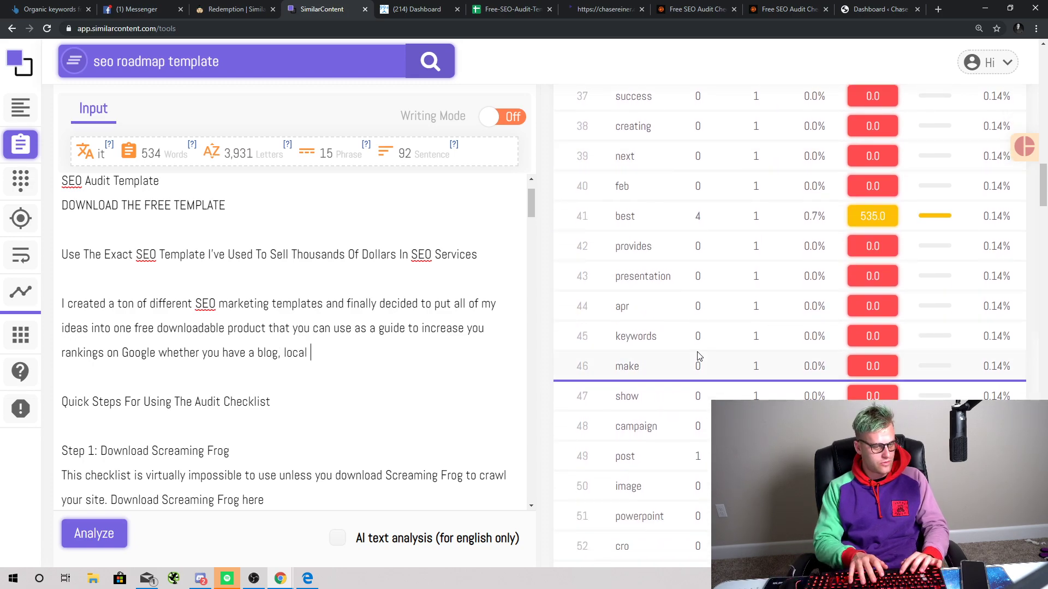
Step: Remove the trailing space, end the paragraph with a period after 'e-commerce store', and select it
scroll(700, 356, down, 9)
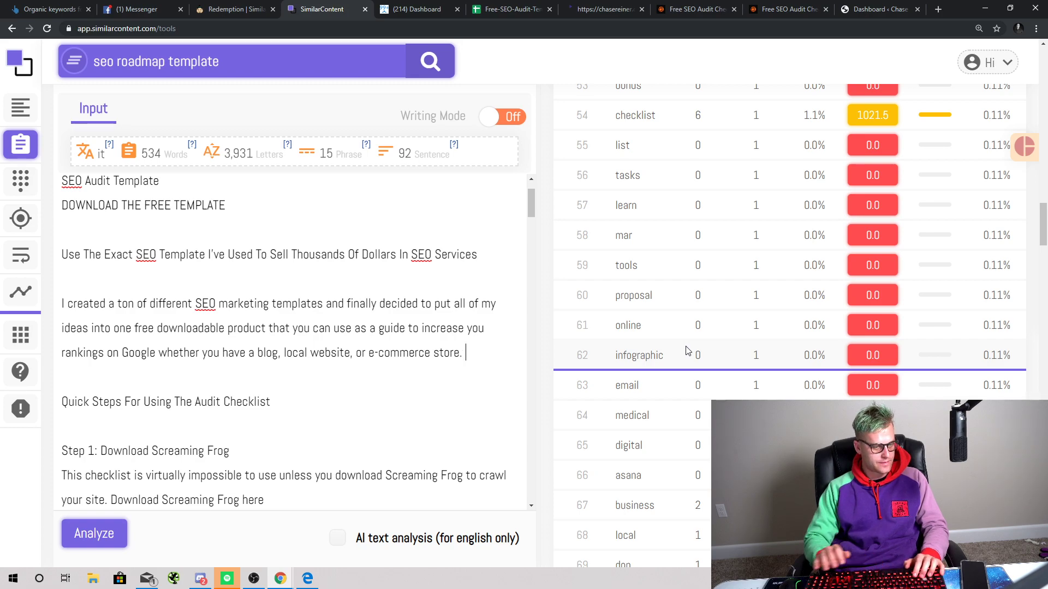
scroll(671, 373, up, 9)
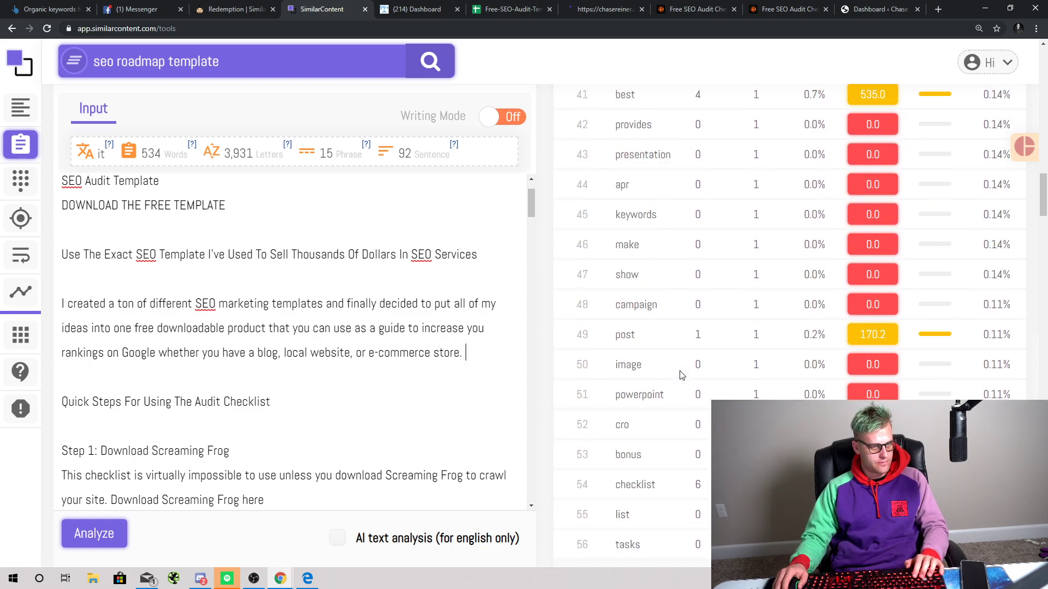
key(BackSpace)
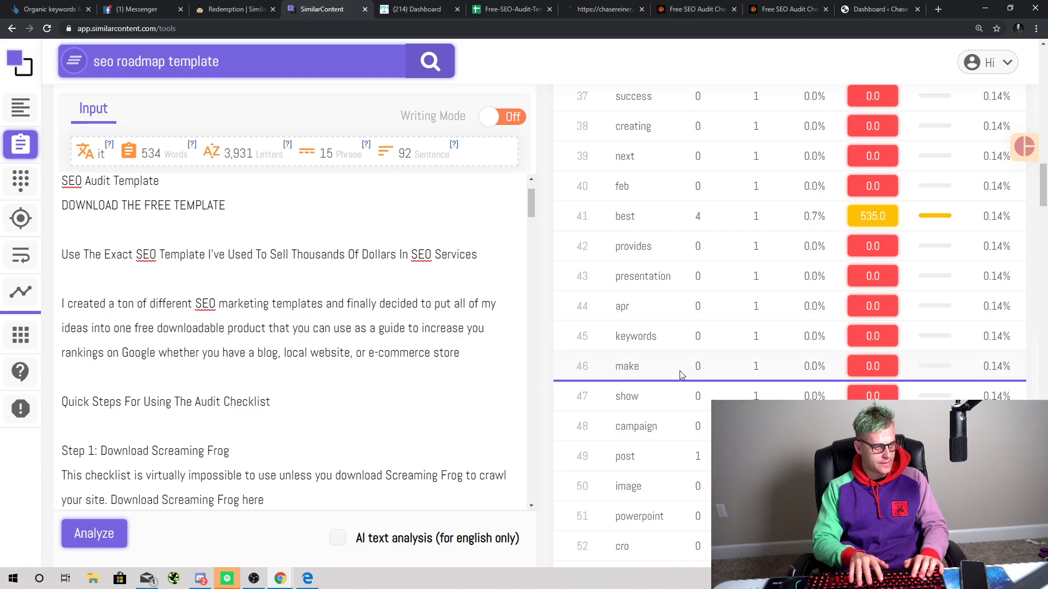
key(BackSpace)
text(.)
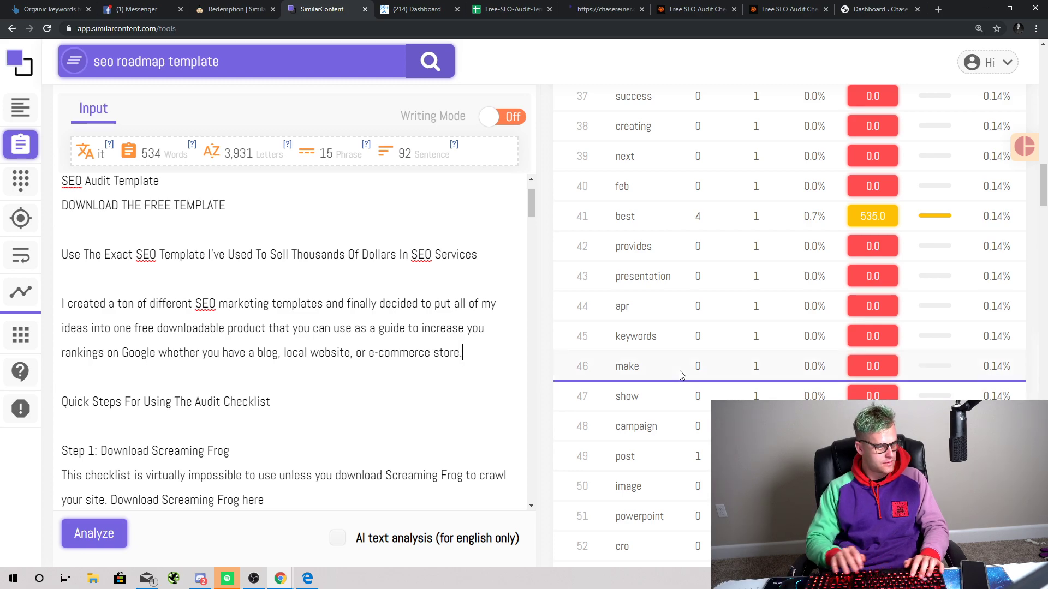
scroll(709, 352, up, 5)
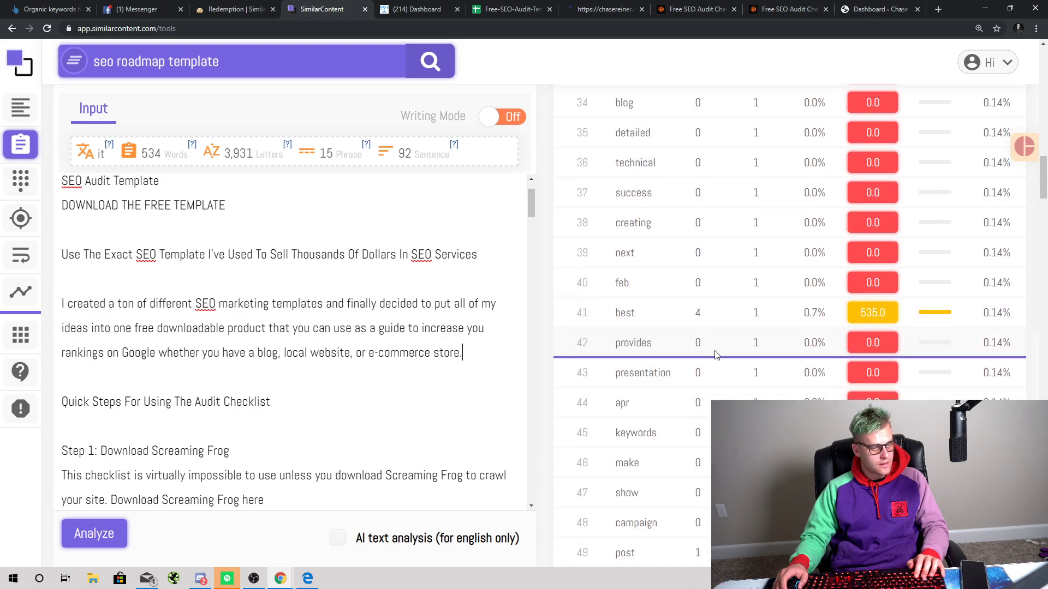
drag(464, 353, 44, 310)
key(ctrl+c)
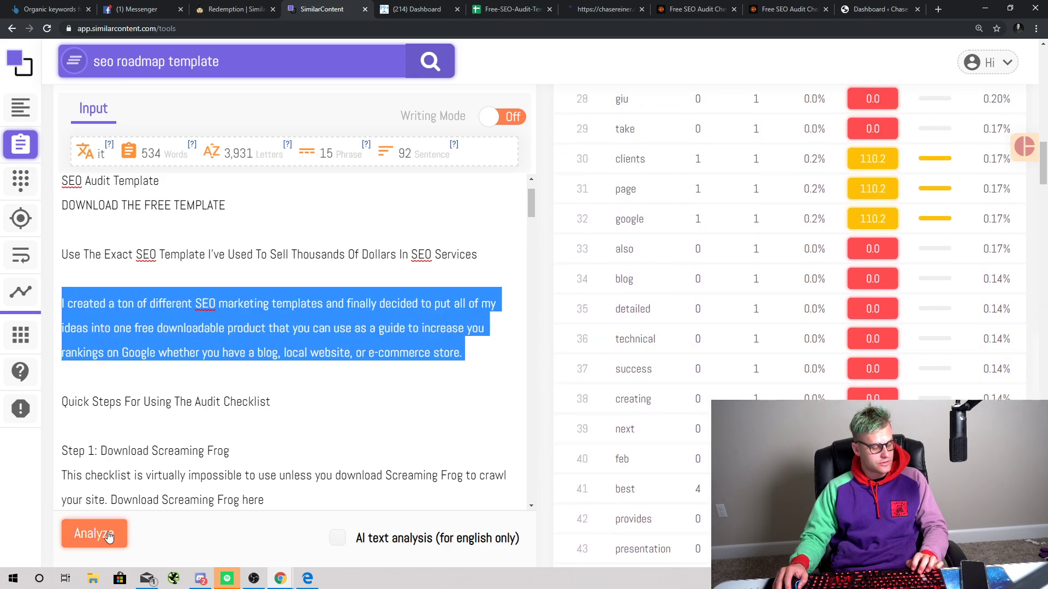
Step: Re-analyse the edited article in SimilarContent, raising relevancy to 23.08, then return to the checklist page
click(109, 536)
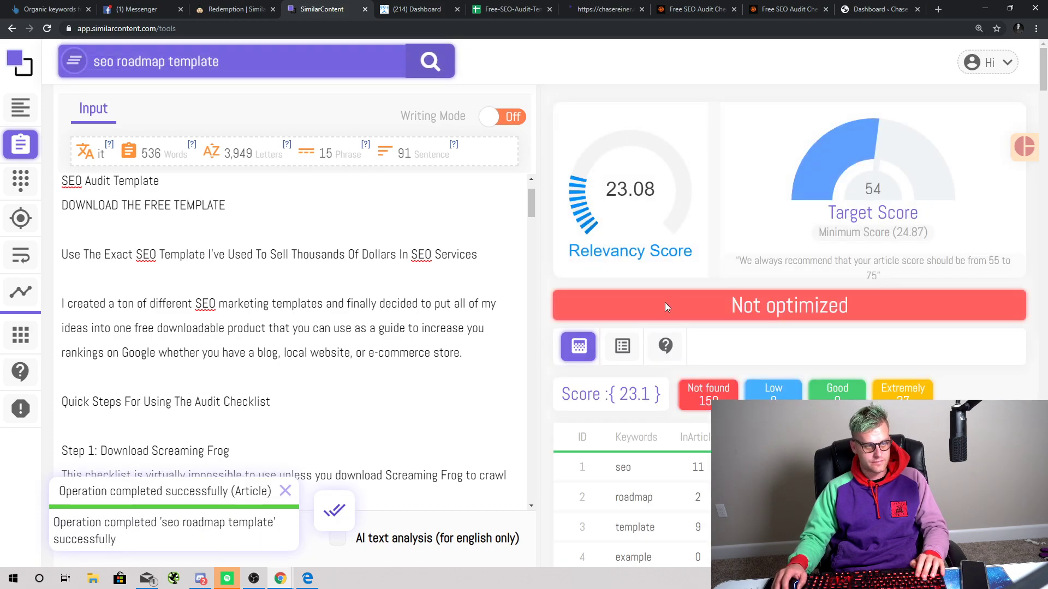
scroll(653, 219, down, 2)
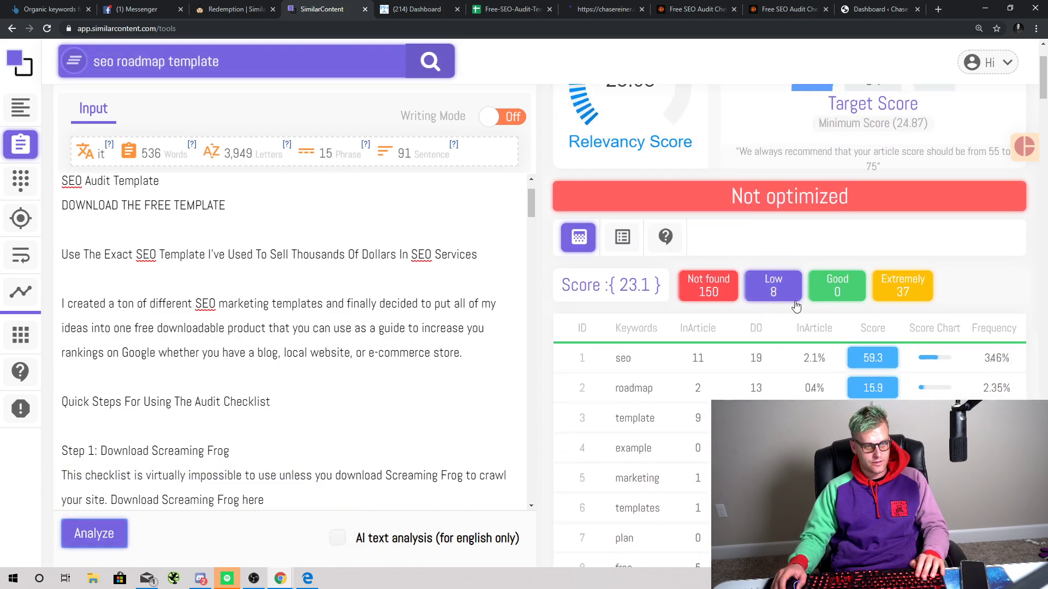
scroll(834, 310, down, 1)
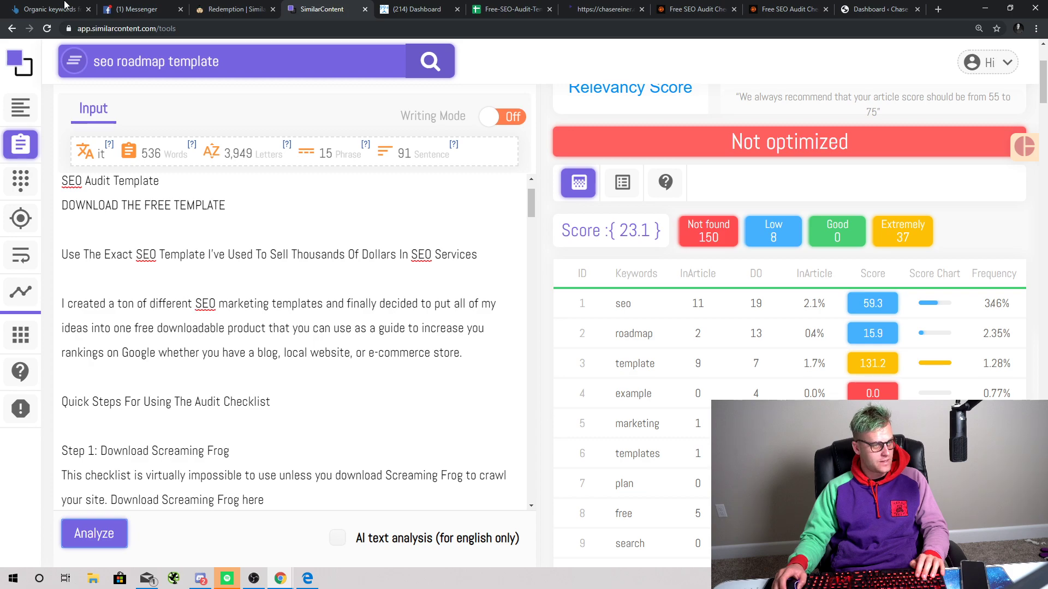
click(692, 9)
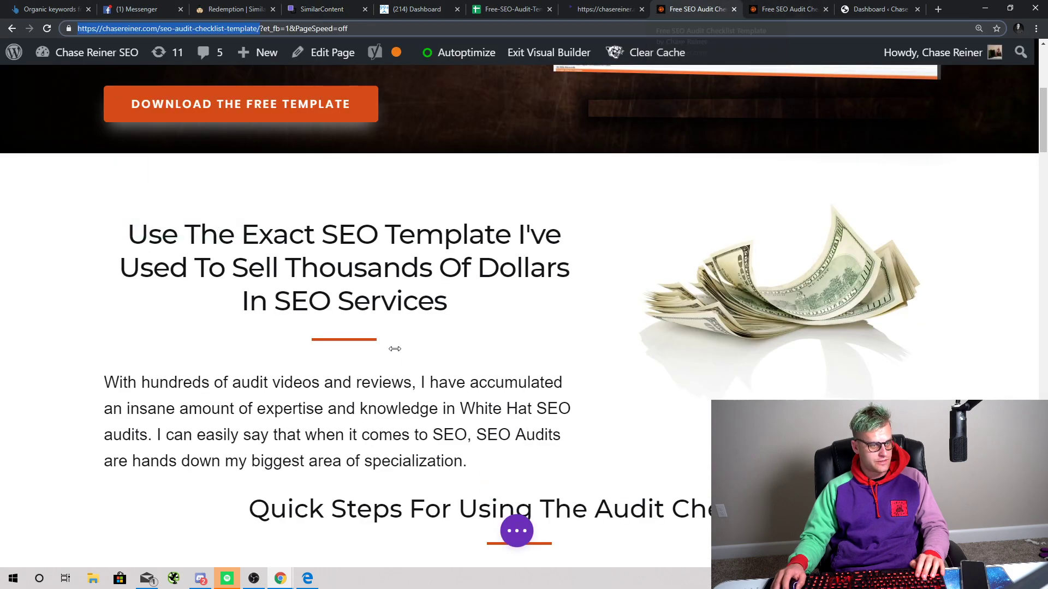
Step: Replace the Divi page's intro paragraph with the new SEO marketing templates paragraph
click(455, 443)
key(ctrl+a)
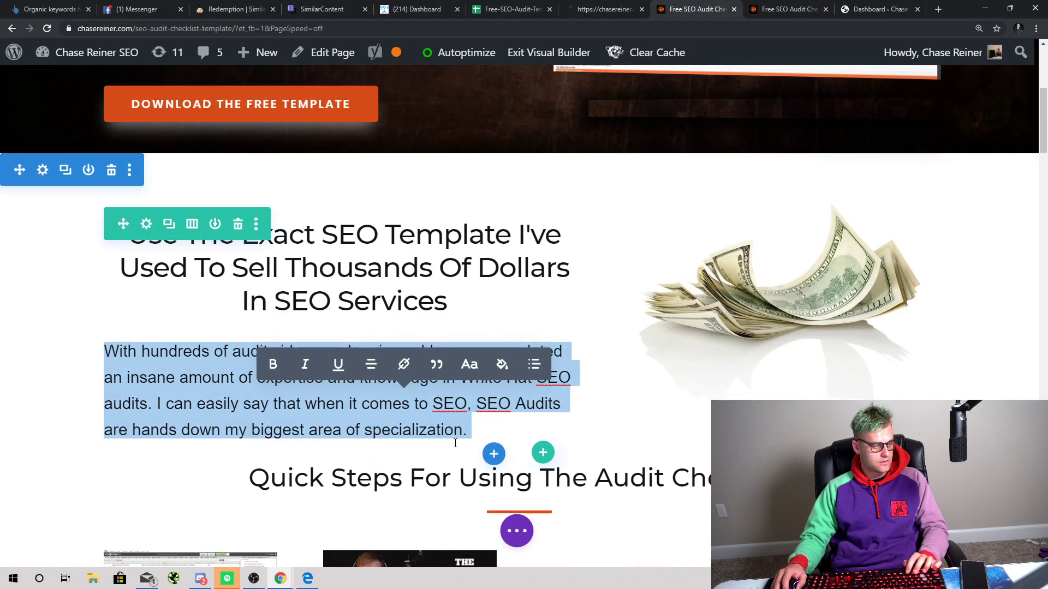
key(ctrl+v)
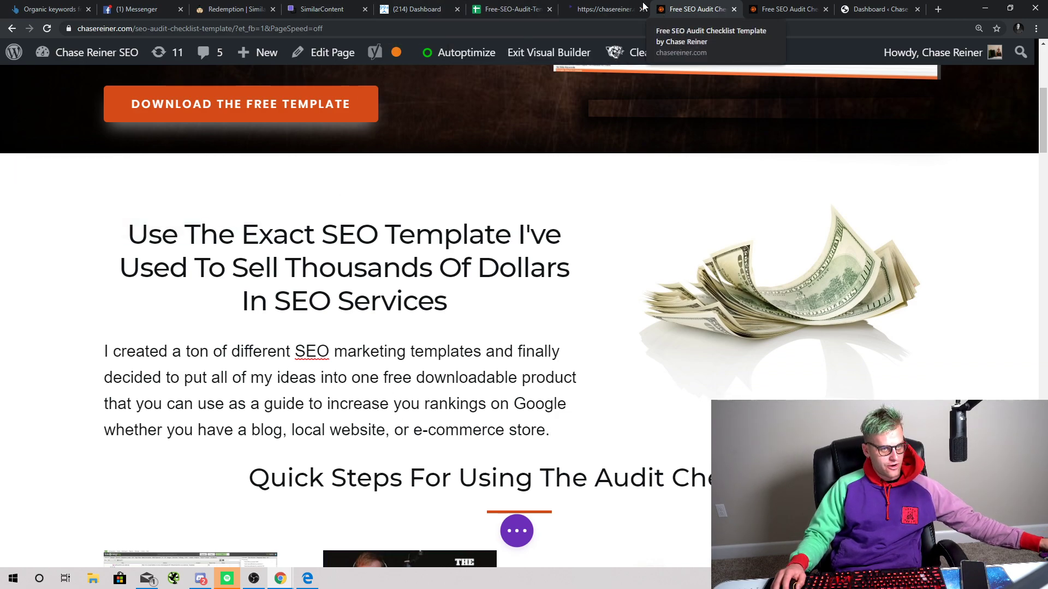
Step: Review the rewritten intro on the live audit checklist page and select the whole paragraph
click(878, 9)
click(699, 9)
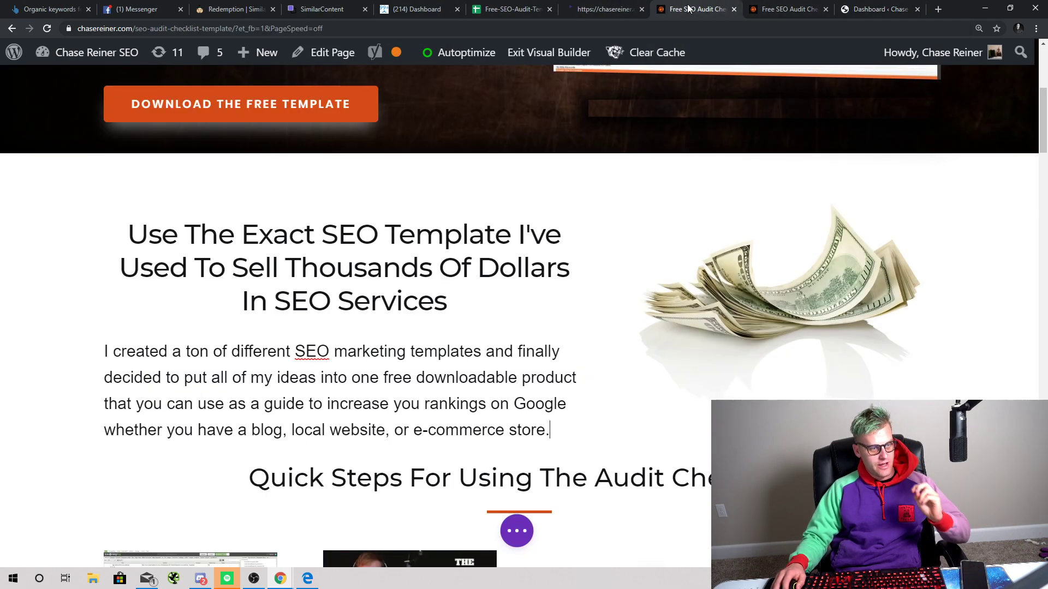
scroll(590, 168, down, 10)
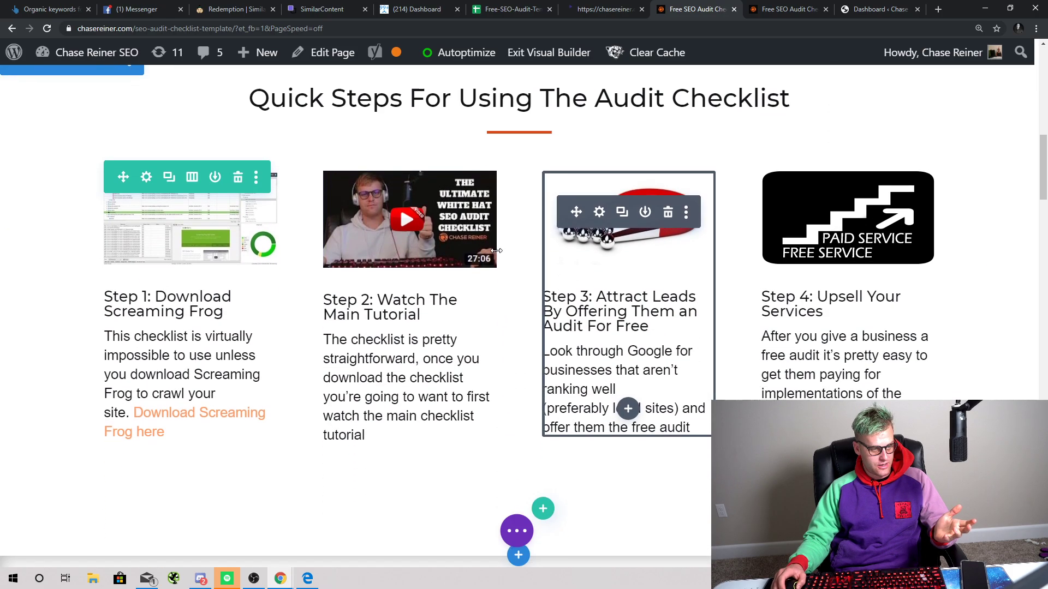
scroll(494, 251, up, 7)
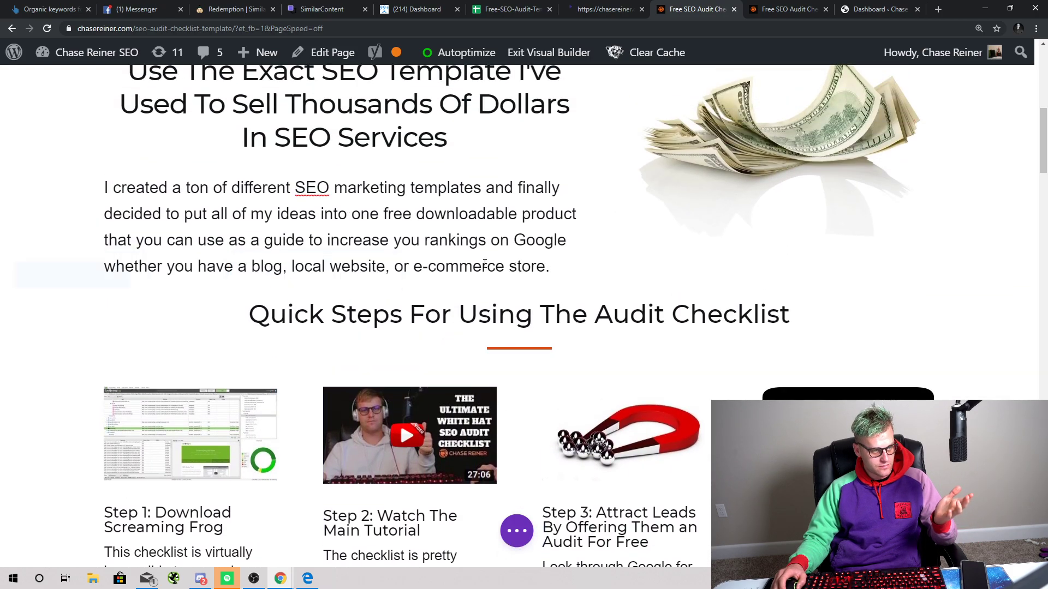
triple_click(408, 223)
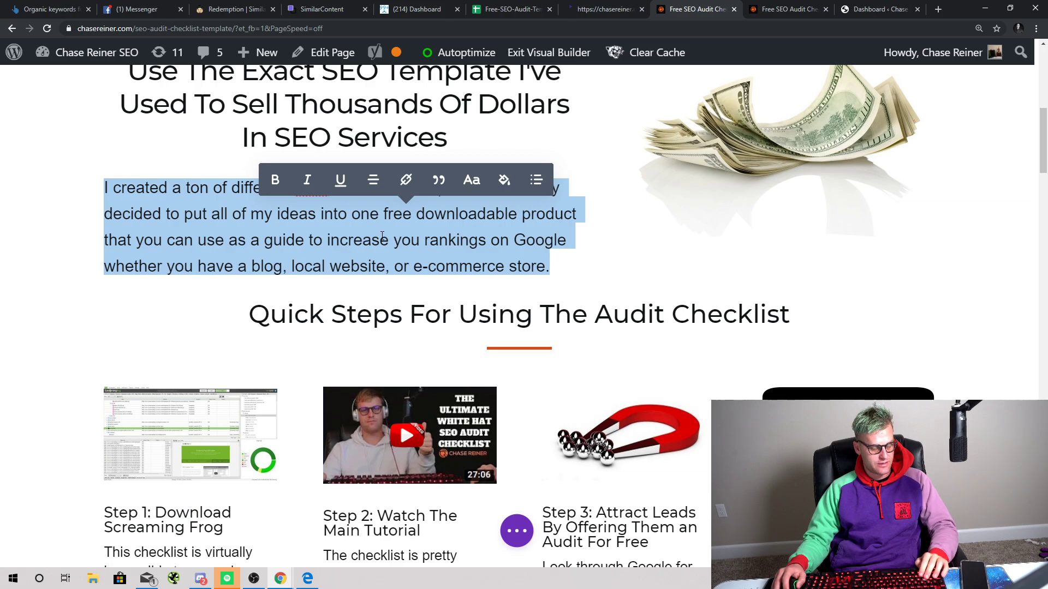
click(510, 9)
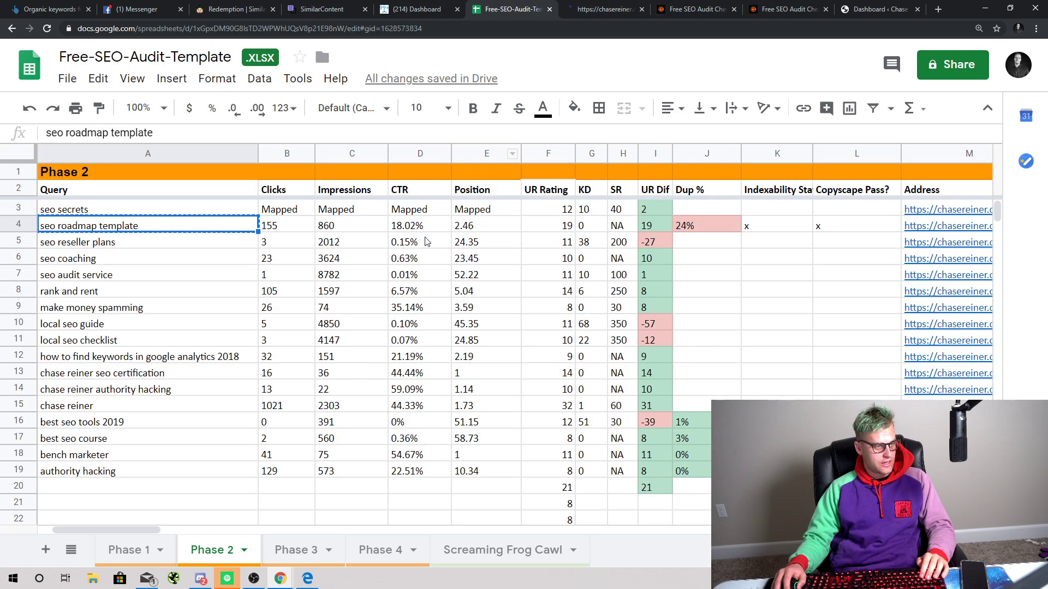
Step: Check the 24% duplicate value for 'seo roadmap template' in cell J4
click(707, 226)
click(879, 9)
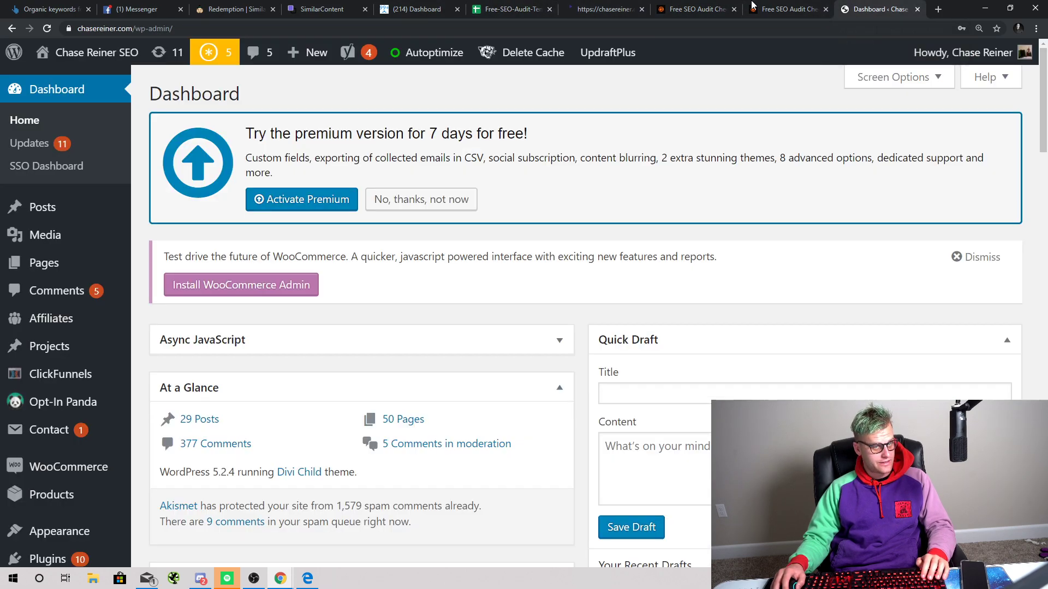
click(753, 6)
click(695, 10)
click(603, 10)
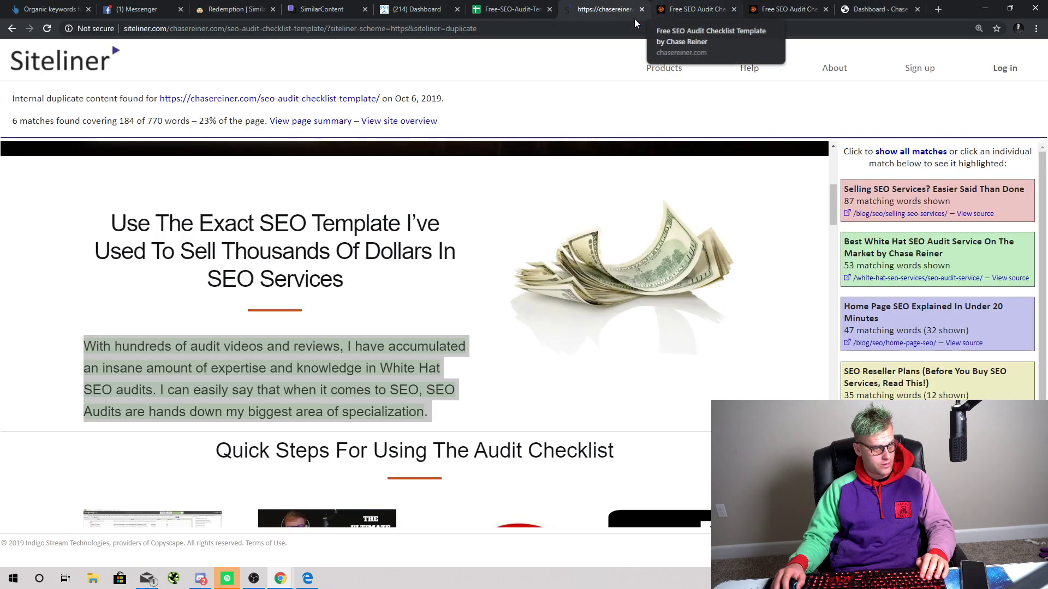
click(540, 8)
click(417, 9)
click(322, 9)
click(540, 11)
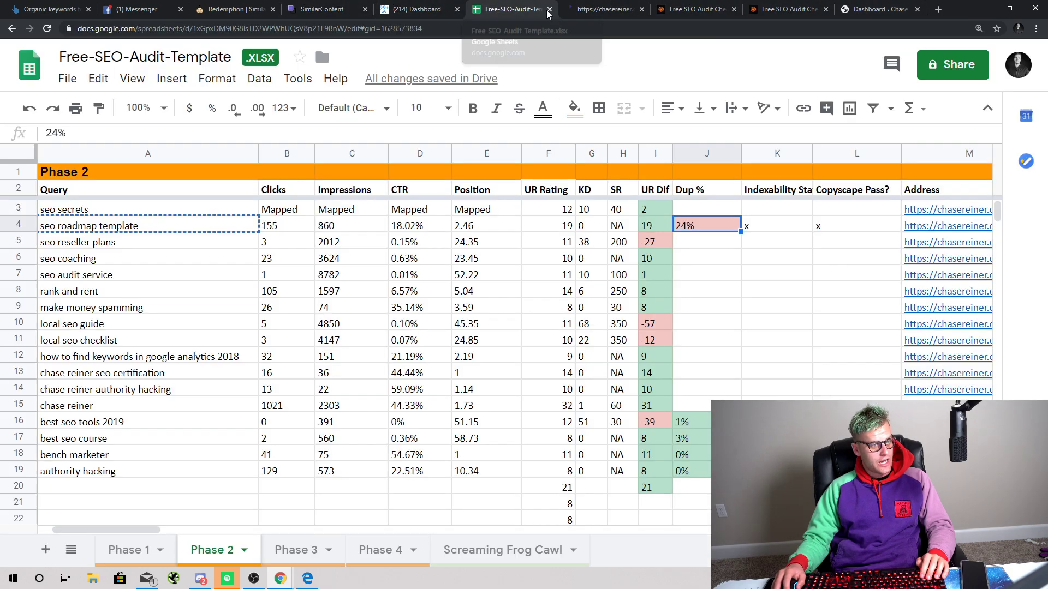
Step: Search Google in a new tab for the 'seo roadmap template' query from cell A4
click(173, 233)
click(593, 7)
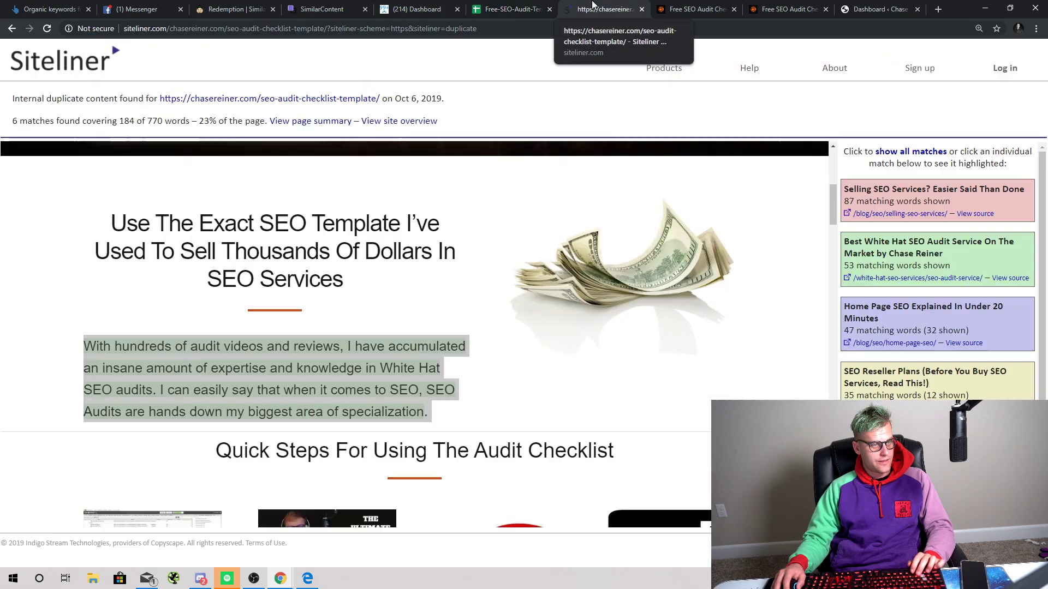
click(708, 9)
click(788, 10)
click(891, 7)
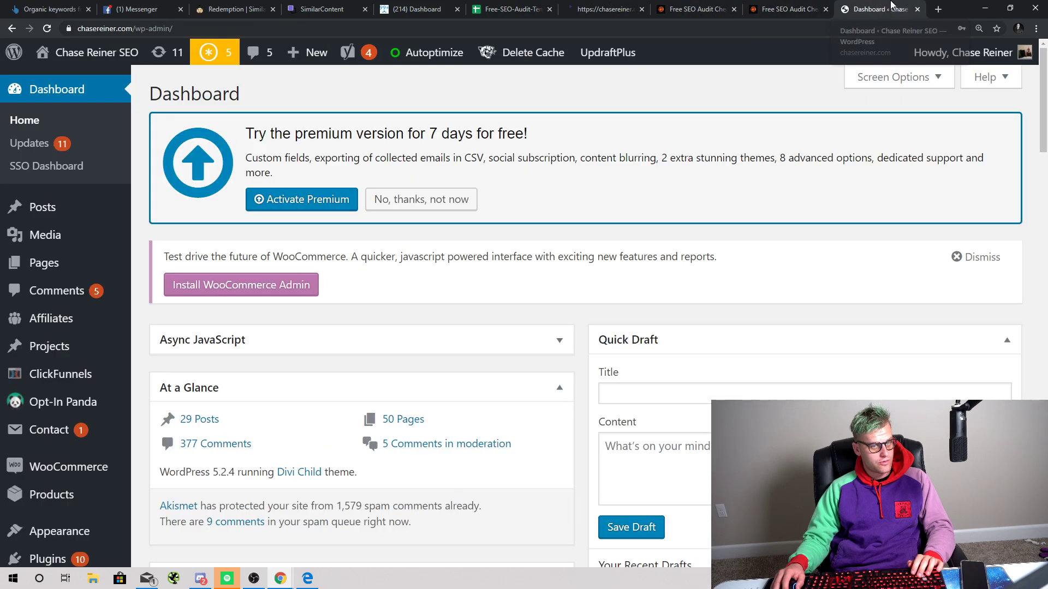
click(953, 9)
text(seo roadmap template)
key(Return)
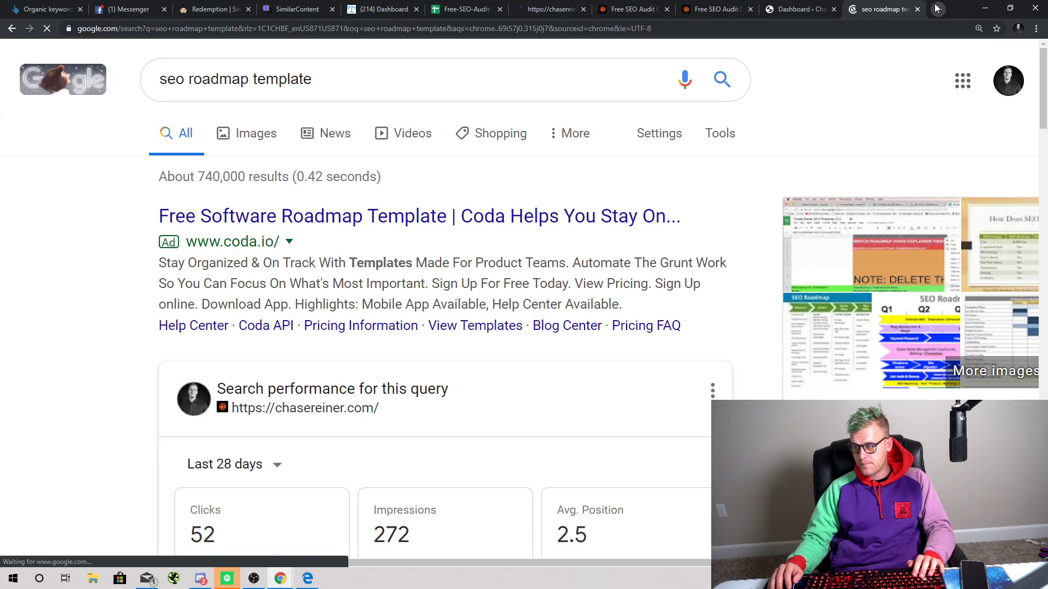
Step: Open and skim the Big Leap SEO roadmap article from the results, then close it
scroll(332, 316, down, 7)
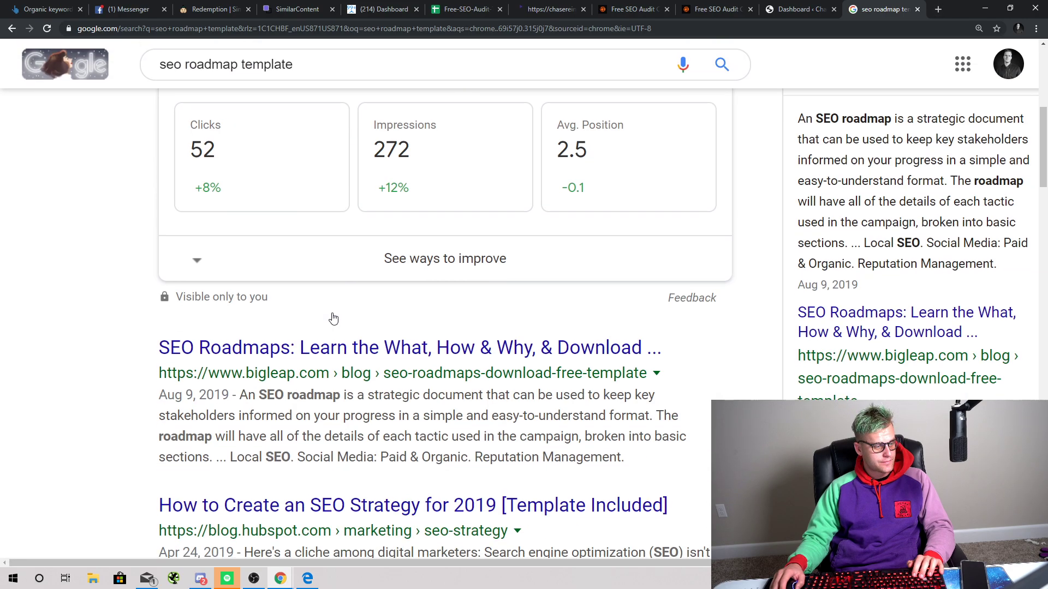
scroll(333, 318, down, 4)
click(347, 160)
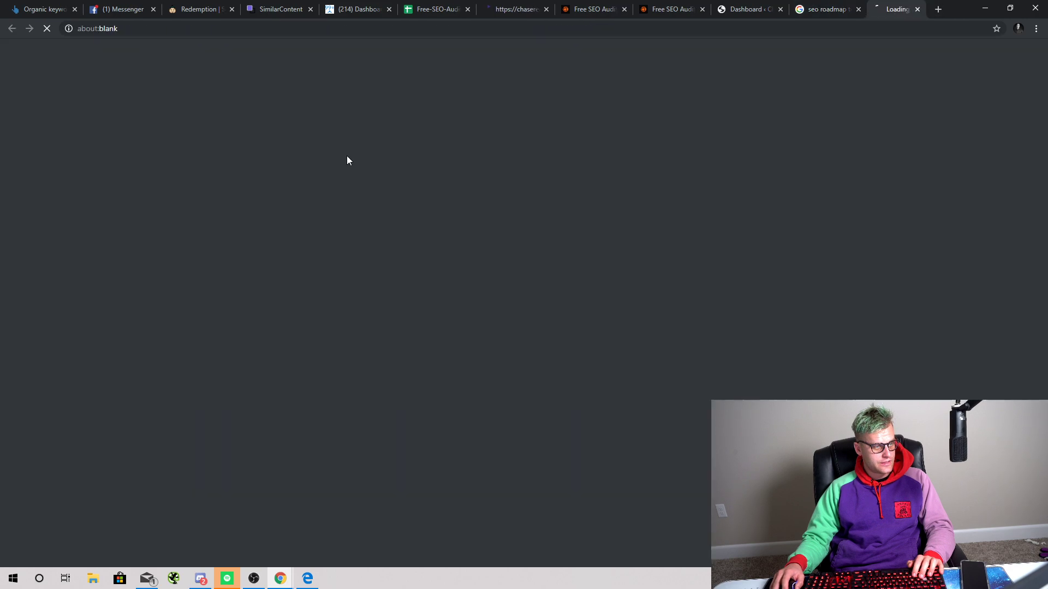
scroll(600, 227, down, 2)
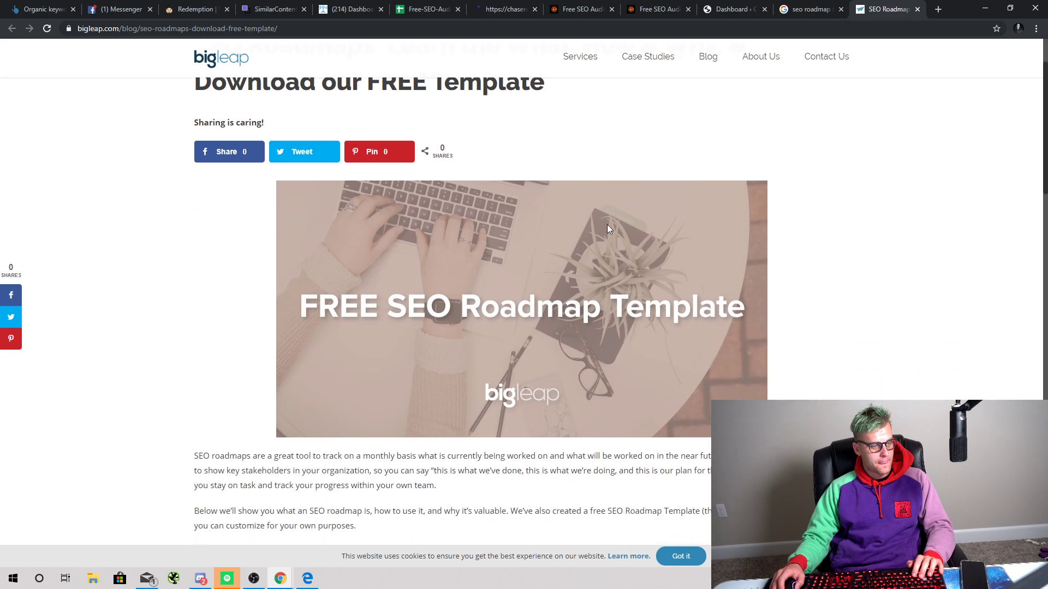
scroll(609, 228, down, 3)
scroll(323, 372, down, 13)
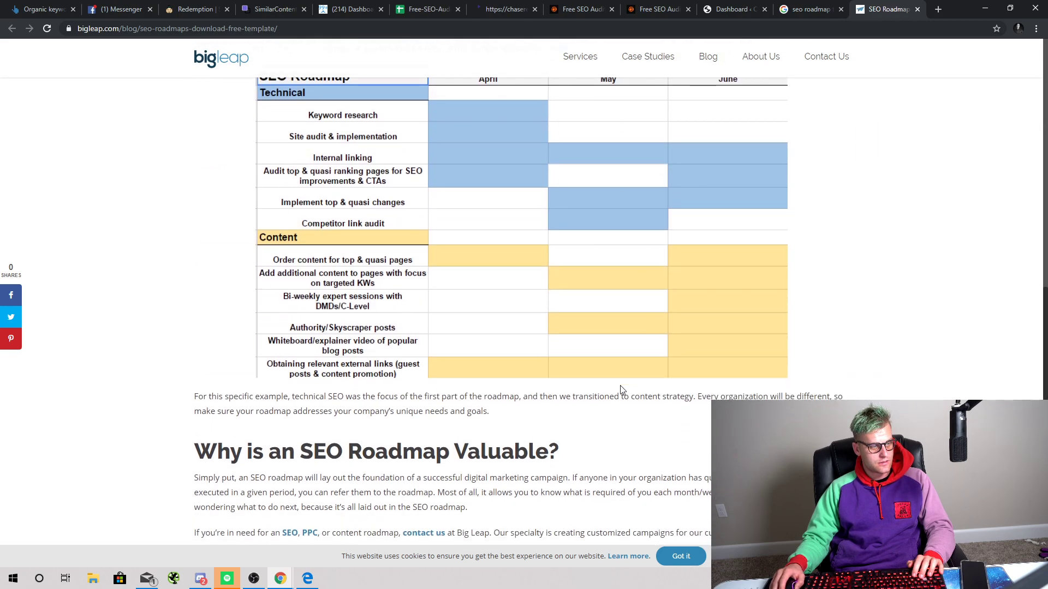
scroll(491, 371, down, 5)
scroll(378, 335, down, 6)
scroll(422, 316, up, 5)
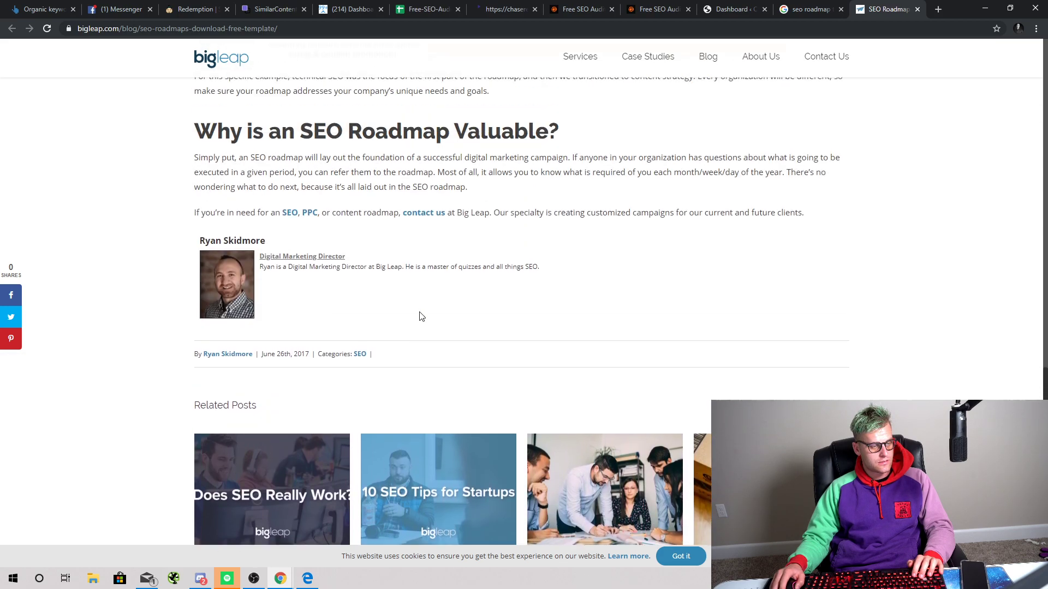
scroll(421, 317, up, 2)
scroll(480, 348, up, 8)
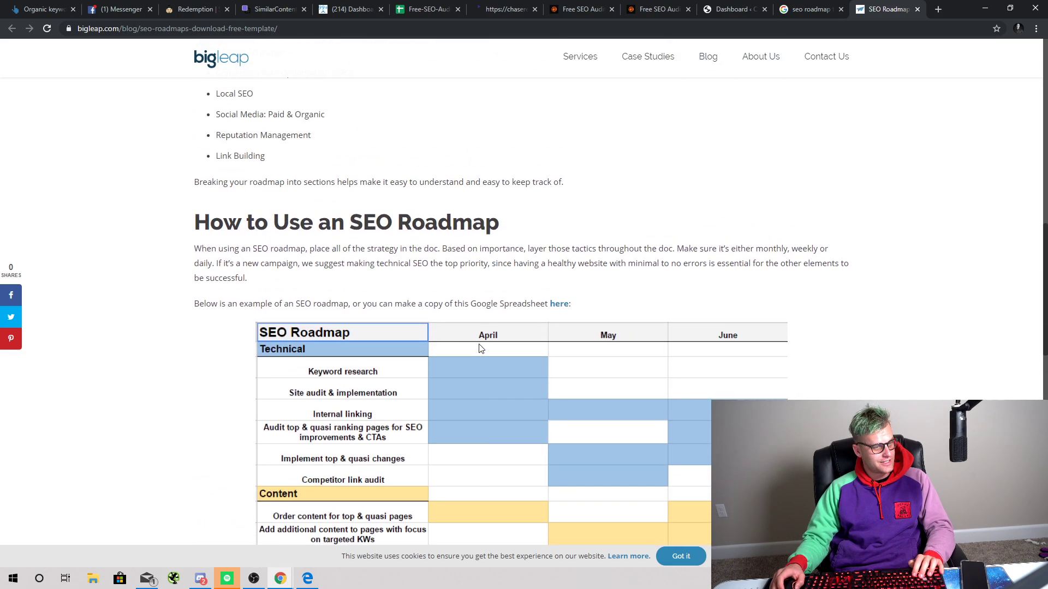
scroll(479, 349, up, 5)
scroll(475, 348, up, 7)
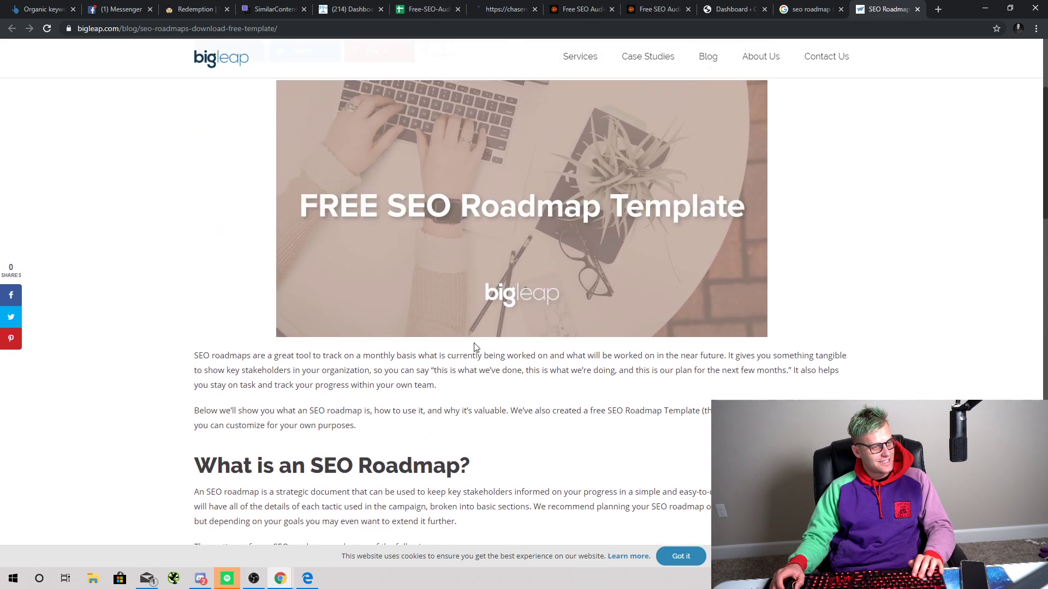
scroll(480, 344, down, 17)
scroll(468, 325, up, 16)
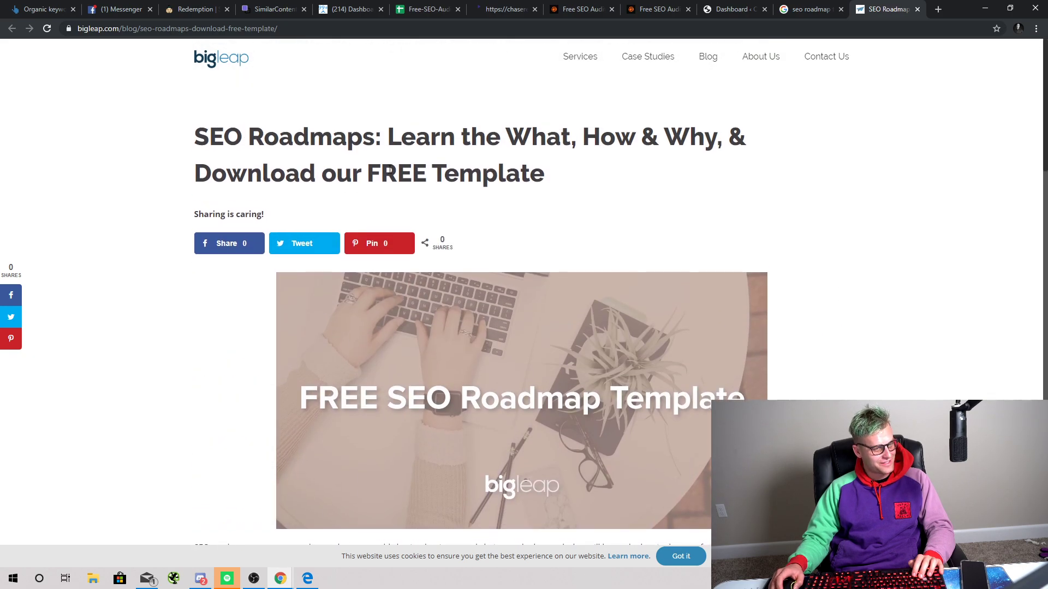
click(917, 9)
Step: Open HubSpot's SEO strategy article in a new tab and read down to section 6, link-building
scroll(319, 314, down, 1)
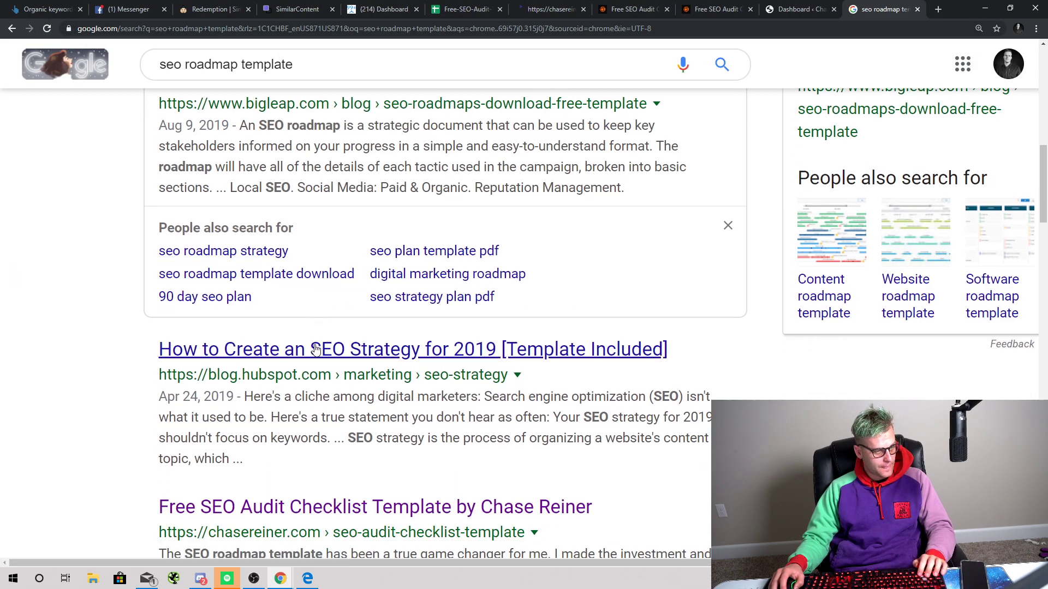
right_click(317, 349)
click(382, 354)
click(898, 9)
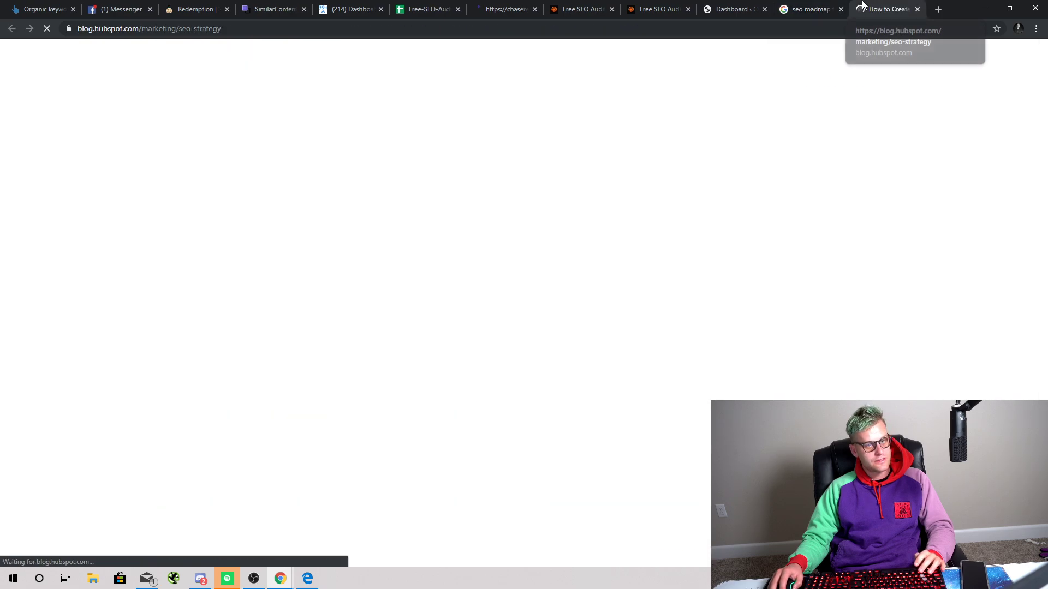
scroll(428, 274, down, 4)
scroll(473, 292, down, 15)
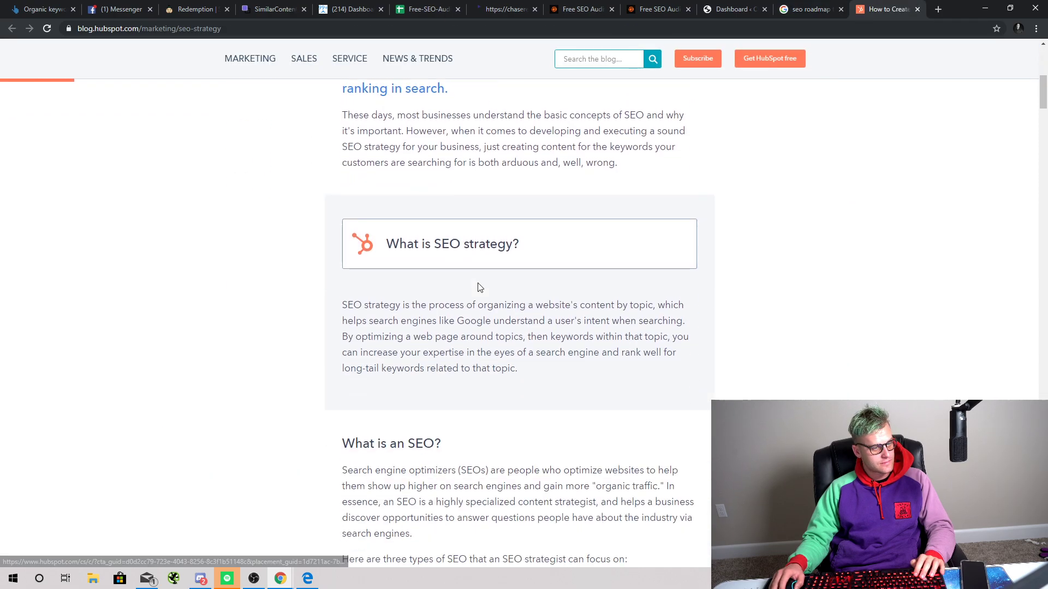
scroll(507, 271, down, 17)
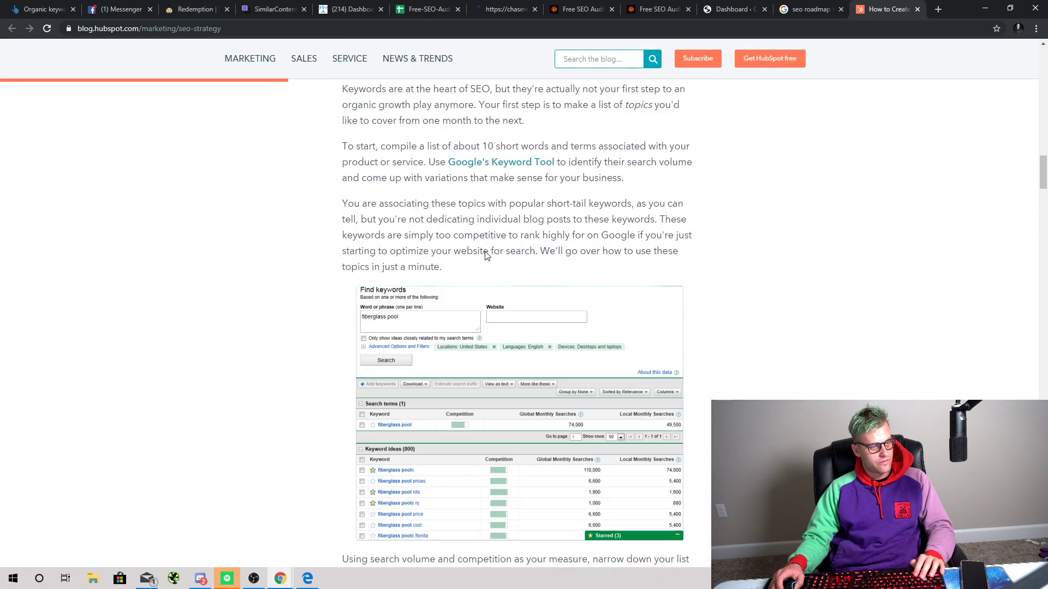
scroll(483, 243, down, 20)
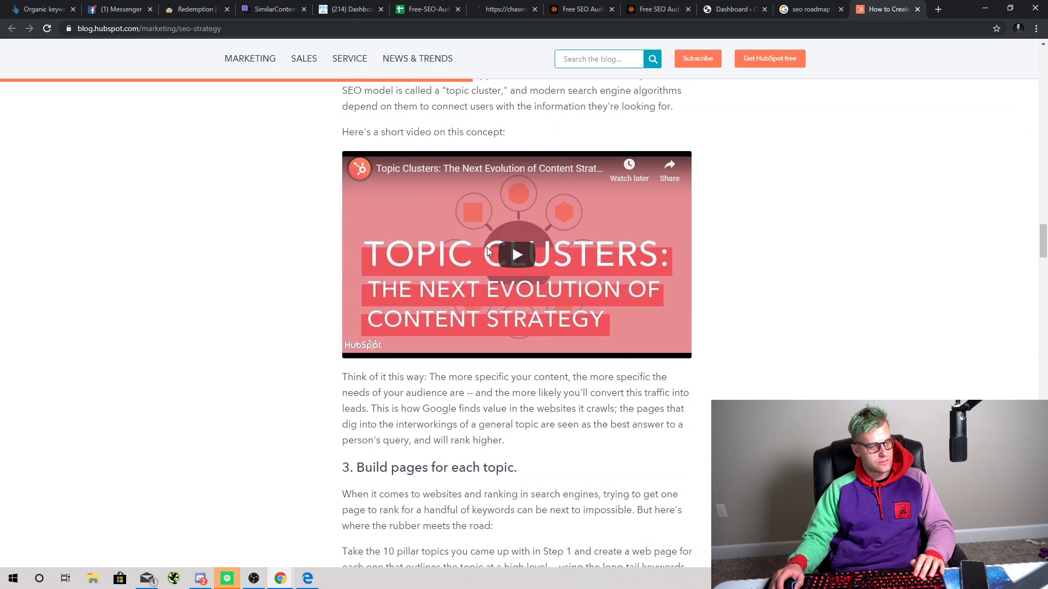
scroll(477, 233, down, 7)
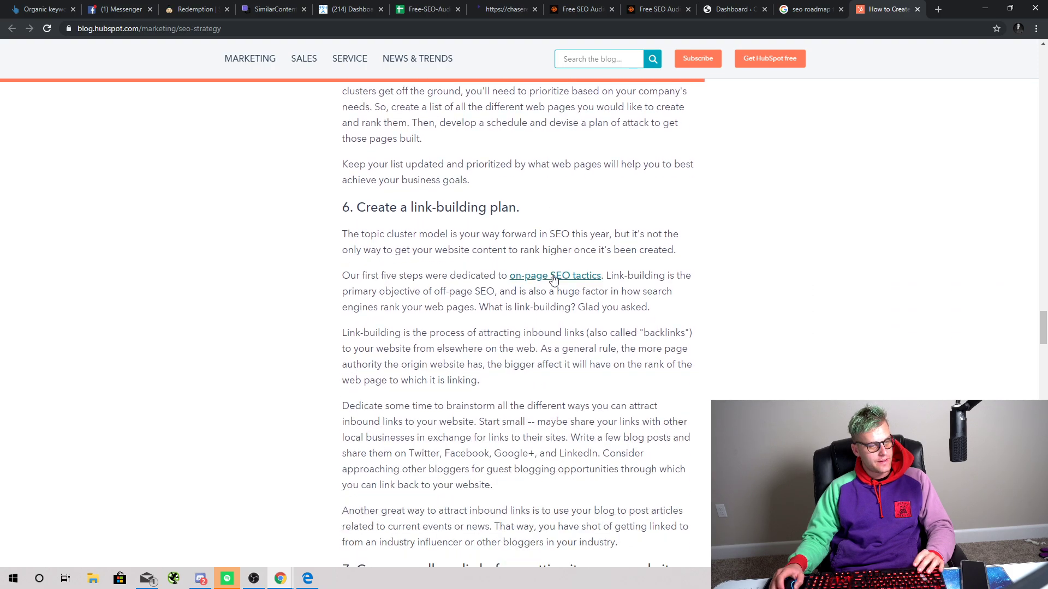
Step: Switch to the published SEO Audit Template page and scroll through its intro
click(812, 9)
click(731, 8)
click(692, 4)
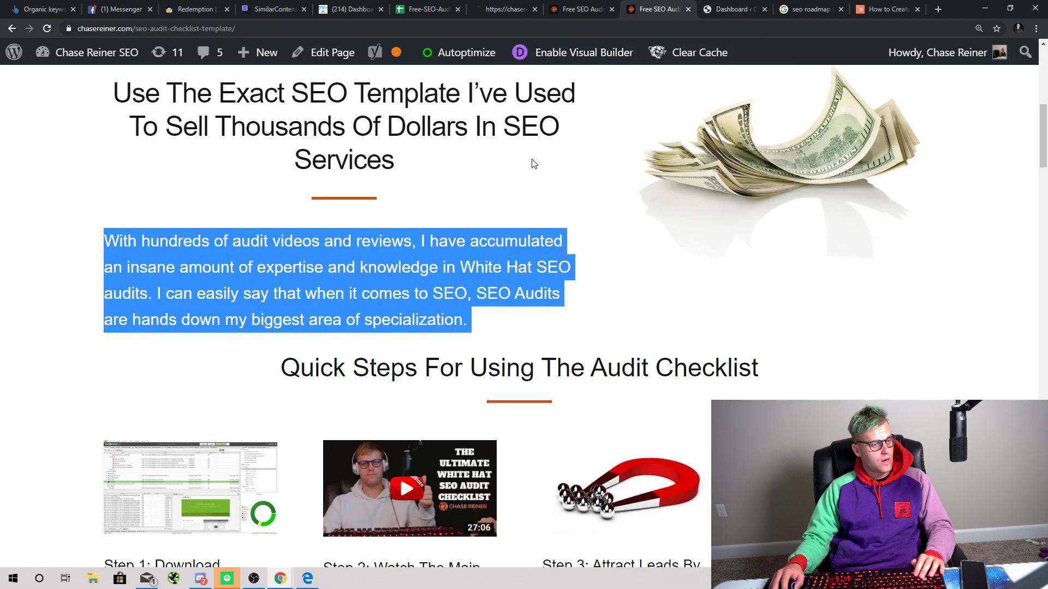
click(602, 4)
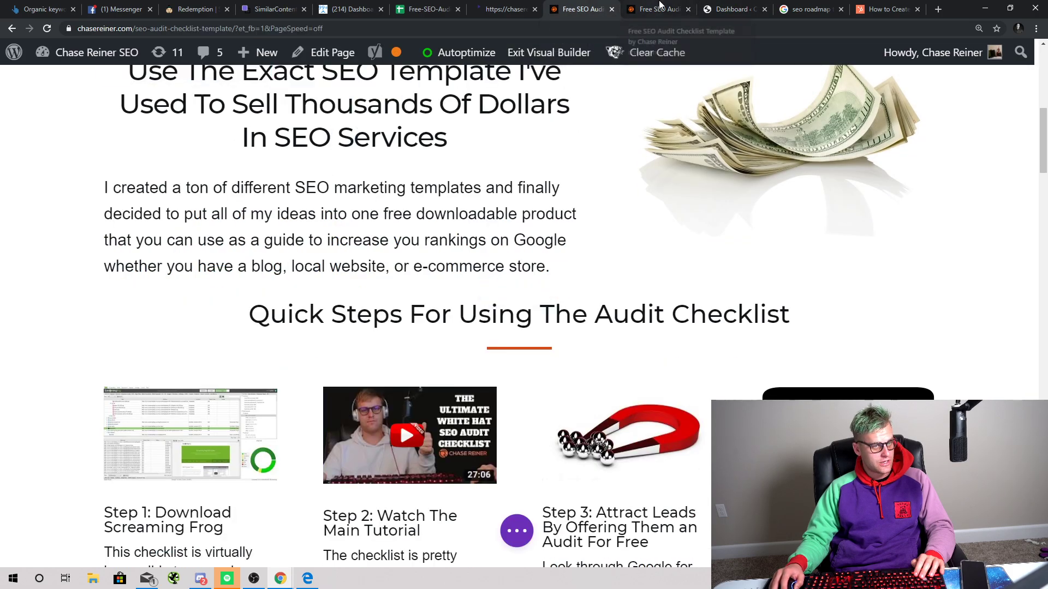
click(657, 9)
scroll(522, 305, down, 6)
scroll(521, 305, down, 12)
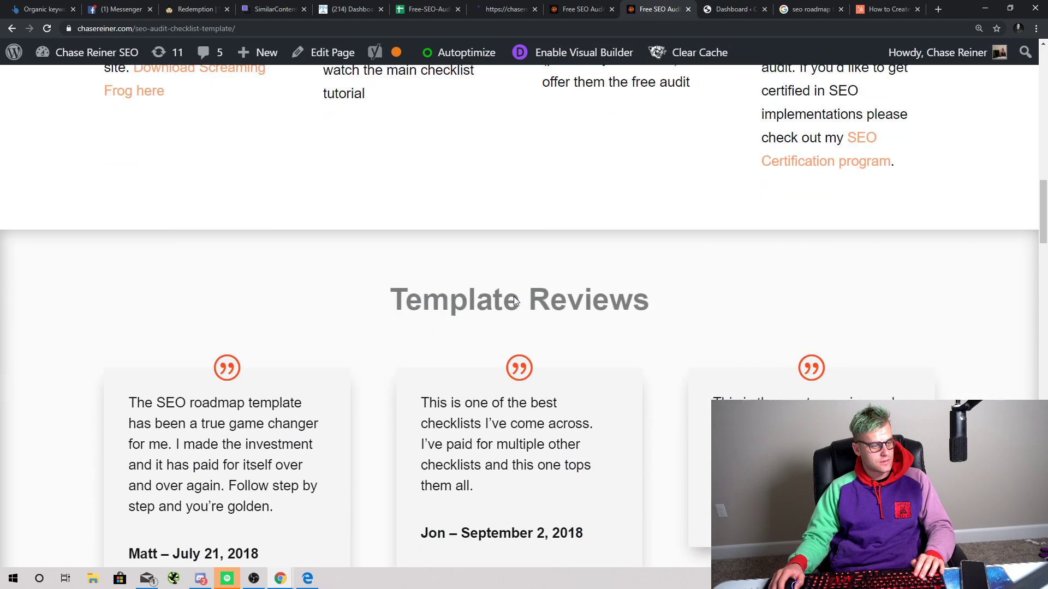
scroll(508, 261, up, 8)
scroll(525, 260, up, 15)
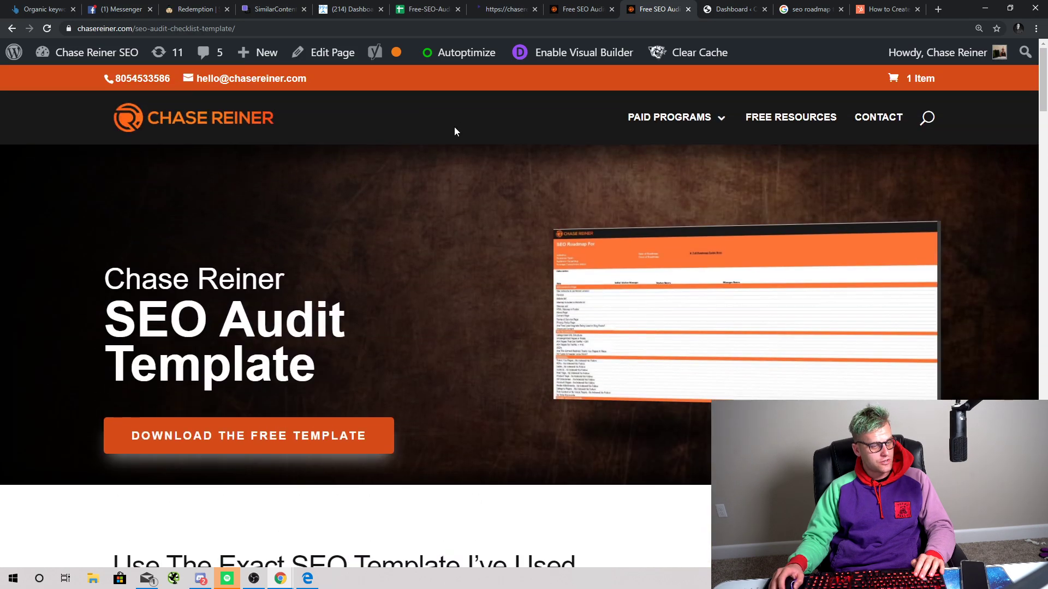
scroll(372, 247, down, 4)
Step: Scroll the builder version through the intro, quick steps and reviews, then back up to the hero
click(557, 5)
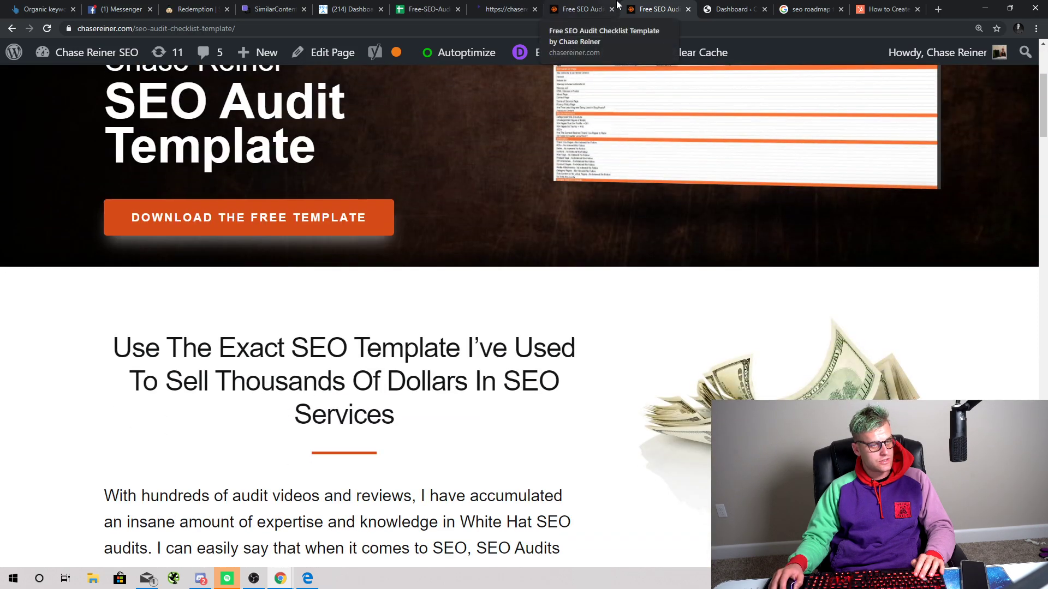
scroll(525, 220, up, 2)
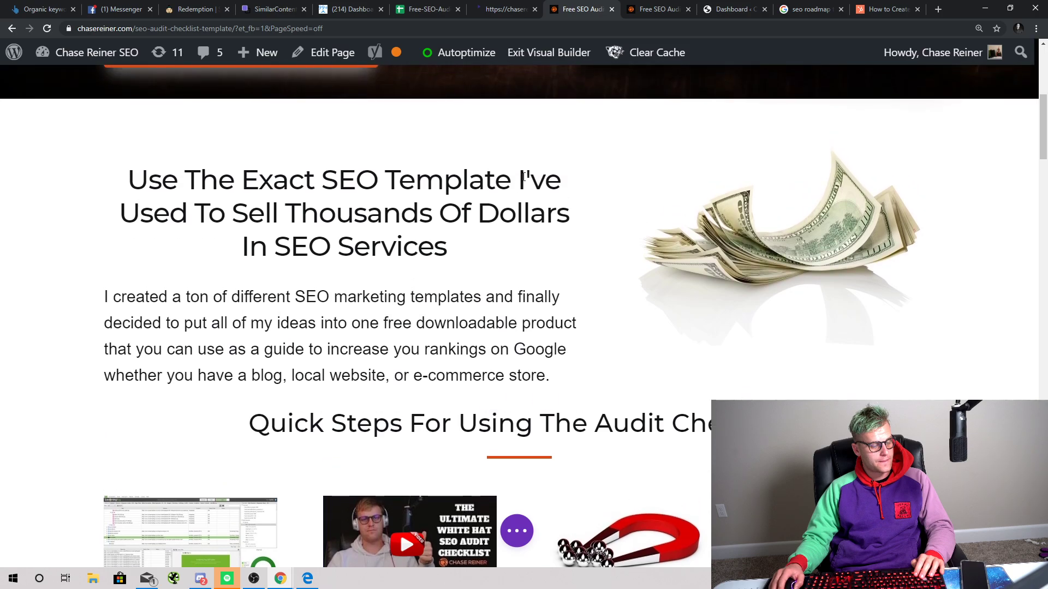
scroll(461, 376, down, 8)
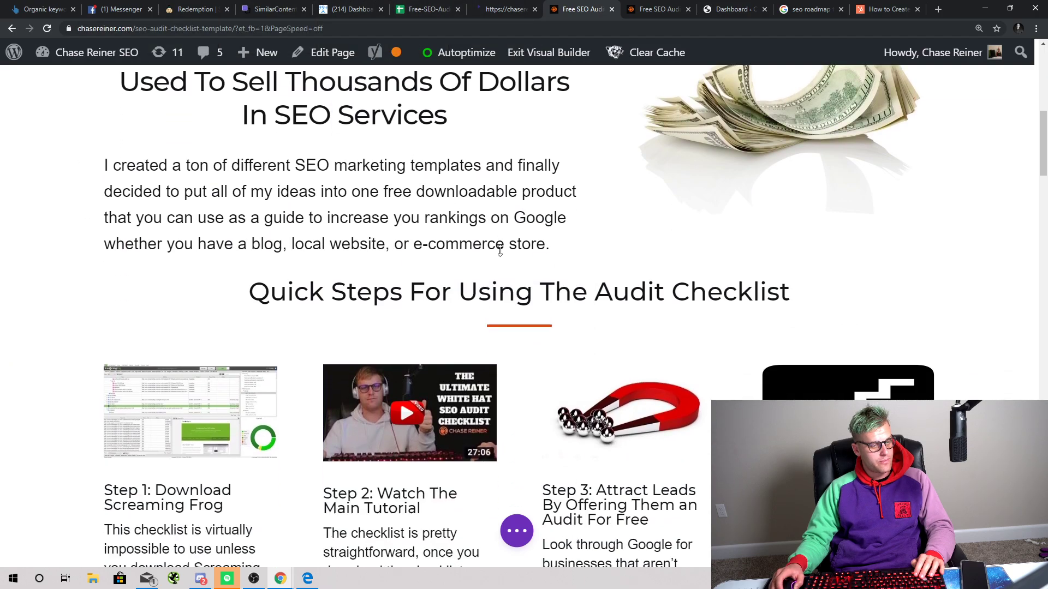
scroll(494, 279, up, 5)
scroll(371, 418, down, 3)
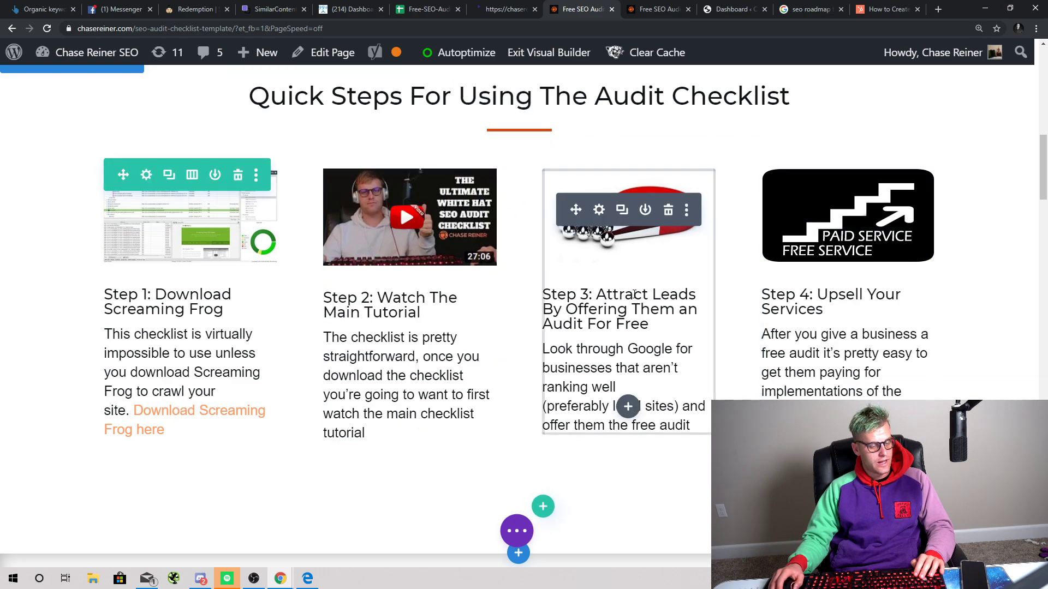
scroll(626, 304, down, 1)
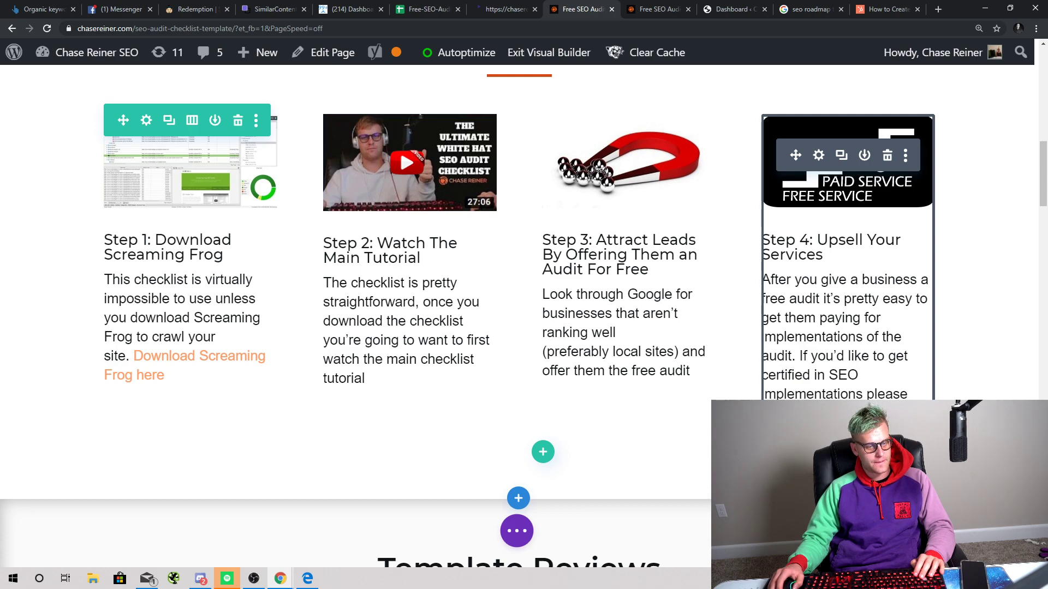
scroll(626, 349, down, 2)
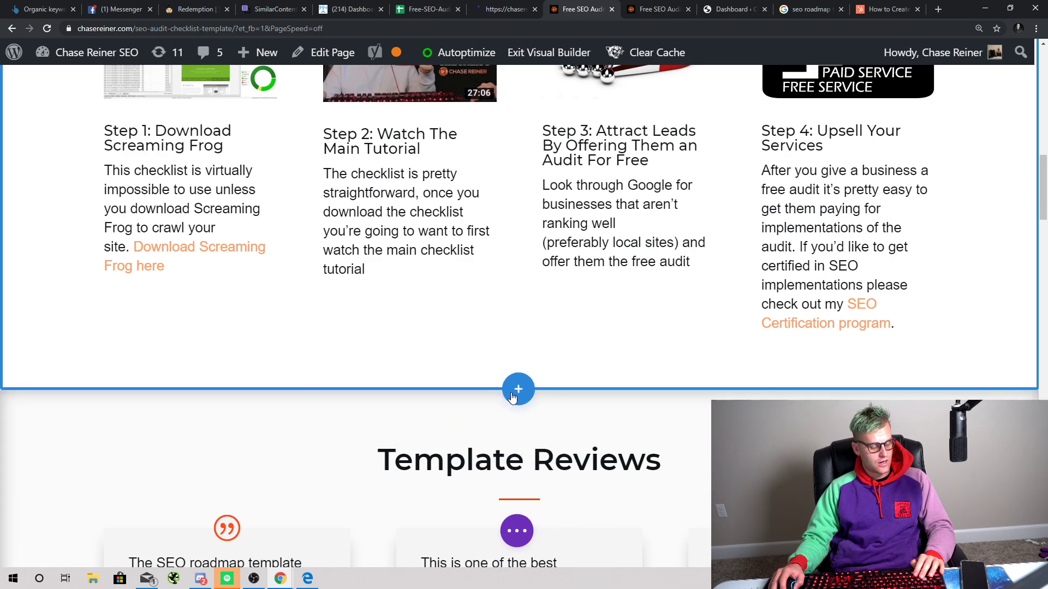
scroll(505, 355, up, 12)
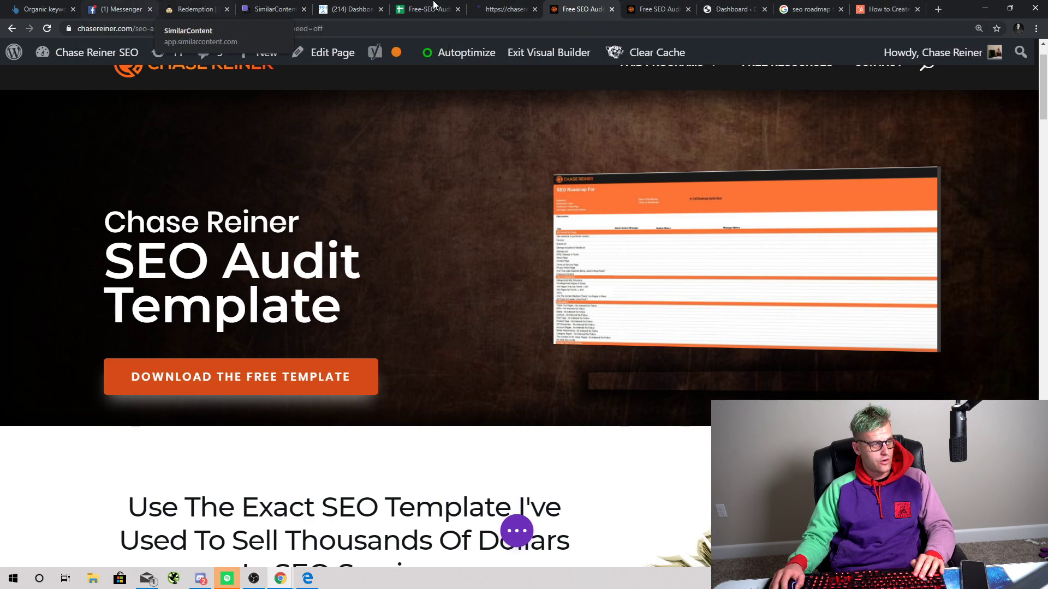
Step: Load YouTube and open your own channel's Videos list
click(658, 9)
click(558, 28)
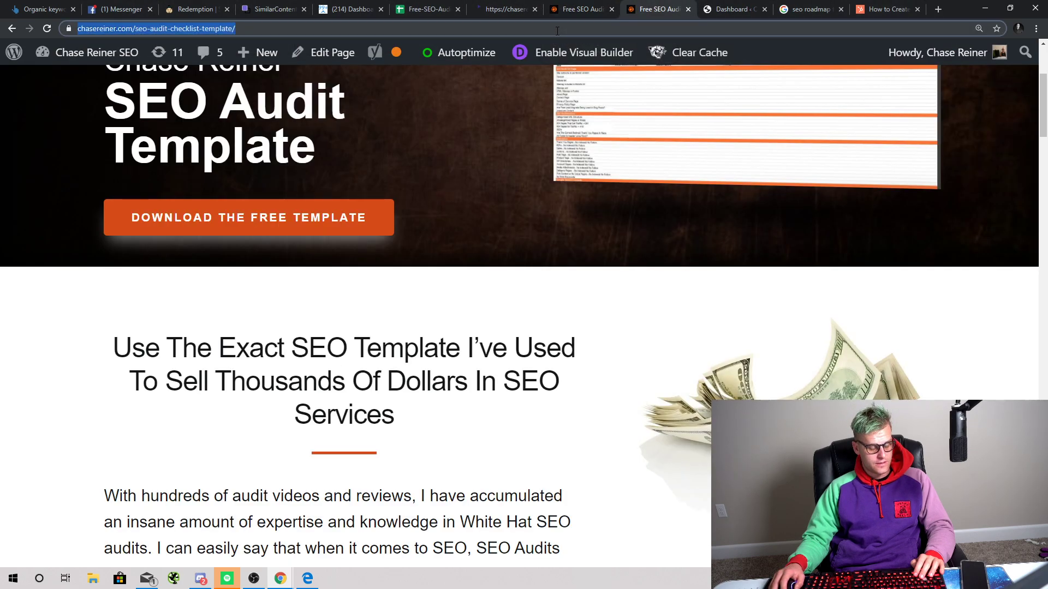
text(youtube)
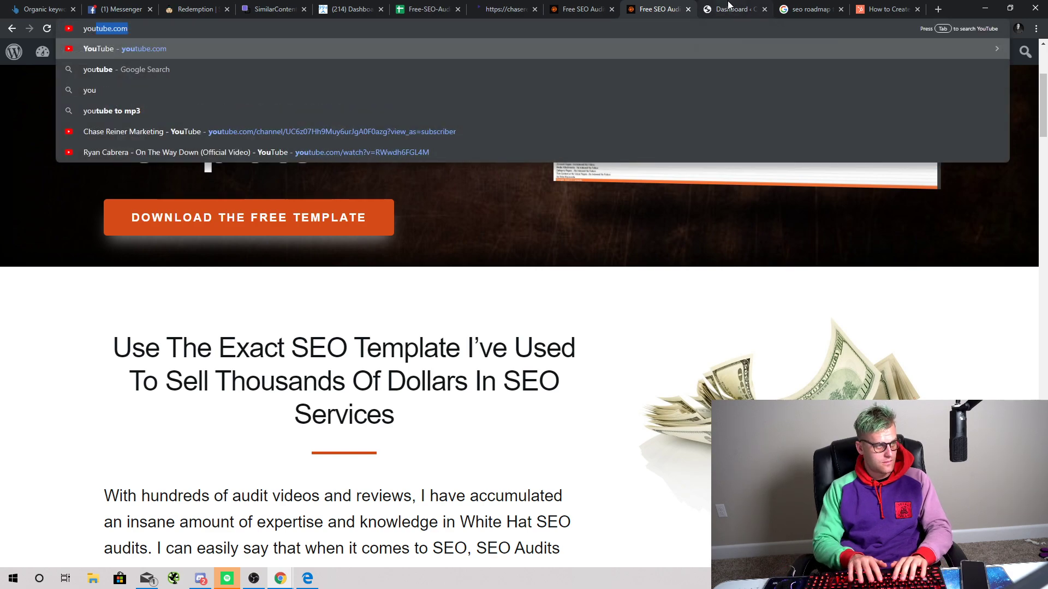
key(Return)
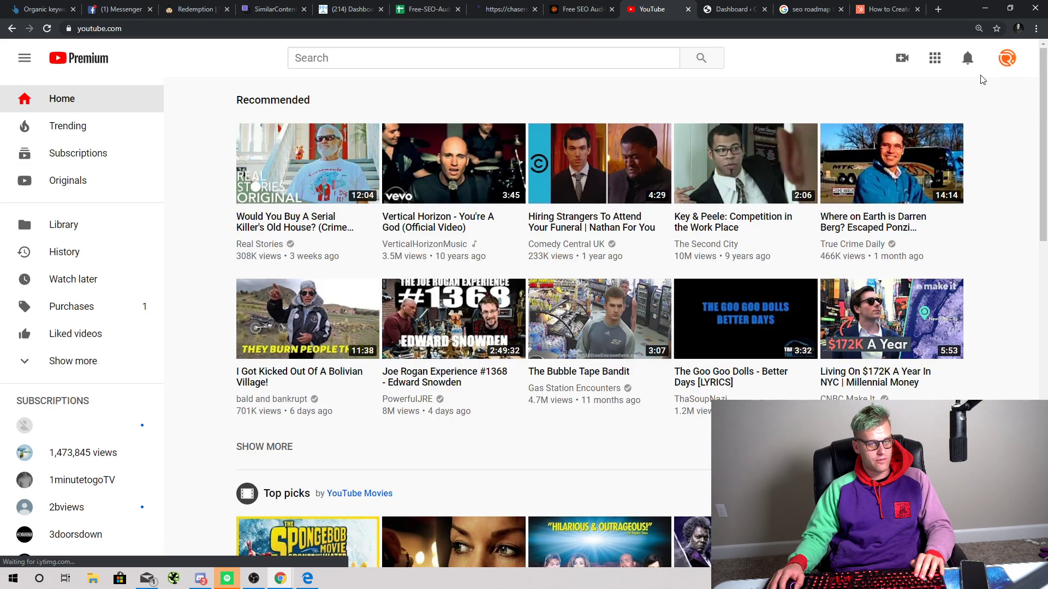
click(1007, 58)
click(915, 120)
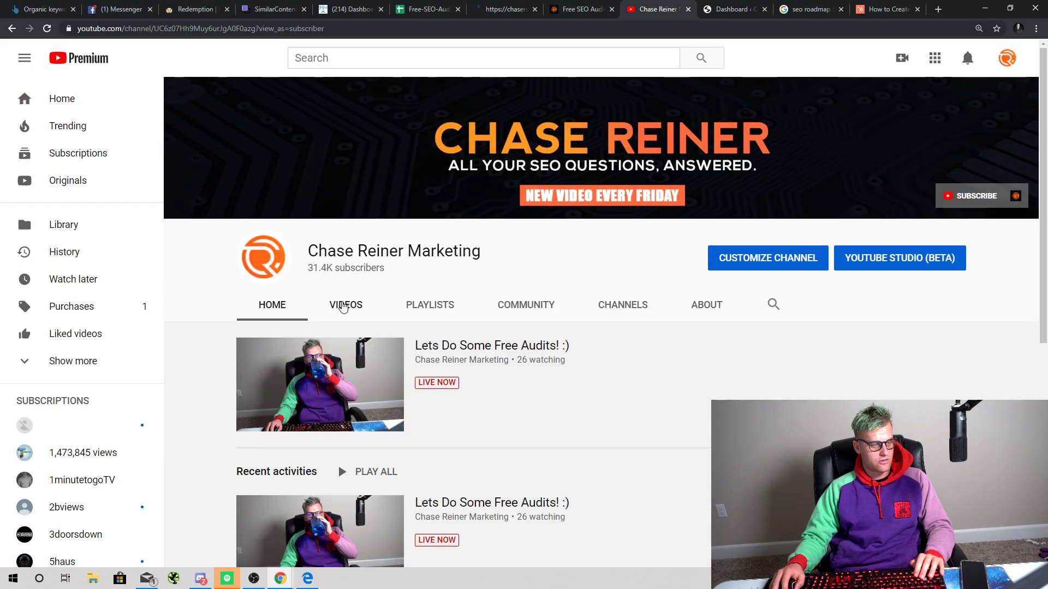
click(344, 307)
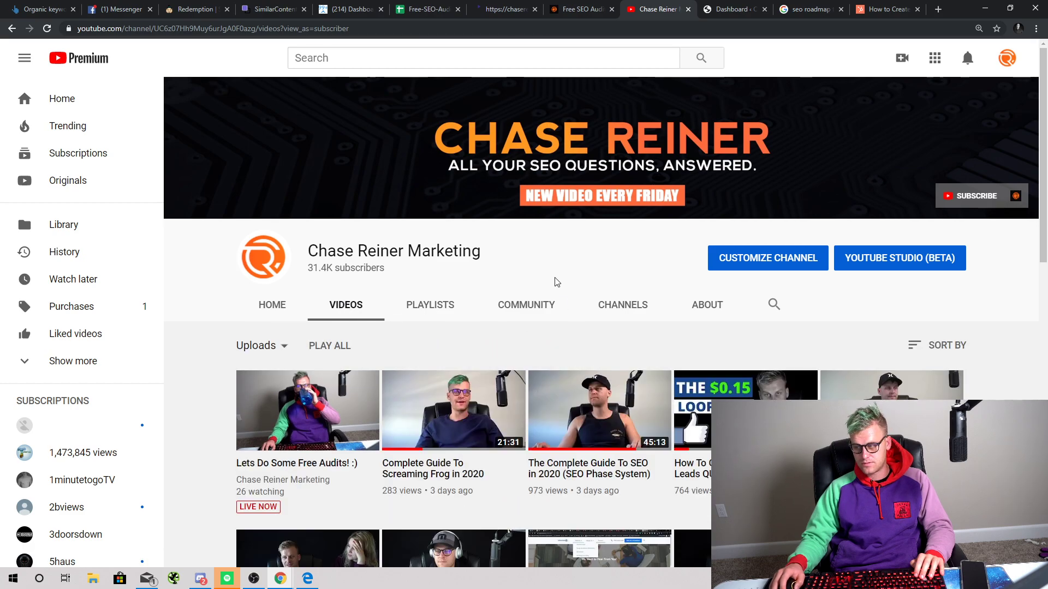
Step: Open 'The Complete Guide To SEO in 2020' video, rewind it to 0:00 and select its URL
scroll(526, 253, down, 4)
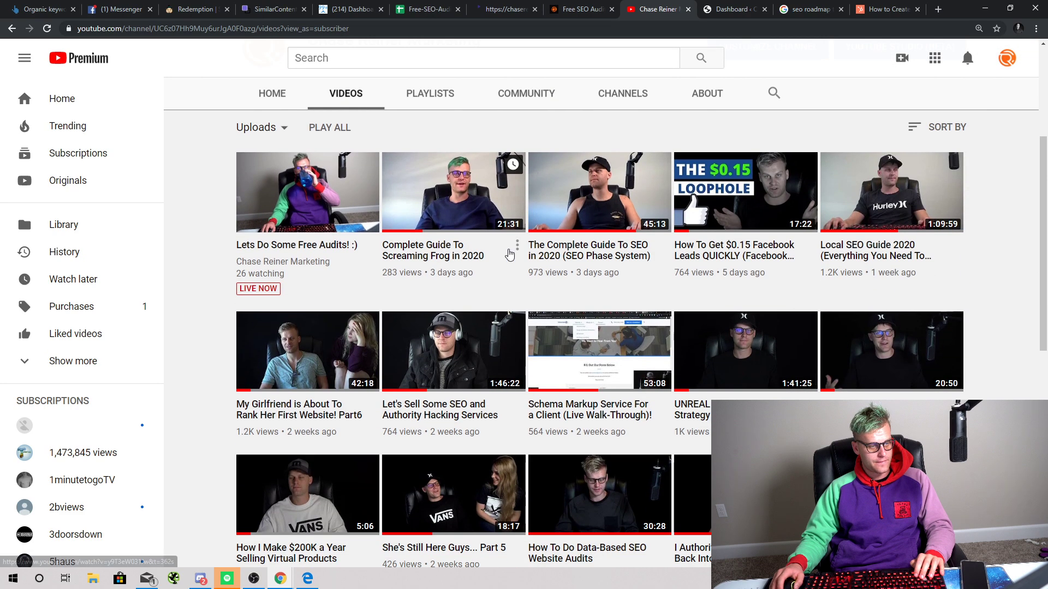
click(615, 213)
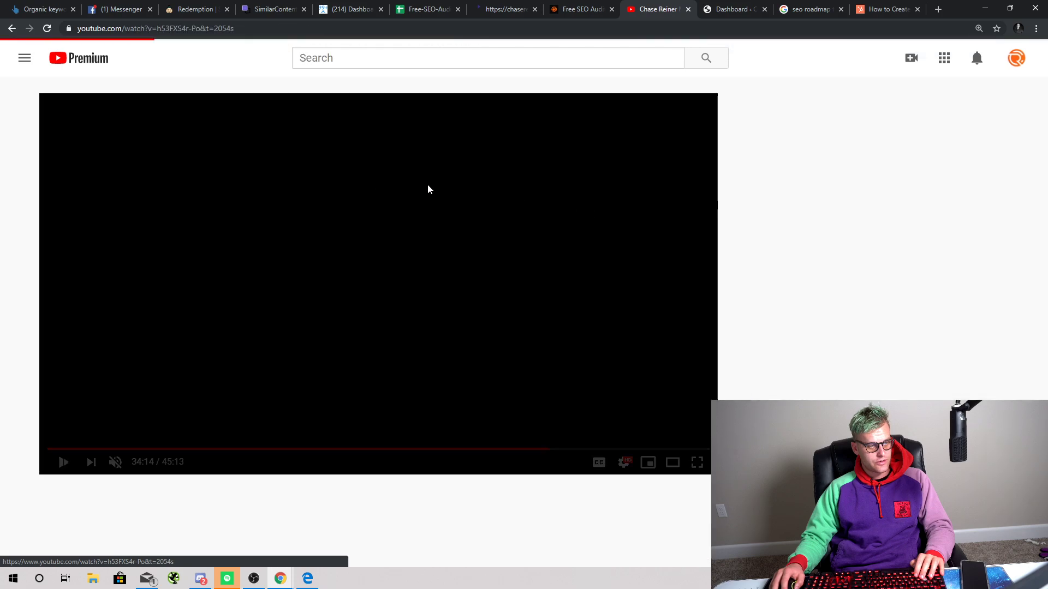
click(155, 402)
click(43, 449)
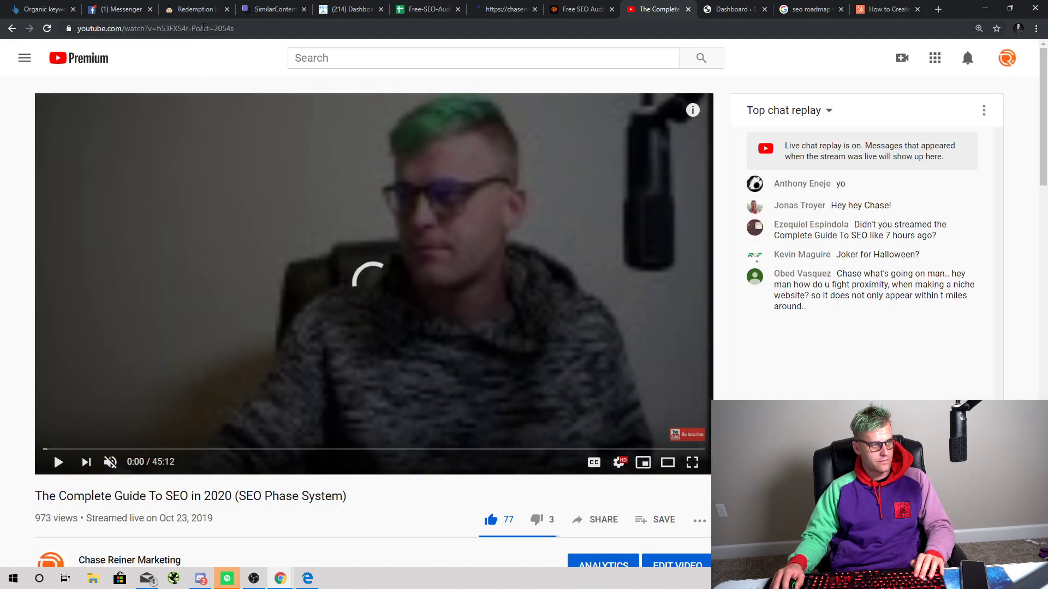
drag(203, 28, 77, 28)
key(ctrl+c)
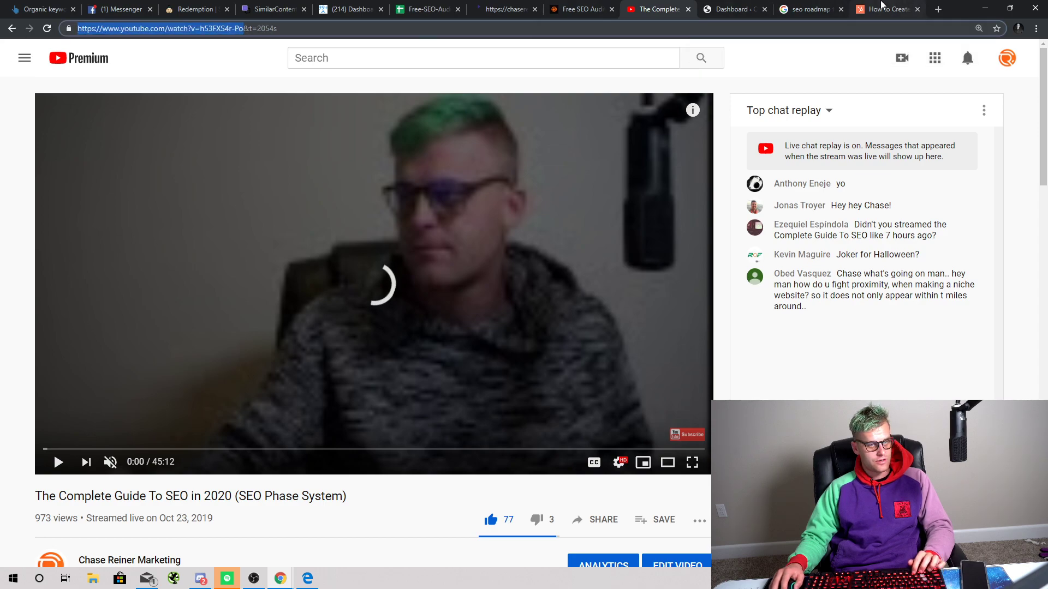
click(846, 6)
click(497, 65)
Step: Search Google for 'download youtube captions' and open the DownSub.com result
key(ctrl+a)
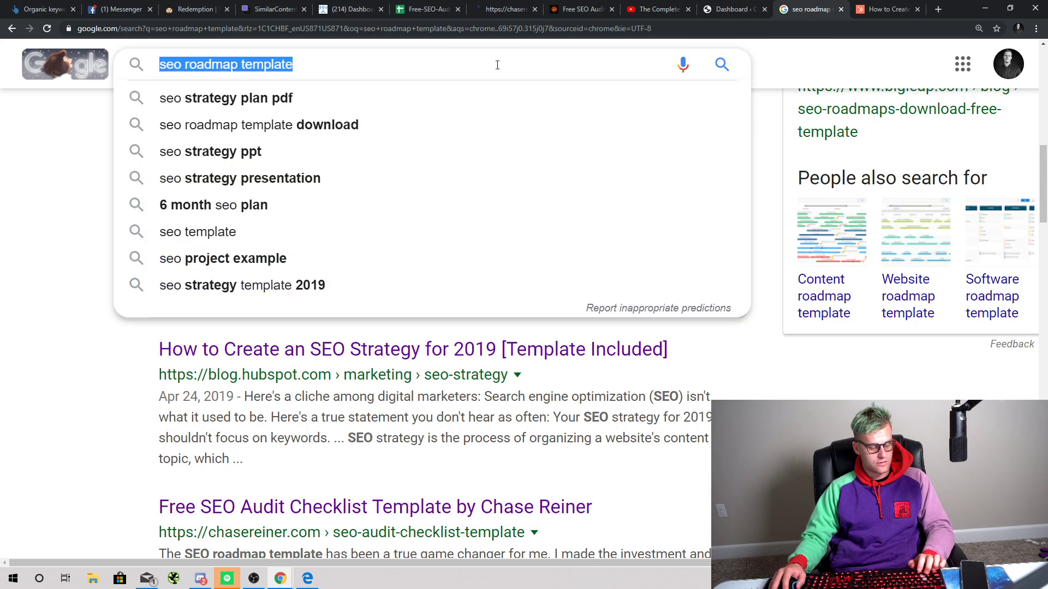
text(down)
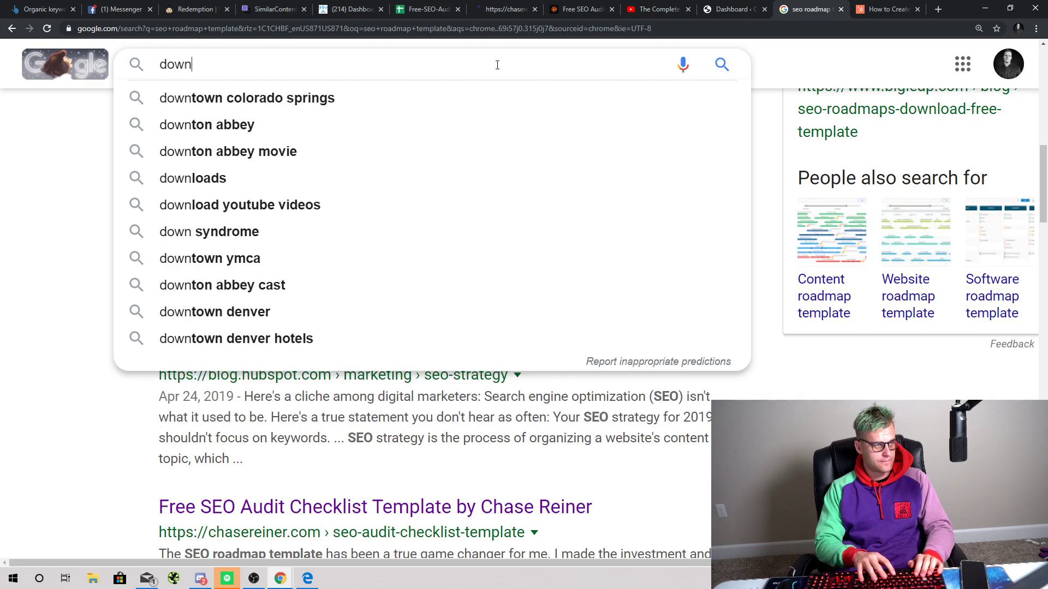
text(load youtube cap)
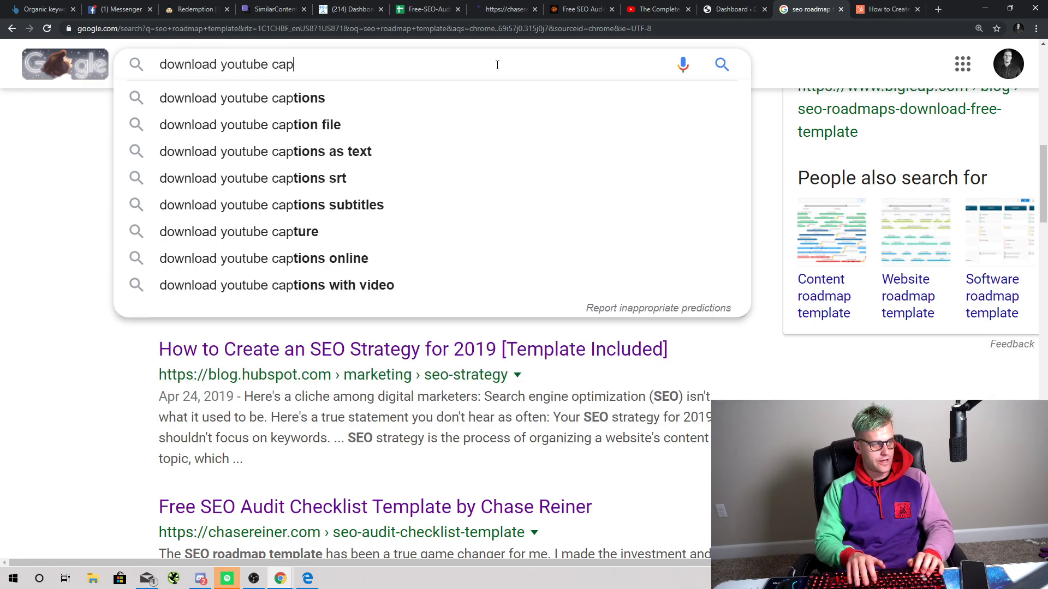
text(tions)
key(Return)
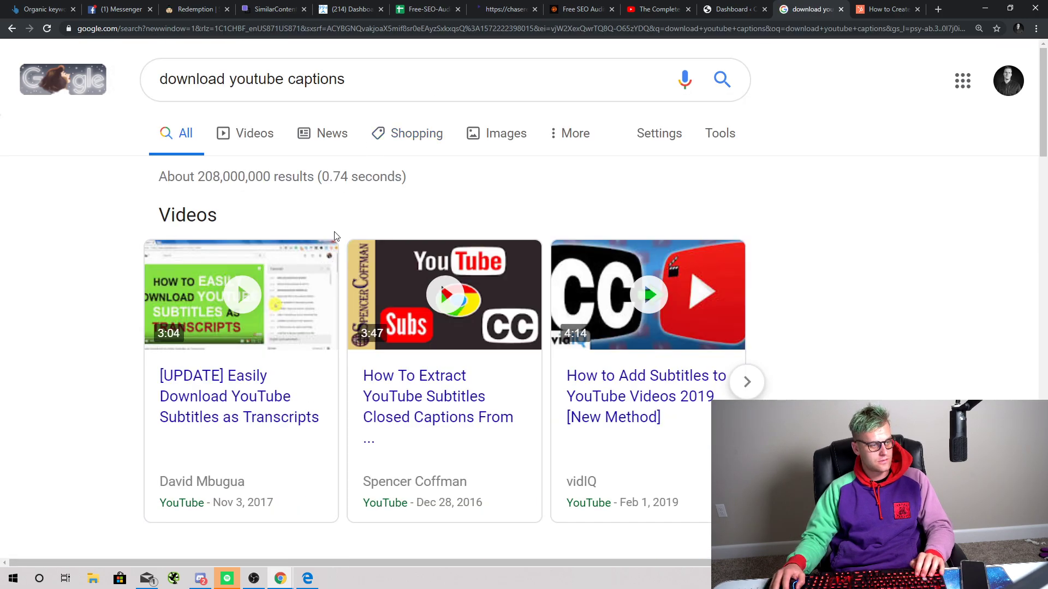
scroll(287, 265, down, 4)
scroll(287, 266, down, 5)
scroll(281, 334, down, 2)
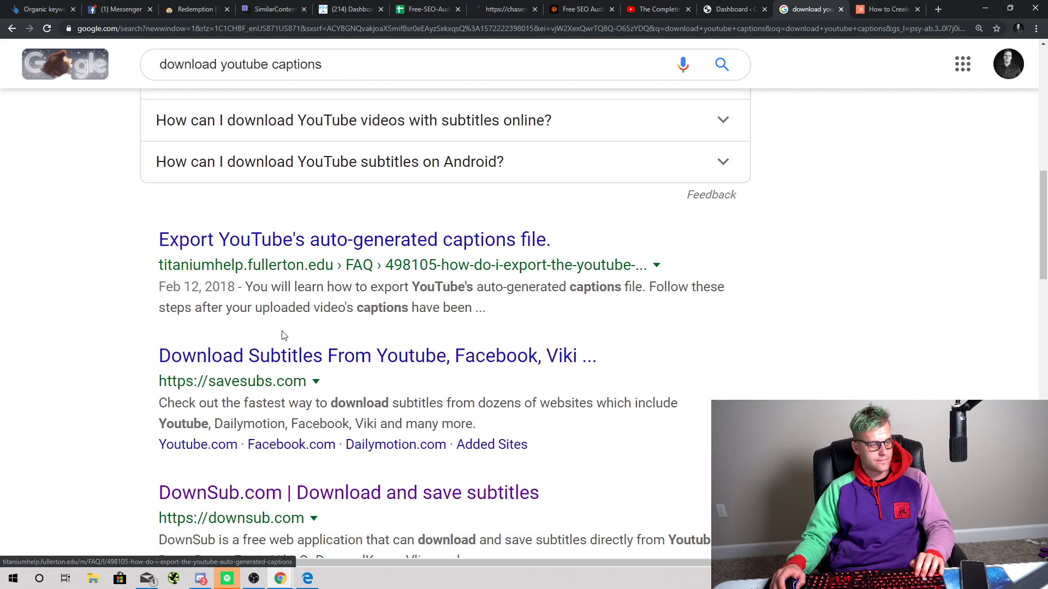
click(297, 480)
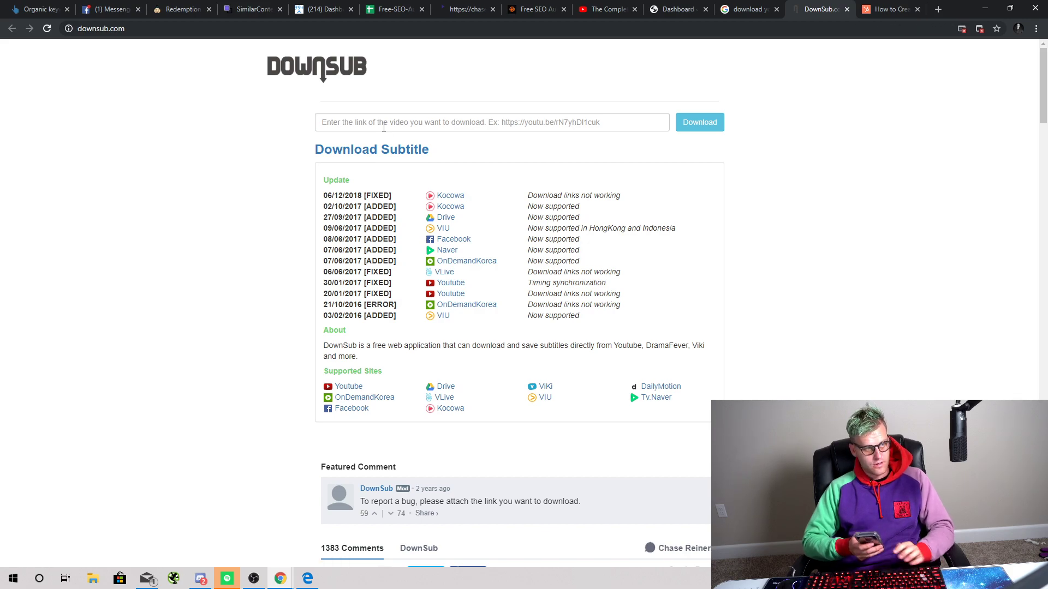
Step: Paste the video link into DownSub and download its English auto-generated captions as .srt
click(384, 126)
key(ctrl+v)
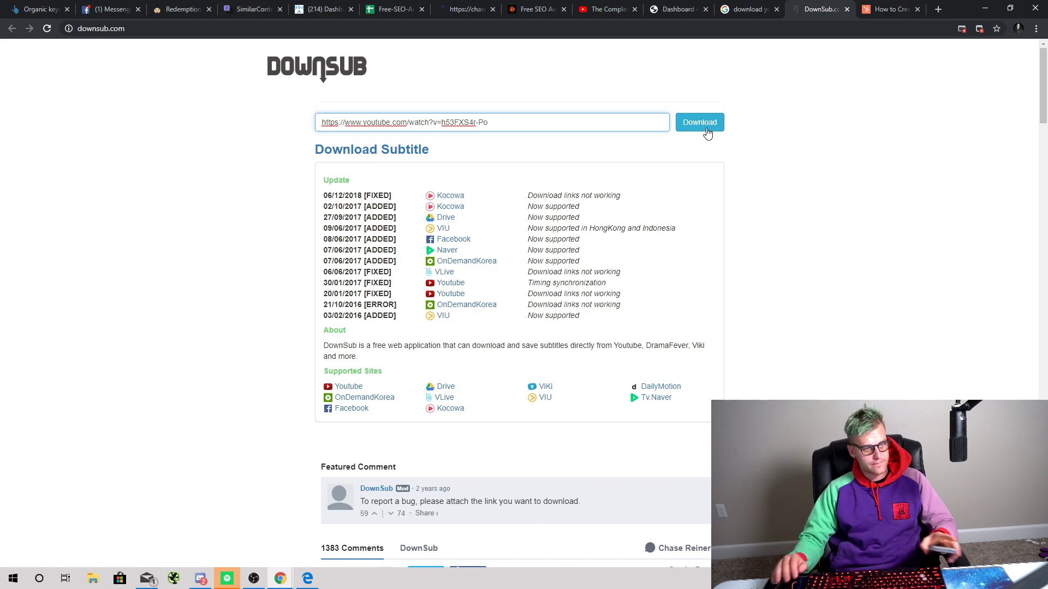
click(707, 134)
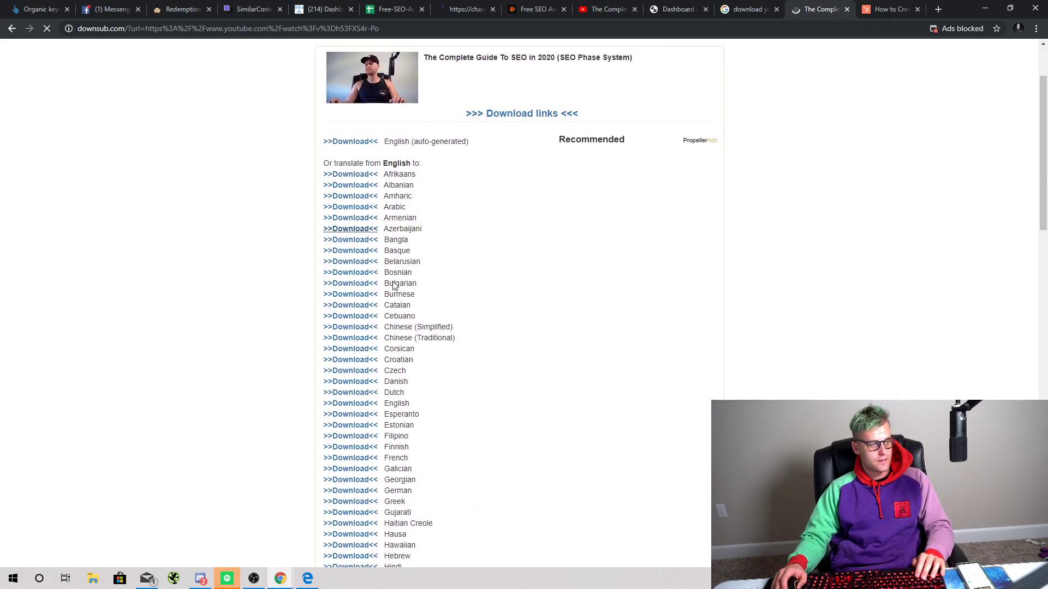
scroll(394, 286, down, 2)
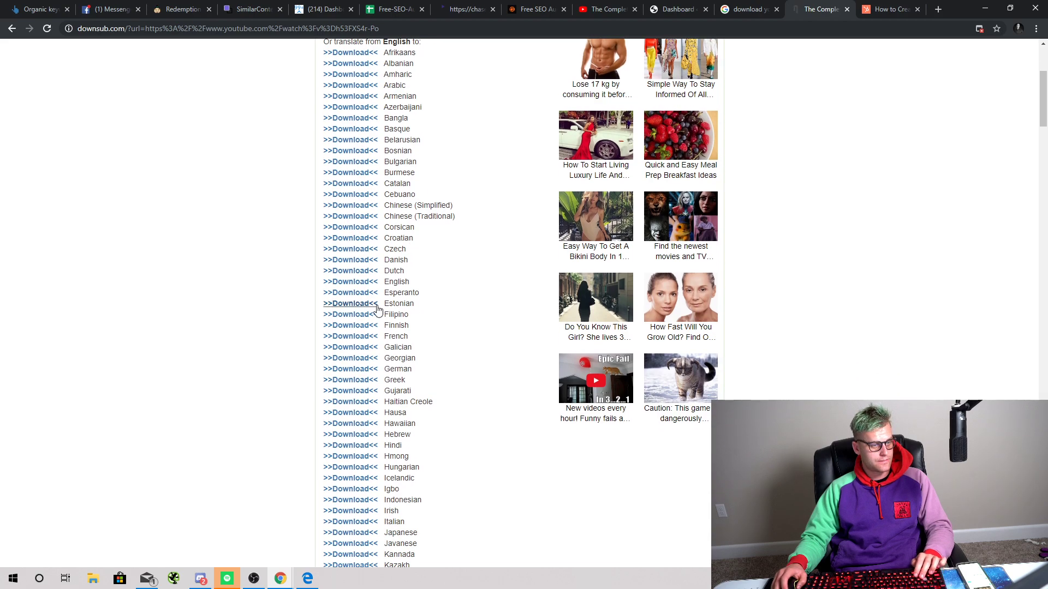
click(365, 283)
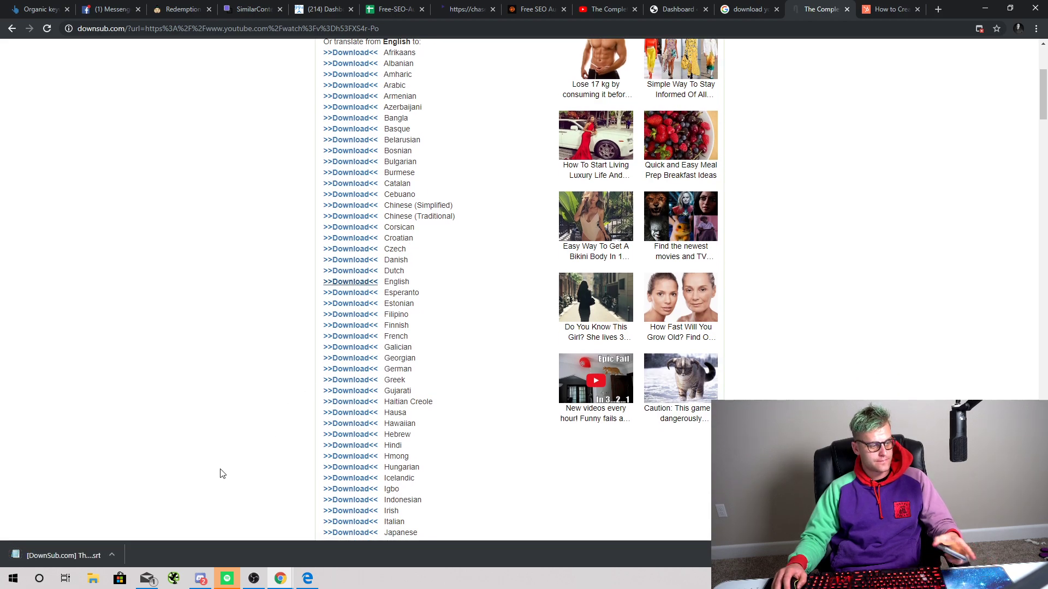
click(734, 13)
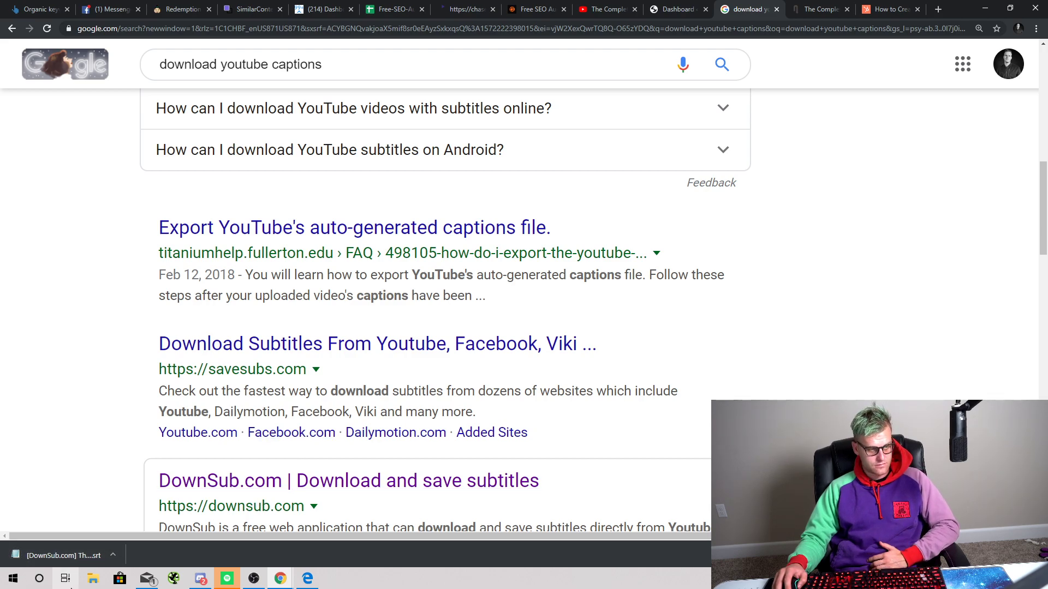
Step: Search Google for 'srt to text' and open the Subtitle Tools plain-text converter
scroll(344, 277, up, 7)
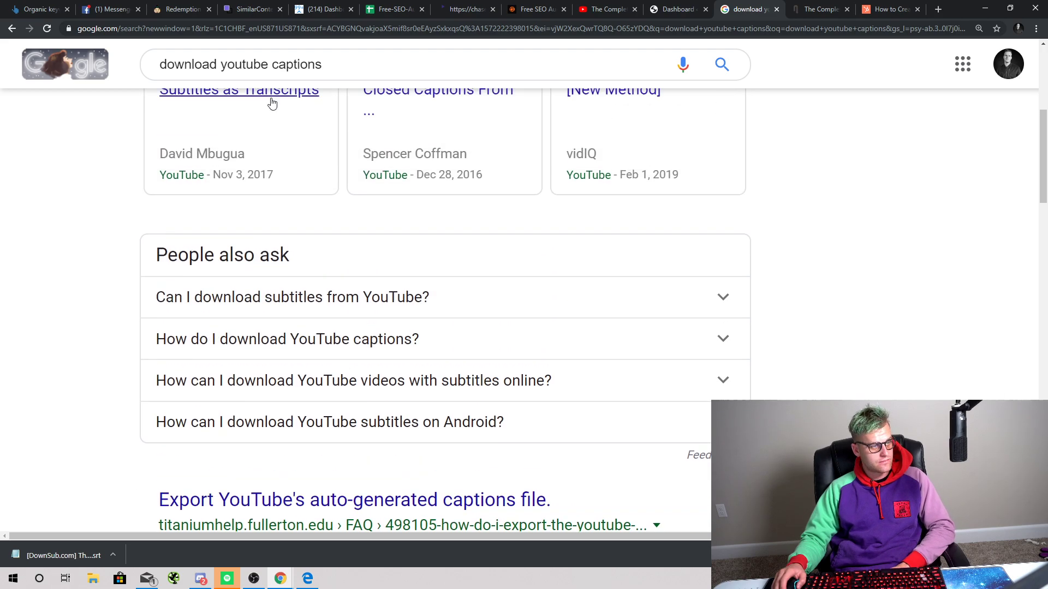
triple_click(262, 65)
text(srt )
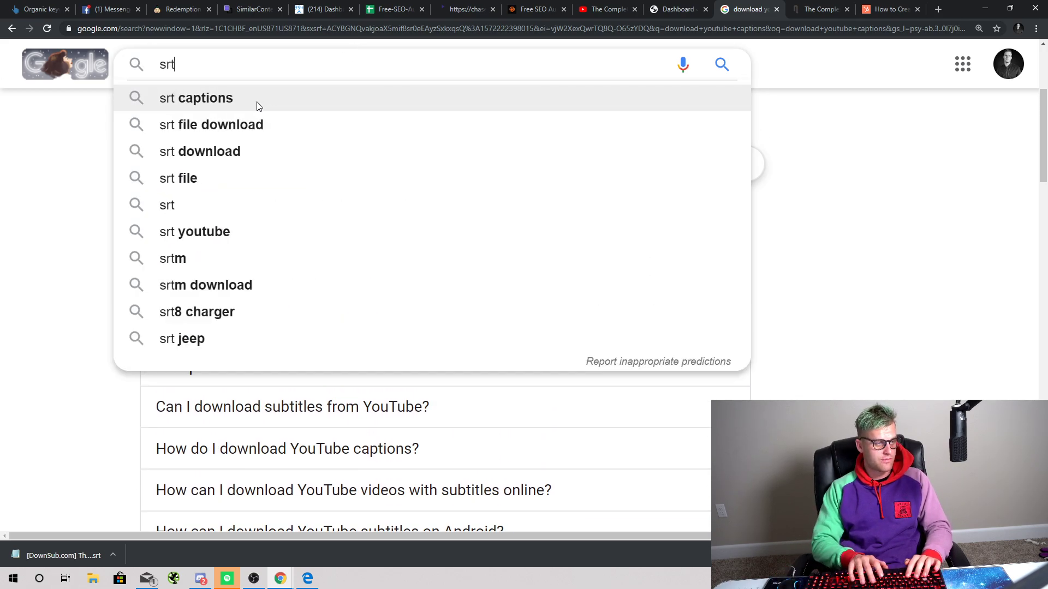
text(to text)
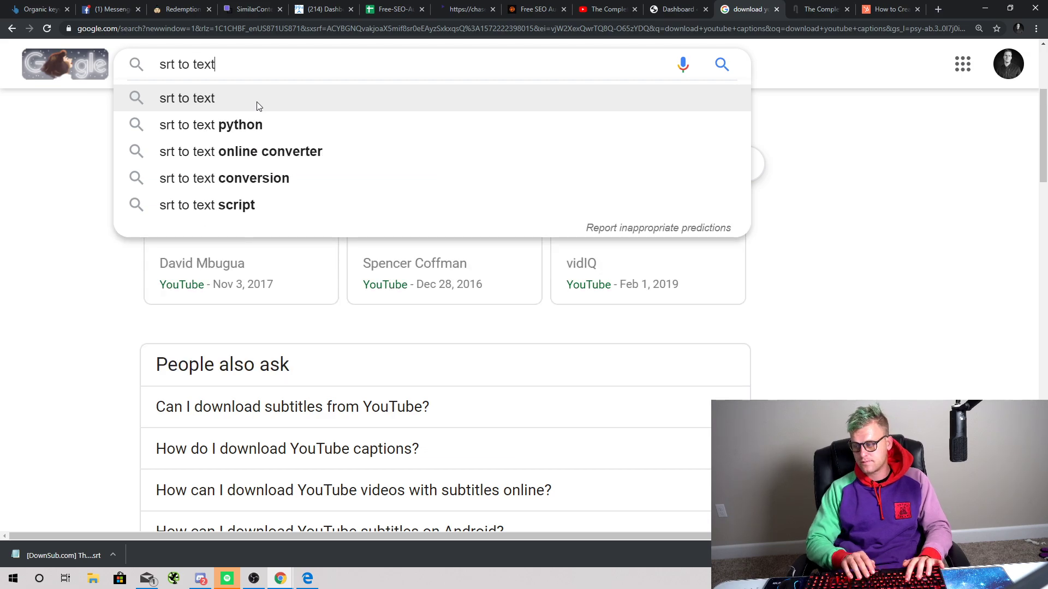
key(Return)
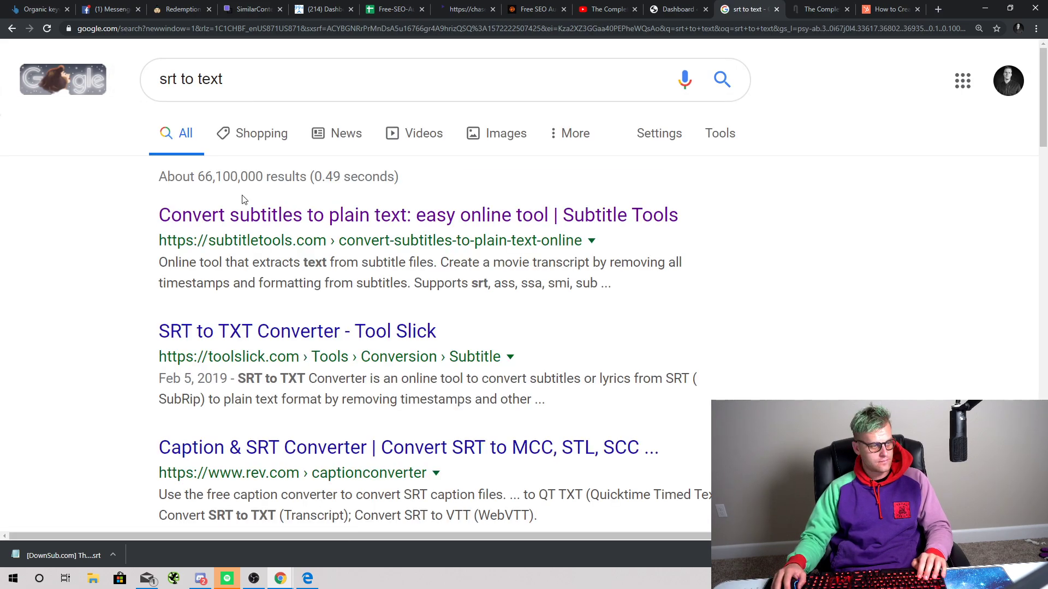
click(246, 215)
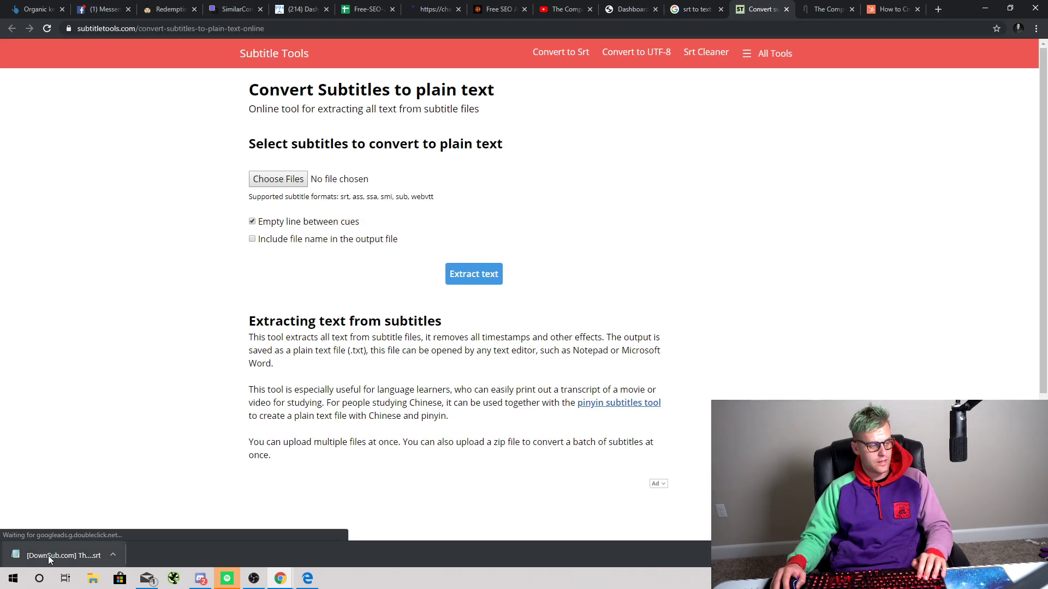
Step: Load the downloaded .srt captions file into the converter and extract its plain text
drag(48, 556, 286, 245)
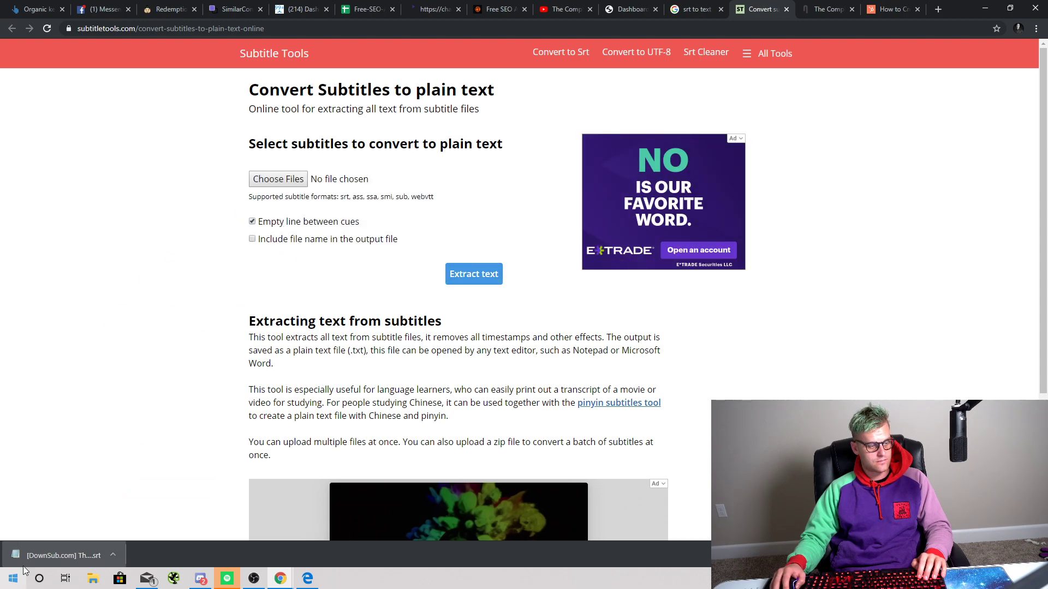
right_click(58, 541)
right_click(58, 550)
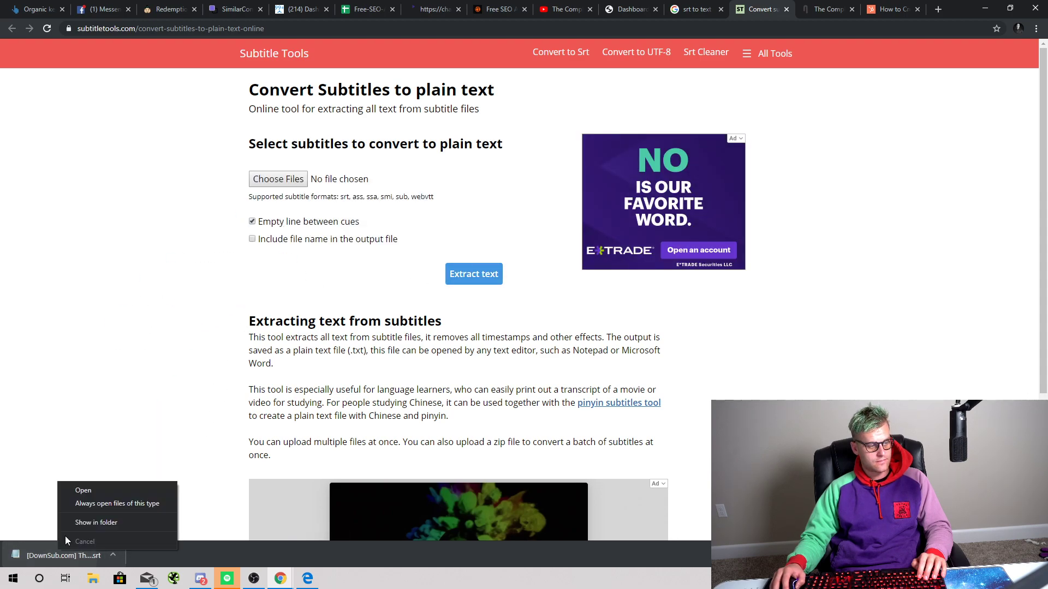
click(115, 526)
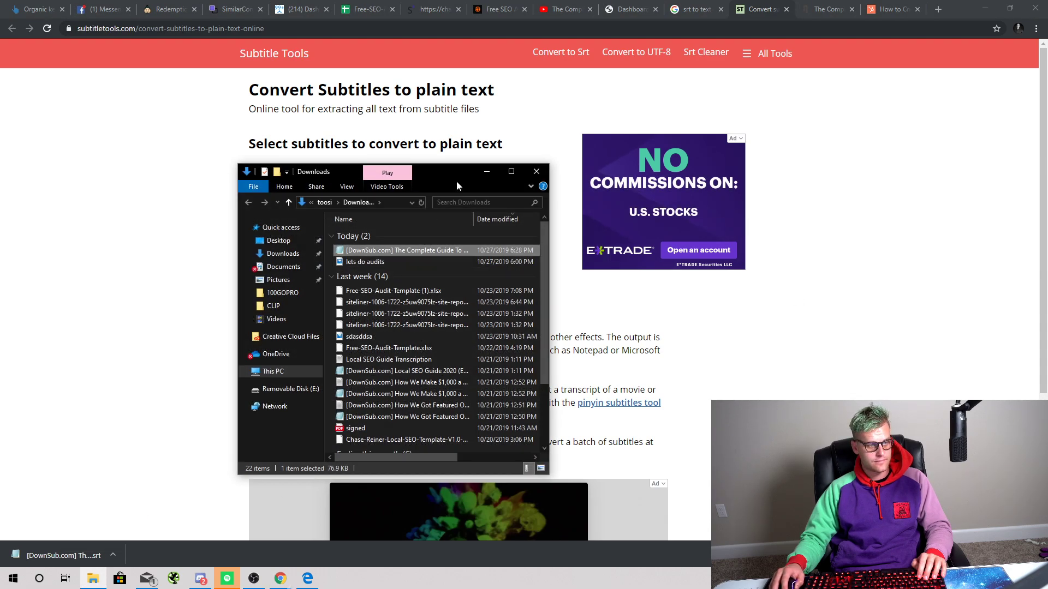
drag(456, 186, 794, 207)
drag(750, 286, 306, 208)
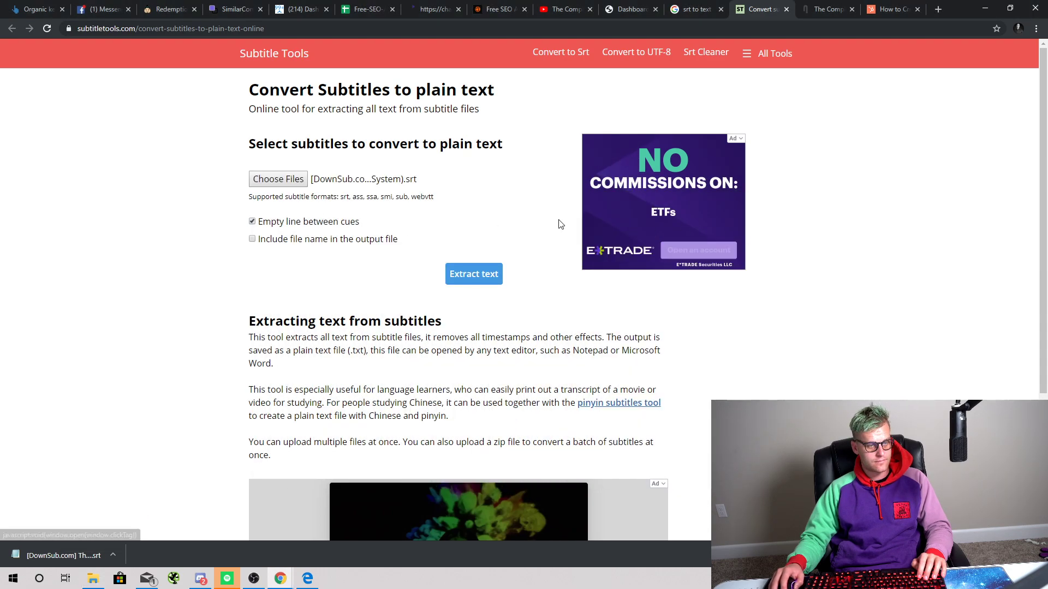
click(494, 276)
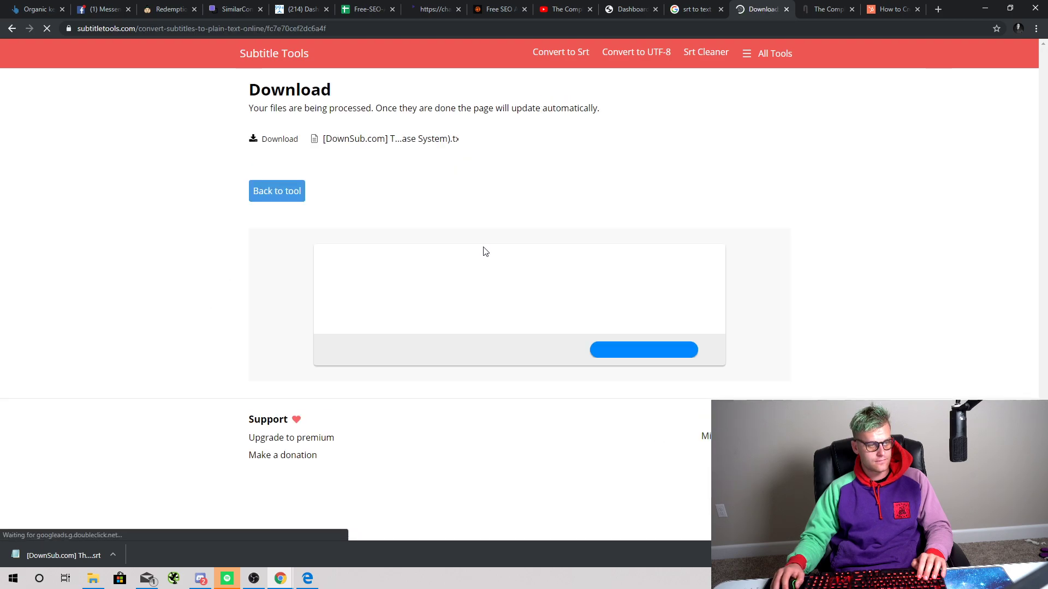
Step: Download the extracted .txt transcript and open removelinebreaks.net via a 'line break removal' search
click(296, 140)
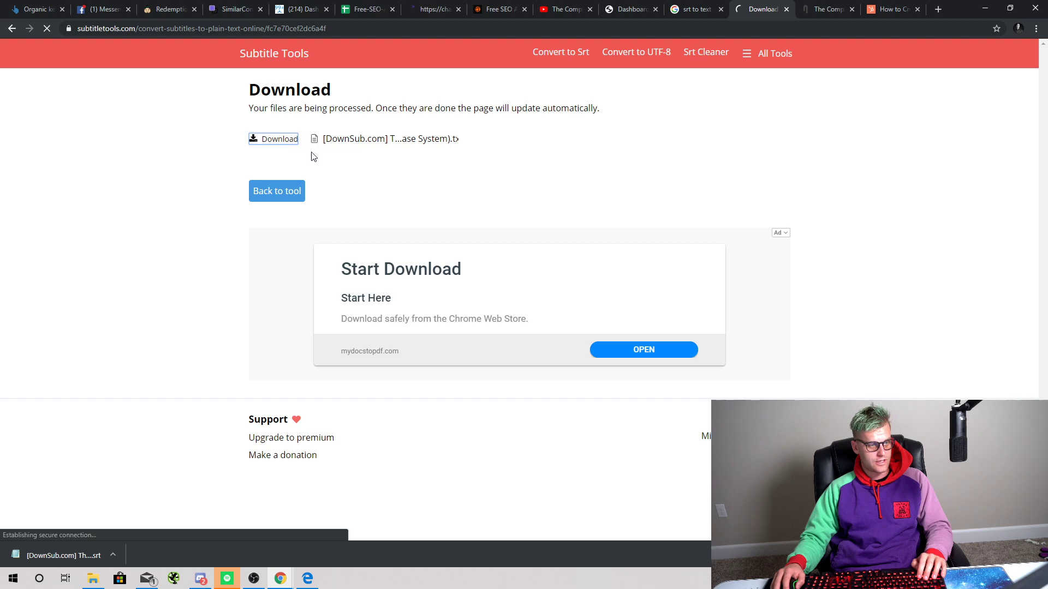
click(685, 35)
text(li)
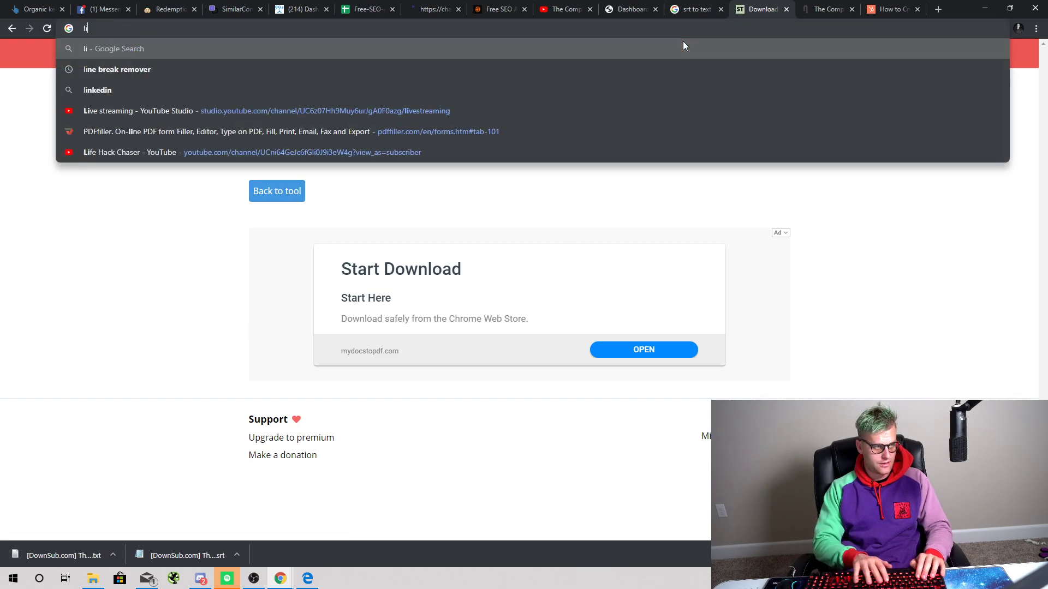
text(ne break removal)
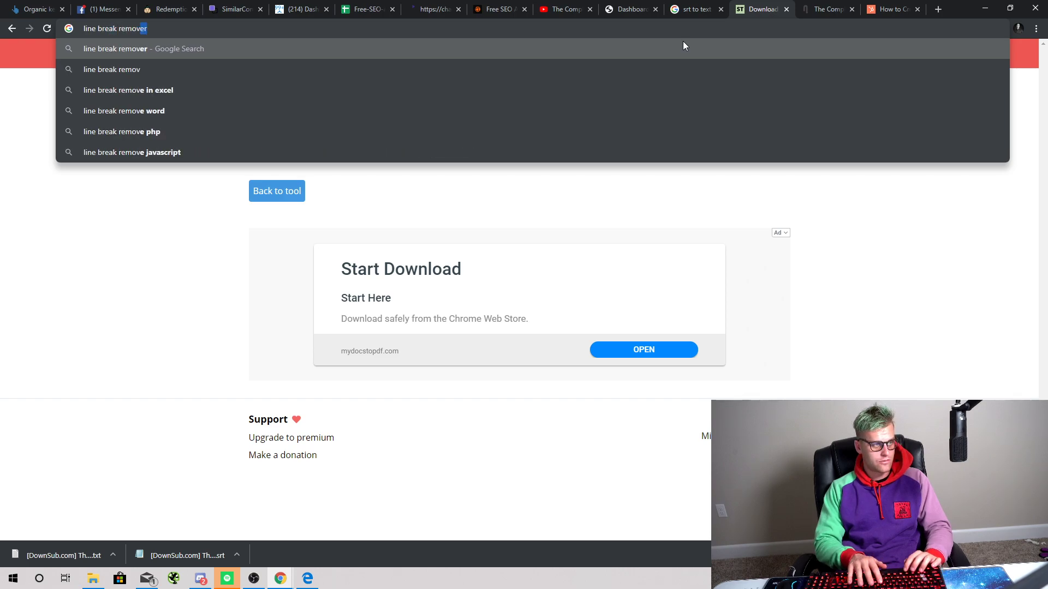
key(Return)
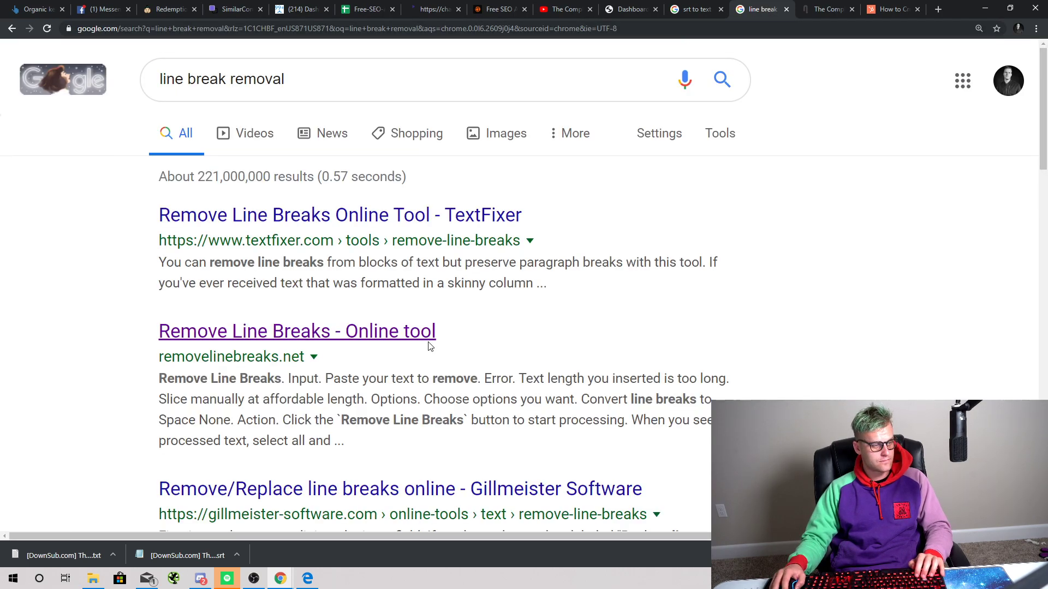
click(429, 344)
Step: Paste the transcript text into Remove Line Breaks, strip its line breaks and select the output
click(84, 557)
key(ctrl+a)
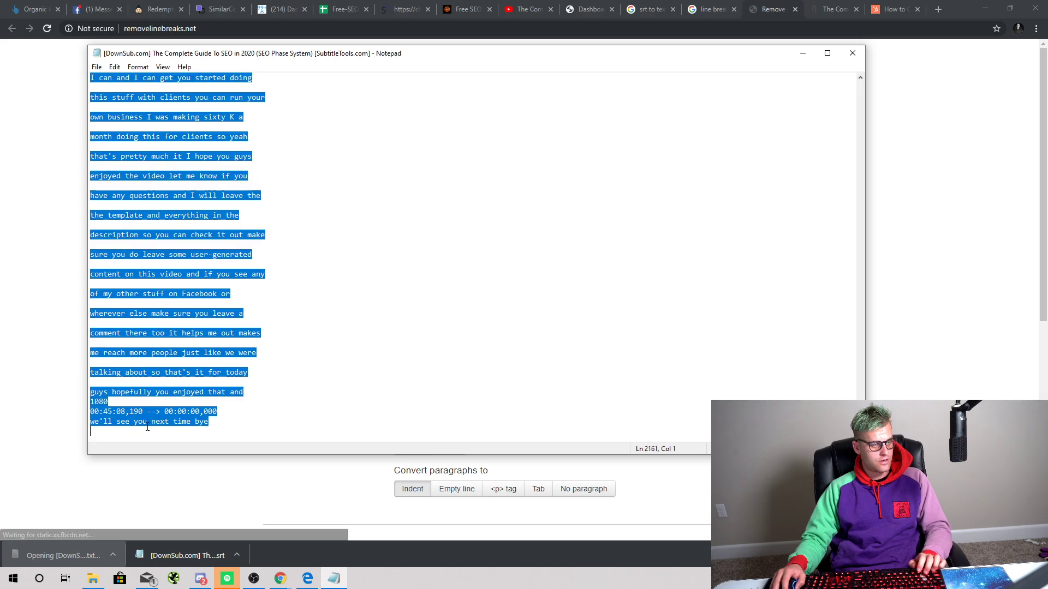
key(ctrl+c)
click(79, 341)
click(431, 338)
key(ctrl+v)
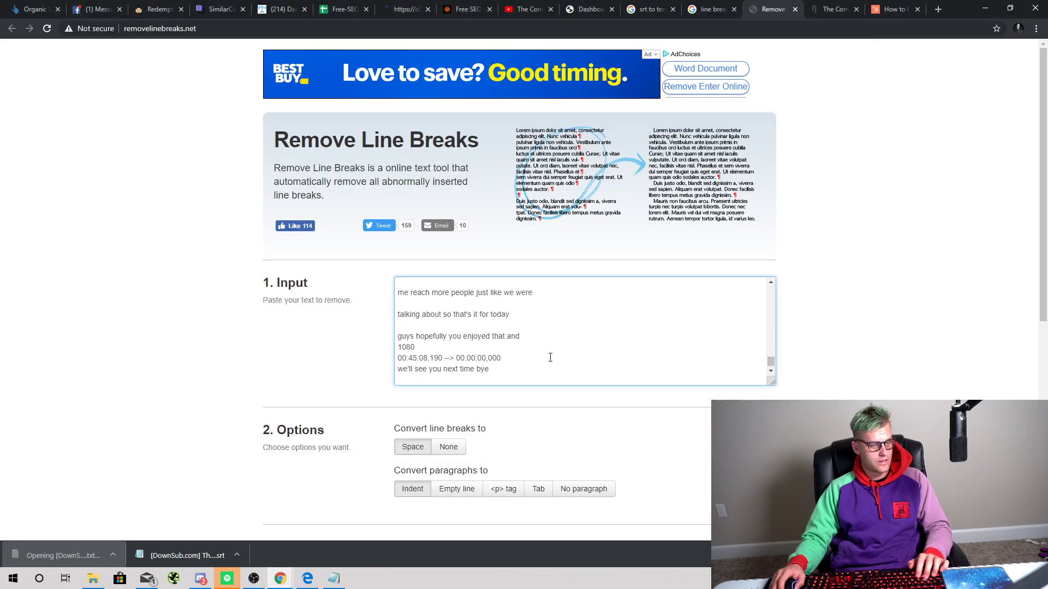
scroll(462, 442, down, 2)
click(603, 445)
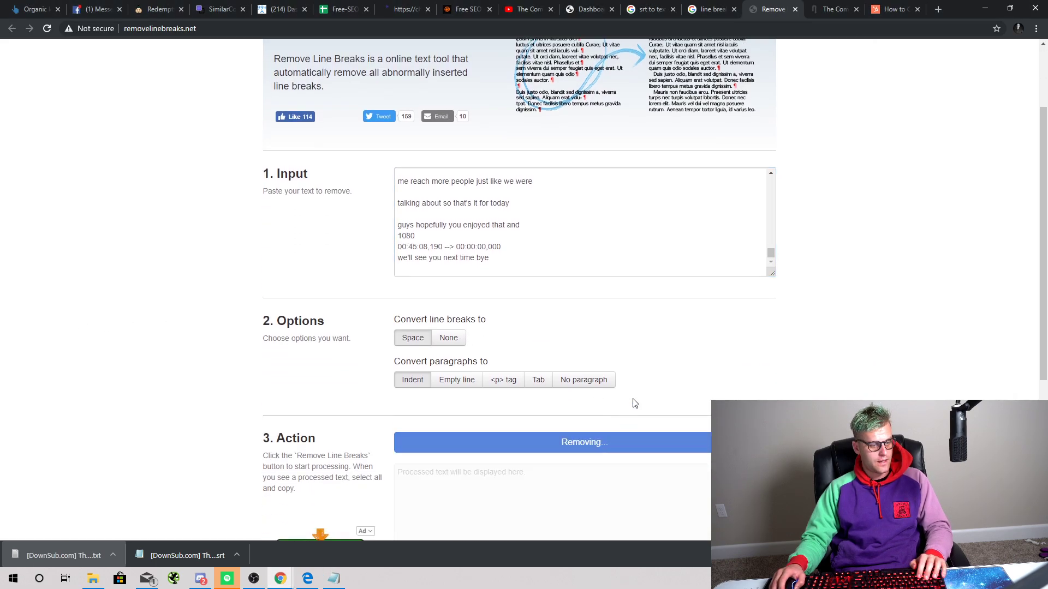
scroll(751, 340, down, 2)
click(633, 431)
key(ctrl+a)
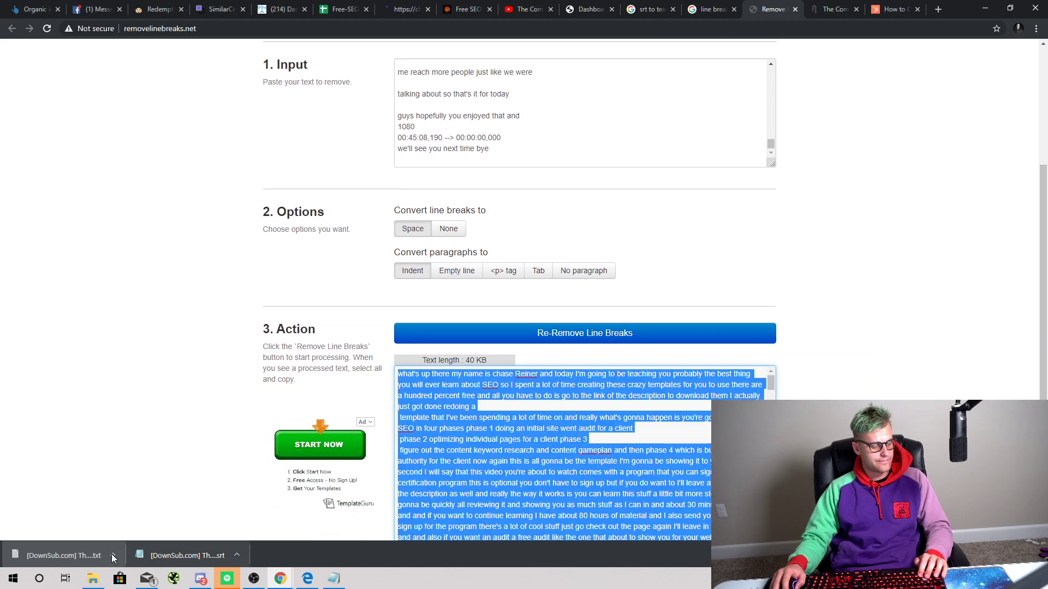
Step: Dismiss the accidentally opened app list and switch back to the SimilarContent optimizer
click(3, 583)
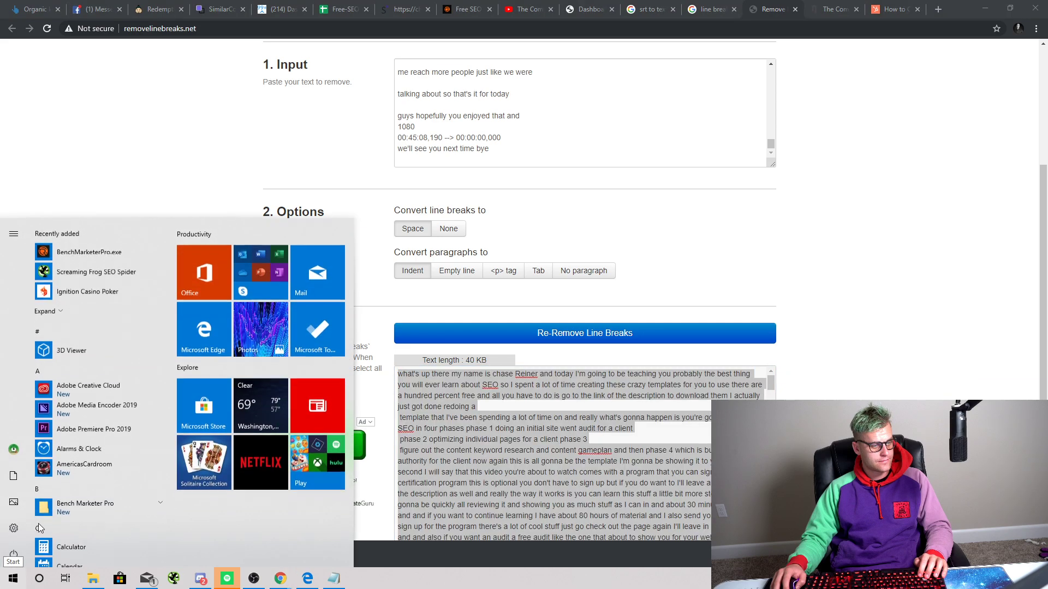
click(59, 168)
scroll(229, 362, up, 4)
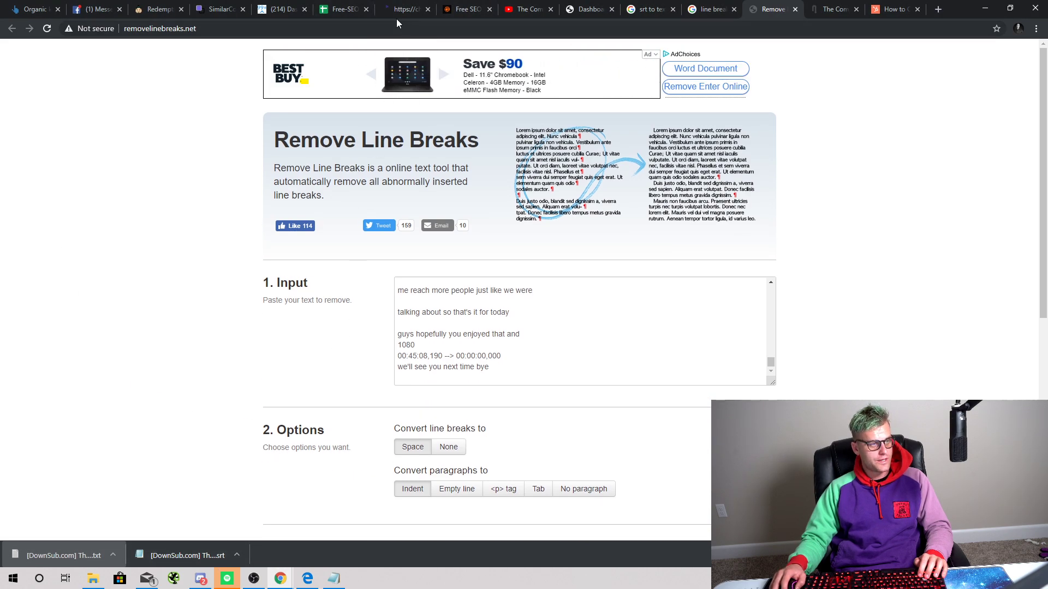
click(407, 9)
Step: Reload the SimilarContent editor to start a fresh analysis
click(234, 5)
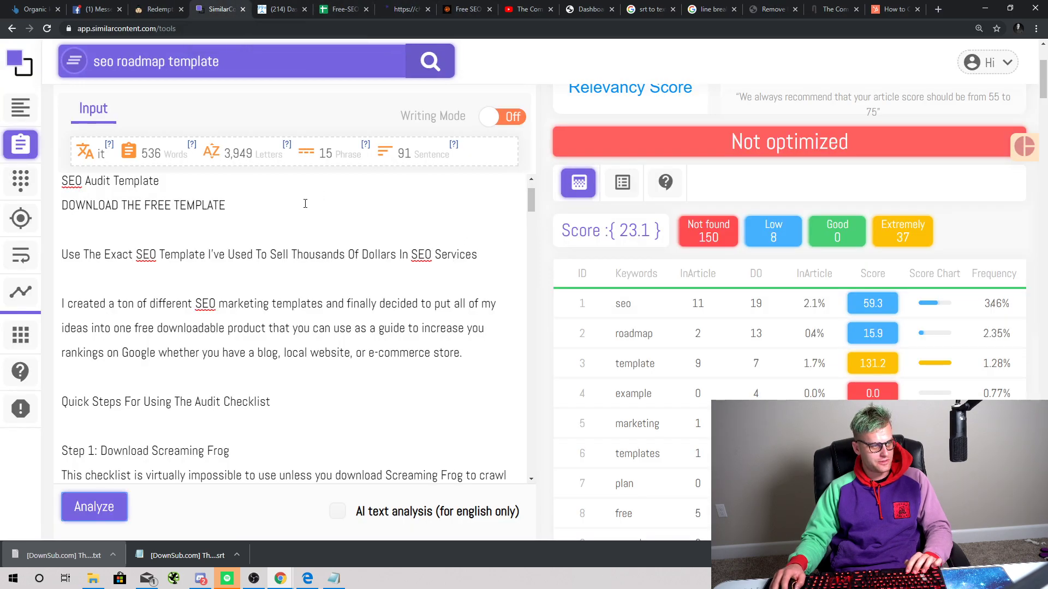
scroll(195, 240, down, 20)
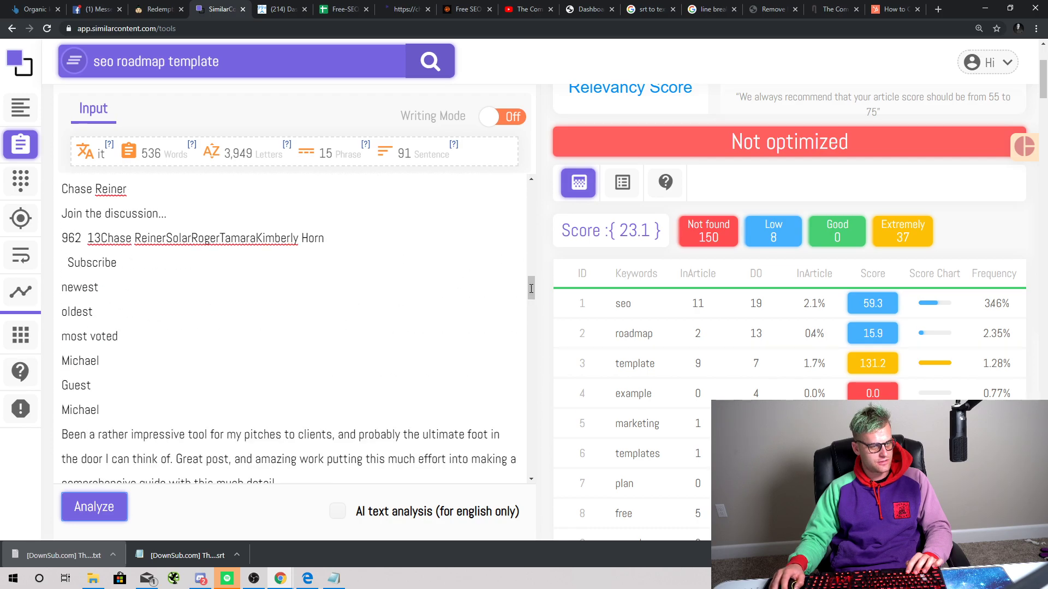
scroll(526, 340, down, 5)
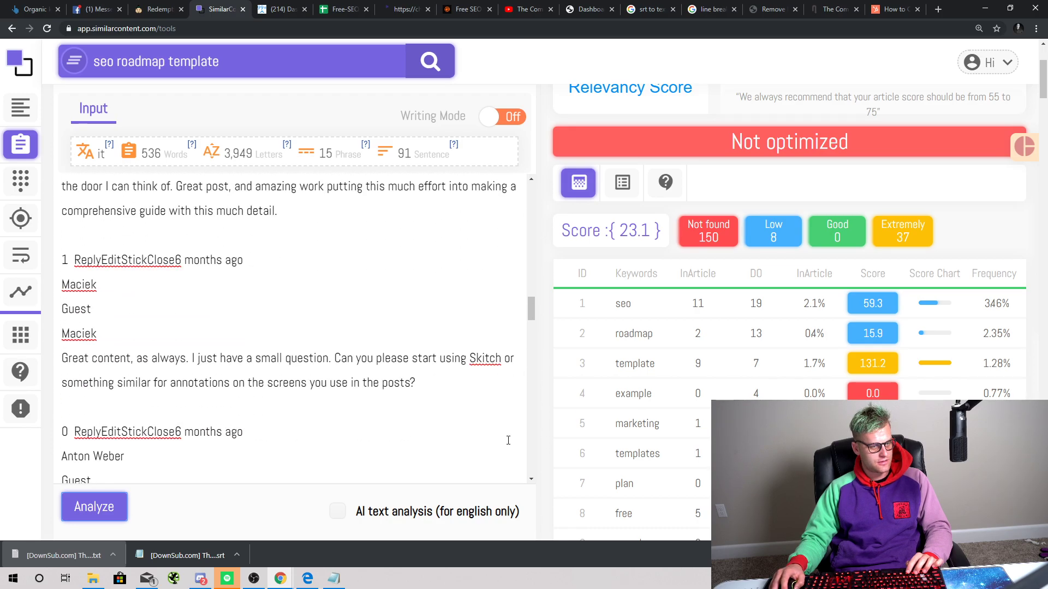
scroll(508, 440, down, 10)
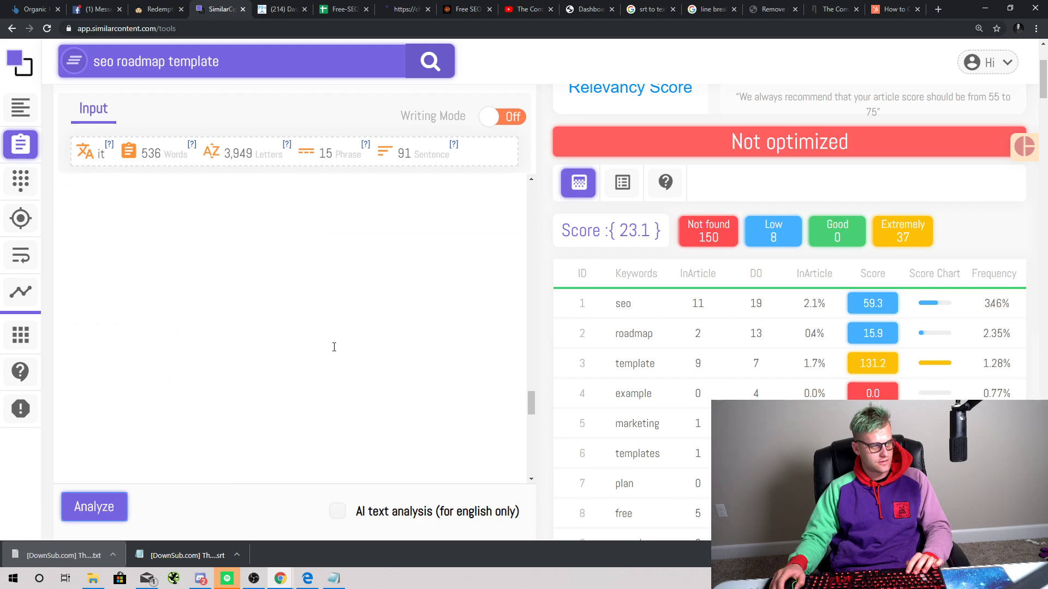
scroll(337, 360, up, 7)
scroll(337, 393, down, 2)
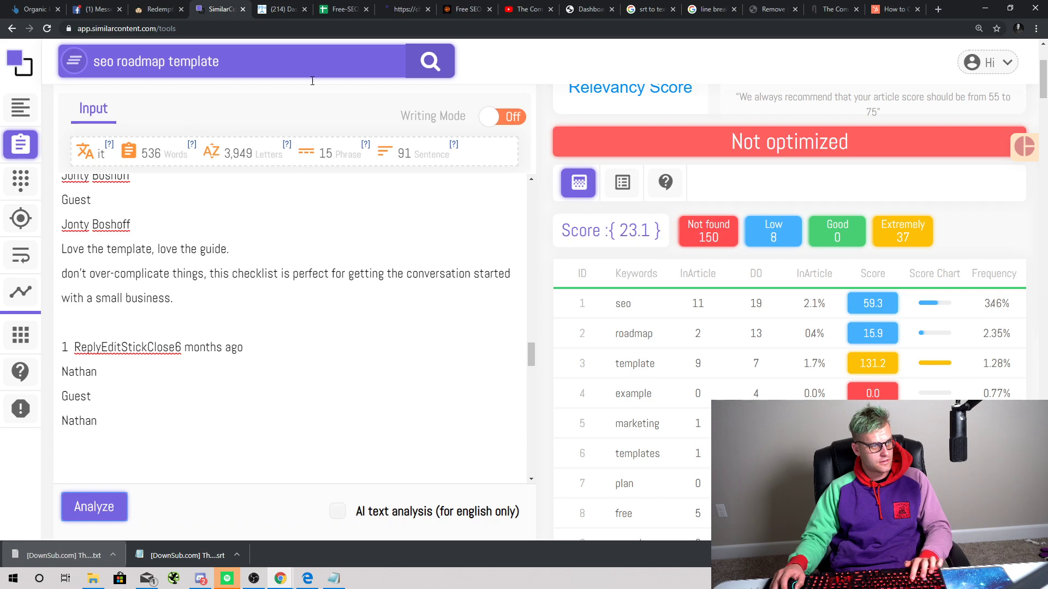
click(47, 28)
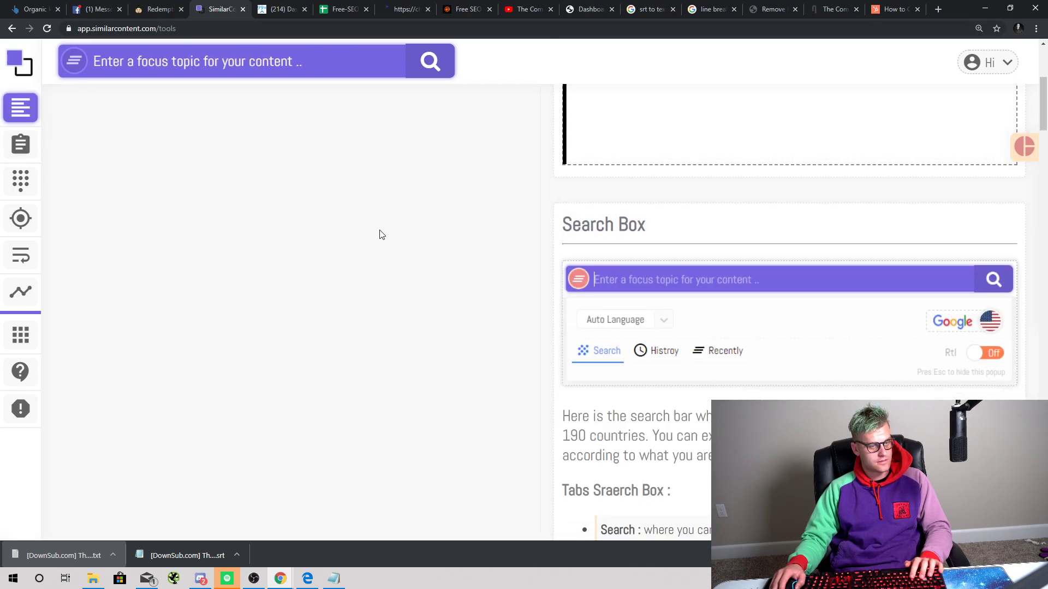
Step: Enter 'seo roadmap template' as the focus topic and open the empty Content Optimizer
click(226, 74)
text(seo)
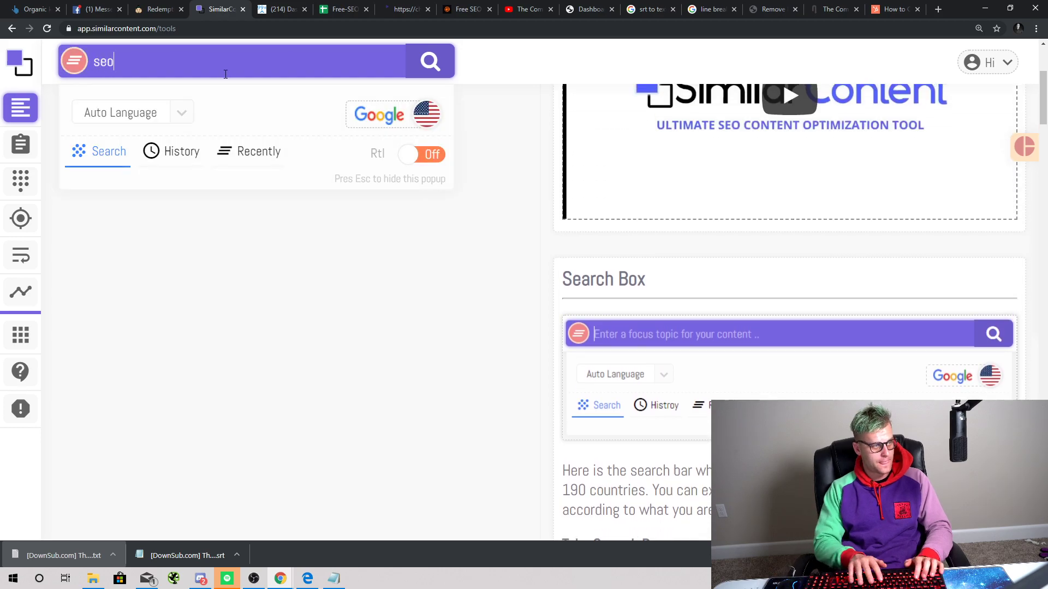
text( roadmapt )
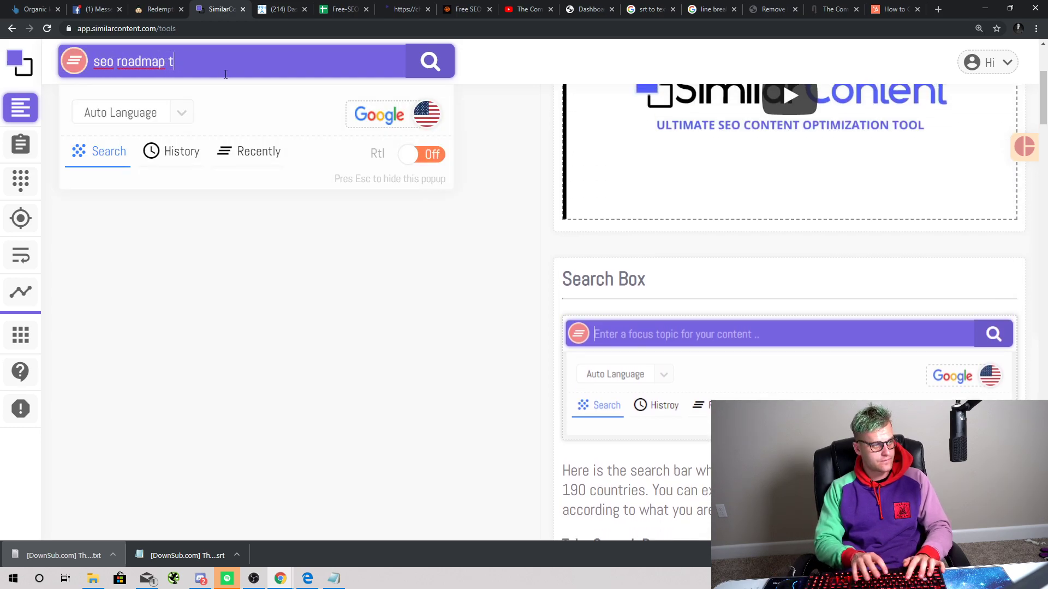
text(emplate)
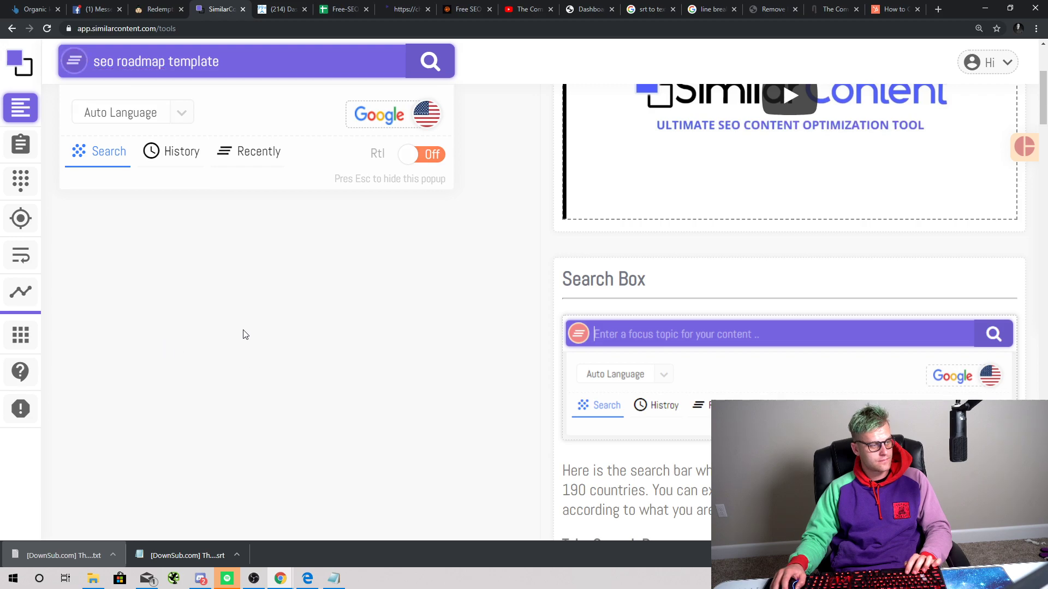
click(21, 144)
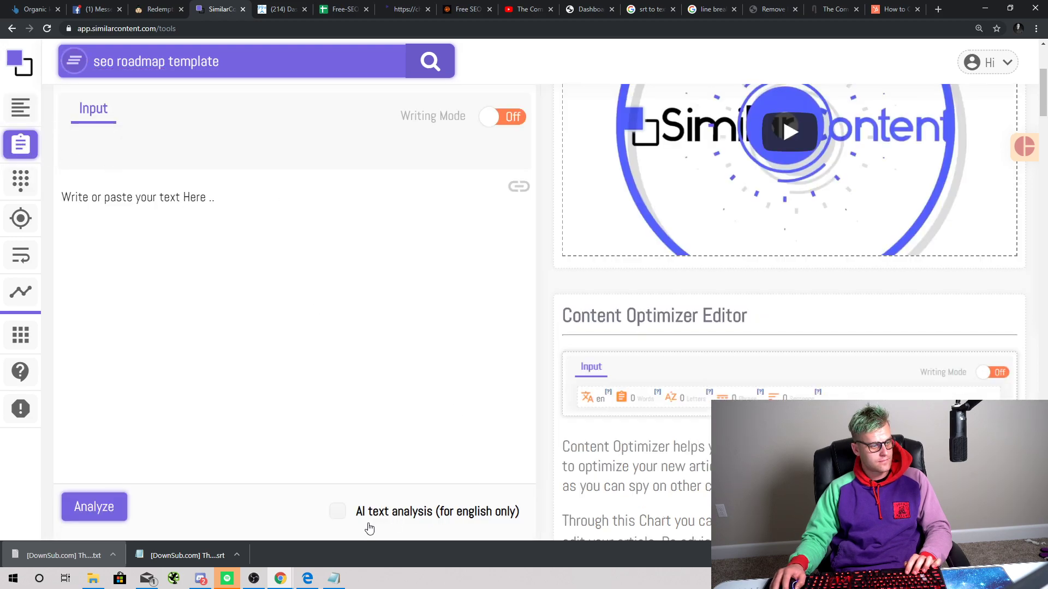
Step: Paste the video transcript into the optimizer and bring up the Link Article field
key(ctrl+v)
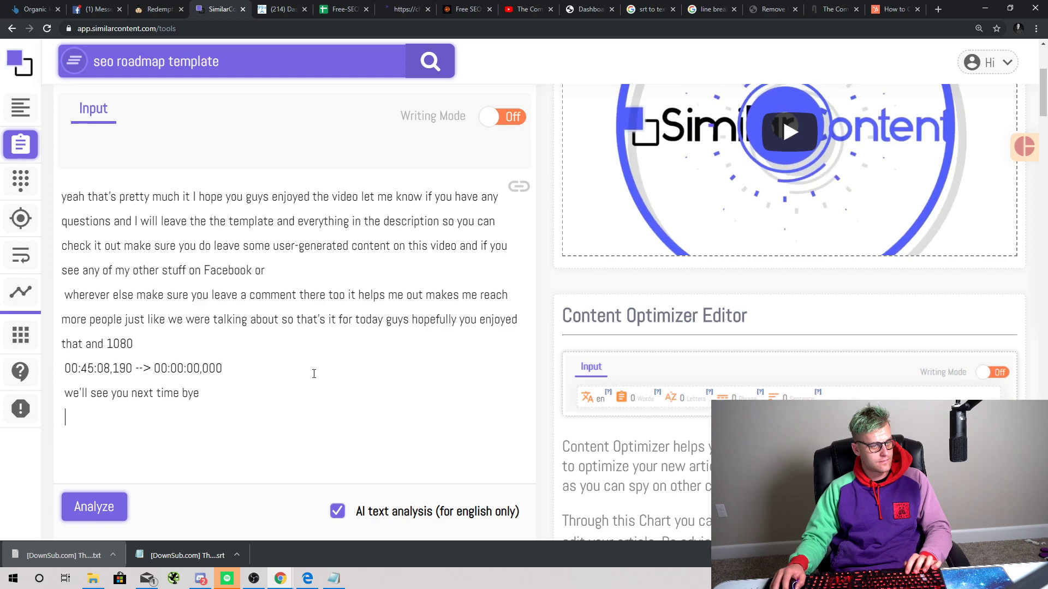
click(525, 185)
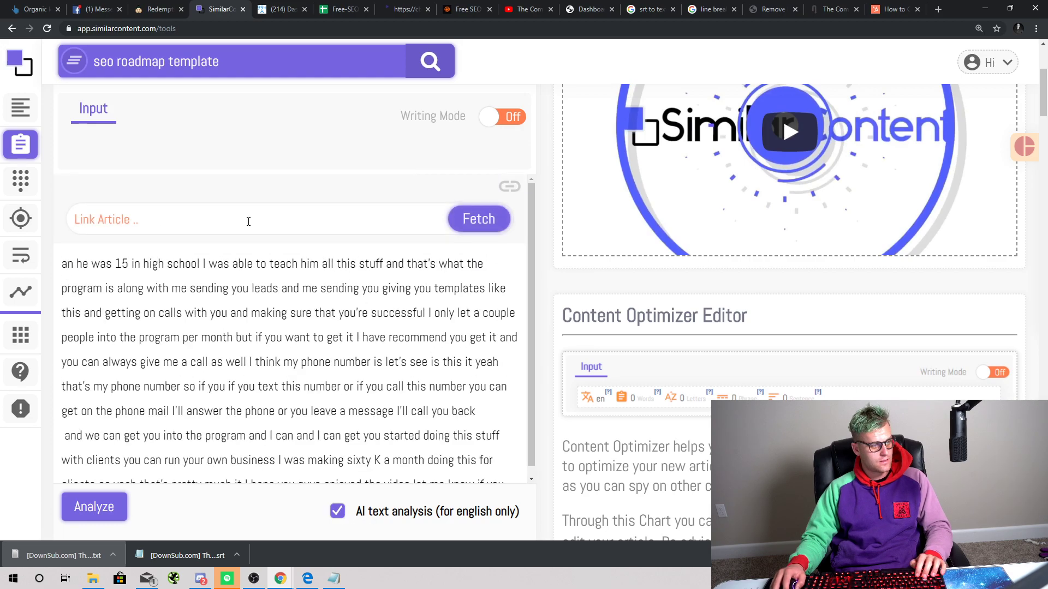
click(315, 220)
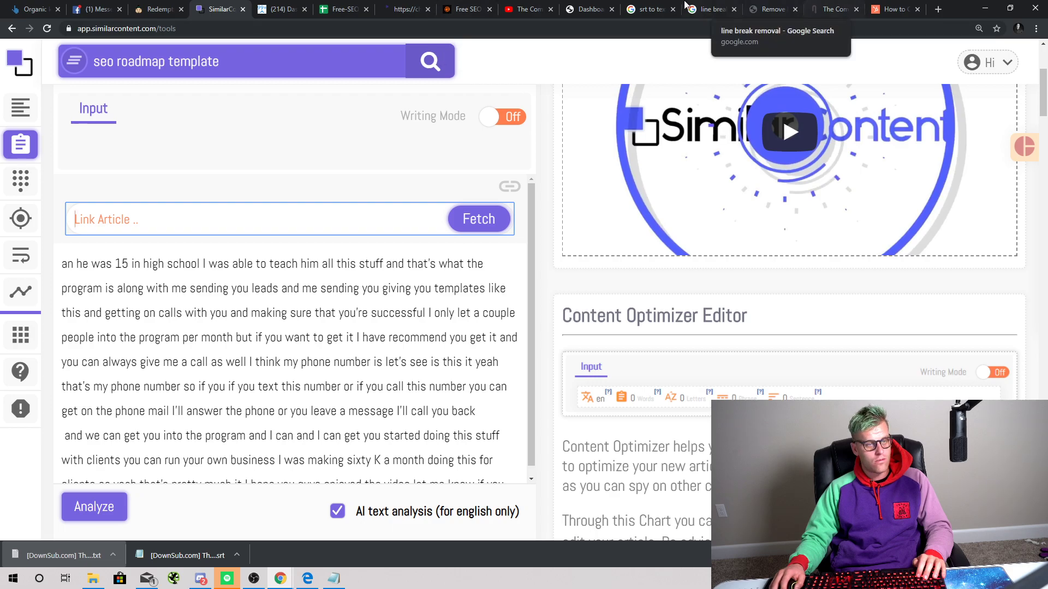
Step: Search the web for 'seo roadmap template' and open the SEO audit checklist template result
click(833, 9)
click(660, 31)
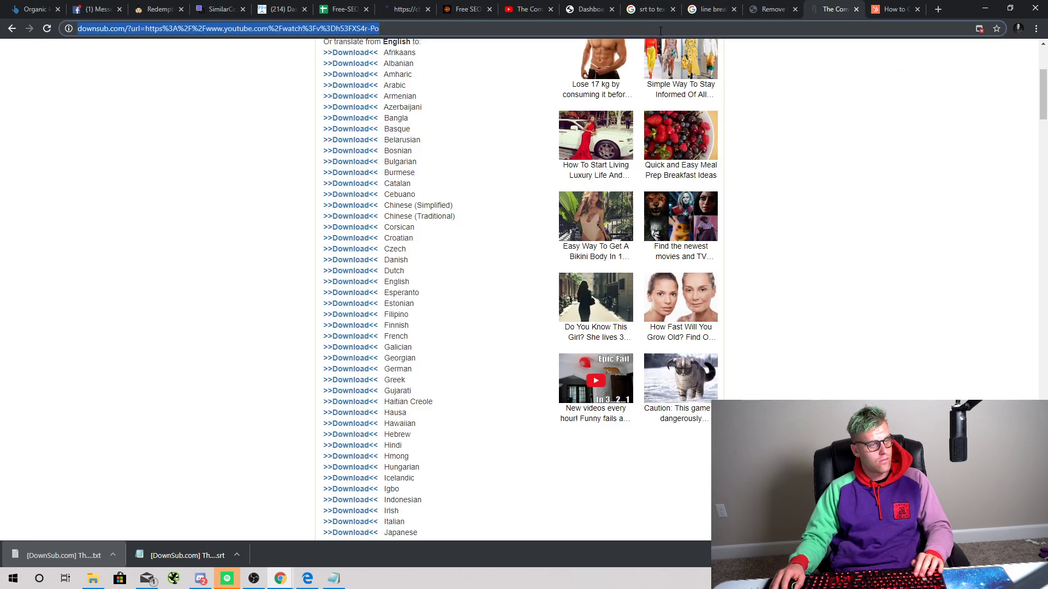
text(seo)
key(Return)
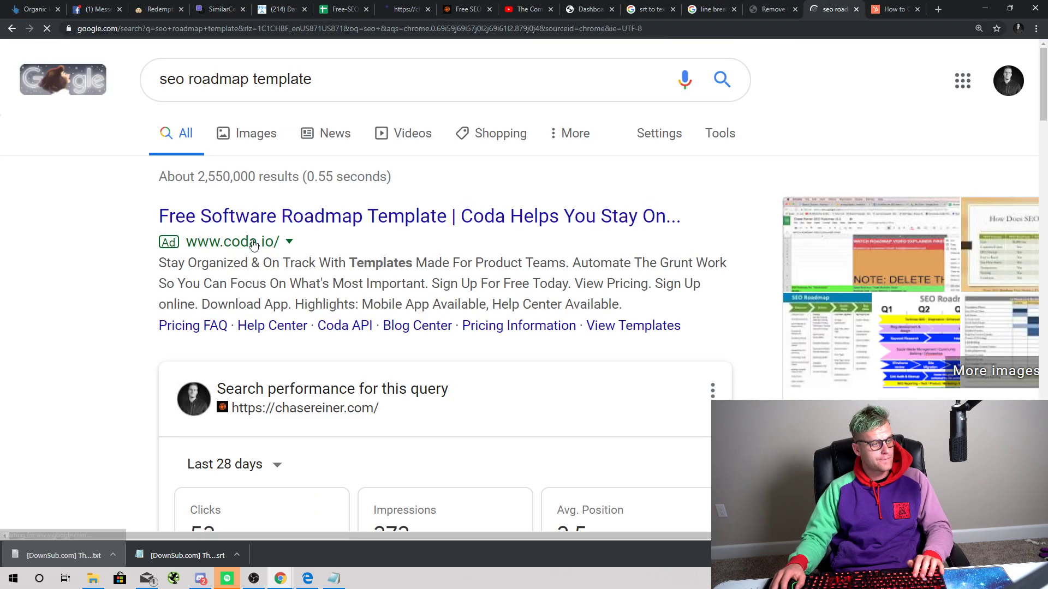
scroll(324, 360, down, 10)
scroll(314, 338, down, 2)
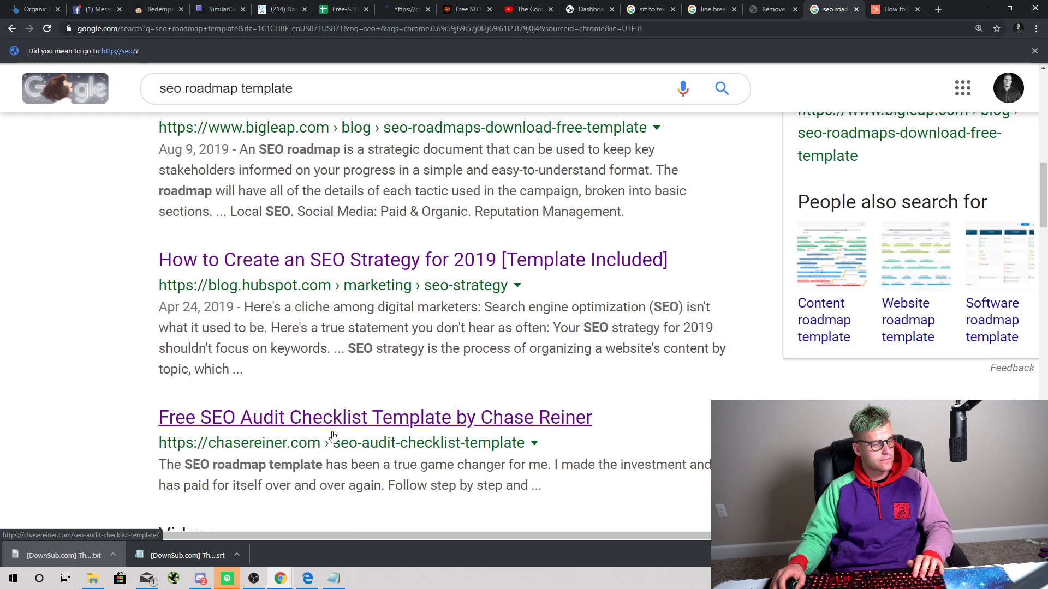
click(332, 437)
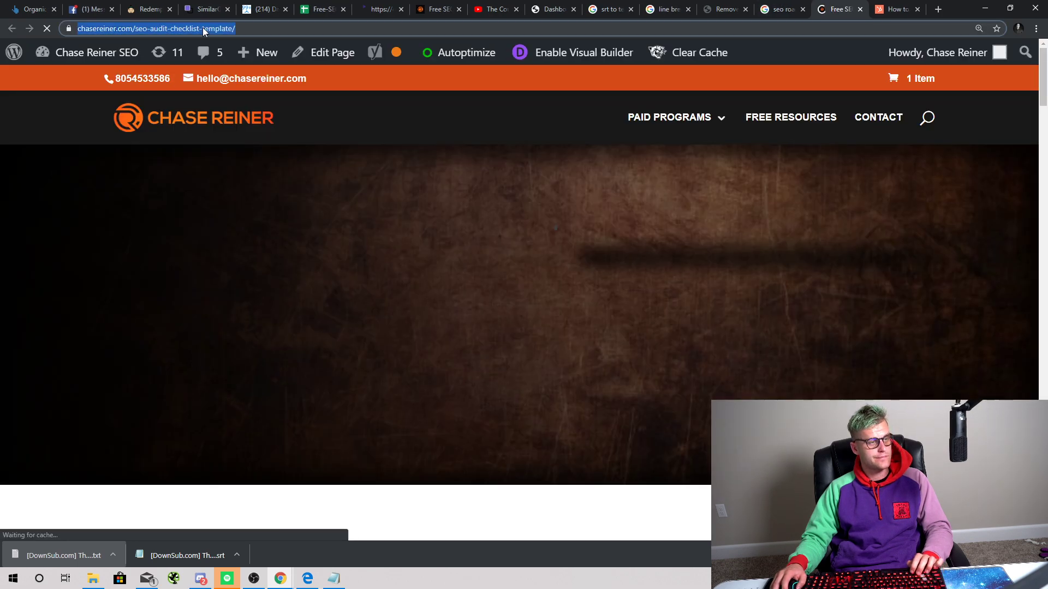
Step: Paste the audit checklist article's URL into Link Article and fetch its text into the editor
click(322, 9)
click(267, 7)
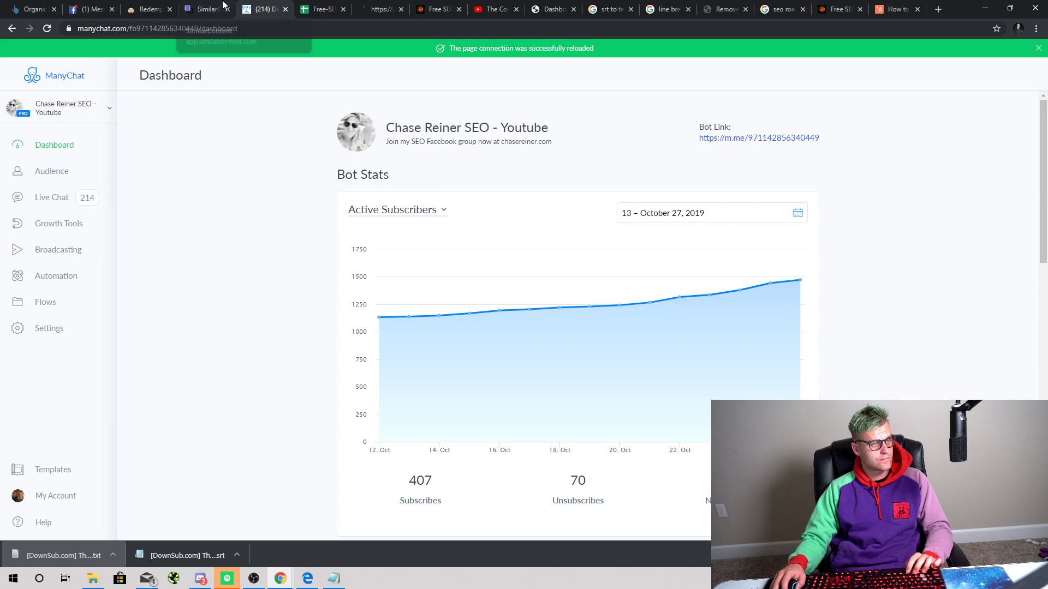
click(207, 9)
text(https://chasereiner.com/seo-audit-checklist-template/)
click(478, 218)
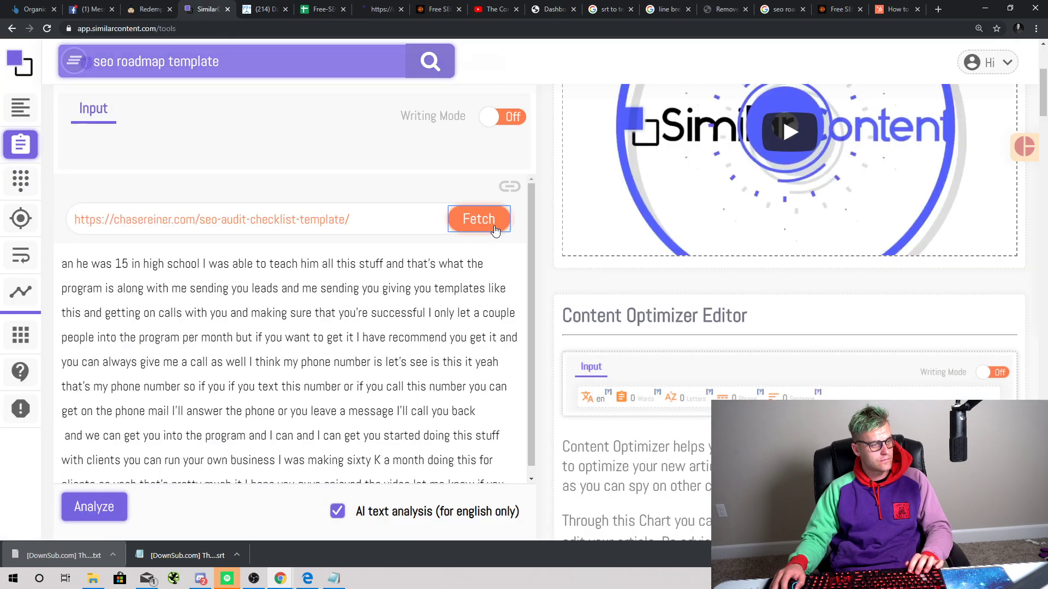
scroll(372, 323, down, 10)
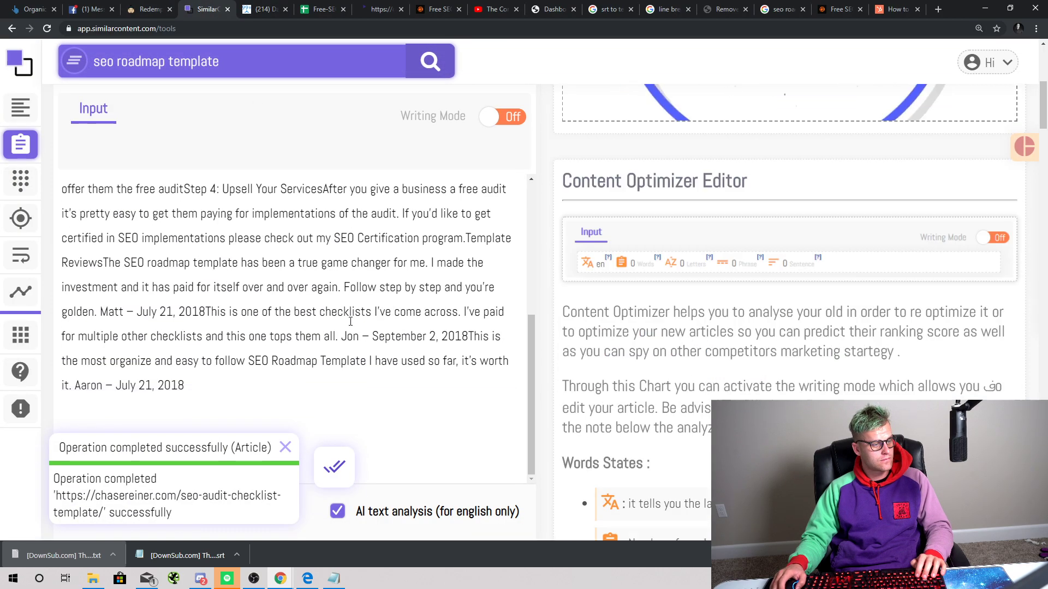
scroll(331, 396, up, 10)
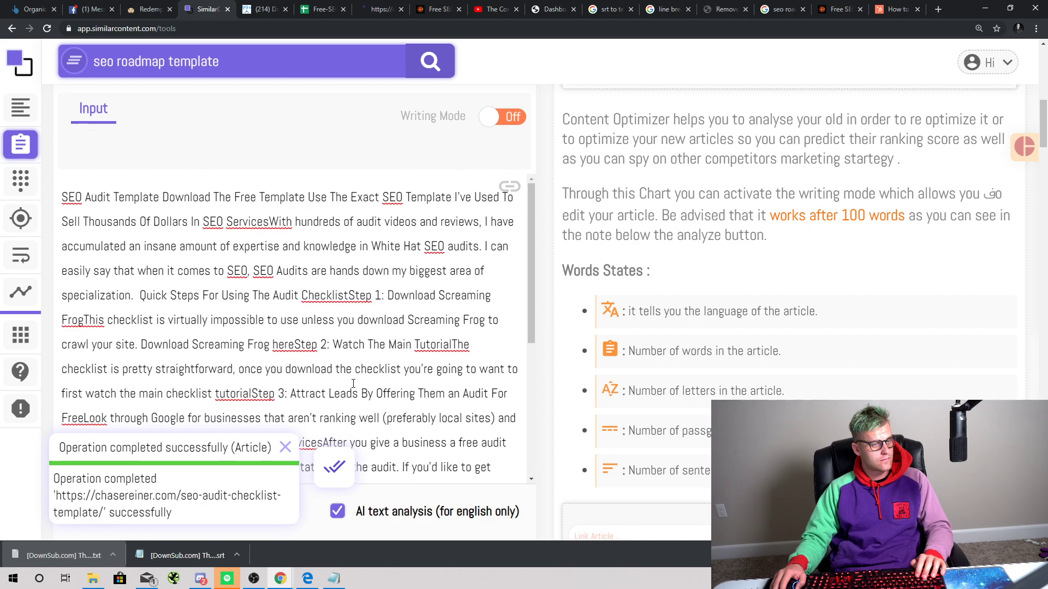
scroll(357, 382, down, 10)
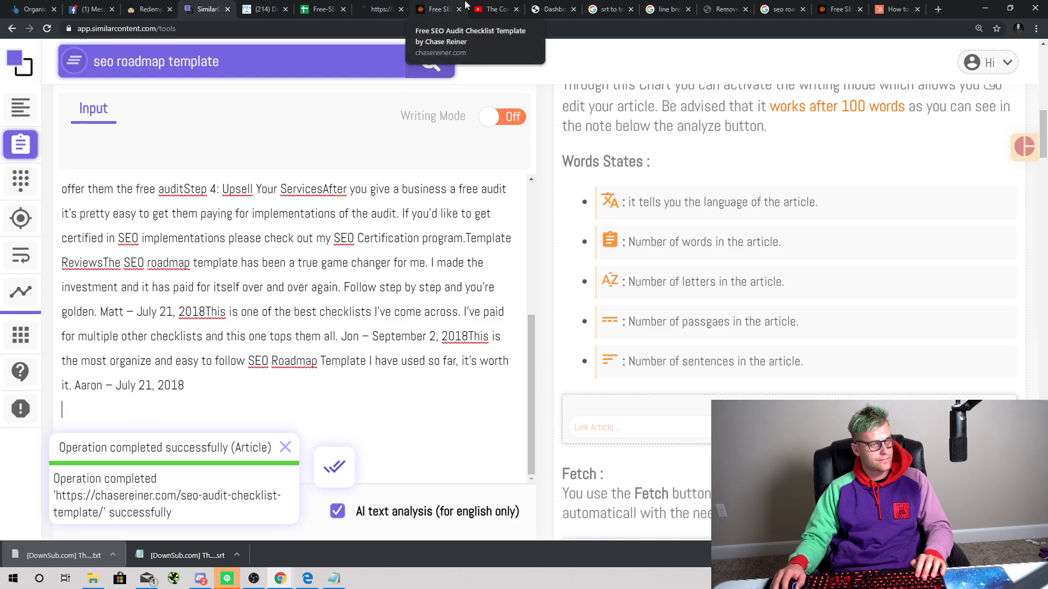
scroll(496, 189, up, 10)
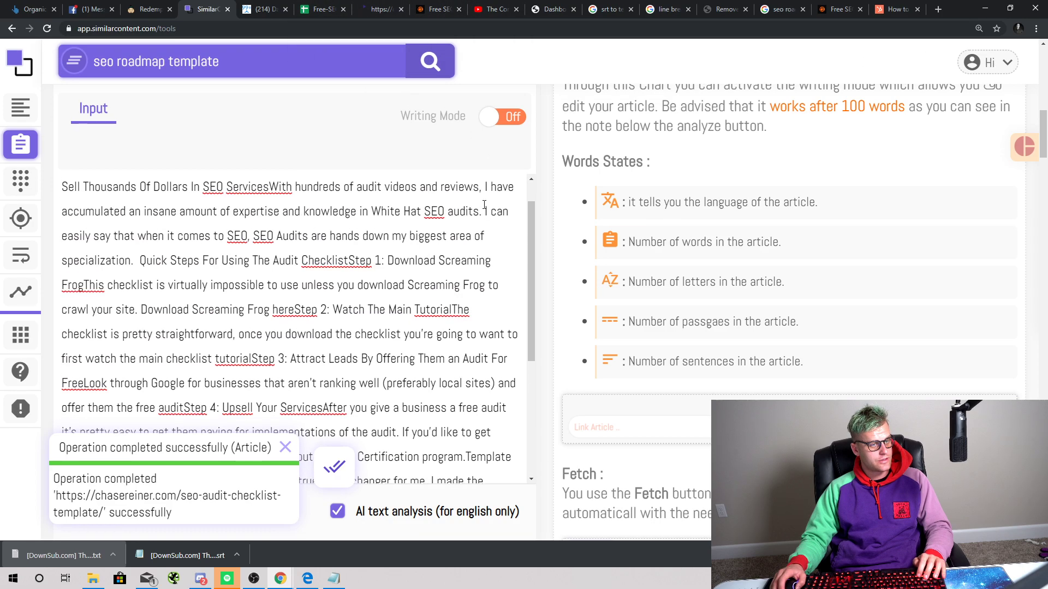
scroll(609, 239, up, 6)
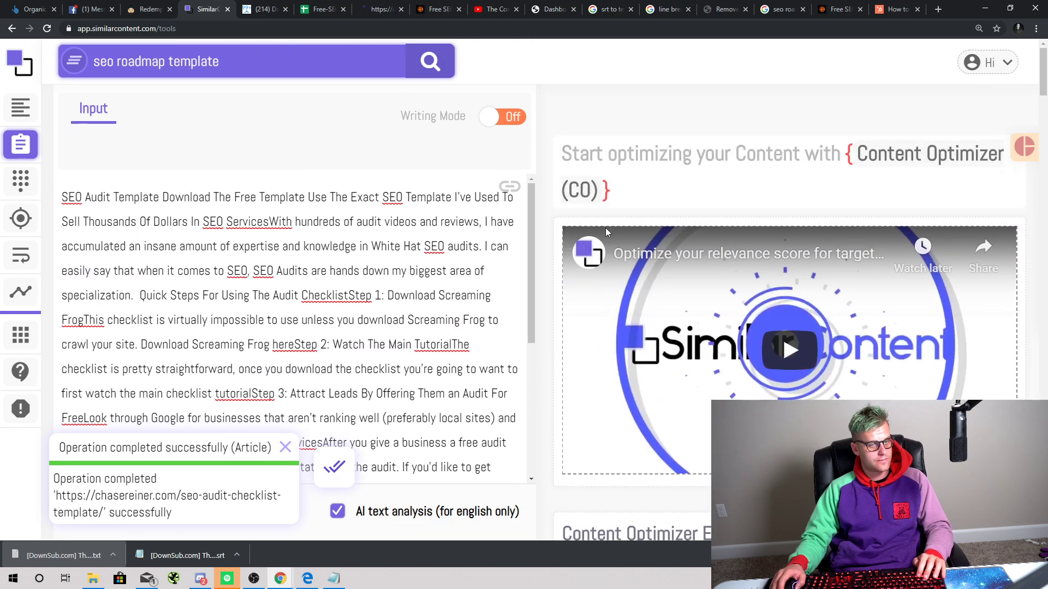
scroll(421, 445, down, 10)
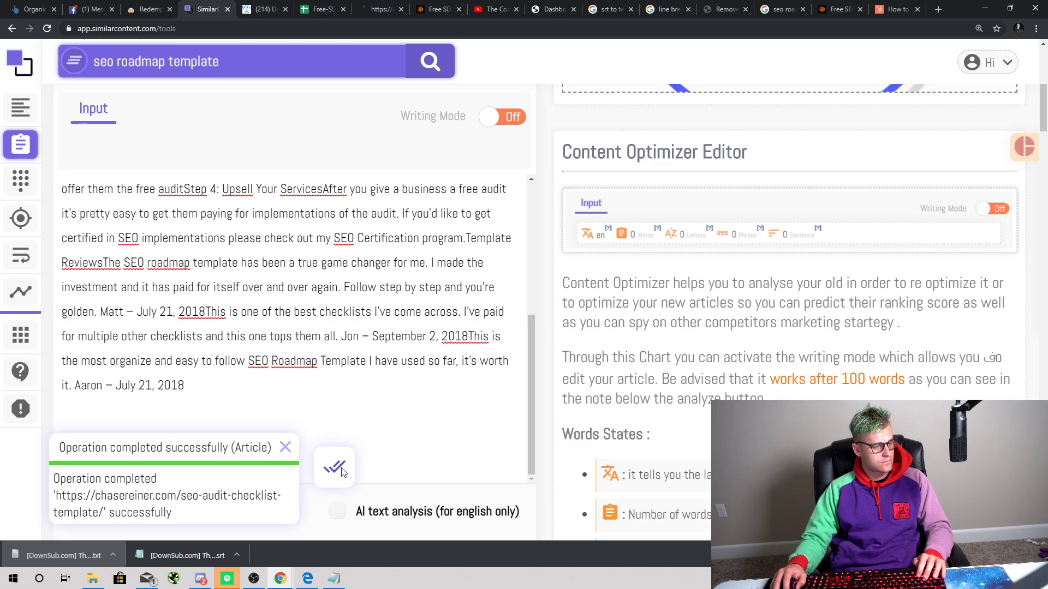
scroll(393, 432, up, 4)
scroll(699, 398, up, 7)
scroll(729, 374, down, 5)
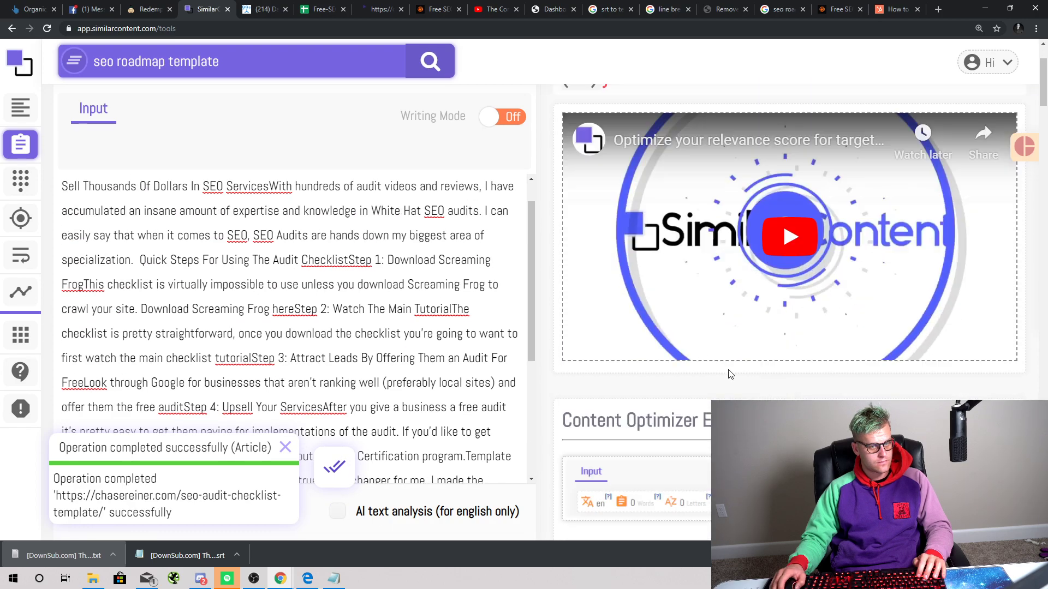
scroll(732, 368, down, 2)
Step: Analyse the fetched article against 'seo roadmap template': relevancy 10.26 of target 54, Not optimized
scroll(770, 376, down, 4)
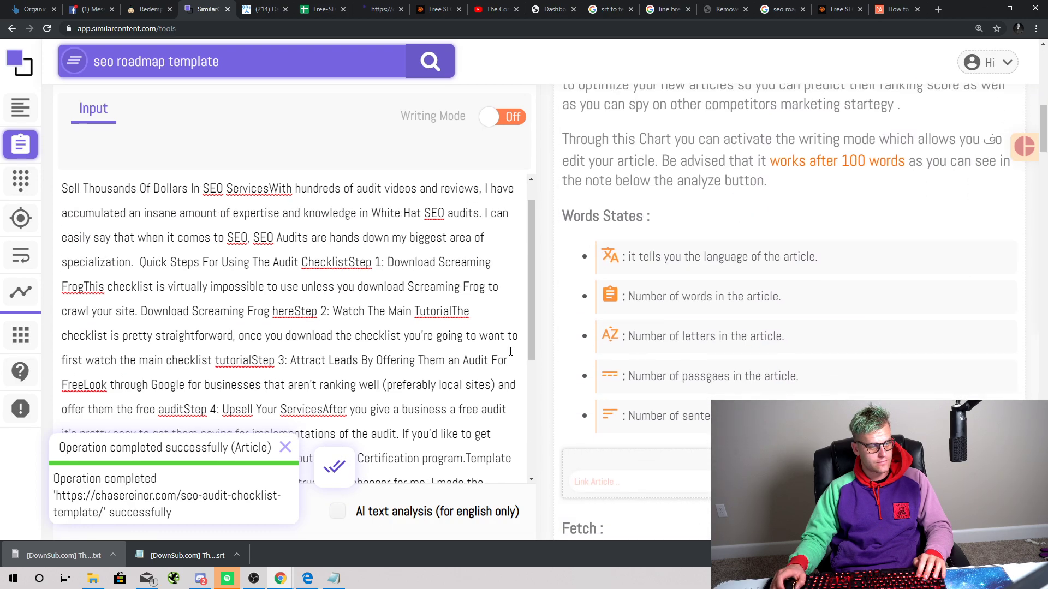
scroll(164, 218, up, 8)
click(434, 65)
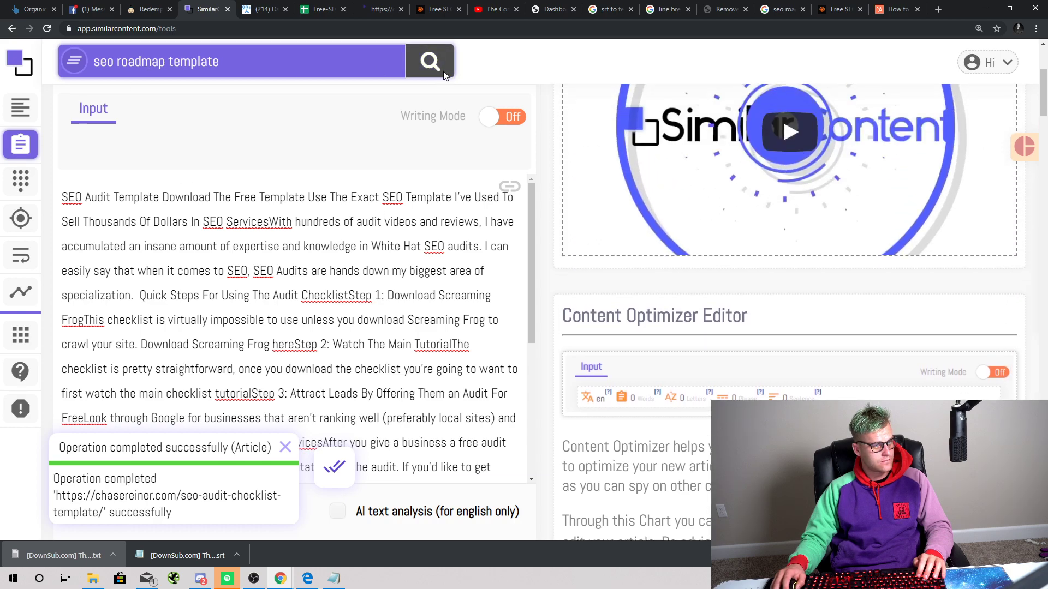
scroll(415, 464, down, 2)
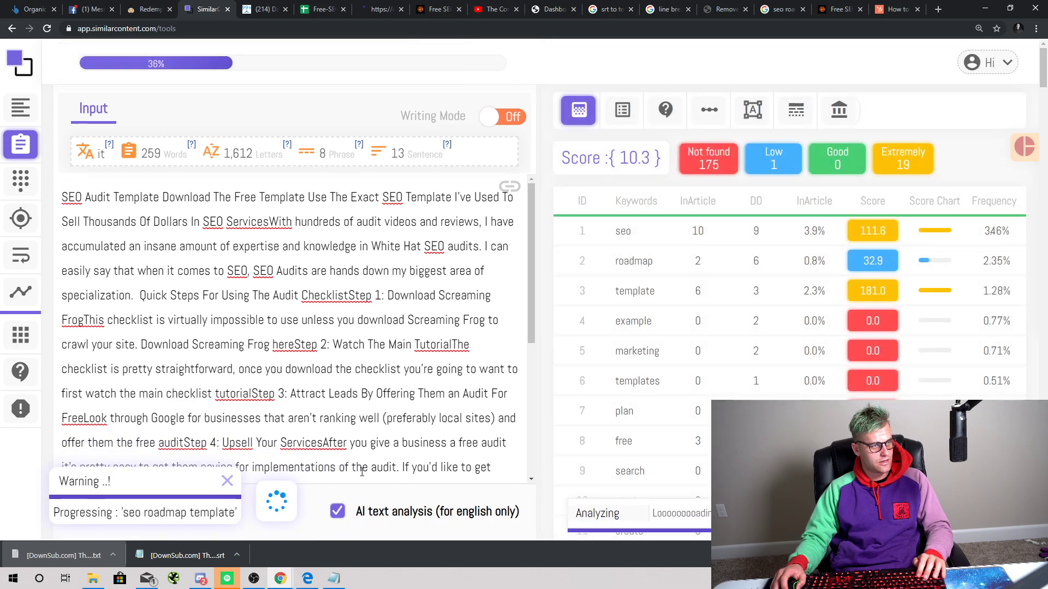
scroll(365, 414, down, 8)
scroll(455, 317, up, 2)
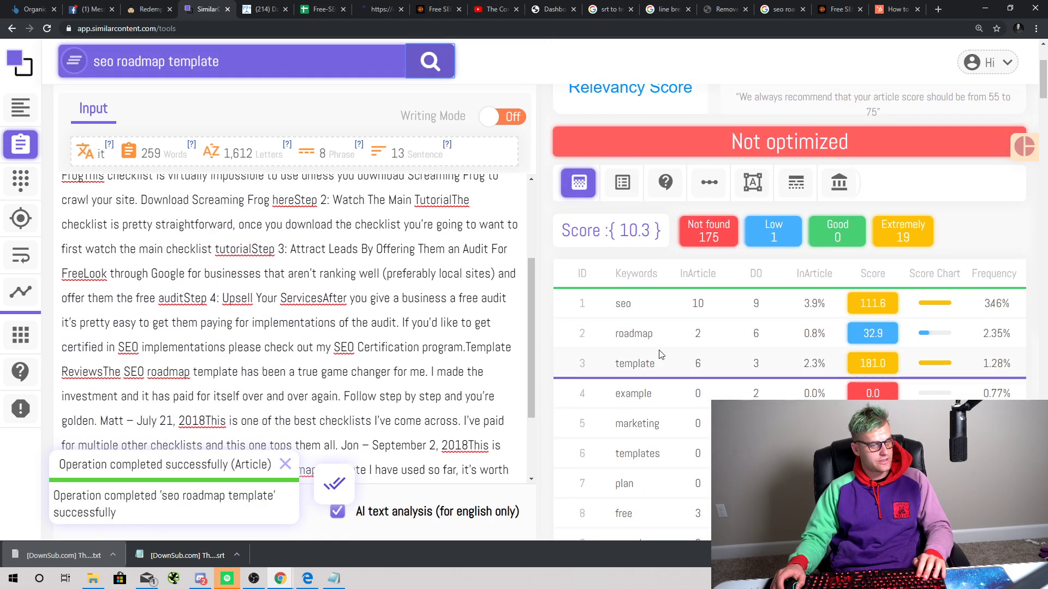
scroll(660, 355, up, 2)
scroll(414, 366, down, 3)
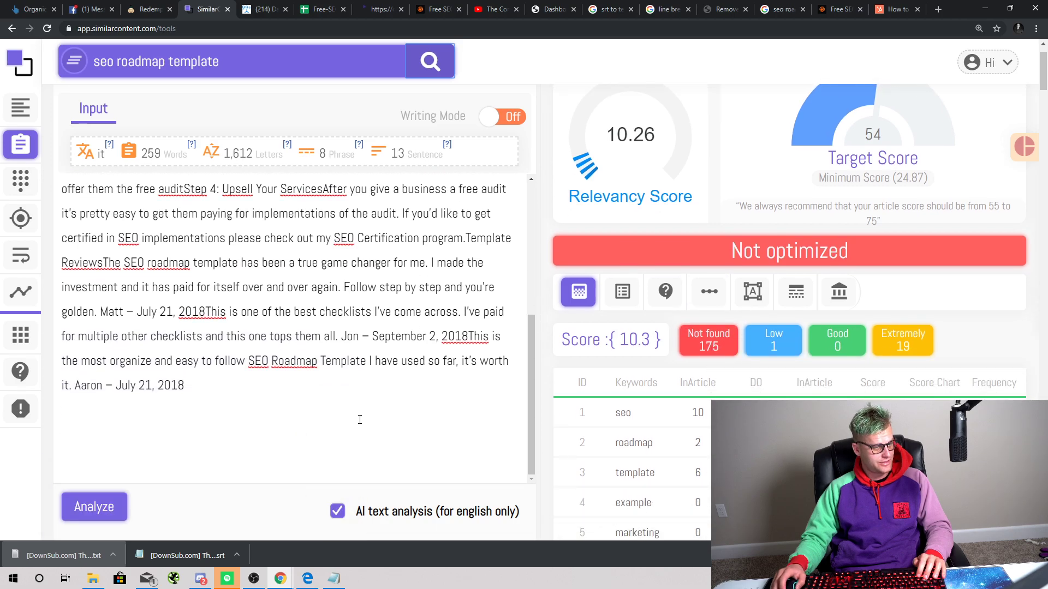
scroll(361, 404, up, 5)
scroll(328, 338, down, 6)
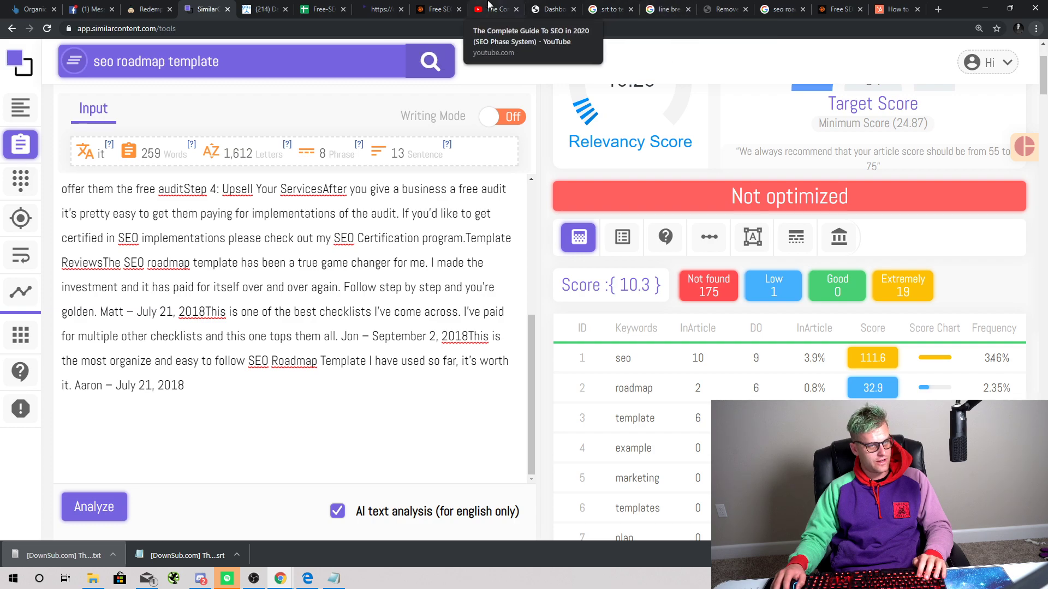
Step: Select the cleaned transcript on the Remove Line Breaks page and return to SimilarContent
click(726, 9)
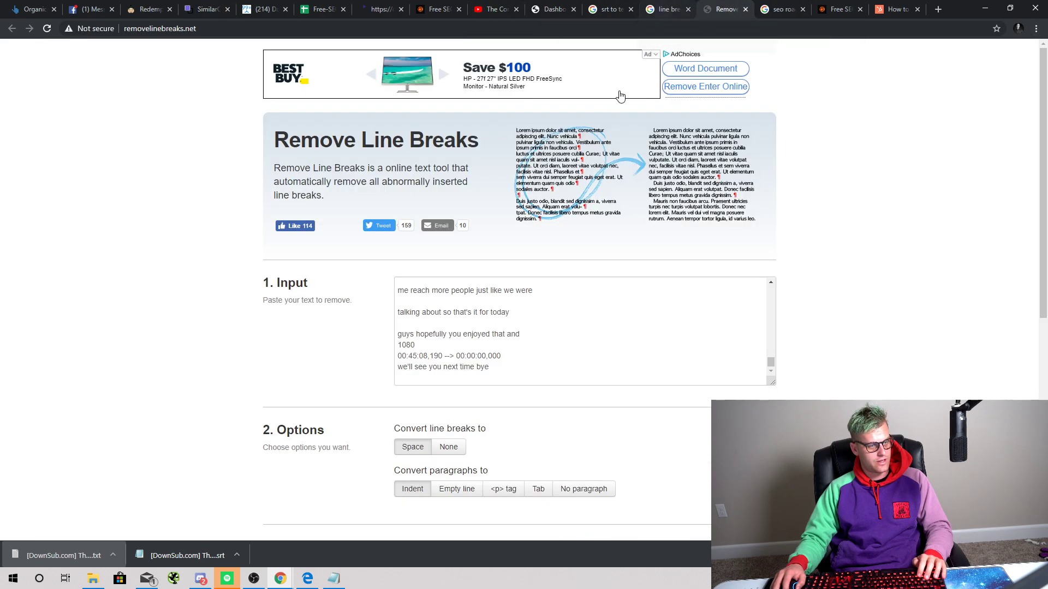
scroll(574, 274, down, 5)
click(545, 278)
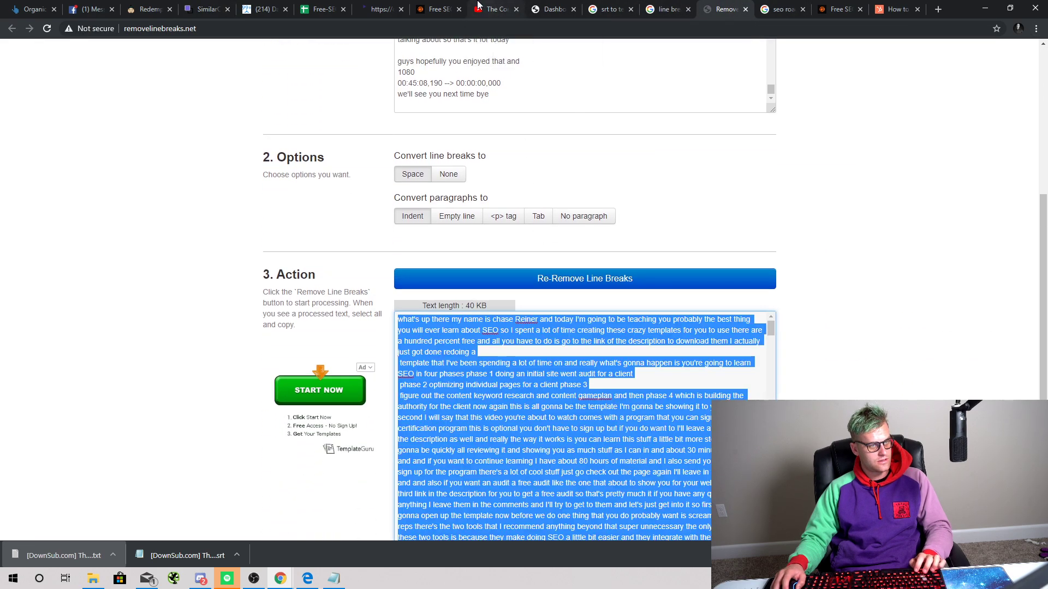
click(207, 10)
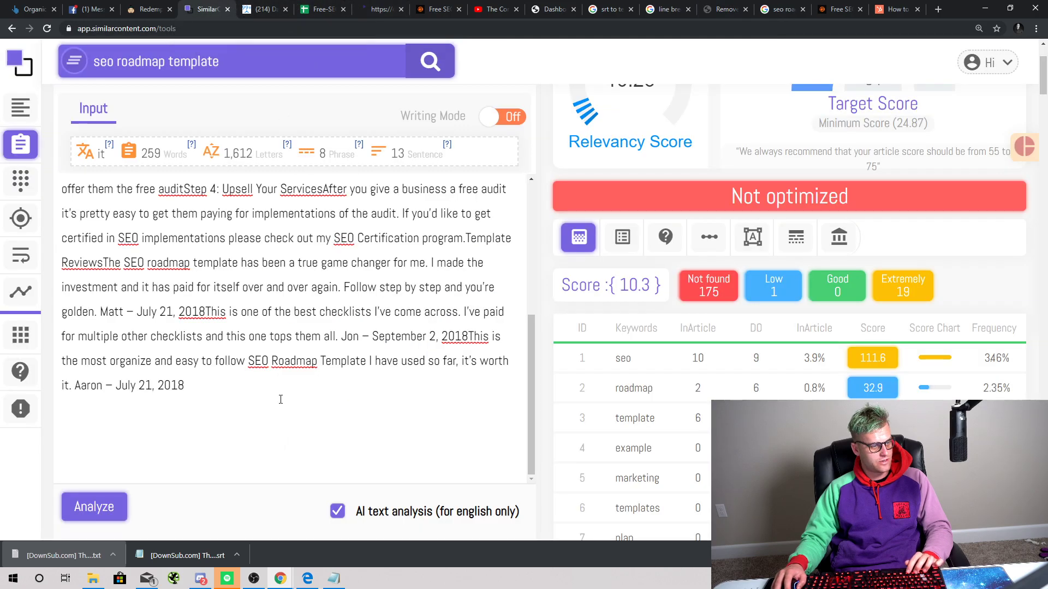
Step: Paste the cleaned transcript into the editor and re-score it, reaching 50.26 relevancy
key(ctrl+v)
click(125, 510)
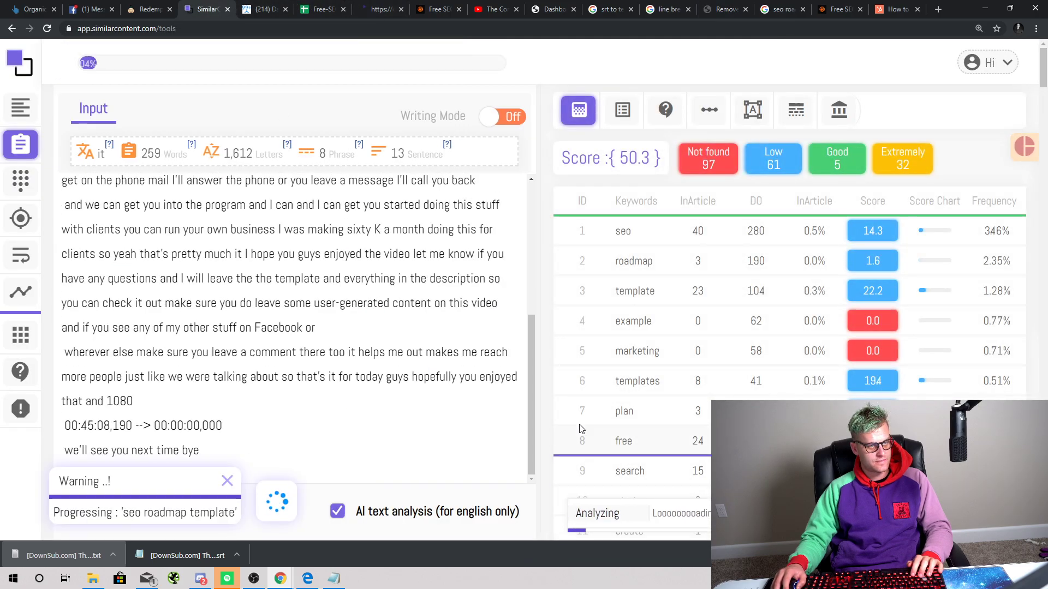
scroll(407, 297, up, 5)
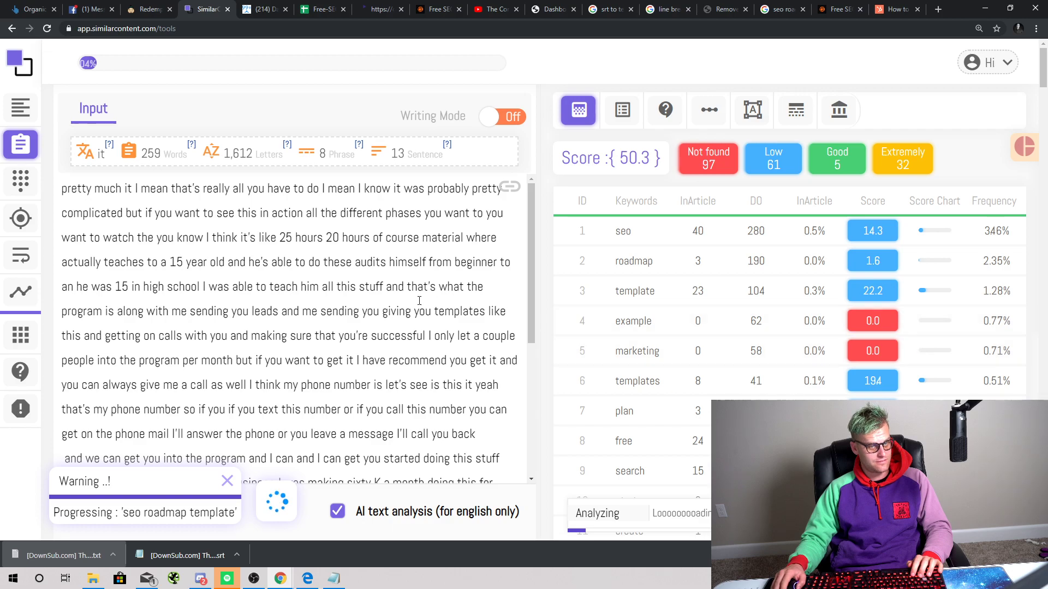
scroll(625, 346, down, 3)
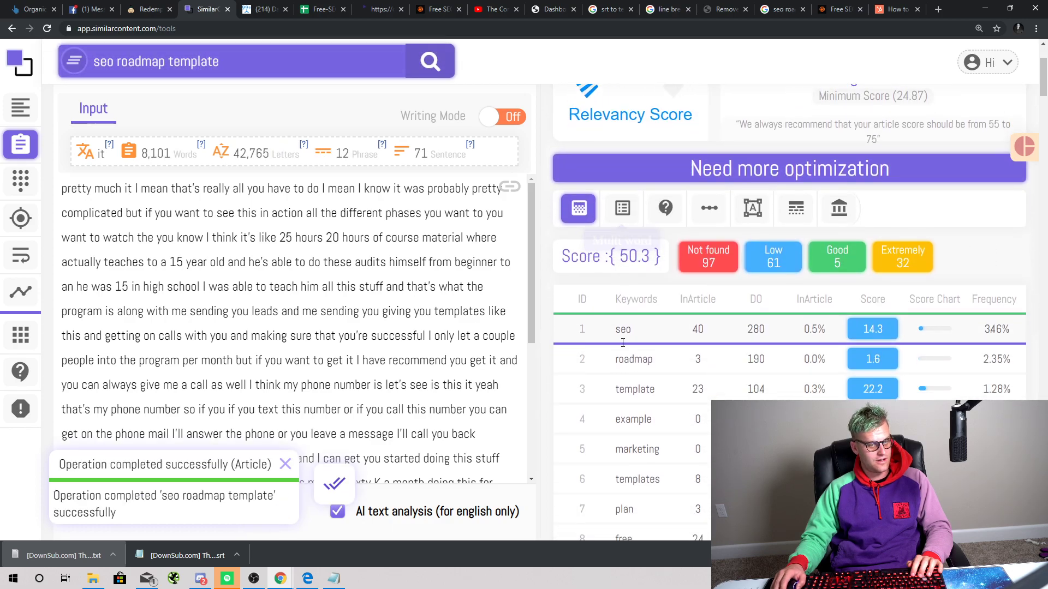
scroll(654, 306, up, 4)
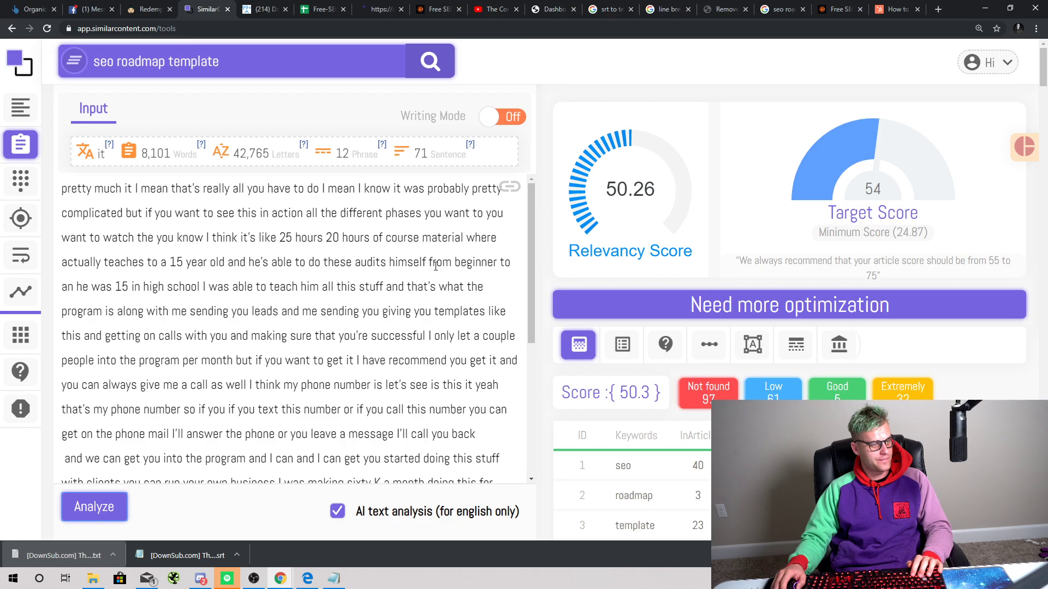
scroll(402, 295, down, 3)
scroll(402, 296, down, 3)
scroll(307, 354, up, 5)
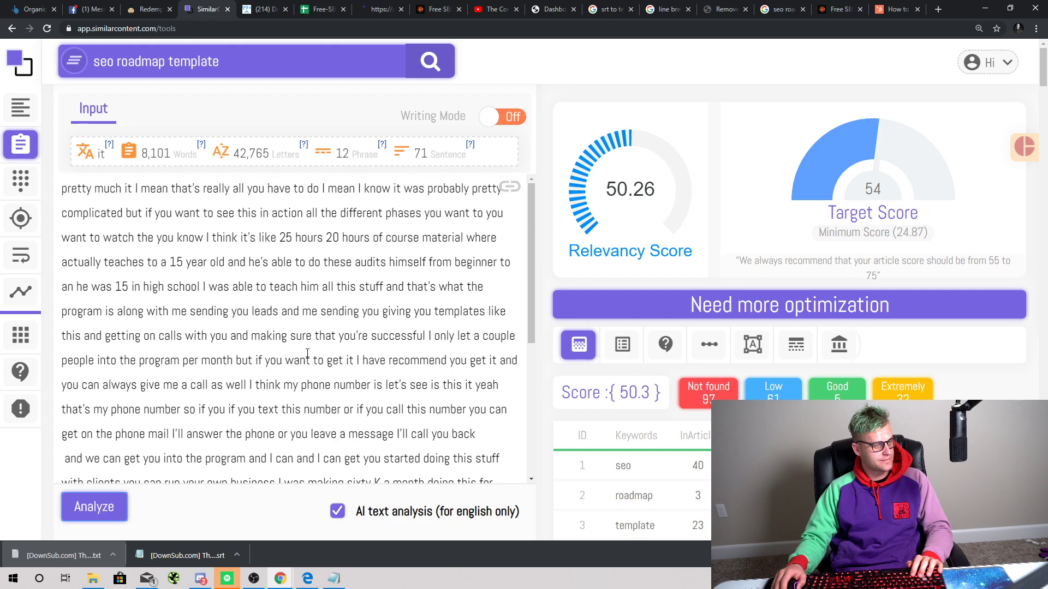
scroll(293, 350, down, 8)
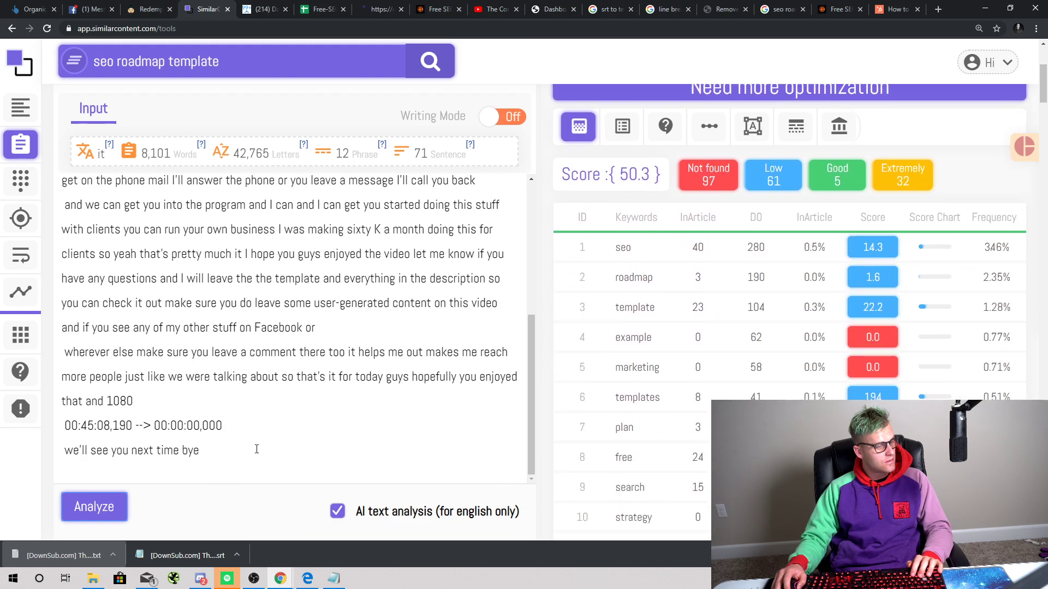
scroll(263, 447, up, 10)
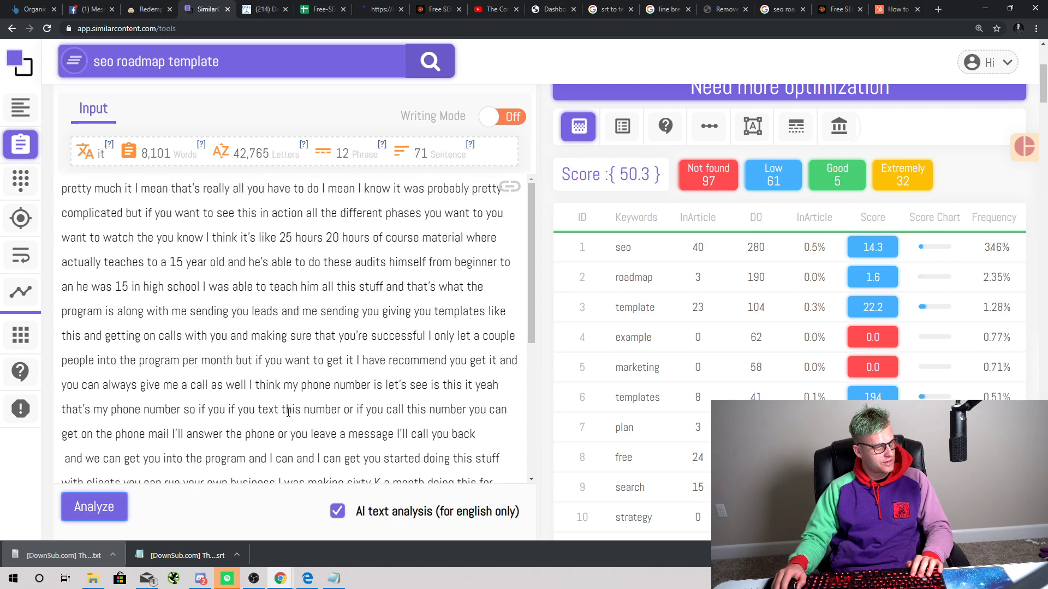
scroll(269, 404, down, 14)
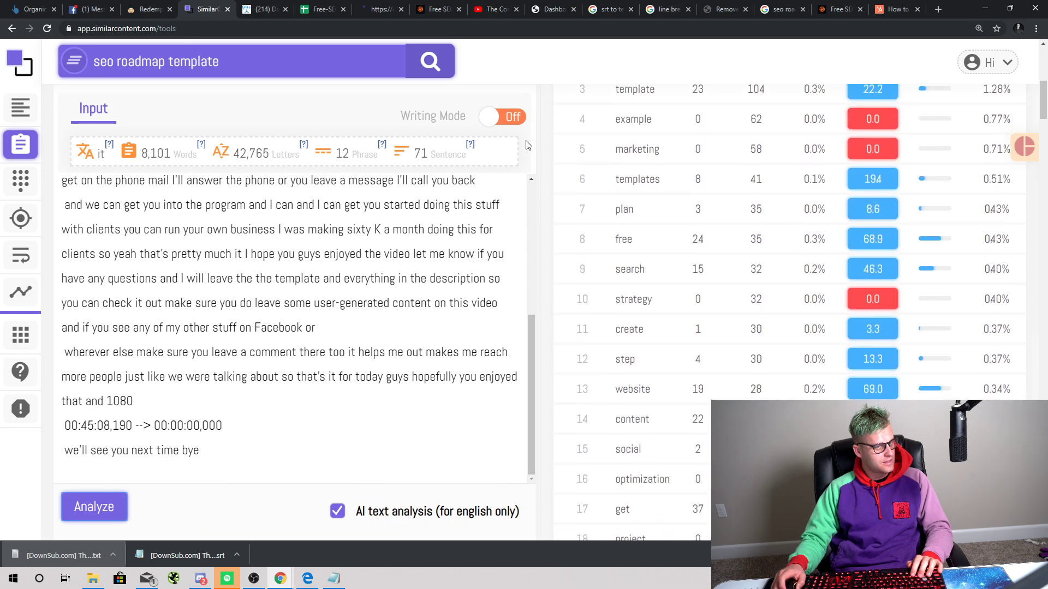
Step: Switch Writing Mode on for the input text
mouse_move(493, 119)
mouse_down()
mouse_move(523, 124)
mouse_move(501, 117)
mouse_up()
scroll(257, 430, up, 10)
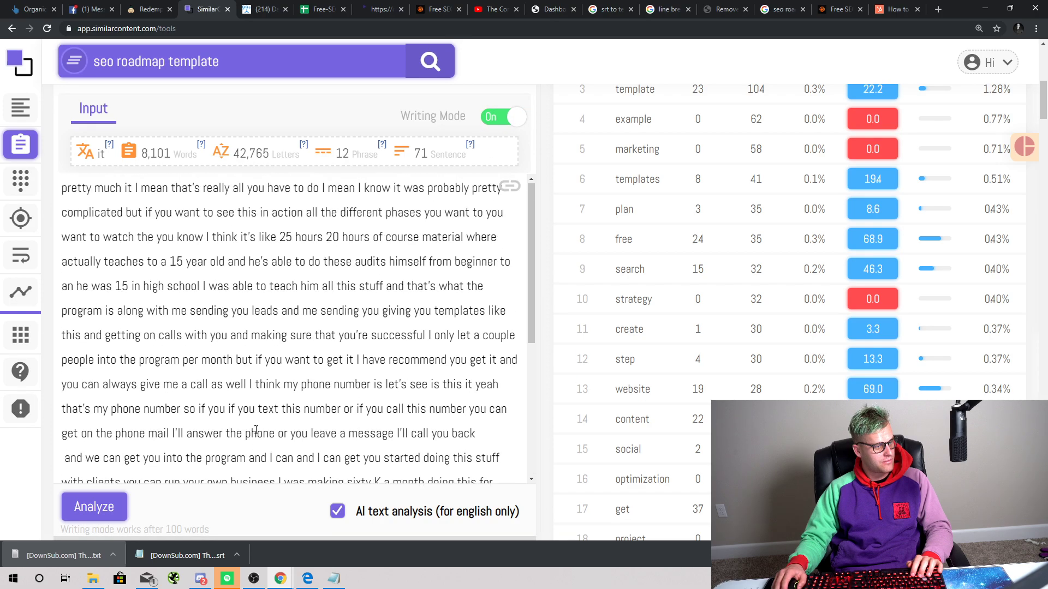
scroll(379, 267, up, 8)
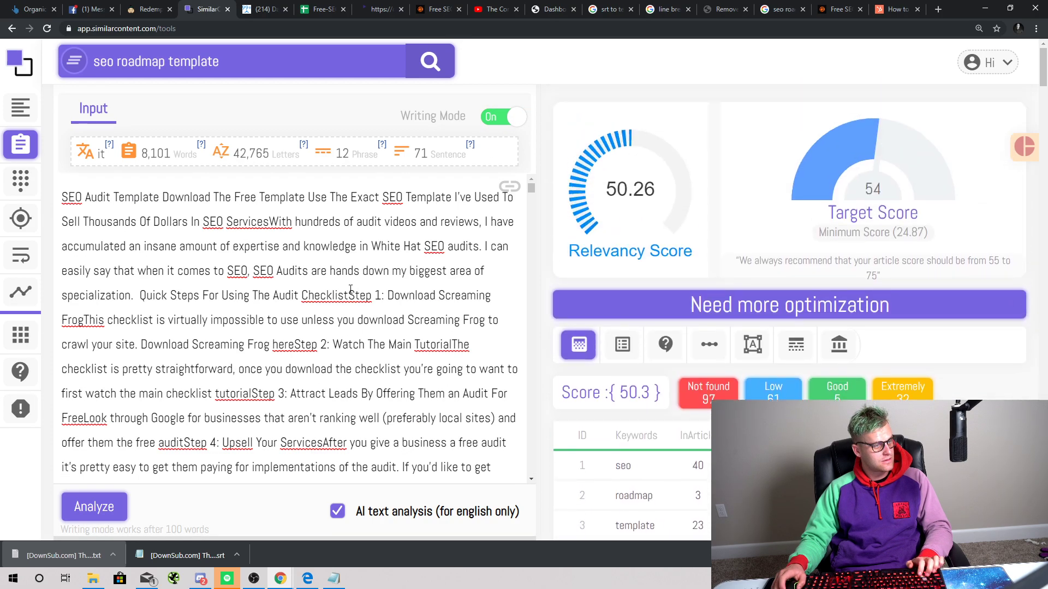
key(ctrl+a)
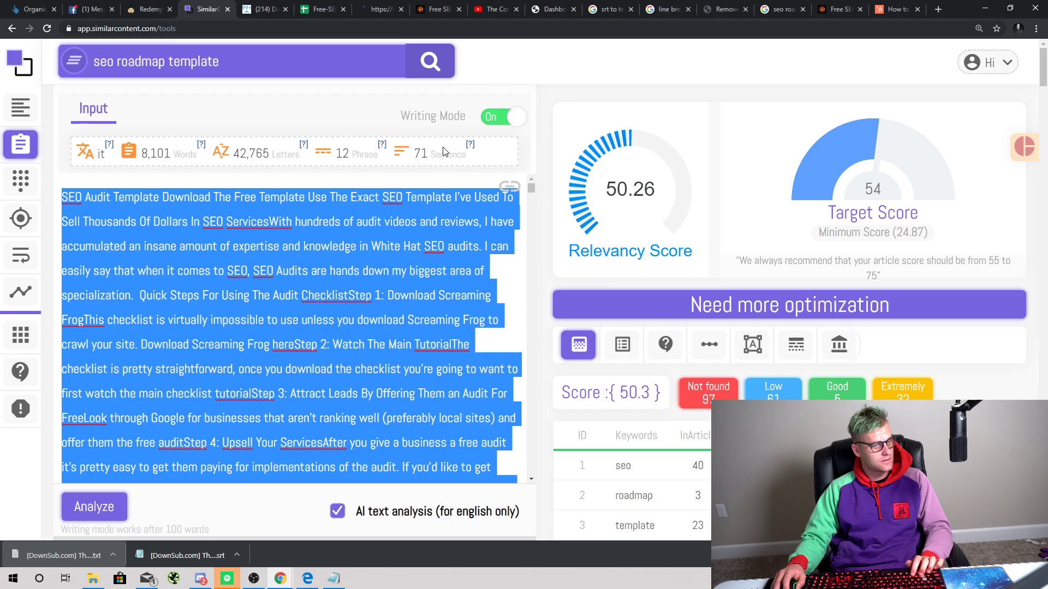
click(509, 186)
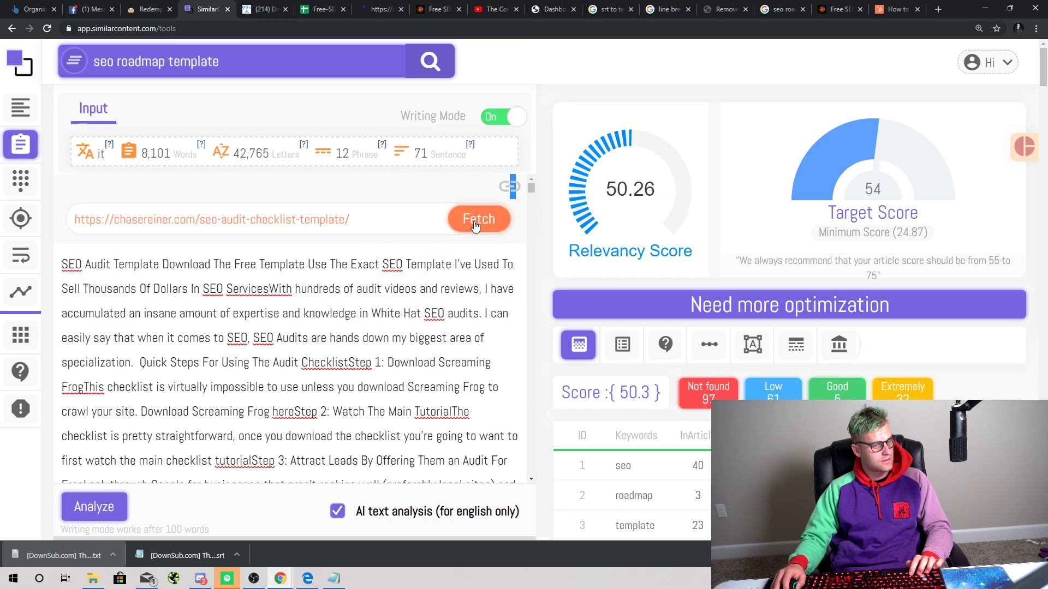
click(479, 218)
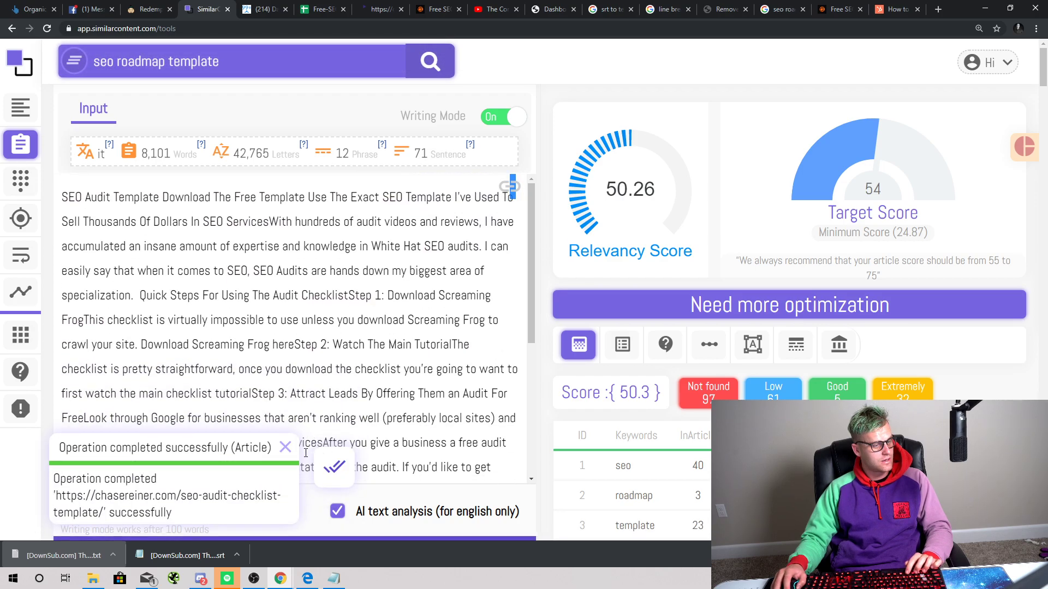
click(285, 447)
Step: Undo the transcript pastes so only the 259-word audit article remains, scoring 10.3
scroll(303, 441, down, 10)
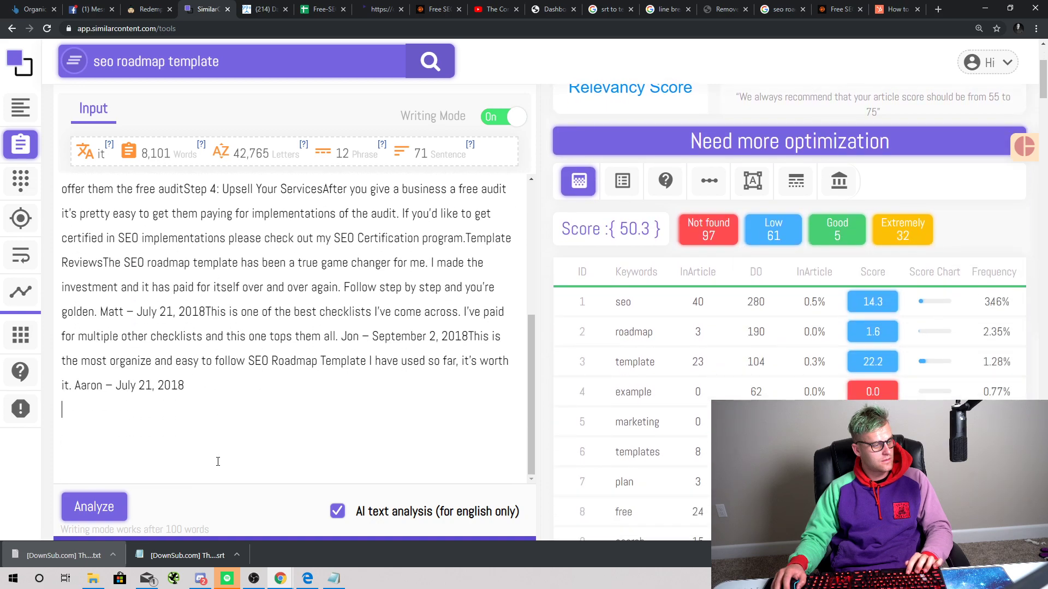
key(ctrl+v)
key(ctrl+z)
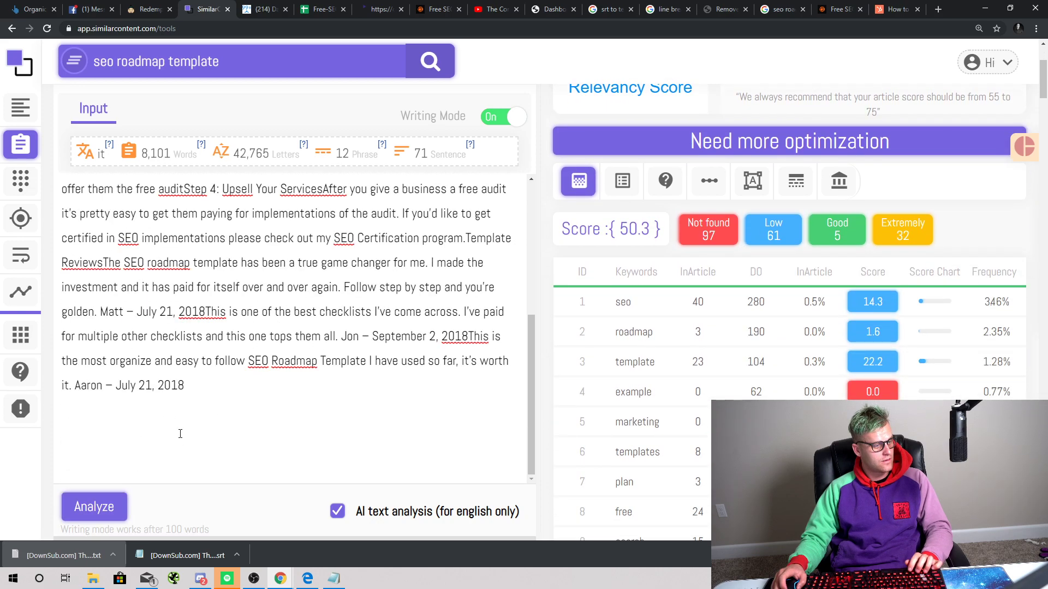
key(ctrl+v)
scroll(254, 410, up, 5)
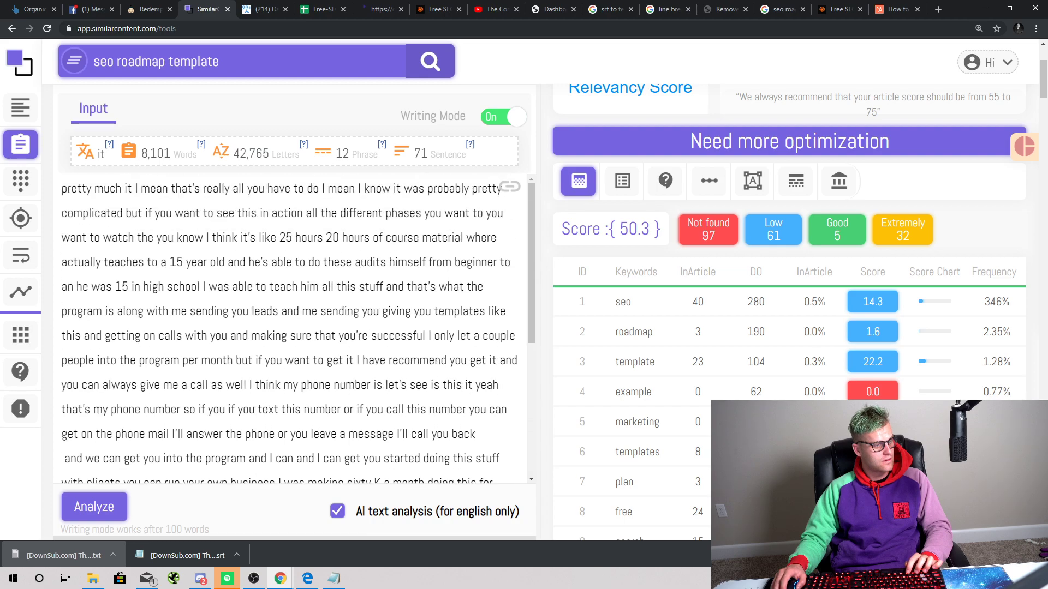
scroll(472, 239, down, 5)
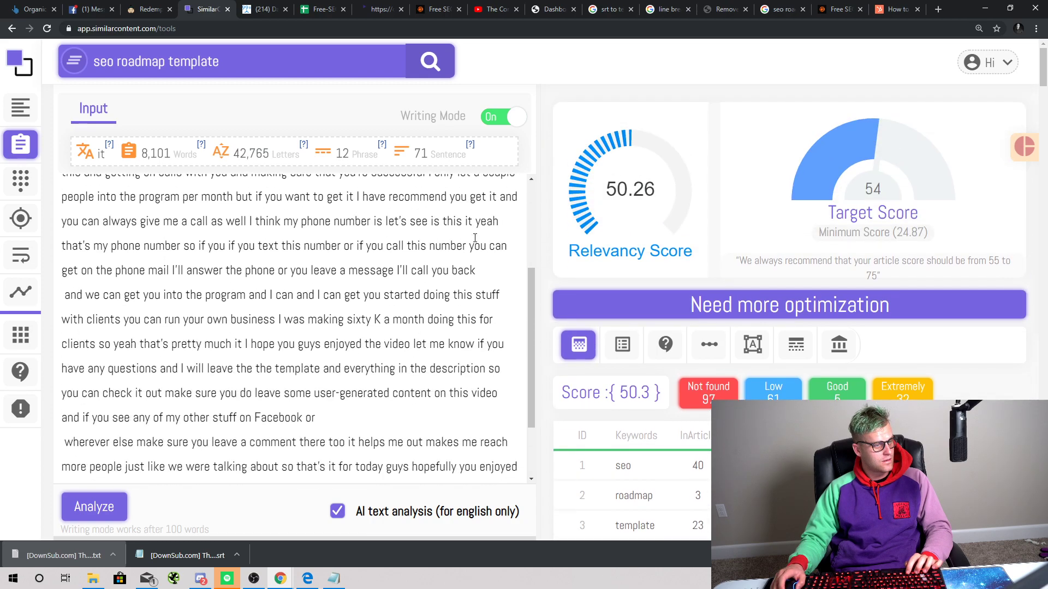
scroll(472, 239, up, 5)
key(ctrl+z)
scroll(415, 327, down, 10)
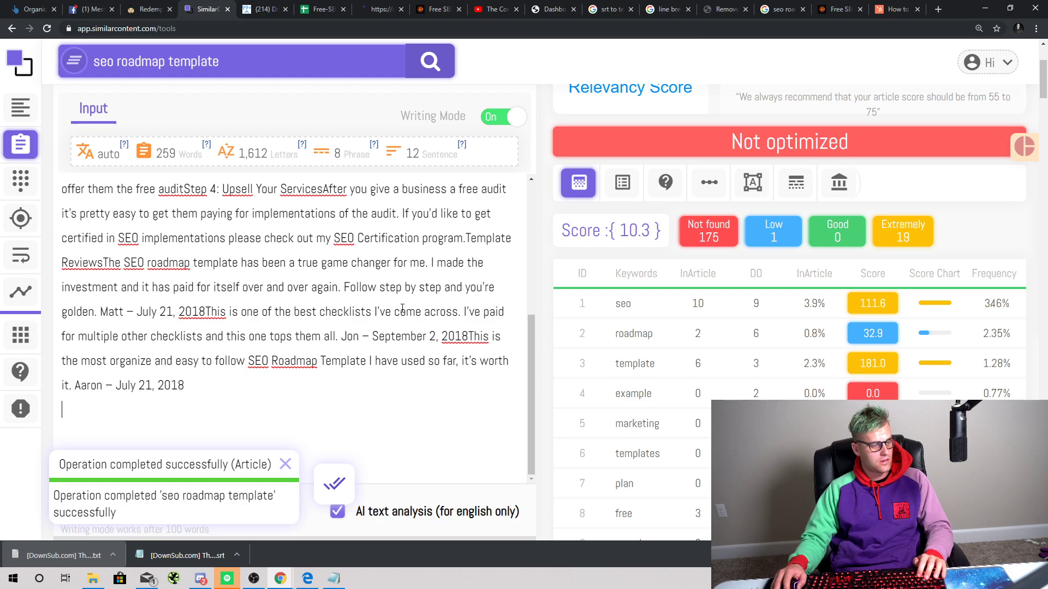
scroll(403, 308, down, 3)
scroll(415, 299, up, 5)
scroll(413, 290, down, 9)
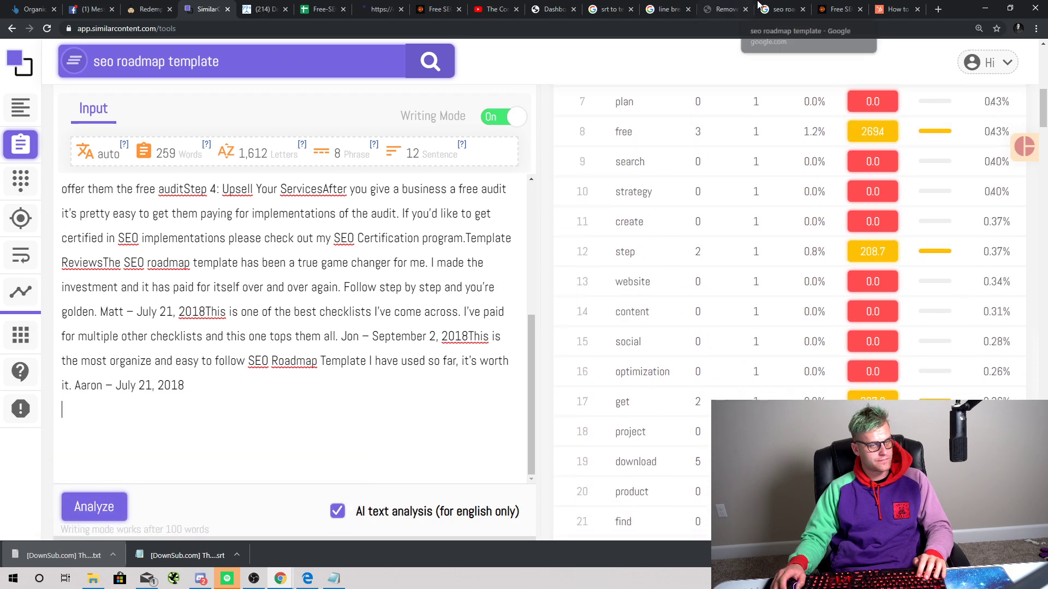
Step: Copy the cleaned transcript from the line-break remover page
click(666, 10)
click(726, 9)
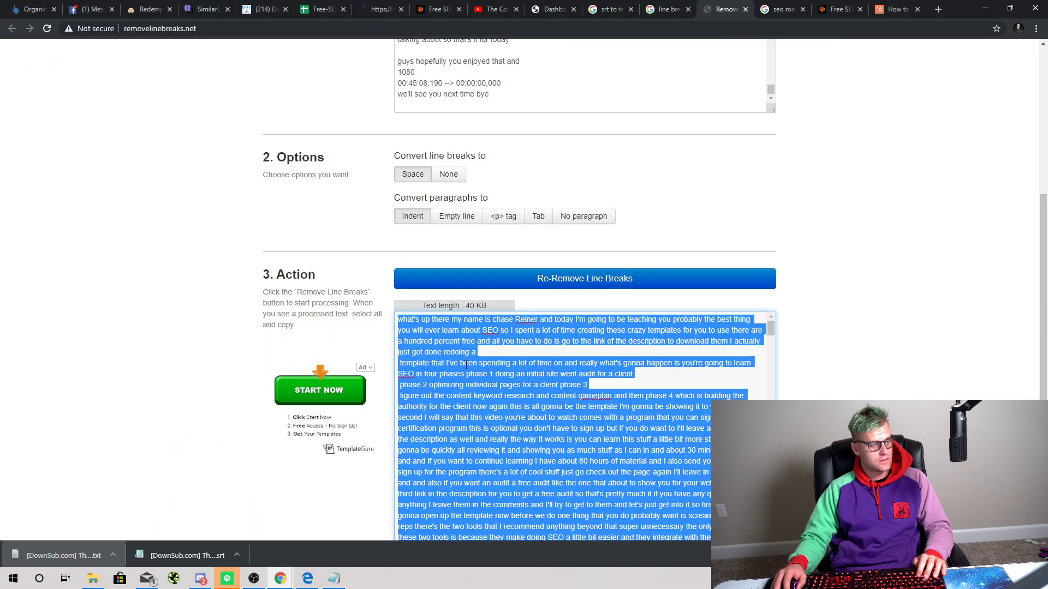
right_click(485, 373)
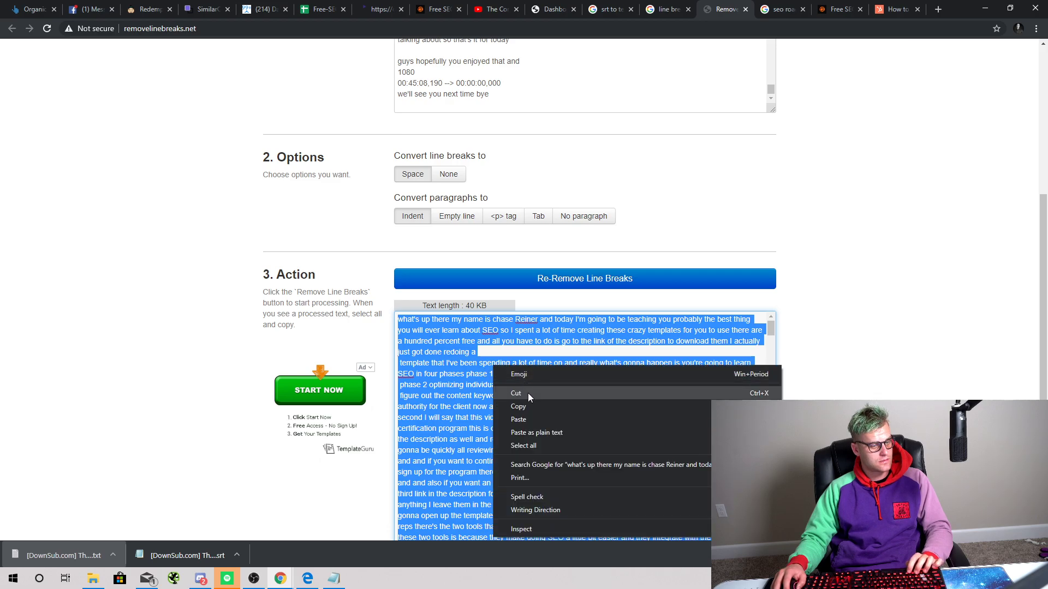
click(532, 407)
click(451, 6)
click(382, 8)
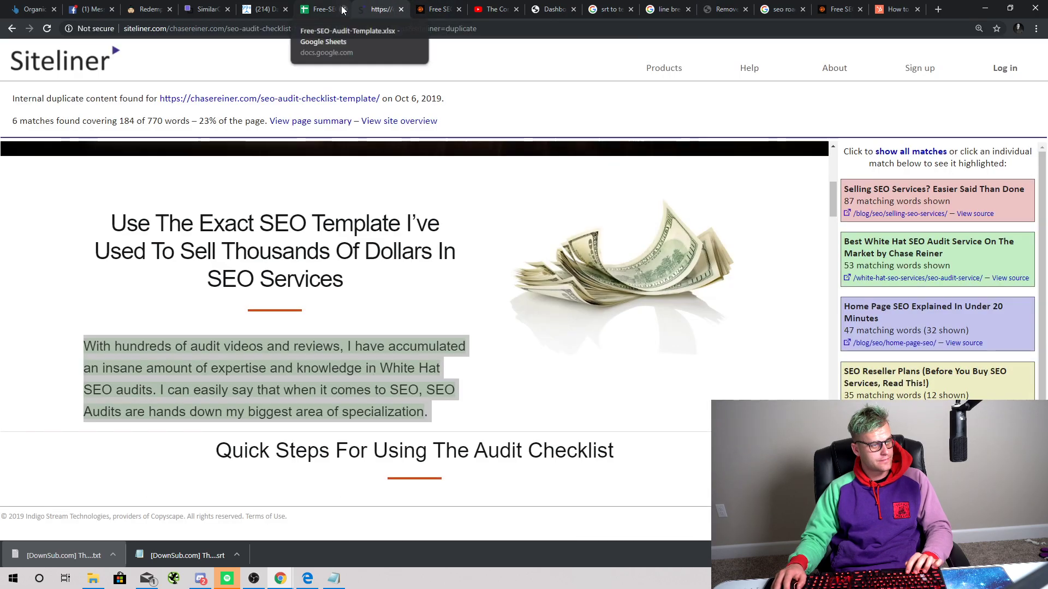
click(322, 9)
click(263, 8)
click(213, 8)
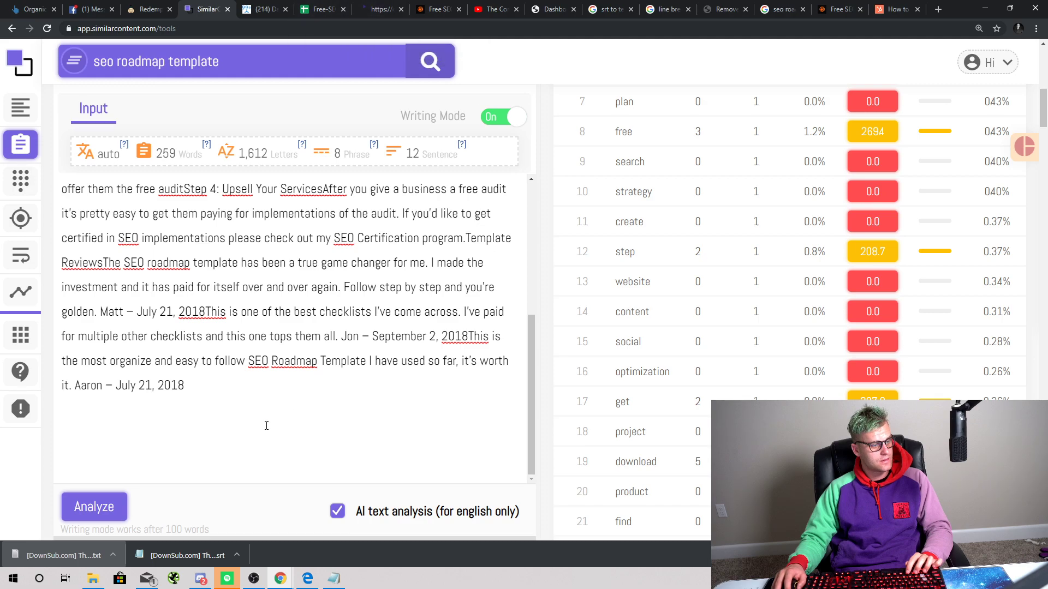
Step: Paste the transcript above the article, then delete the article text that follows it
key(ctrl+v)
scroll(266, 433, up, 10)
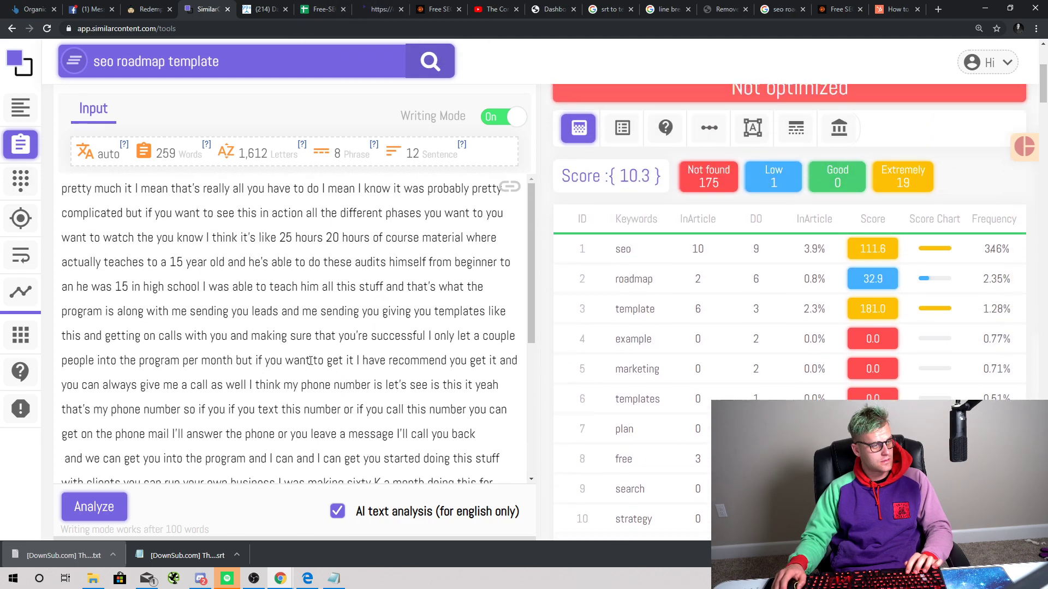
key(ctrl+z)
scroll(113, 257, up, 4)
click(63, 202)
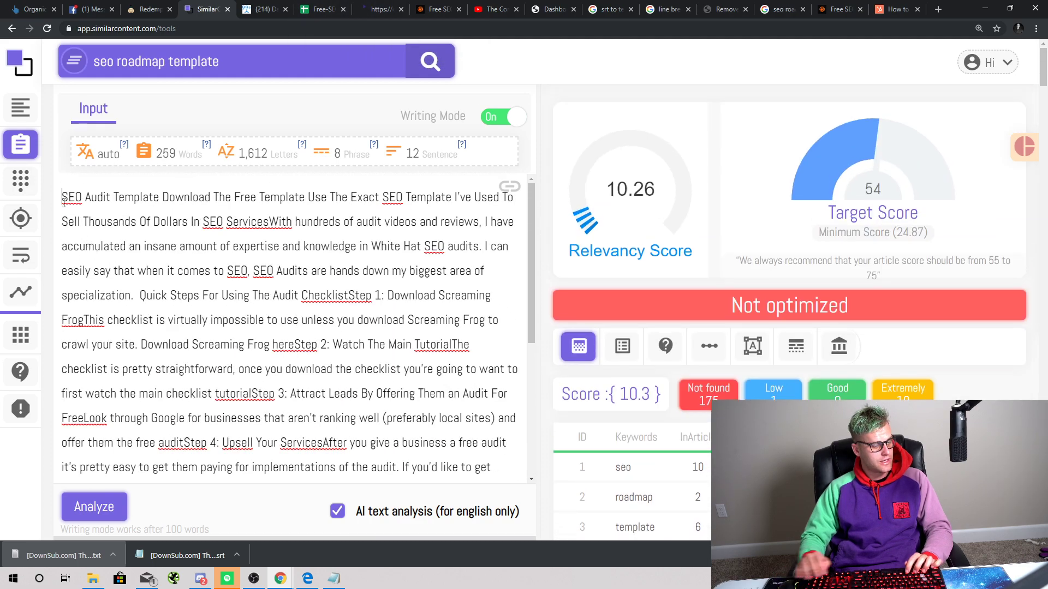
key(Return)
key(ctrl+v)
scroll(157, 339, up, 5)
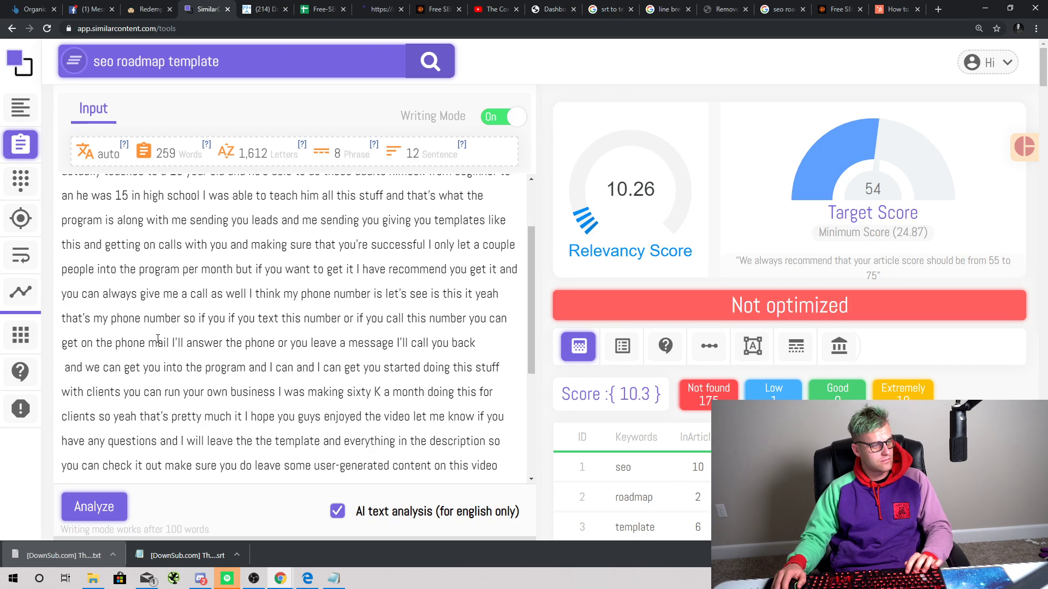
scroll(175, 337, down, 6)
key(ctrl+shift+End)
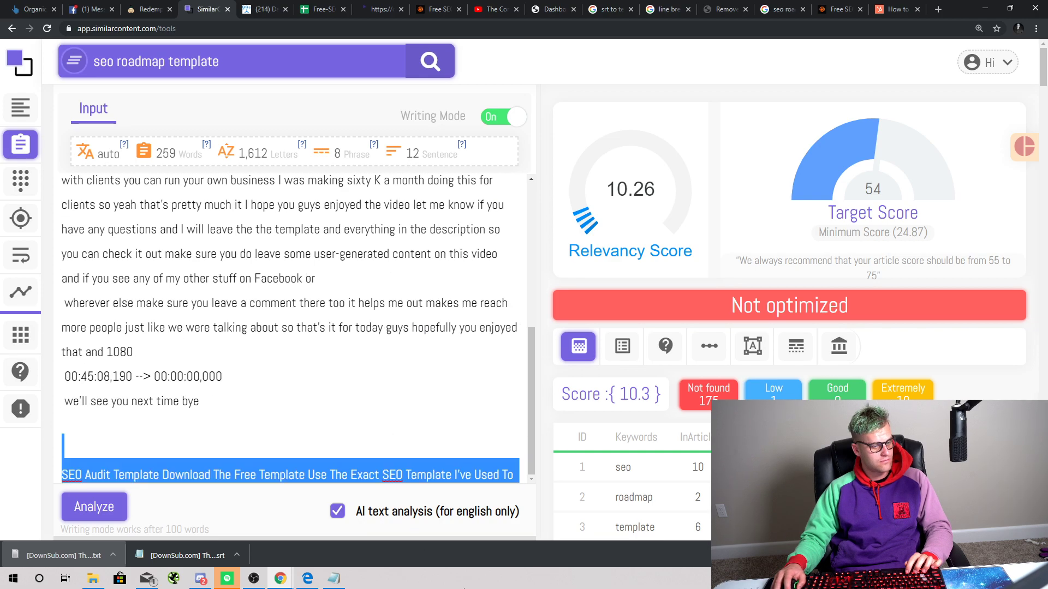
key(BackSpace)
Step: Re-analyse the transcript against 'seo roadmap template', scoring 50.3 (Need more optimization)
scroll(422, 436, down, 15)
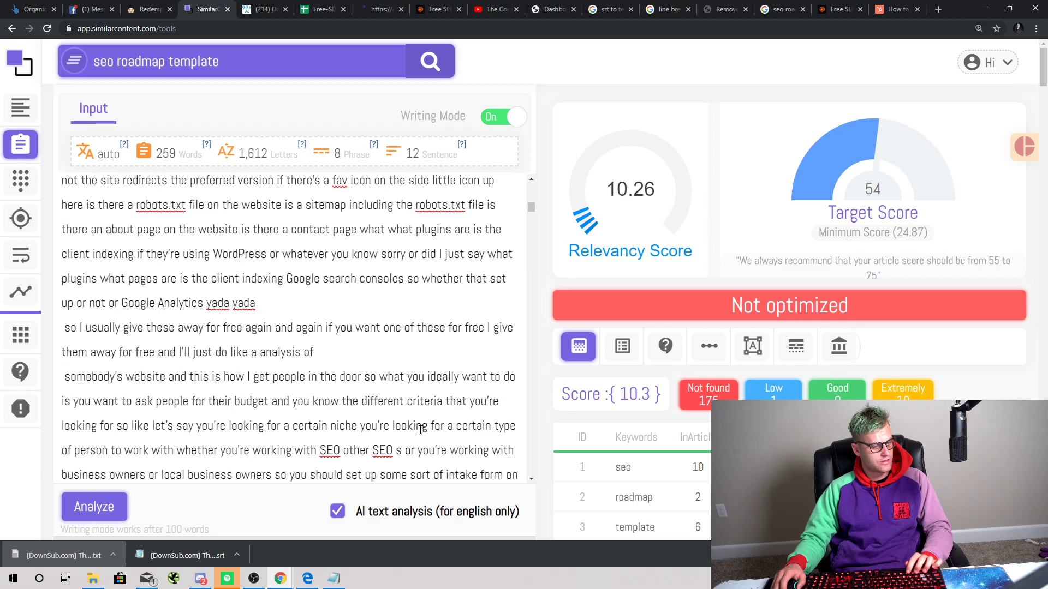
scroll(436, 407, down, 8)
drag(533, 224, 565, 374)
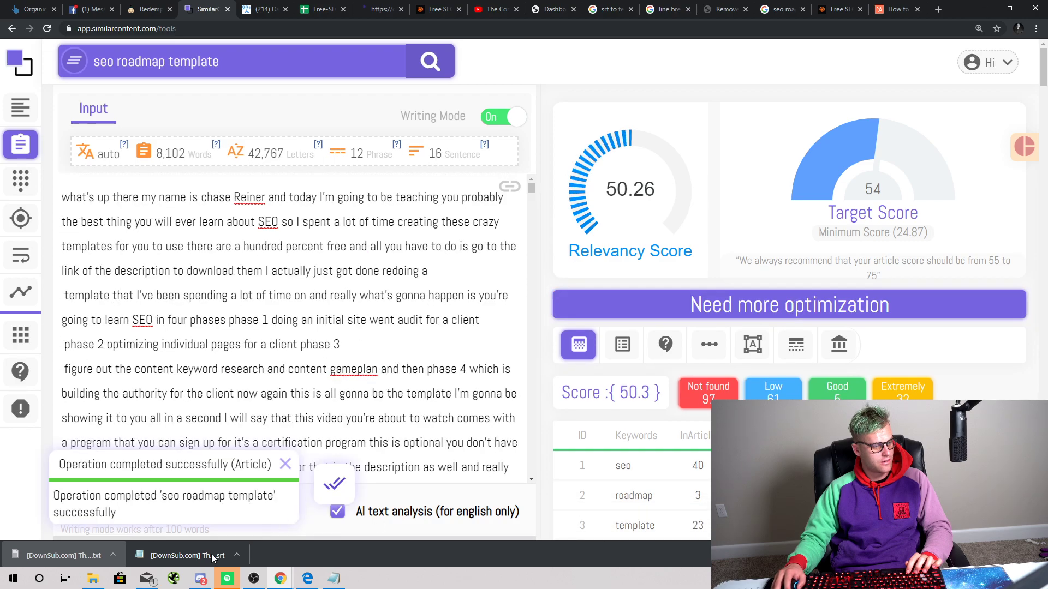
click(283, 466)
click(96, 505)
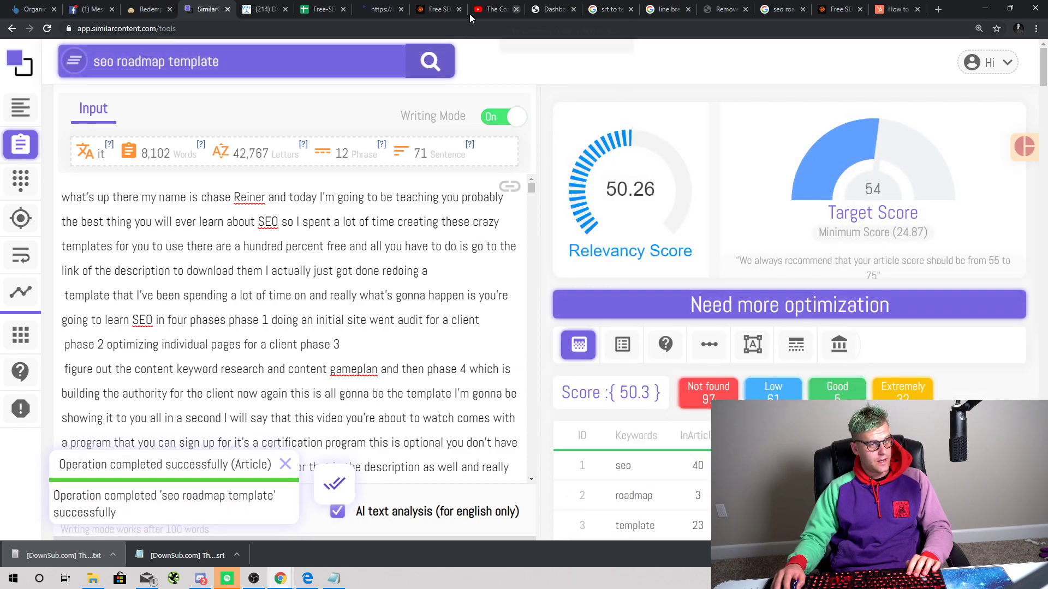
Step: Switch to the YouTube tab showing 'The Complete Guide To SEO in 2020 (SEO Phase System)'
click(388, 9)
click(445, 5)
click(494, 9)
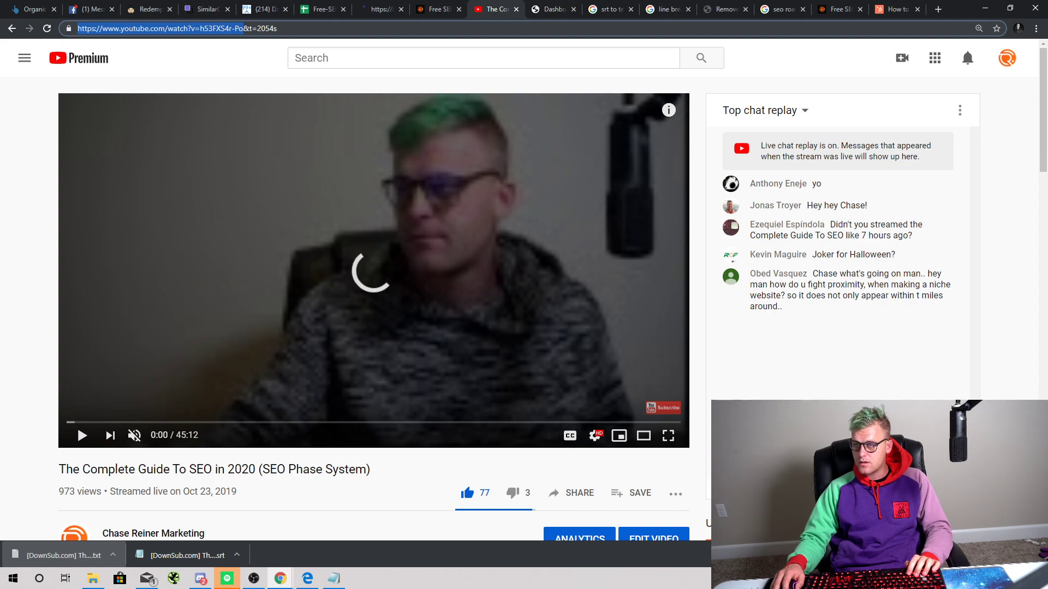
key(alt+Tab)
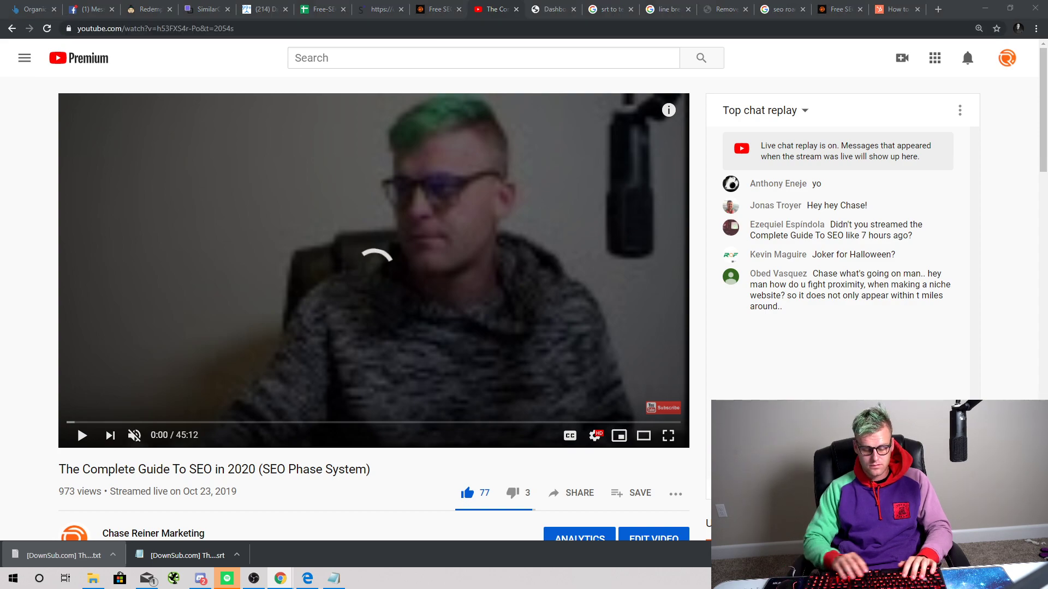
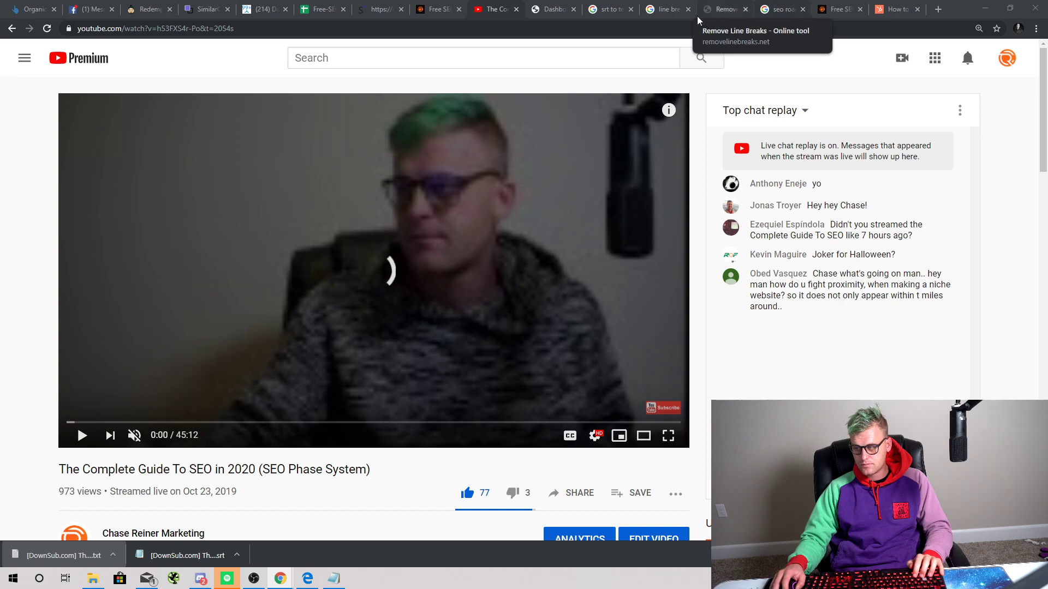
Step: Cycle through the open Chrome tabs and end on the SimilarContent transcript analysis
click(113, 2)
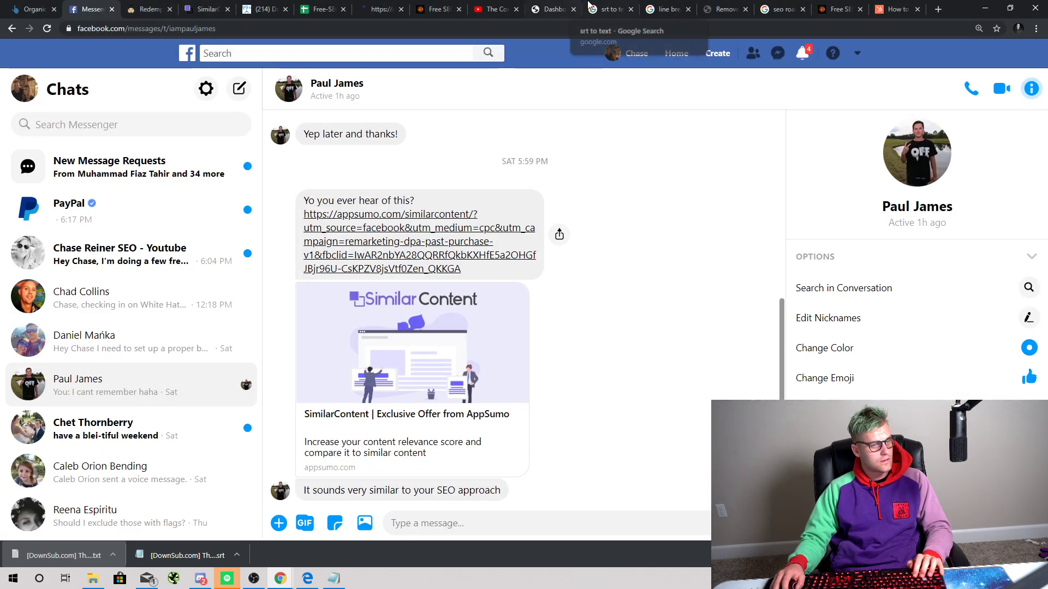
click(639, 6)
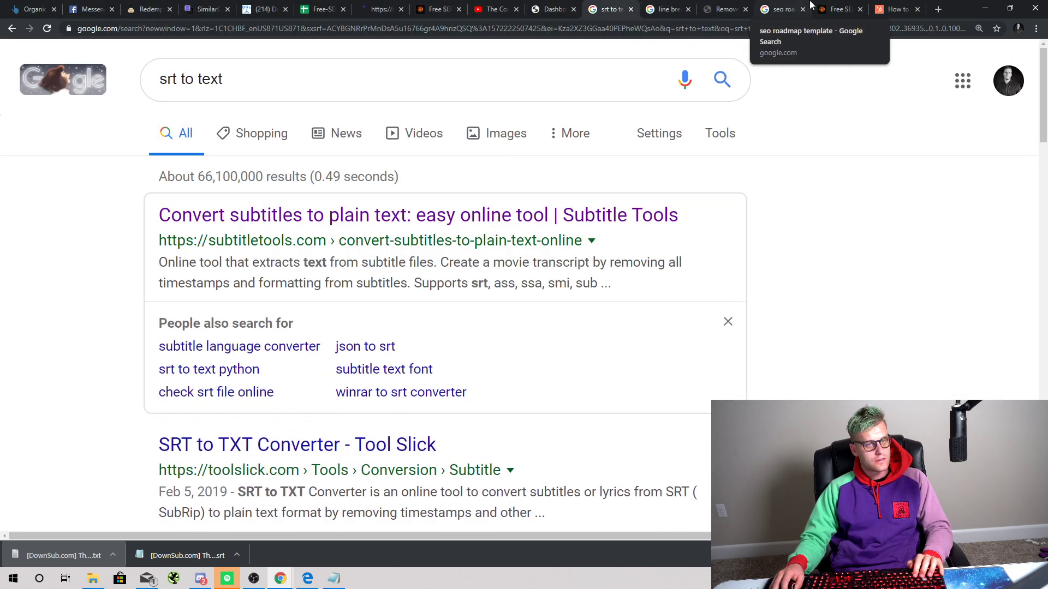
click(881, 6)
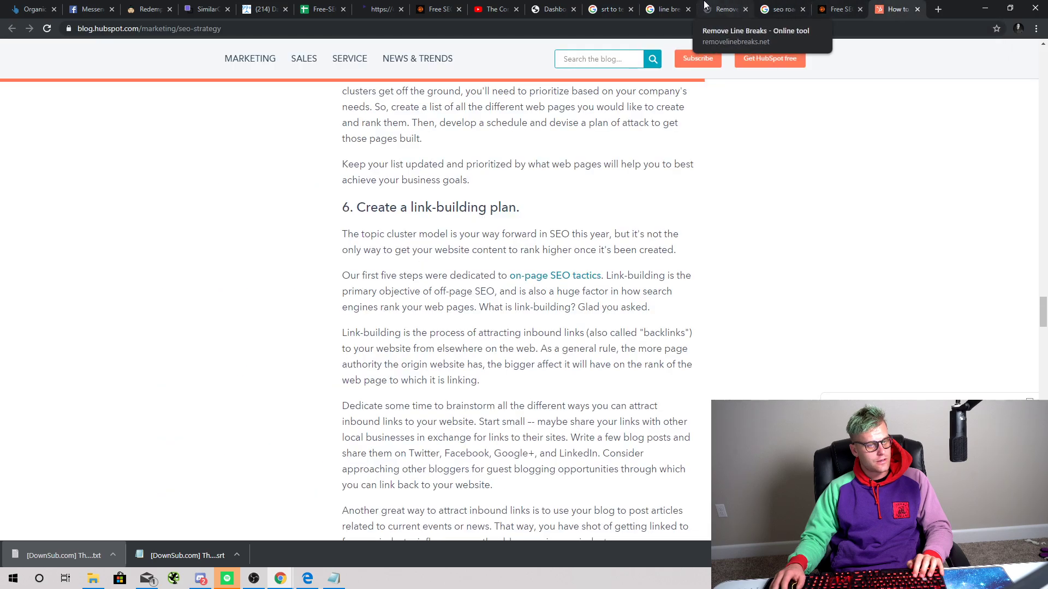
click(501, 5)
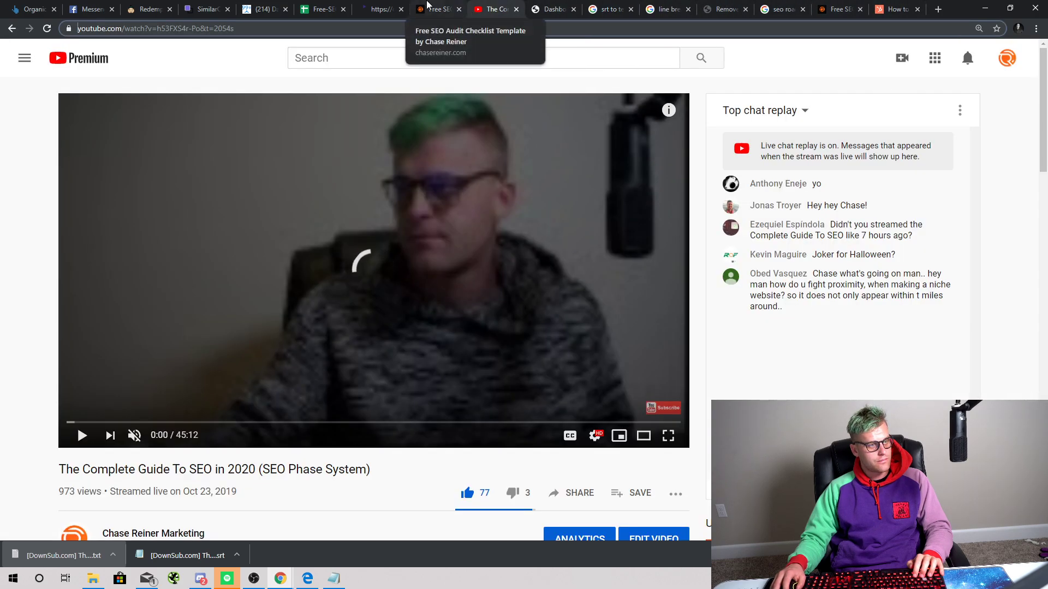
click(436, 6)
click(379, 6)
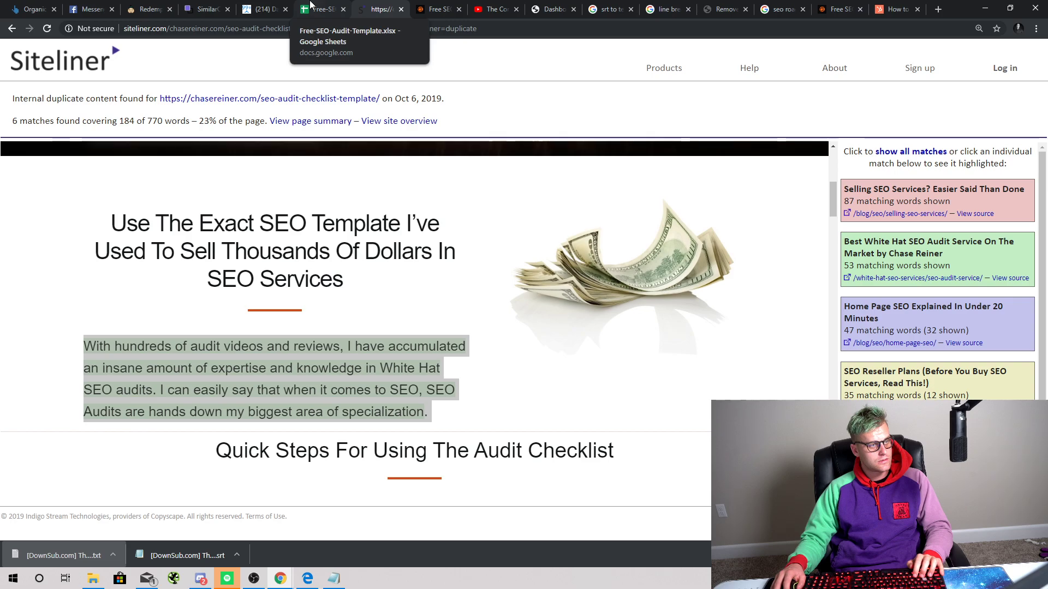
click(310, 5)
click(207, 8)
Step: Re-paste the full transcript into SimilarContent (rescored 49.74), then go to the checklist template page
key(ctrl+a)
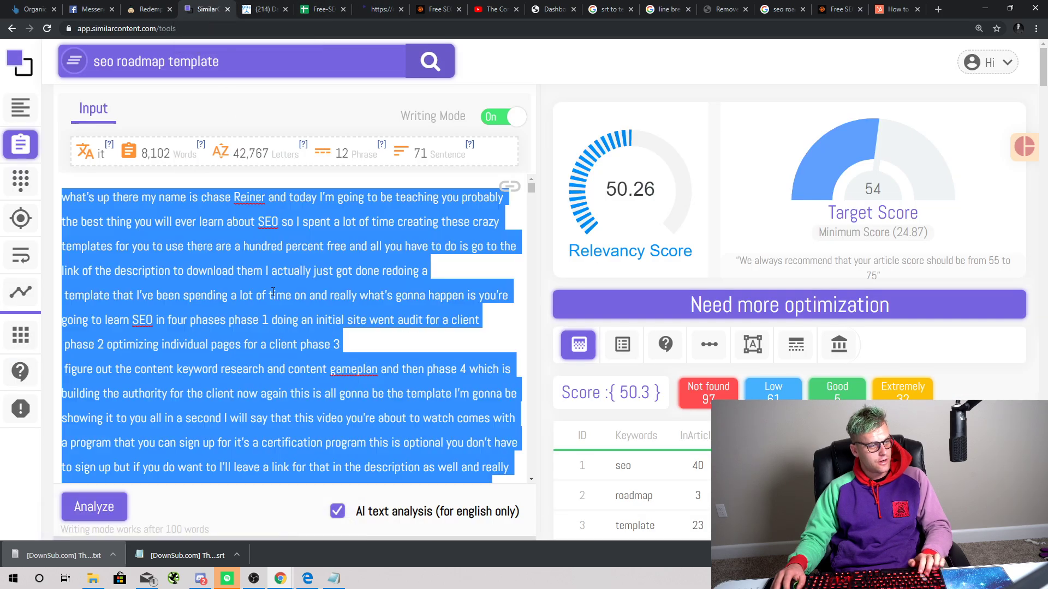
key(ctrl+v)
scroll(253, 303, up, 20)
scroll(249, 304, up, 10)
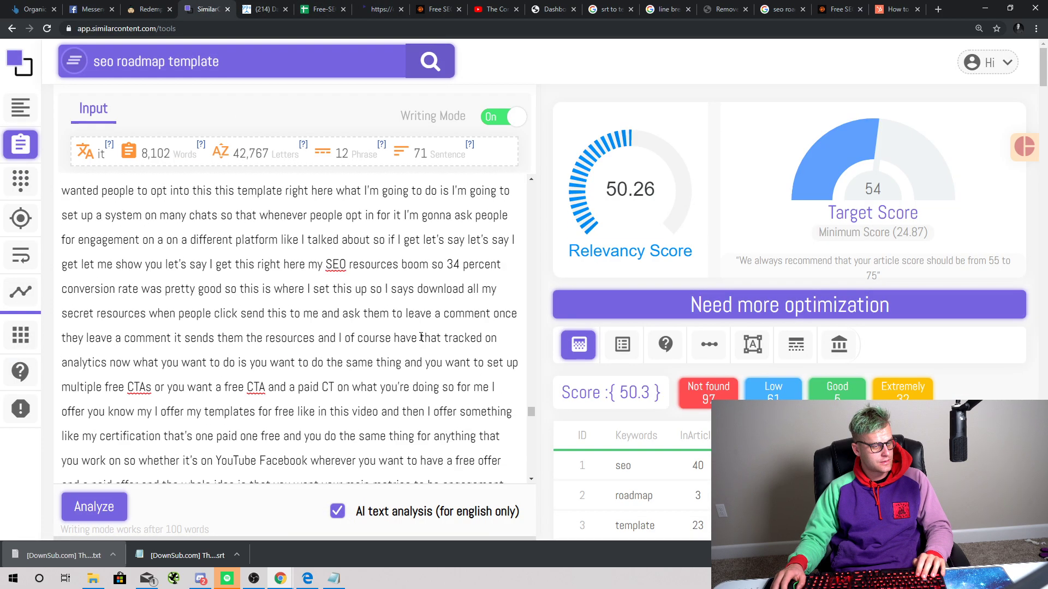
drag(534, 412, 530, 180)
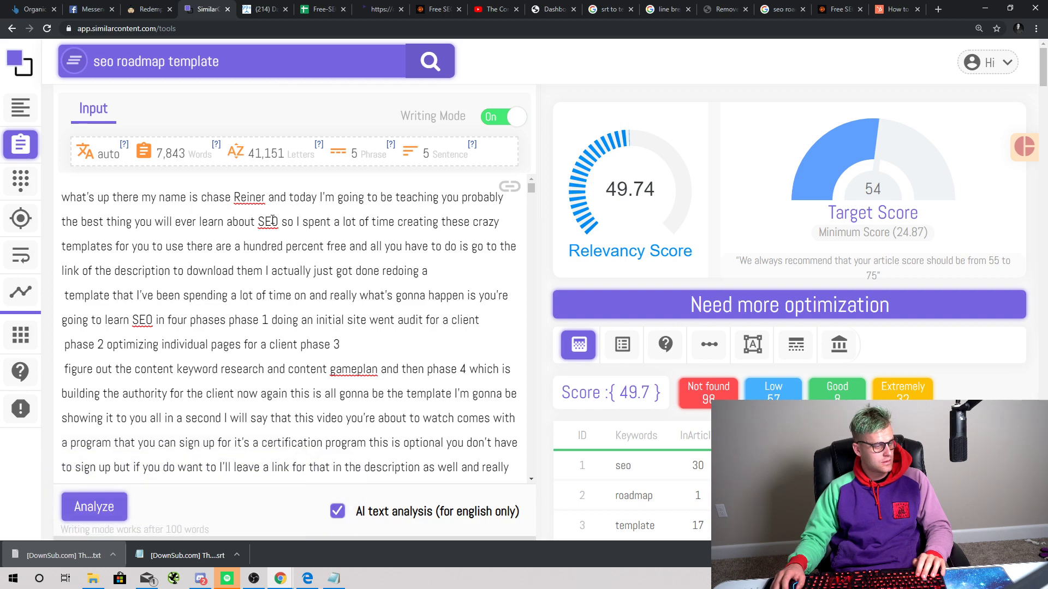
click(436, 10)
Step: Add a regular one-column section with a Text module below the four step cards
scroll(481, 306, down, 10)
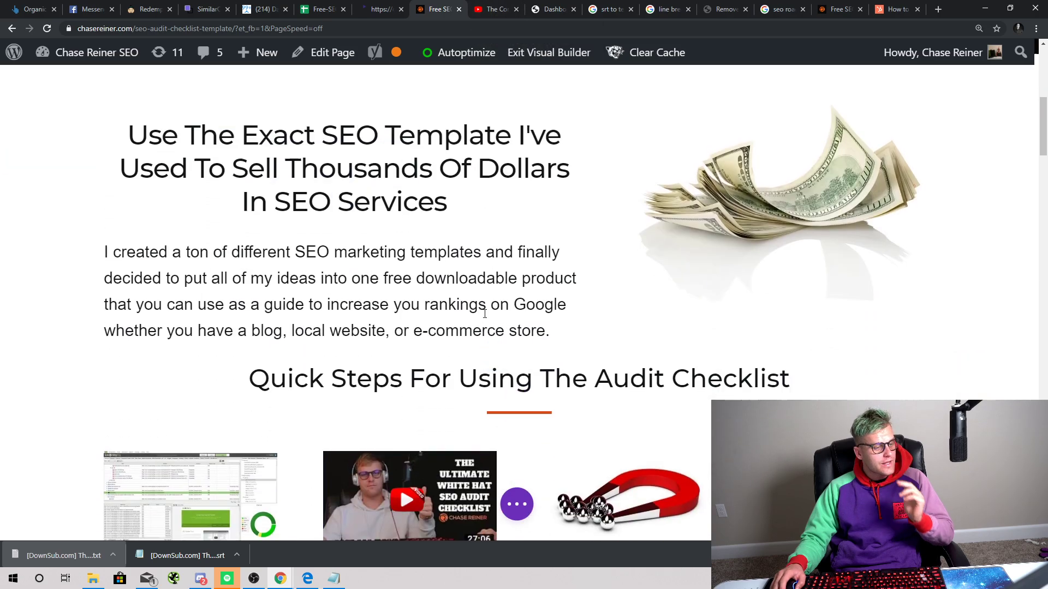
scroll(543, 431, down, 1)
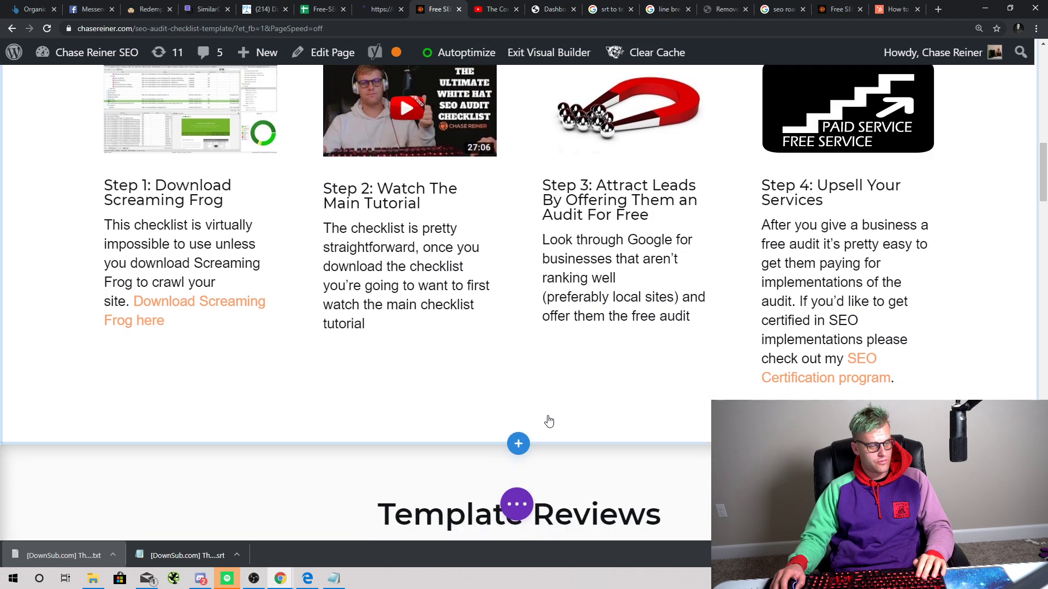
click(518, 443)
click(425, 390)
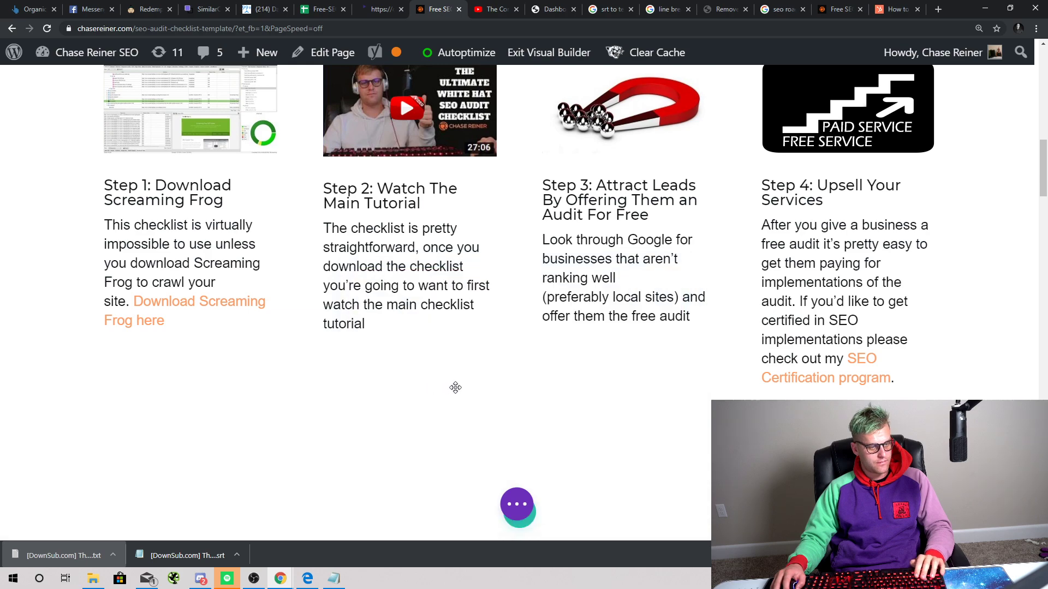
click(446, 217)
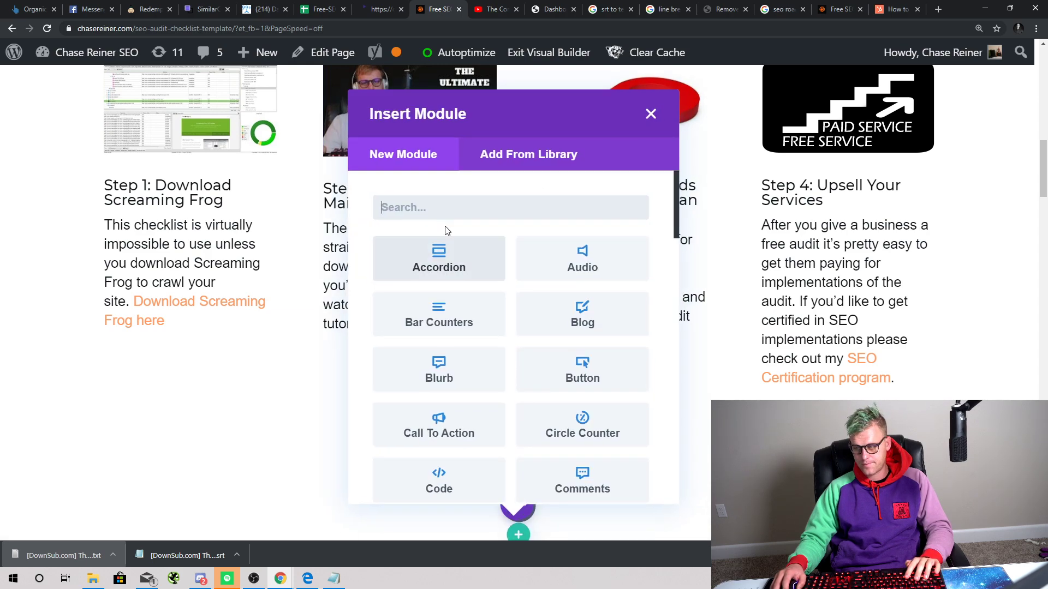
text(text)
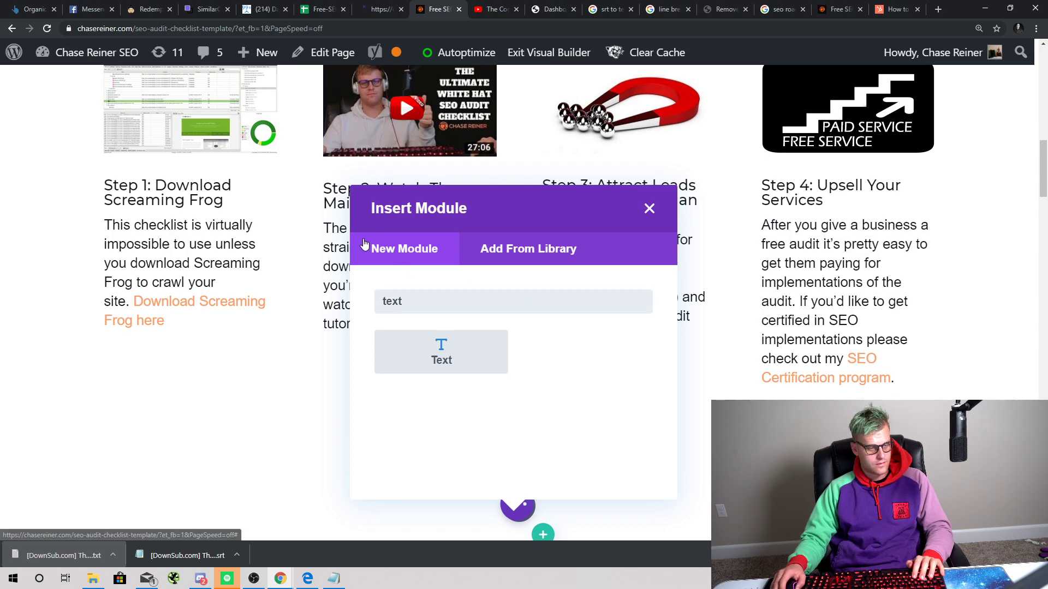
click(441, 352)
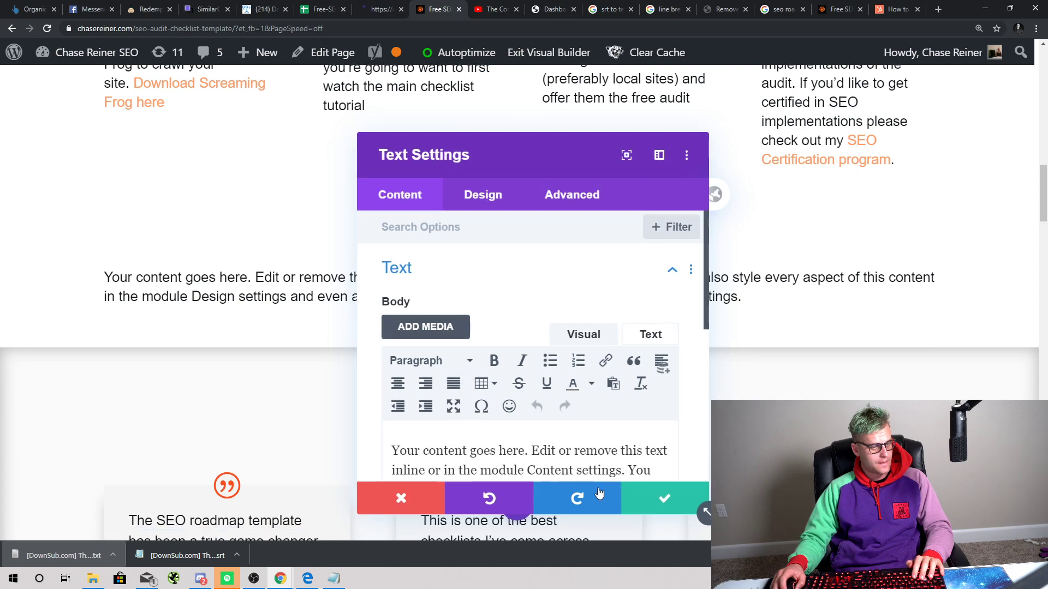
Step: Replace the Text module's placeholder with the pasted video transcript and save it
click(637, 498)
click(338, 298)
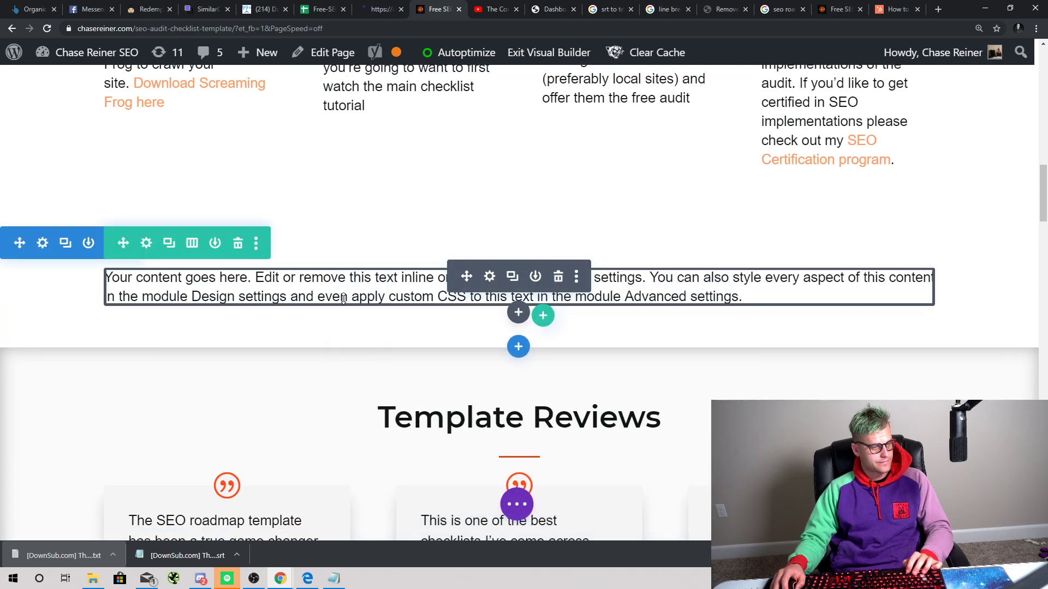
click(354, 312)
key(ctrl+a)
triple_click(361, 283)
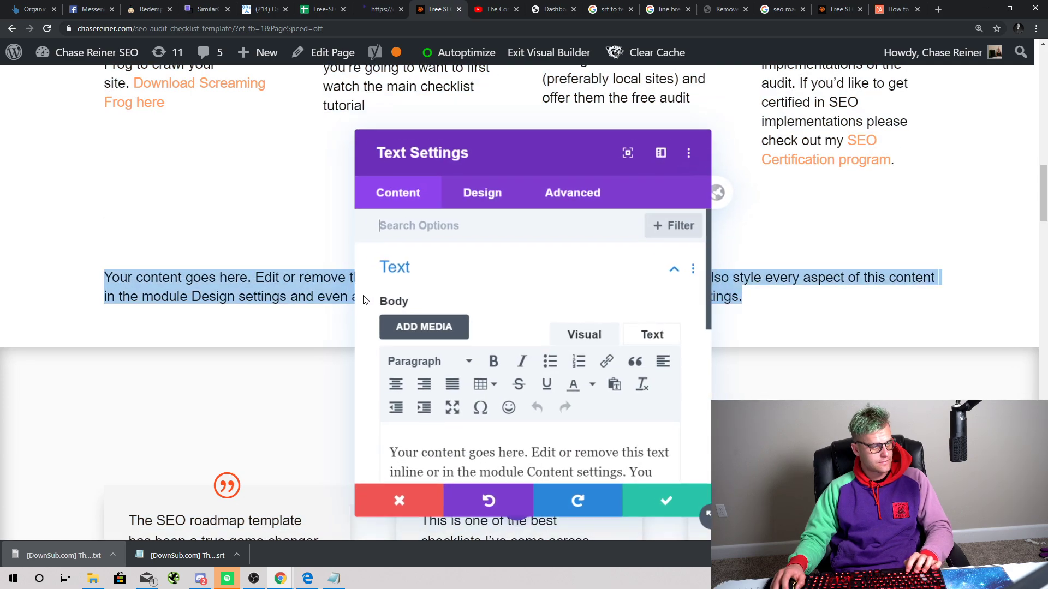
key(ctrl+a)
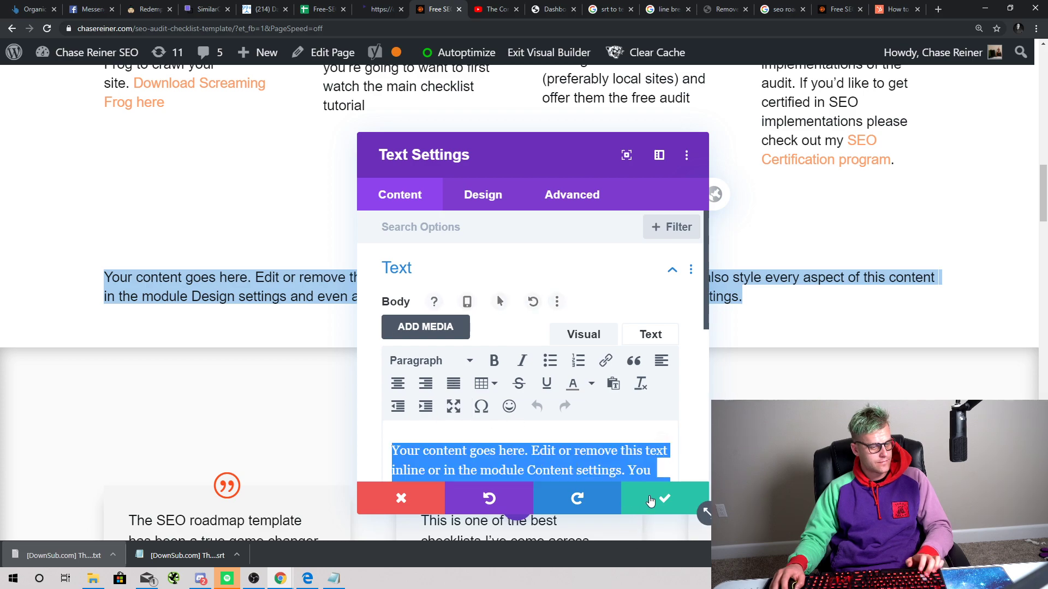
key(ctrl+v)
click(662, 499)
Step: Increase the transcript block's top padding and read down through the transcript text
scroll(334, 375, up, 1)
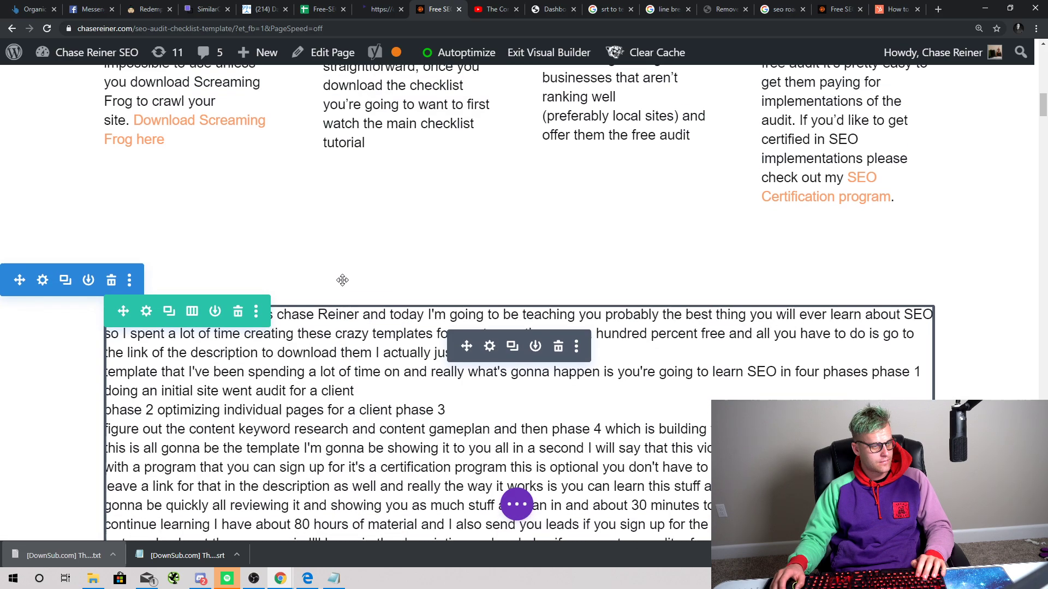
drag(393, 284, 398, 304)
scroll(410, 345, down, 1)
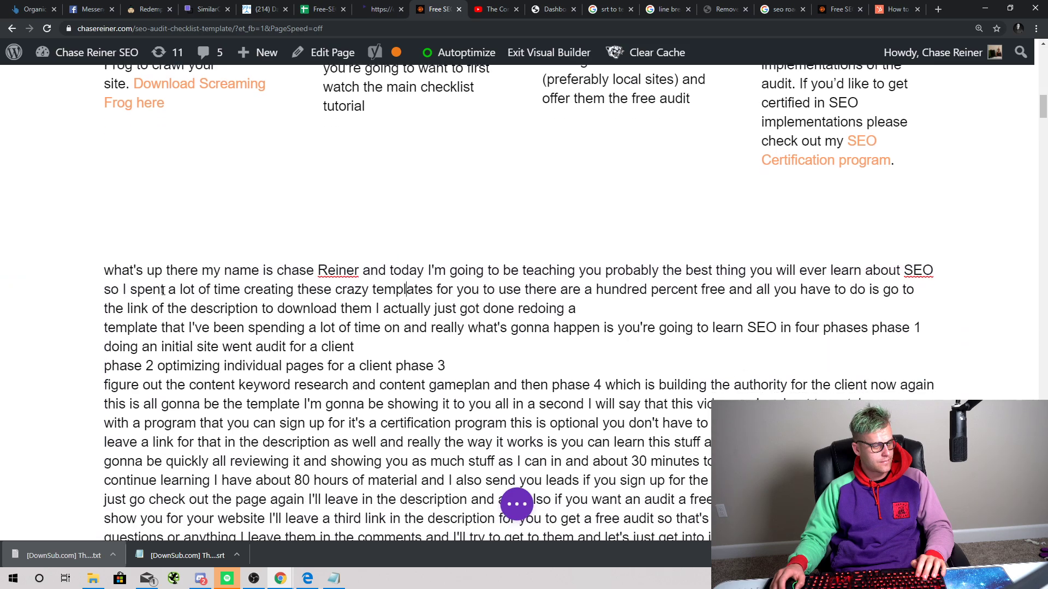
click(171, 288)
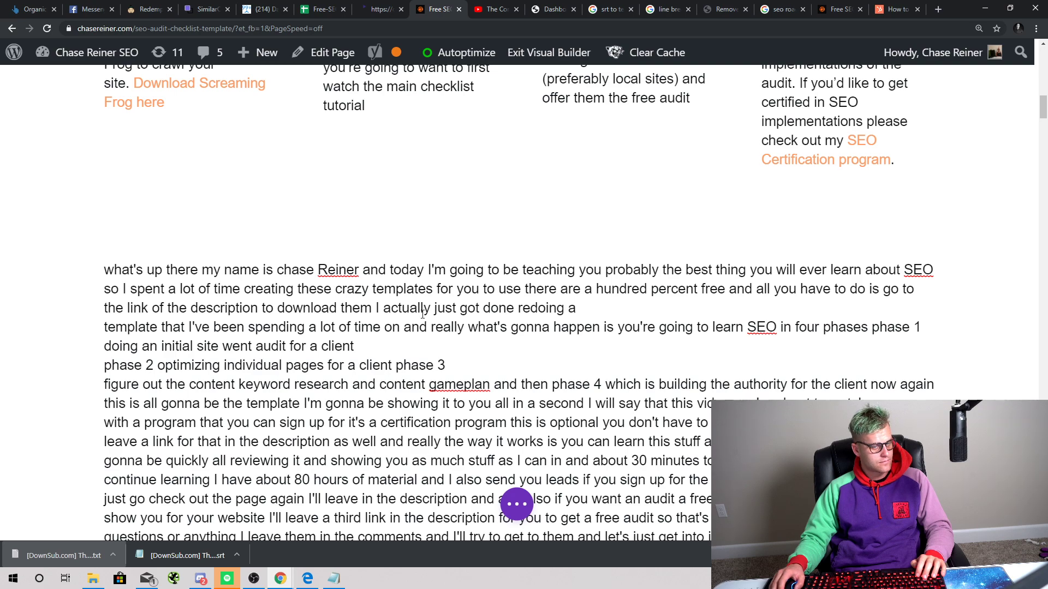
scroll(423, 315, down, 1)
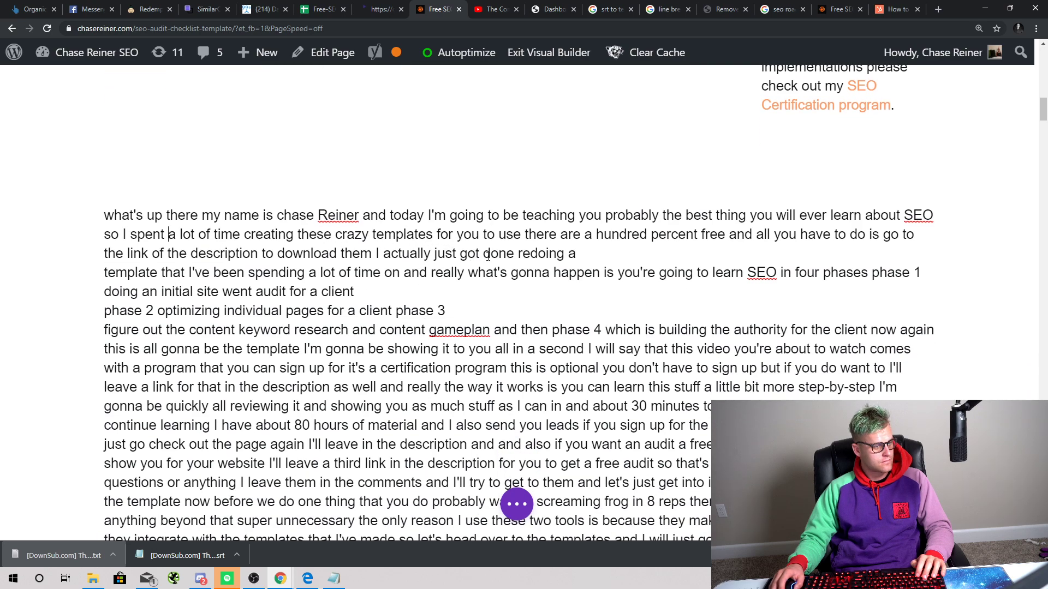
scroll(431, 311, down, 4)
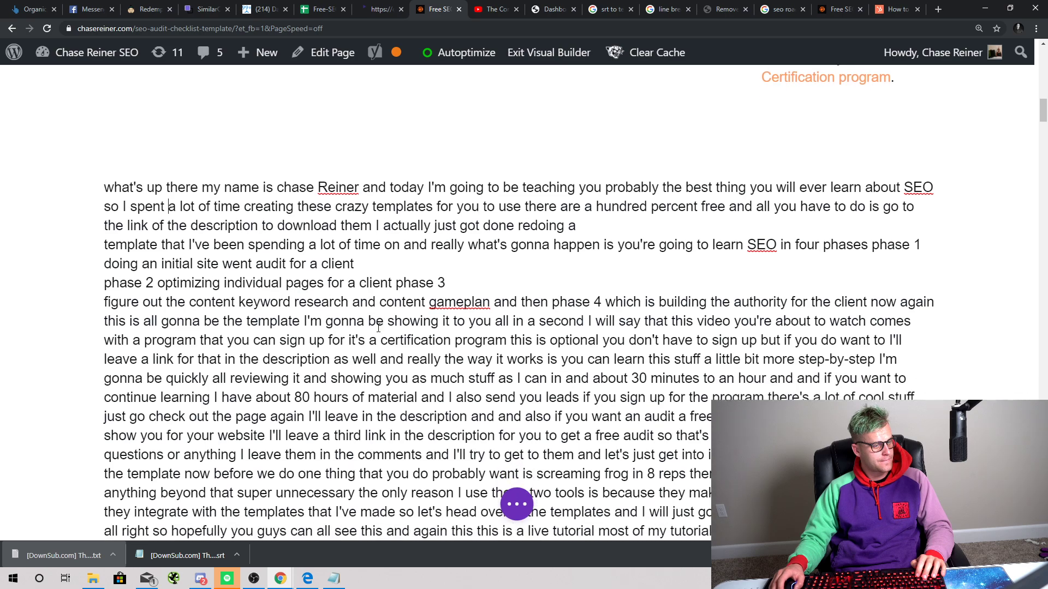
scroll(416, 314, down, 4)
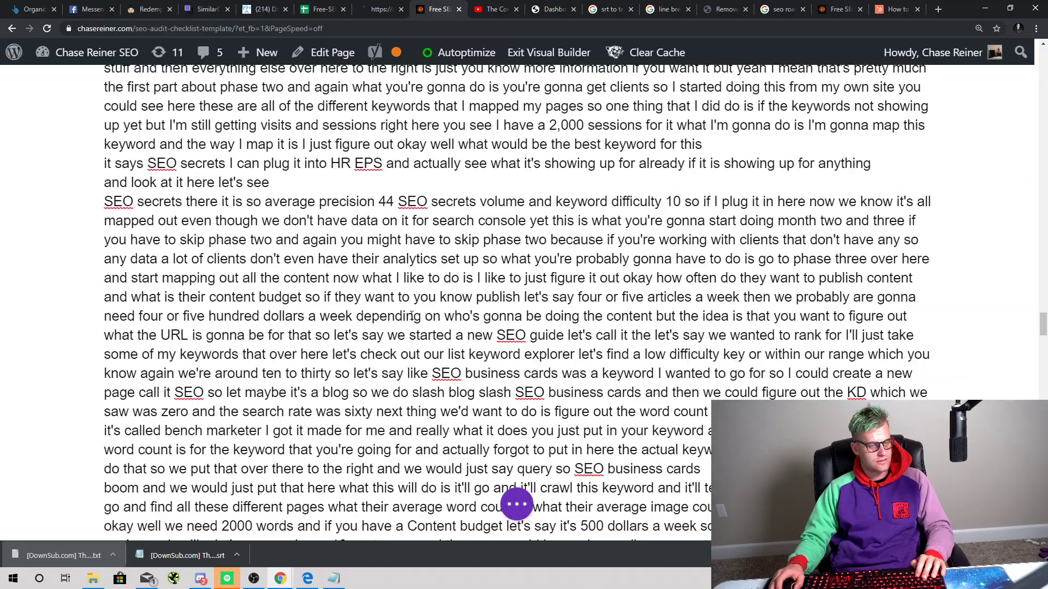
scroll(421, 330, down, 8)
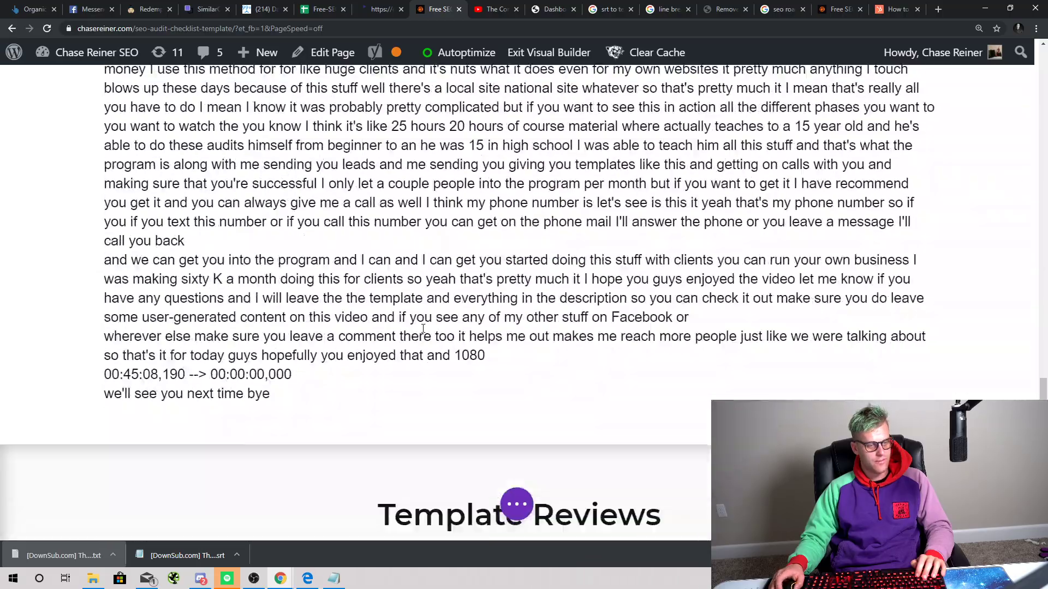
scroll(456, 279, up, 18)
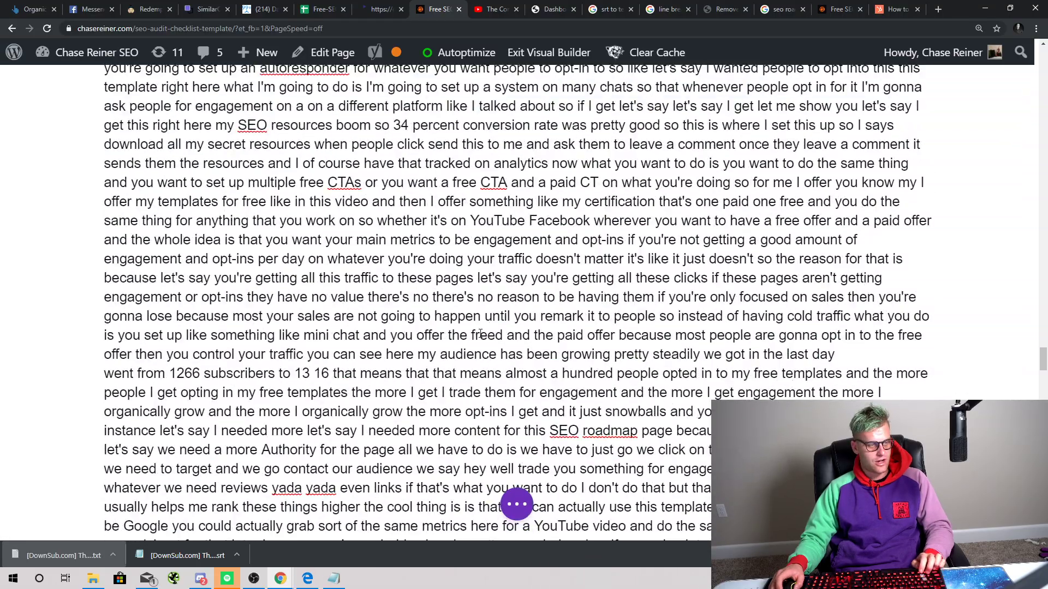
Step: Delete all the transcript text so the block is empty
key(ctrl+a)
scroll(459, 316, up, 5)
key(BackSpace)
scroll(452, 301, up, 8)
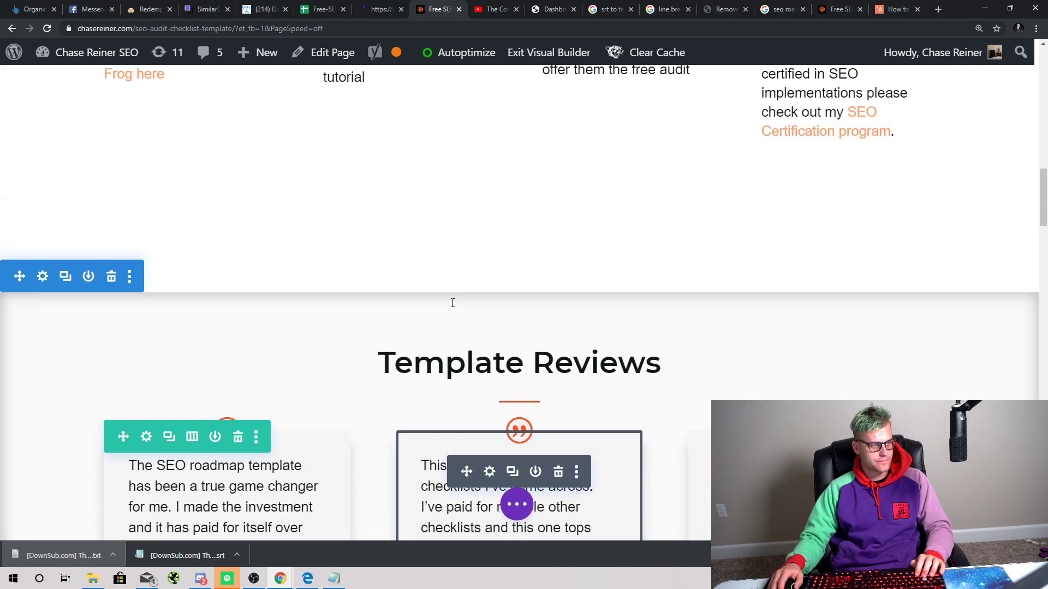
scroll(287, 386, down, 1)
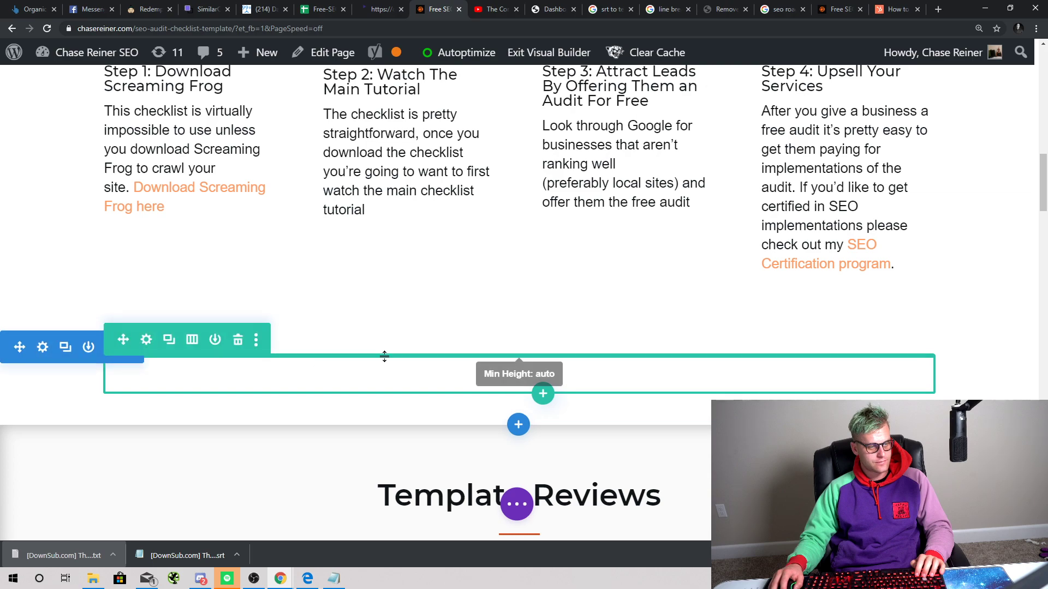
click(239, 340)
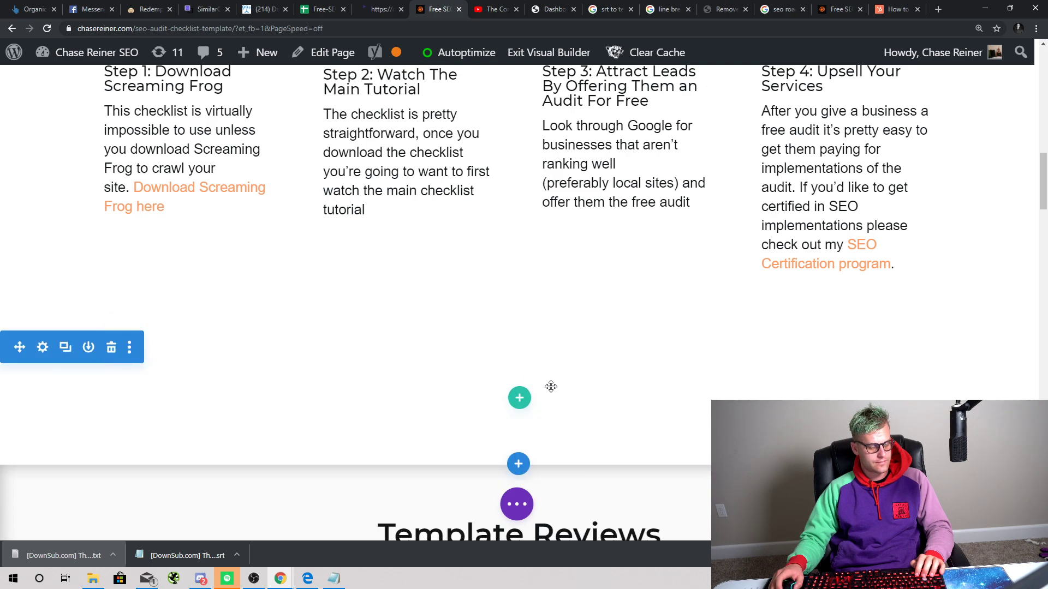
scroll(551, 386, up, 1)
scroll(337, 463, down, 2)
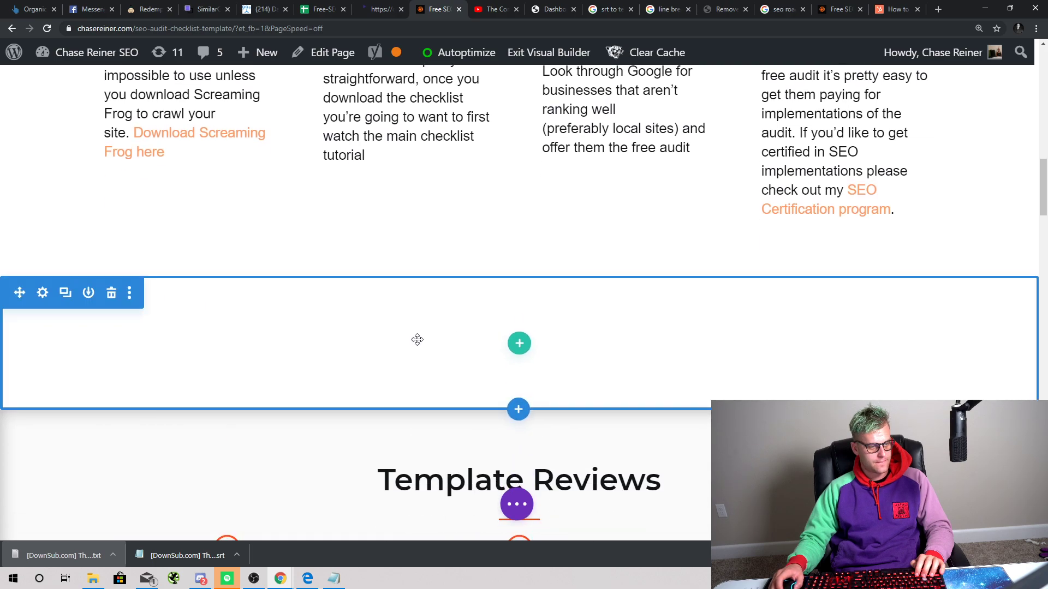
click(117, 300)
scroll(526, 302, up, 10)
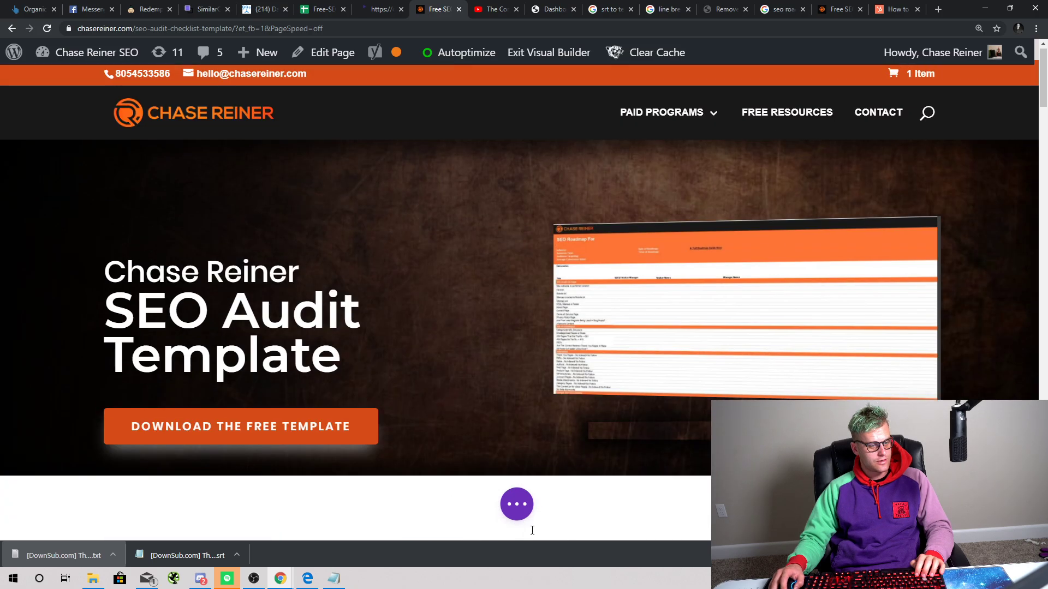
click(517, 504)
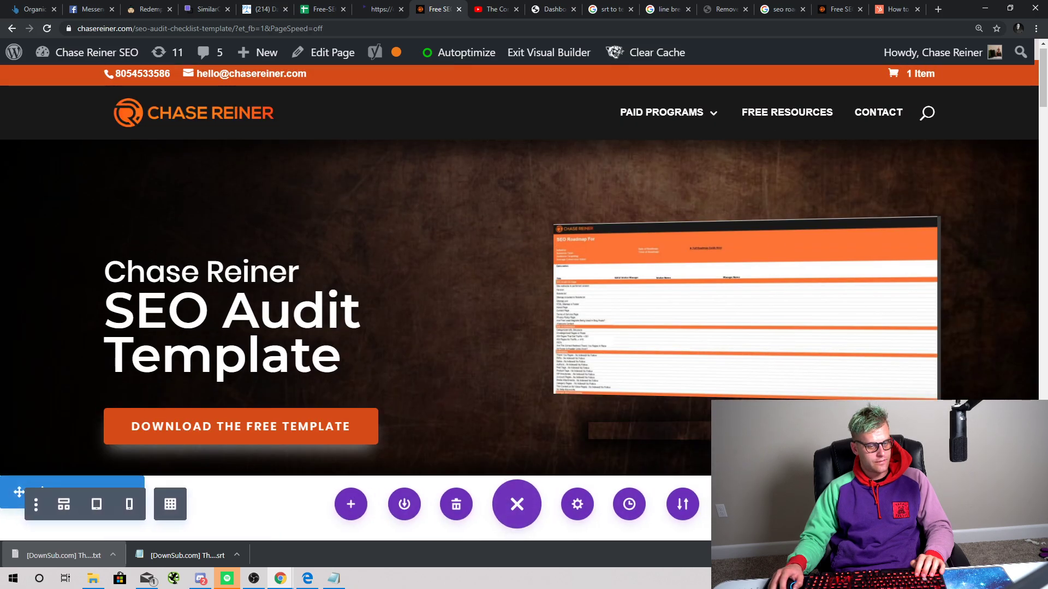
scroll(513, 340, down, 5)
scroll(513, 340, down, 3)
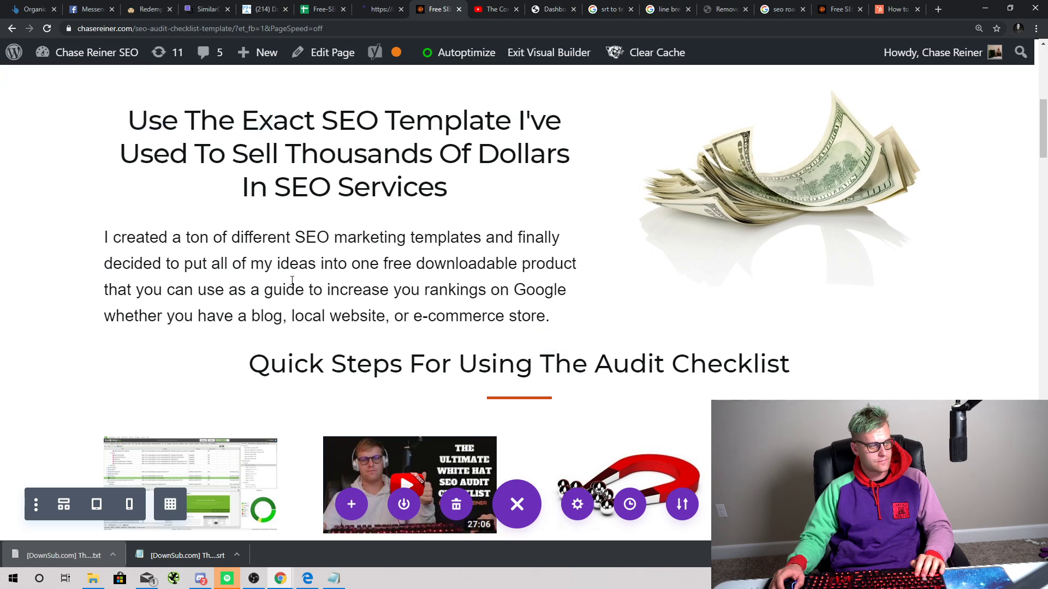
scroll(408, 300, up, 8)
mouse_move(273, 423)
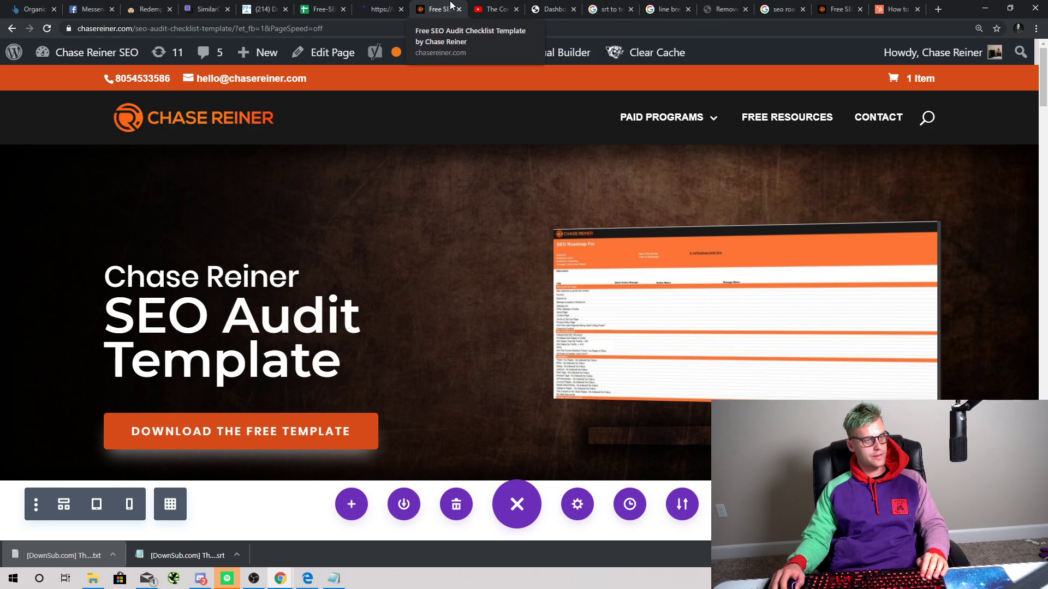
Step: Merge the spreadsheet window into the main Chrome window and review the open tabs
key(alt+Tab)
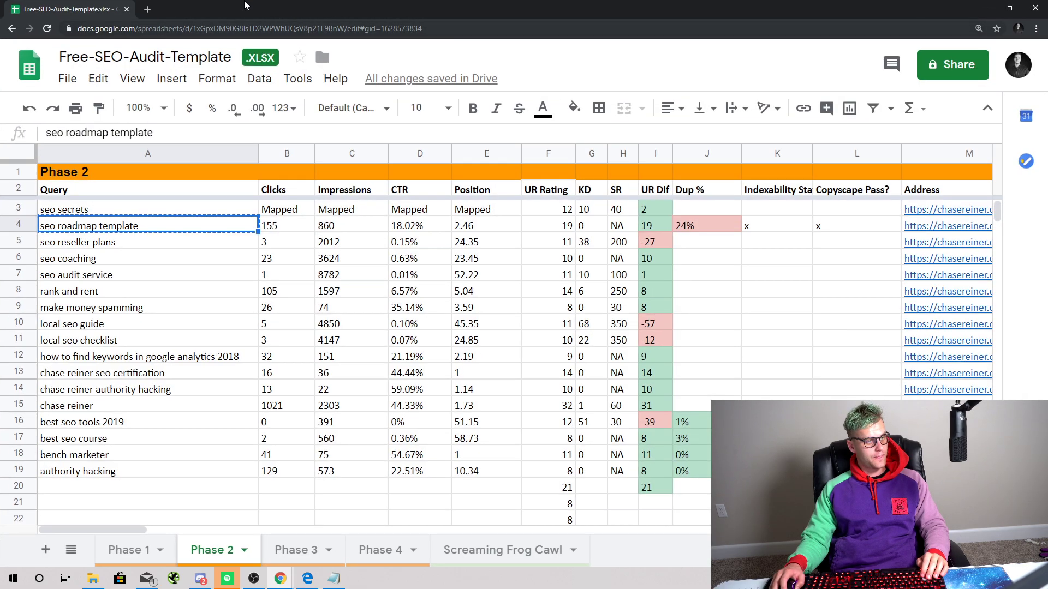
drag(125, 3, 392, 3)
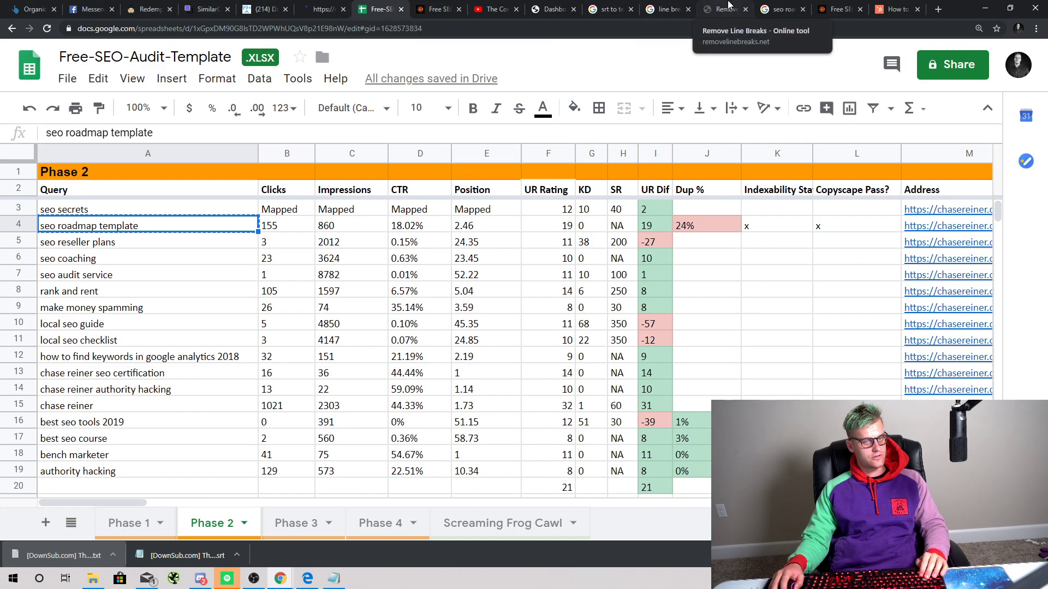
click(90, 9)
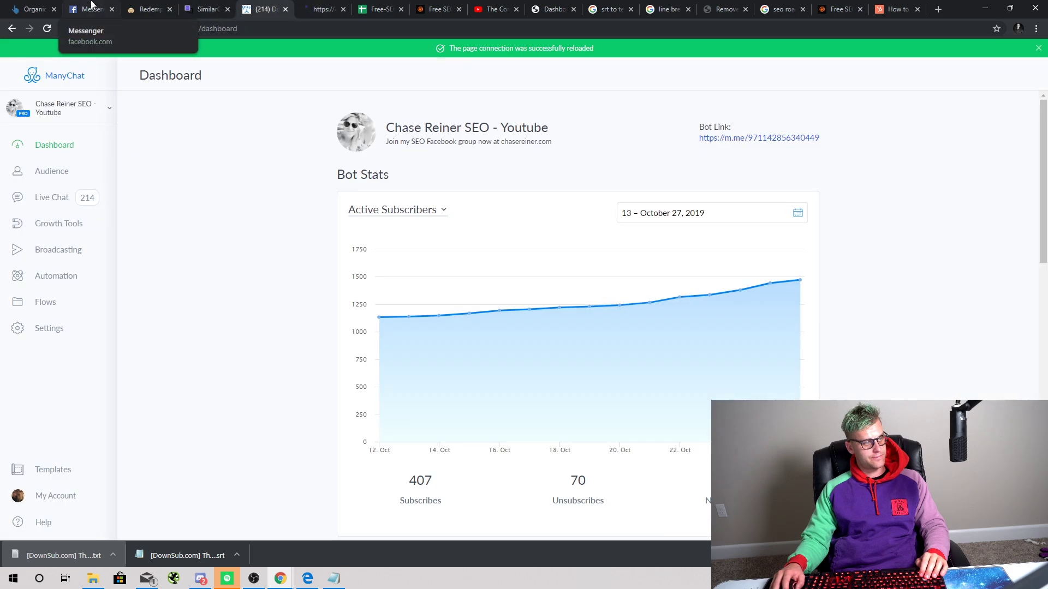
click(158, 7)
click(281, 5)
click(552, 6)
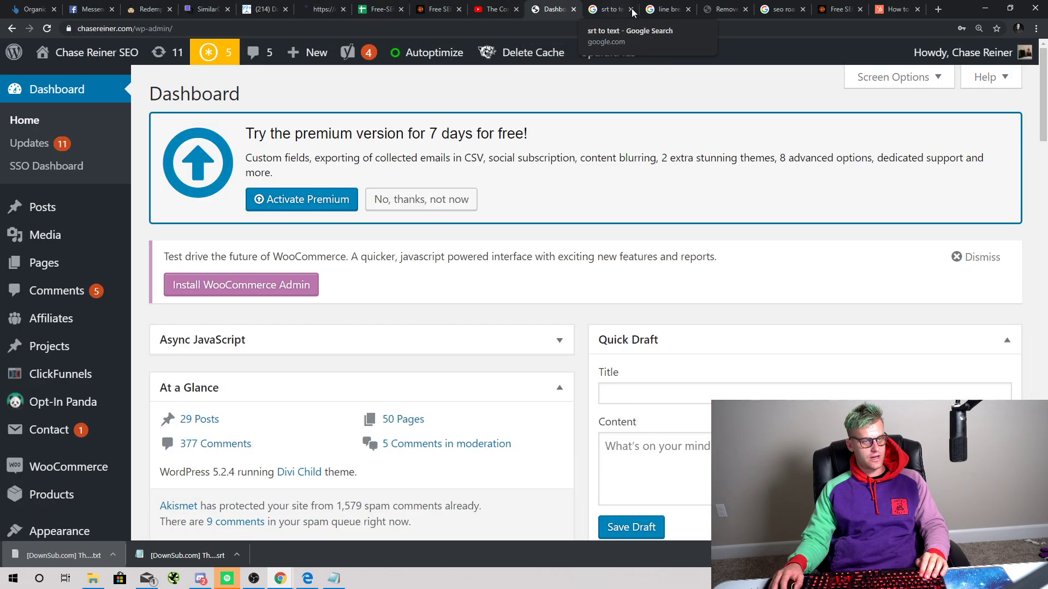
click(669, 5)
click(780, 8)
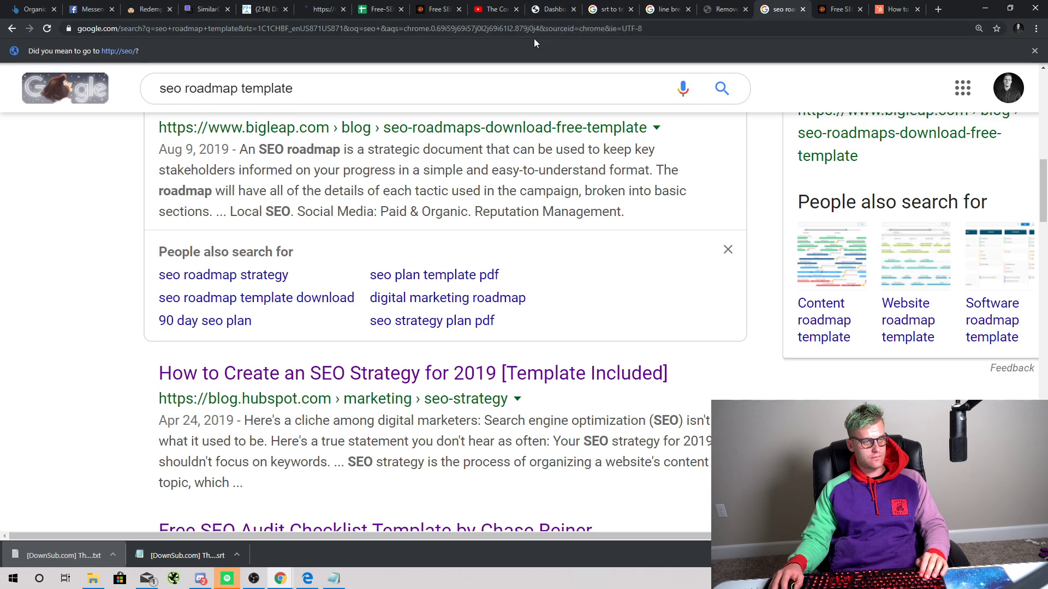
click(557, 30)
Step: Close the leftover search and reference tabs, leaving seven, and show the Siteliner duplicate report
click(688, 8)
click(630, 8)
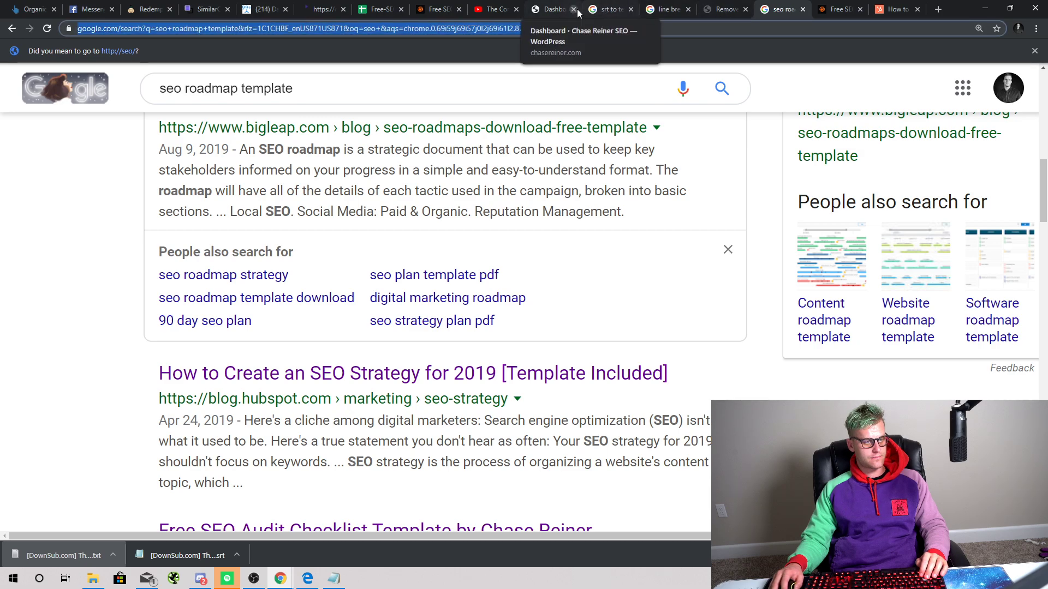
click(573, 9)
click(579, 9)
click(579, 9)
click(580, 9)
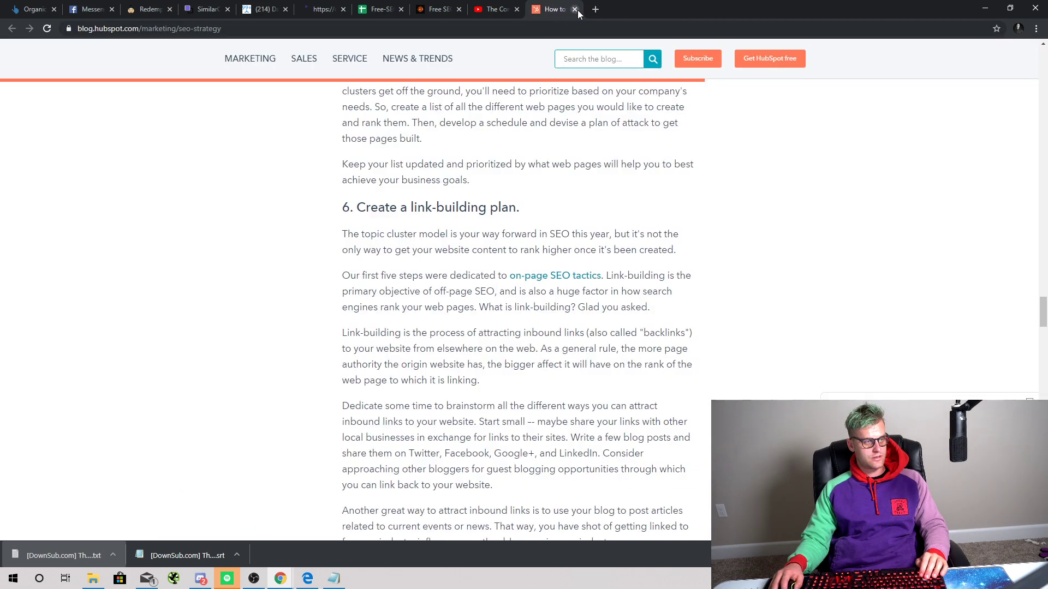
click(579, 9)
click(579, 9)
click(569, 9)
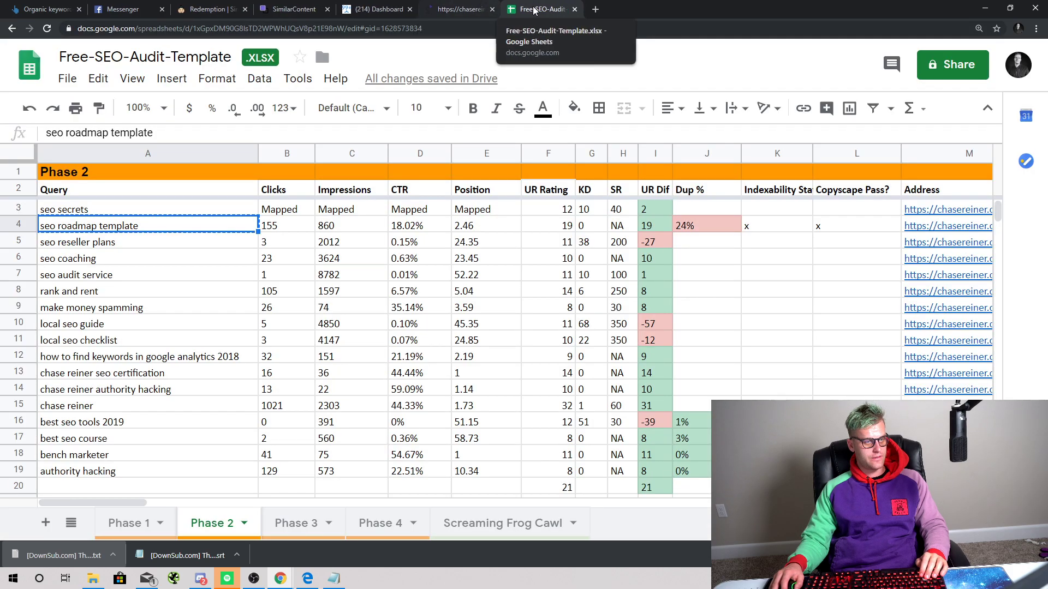
click(485, 12)
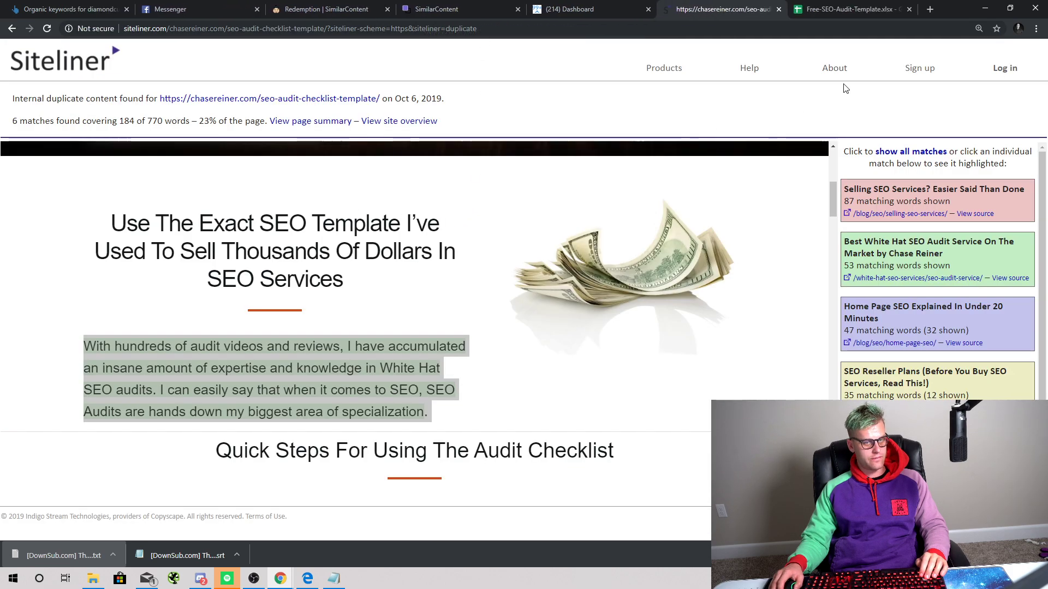
click(254, 101)
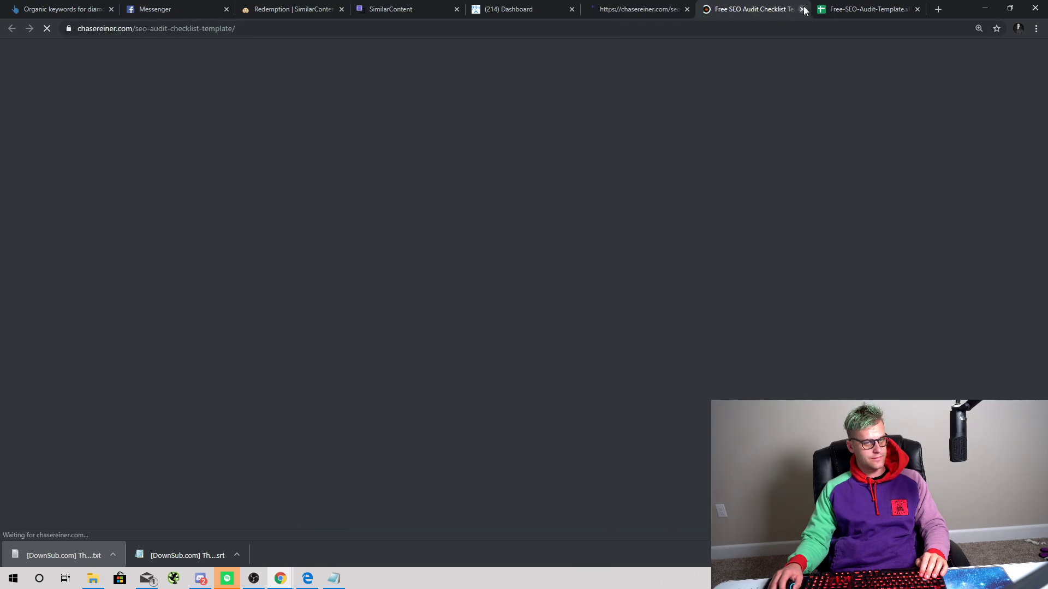
click(802, 9)
click(65, 57)
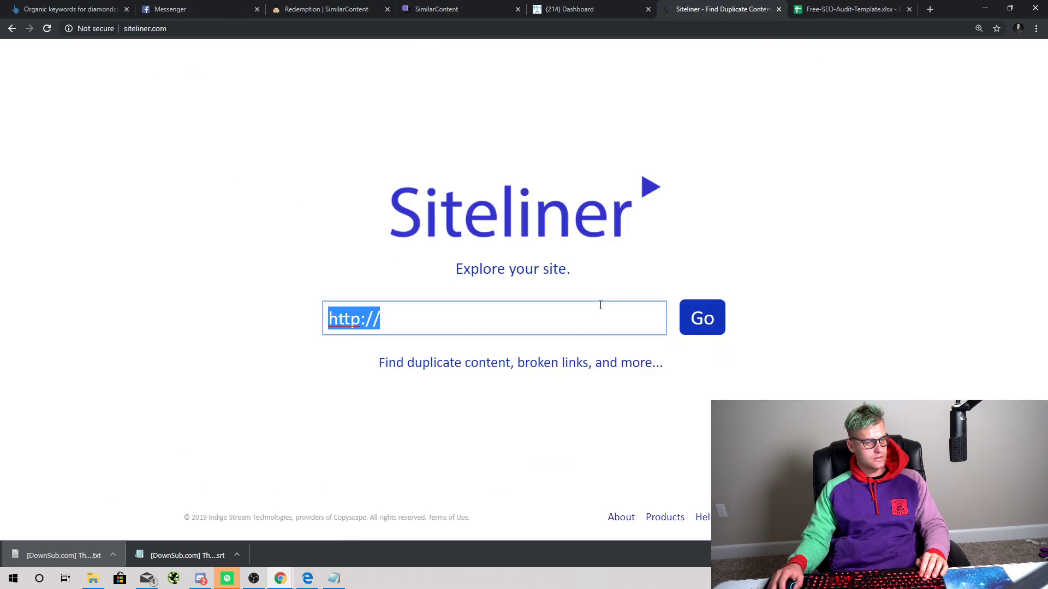
key(Right)
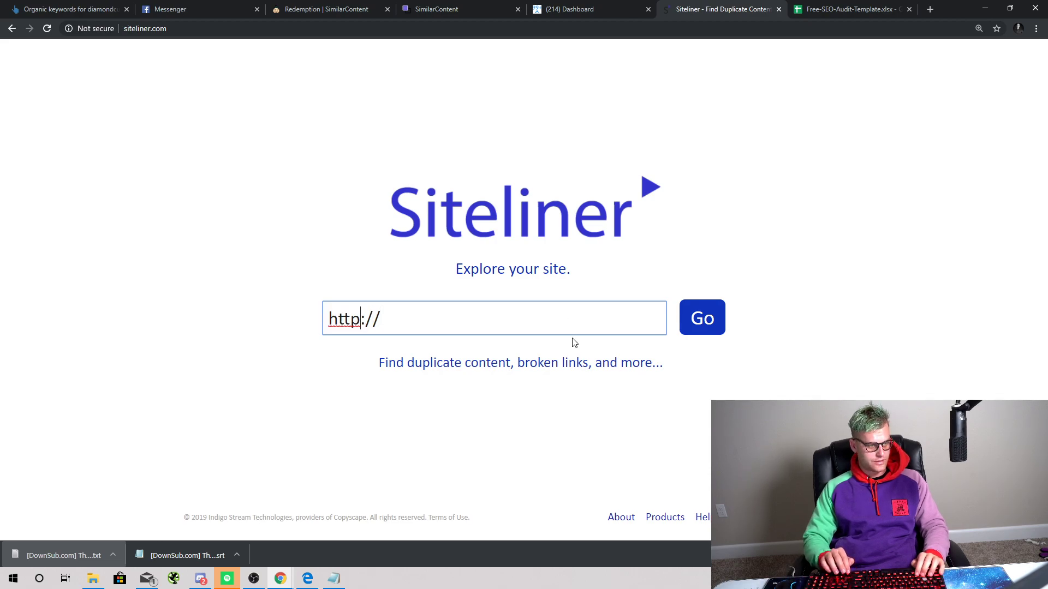
text(s)
key(Right)
key(Right)
key(Right)
text(chaserei)
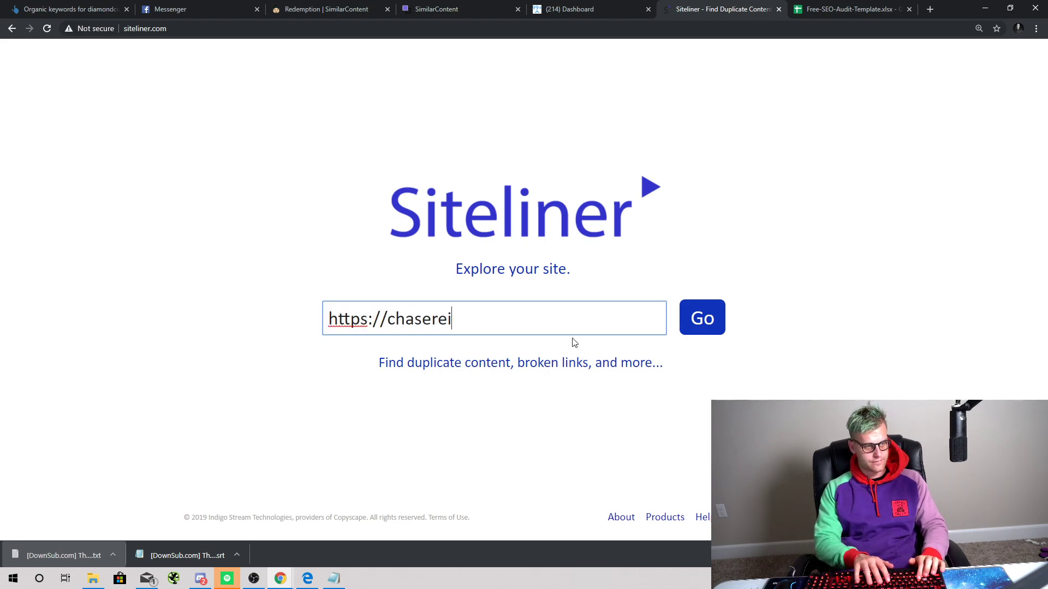
text(ner.com)
key(Return)
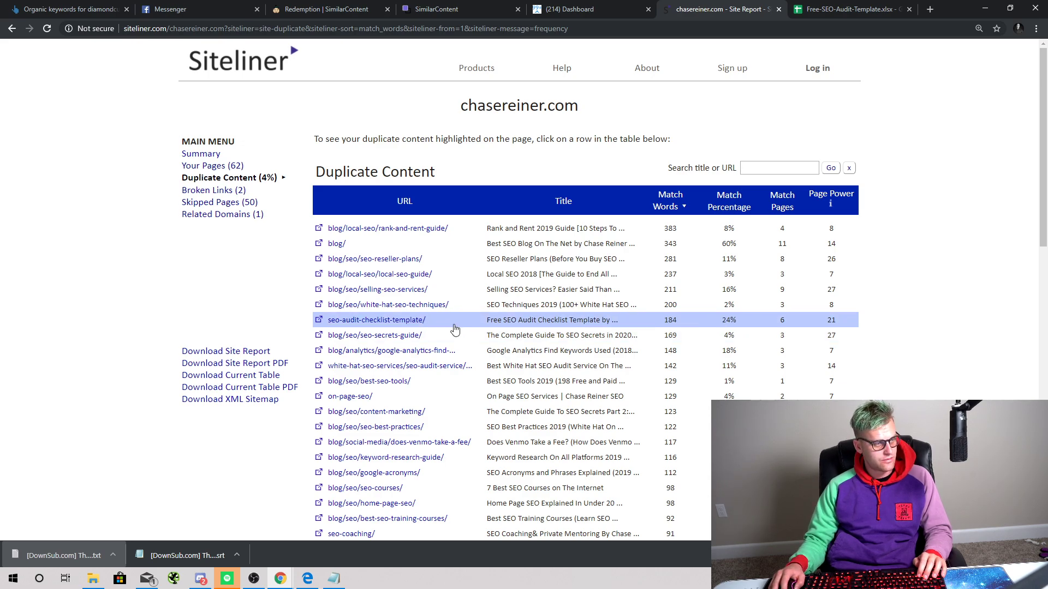
Step: Open the seo-audit-checklist-template duplicate details, highlighting text shared with the Best White Hat SEO Audit page
click(454, 327)
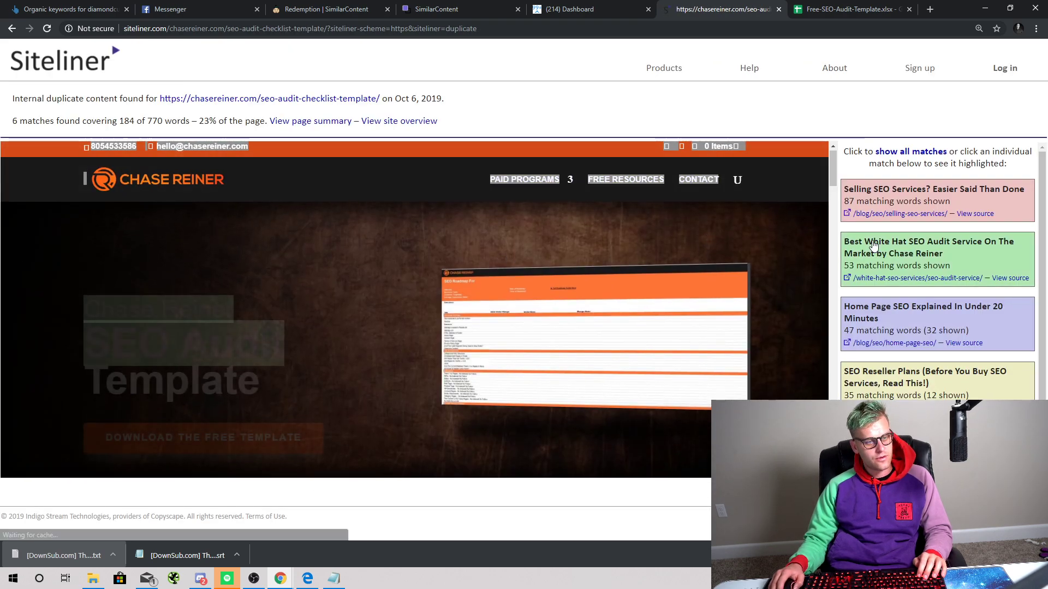
click(873, 245)
scroll(541, 464, down, 10)
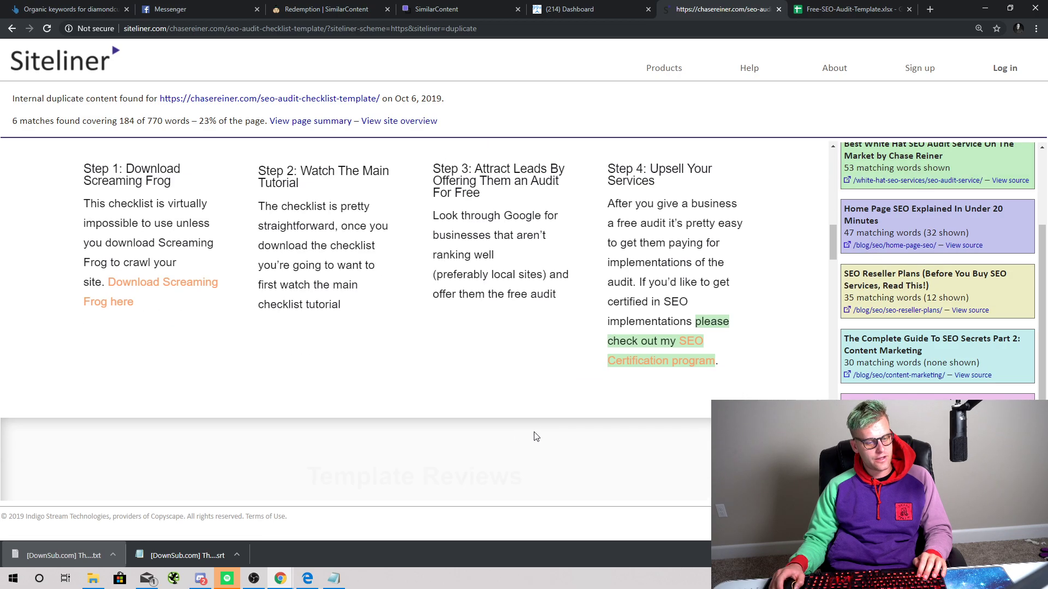
scroll(536, 437, down, 6)
scroll(671, 447, up, 16)
scroll(939, 186, up, 2)
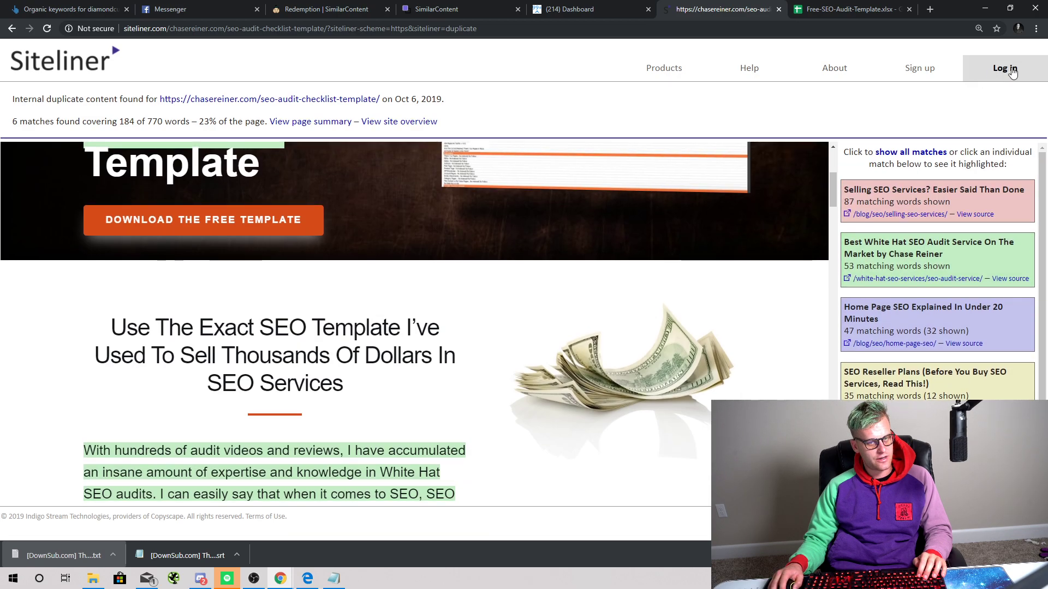
click(1005, 68)
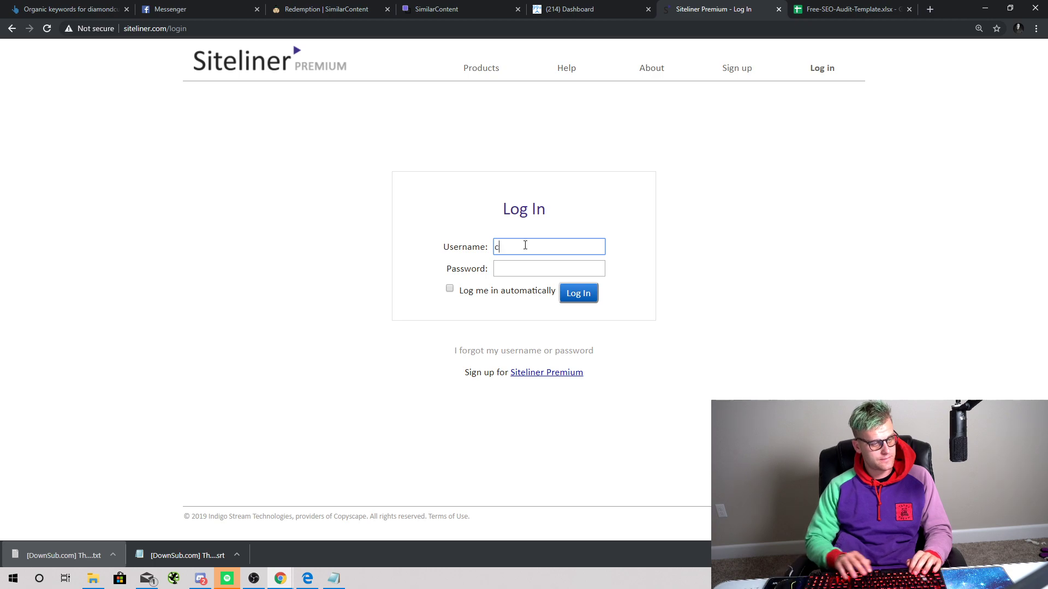
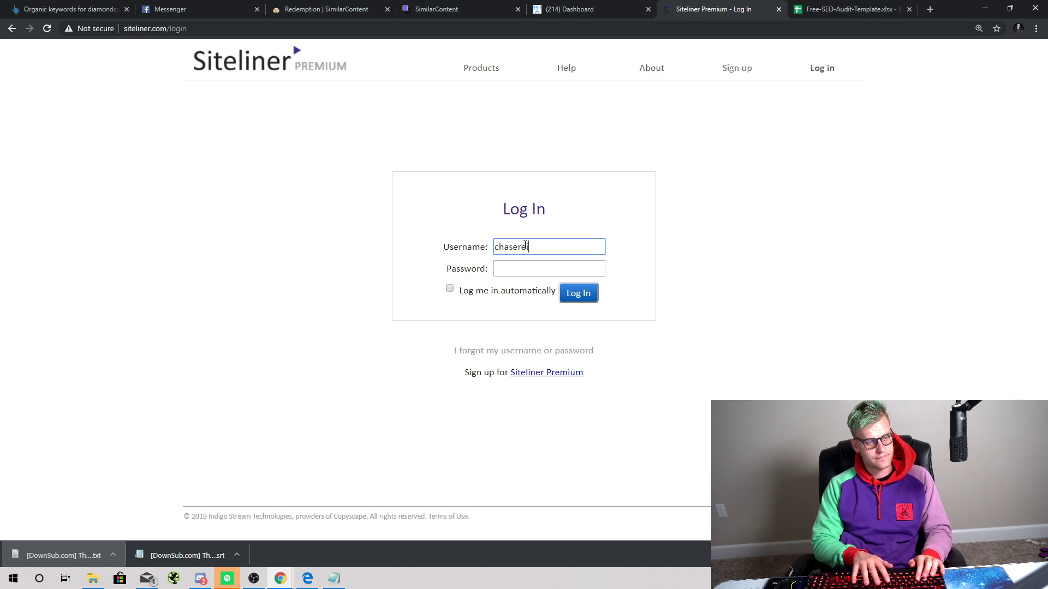
Step: Try logging in to Siteliner Premium with the account credentials, then return to the audit spreadsheet
key(Tab)
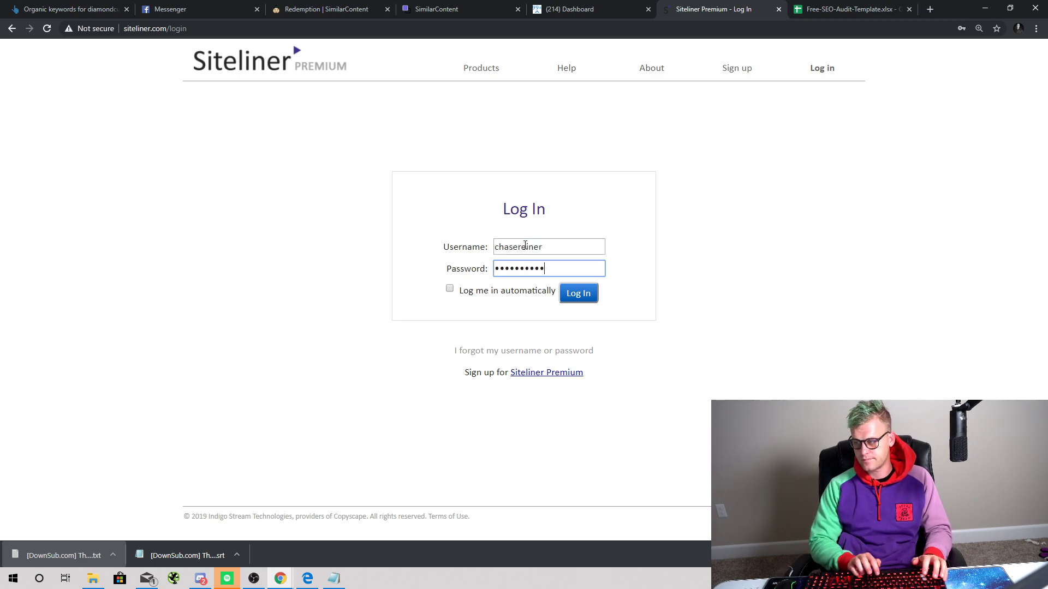
key(Return)
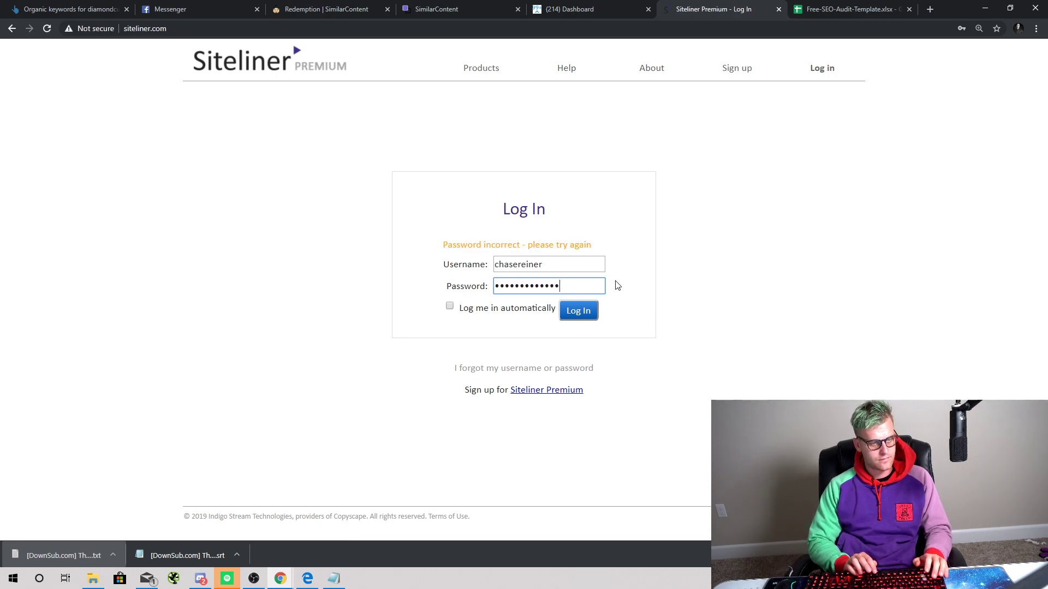
key(Return)
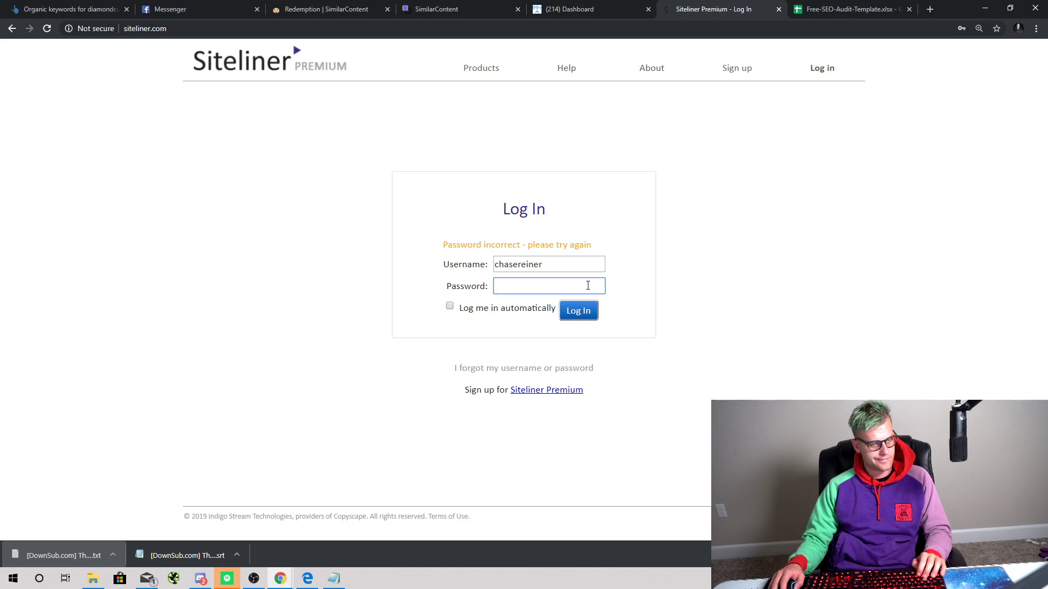
key(Return)
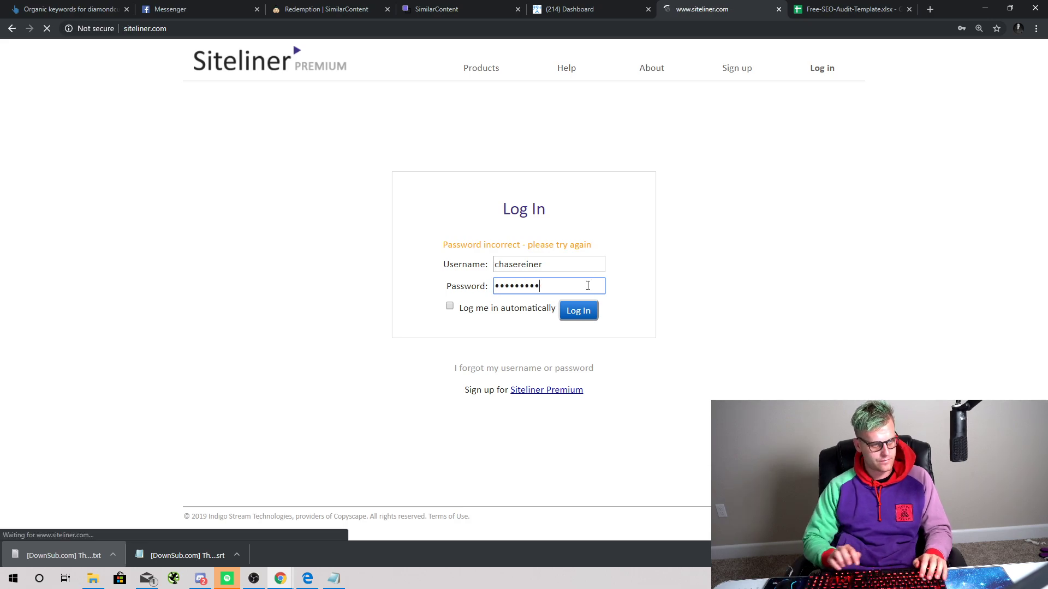
key(shift+Tab)
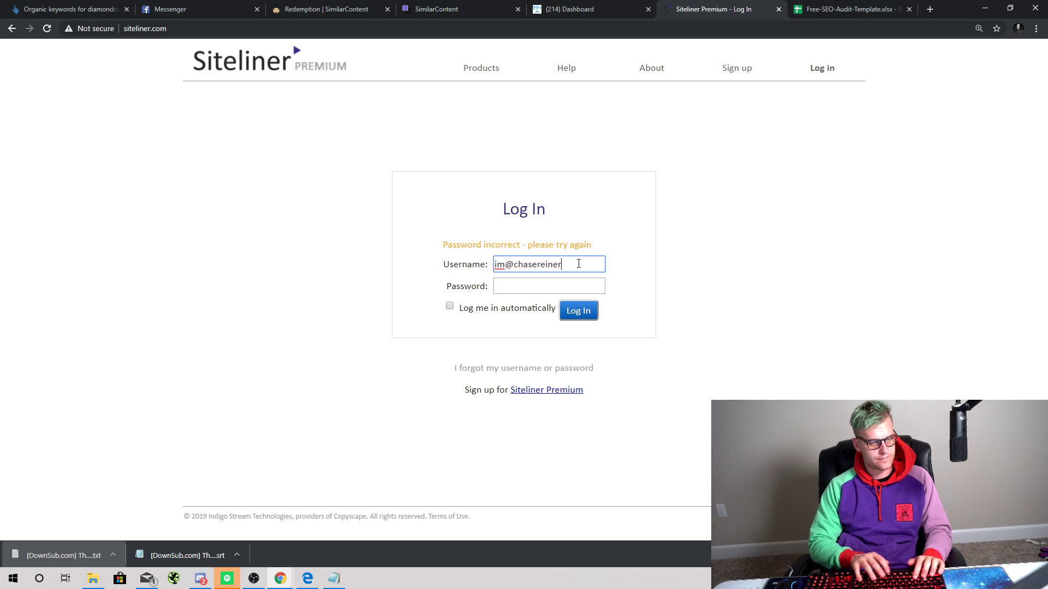
key(Tab)
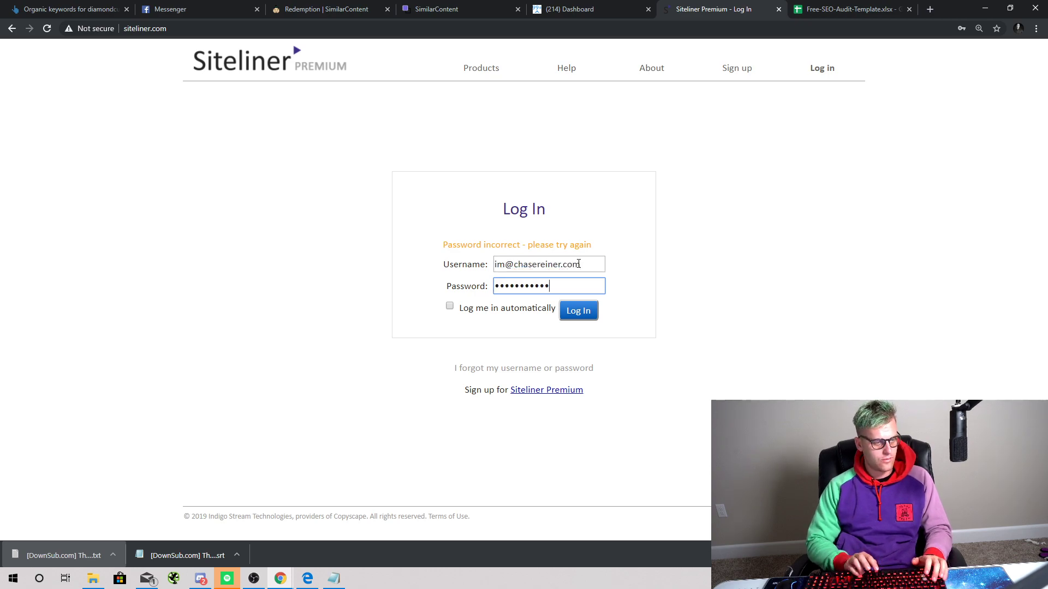
key(Return)
click(322, 64)
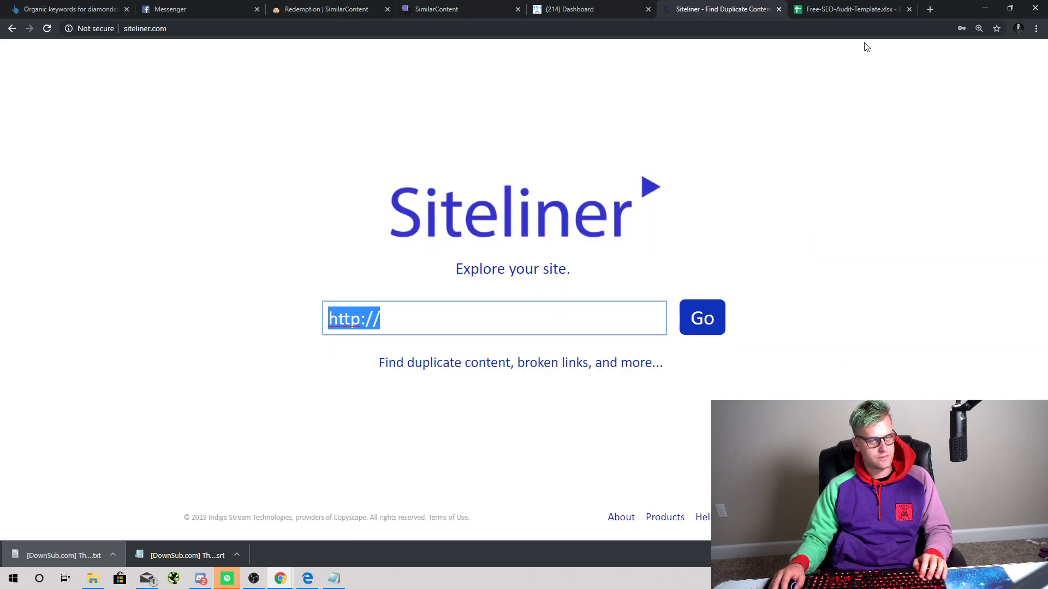
key(ctrl+Tab)
Step: Change the seo roadmap template's Dup % in J4 to 0%
click(694, 231)
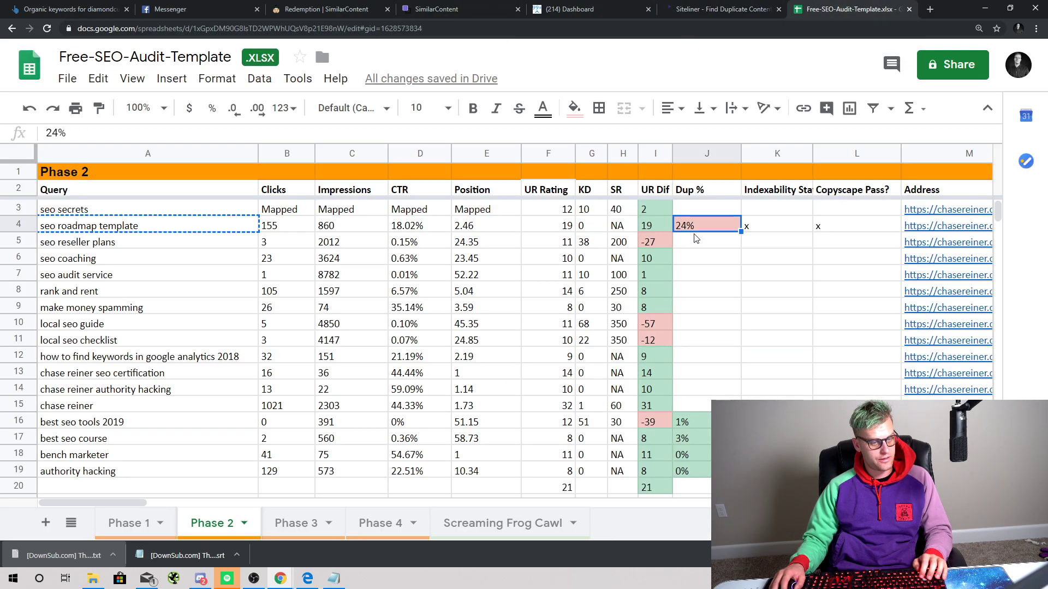
text(0)
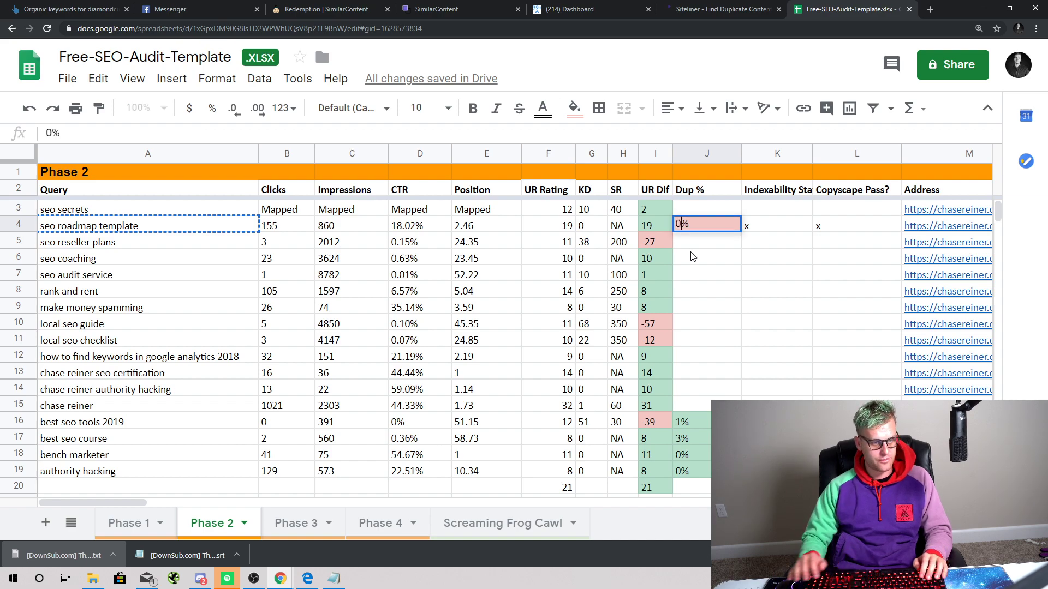
click(693, 257)
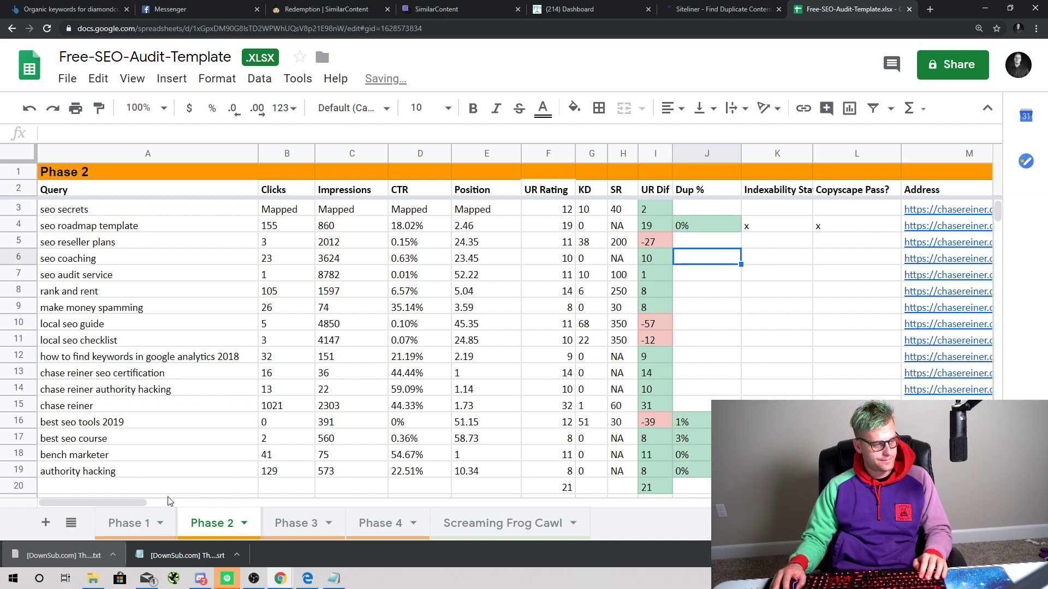
drag(146, 502, 119, 495)
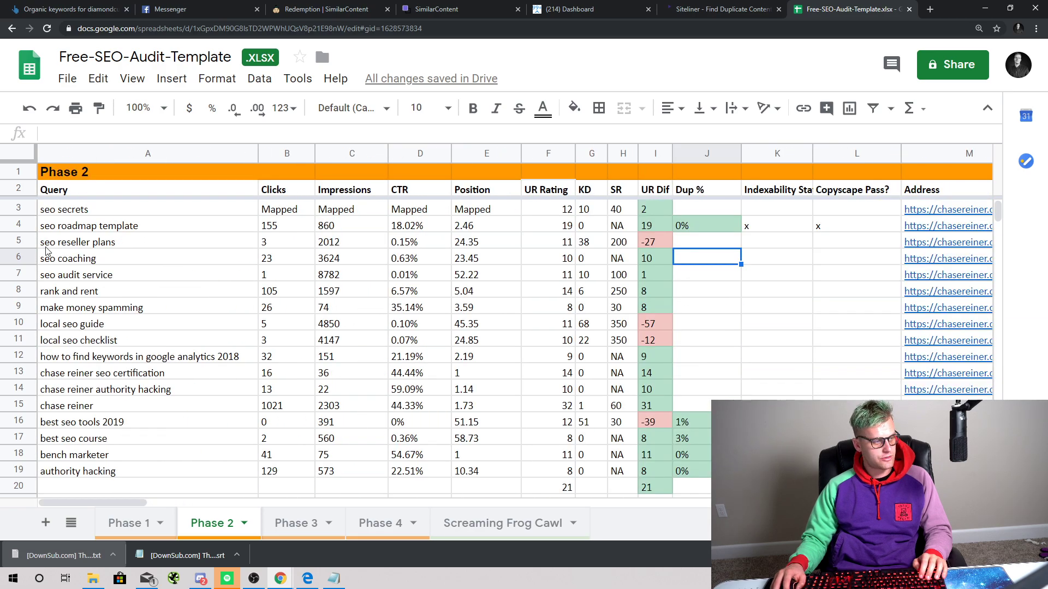
click(26, 225)
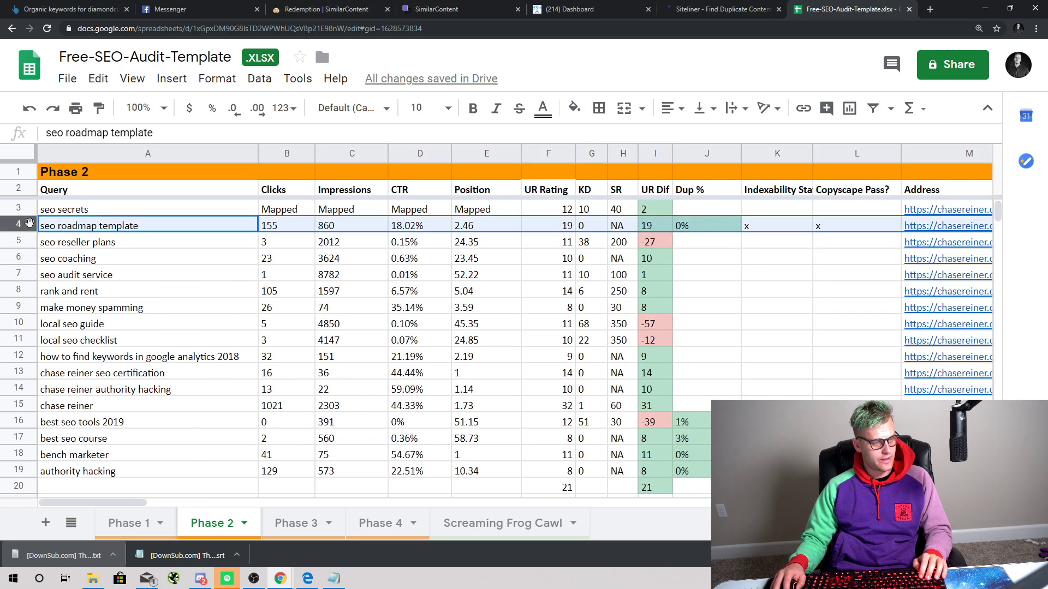
Step: Add a conditional format shading Clicks in column B green when greater than or equal to 100
click(286, 153)
right_click(288, 146)
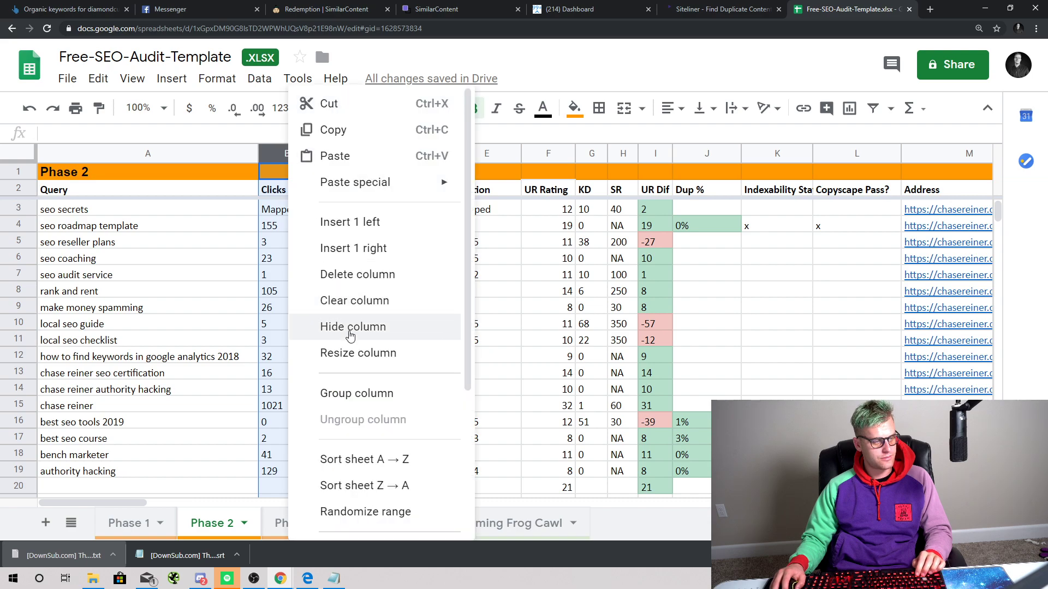
scroll(402, 377, down, 4)
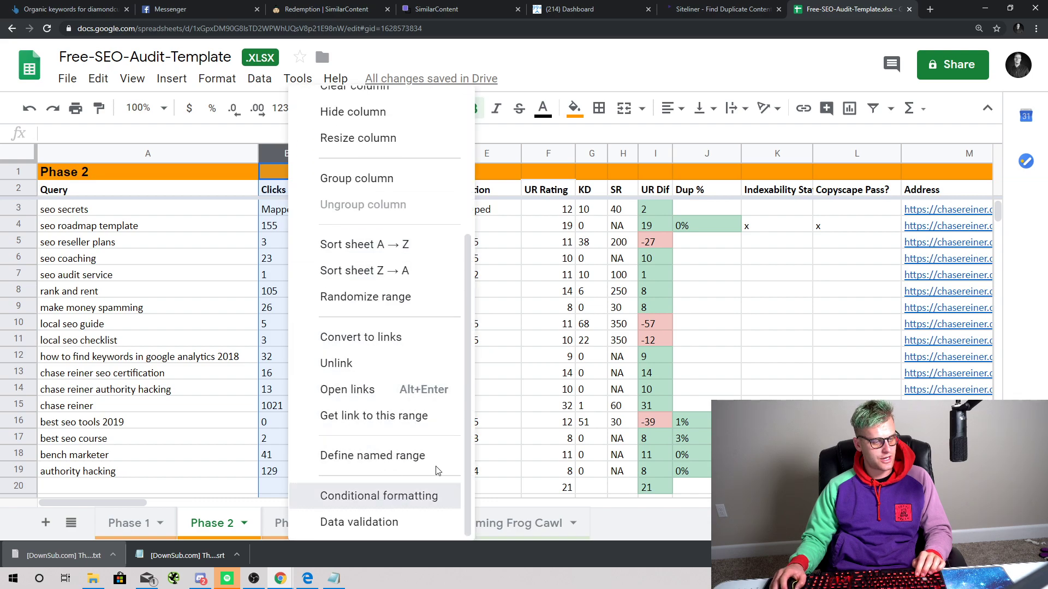
click(394, 497)
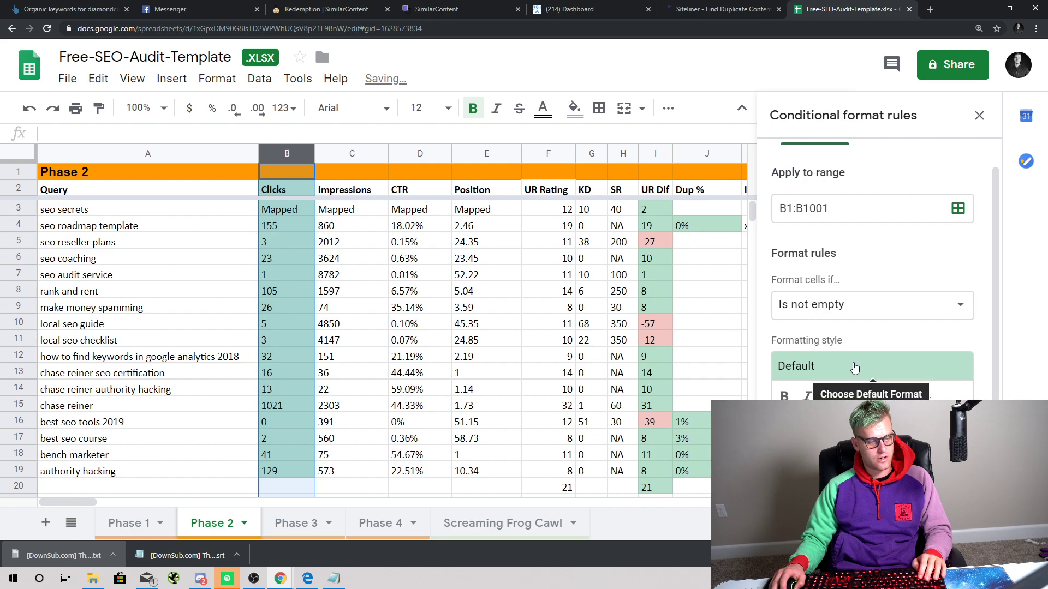
click(851, 305)
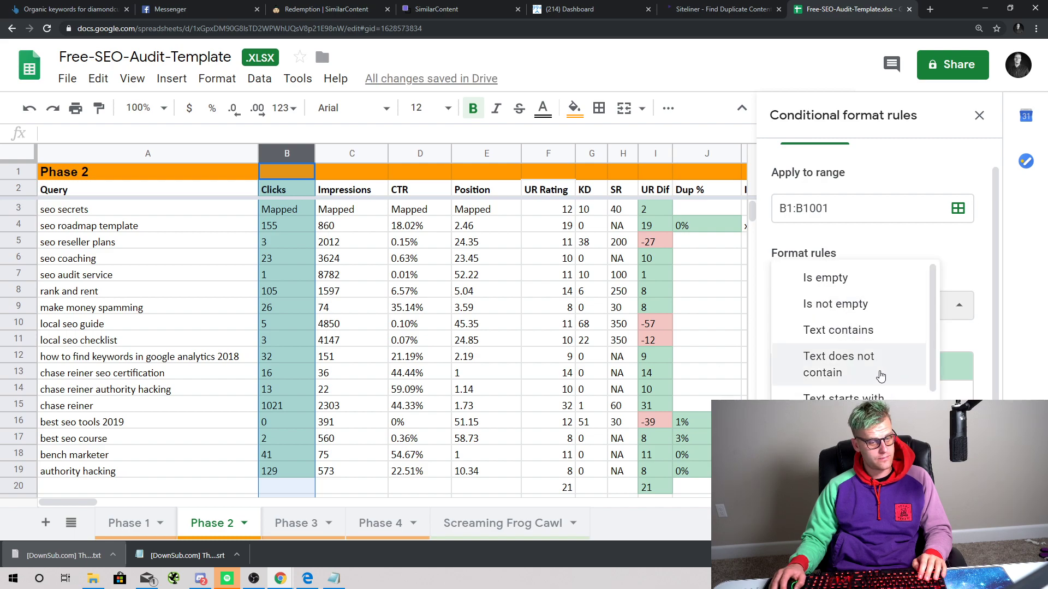
scroll(878, 377, down, 5)
click(874, 396)
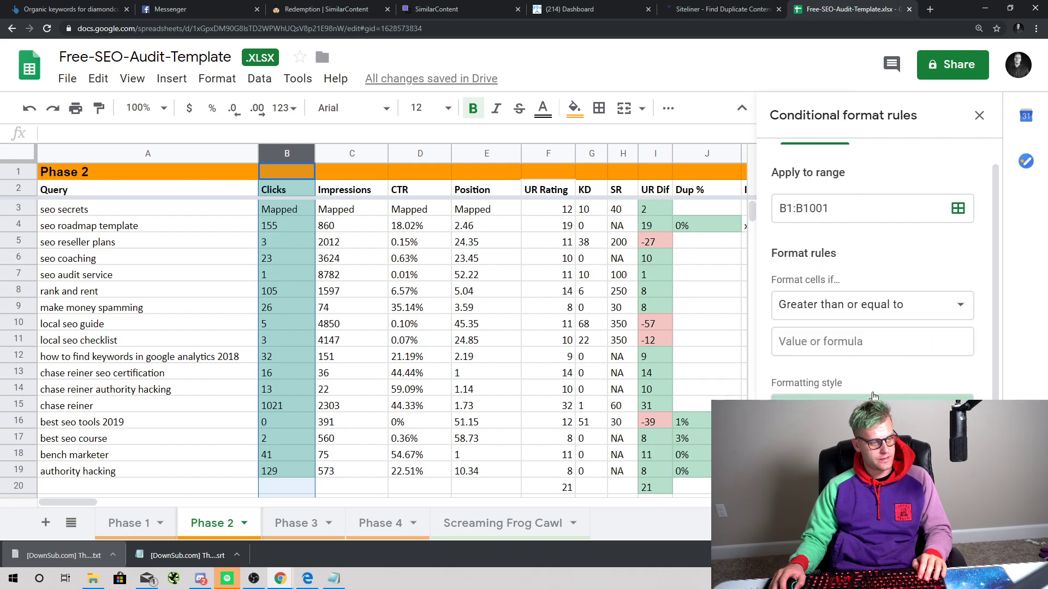
click(856, 347)
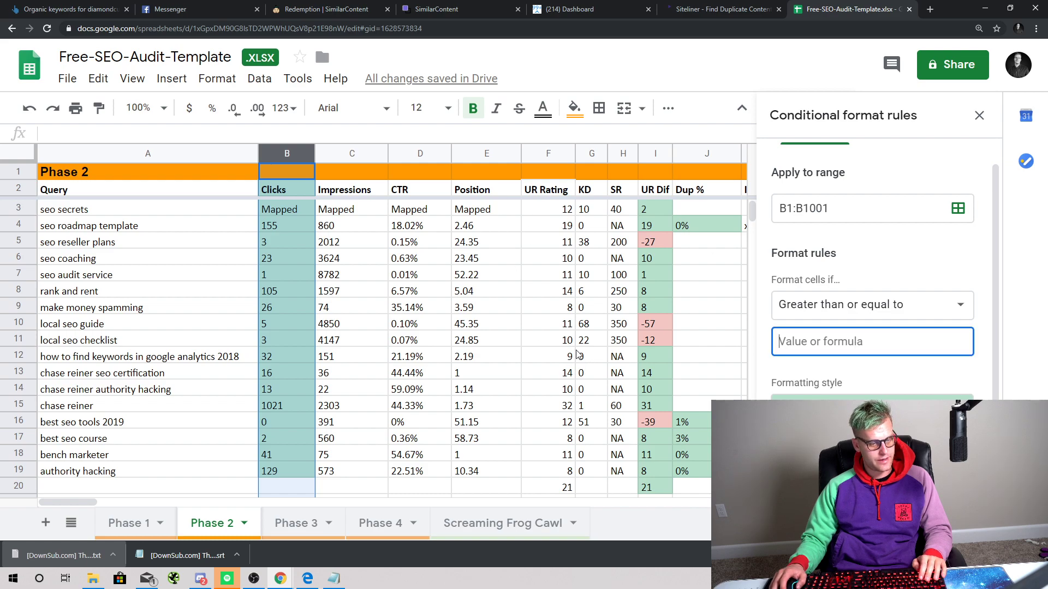
text(100)
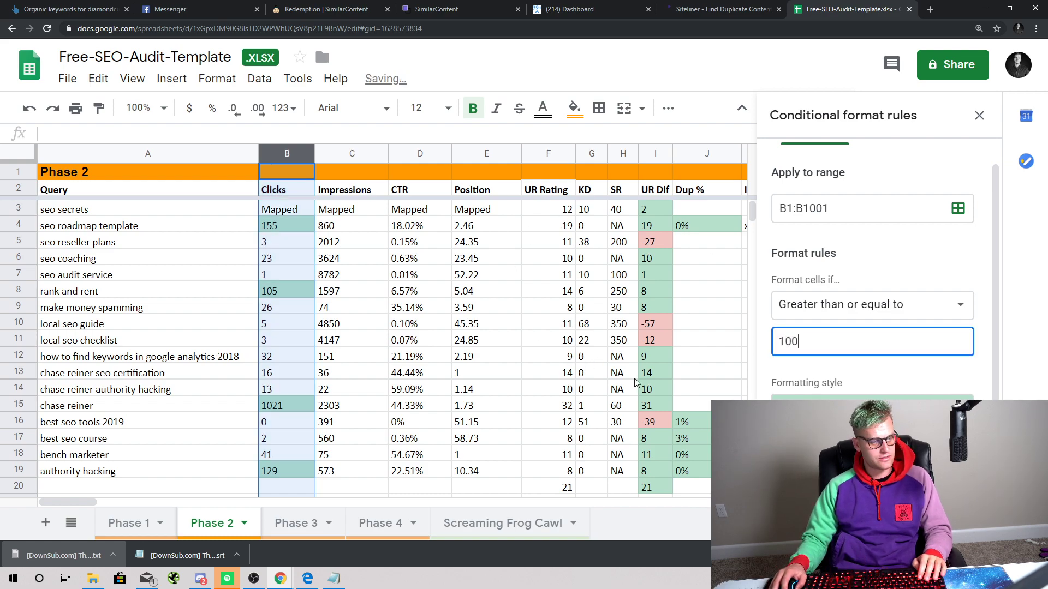
key(Return)
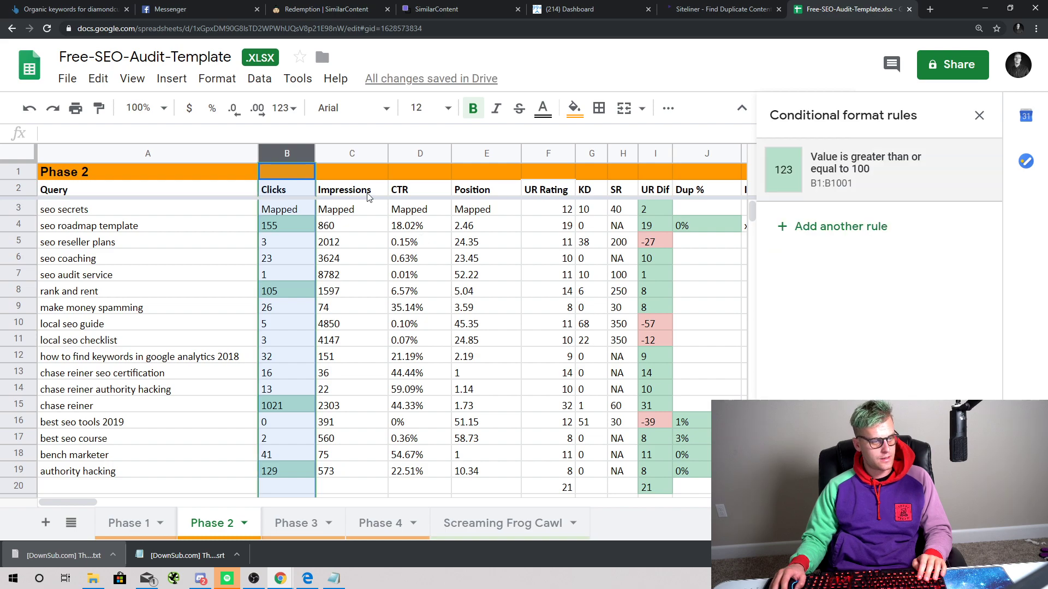
click(351, 154)
Step: Shade Impressions in column C green when greater than or equal to 500
right_click(352, 155)
scroll(454, 415, down, 4)
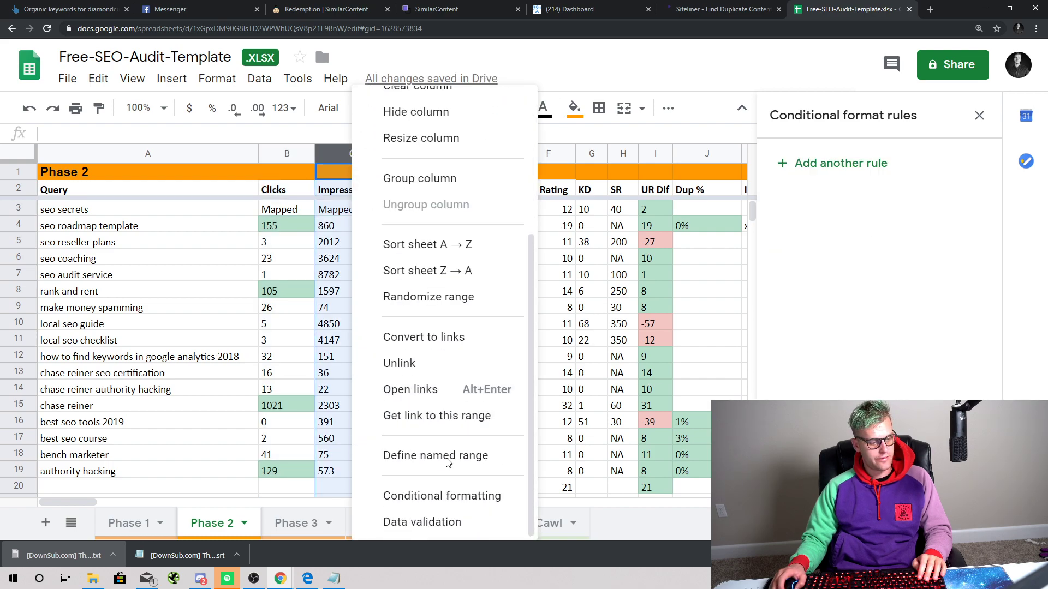
click(452, 493)
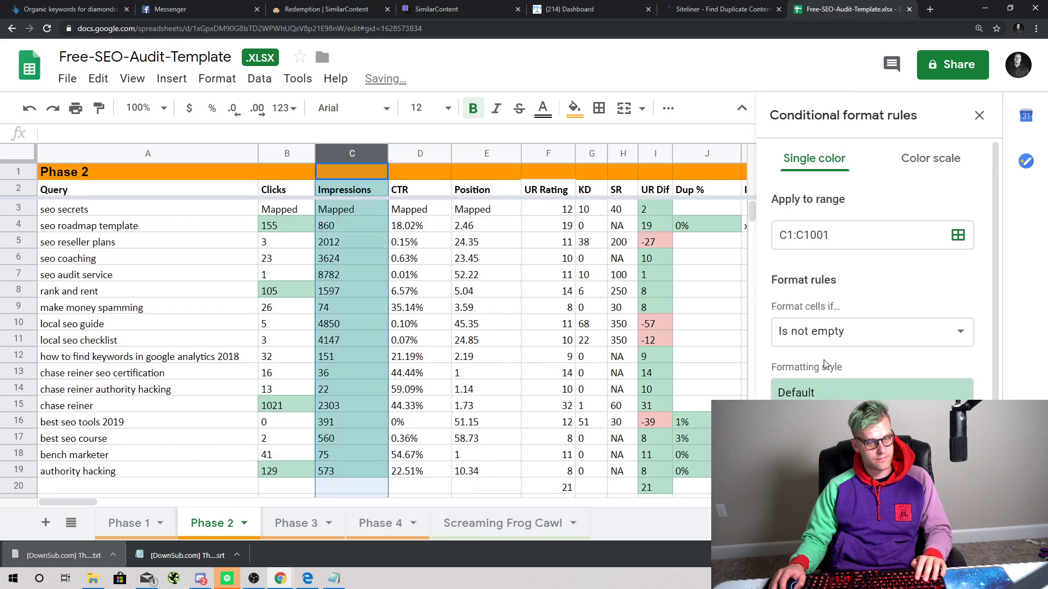
click(824, 331)
scroll(824, 331, down, 5)
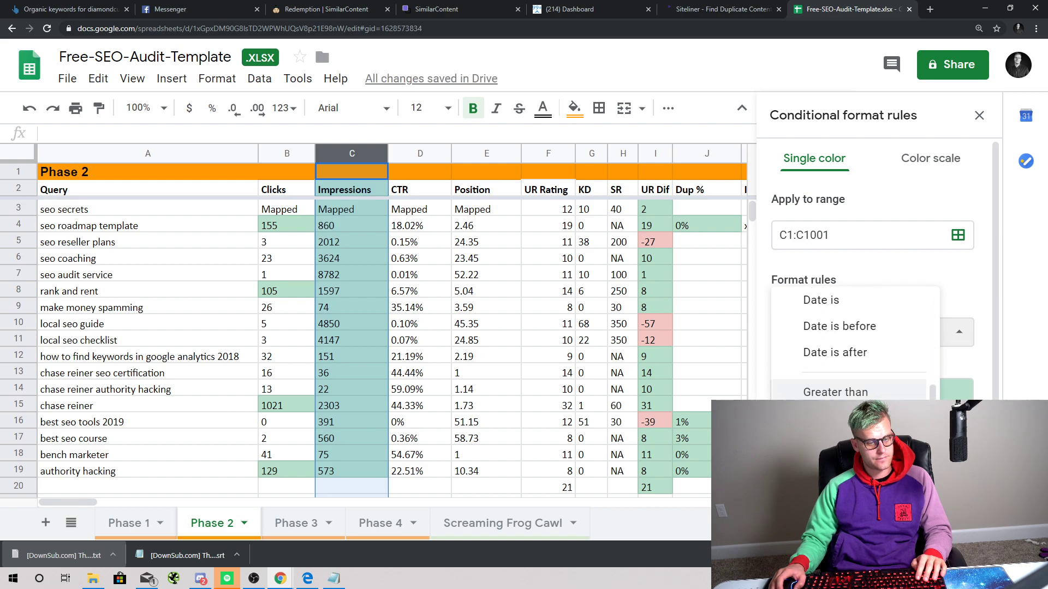
click(840, 418)
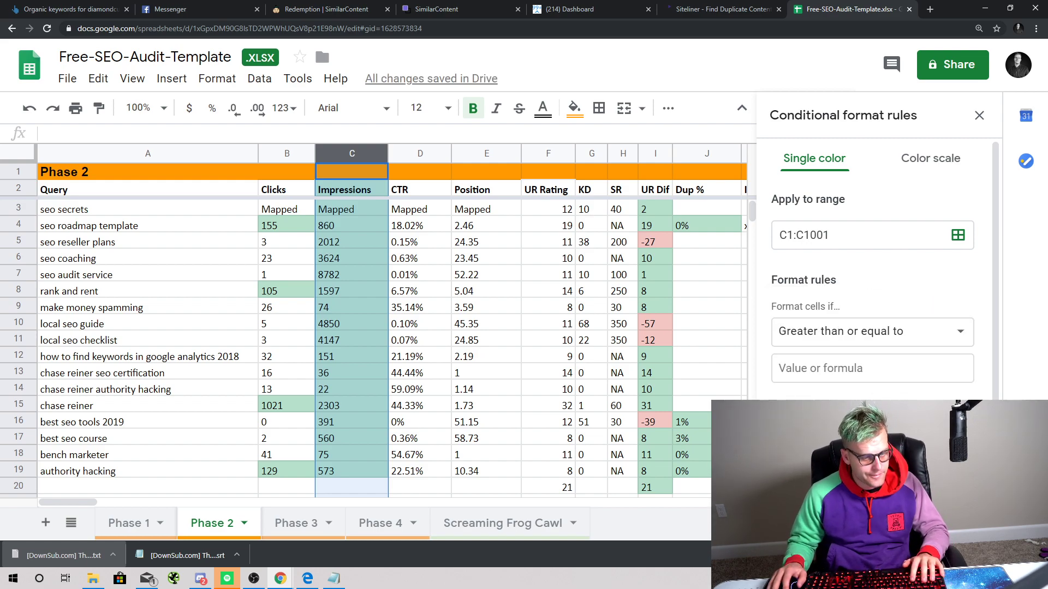
click(844, 367)
text(00)
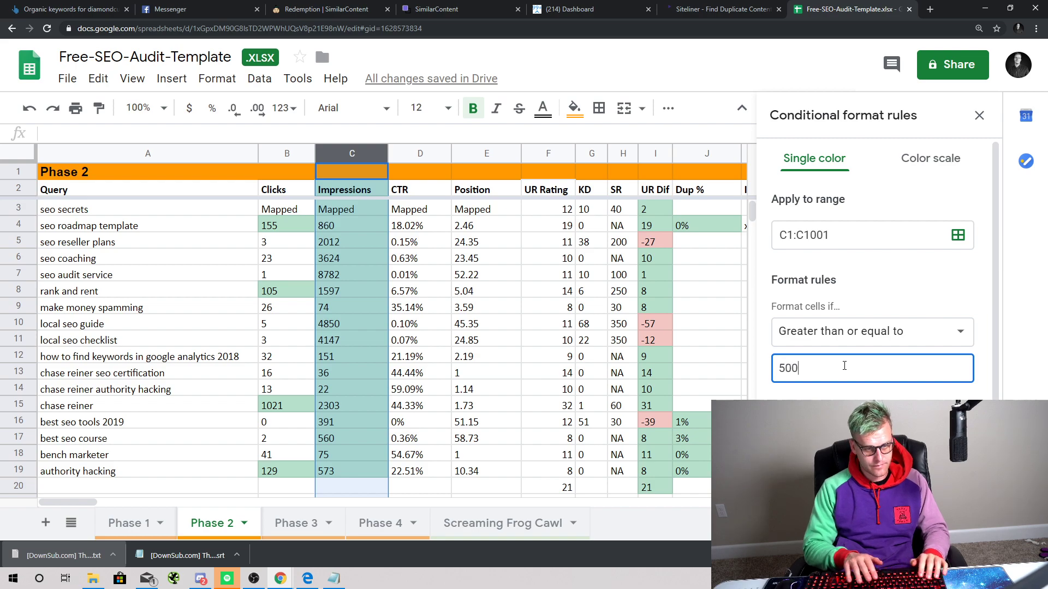
scroll(945, 457, down, 1)
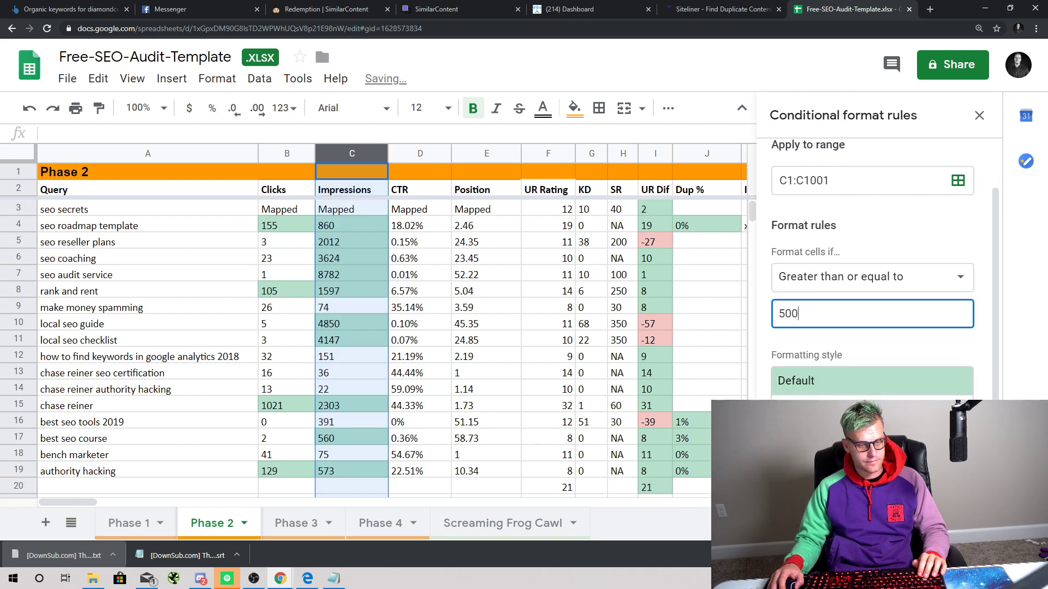
click(945, 457)
Step: Shade CTR values in column D green when greater than or equal to 5%
click(416, 172)
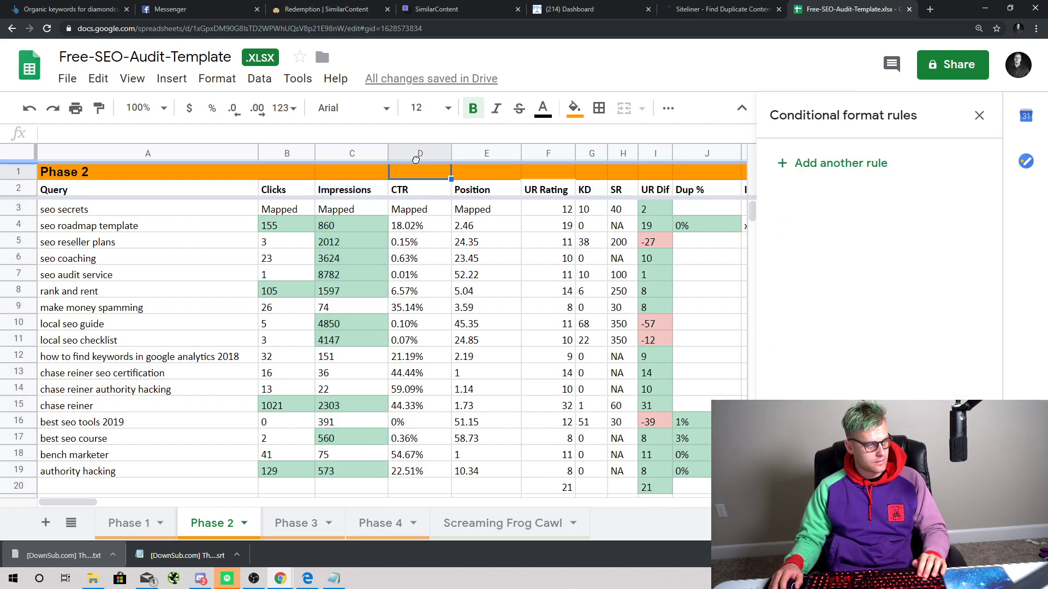
right_click(419, 153)
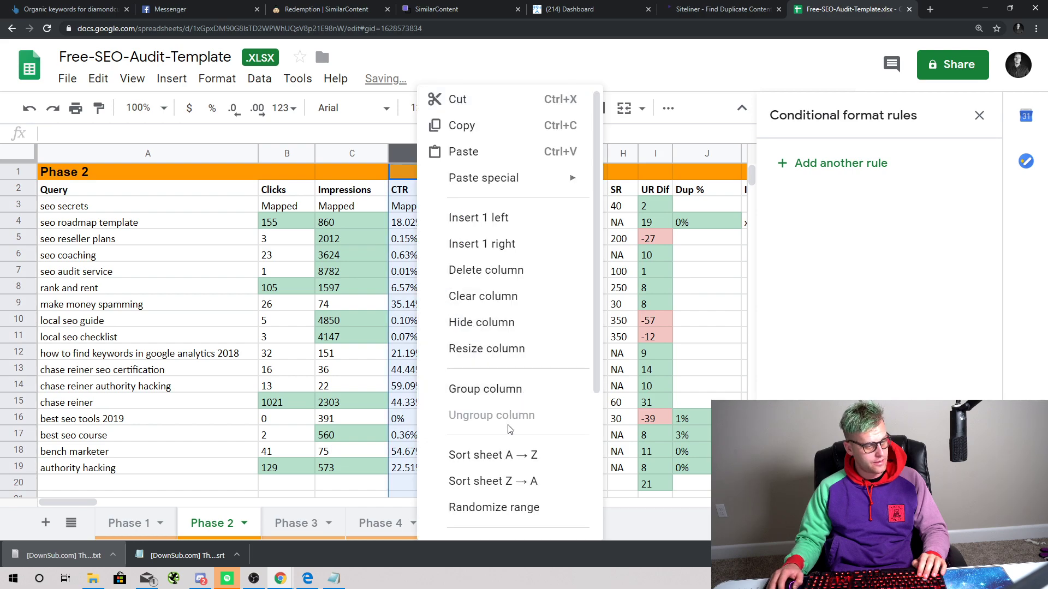
scroll(519, 491, down, 4)
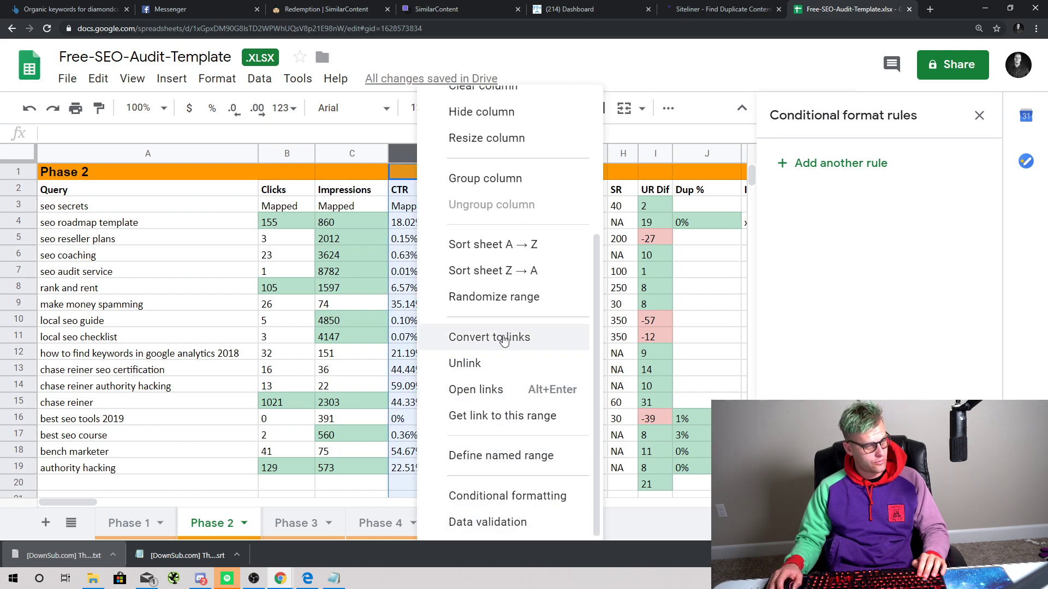
click(511, 494)
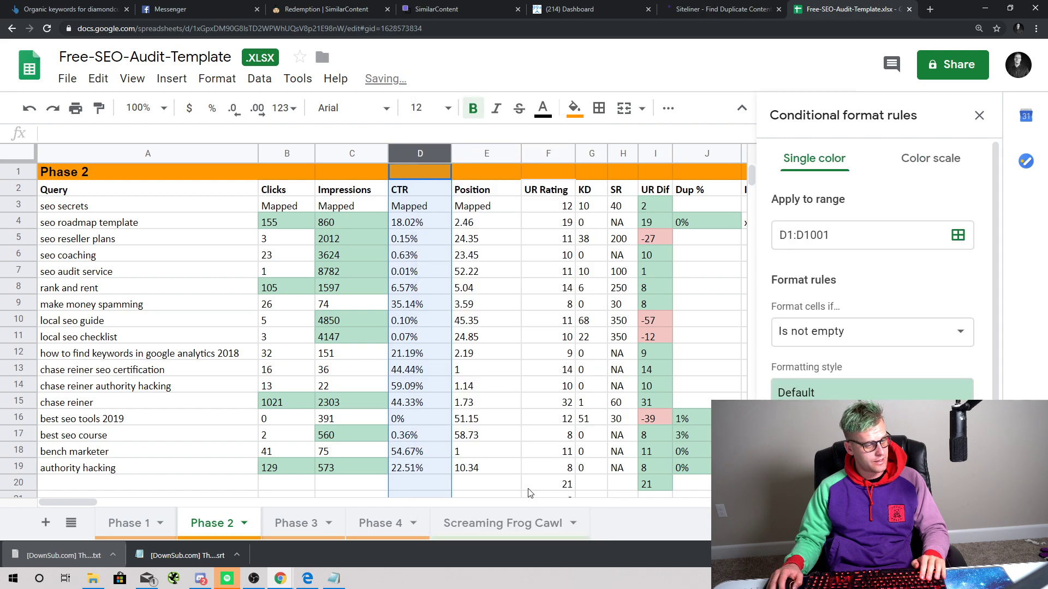
click(846, 335)
scroll(846, 336, down, 3)
scroll(852, 410, down, 1)
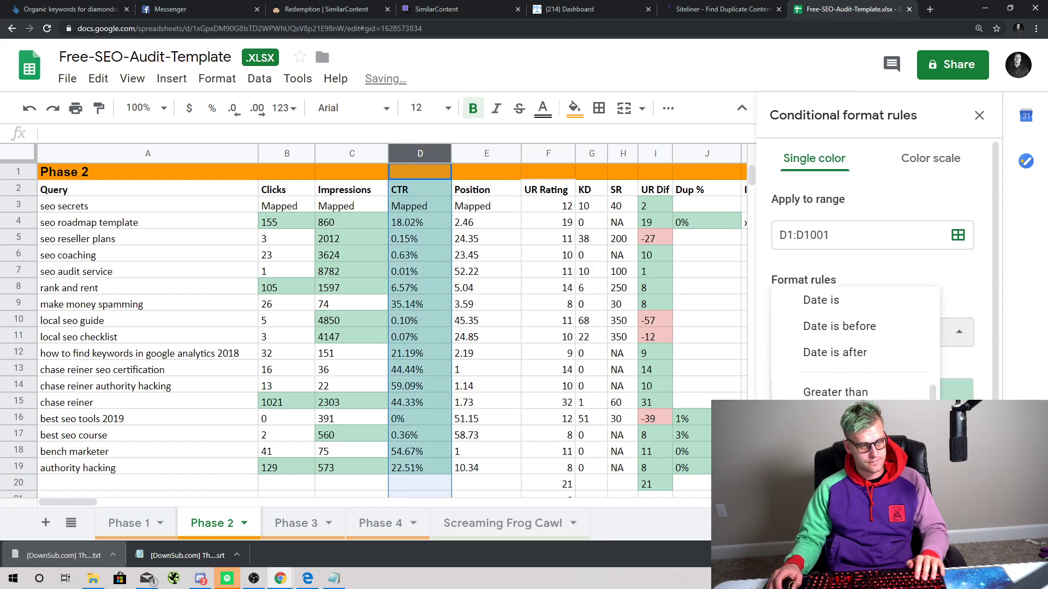
click(854, 419)
click(851, 370)
text(5)
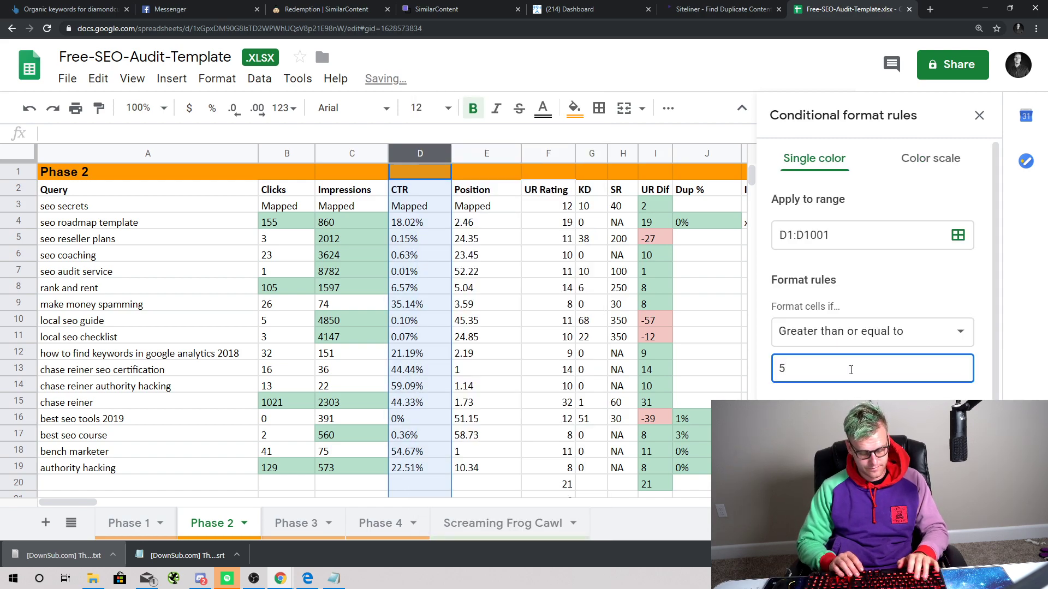
text(%)
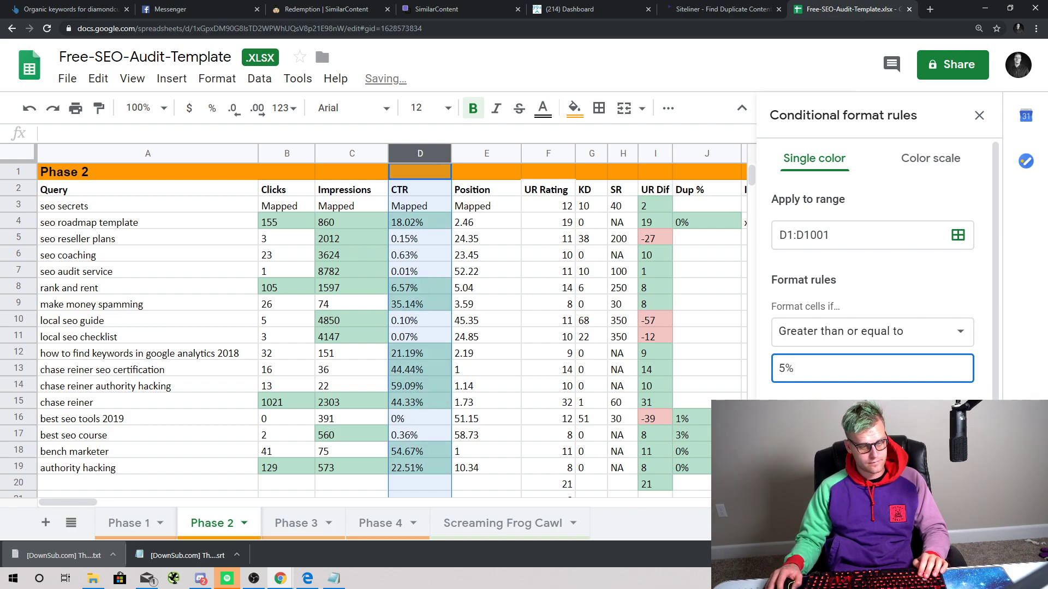
scroll(873, 377, down, 3)
click(947, 441)
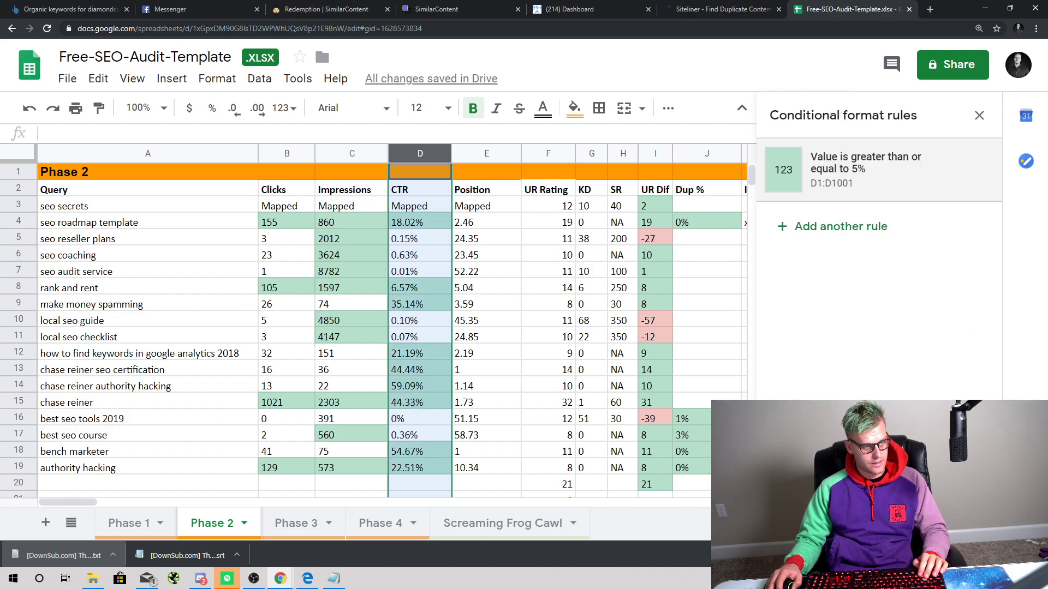
click(487, 152)
Step: Start a conditional formatting rule on column E: greater than or equal to 2
right_click(487, 152)
scroll(592, 416, down, 3)
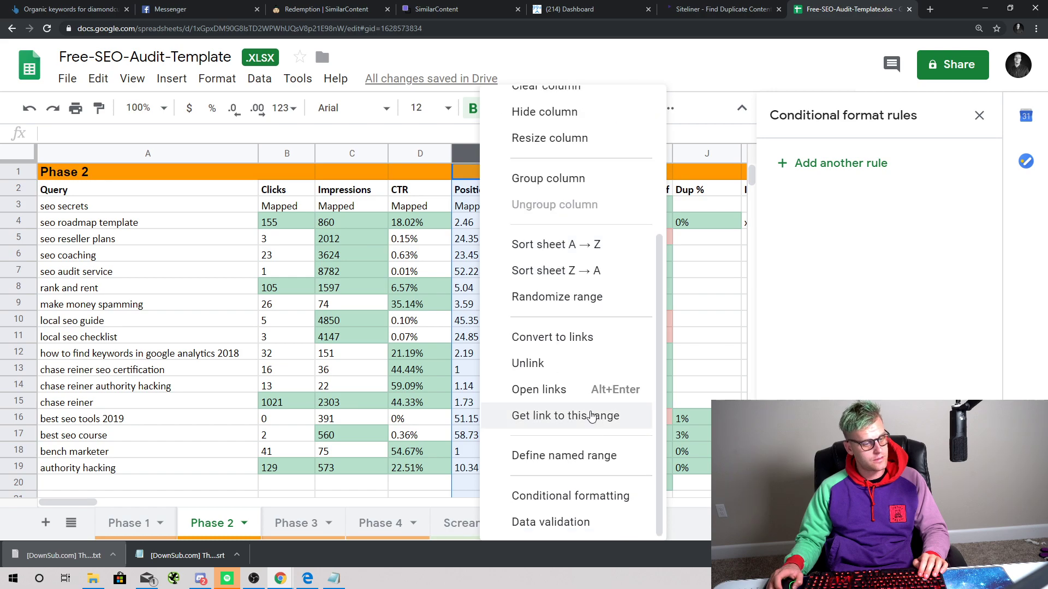
click(612, 496)
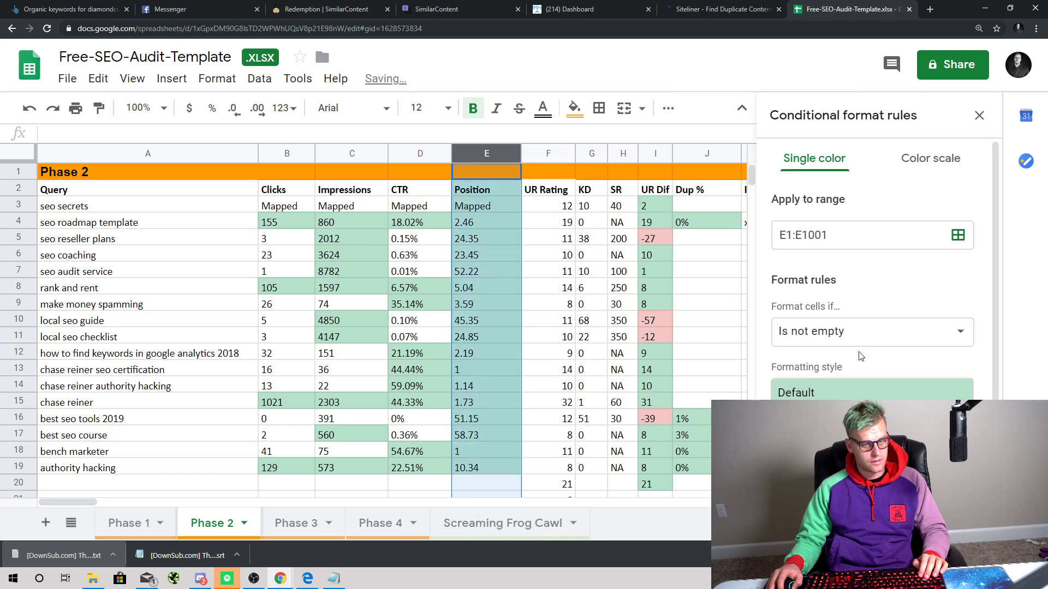
click(856, 334)
click(880, 334)
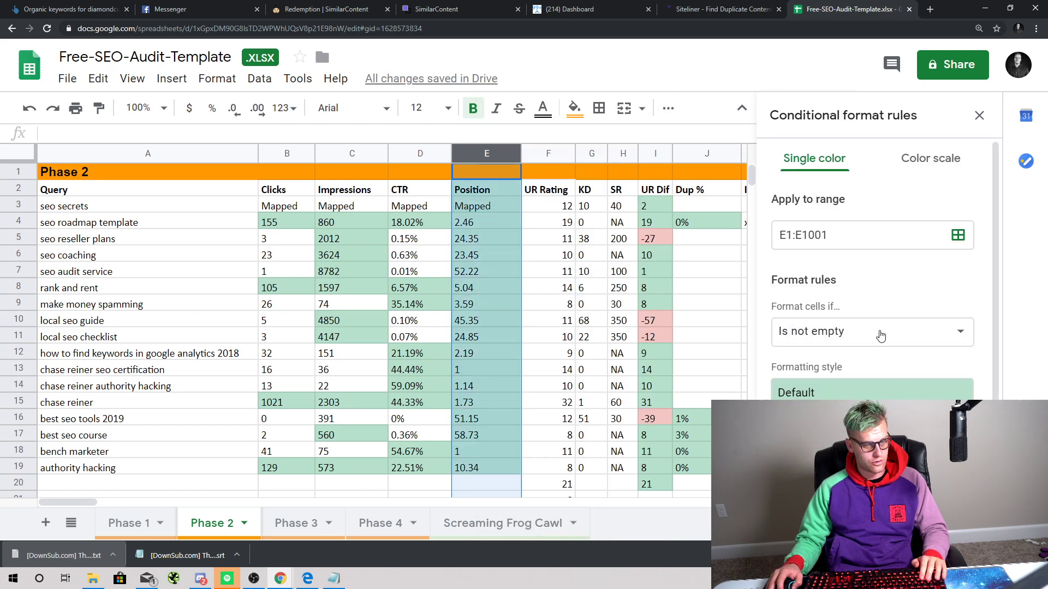
click(881, 334)
scroll(881, 335, down, 3)
click(854, 418)
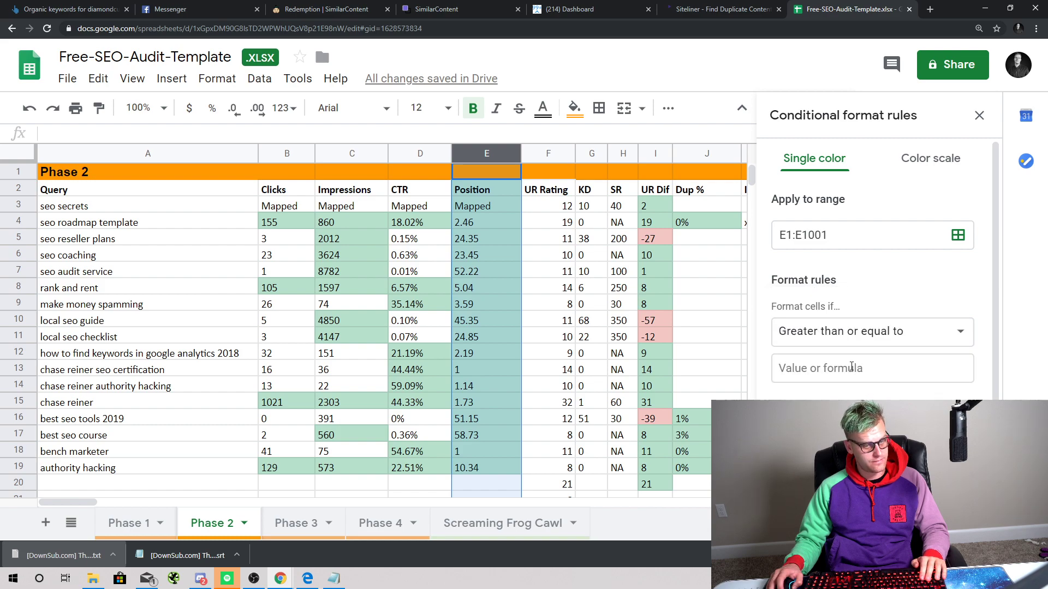
click(854, 368)
text(2)
Step: Make the column E Position rule highlight red and close the rules panel
click(868, 429)
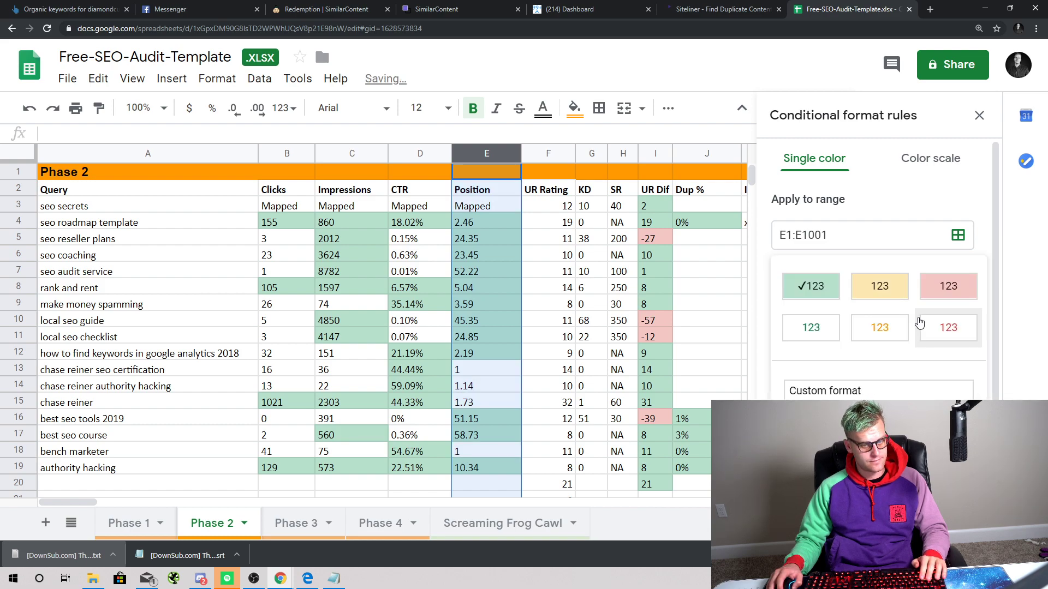
click(947, 286)
scroll(895, 452, down, 1)
click(943, 464)
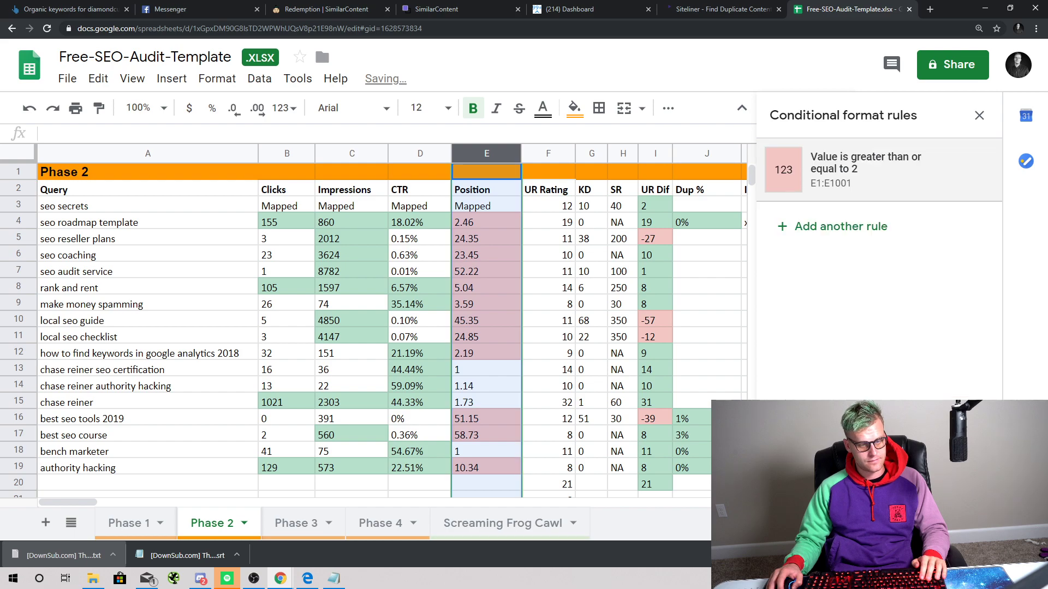
click(976, 117)
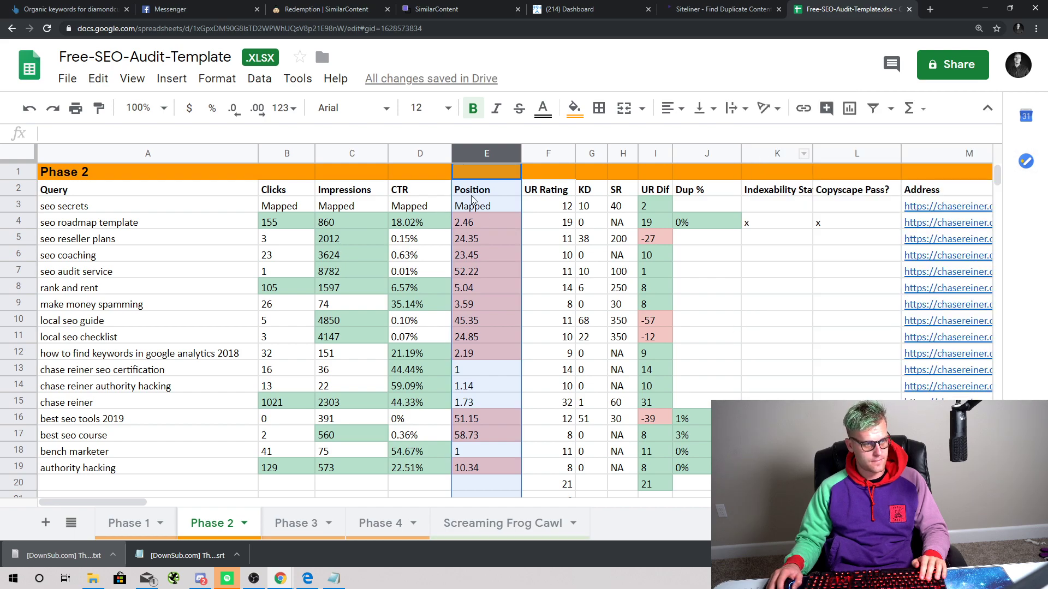
Step: Add a column F rule shading UR Rating values greater than or equal to 10
right_click(546, 154)
scroll(658, 463, down, 4)
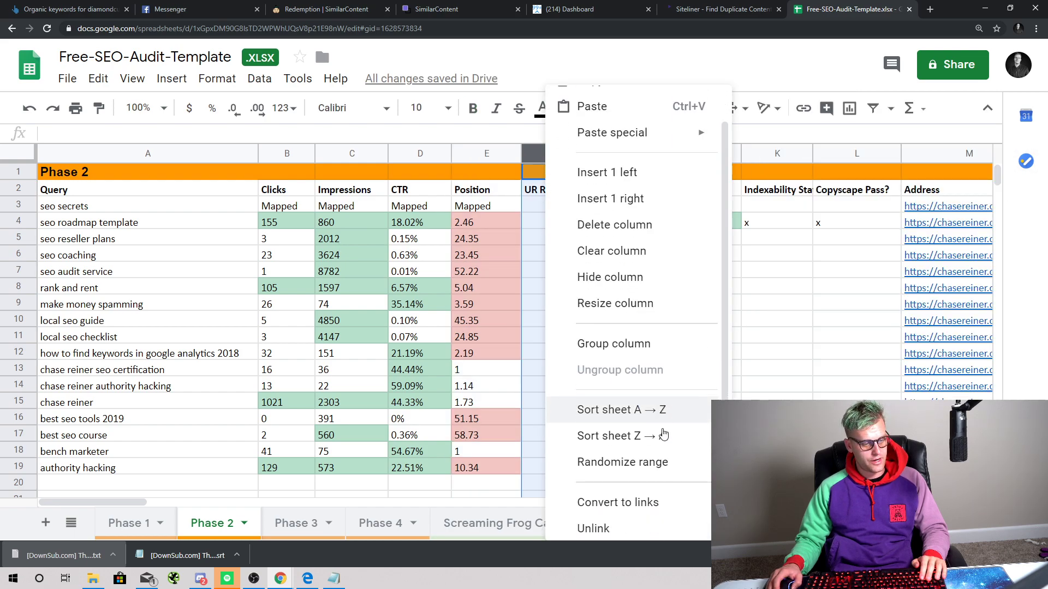
click(646, 496)
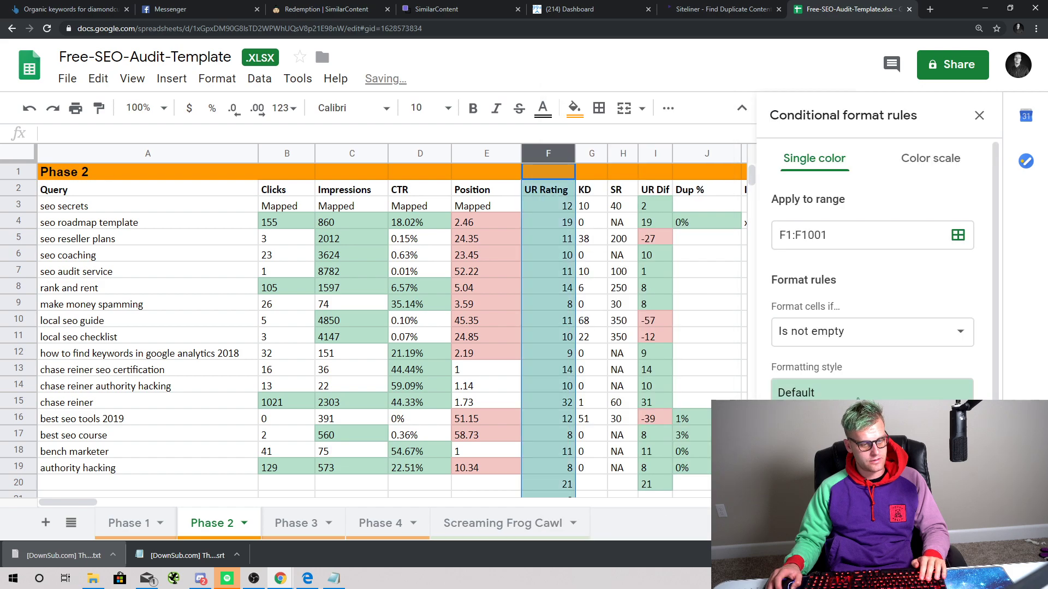
click(848, 342)
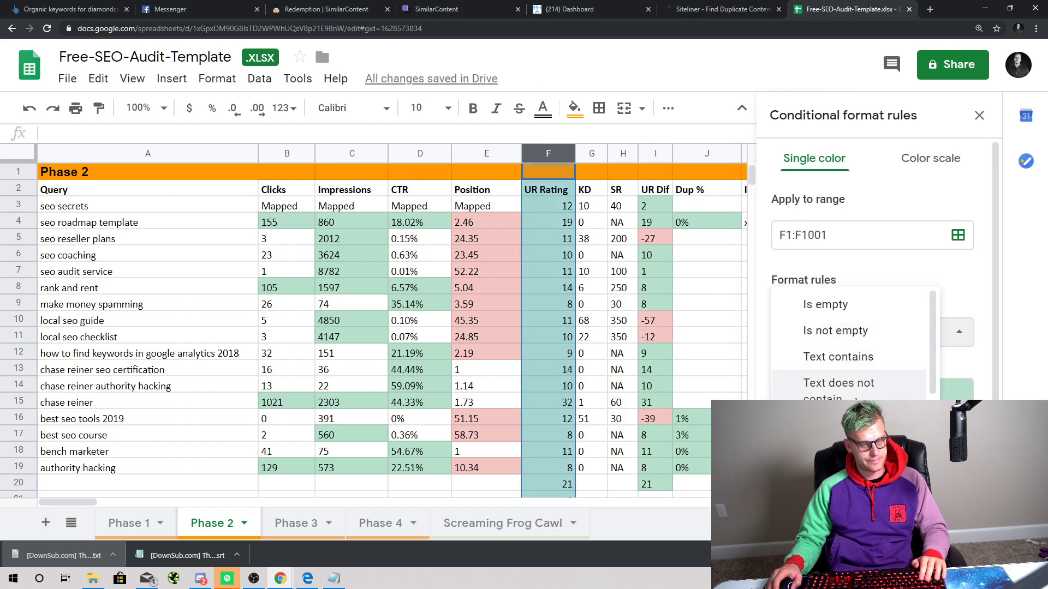
scroll(848, 343, down, 5)
click(852, 419)
click(858, 370)
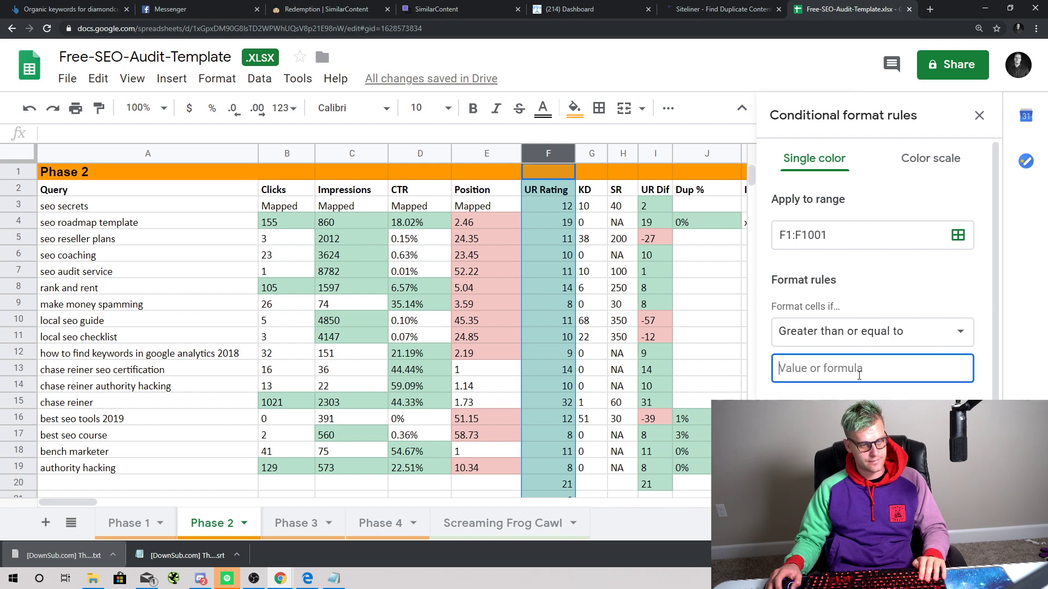
text(109)
key(BackSpace)
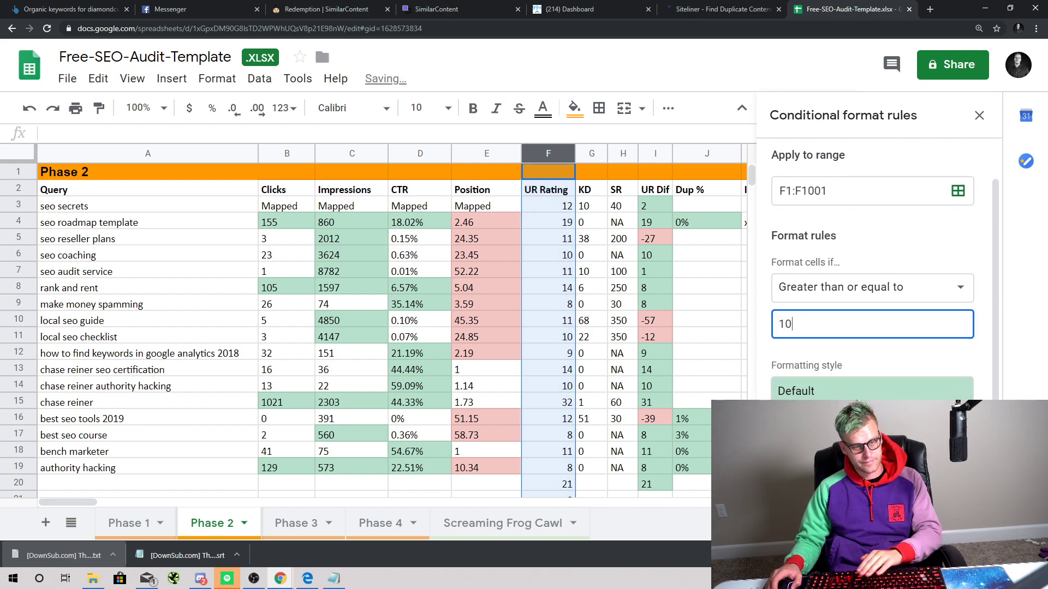
key(Return)
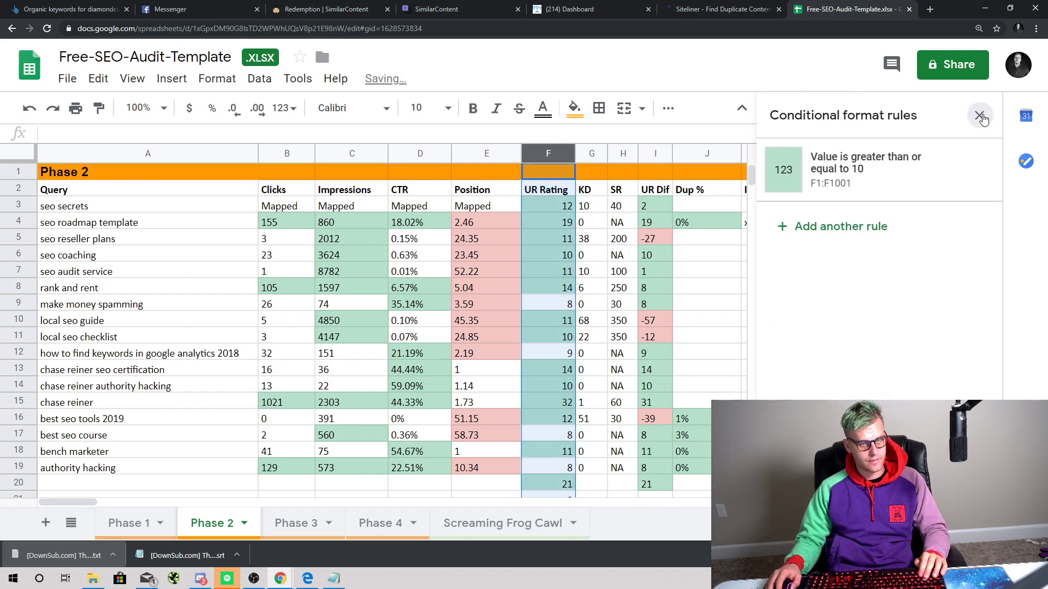
click(979, 115)
Step: Select the SEO roadmap template row and the 22.67 goal value in cell S4
click(707, 255)
scroll(787, 335, down, 1)
scroll(787, 336, up, 1)
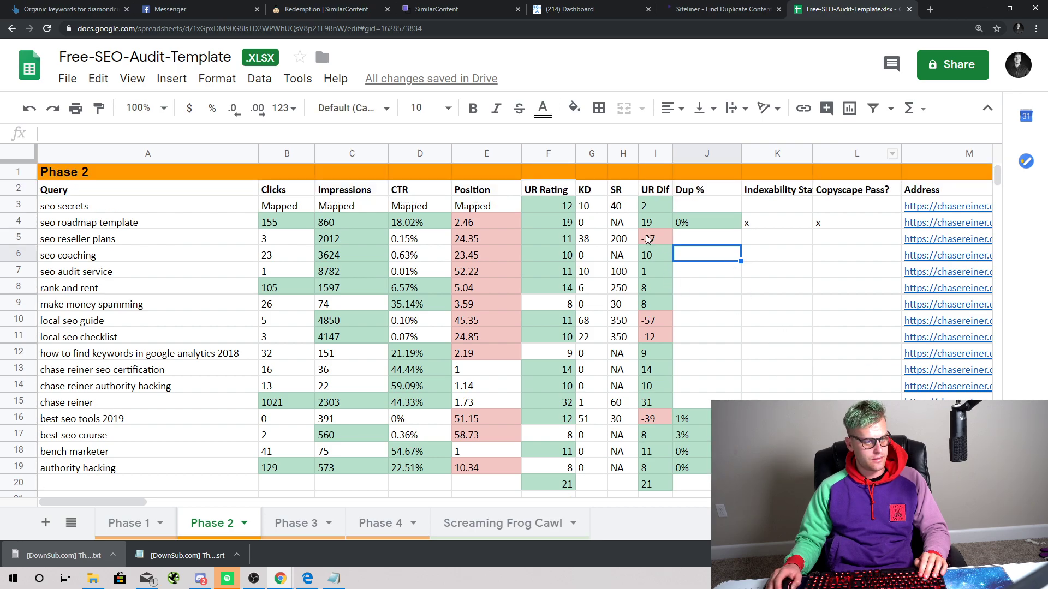
click(18, 221)
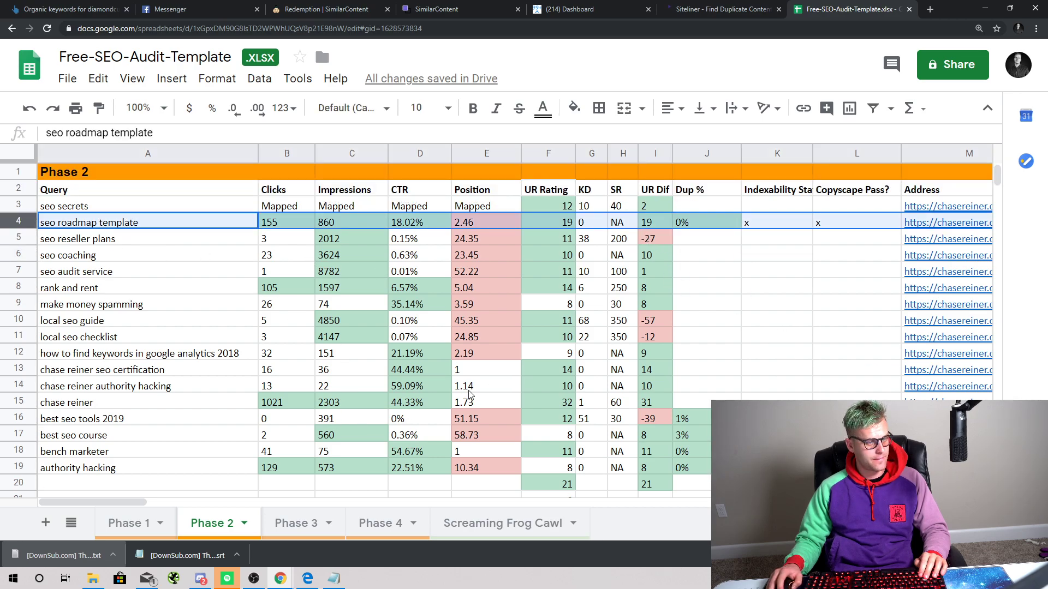
drag(136, 502, 256, 498)
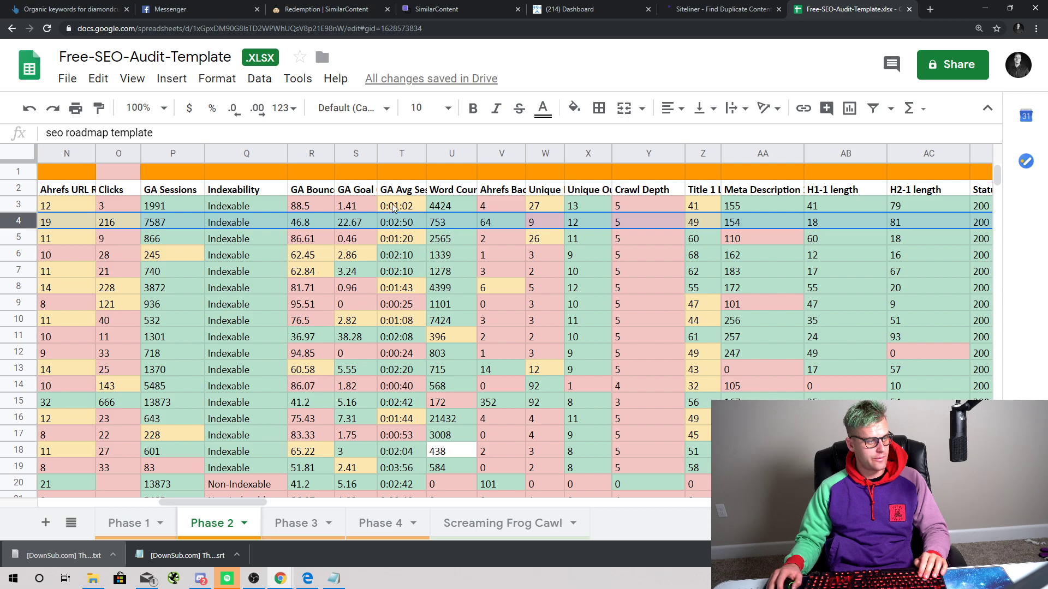
click(371, 225)
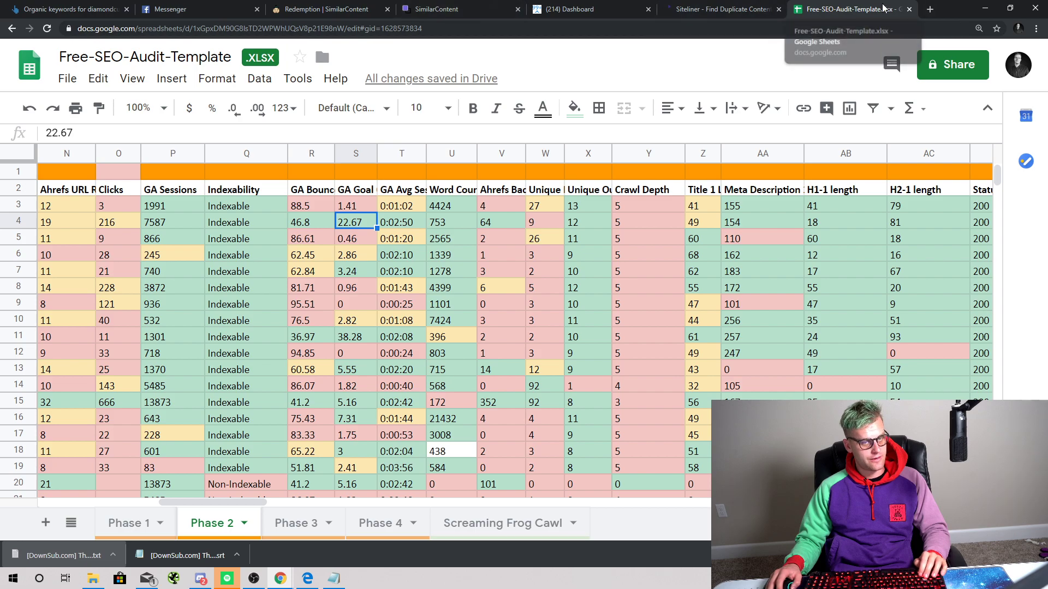
Step: Search Google for 'analytics' in a new tab and open Google Analytics
click(931, 14)
text(ana)
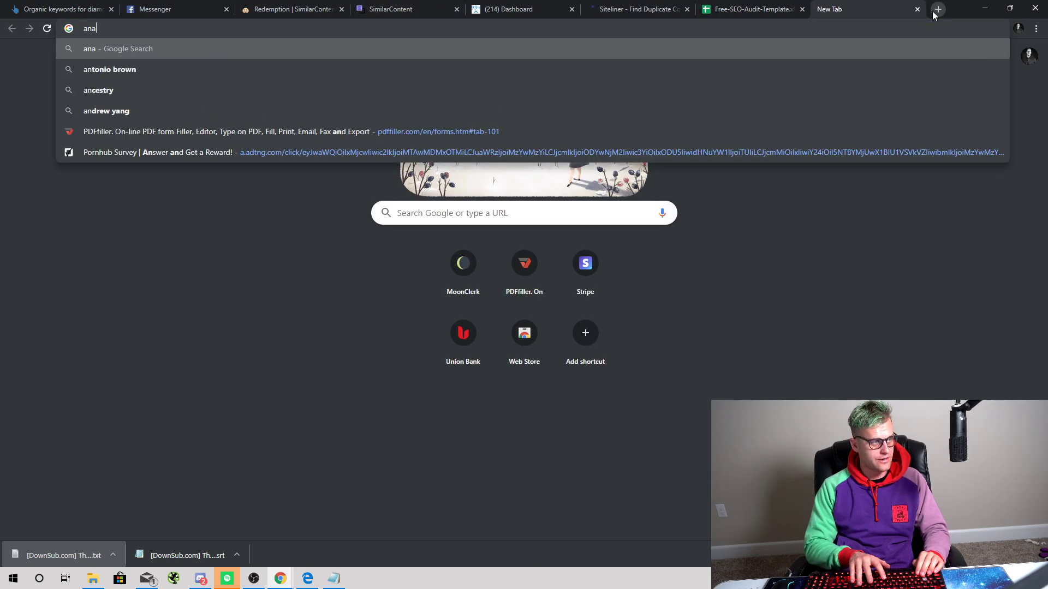
text(lytics)
key(Return)
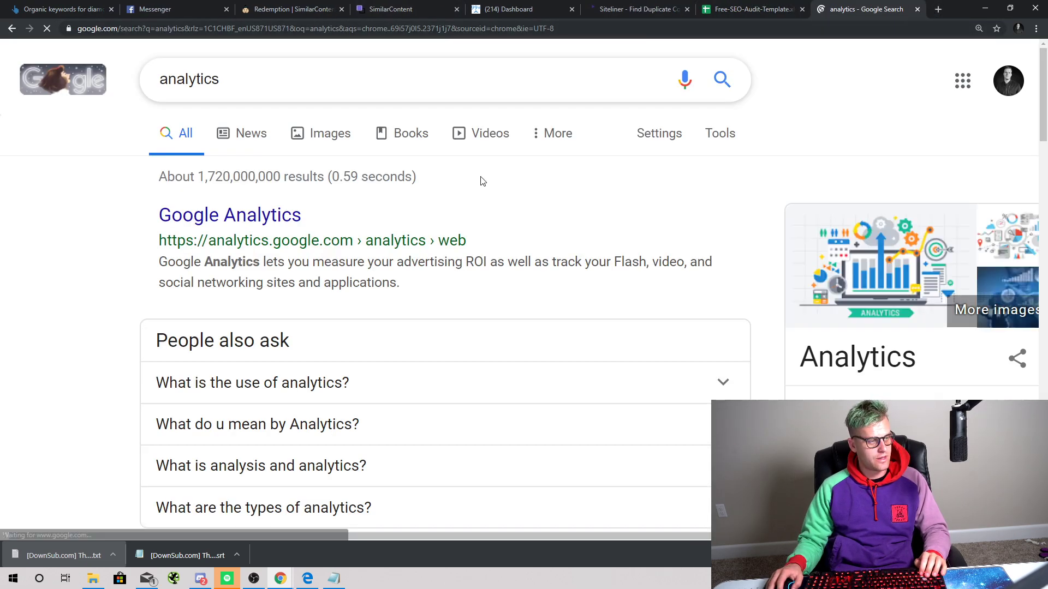
click(288, 232)
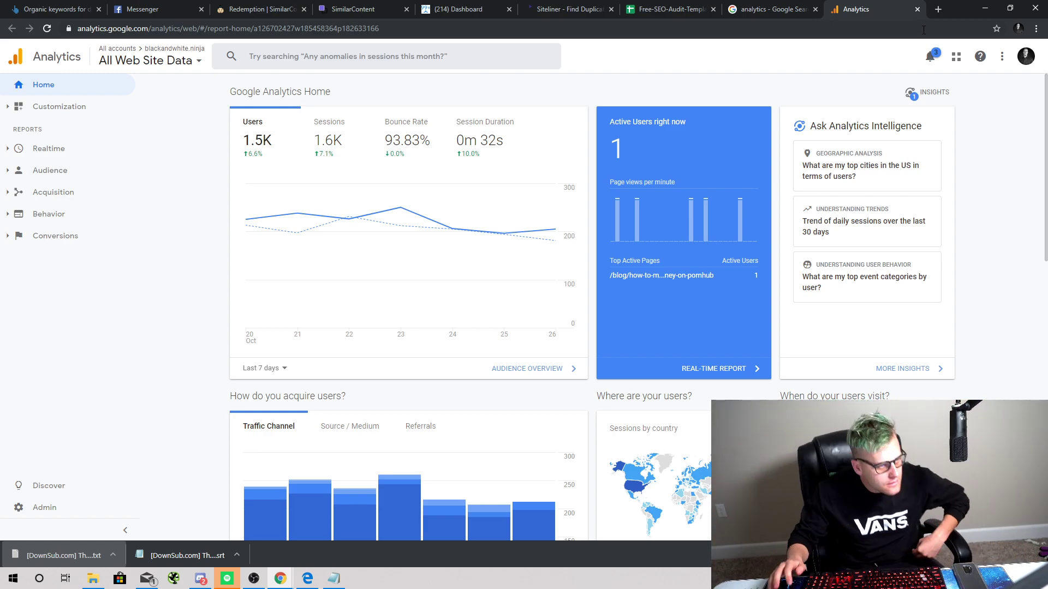
Step: Open the Acquisition > All Traffic > Source/Medium report
mouse_move(368, 199)
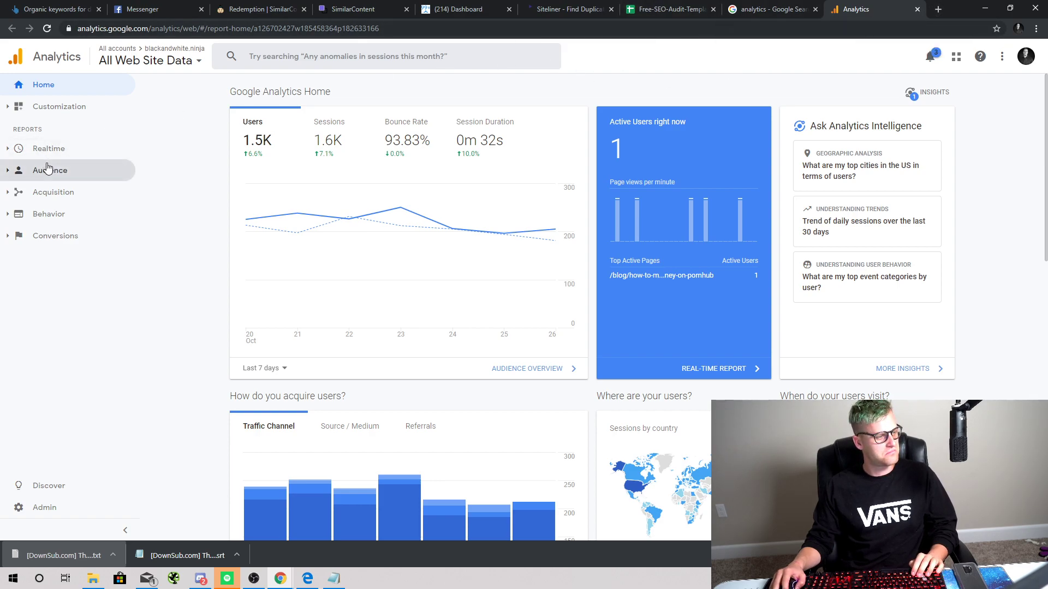
click(55, 192)
click(109, 231)
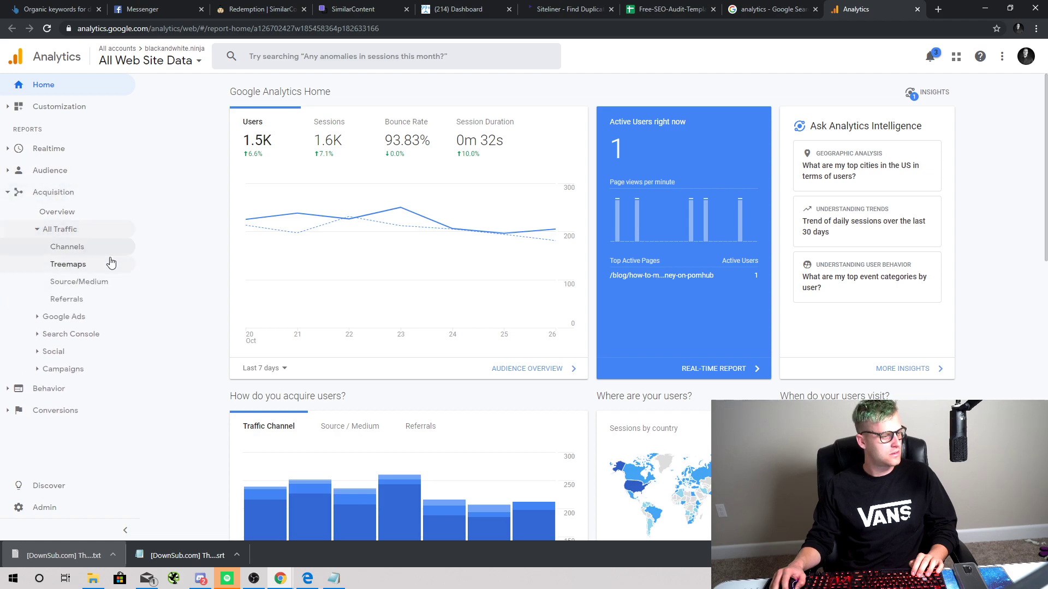
click(105, 280)
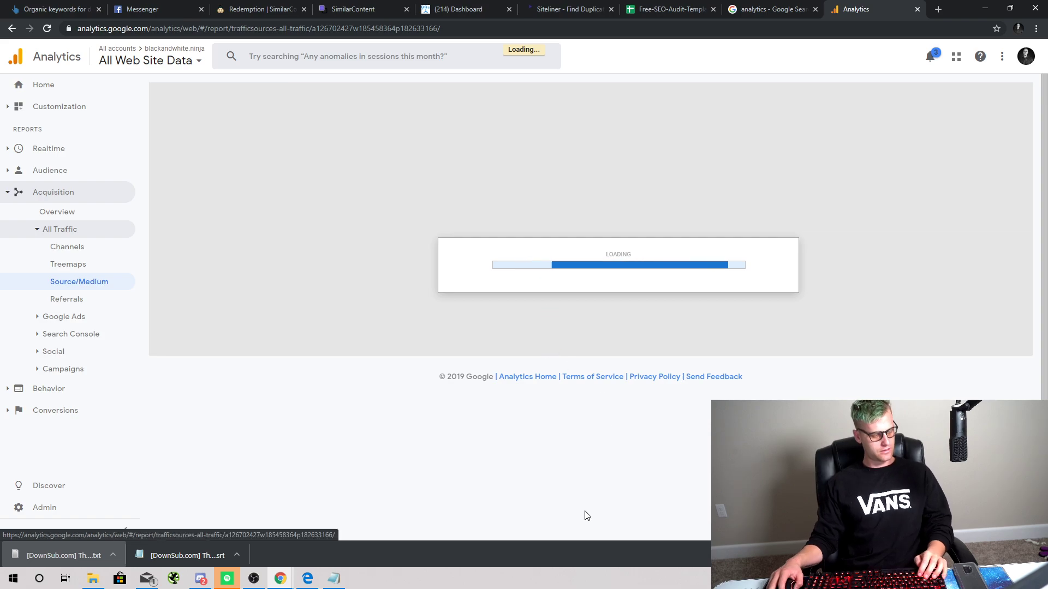
scroll(440, 454, down, 2)
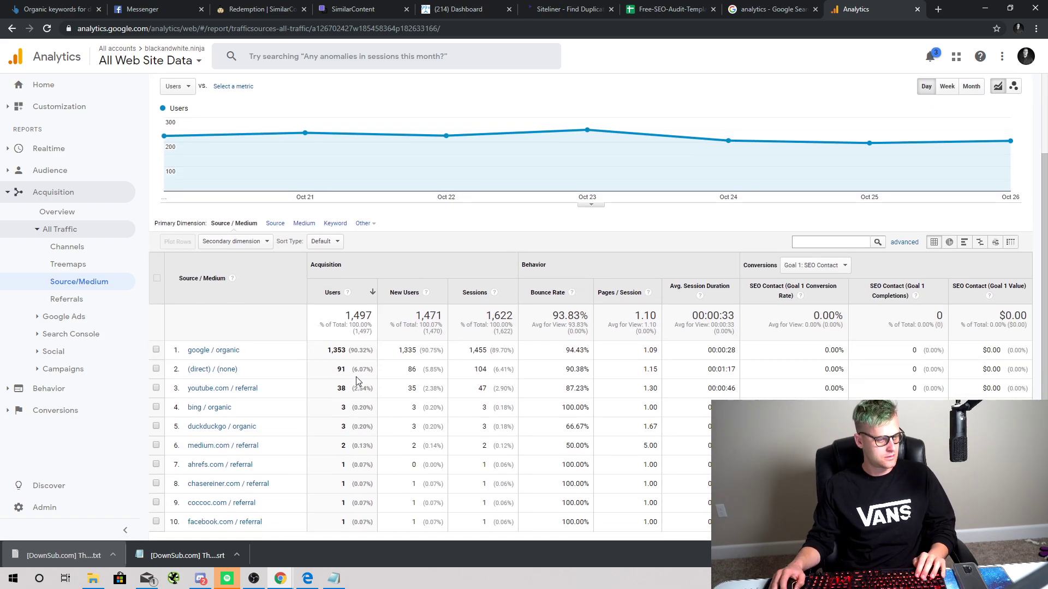
scroll(374, 299, up, 2)
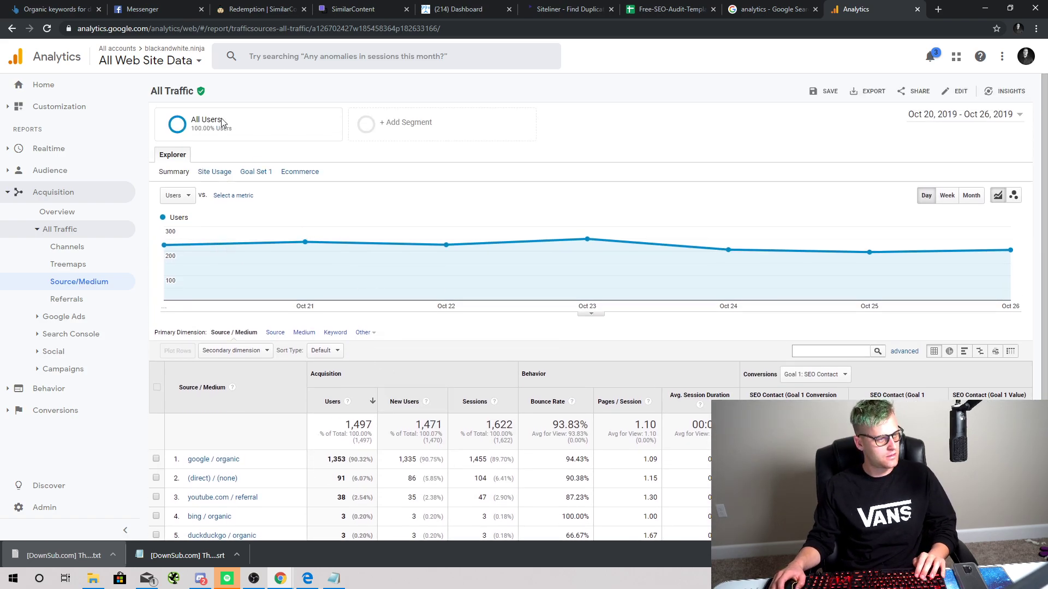
scroll(611, 222, down, 1)
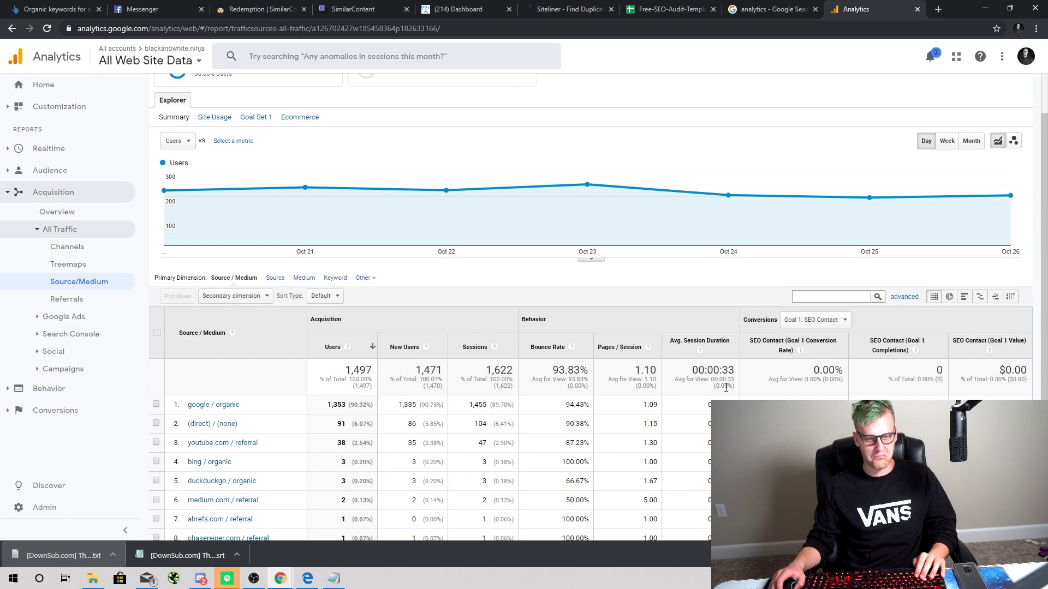
Step: Show conversions for Goal 2: Facebook Group Contact, then return to the search results tab
click(815, 320)
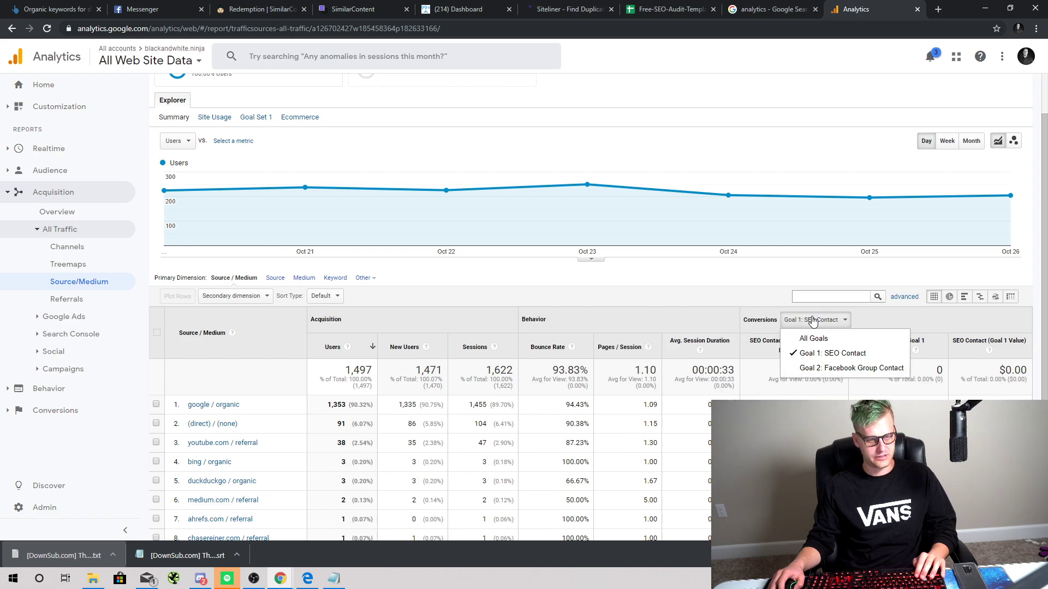
click(828, 368)
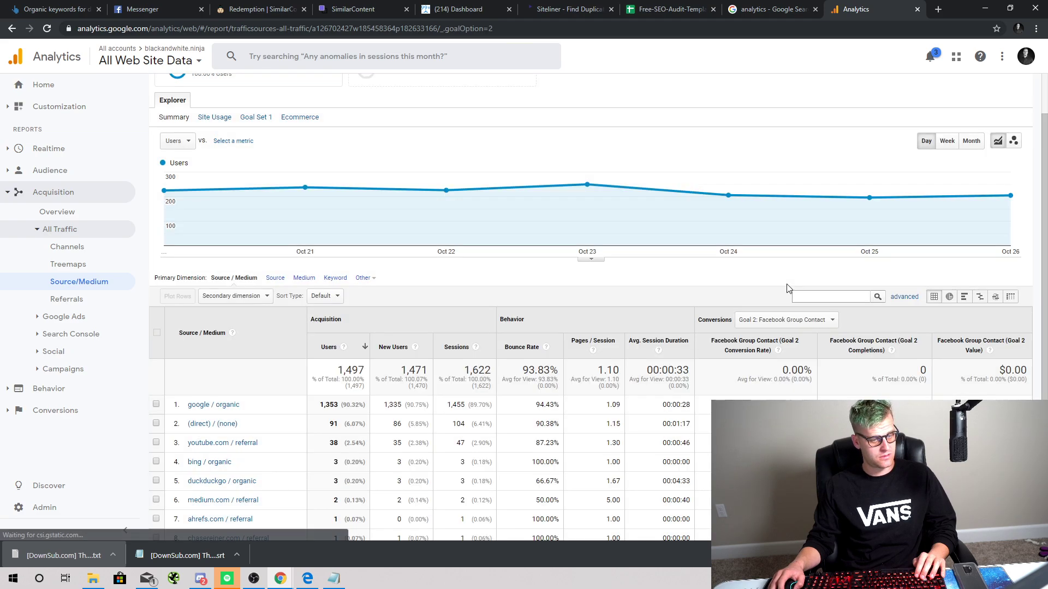
scroll(786, 289, up, 2)
click(769, 8)
Step: Search for 'search console' and enter Google Search Console from its landing page
click(485, 28)
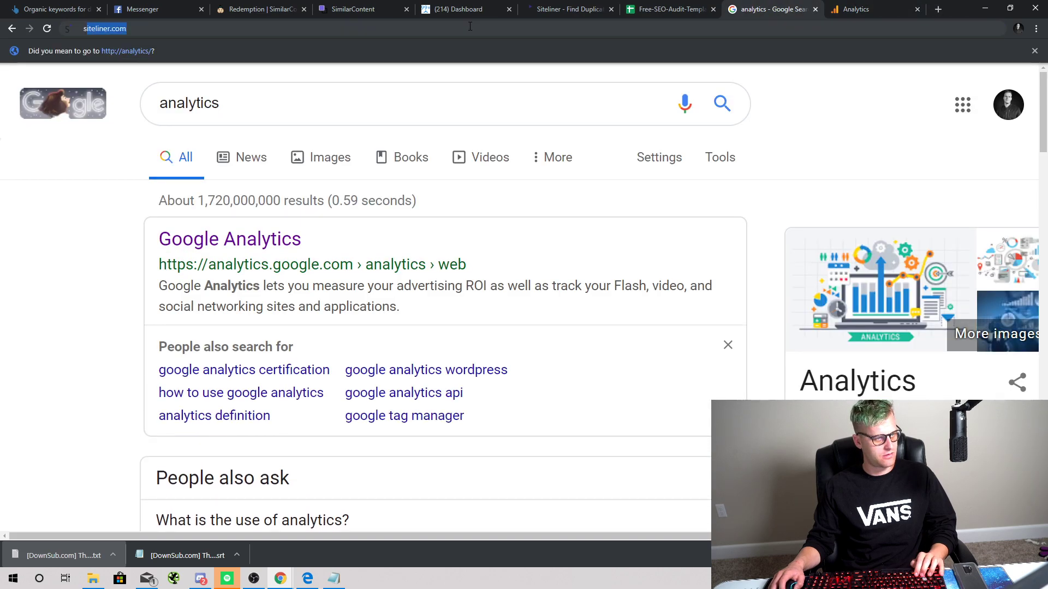
text(search conso)
key(Return)
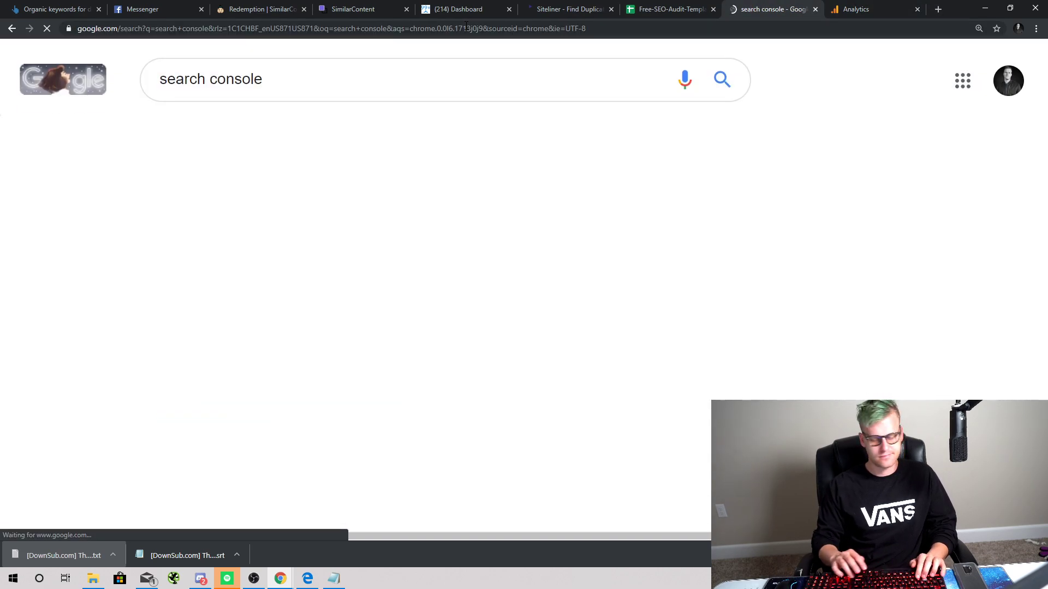
click(322, 212)
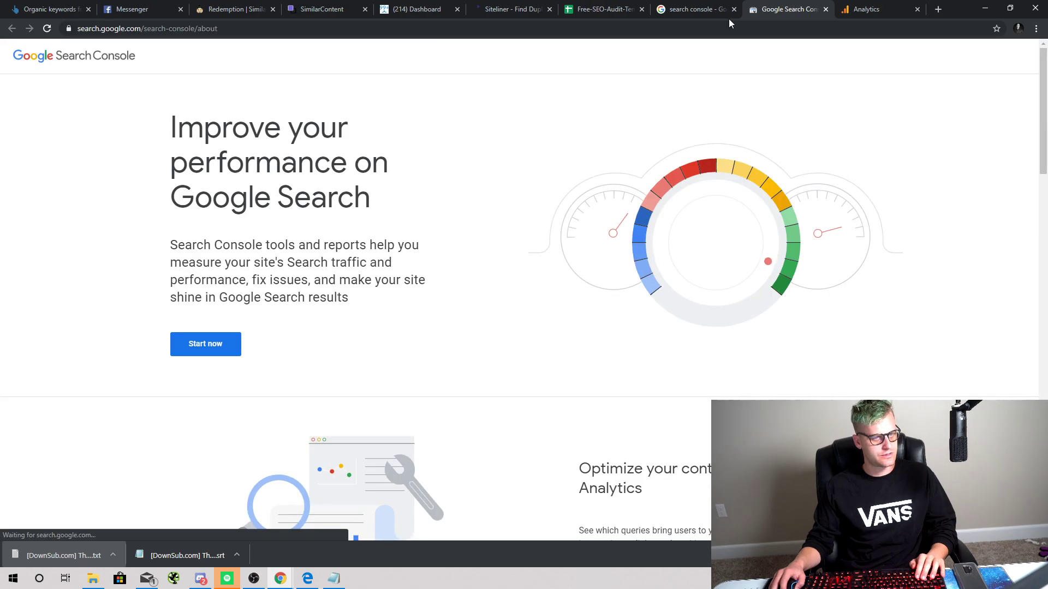
click(736, 9)
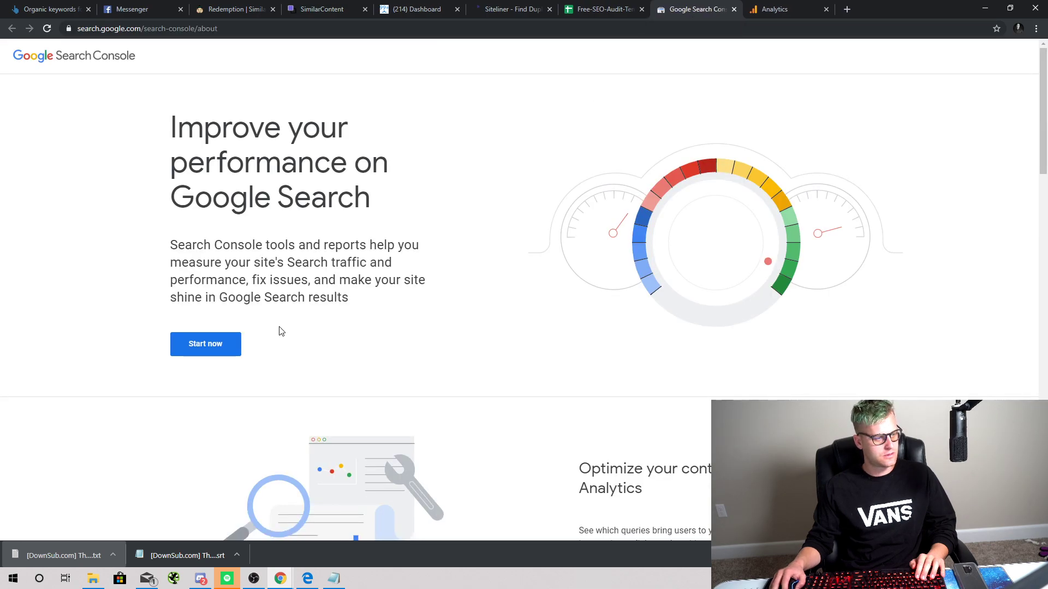
click(210, 352)
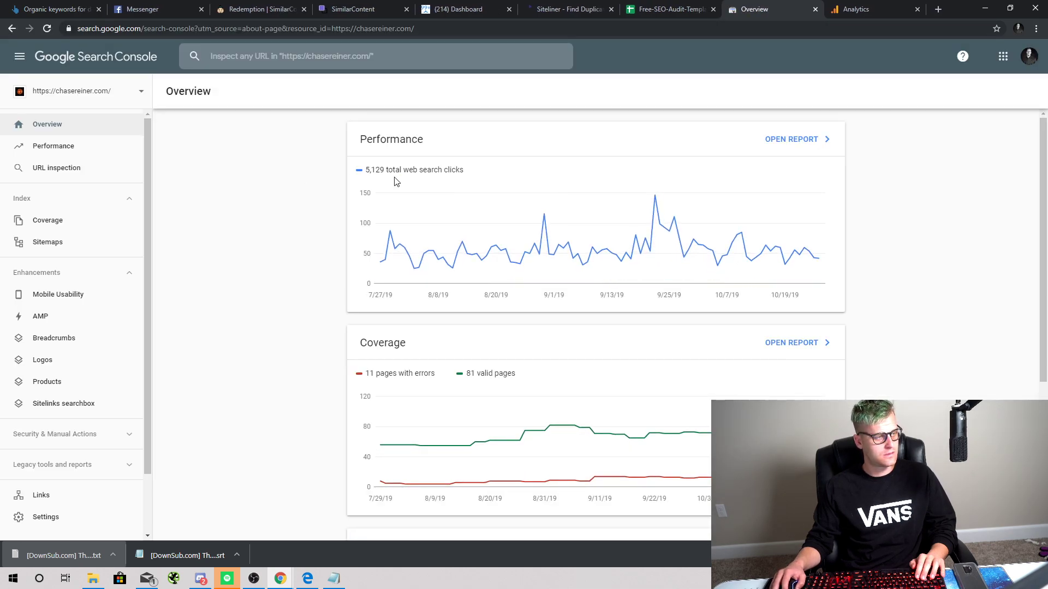
Step: Switch to the blackandwhite.ninja property and open its full Performance report
click(131, 97)
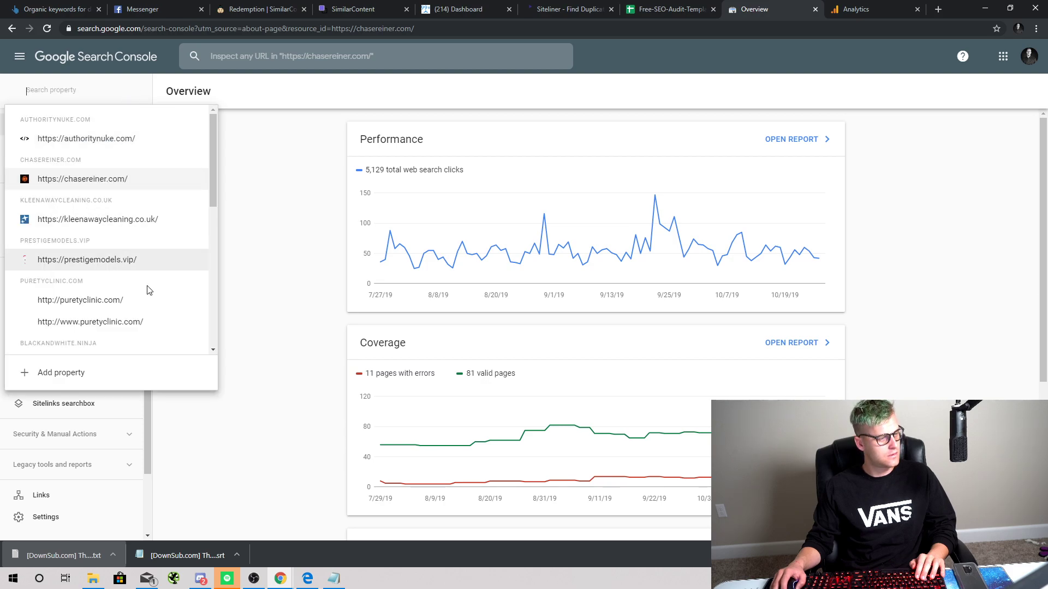
scroll(142, 279, down, 1)
scroll(136, 271, down, 3)
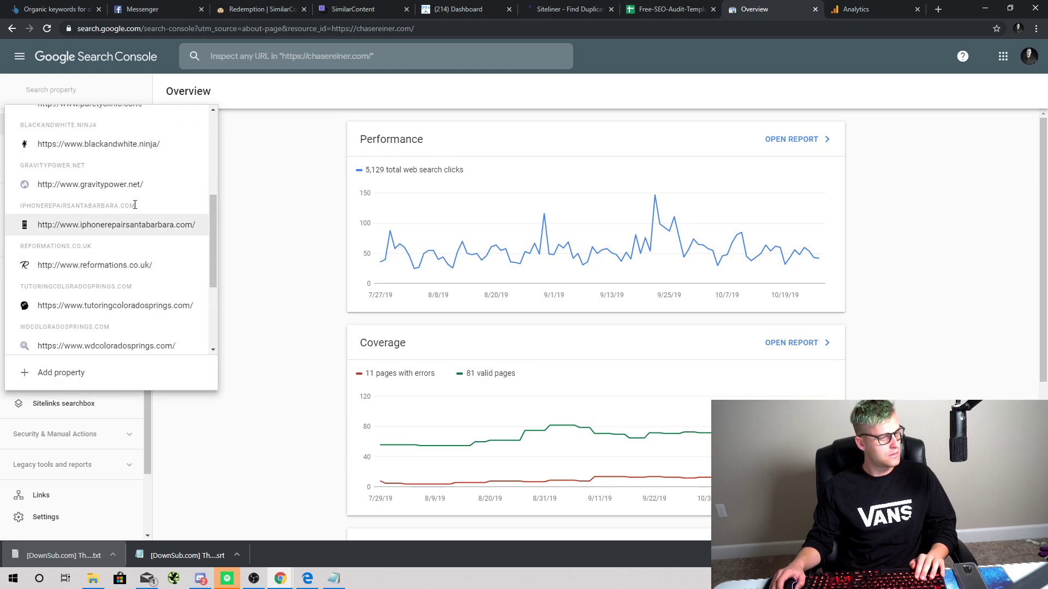
click(140, 143)
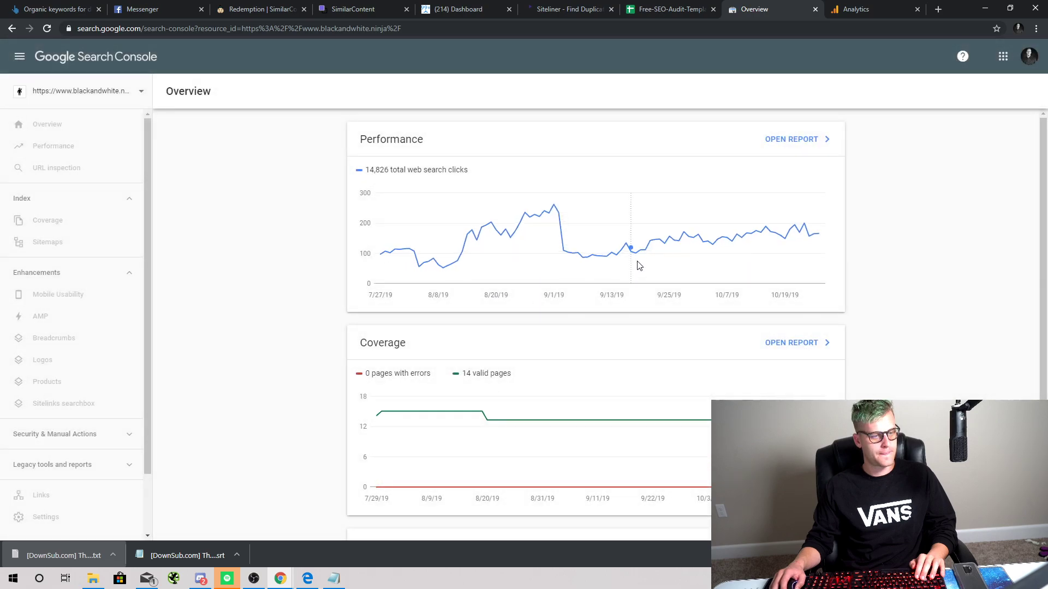
mouse_move(818, 219)
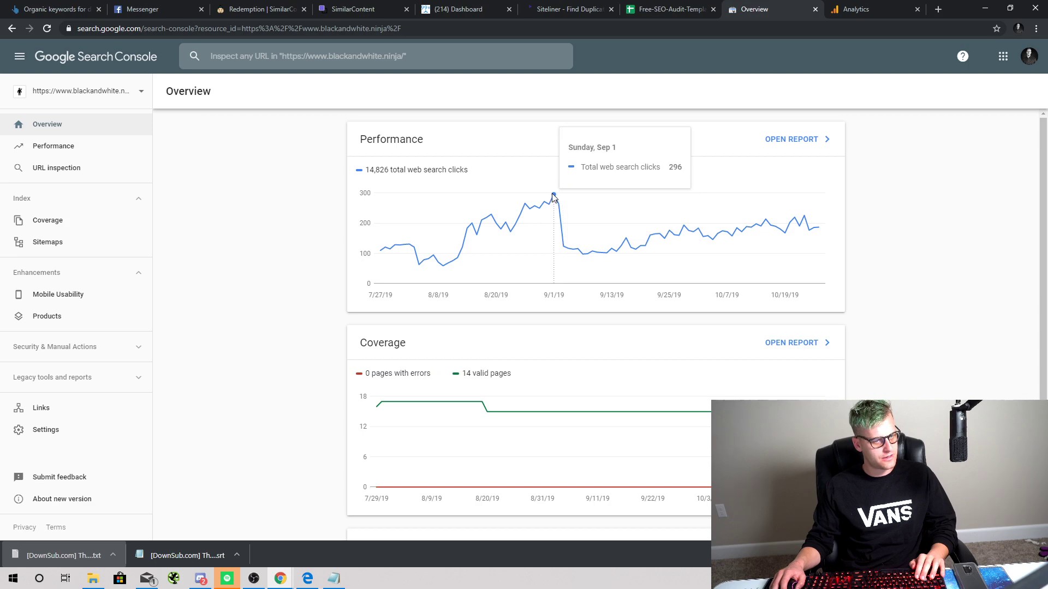
click(808, 150)
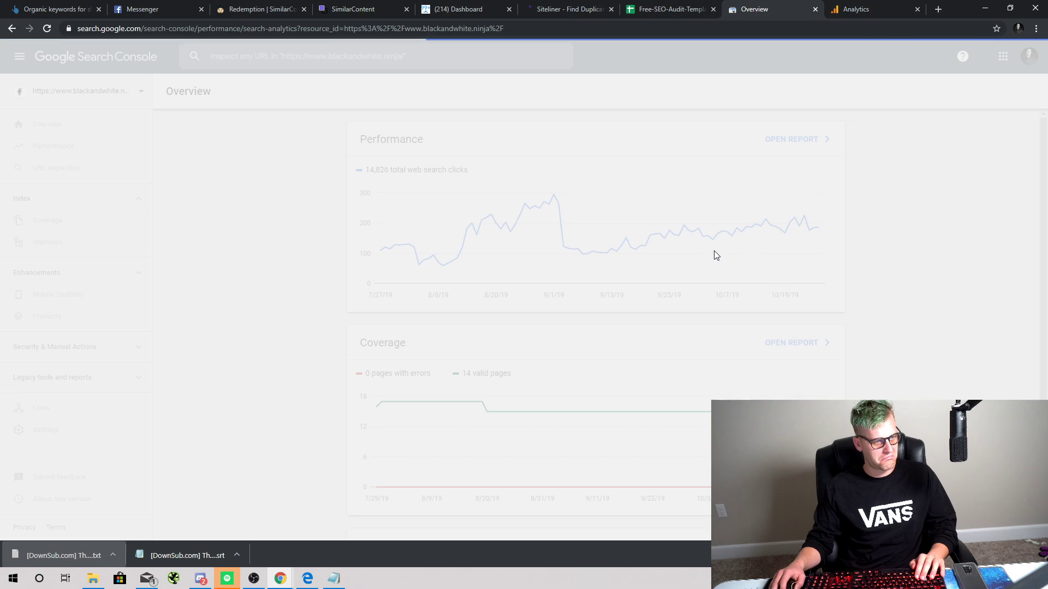
Step: Add Average CTR and Average position to the chart and list performance by page
click(607, 203)
click(692, 210)
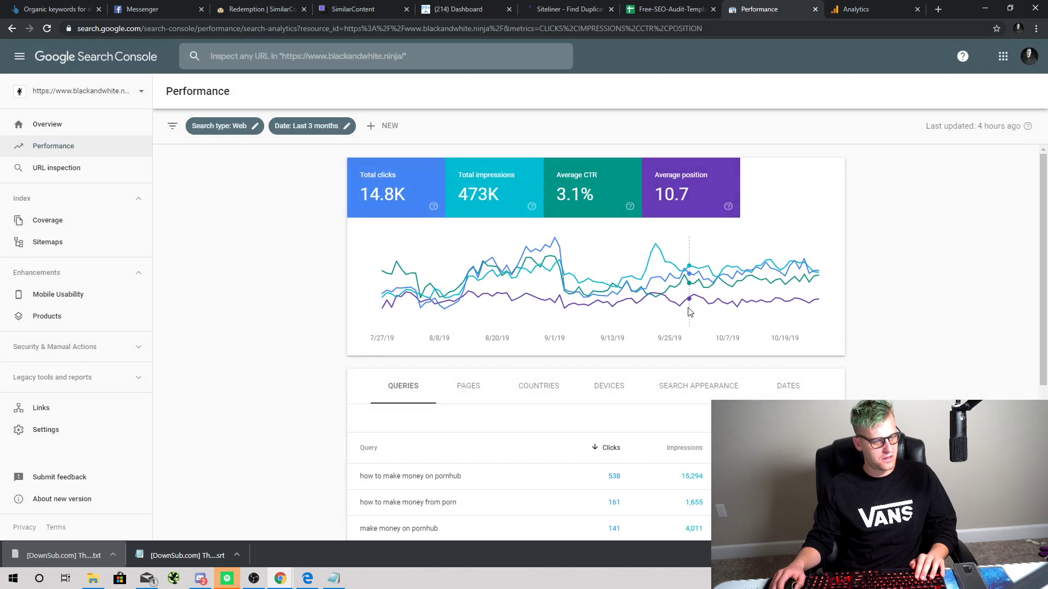
scroll(682, 316, down, 3)
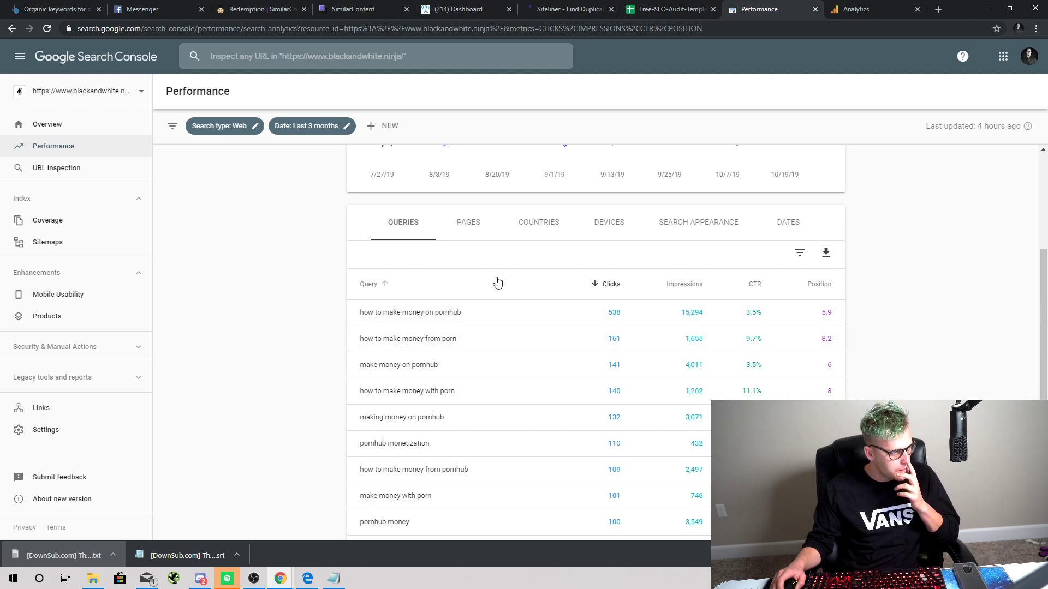
click(455, 236)
scroll(633, 339, down, 2)
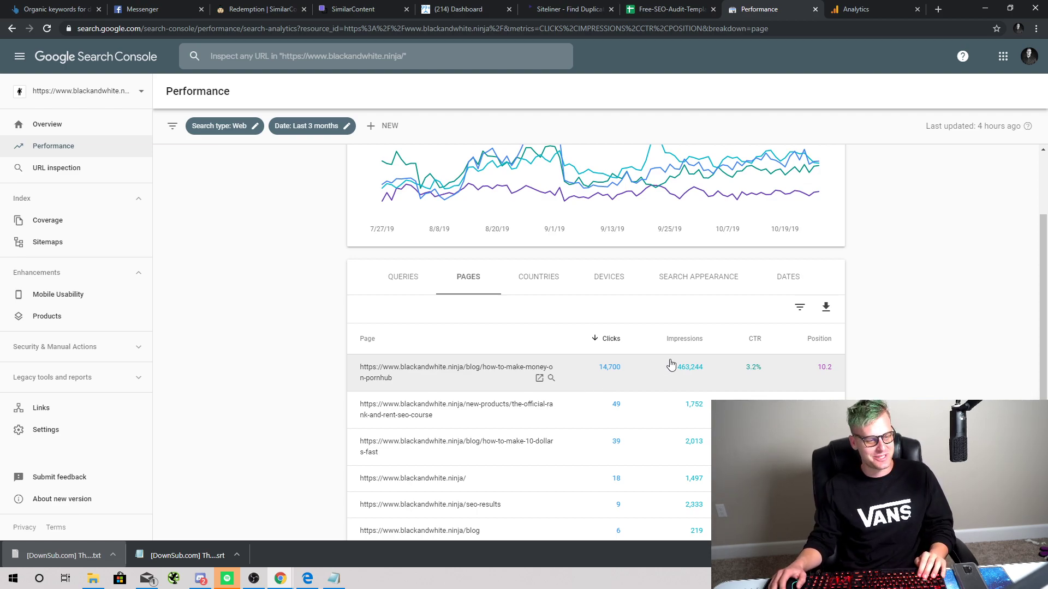
scroll(546, 230, up, 2)
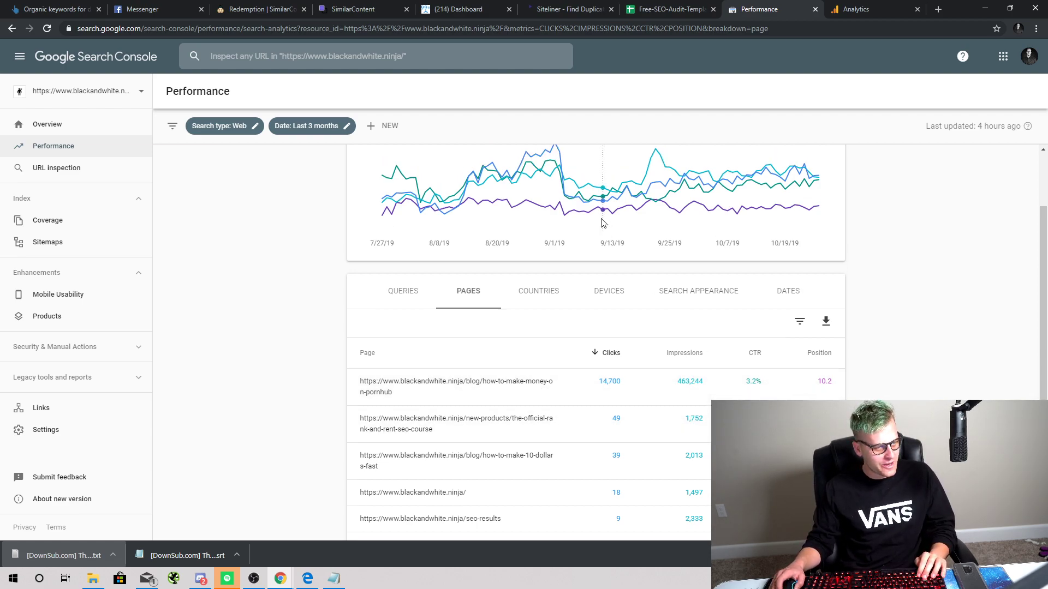
Step: Show the last 12 months, charting only clicks and impressions
click(330, 126)
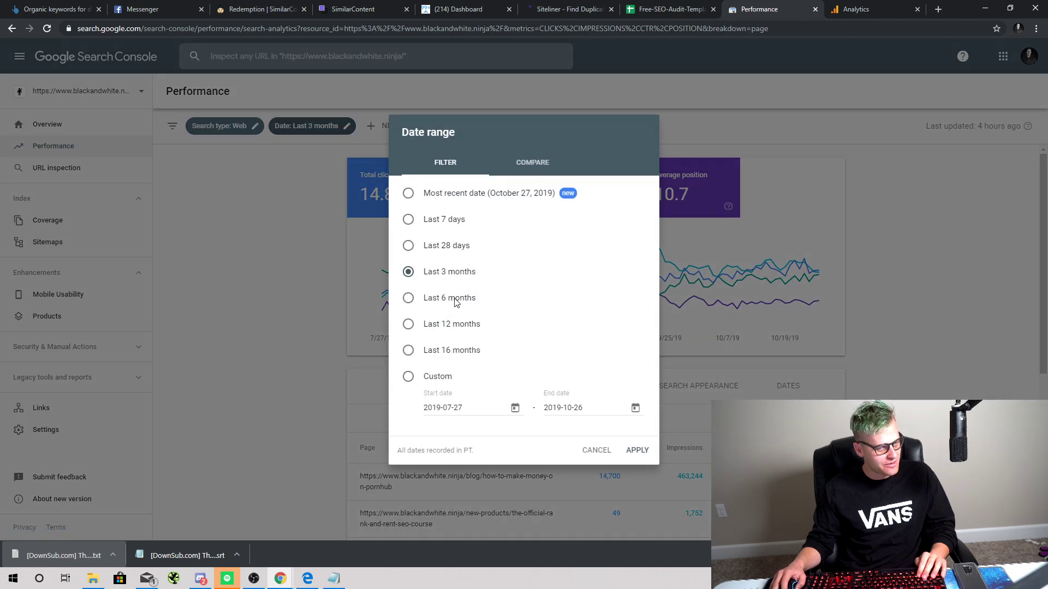
click(646, 455)
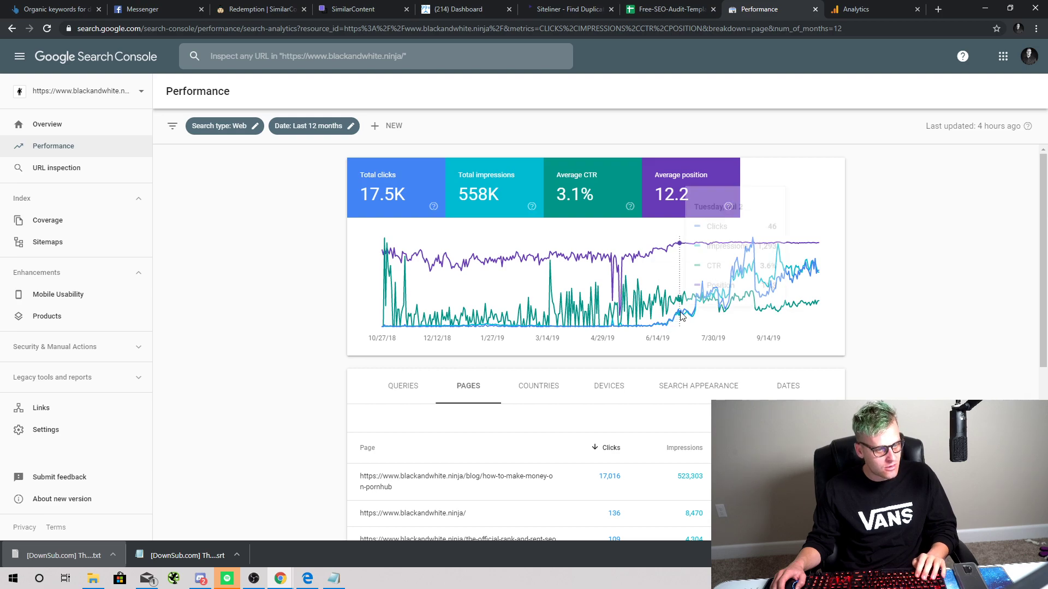
click(480, 194)
click(599, 205)
click(689, 194)
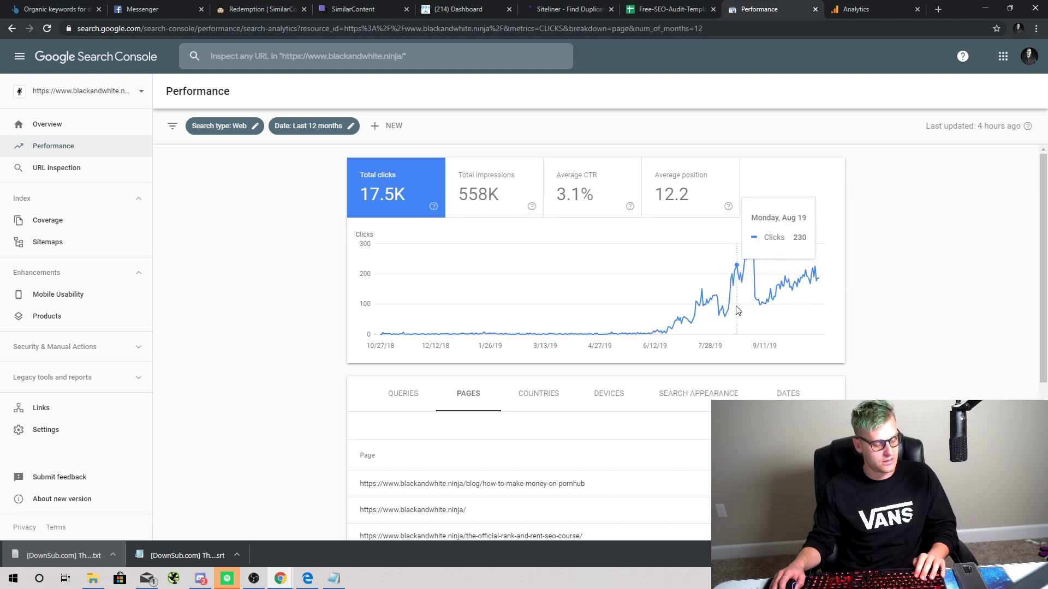
scroll(594, 315, down, 3)
scroll(604, 326, up, 3)
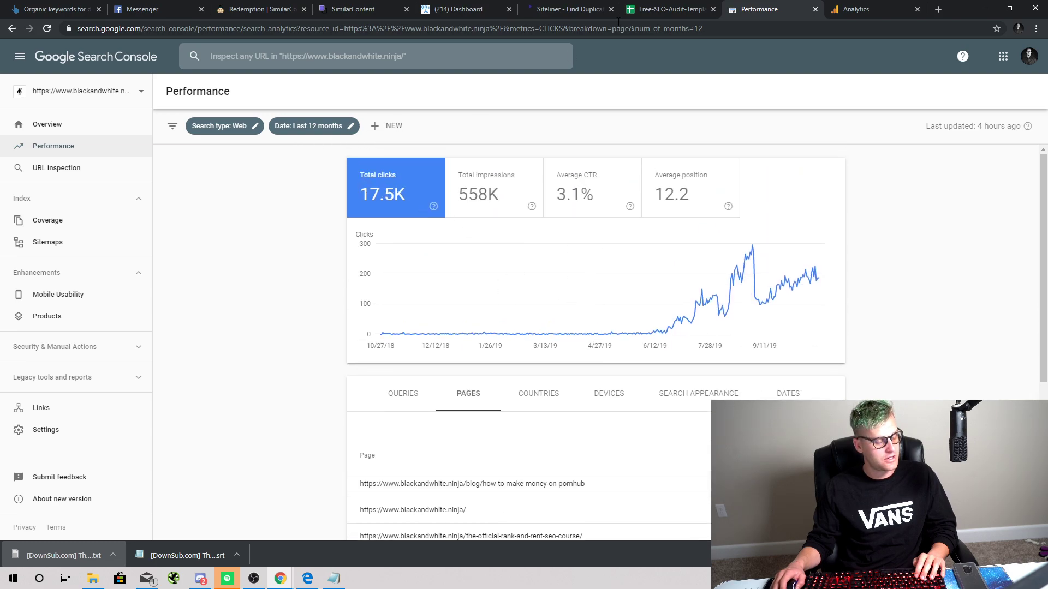
click(494, 188)
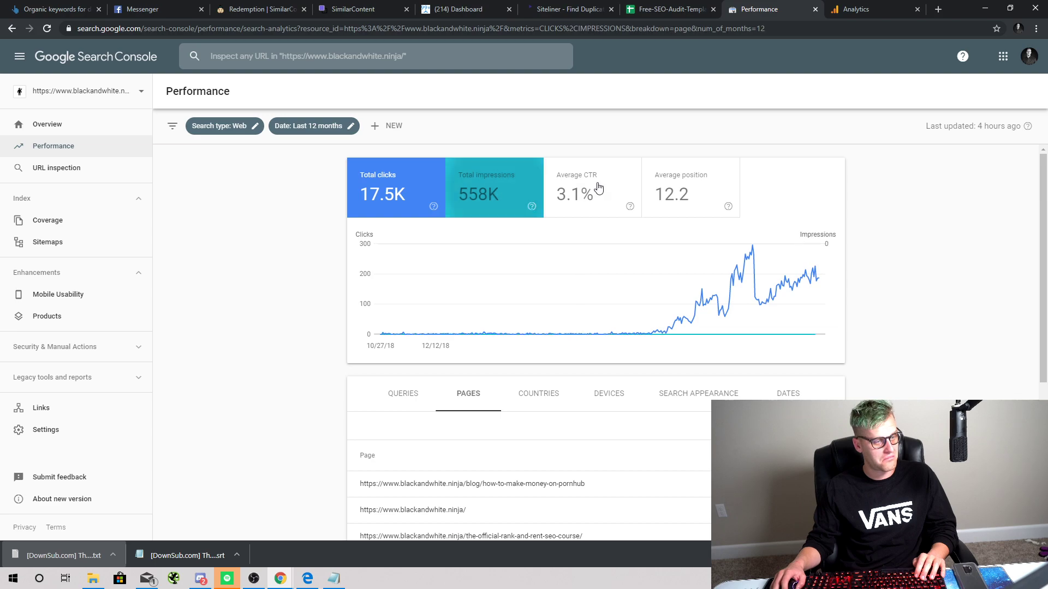
Step: Narrow the report to the last 28 days and list results by search query
click(338, 127)
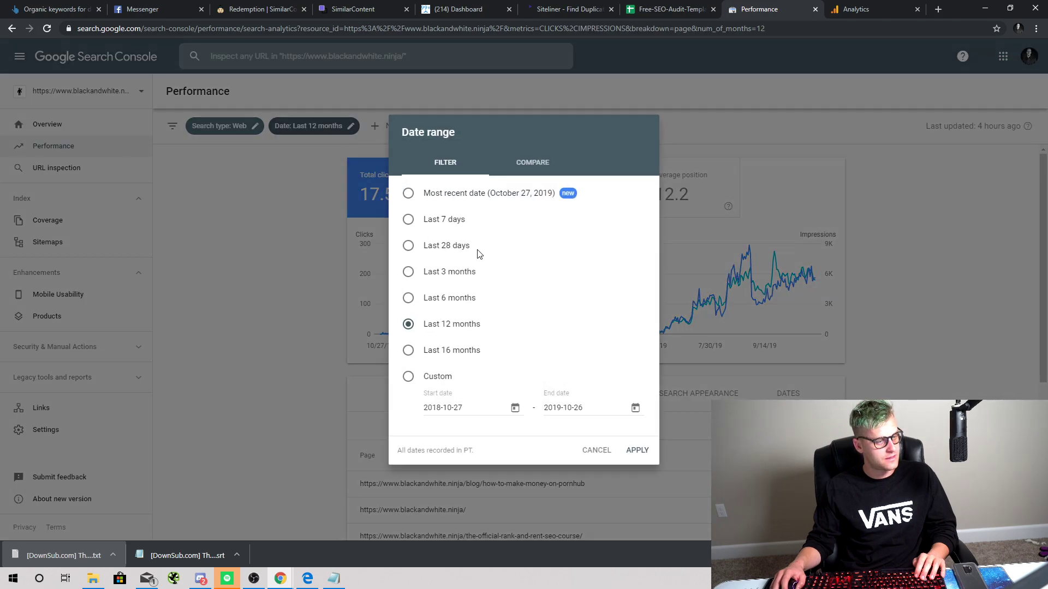
click(637, 450)
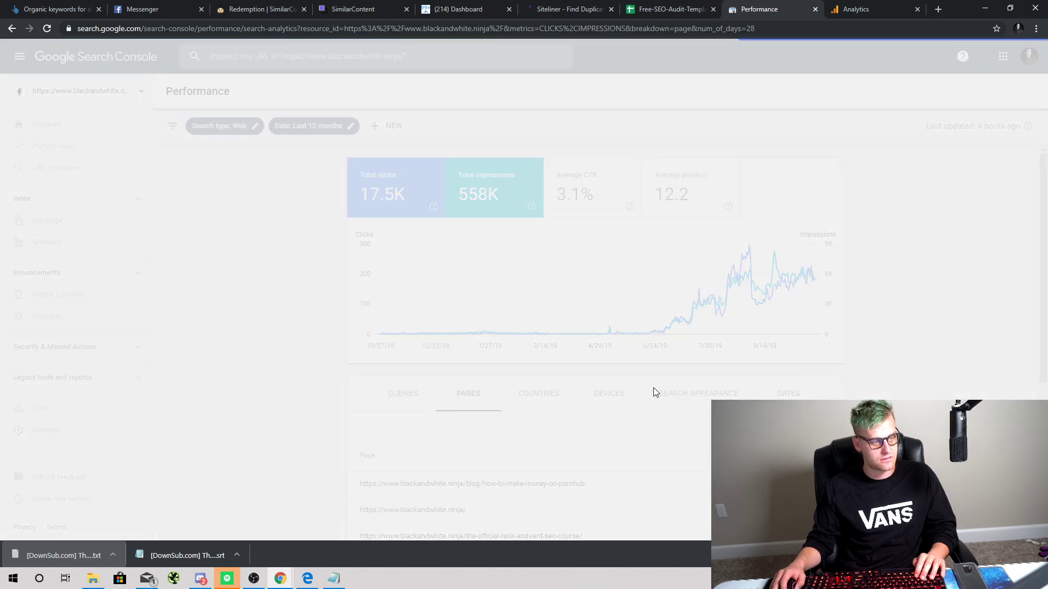
scroll(577, 367, down, 2)
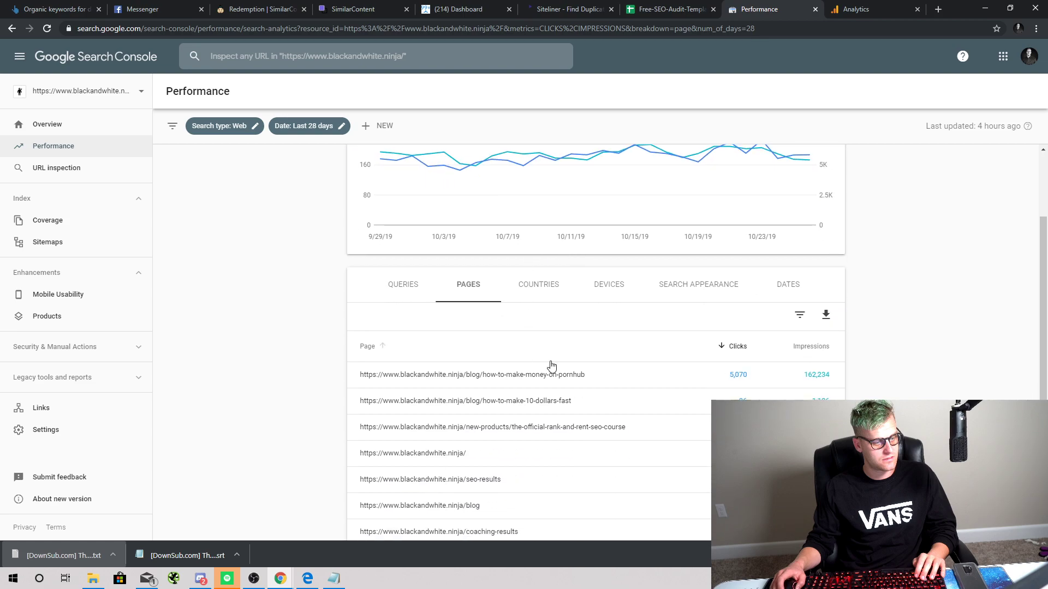
click(410, 280)
scroll(545, 382, down, 3)
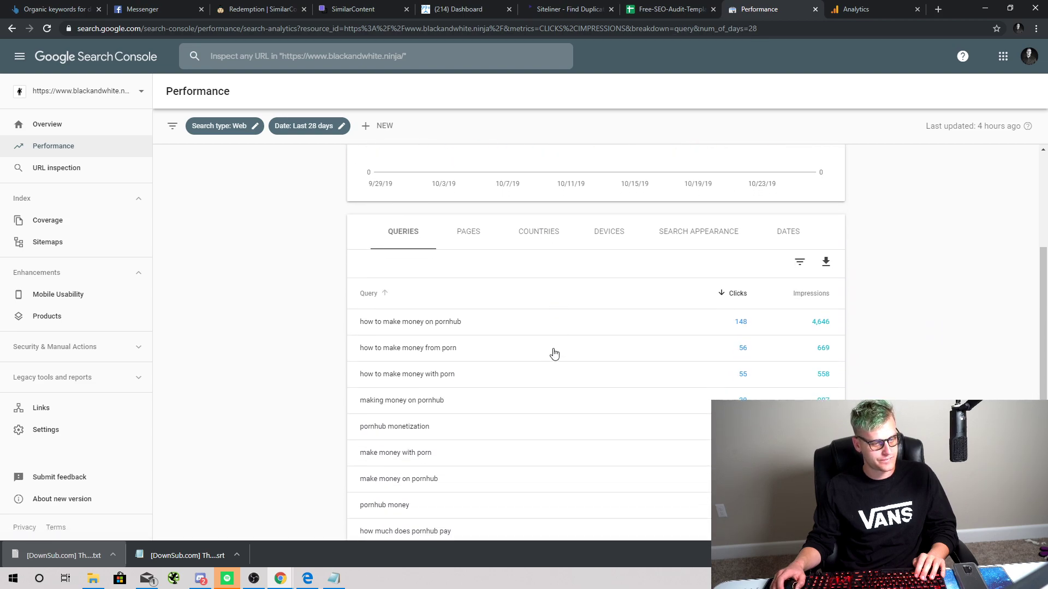
Step: Go to Ahrefs in a new browser tab
click(938, 9)
text(ahr)
key(Return)
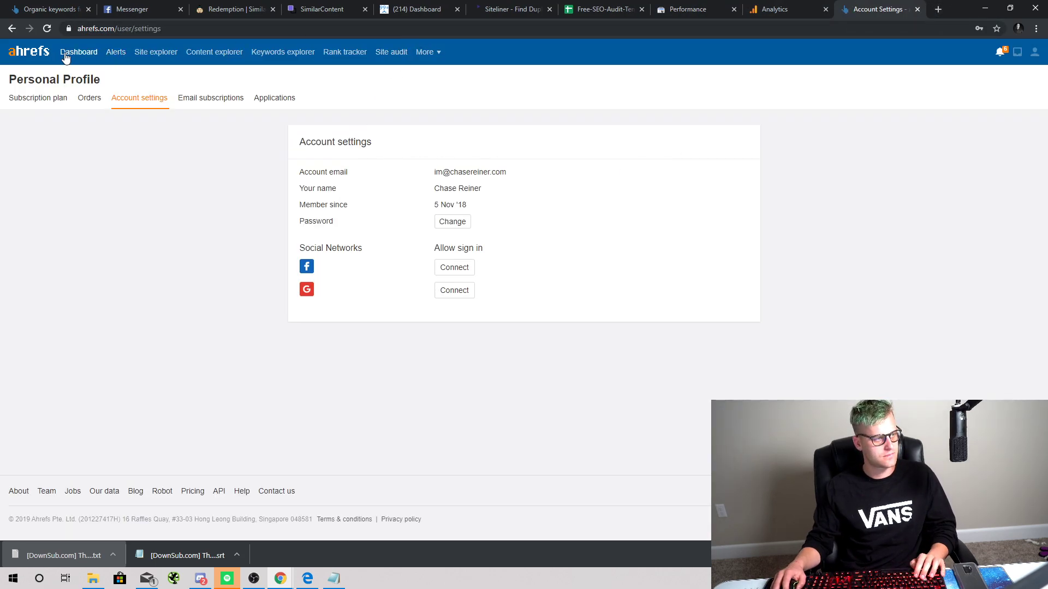
Step: Look up blackandwhite.ninja in Ahrefs Site Explorer from the dashboard and zoom in
click(66, 53)
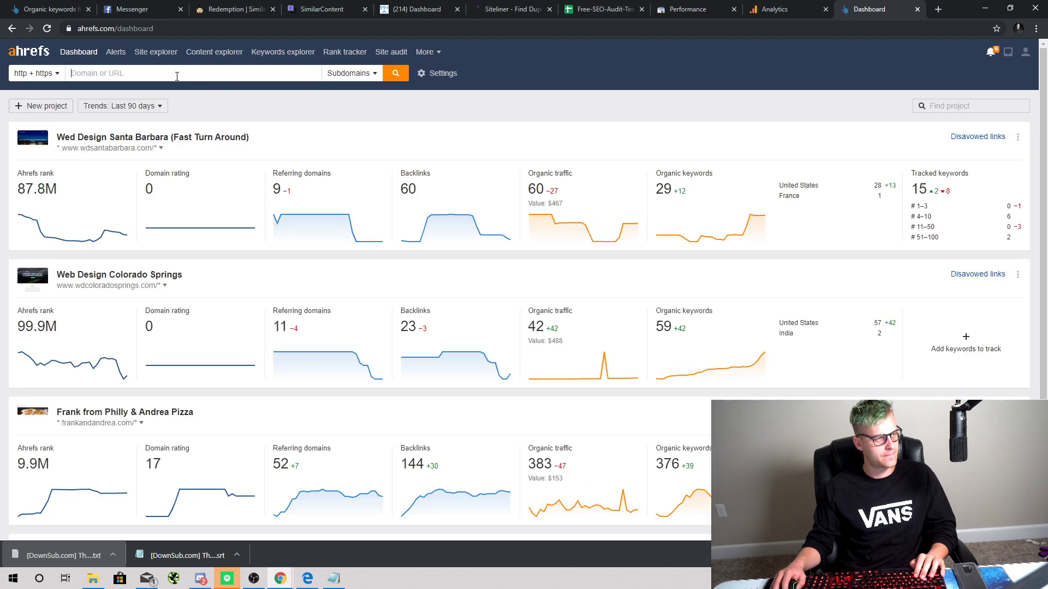
click(173, 75)
text(blackandwhite.ninja)
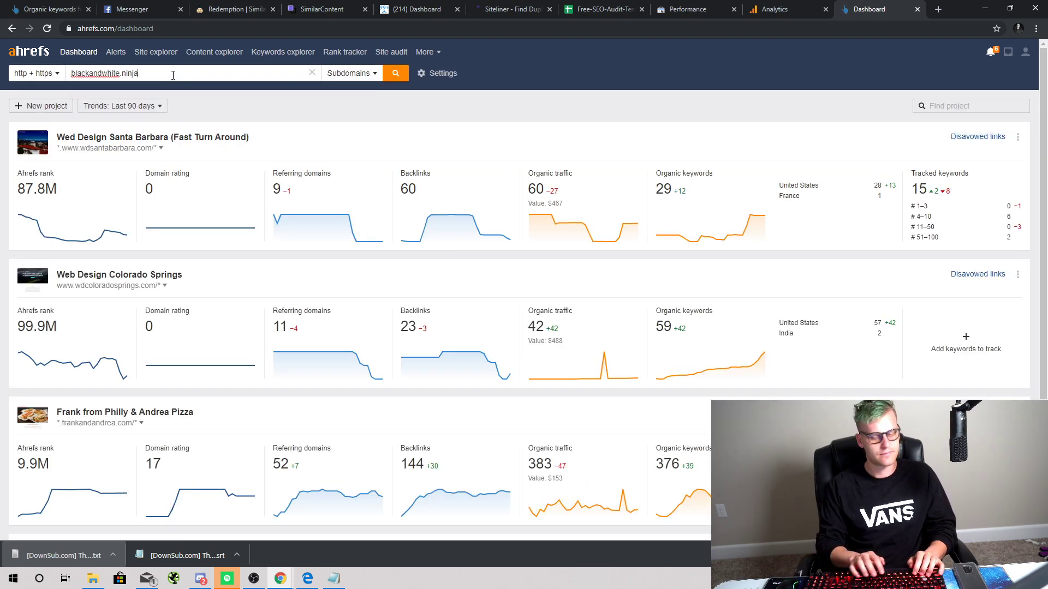
key(Return)
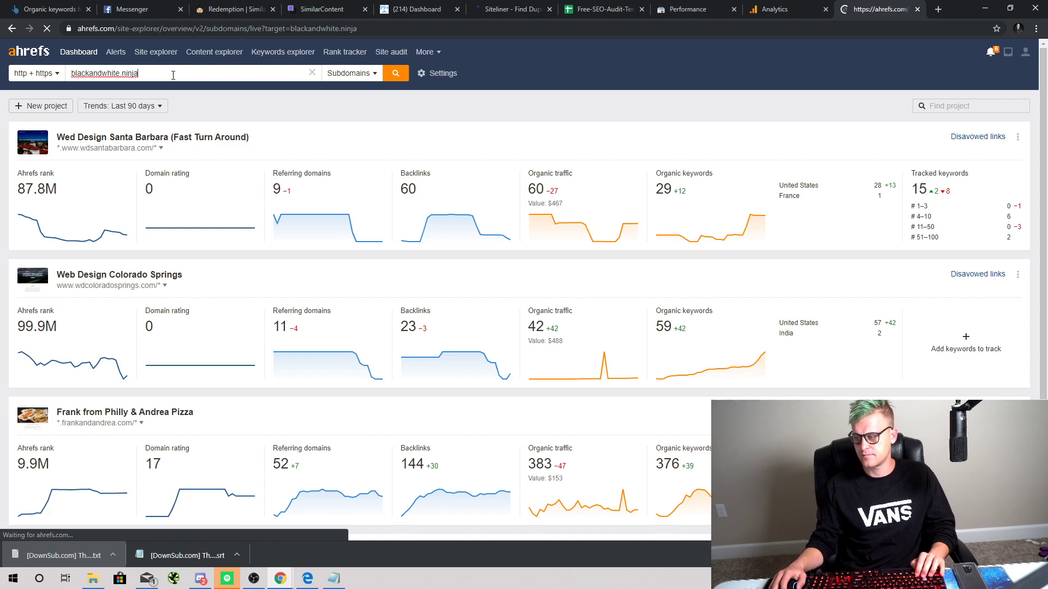
key(ctrl+plus)
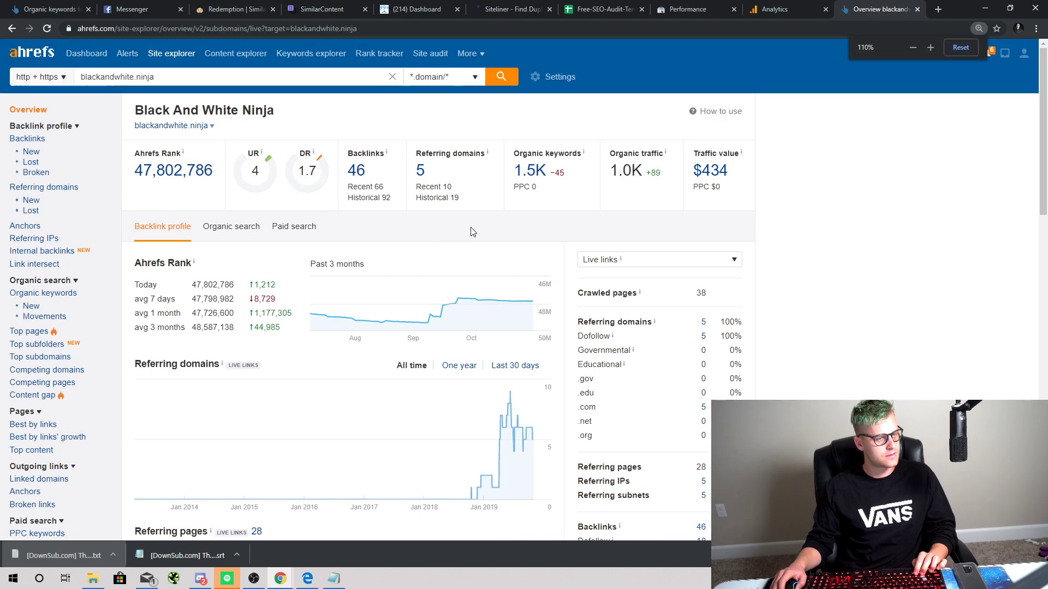
Step: Open the organic keywords report and open the top-ranking URL in a new tab
click(531, 171)
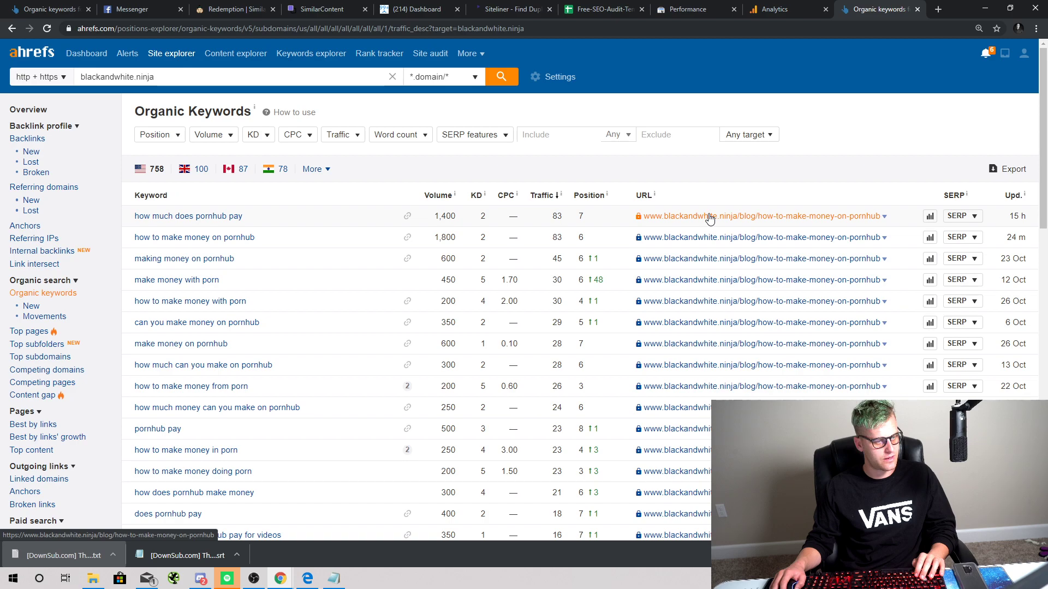
right_click(709, 218)
click(731, 222)
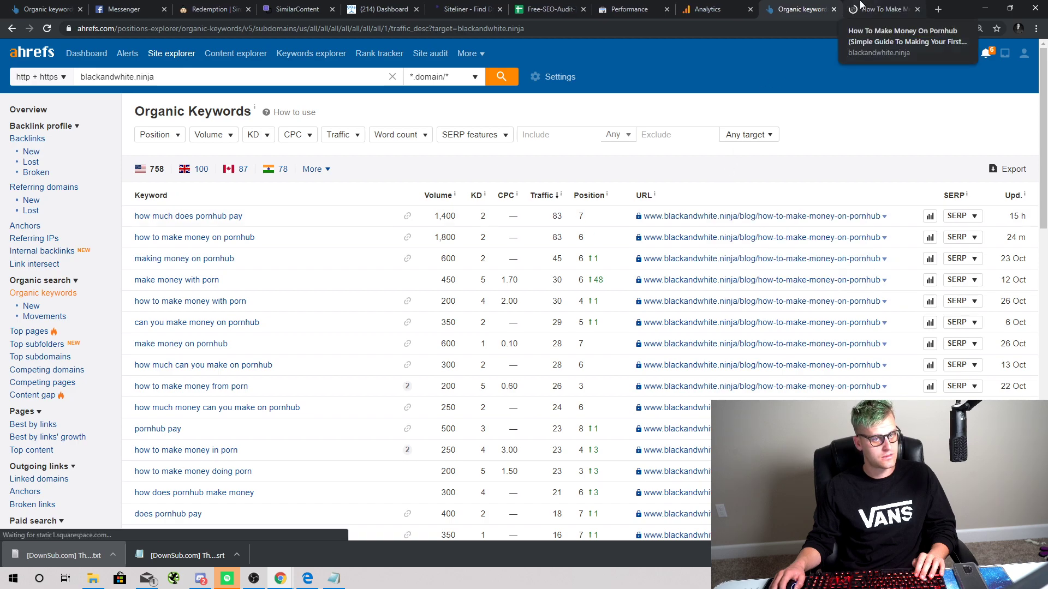
Step: Skim the how-to-make-money blog post down to its comments and back up
click(884, 9)
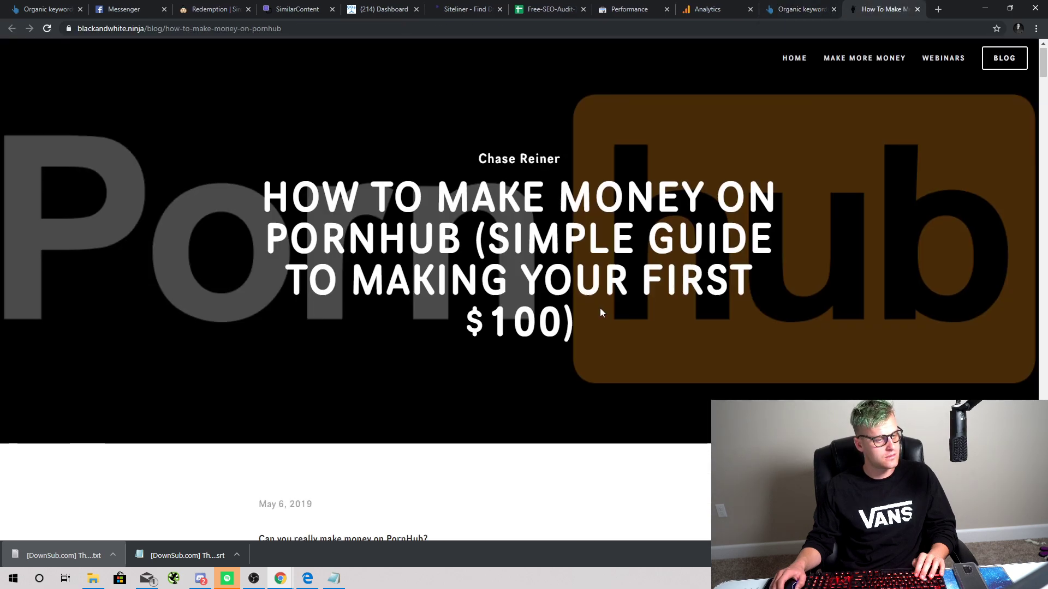
scroll(606, 310, down, 3)
scroll(610, 312, down, 9)
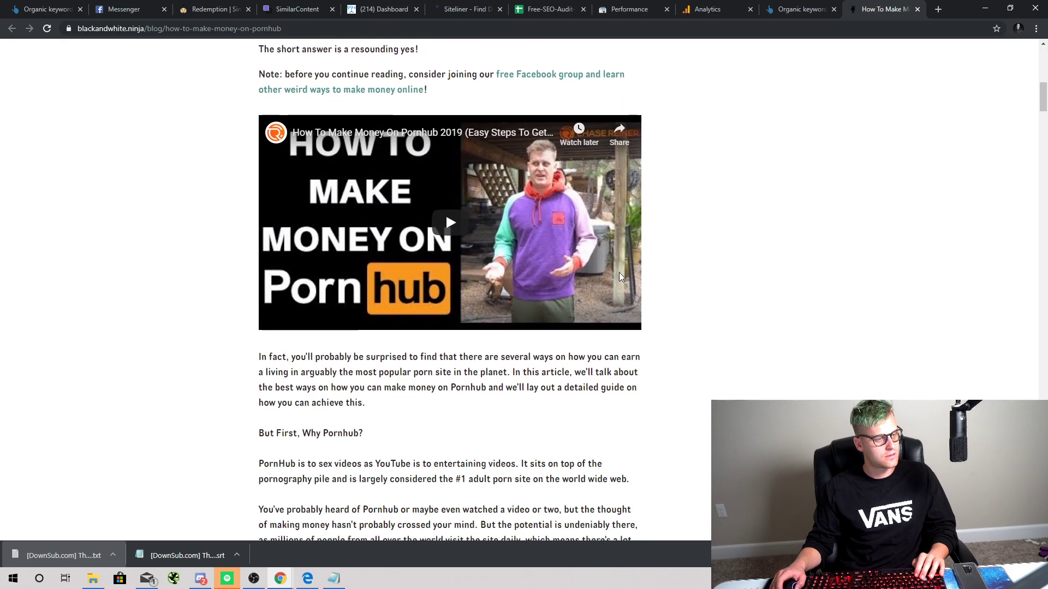
scroll(659, 242, down, 20)
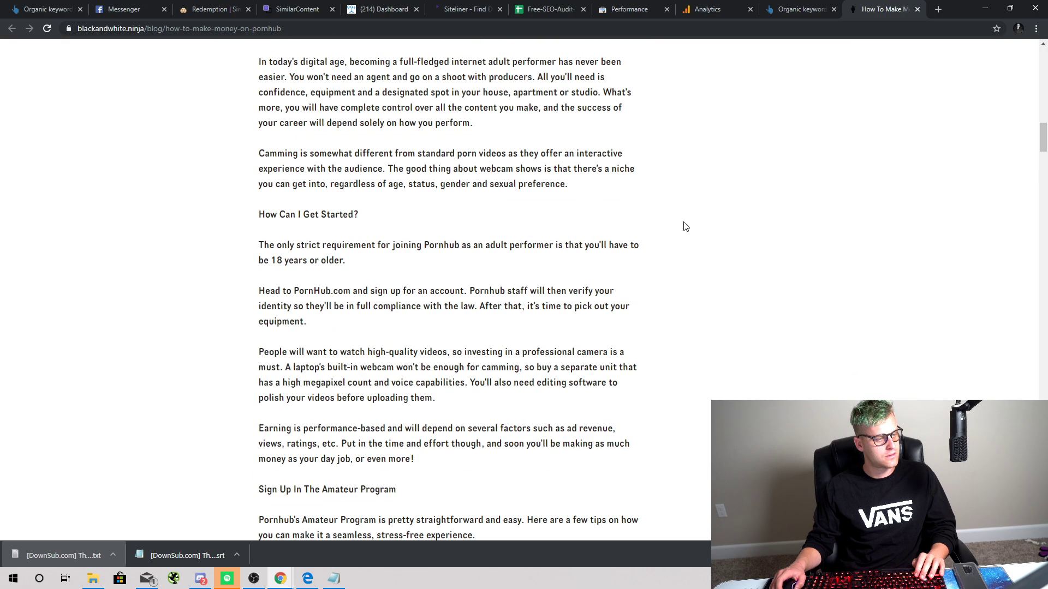
scroll(712, 220, down, 15)
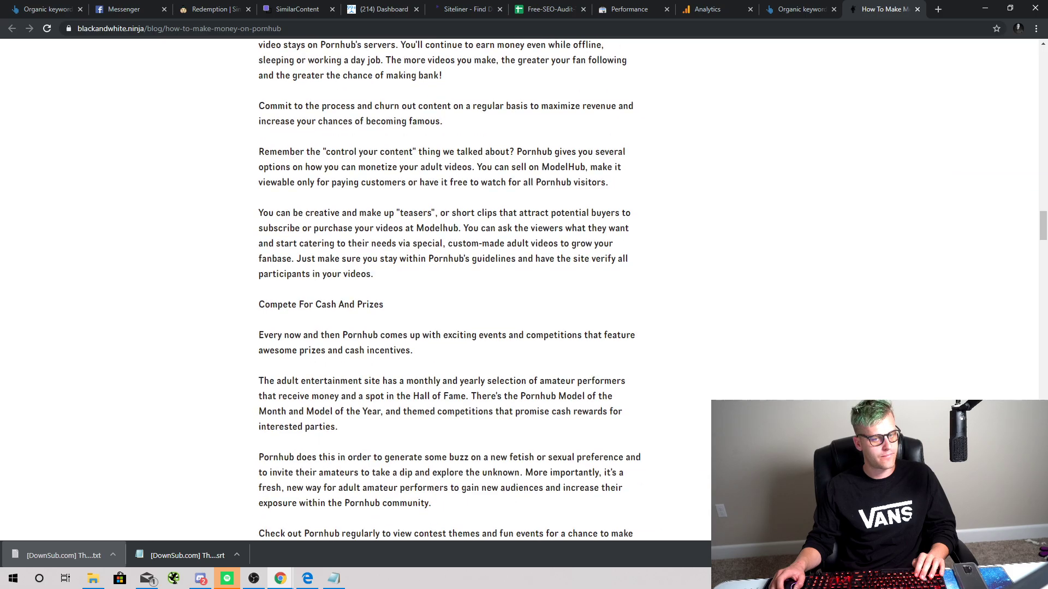
drag(1043, 223, 1044, 519)
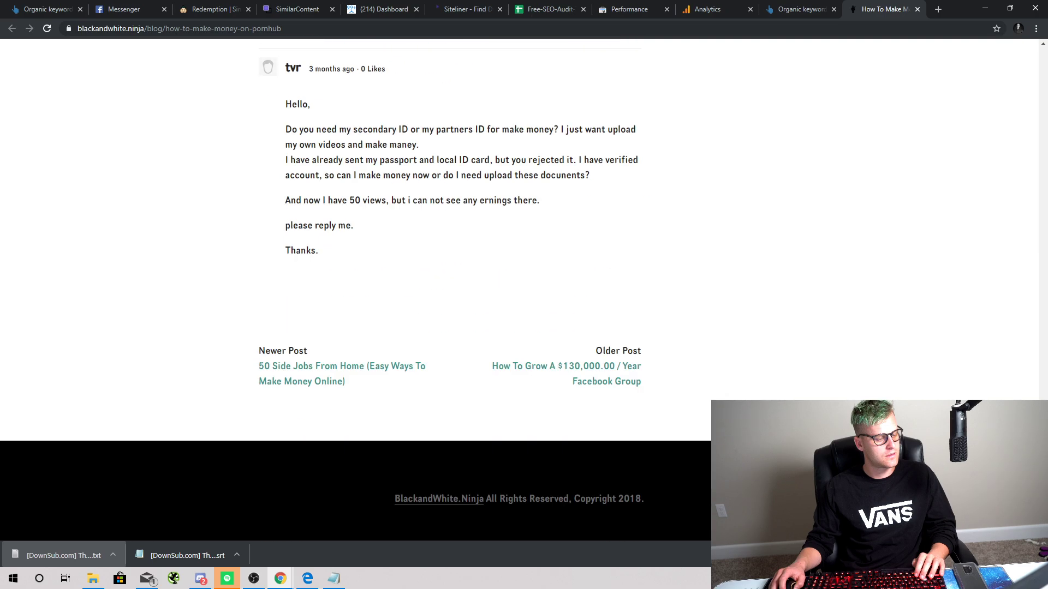
scroll(355, 304, up, 9)
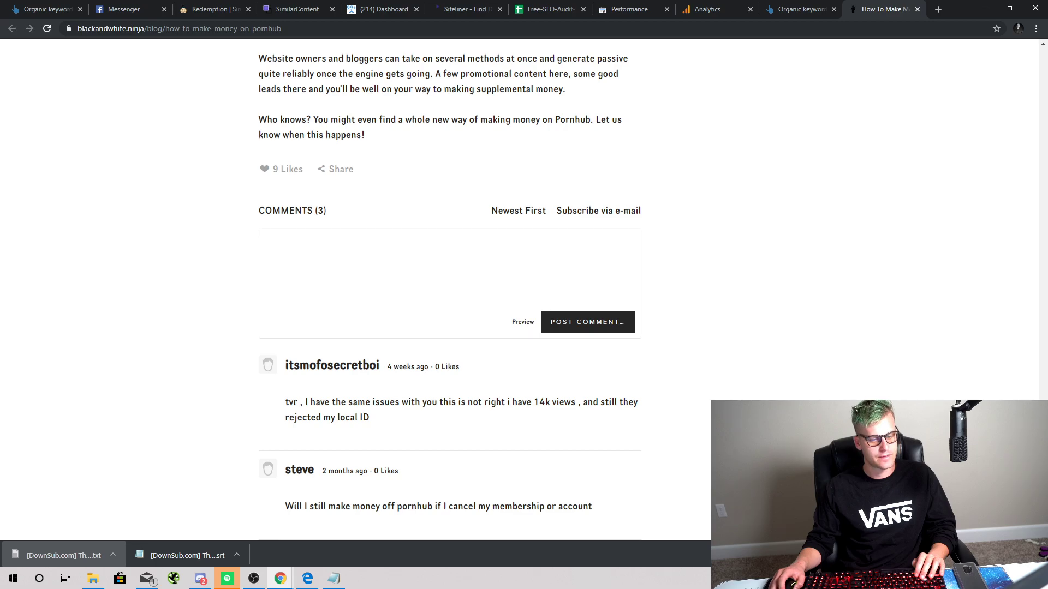
drag(1043, 496, 981, 89)
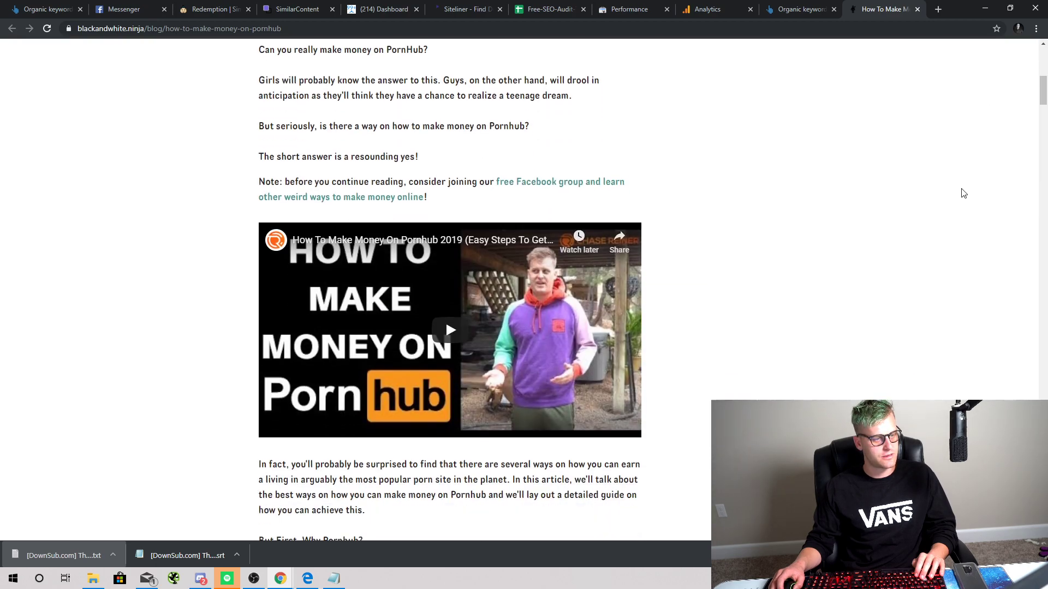
scroll(985, 307, up, 5)
scroll(894, 369, down, 3)
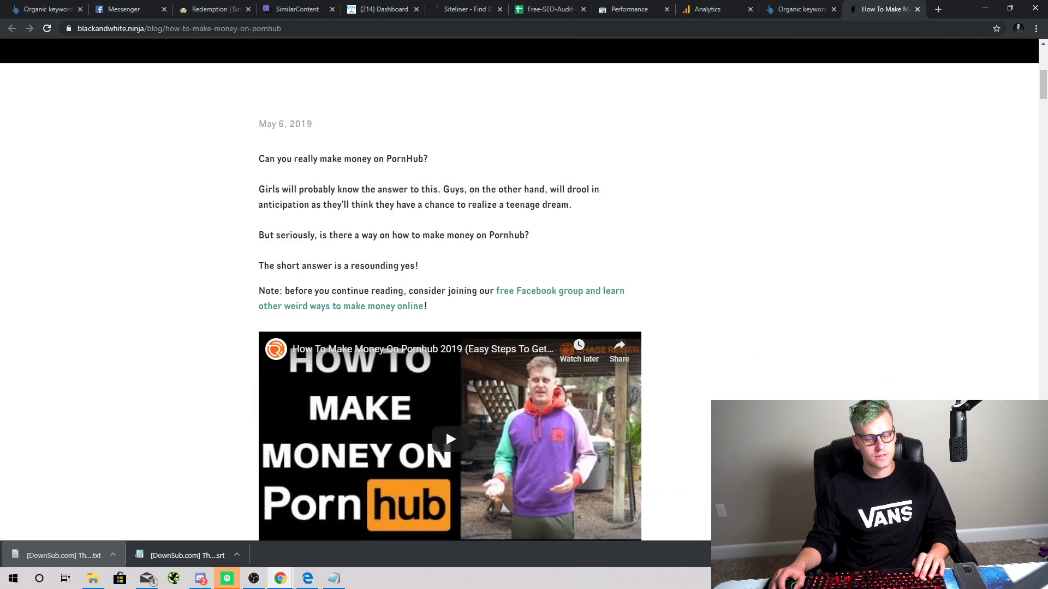
Step: Dismiss Chrome's downloads bar and focus the address bar
click(1035, 555)
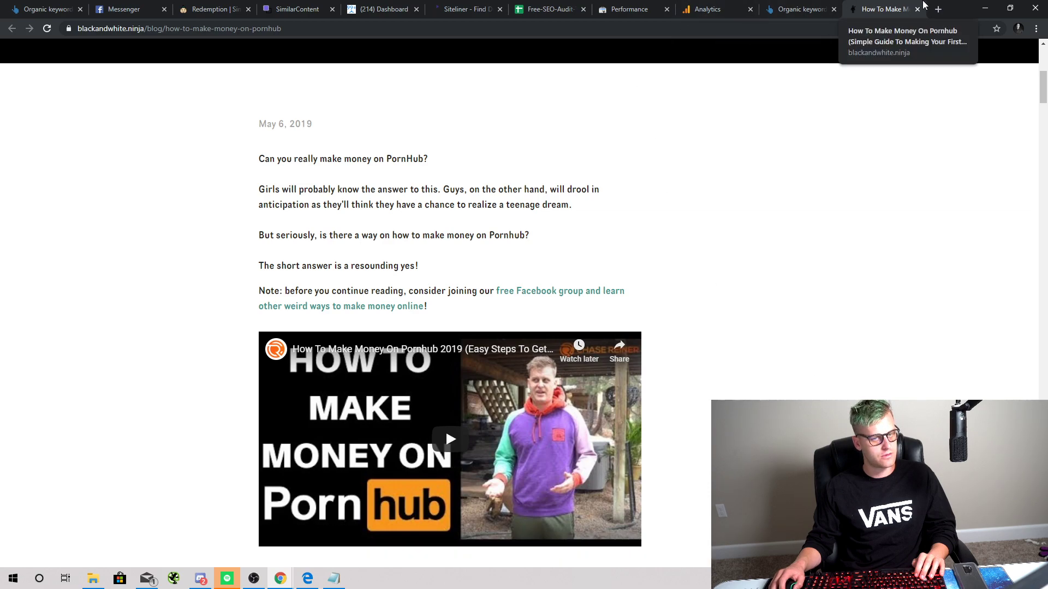
scroll(652, 147, up, 7)
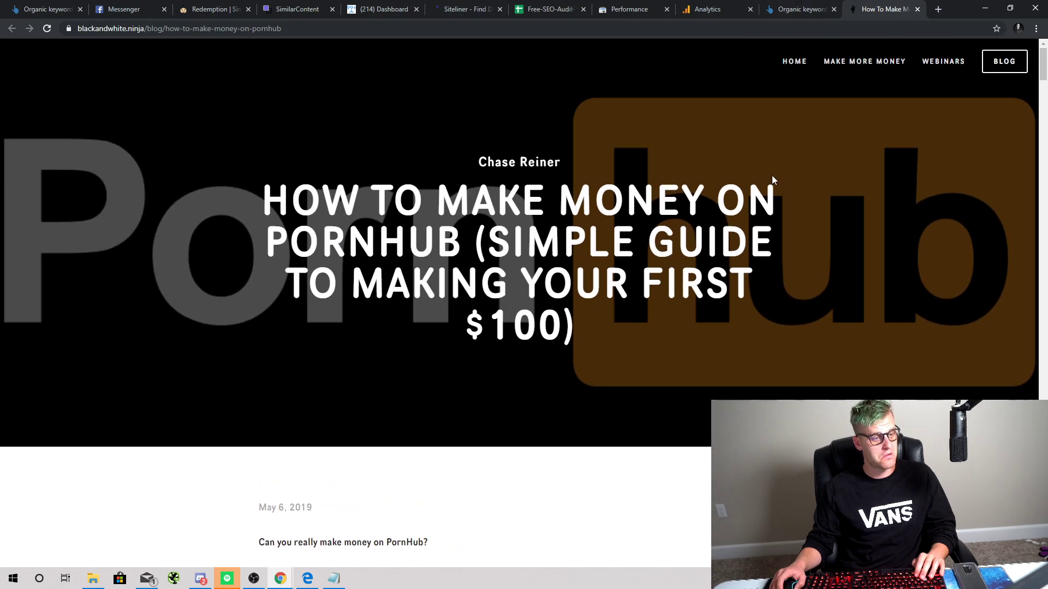
scroll(764, 164, down, 3)
scroll(747, 138, down, 4)
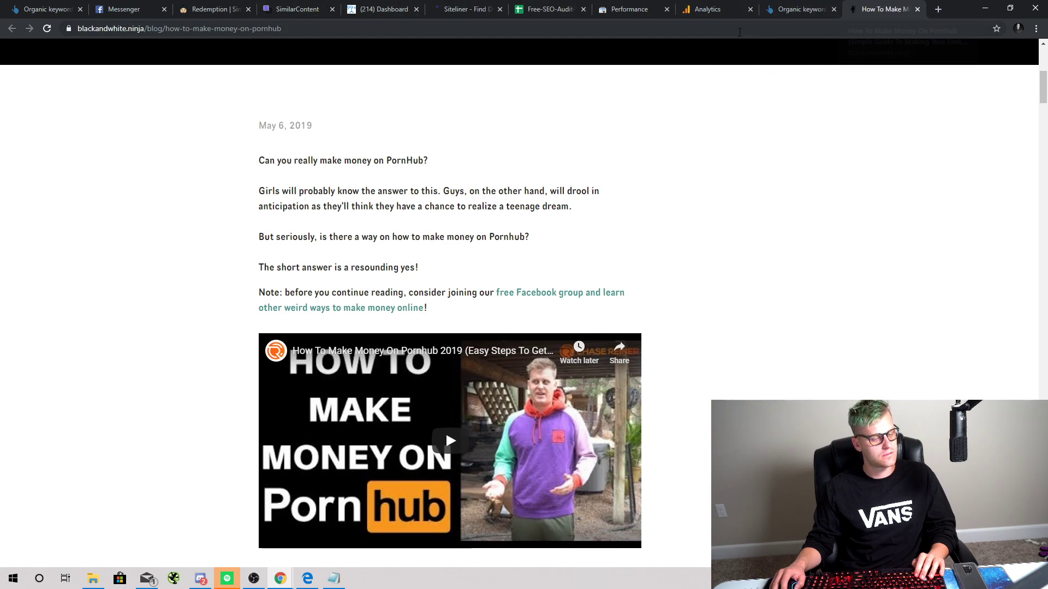
click(704, 35)
Step: Go to youtube.com, search 'how to make money on pornhub' and open the top video
text(youtube.com)
key(Return)
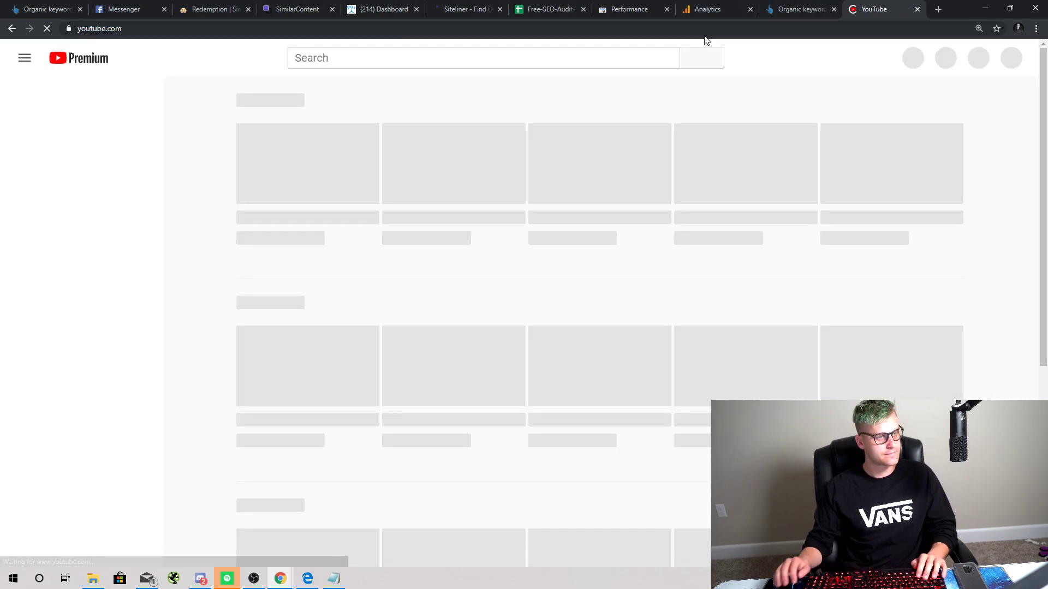
text(how to )
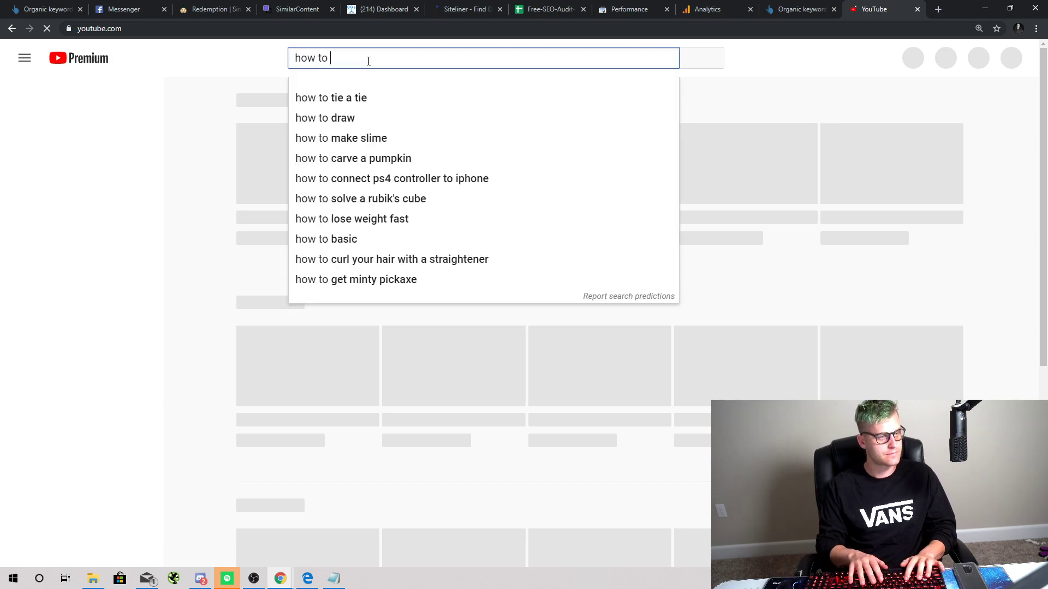
text(make money on pornhub)
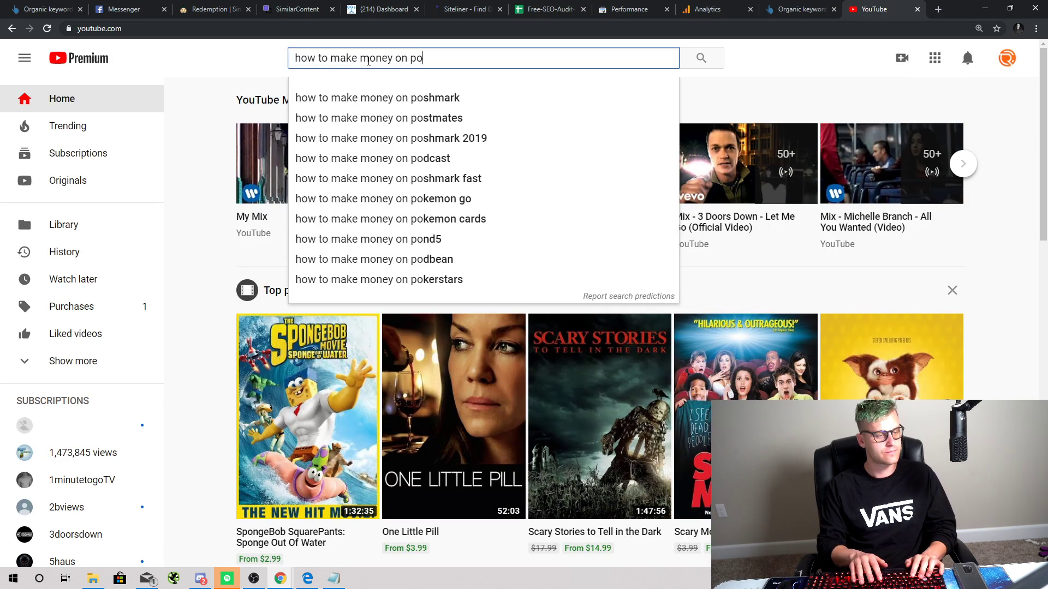
key(Return)
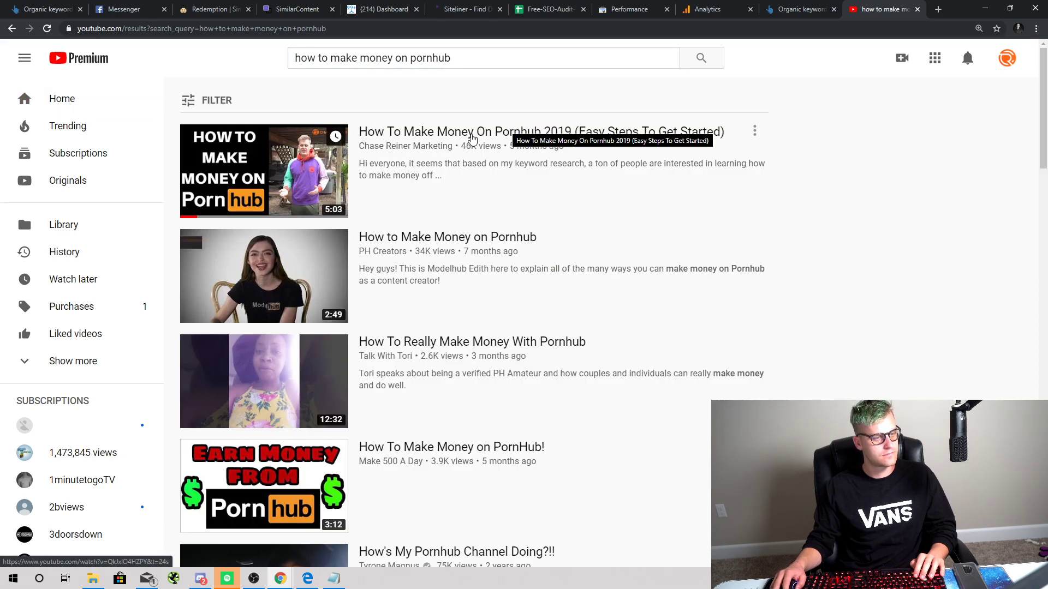
click(470, 133)
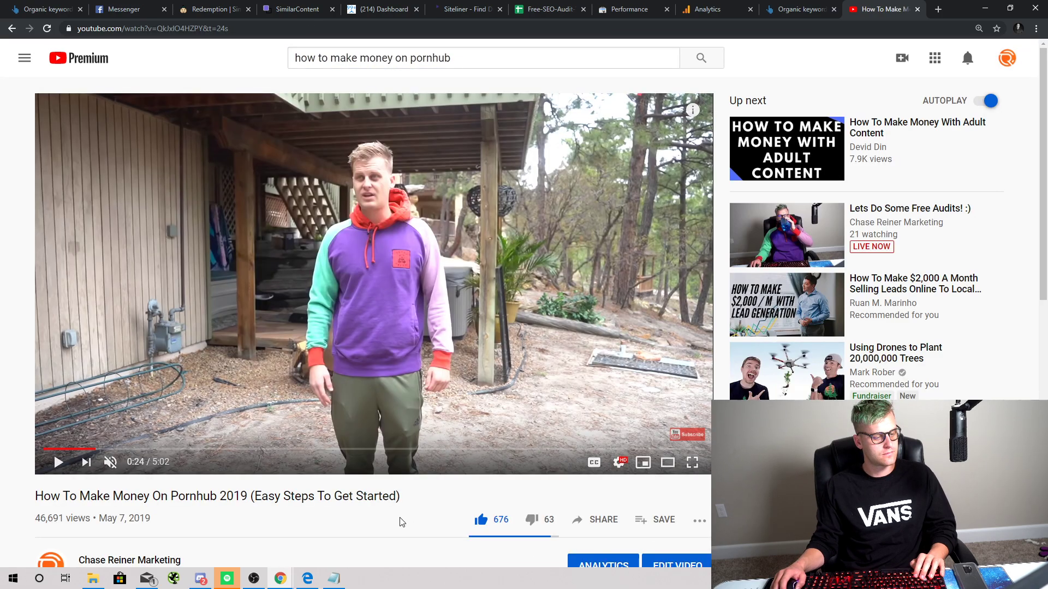
Step: Glance over the video page, then cycle back to the Analytics report tab with Ctrl+Shift+Tab
scroll(430, 477, down, 2)
scroll(485, 437, up, 2)
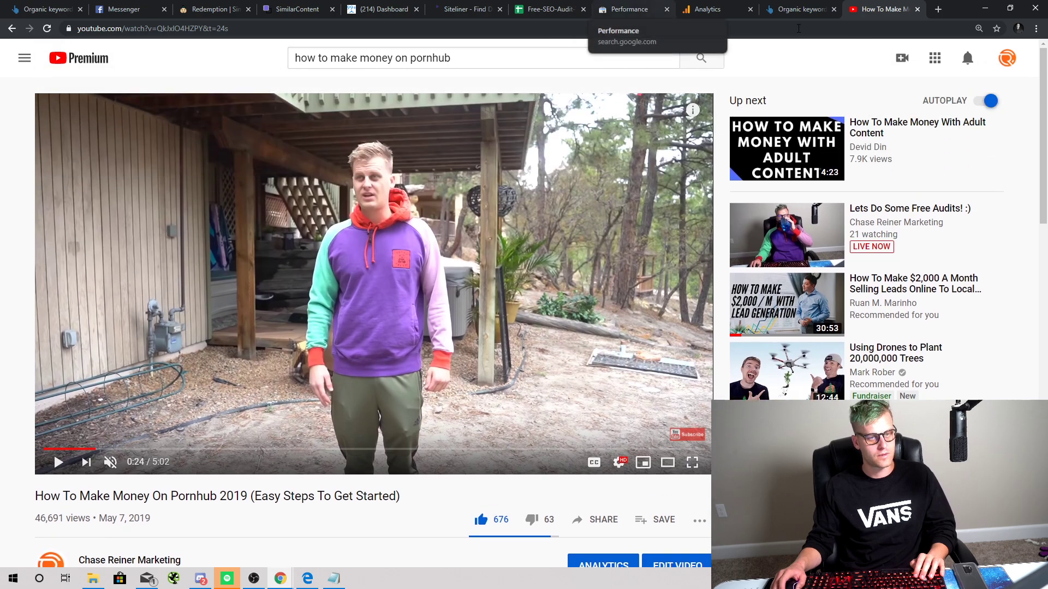
key(ctrl+shift+Tab)
key(ctrl+shift+Tab)
key(ctrl+shift+Tab)
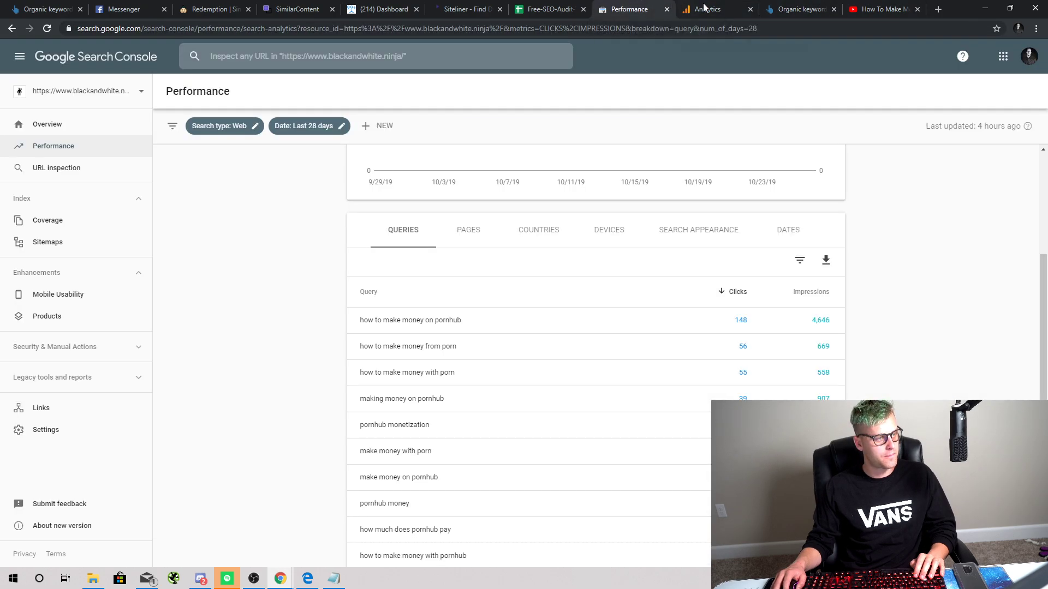
Step: In the Search Console Performance tab, switch the report to the other site property
click(704, 8)
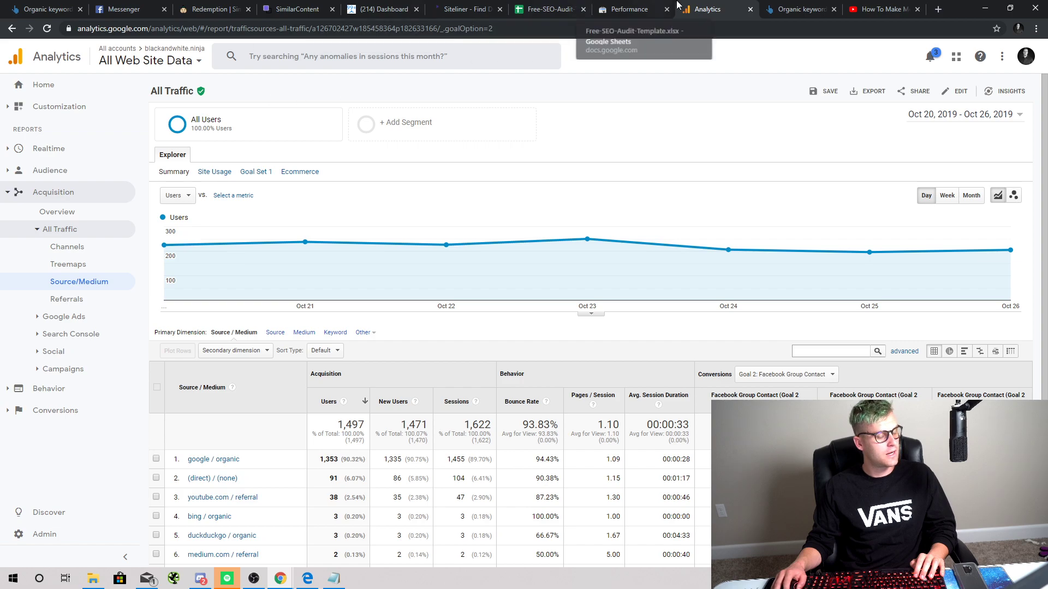
click(564, 8)
click(614, 7)
scroll(425, 214, up, 3)
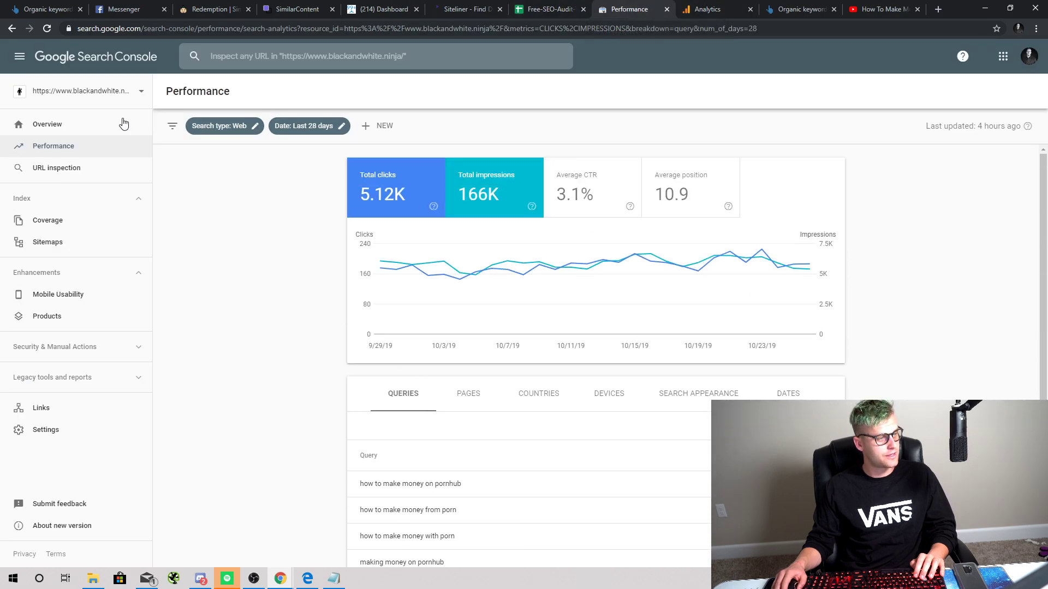
click(119, 101)
click(129, 140)
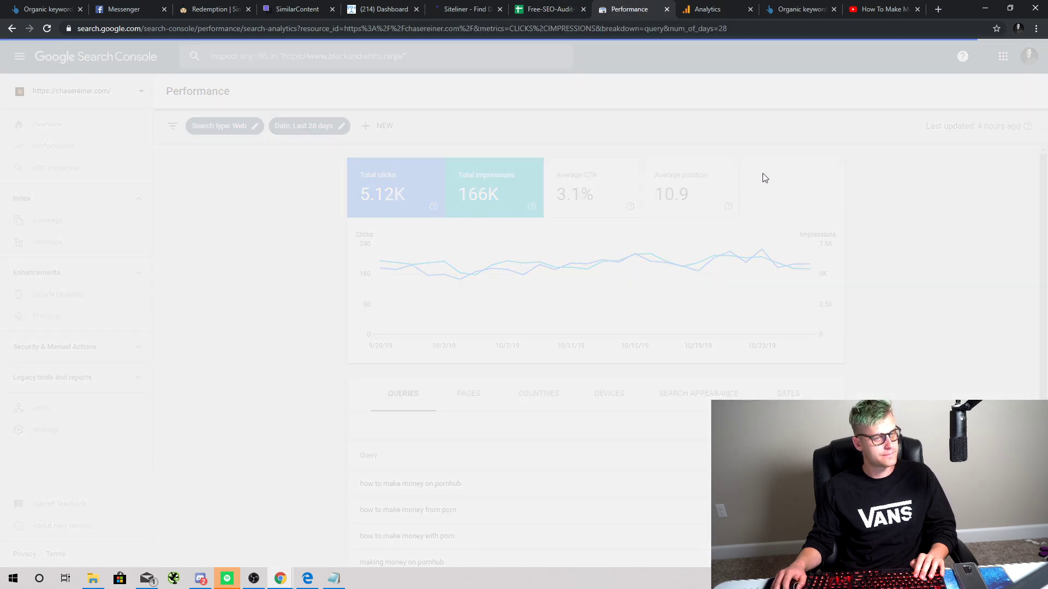
Step: List that property's top pages, then return to the Analytics report tab
scroll(485, 268, down, 3)
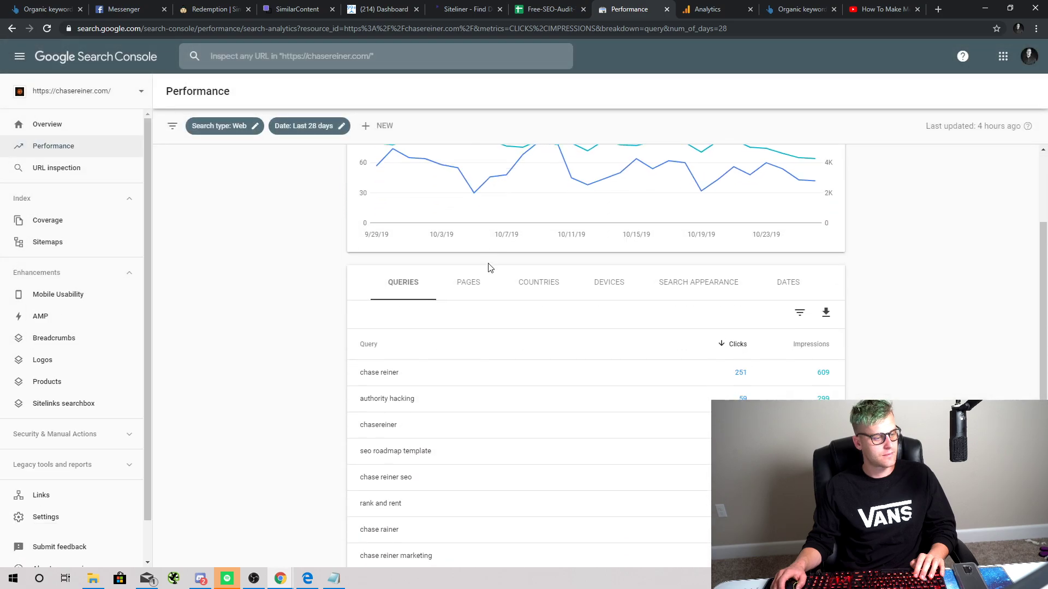
click(469, 230)
scroll(545, 281, down, 3)
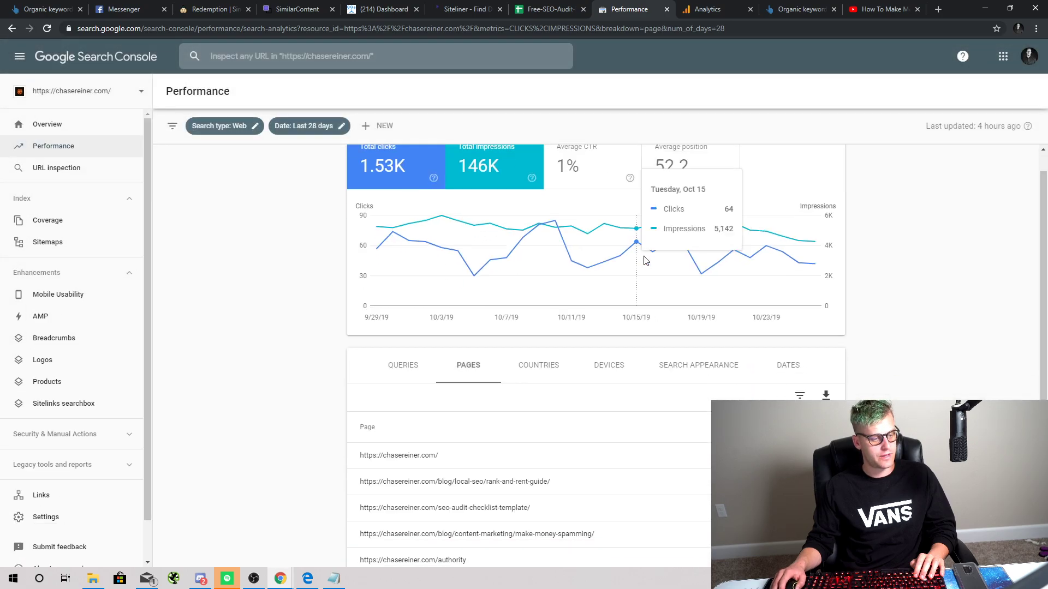
scroll(521, 356, down, 1)
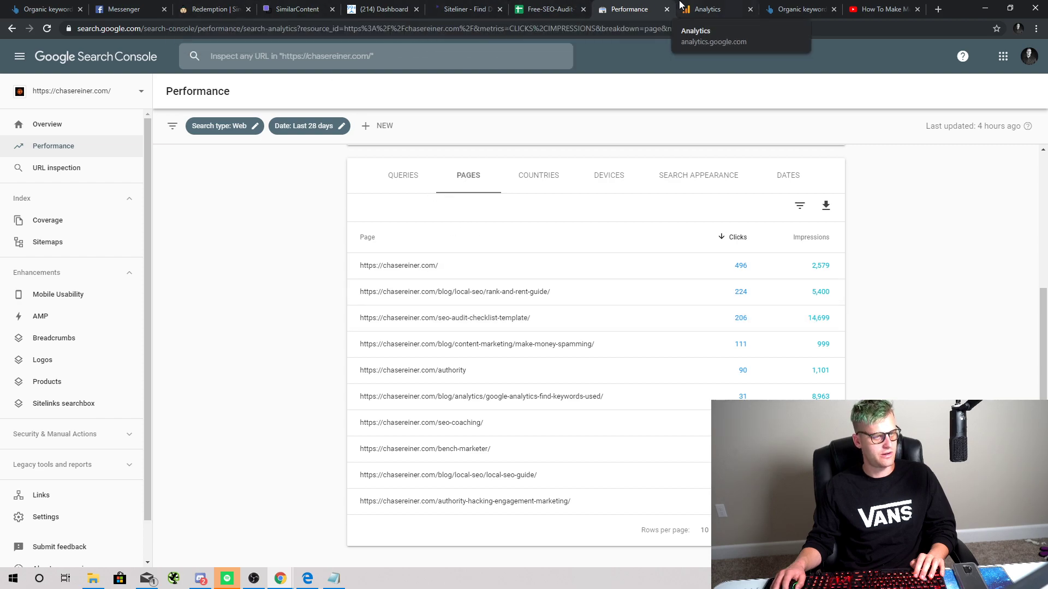
click(707, 9)
Step: Switch Google Analytics to the other account's All Web Site Data view
click(121, 62)
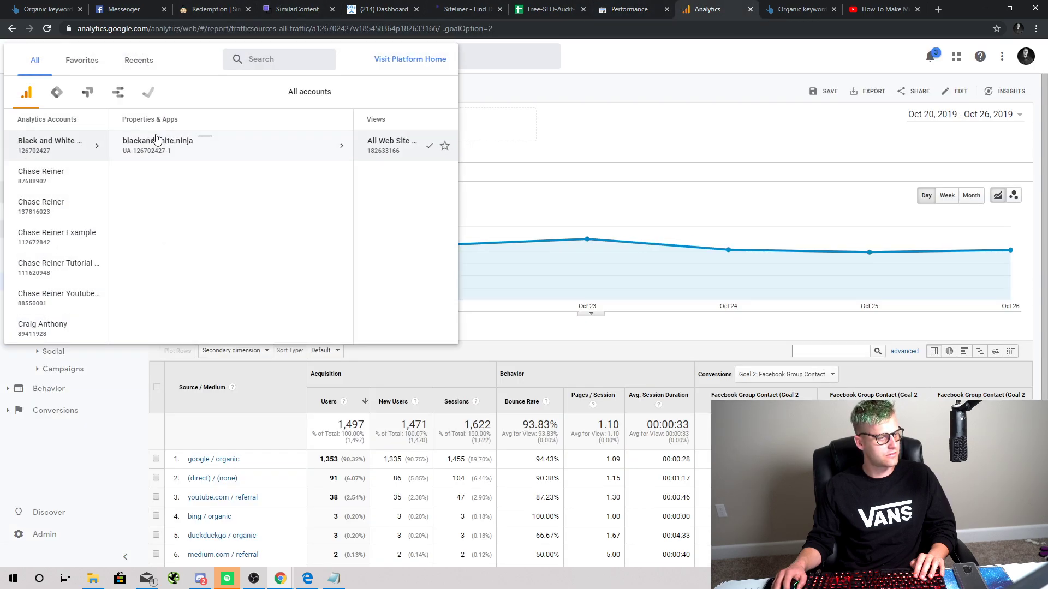
click(60, 173)
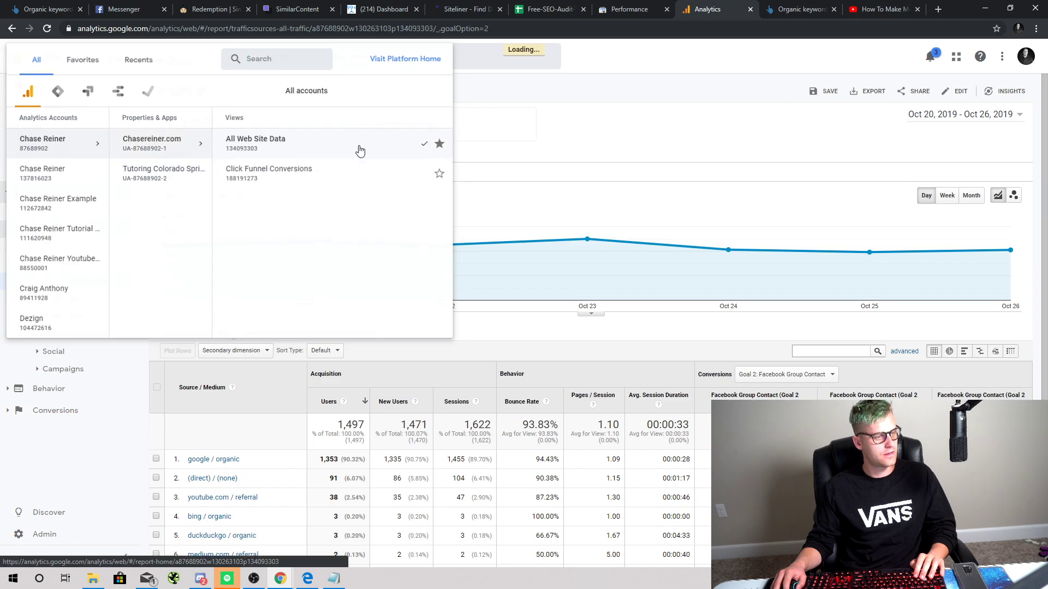
click(359, 149)
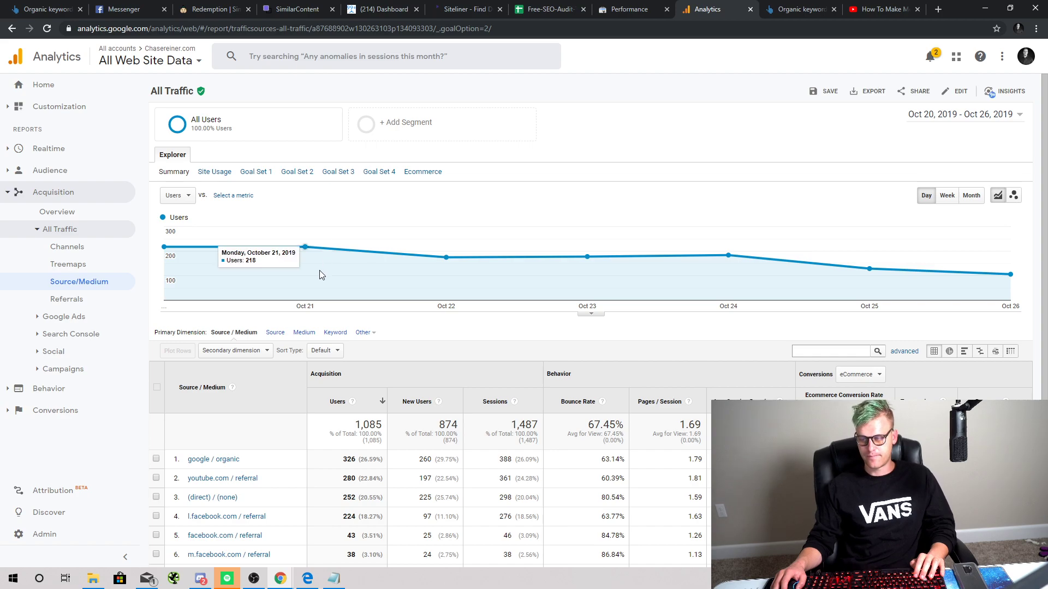
scroll(305, 256, down, 2)
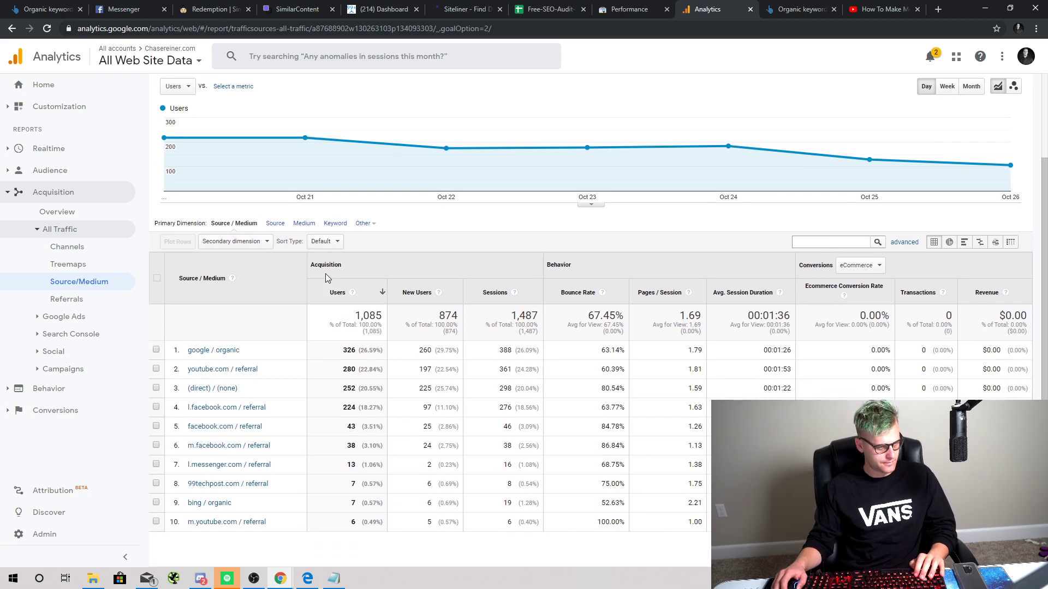
scroll(326, 275, up, 2)
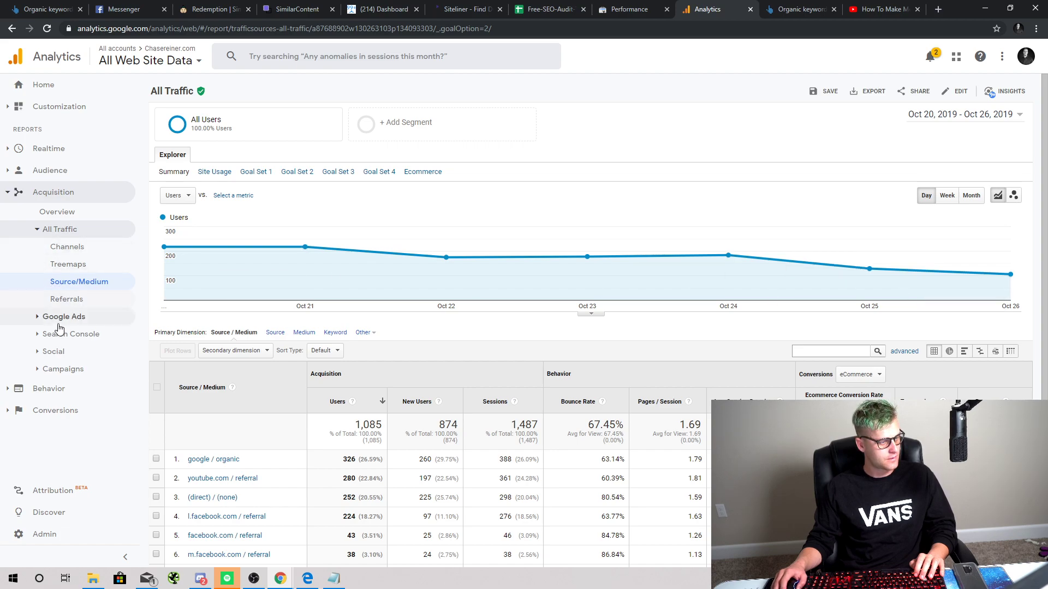
Step: Open the All Pages report, then look over the Goals overview report
click(41, 390)
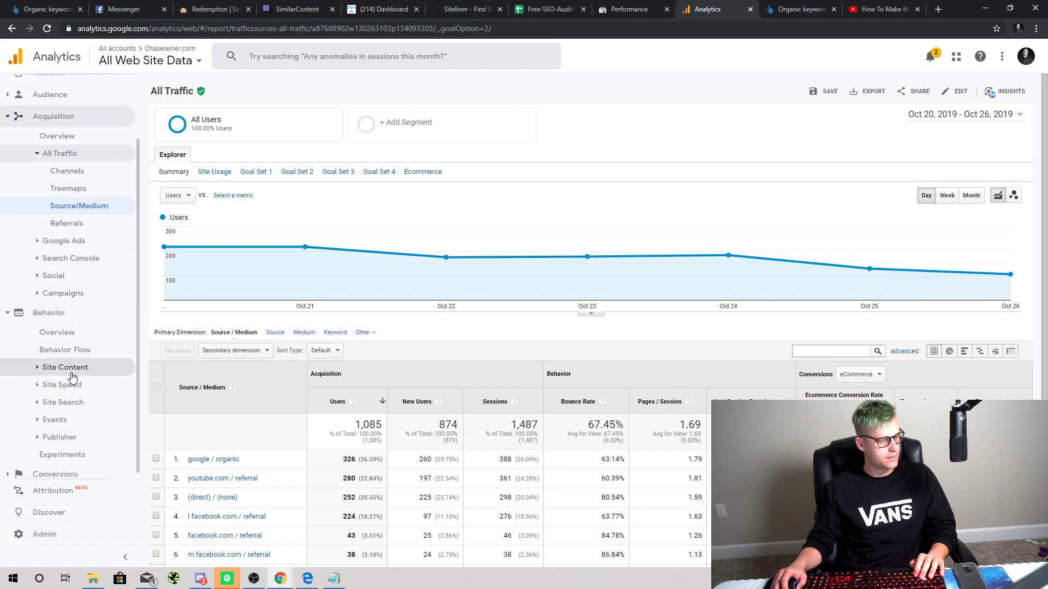
click(67, 367)
click(65, 286)
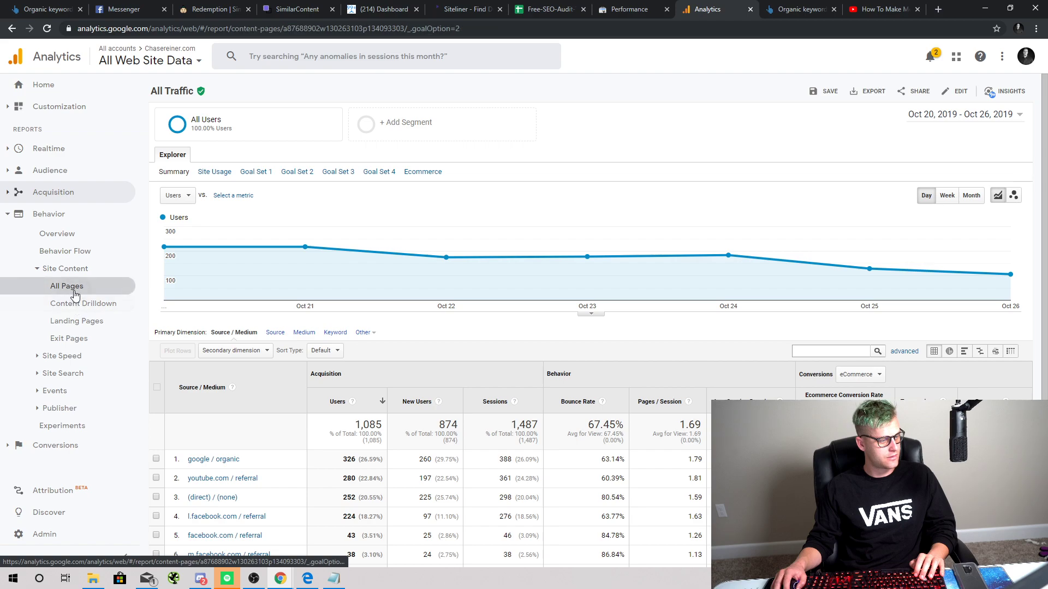
click(71, 445)
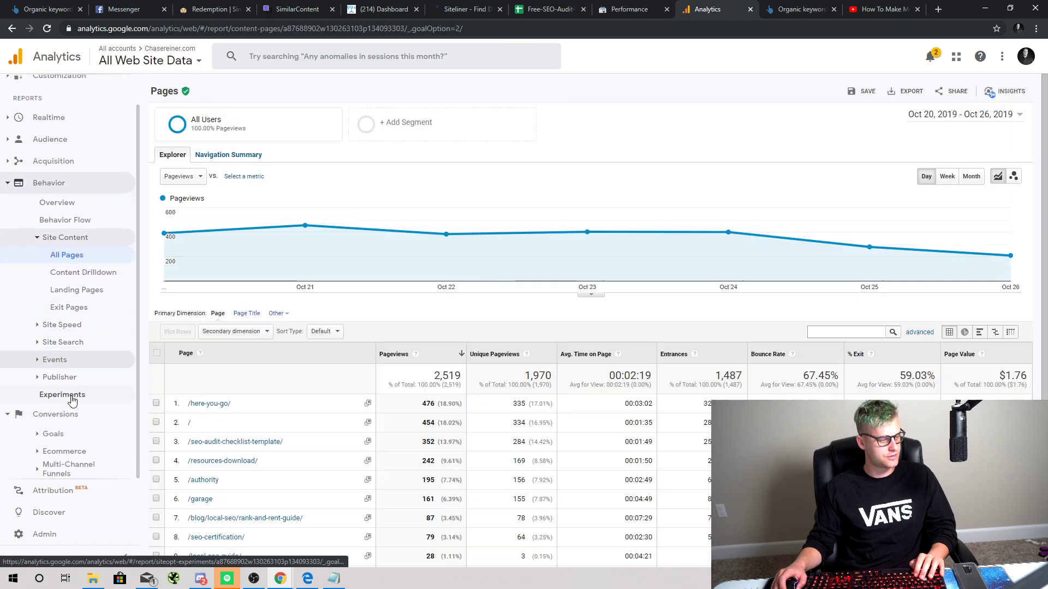
click(70, 433)
click(69, 273)
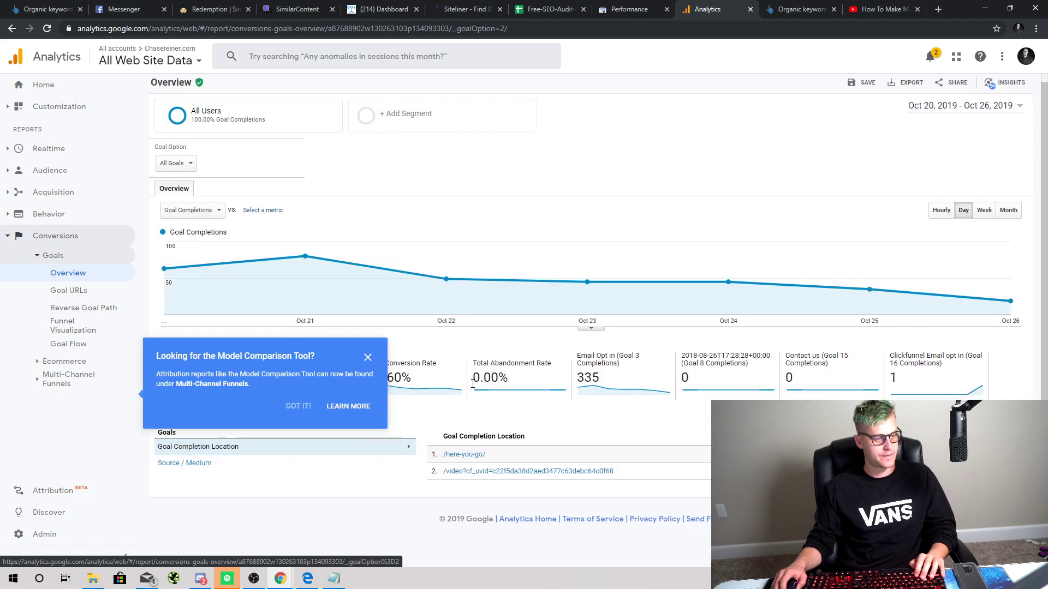
click(368, 358)
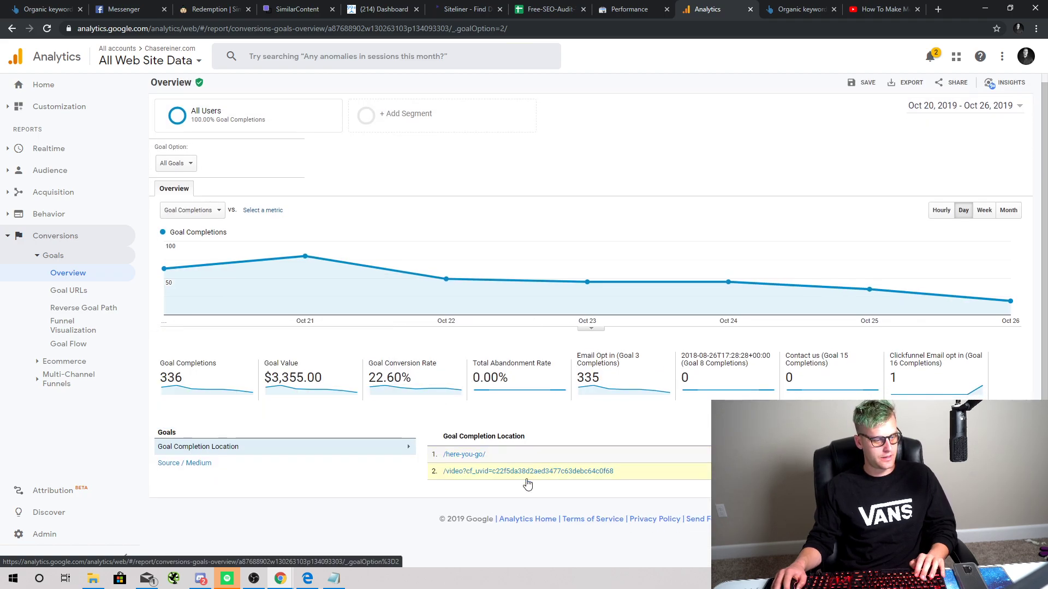
Step: Reopen Behavior > Site Content > All Pages and drill into /seo-audit-checklist-template/
click(549, 10)
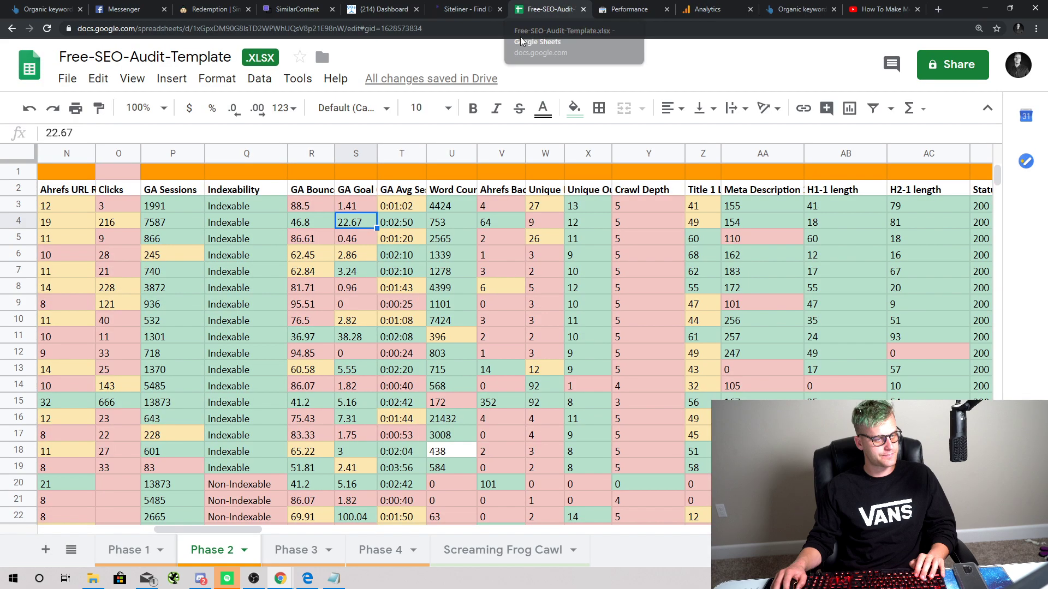
click(710, 10)
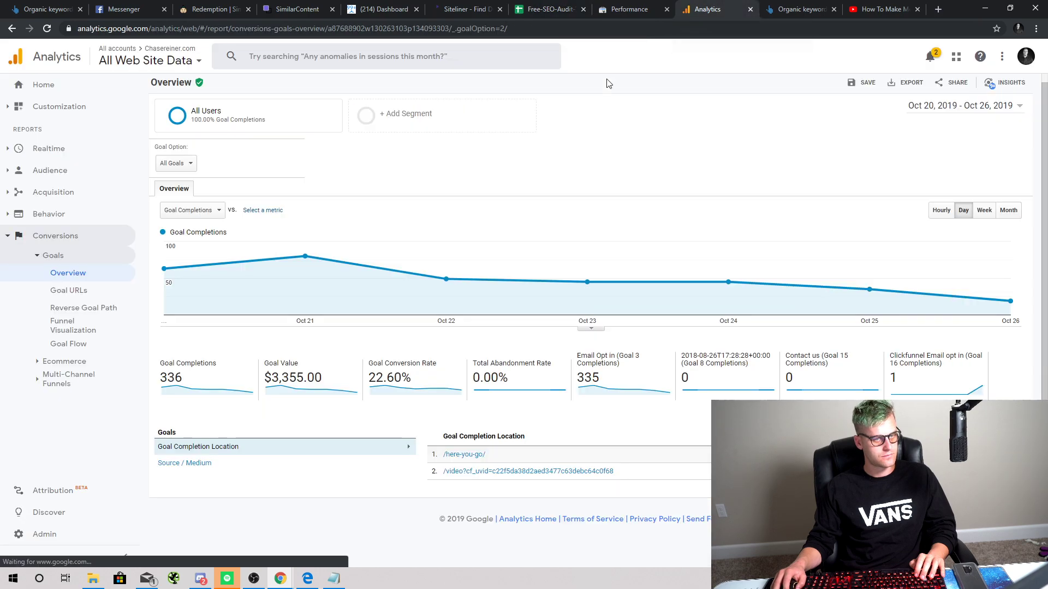
click(53, 192)
click(48, 318)
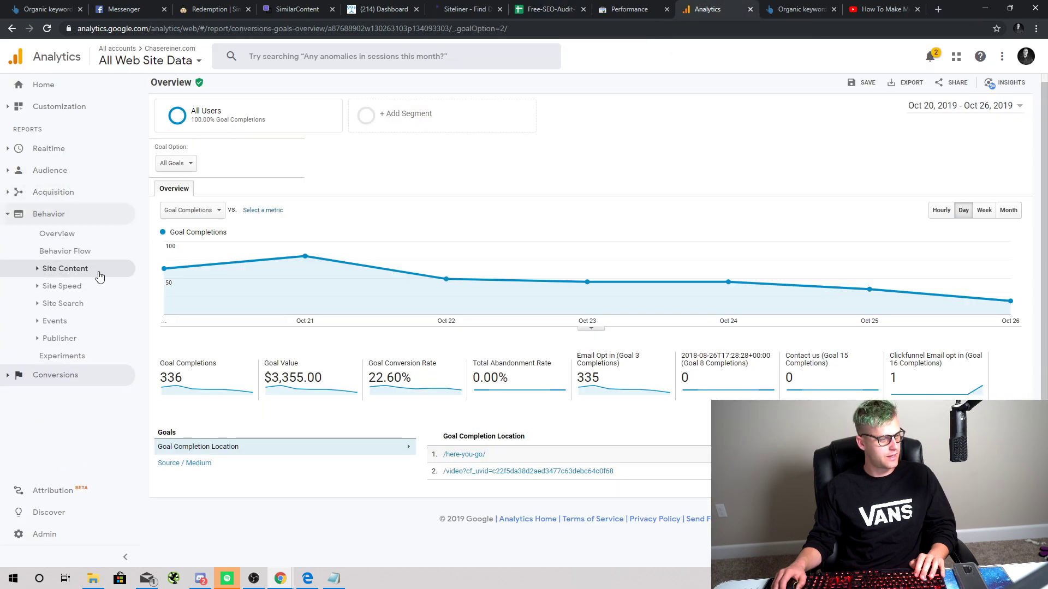
click(65, 269)
click(90, 294)
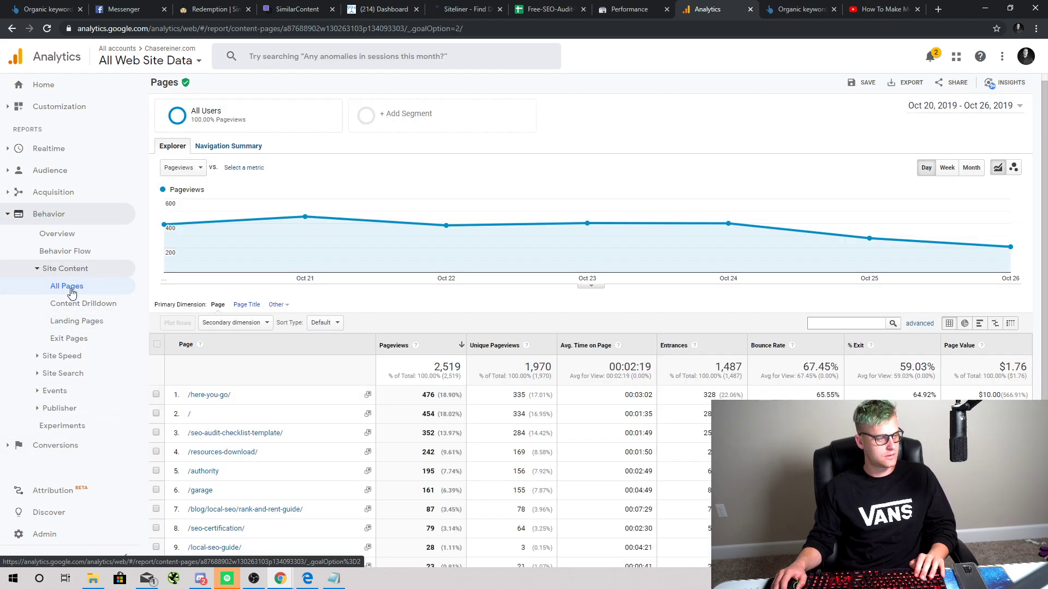
scroll(238, 330, down, 2)
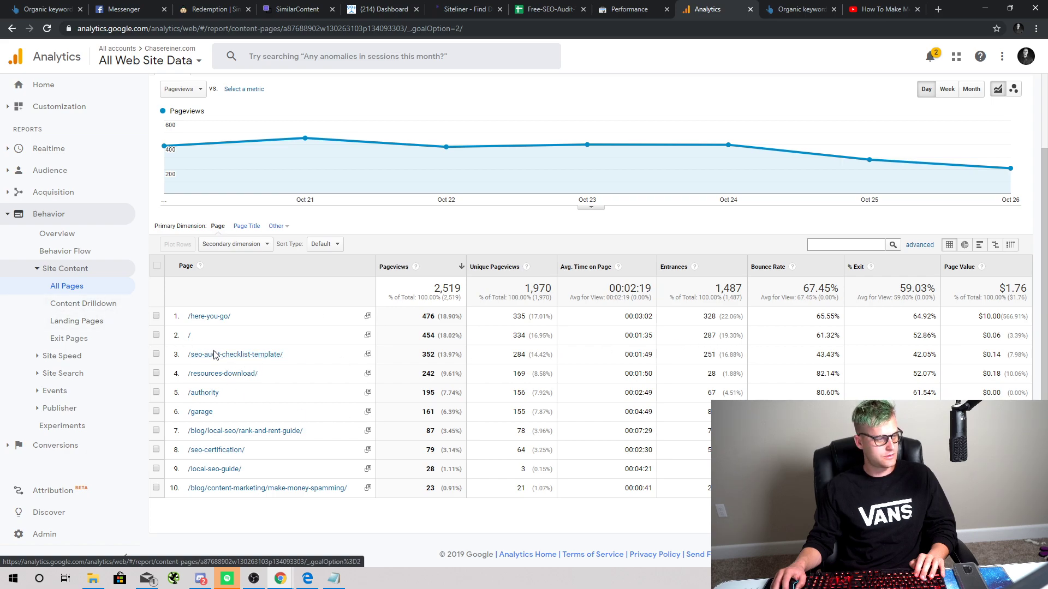
click(214, 355)
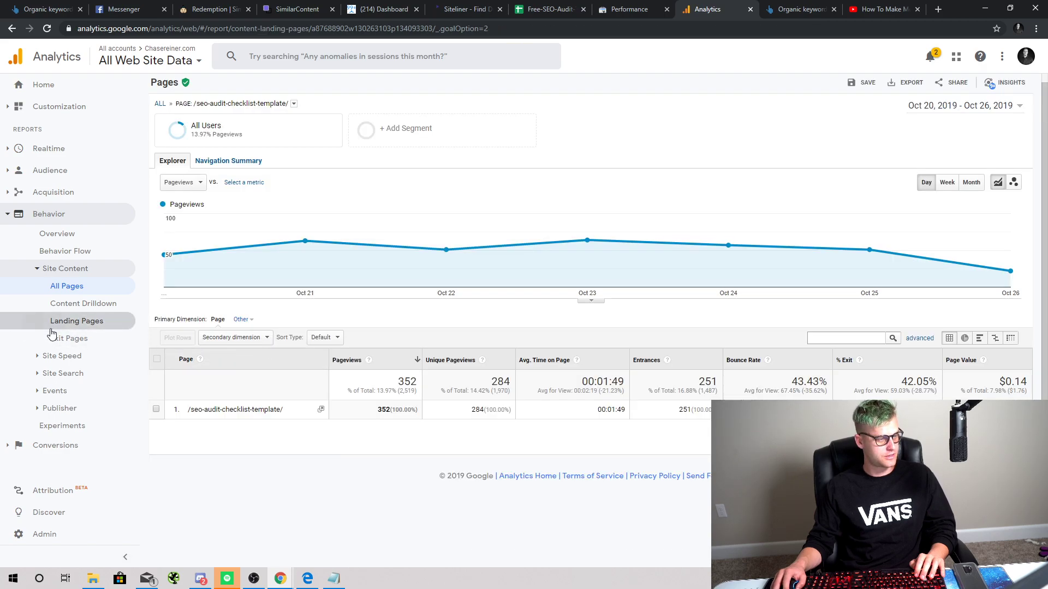
Step: Open Landing Pages and show Goal 3: Email Opt in conversions per page
click(71, 322)
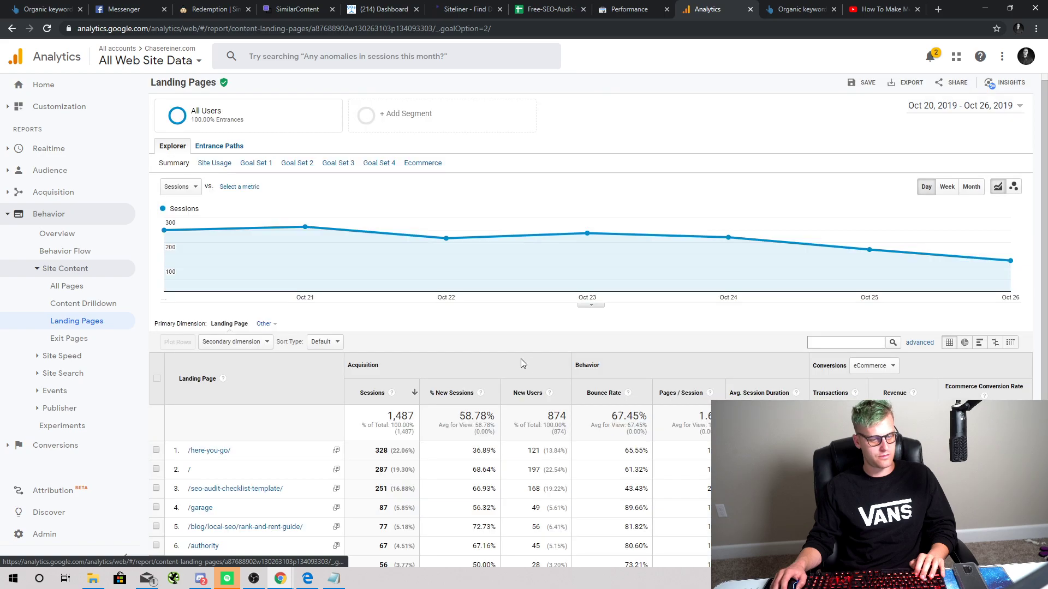
scroll(764, 306, down, 2)
click(880, 257)
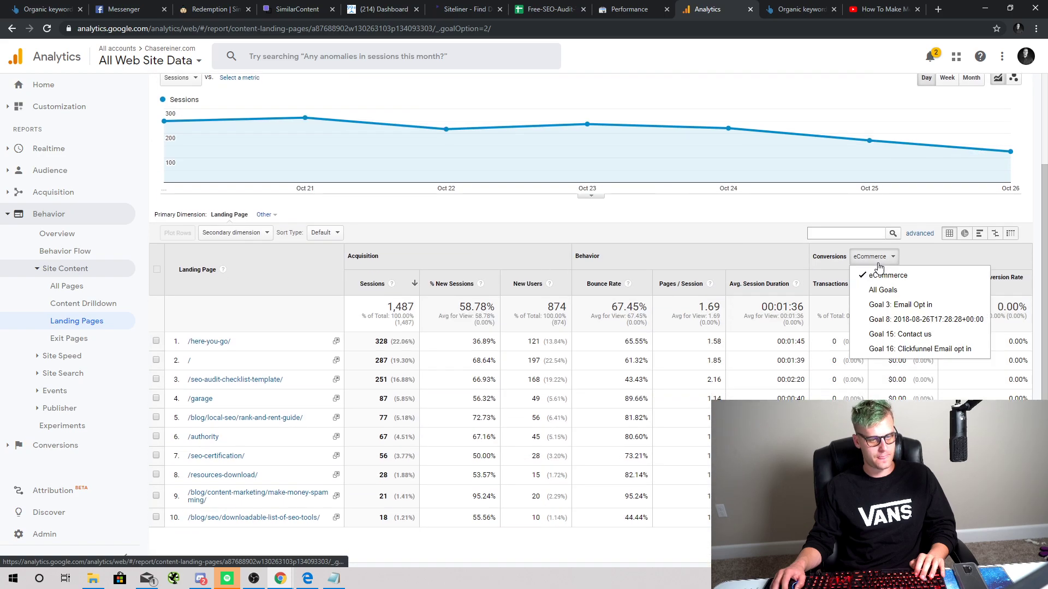
click(884, 306)
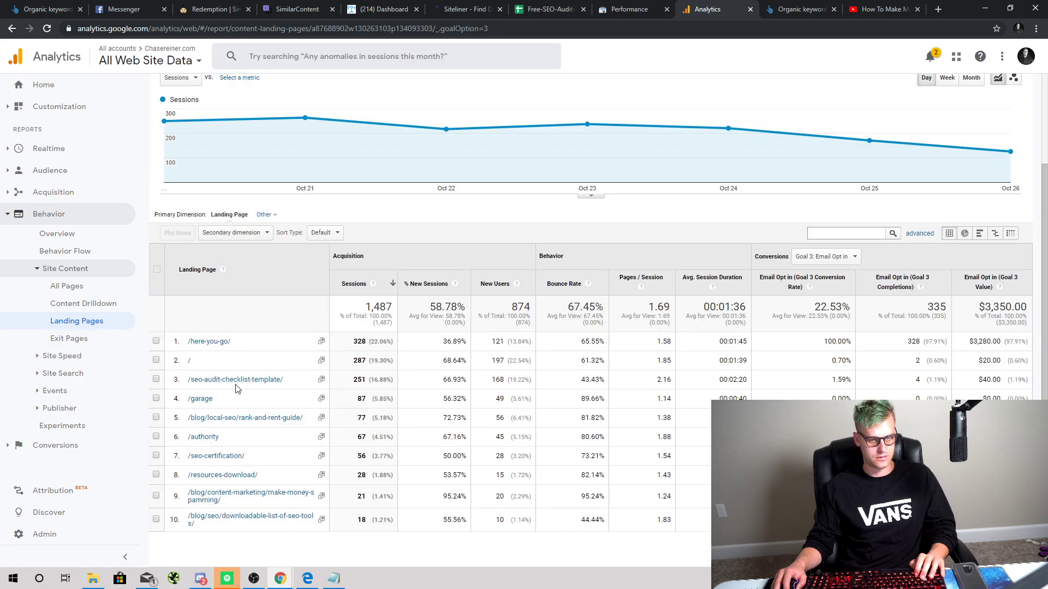
click(824, 256)
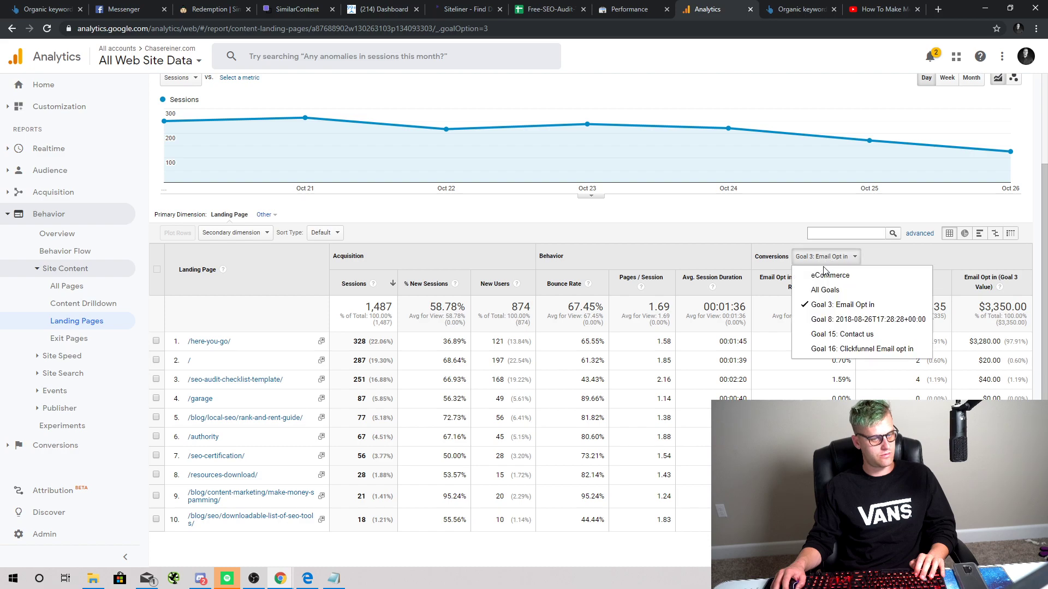
click(846, 126)
scroll(851, 142, up, 2)
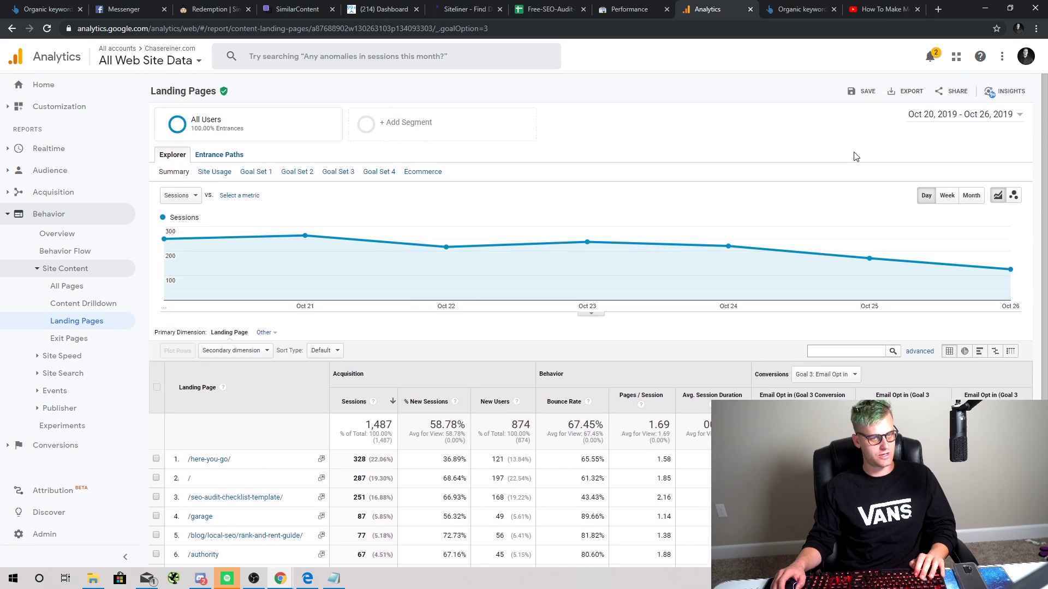
Step: Set the date range to May 1 – Oct 26, 2019 and drill into /seo-audit-checklist-template/
click(950, 121)
click(665, 133)
click(665, 133)
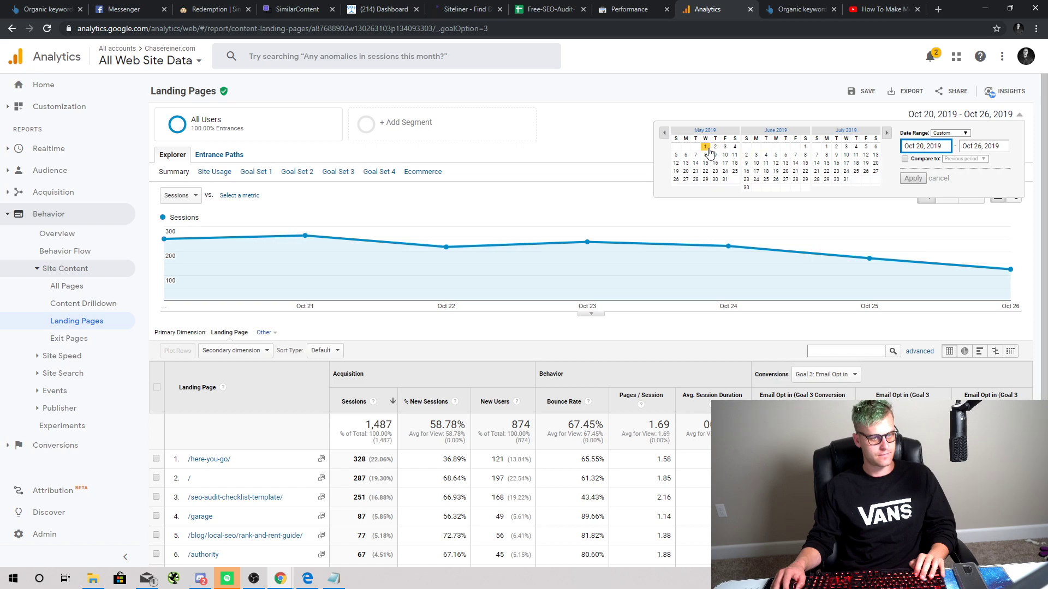
click(705, 147)
click(910, 178)
scroll(612, 381, down, 3)
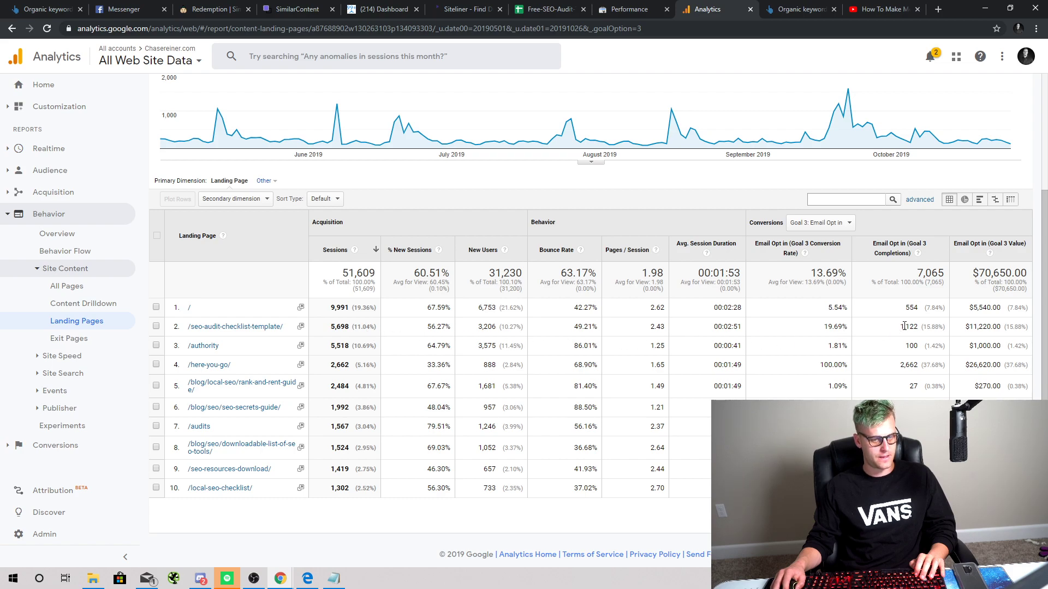
scroll(871, 200, up, 1)
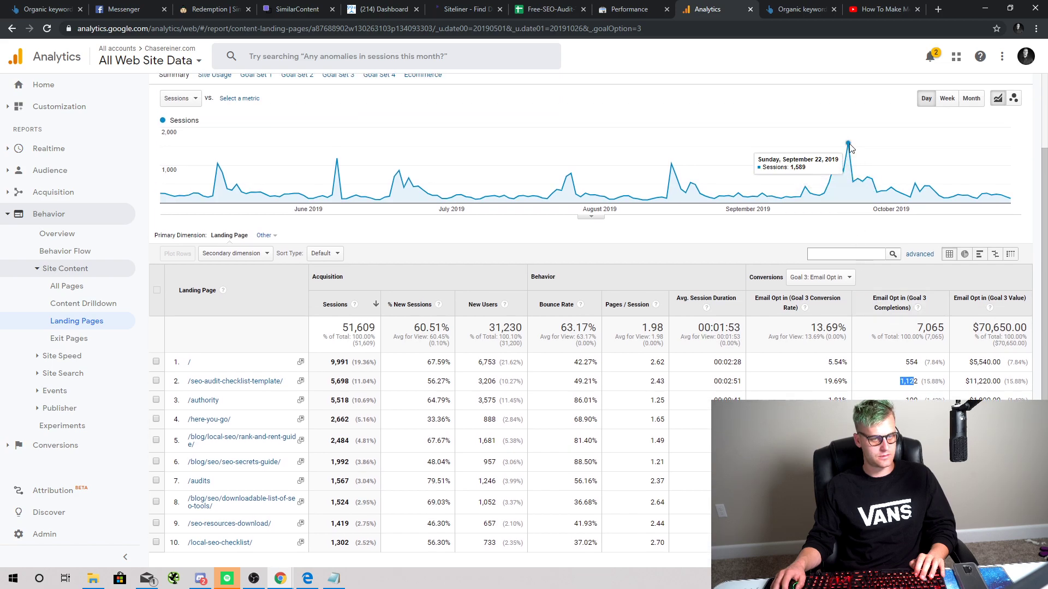
scroll(478, 165, down, 3)
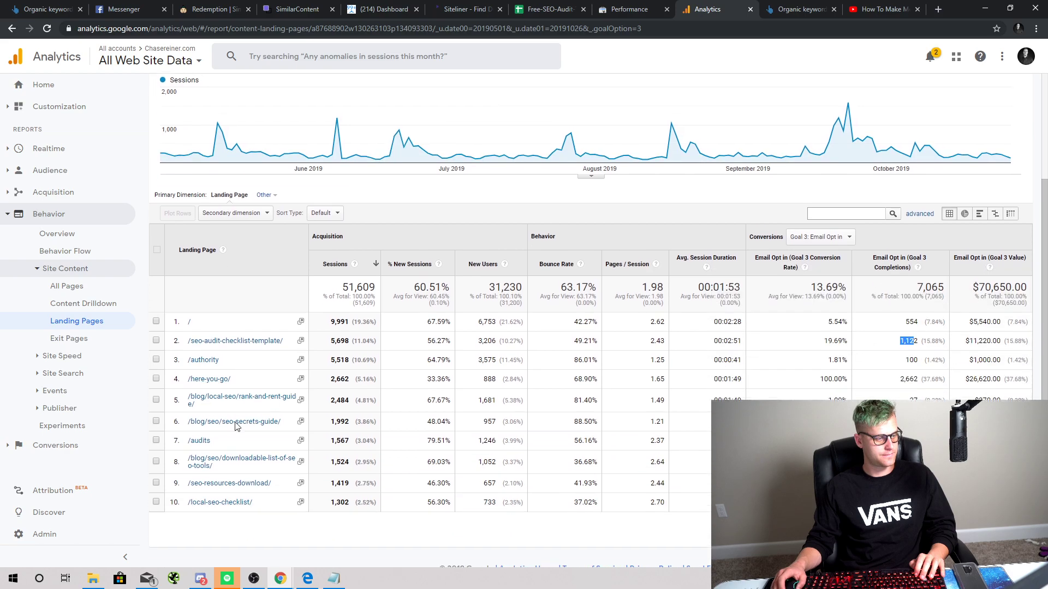
click(253, 328)
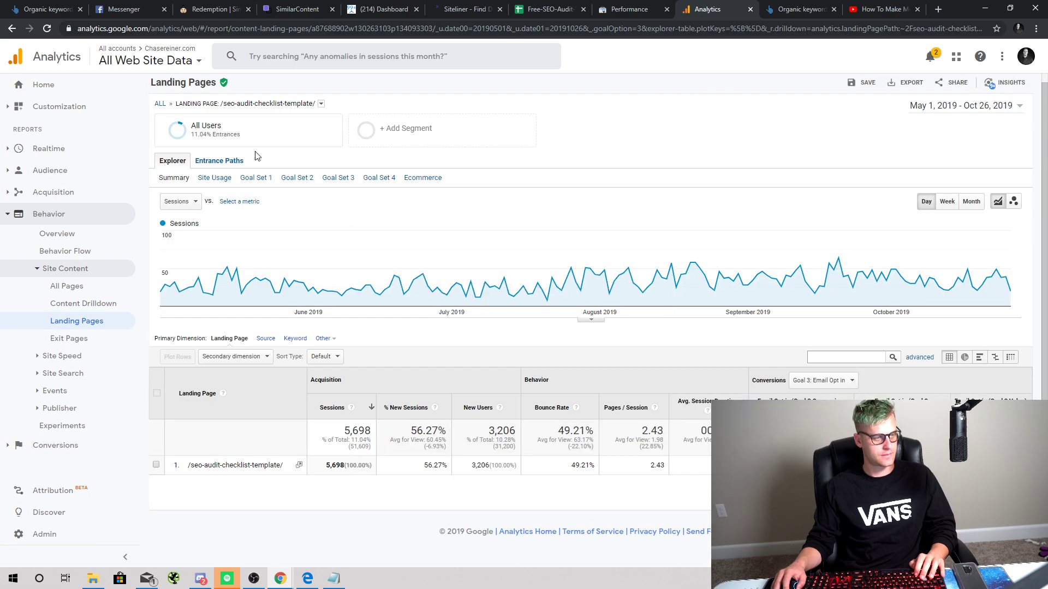
Step: Apply the Converters segment to the report in place of All Users
click(263, 134)
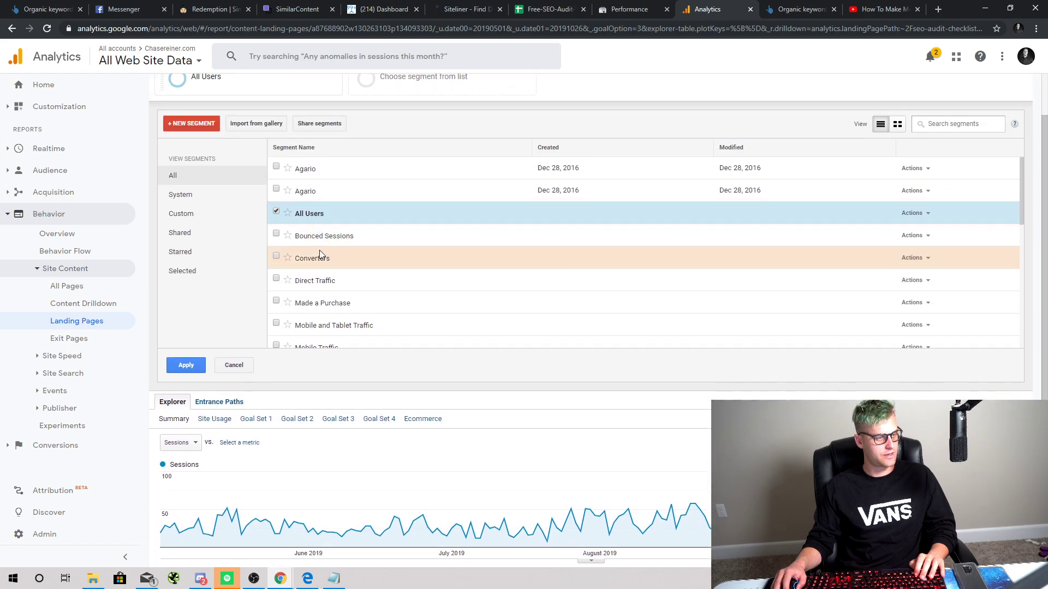
click(319, 251)
click(275, 211)
click(204, 364)
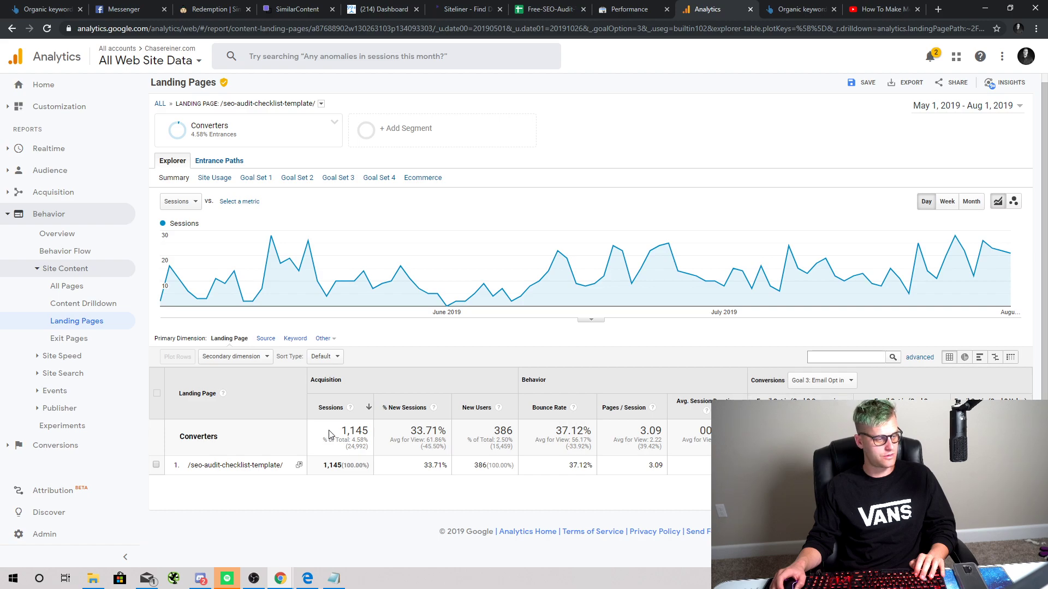
scroll(321, 425, up, 1)
Step: Add the Organic Traffic segment alongside Converters for comparison
click(258, 142)
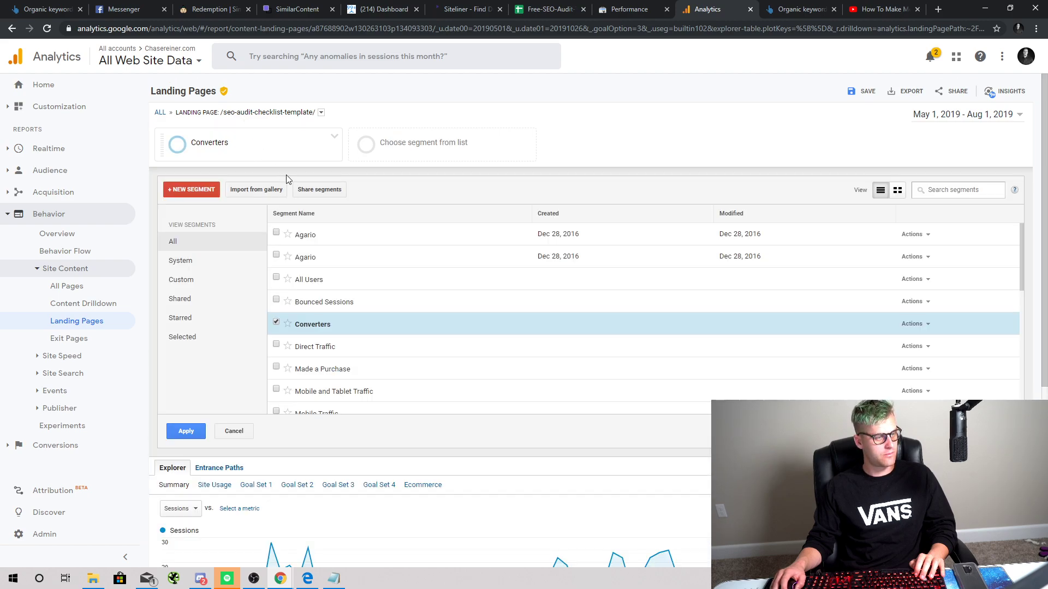
scroll(345, 325, down, 3)
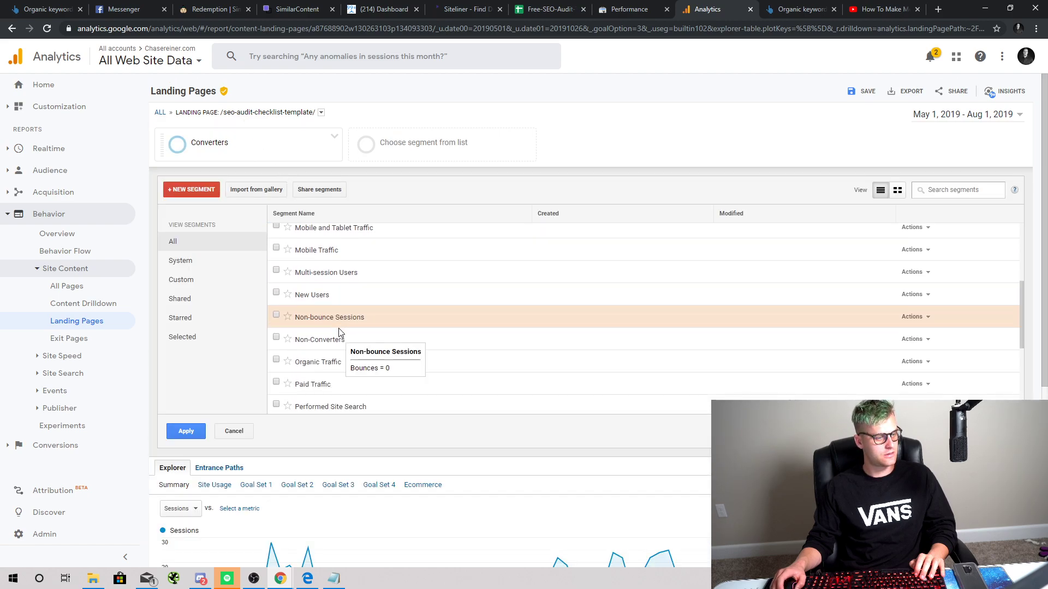
scroll(333, 344, up, 1)
scroll(322, 352, down, 1)
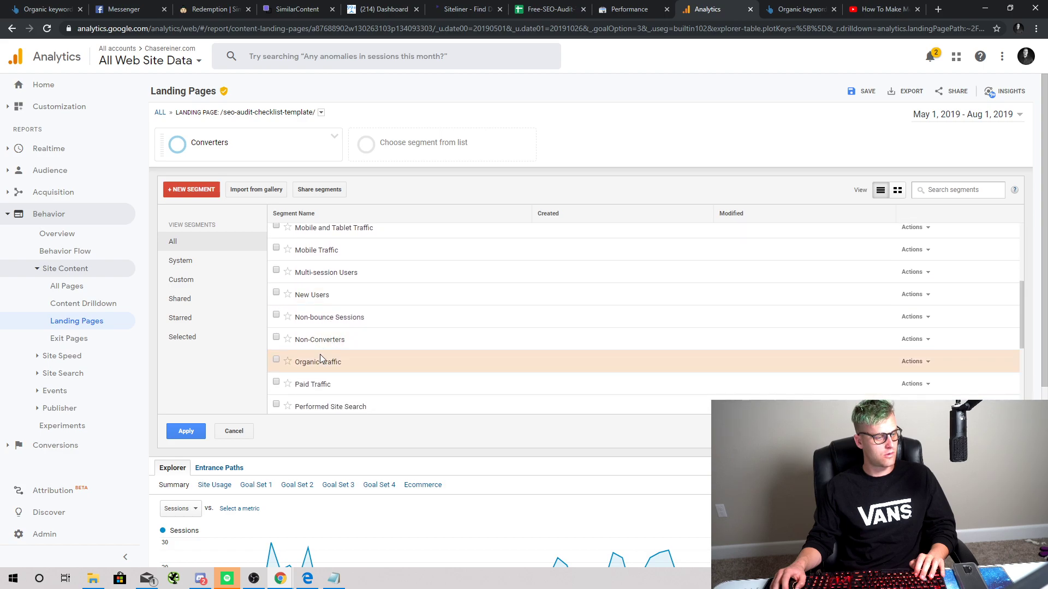
click(321, 359)
click(180, 432)
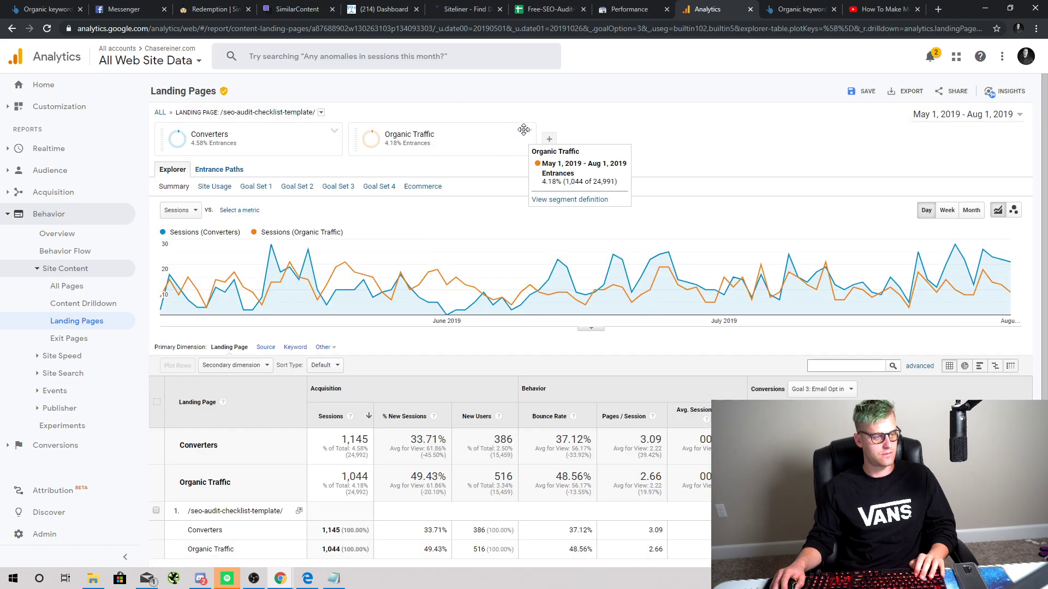
scroll(524, 129, down, 1)
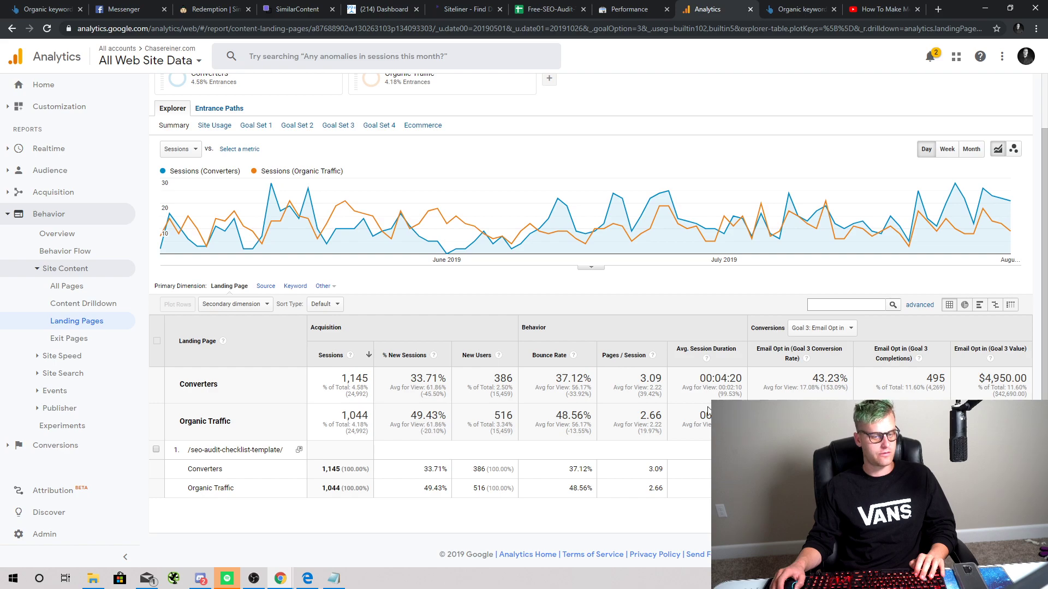
scroll(696, 400, up, 1)
Step: Drop Converters so only Organic Traffic remains, then go to the Admin settings
click(483, 134)
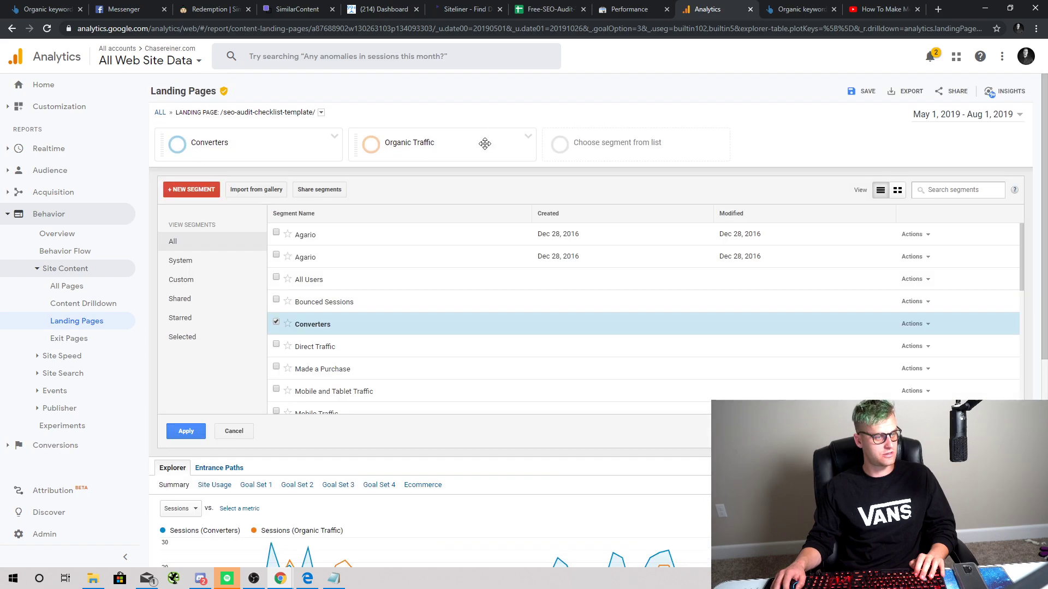
click(318, 329)
click(182, 431)
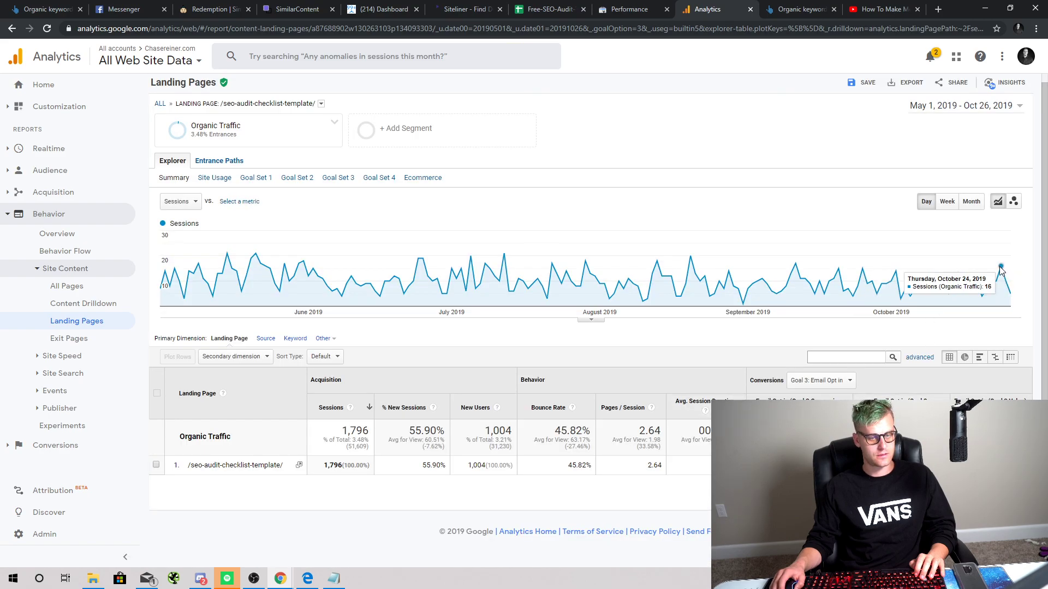
click(55, 537)
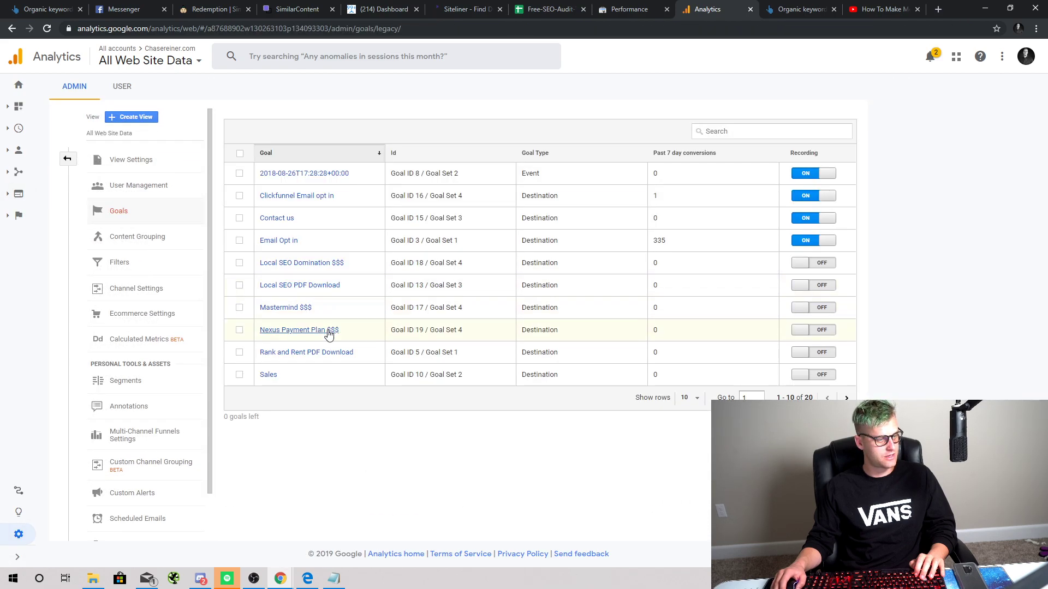
Step: Inspect the Email Opt in goal's details (/here-you-go/, 10 USD), then move to row 4's word count in the audit sheet
click(379, 246)
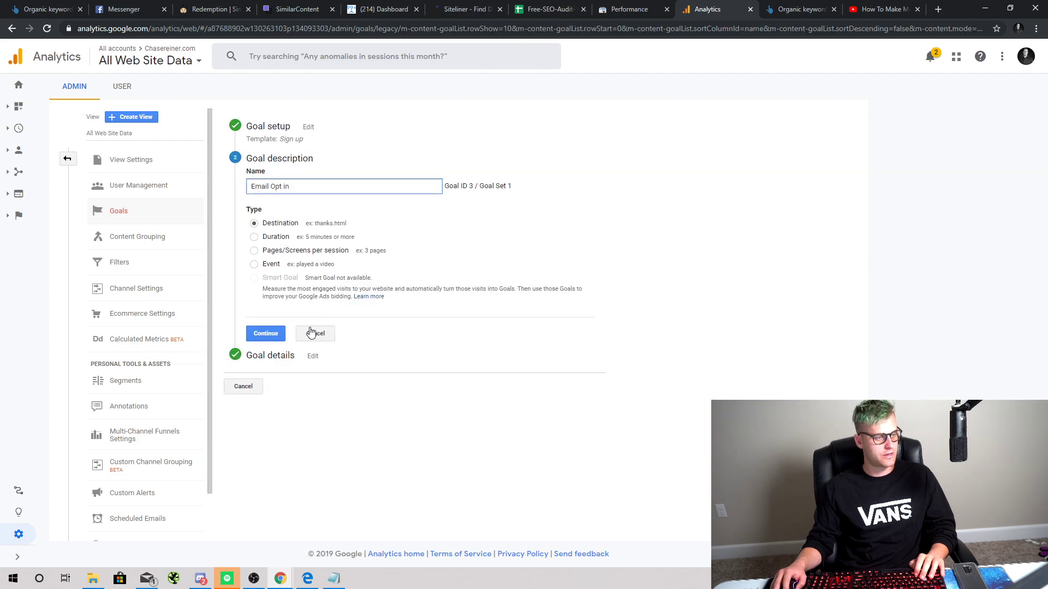
click(281, 356)
triple_click(435, 223)
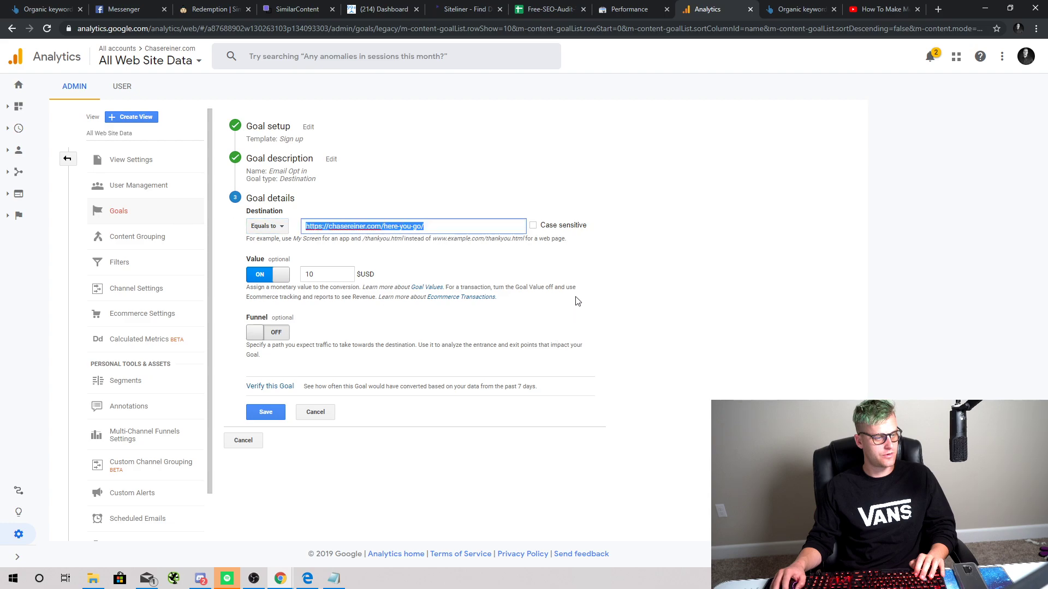
click(656, 191)
click(273, 172)
click(267, 127)
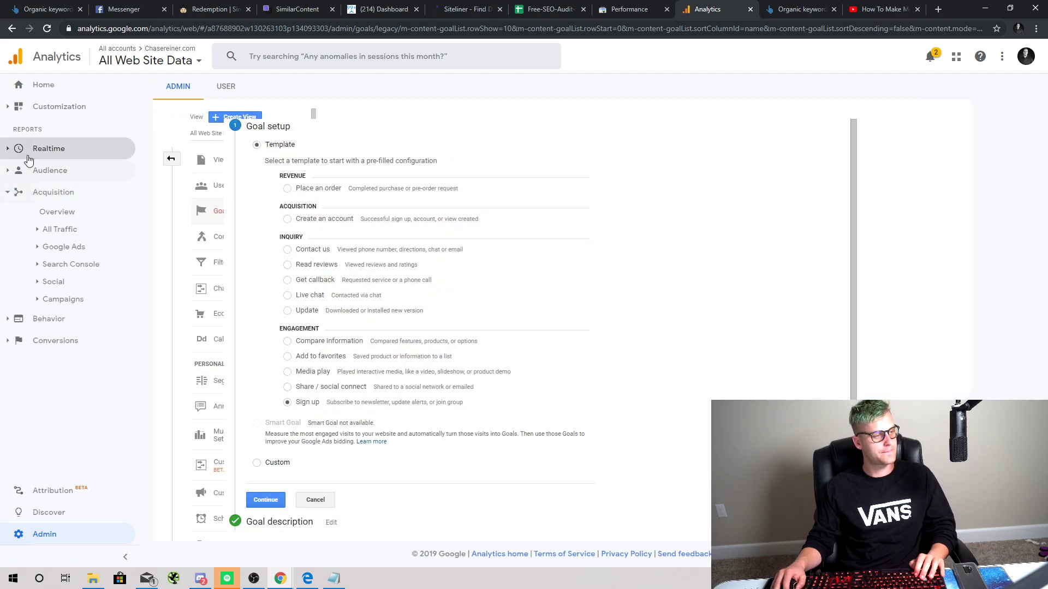
click(549, 9)
key(Right)
key(Right)
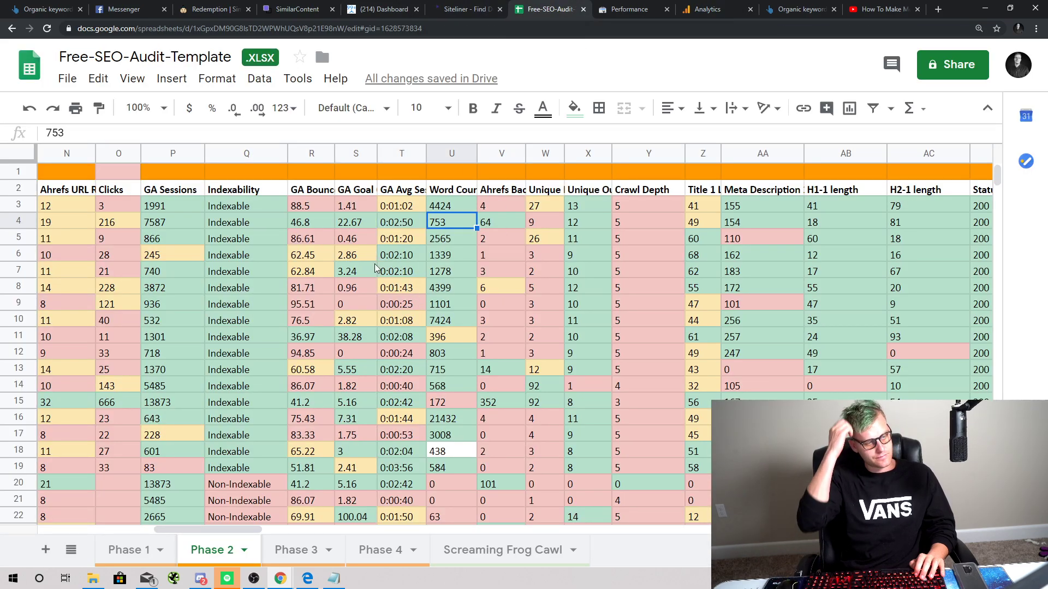
Step: Compare row 4's word count 753, backlinks 64 and Unique Inlinks values
click(496, 221)
click(534, 224)
click(482, 224)
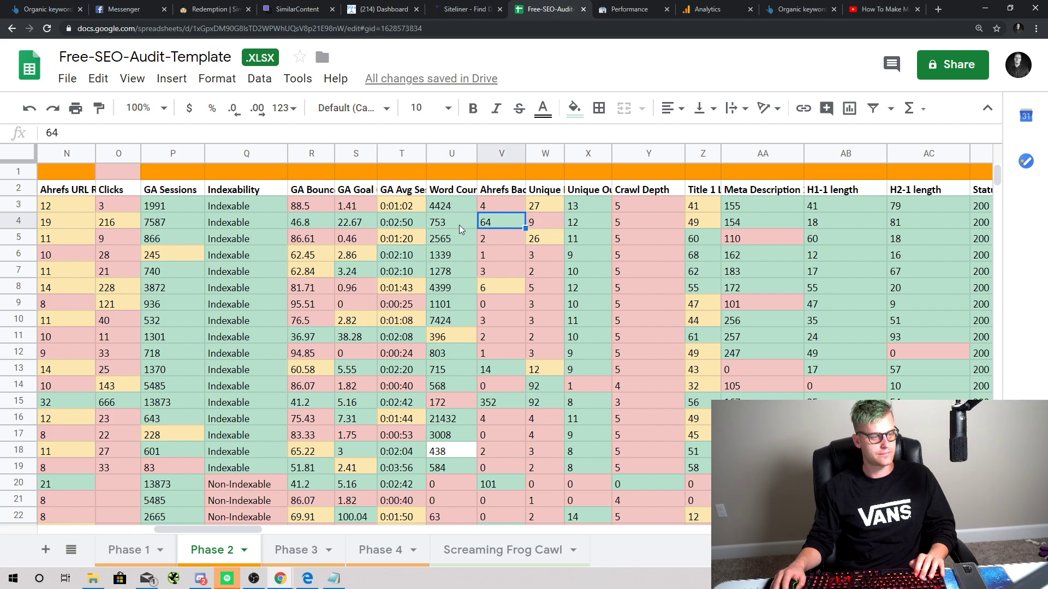
click(460, 224)
click(483, 224)
click(449, 224)
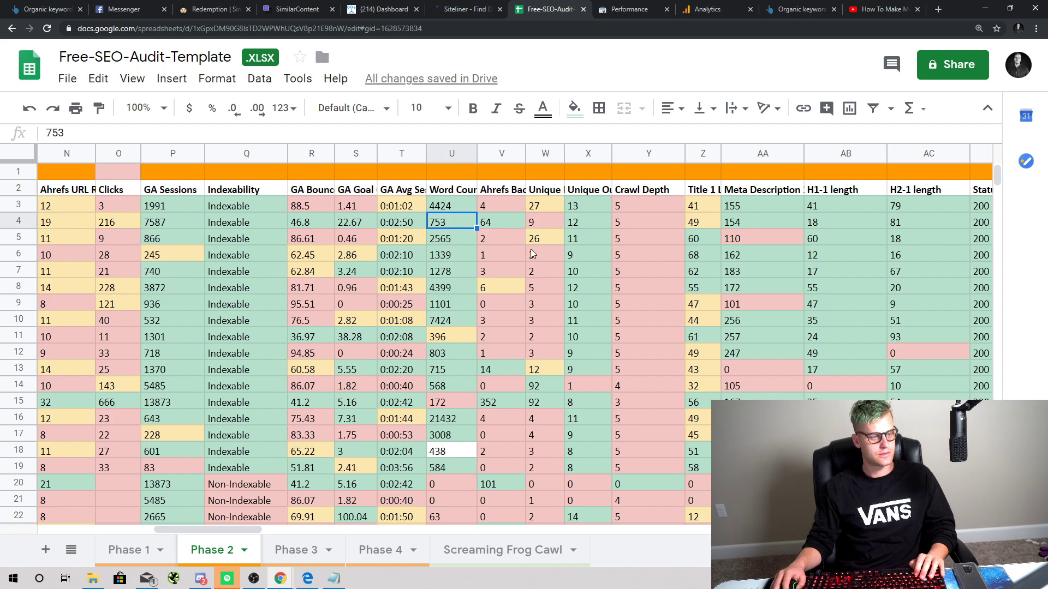
click(509, 223)
click(530, 225)
click(483, 227)
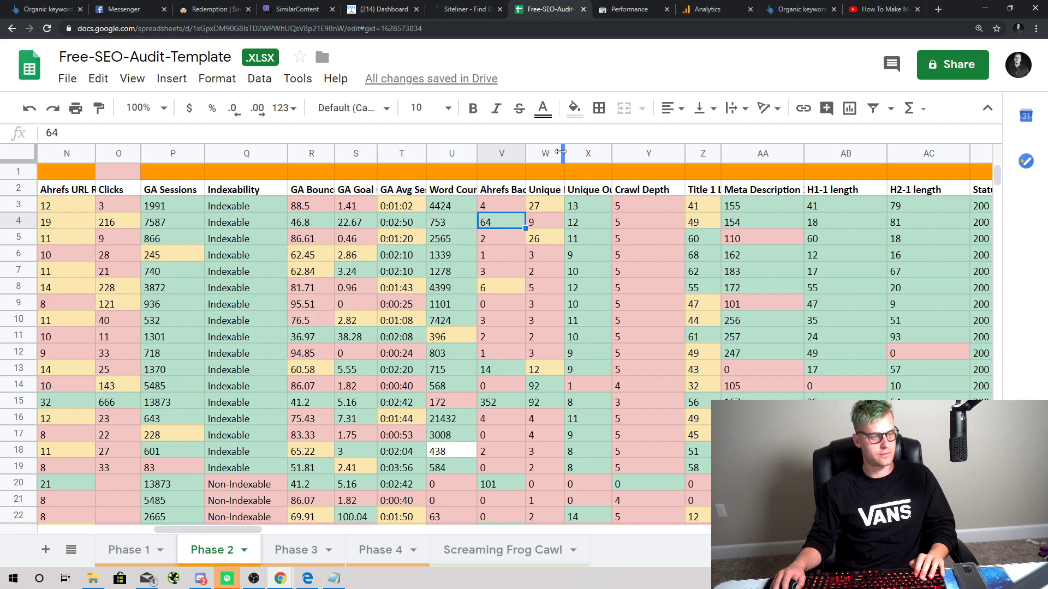
Step: Auto-fit column W to its Unique Inlinks header and review Word Count, backlinks and Crawl Depth values
double_click(562, 152)
click(583, 222)
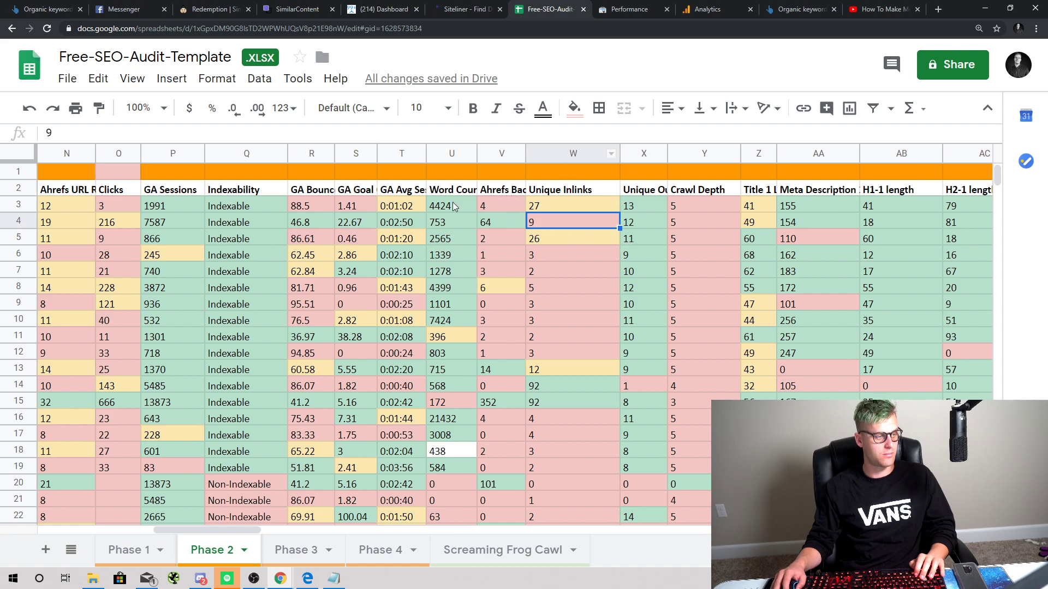
drag(453, 204, 462, 494)
click(512, 355)
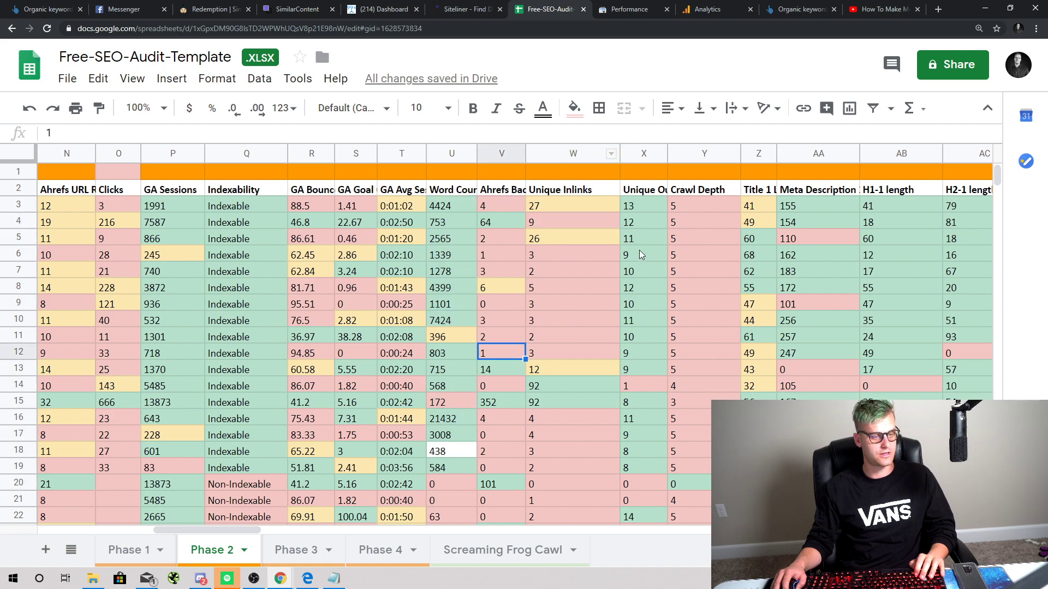
click(674, 227)
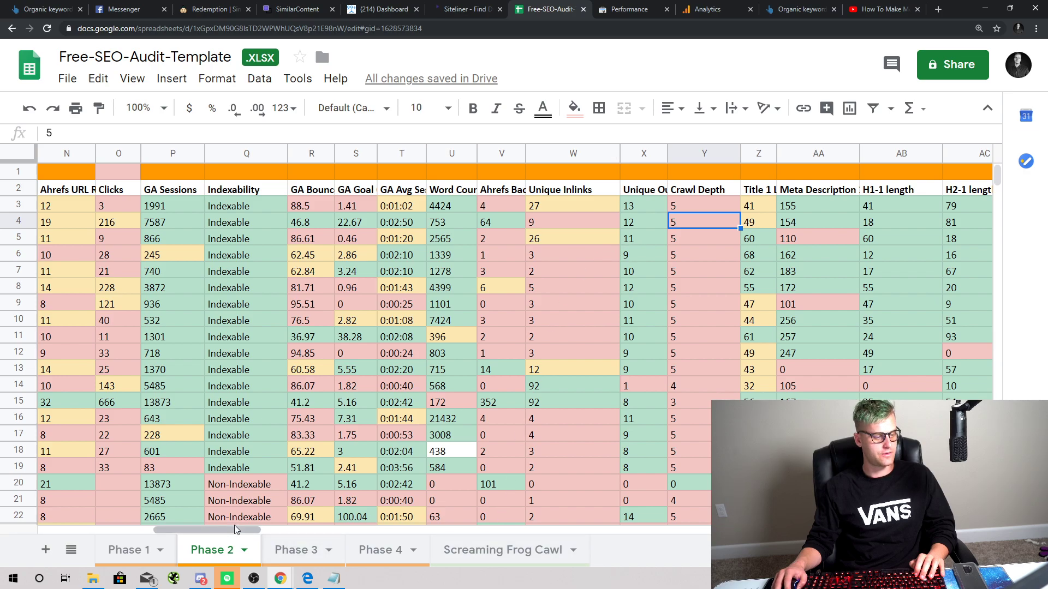
drag(235, 528, 213, 492)
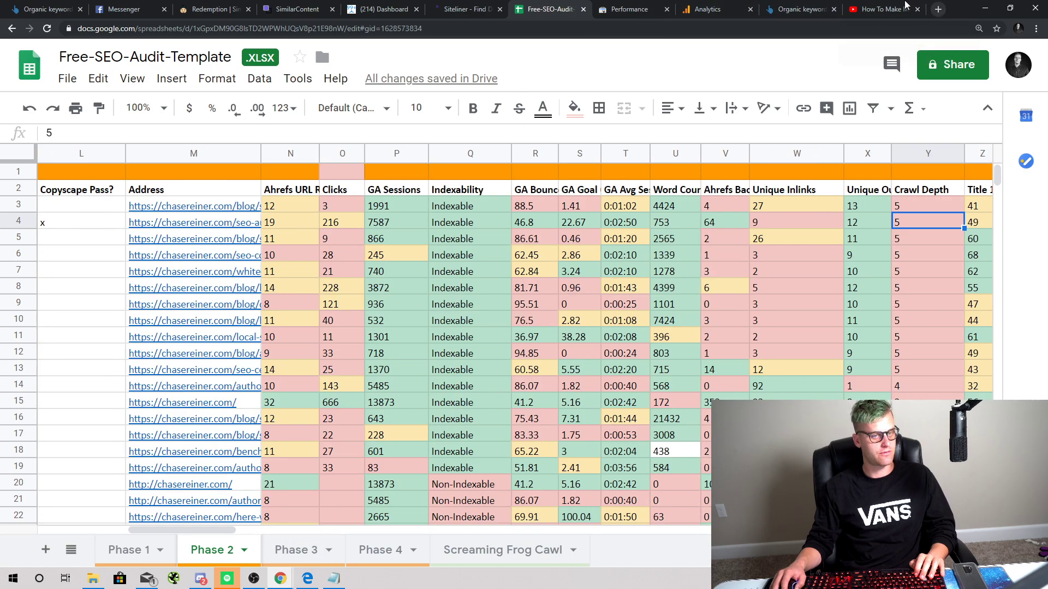
click(884, 9)
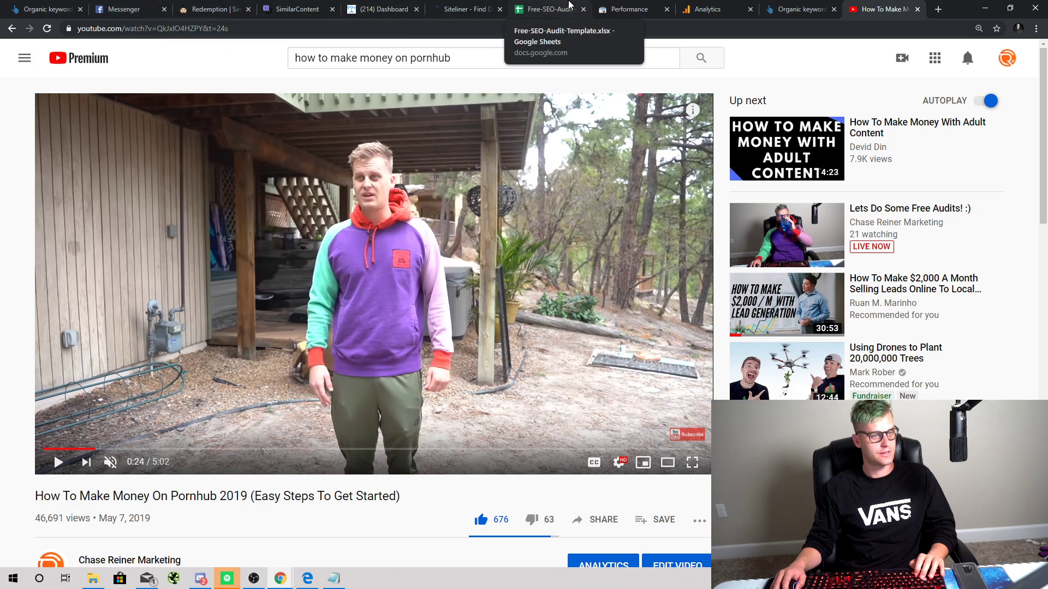
Step: Load chasereiner.com in a new tab and open its Home Page in the WordPress editor
click(710, 10)
click(797, 9)
click(938, 9)
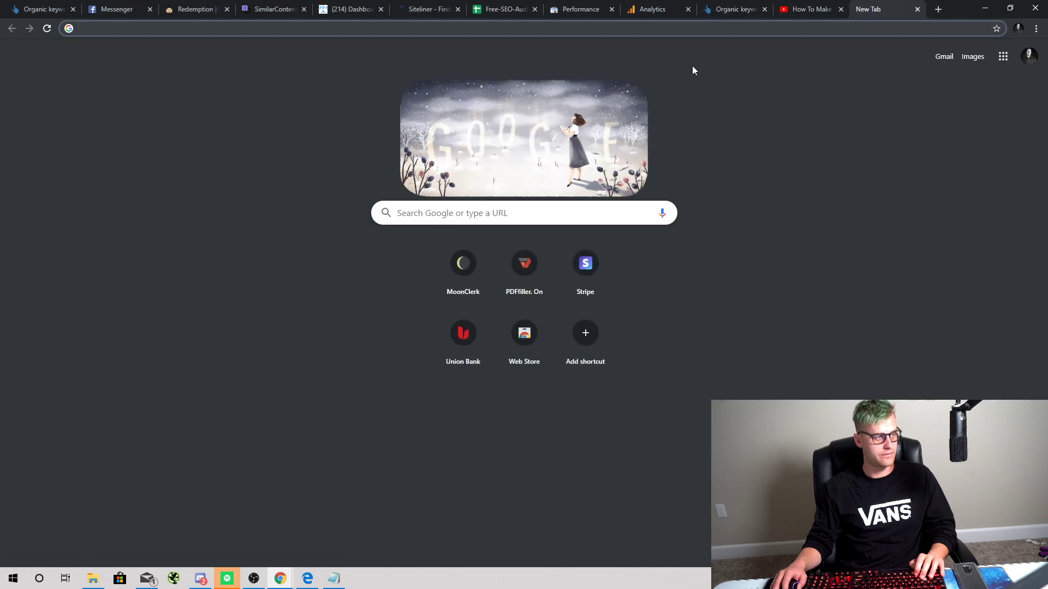
text(chasereiner.com)
key(Return)
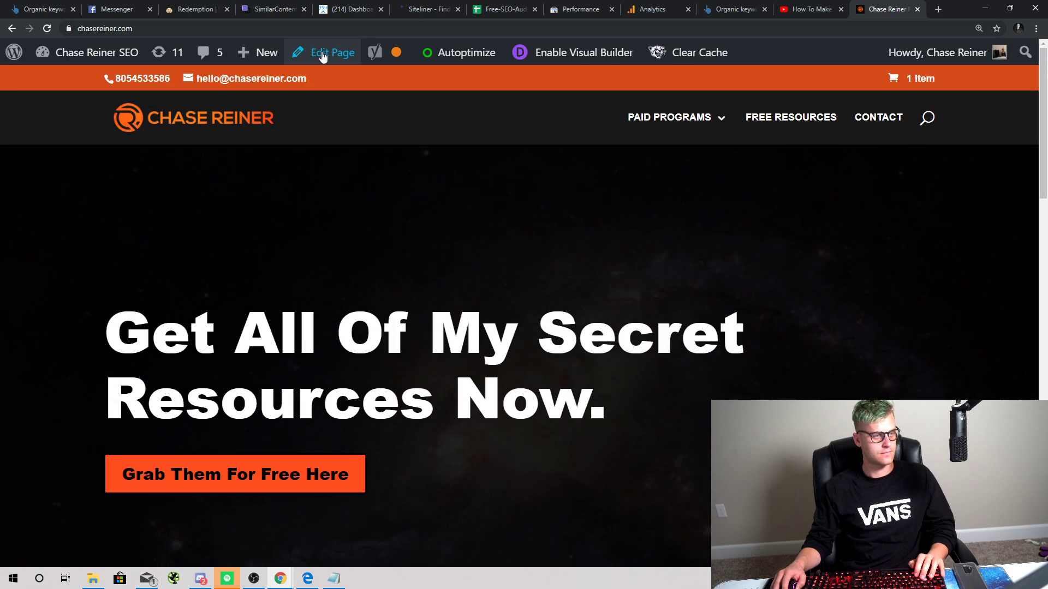
click(322, 55)
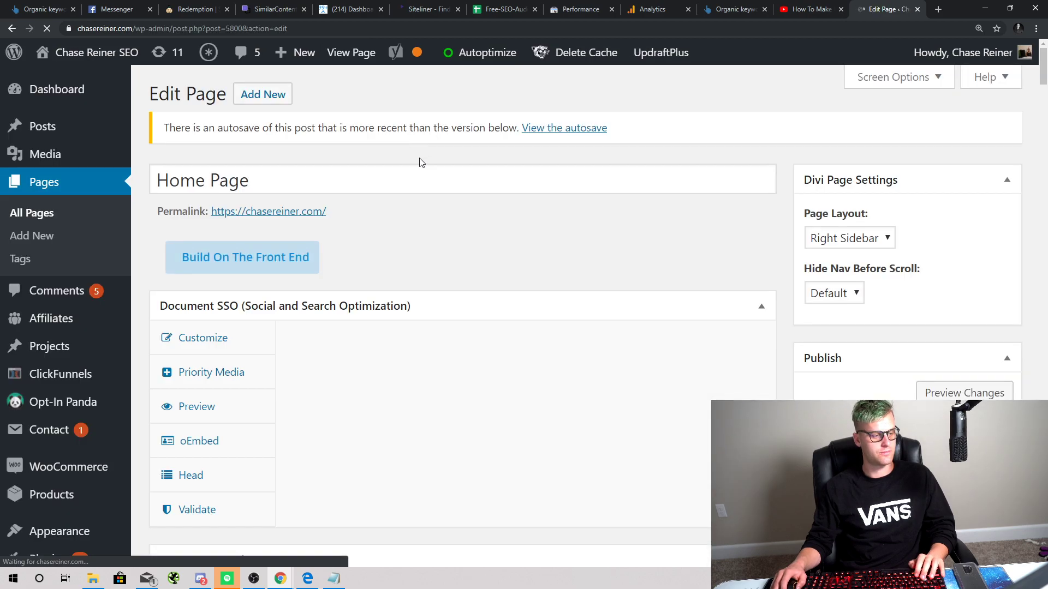
Step: Glance at the audit spreadsheet, then return to the Analytics goal setup
click(500, 9)
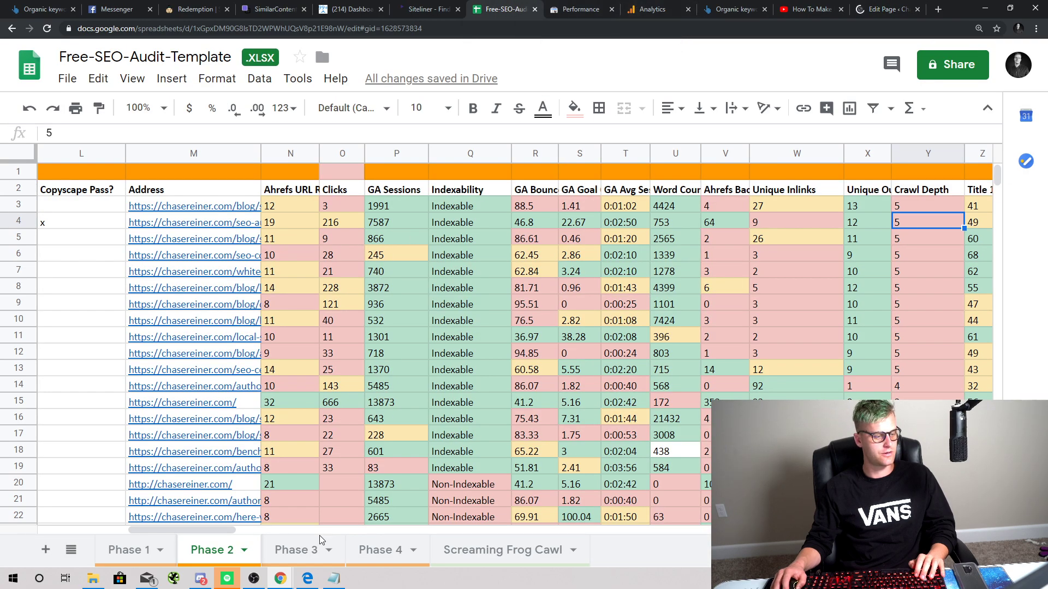
drag(223, 531, 112, 502)
click(659, 8)
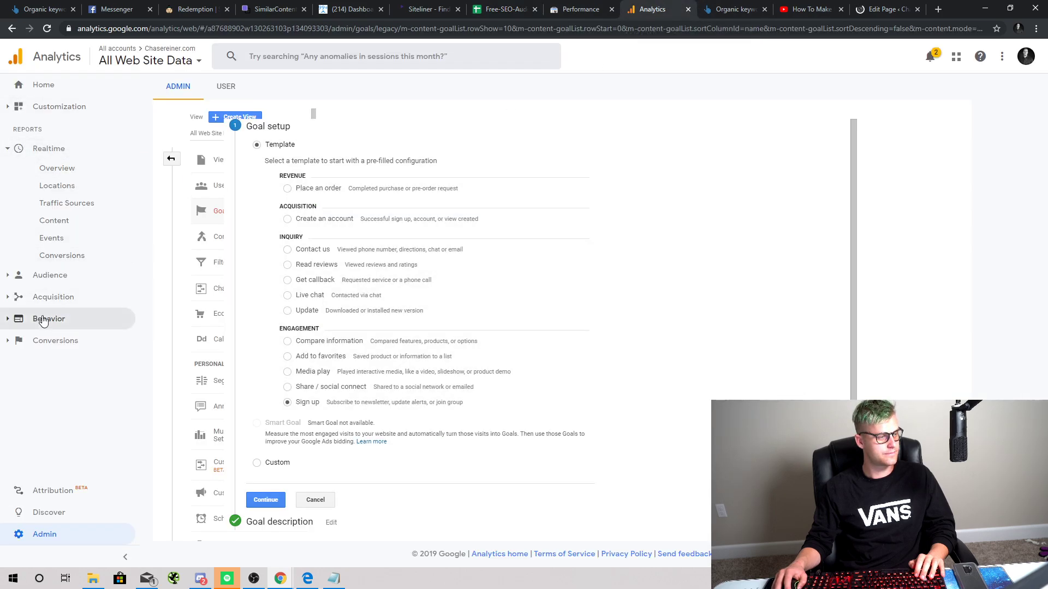
Step: Open Behavior > Site Content > Landing Pages and filter it to the homepage '/'
click(68, 287)
click(66, 173)
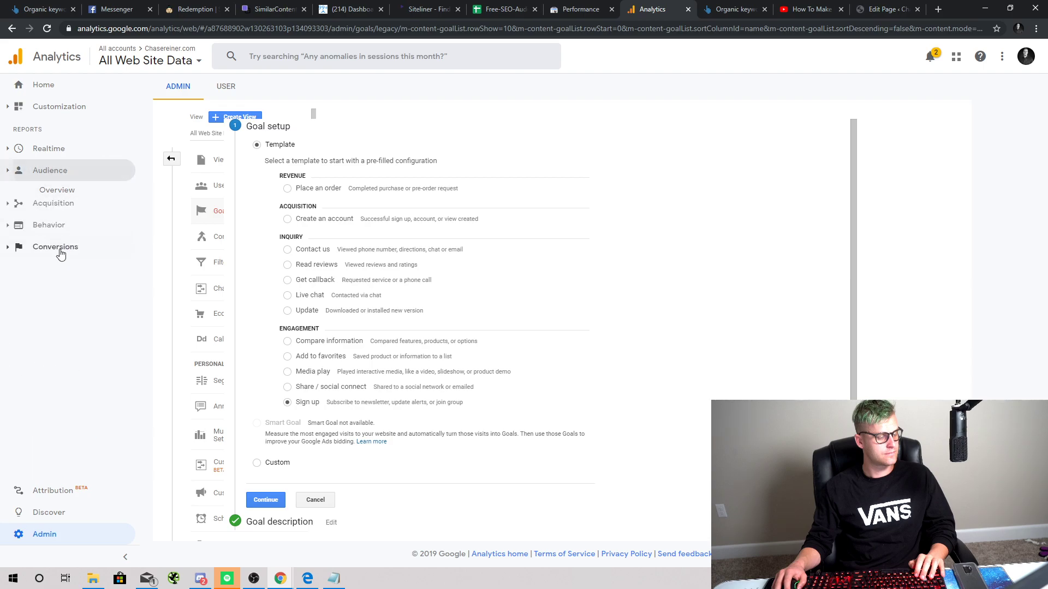
click(66, 213)
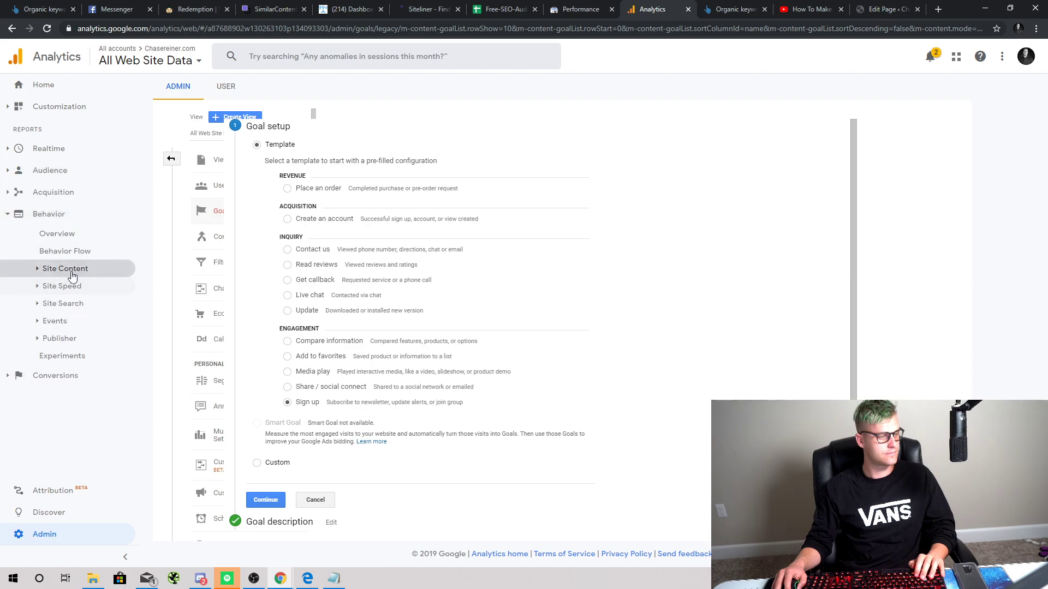
click(65, 268)
click(71, 323)
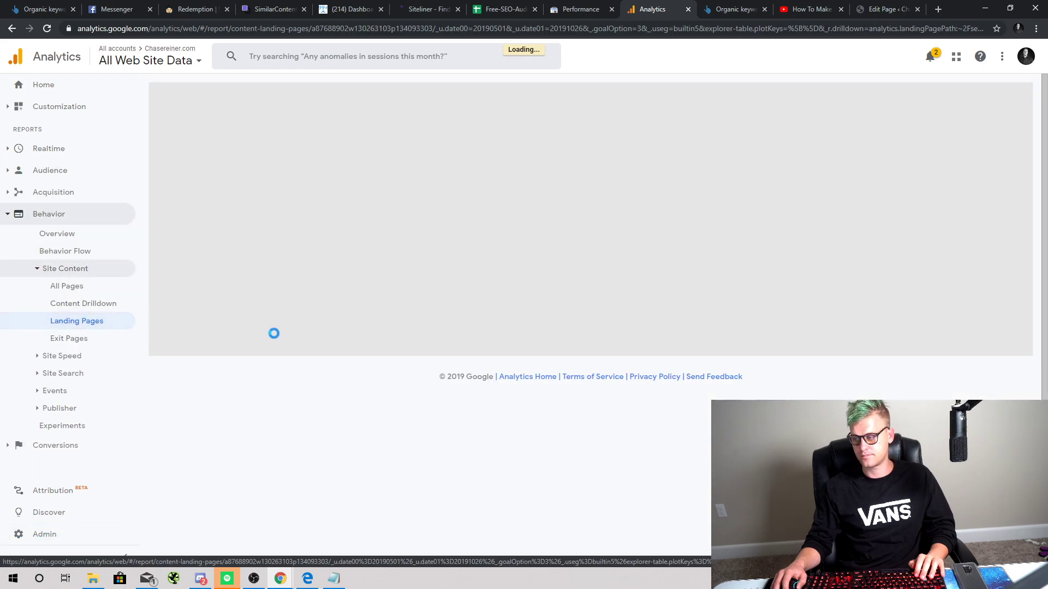
scroll(300, 415, down, 1)
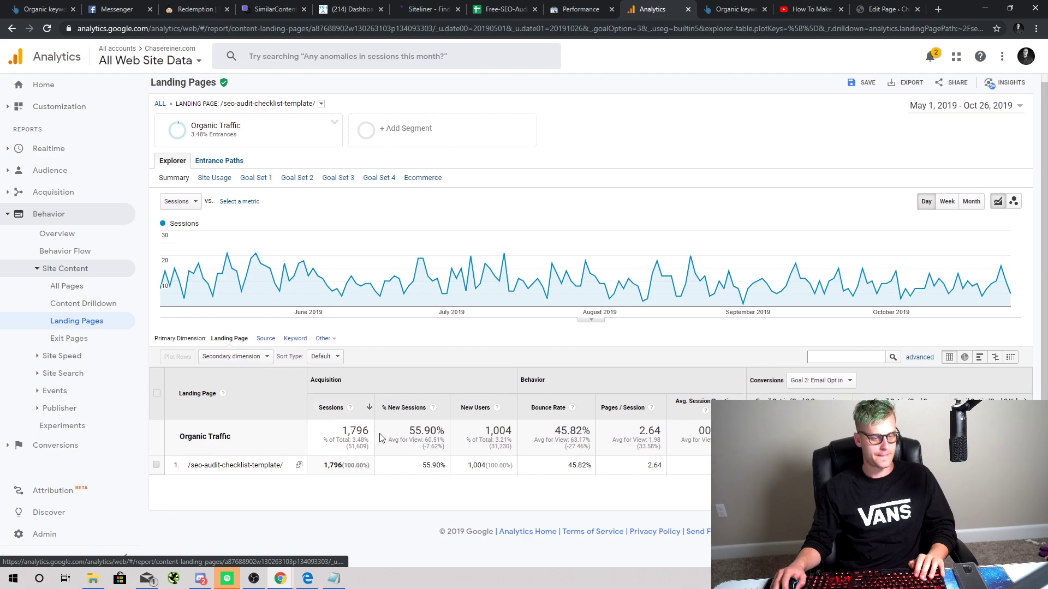
click(321, 105)
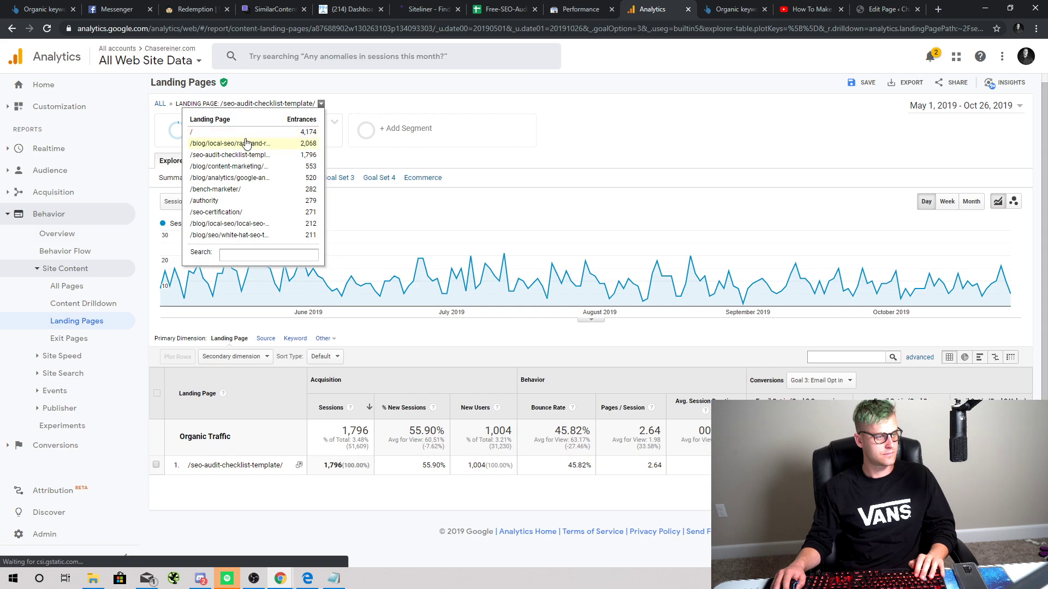
drag(247, 144, 246, 135)
click(245, 135)
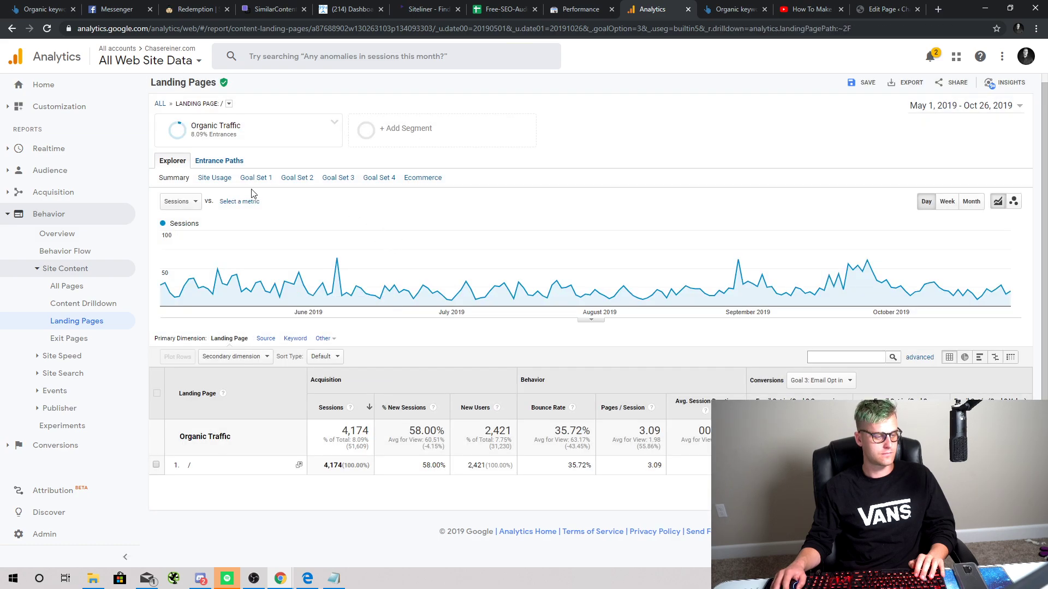
Step: Replace the Organic Traffic segment with Converters and apply it
click(270, 133)
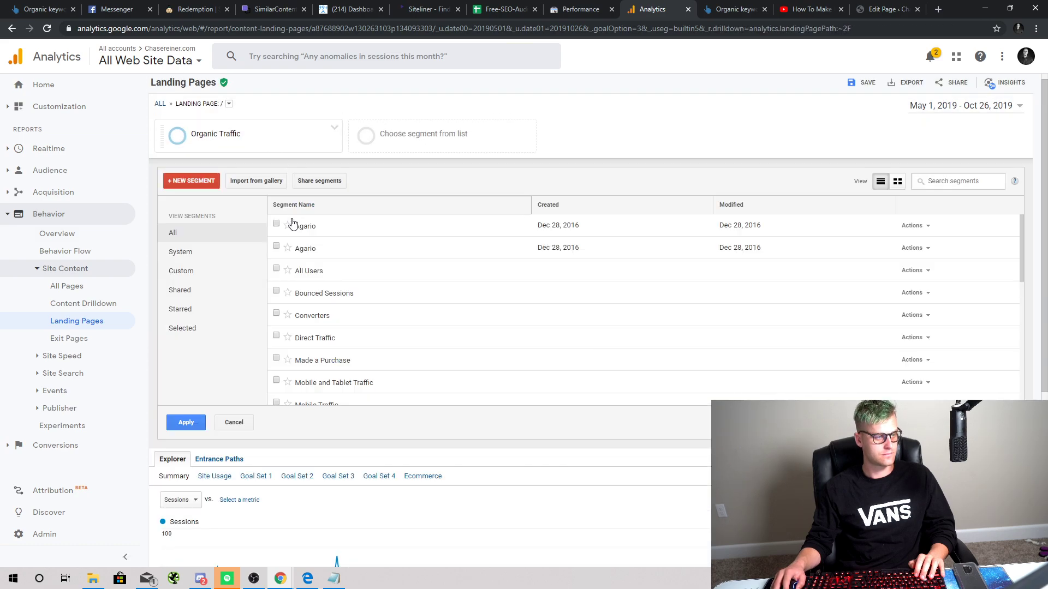
scroll(293, 284, down, 3)
click(297, 354)
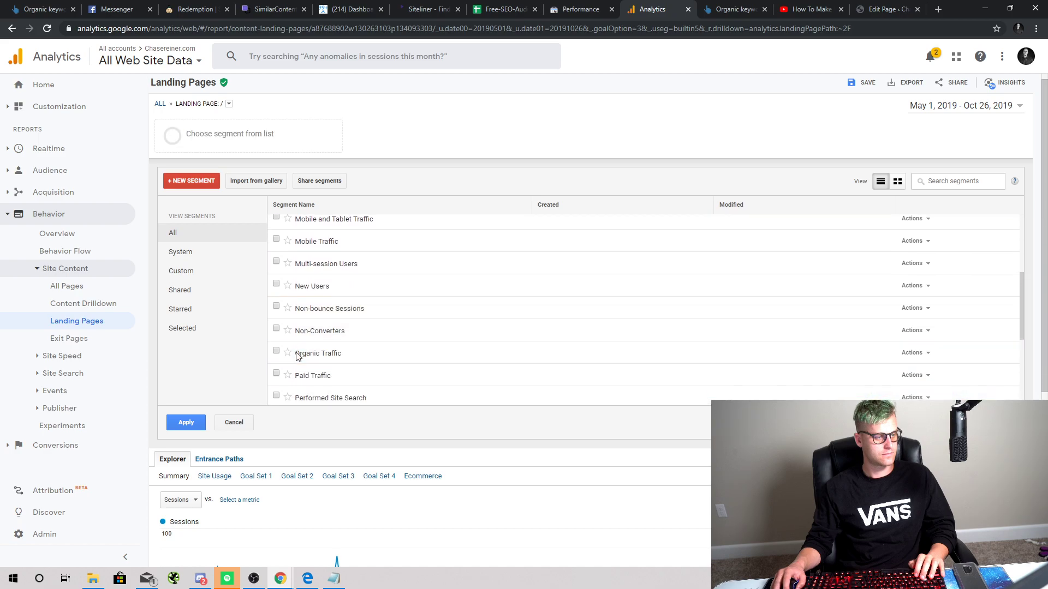
scroll(312, 305, down, 2)
scroll(313, 311, up, 3)
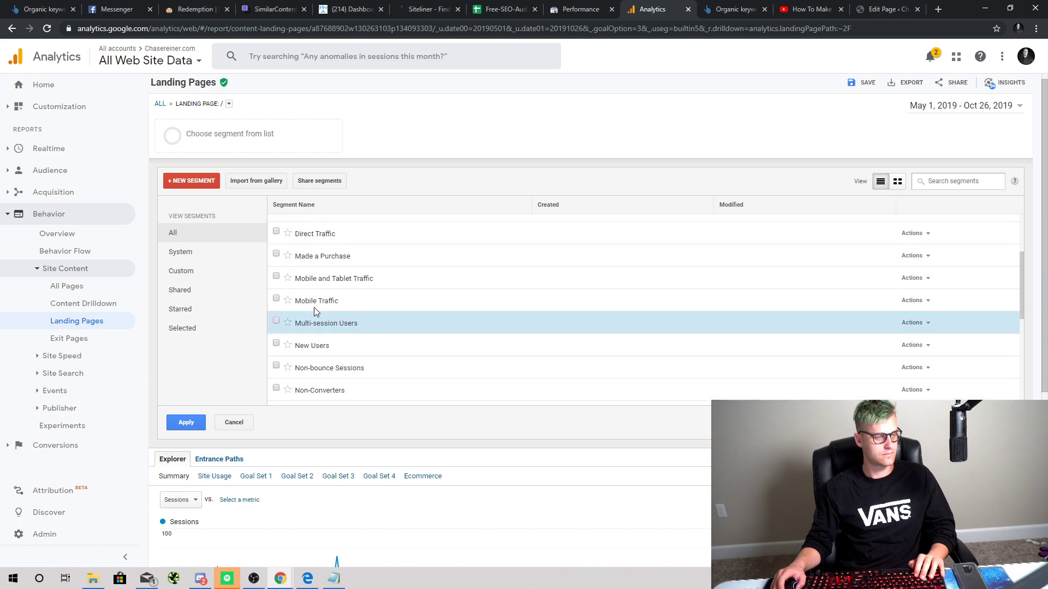
scroll(315, 311, up, 2)
click(314, 311)
click(183, 417)
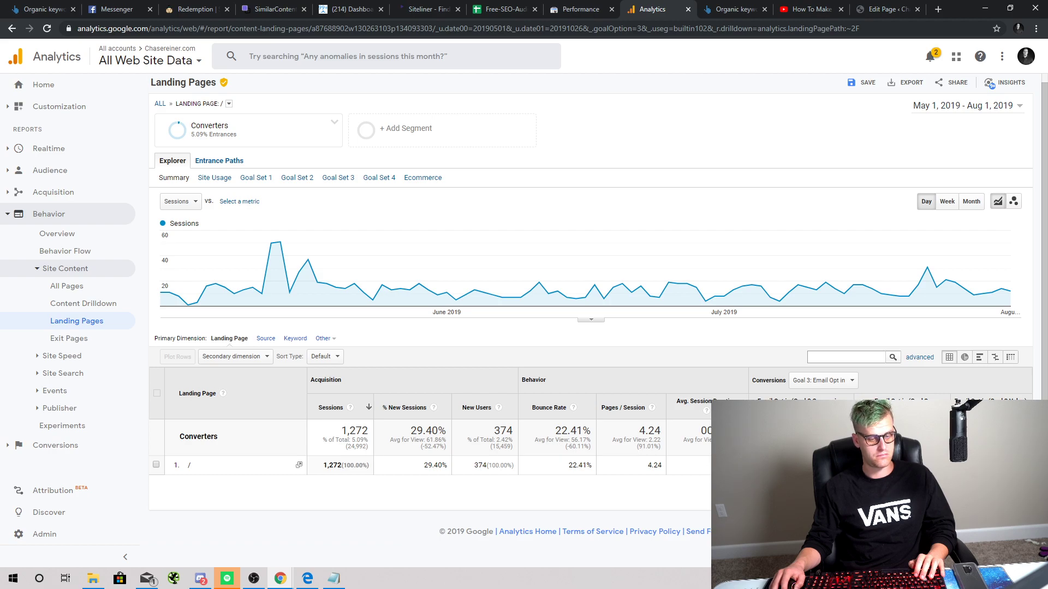
mouse_move(943, 279)
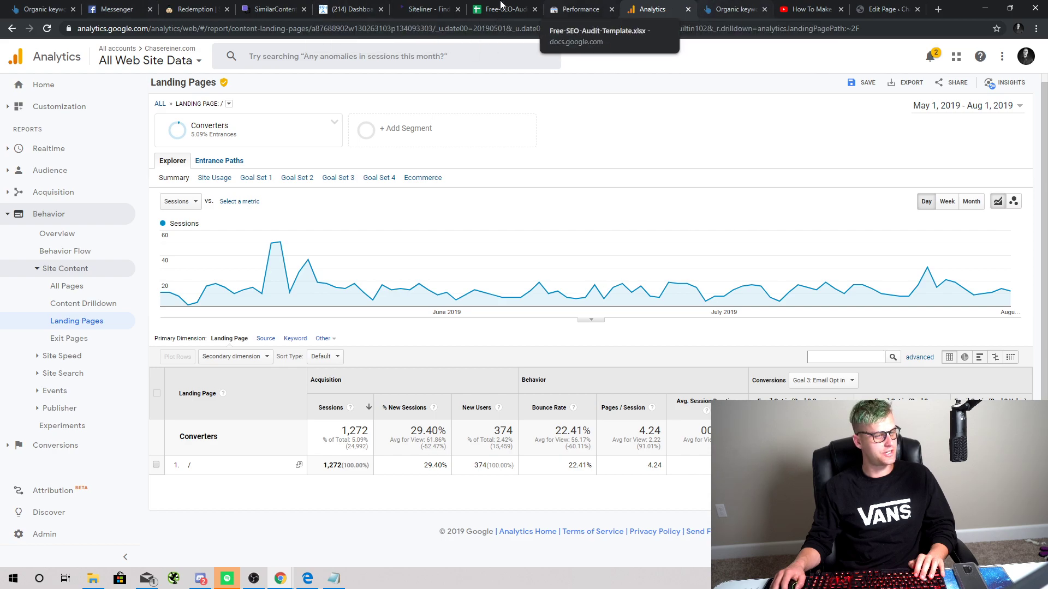
Step: Open the chasereiner.com homepage in the Divi front-end builder
click(884, 10)
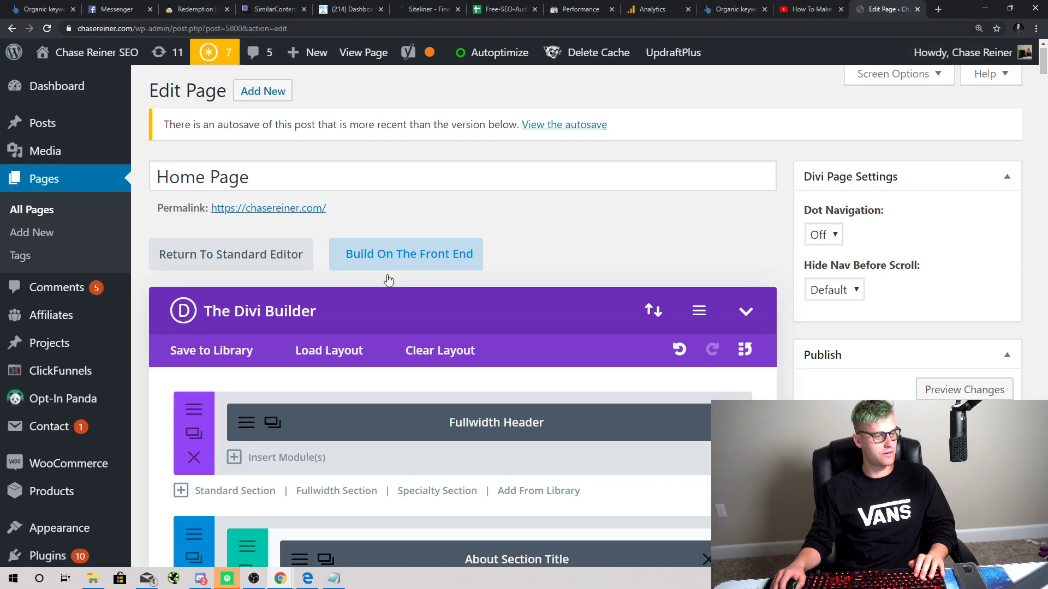
scroll(386, 171, down, 2)
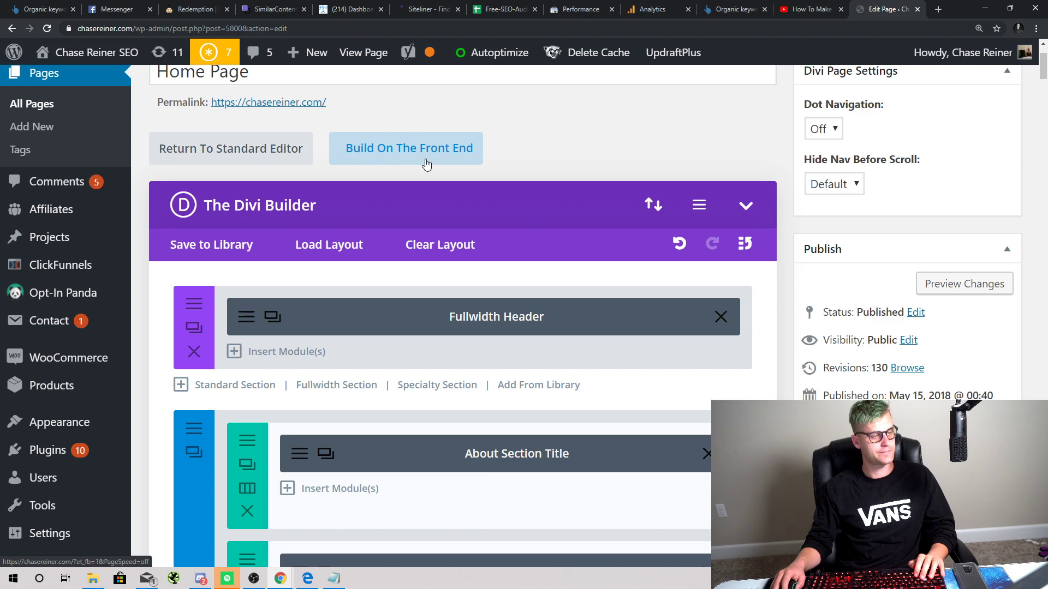
click(358, 143)
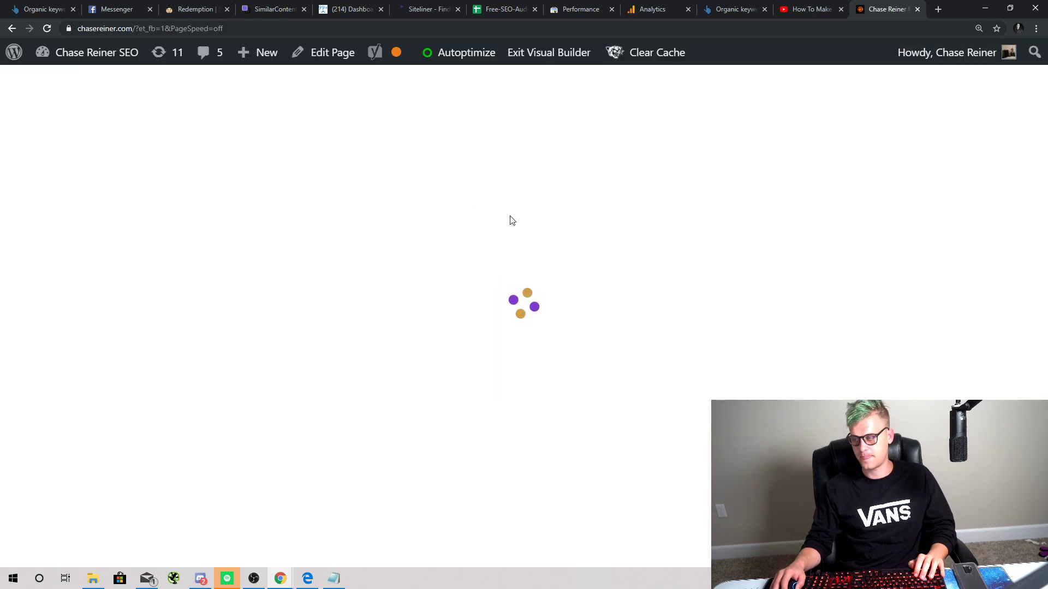
scroll(503, 154, down, 2)
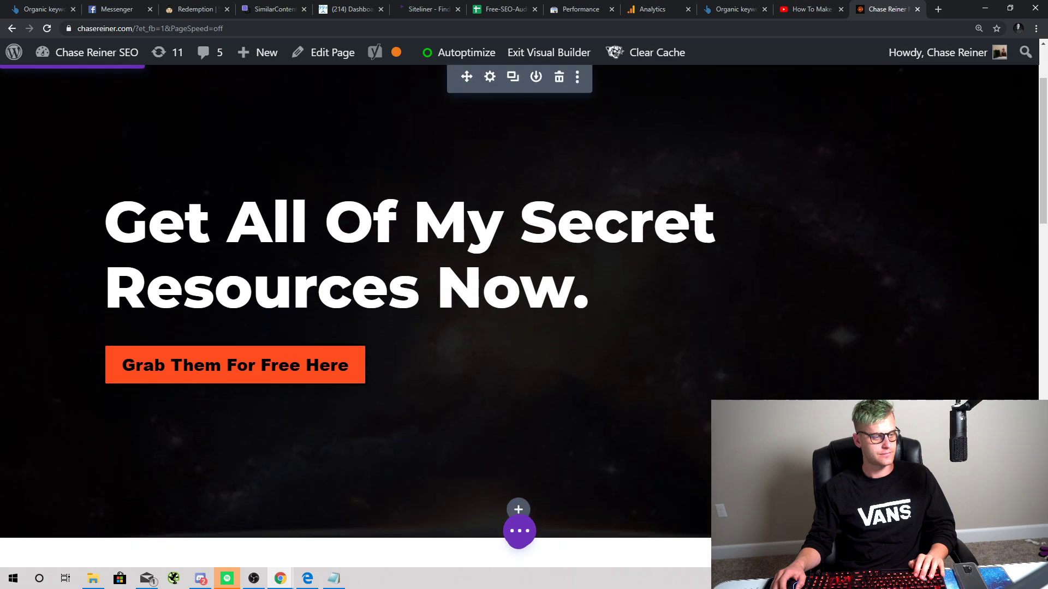
Step: Replace the hero headline text with 'Get My Free SEO Audit Checklist Now'
triple_click(338, 271)
text(Get My)
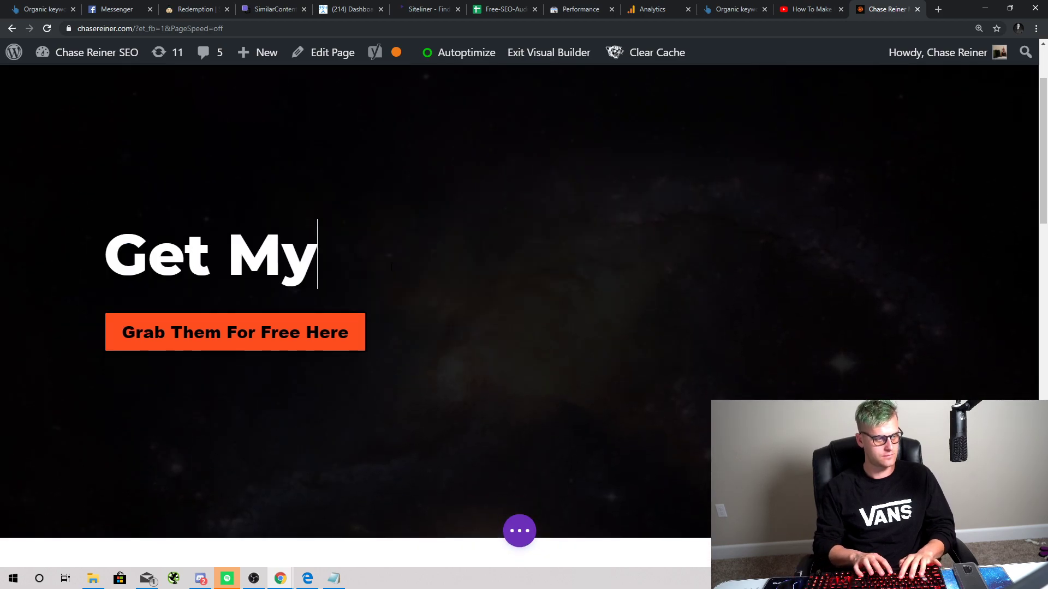
text( FRee)
key(BackSpace)
key(BackSpace)
key(BackSpace)
text(r)
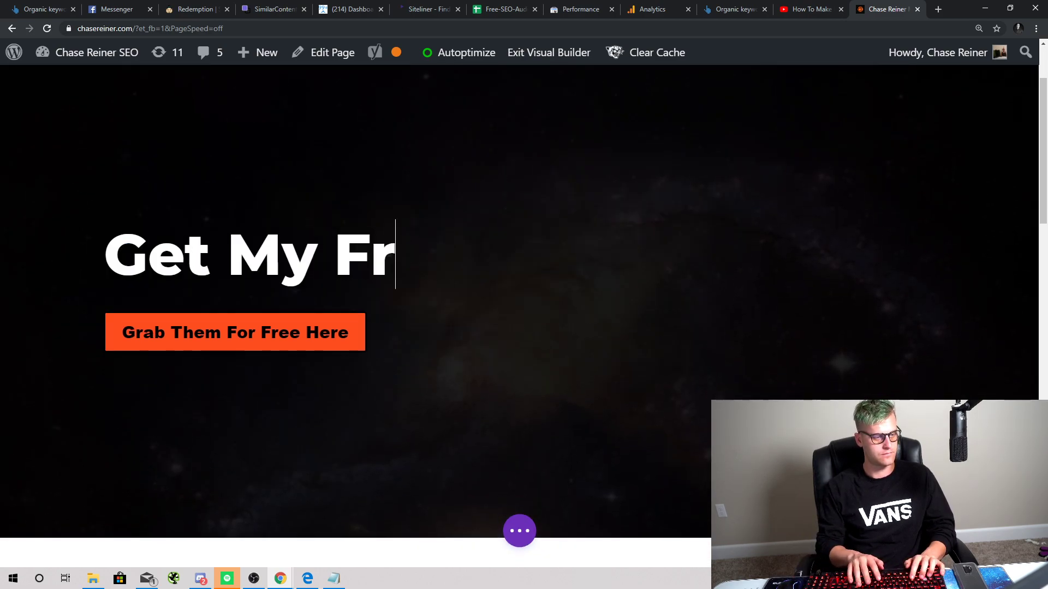
text(ee SEO Audit L)
key(BackSpace)
text(C)
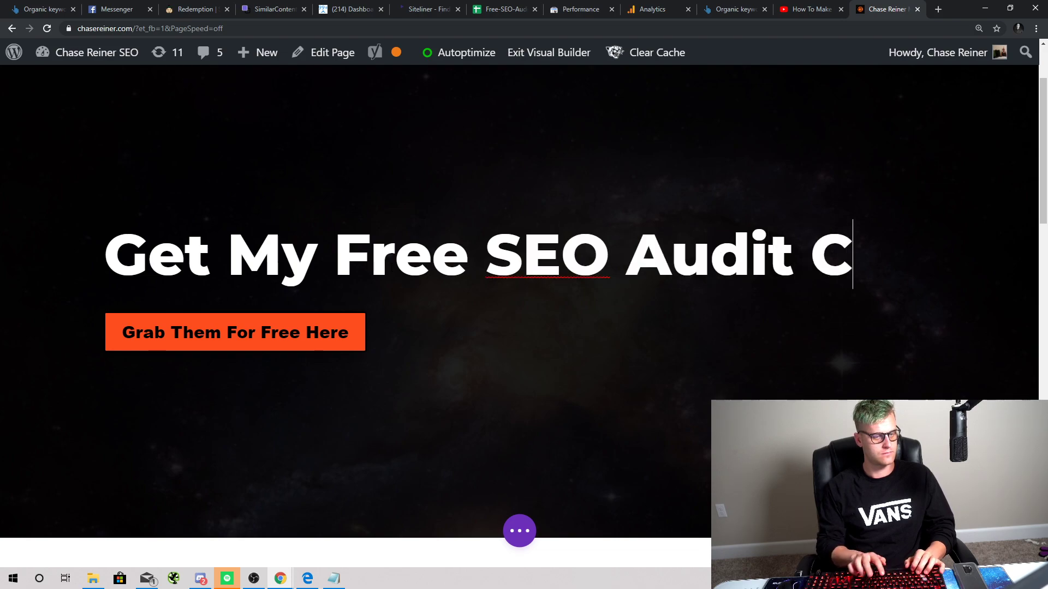
text(hecklist Now)
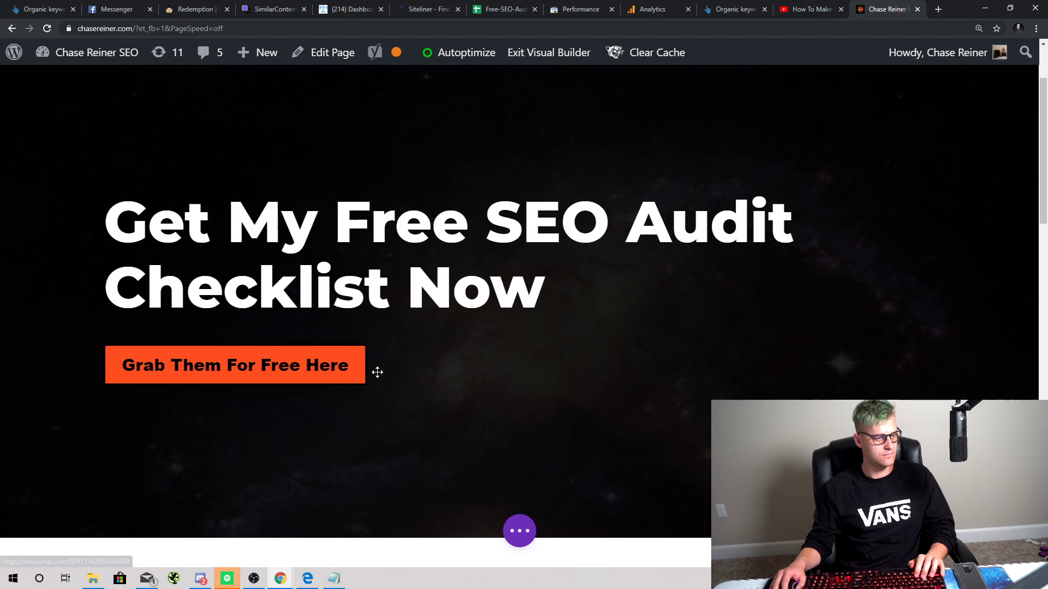
Step: Look over the hero button's options, undo an accidental spacing change, and show the page-wide builder actions
right_click(366, 370)
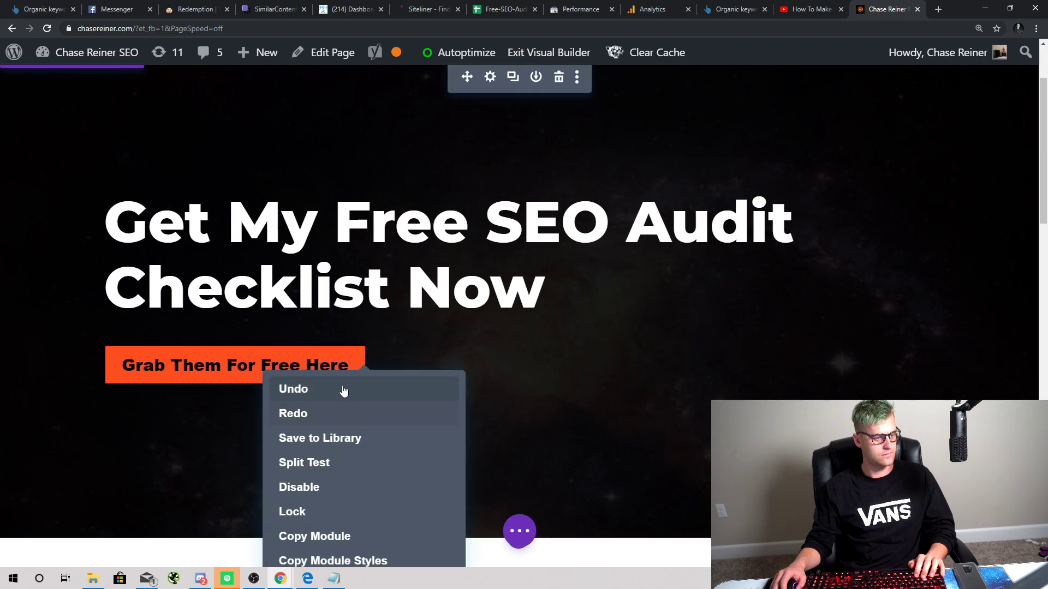
scroll(342, 389, down, 1)
click(372, 307)
right_click(342, 314)
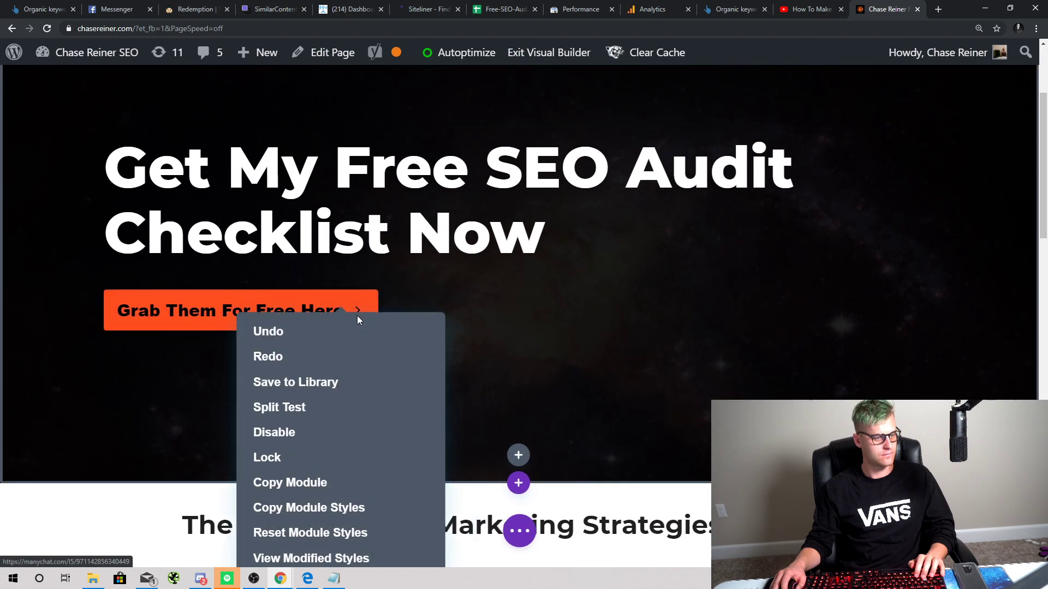
click(371, 311)
scroll(530, 222, up, 3)
key(ctrl+z)
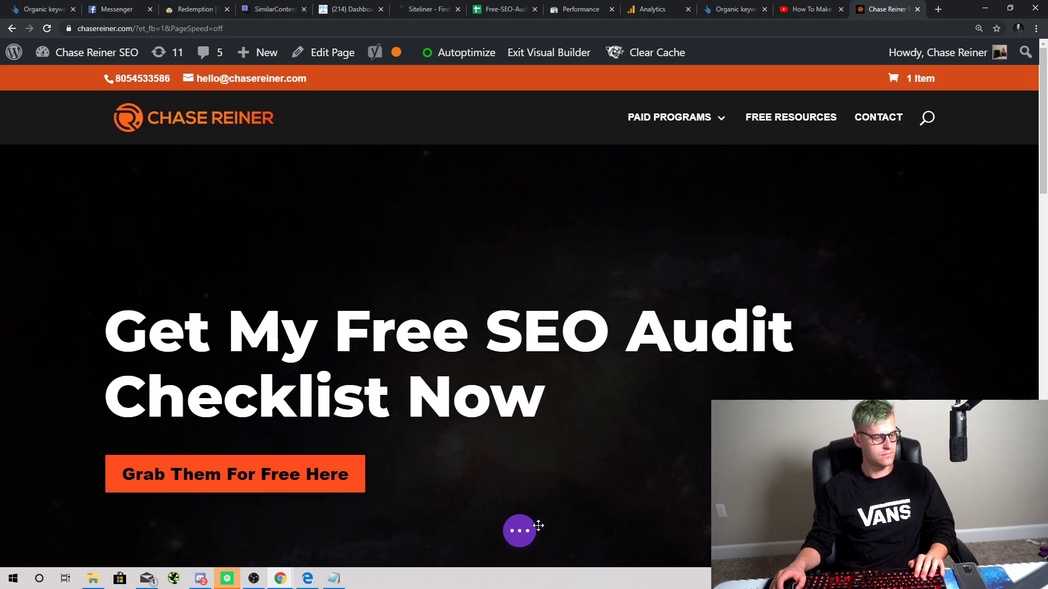
scroll(538, 526, down, 3)
click(519, 530)
scroll(521, 231, up, 2)
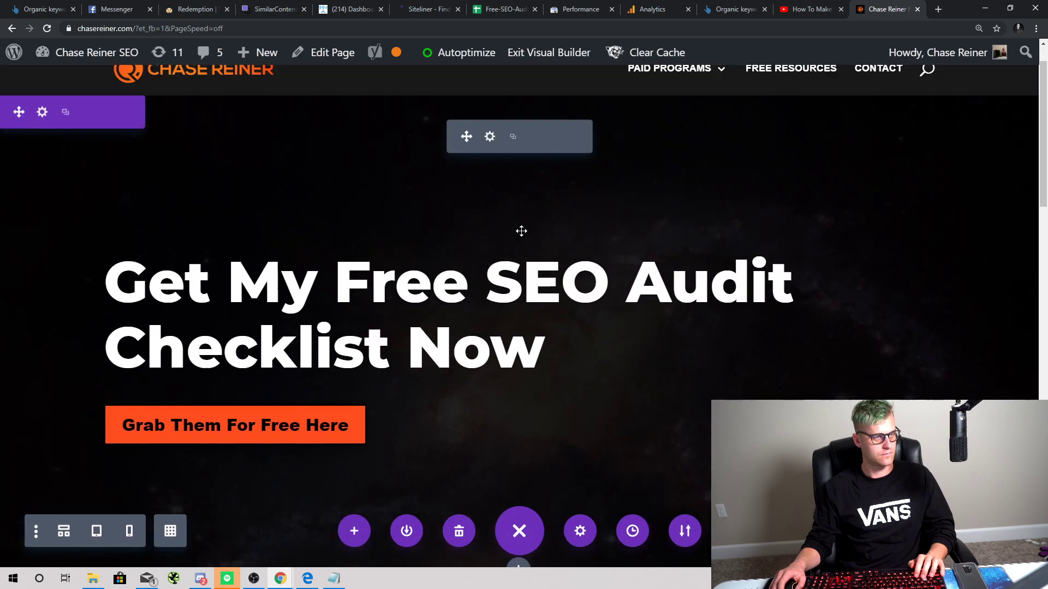
scroll(522, 230, up, 1)
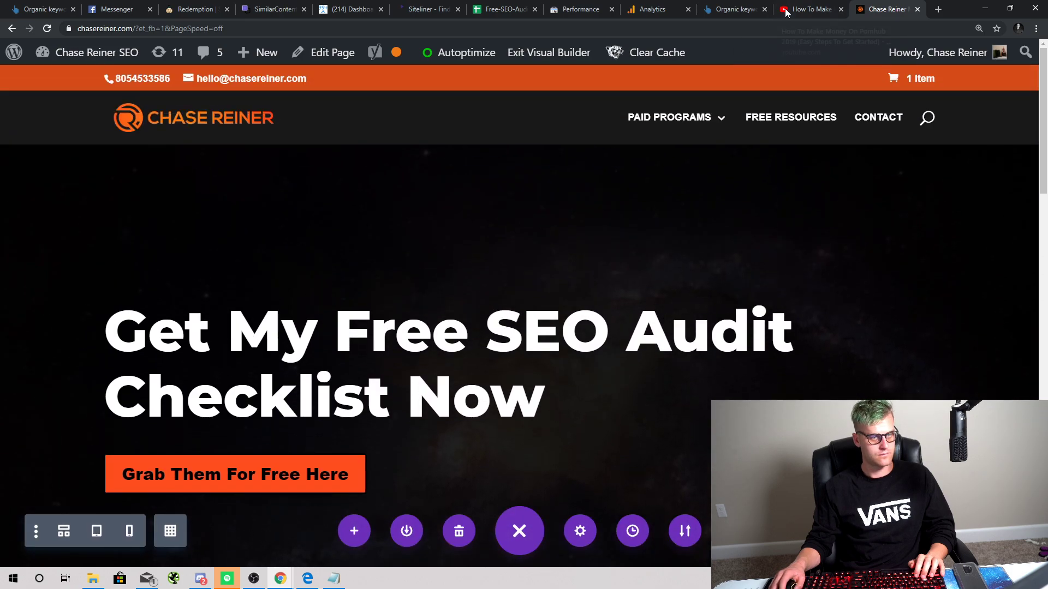
Step: Return to the homepage's Edit Page screen in WordPress
click(325, 49)
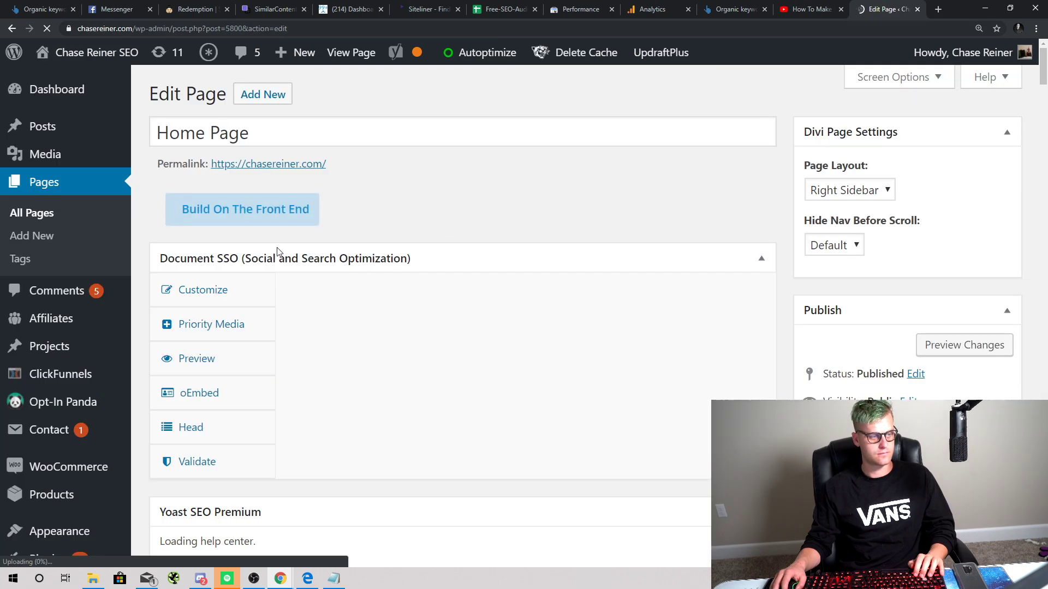
scroll(266, 287, down, 4)
scroll(266, 287, down, 4)
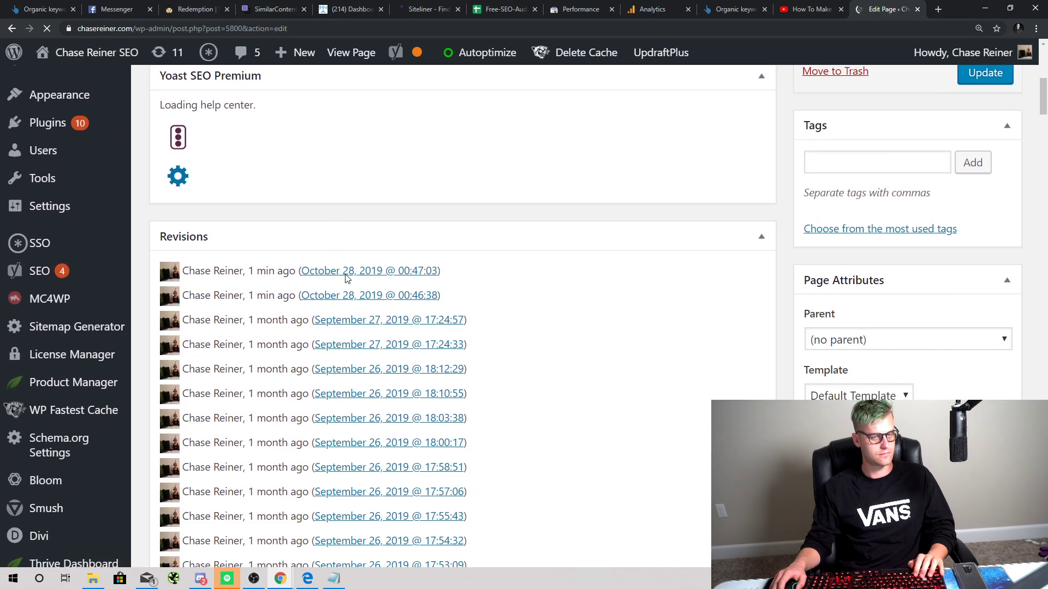
scroll(402, 264, up, 7)
scroll(404, 265, up, 1)
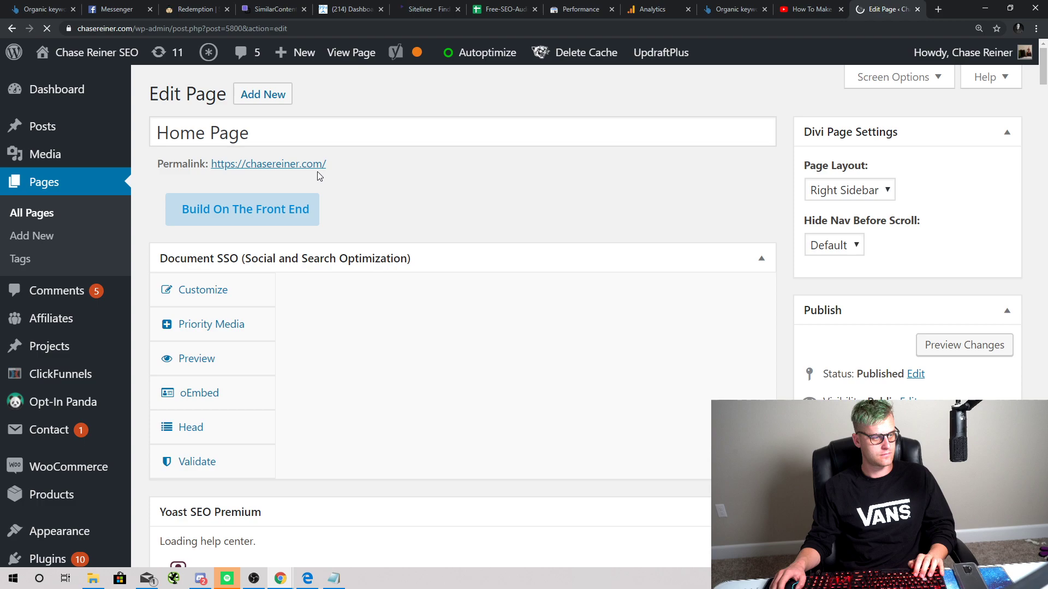
Step: Reopen the homepage in the back-end Divi Builder and scroll to the Fullwidth Header and About modules
click(283, 208)
scroll(278, 224, down, 1)
scroll(353, 224, down, 4)
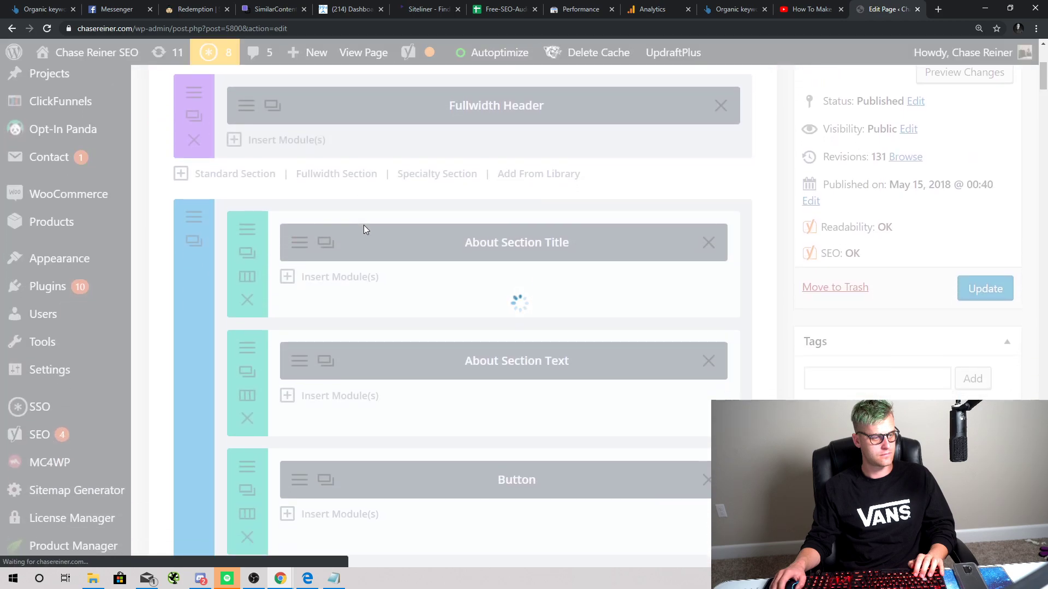
scroll(364, 229, down, 3)
scroll(364, 244, up, 8)
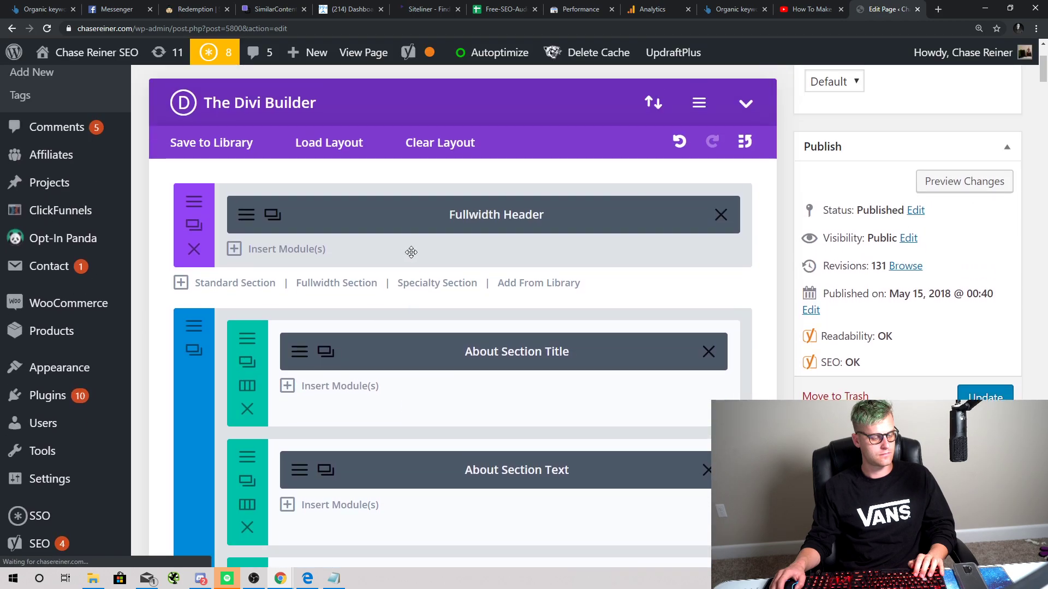
scroll(336, 339, down, 3)
scroll(349, 311, down, 2)
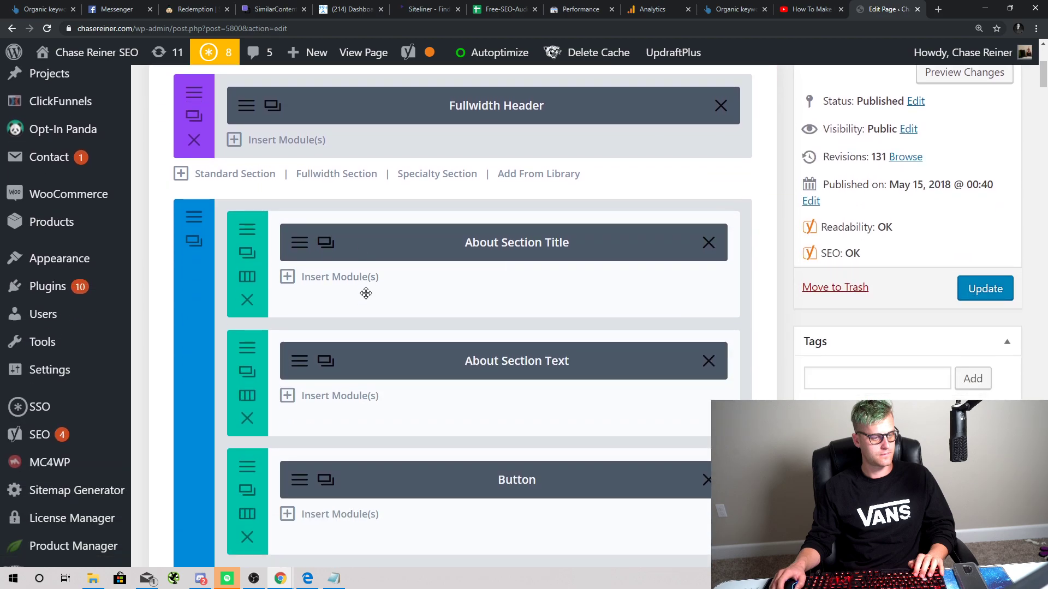
scroll(619, 283, up, 5)
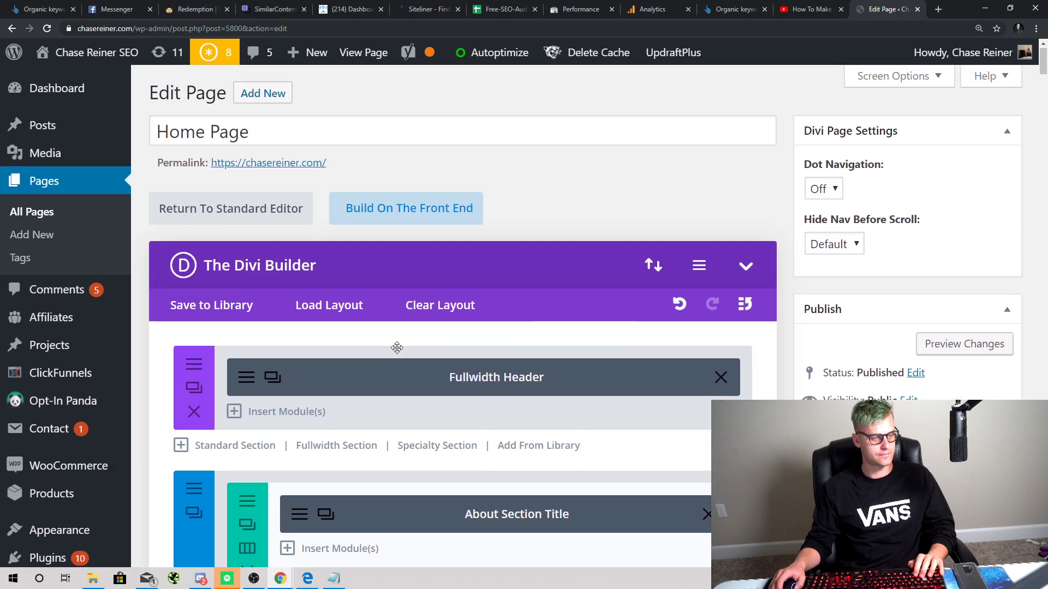
scroll(382, 328, down, 10)
scroll(374, 312, down, 5)
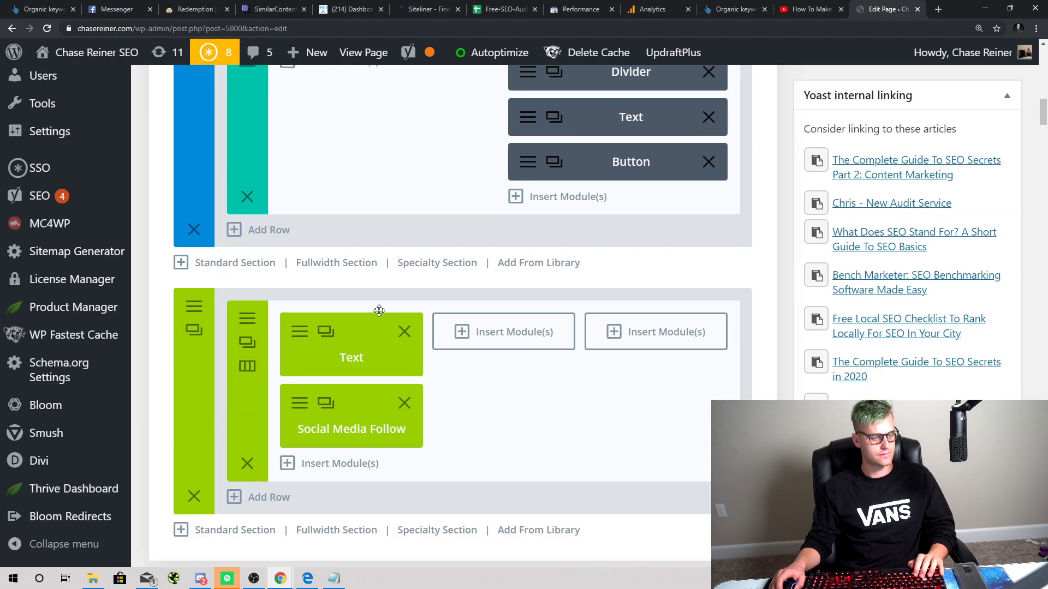
scroll(373, 312, up, 20)
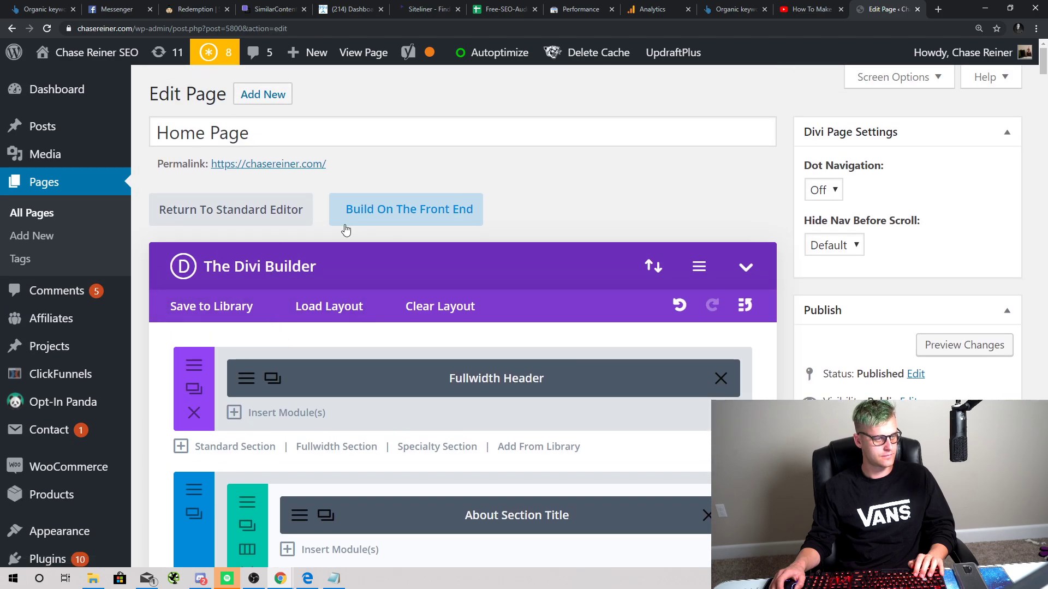
scroll(346, 229, down, 3)
scroll(342, 235, down, 2)
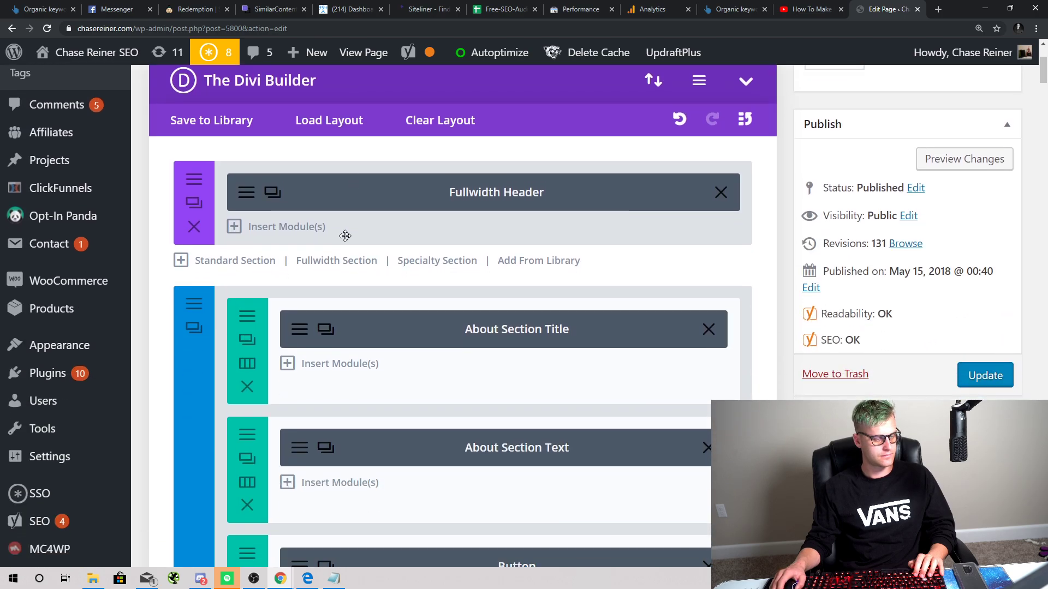
scroll(312, 259, up, 4)
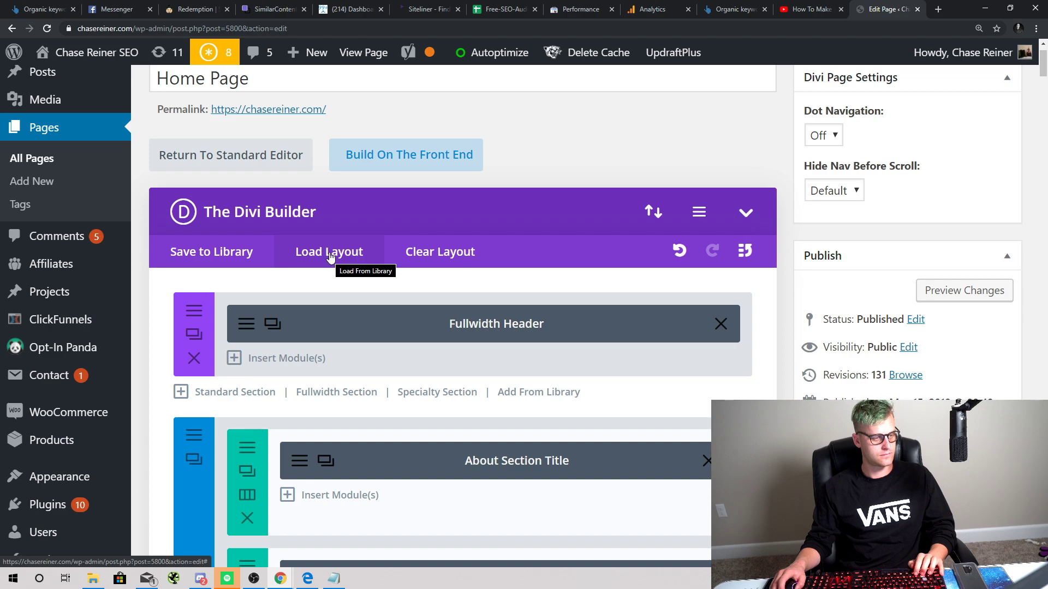
scroll(329, 258, down, 1)
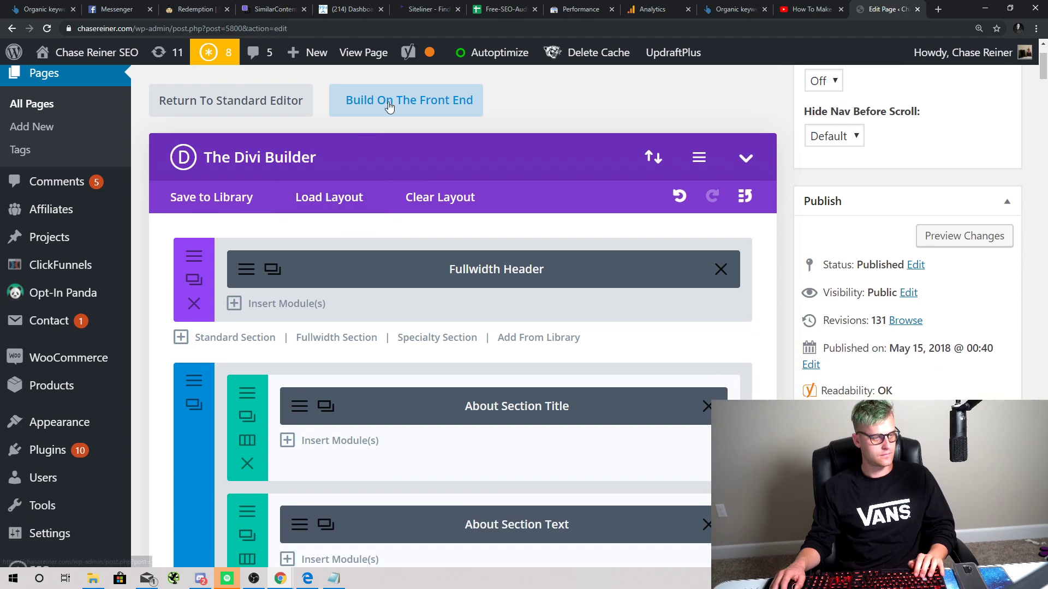
scroll(343, 213, down, 2)
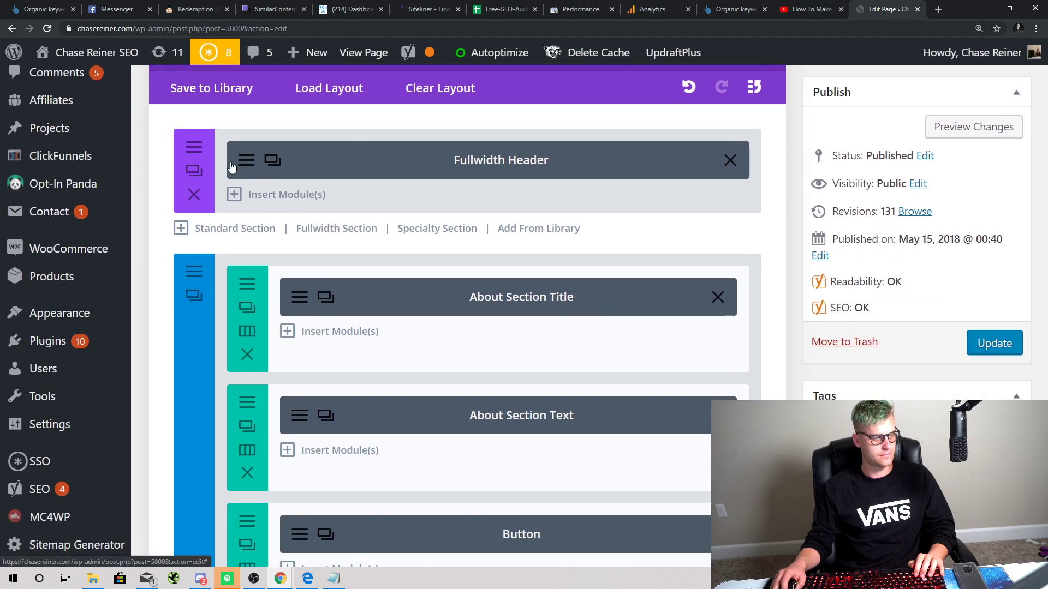
Step: In the Fullwidth Header settings, change the Button #1 text to 'Grab it For Free Here'
click(272, 161)
scroll(344, 208, down, 3)
scroll(343, 220, down, 1)
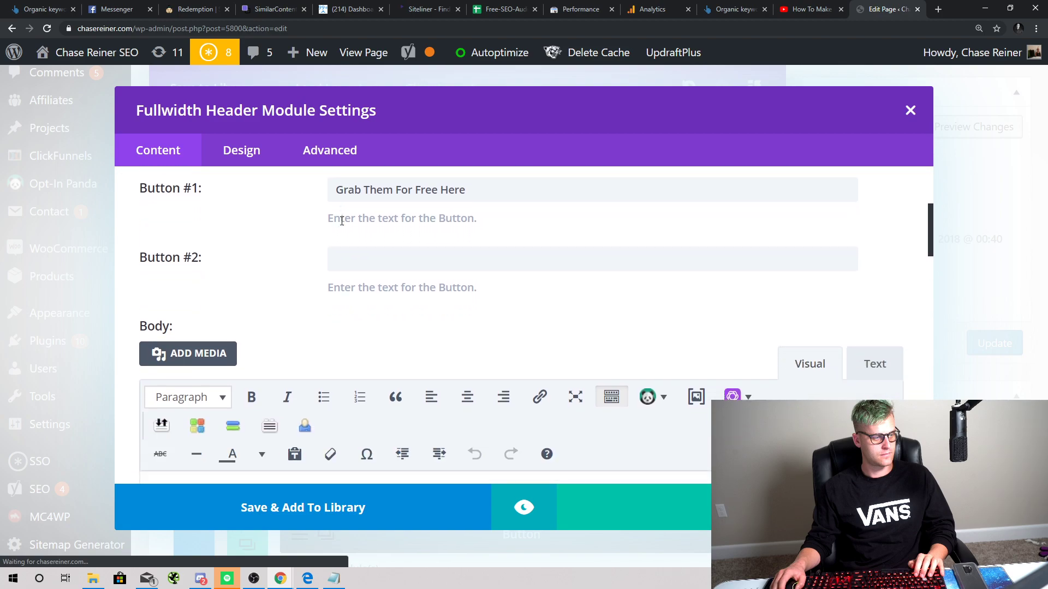
scroll(294, 227, up, 1)
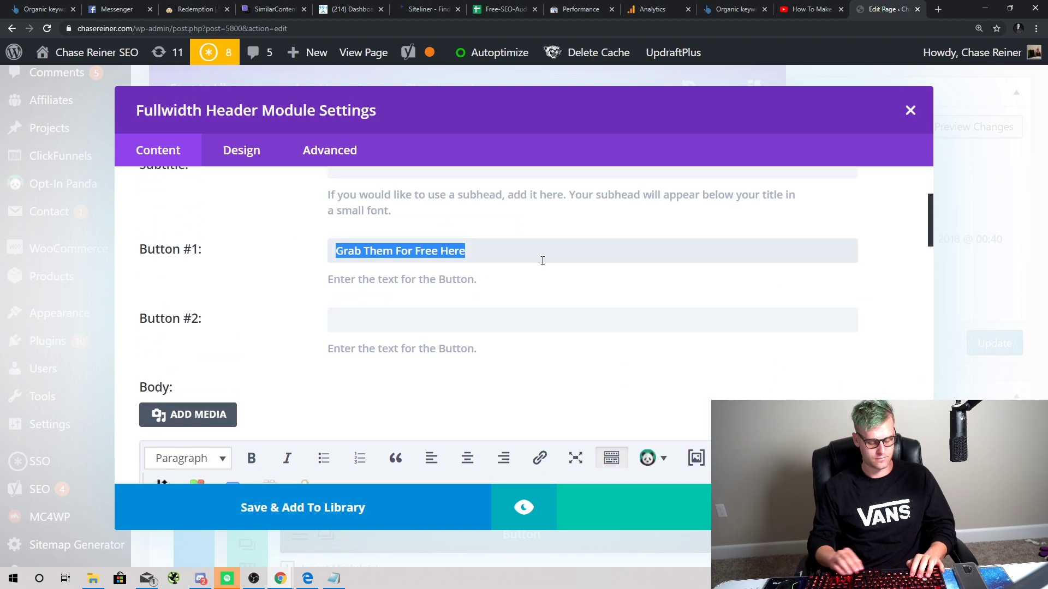
text(g)
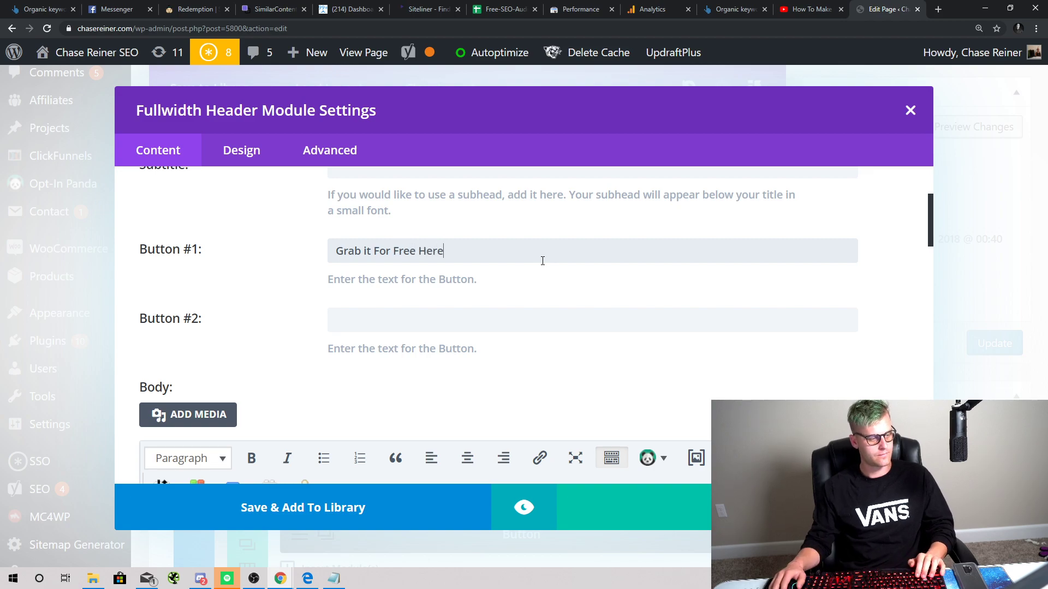
scroll(470, 265, down, 4)
Step: Look through the Fullwidth Header's Design settings
click(256, 143)
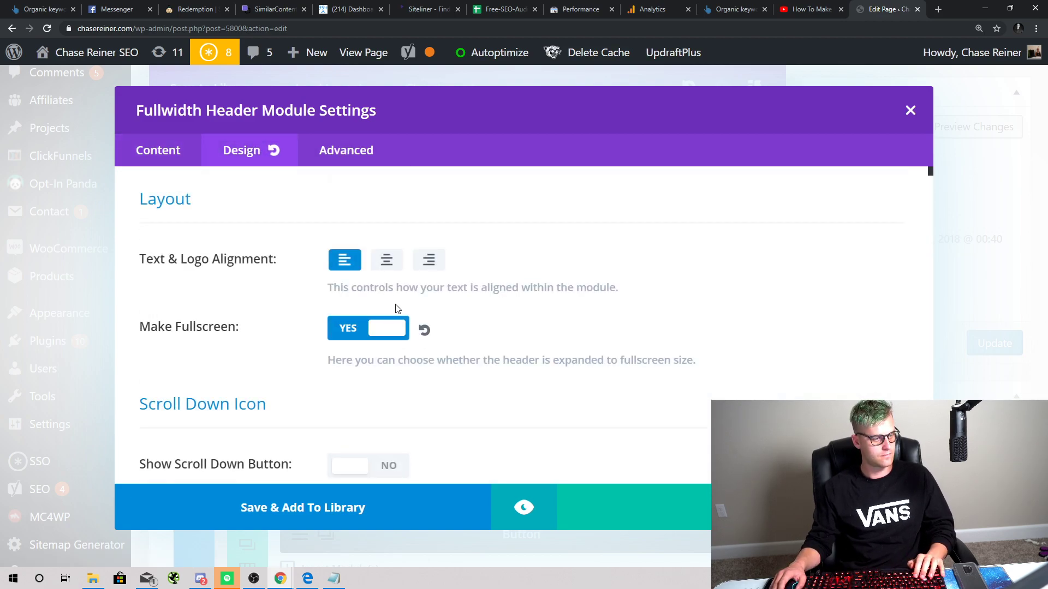
scroll(396, 309, down, 1)
scroll(386, 285, up, 1)
scroll(403, 300, down, 4)
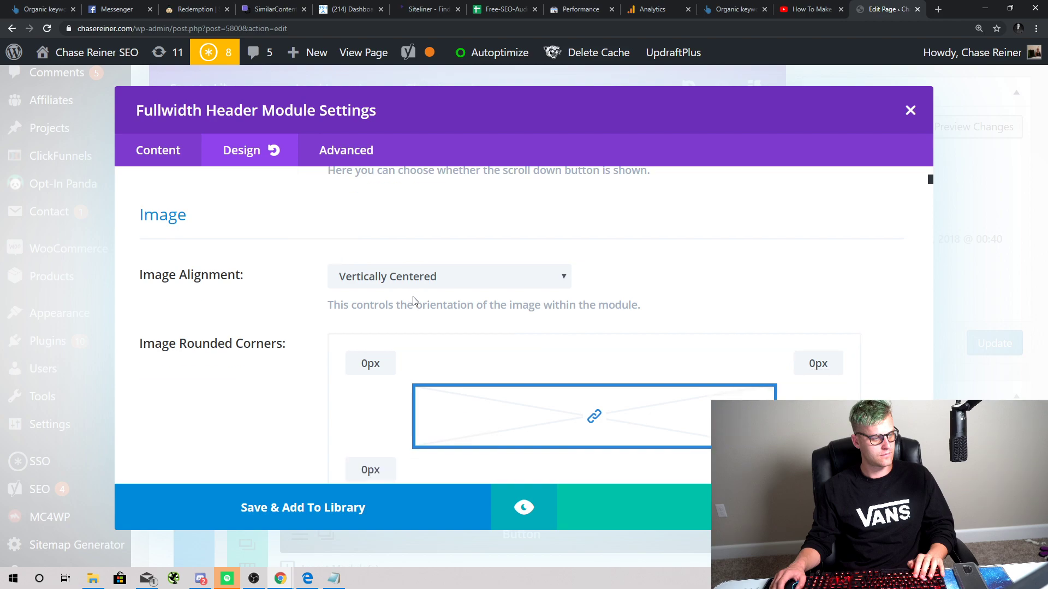
scroll(414, 301, down, 10)
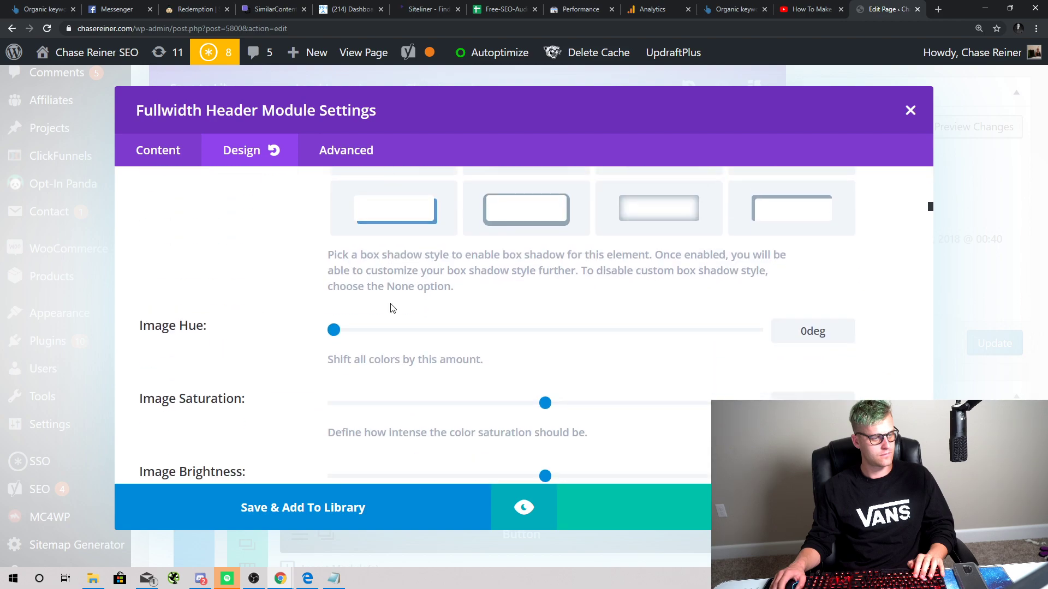
scroll(390, 309, down, 12)
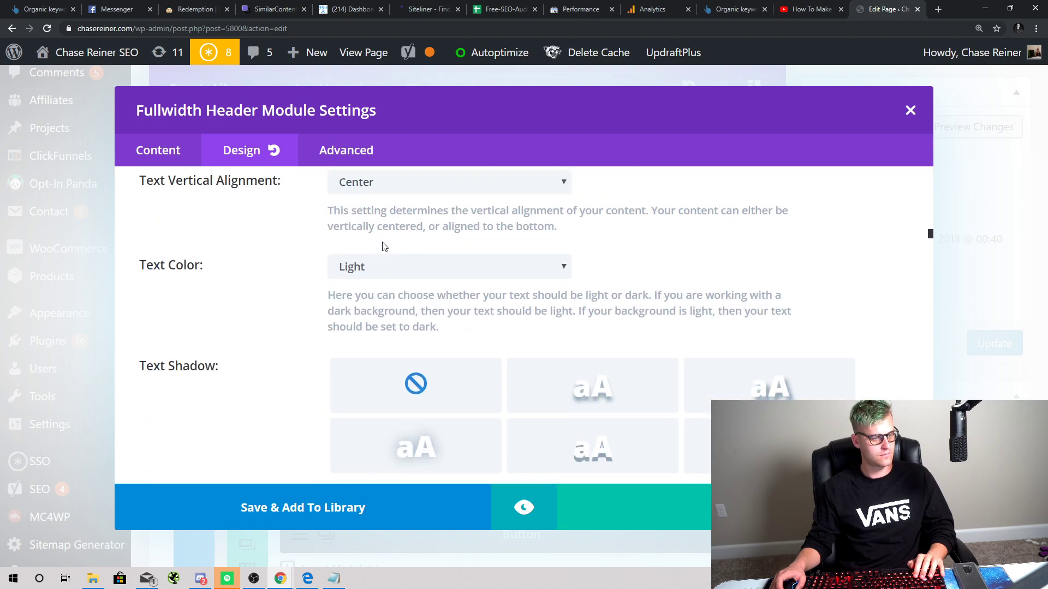
scroll(191, 187, up, 12)
Step: Back in the Content settings, select the existing Button #1 Link URL for replacement
click(192, 160)
scroll(405, 252, down, 3)
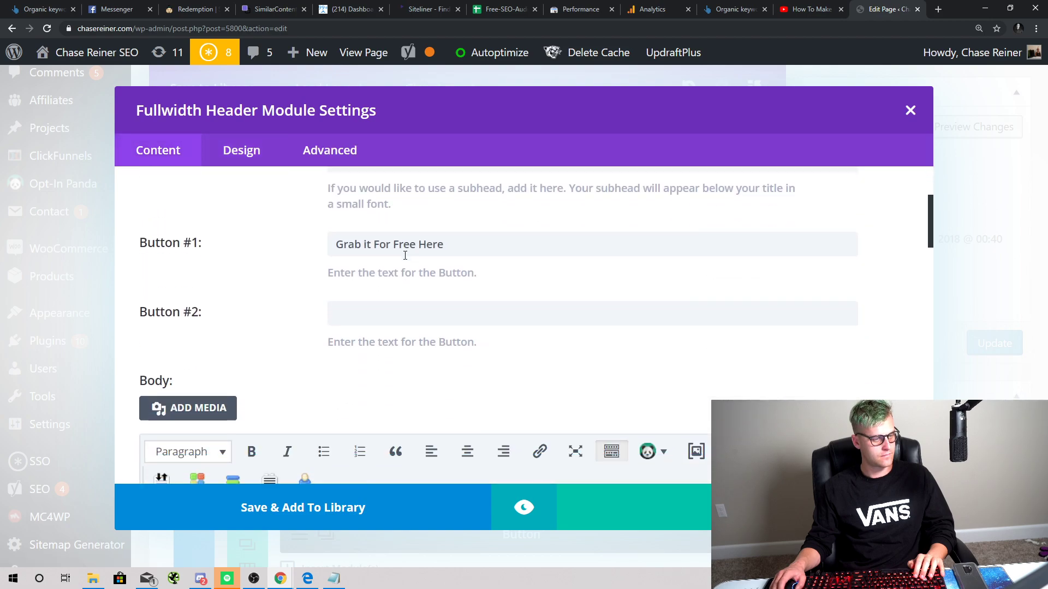
scroll(404, 257, down, 15)
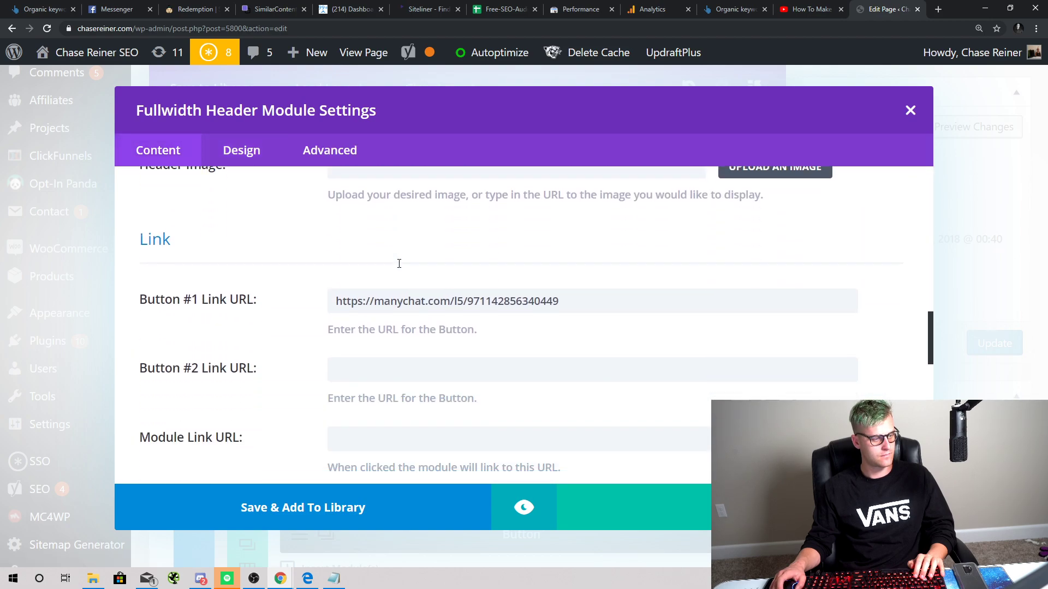
triple_click(604, 302)
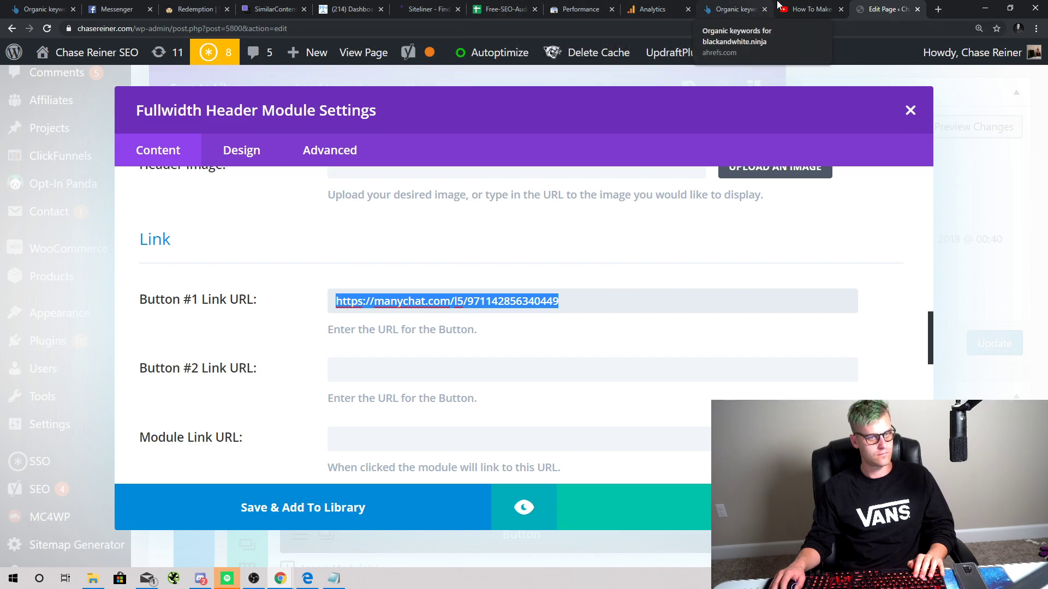
click(810, 10)
Step: Search Google for 'seo roadmap template' from the address bar
click(420, 29)
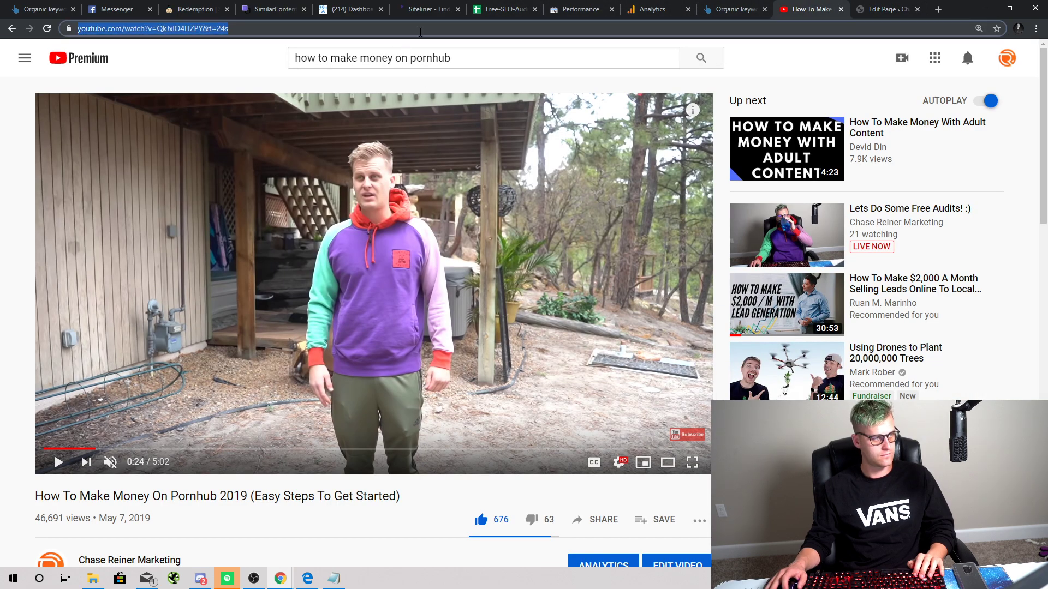
text(chasereiner.com/soe)
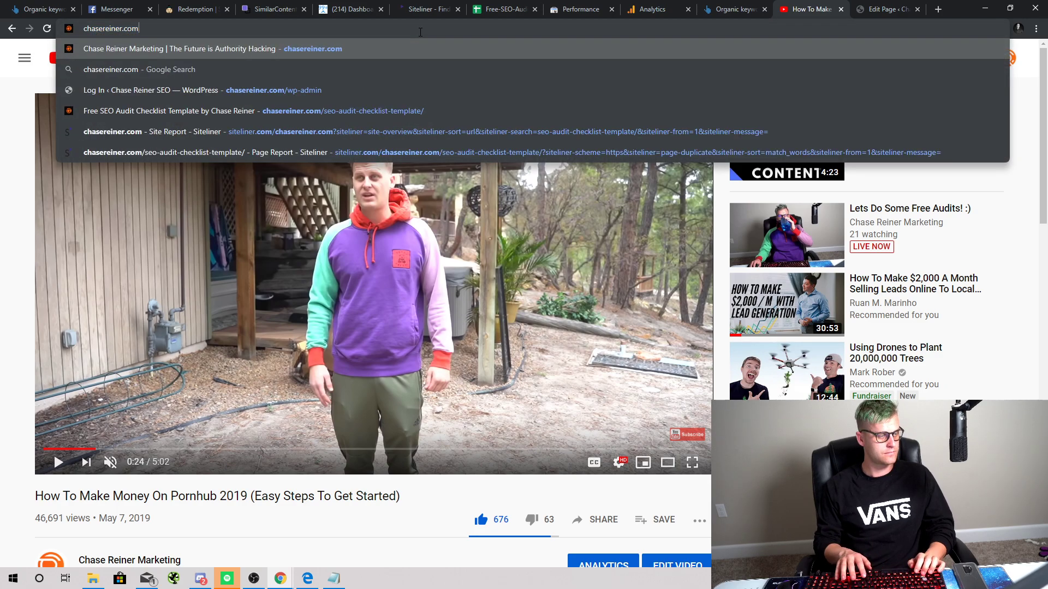
key(BackSpace)
key(BackSpace)
text(eo-audit-)
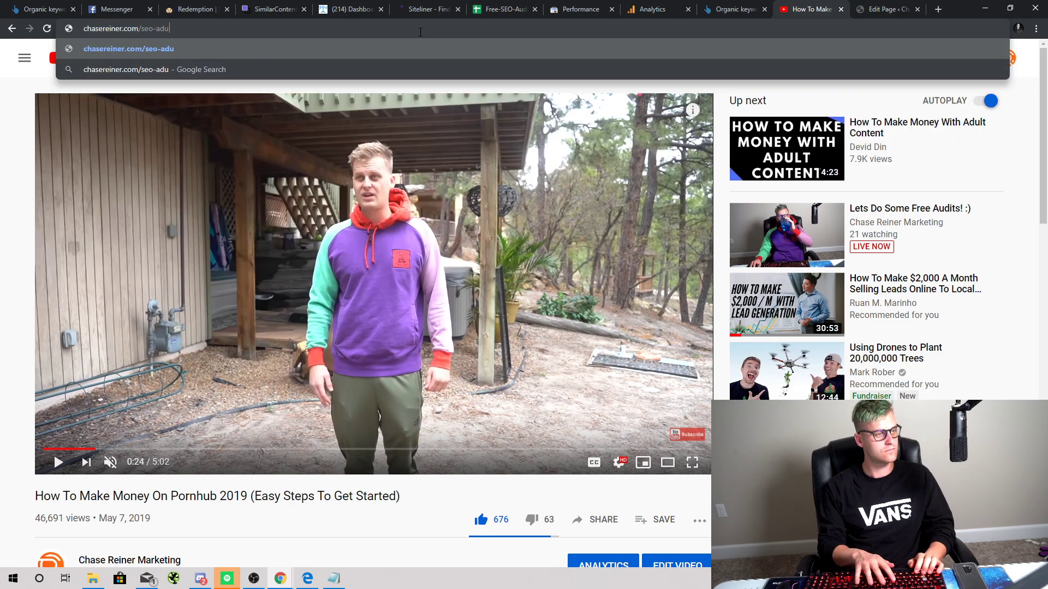
text(checkil)
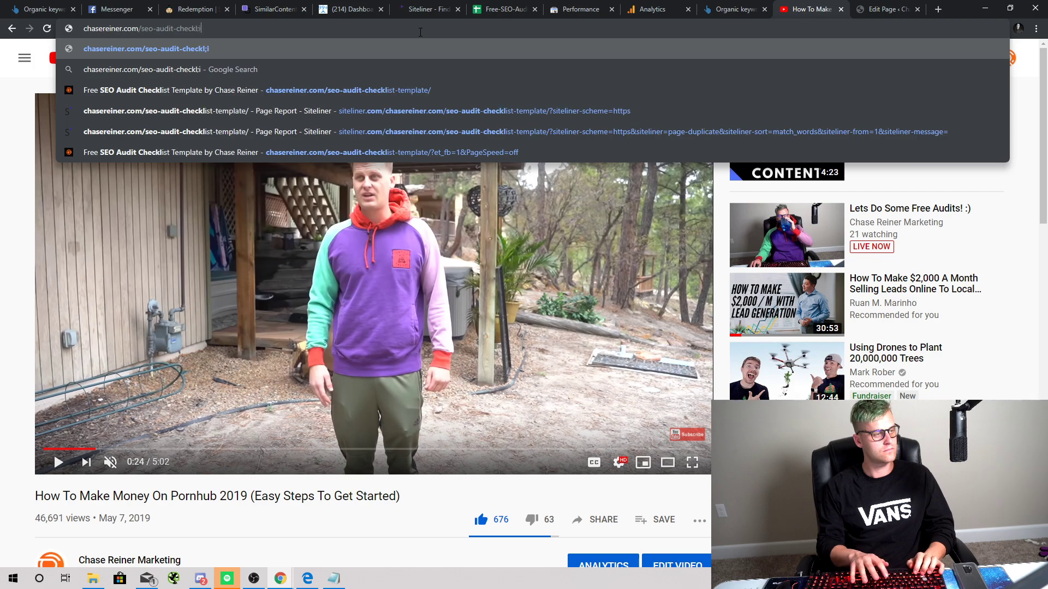
key(ctrl+a)
text(seo r)
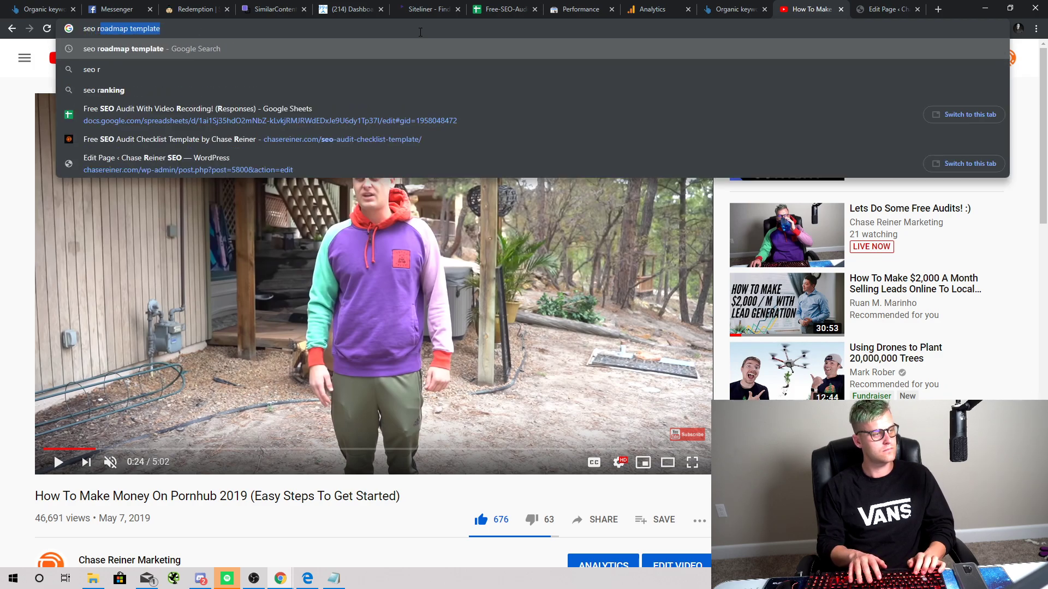
key(Return)
Step: Open the Free SEO Audit Checklist Template result and copy its page address
scroll(386, 239, down, 9)
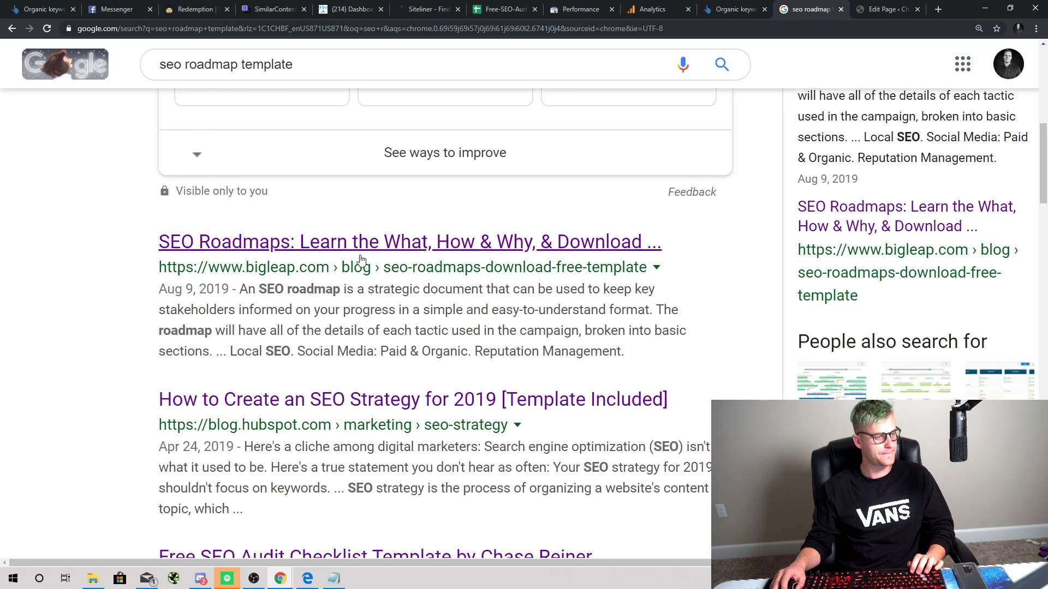
click(376, 400)
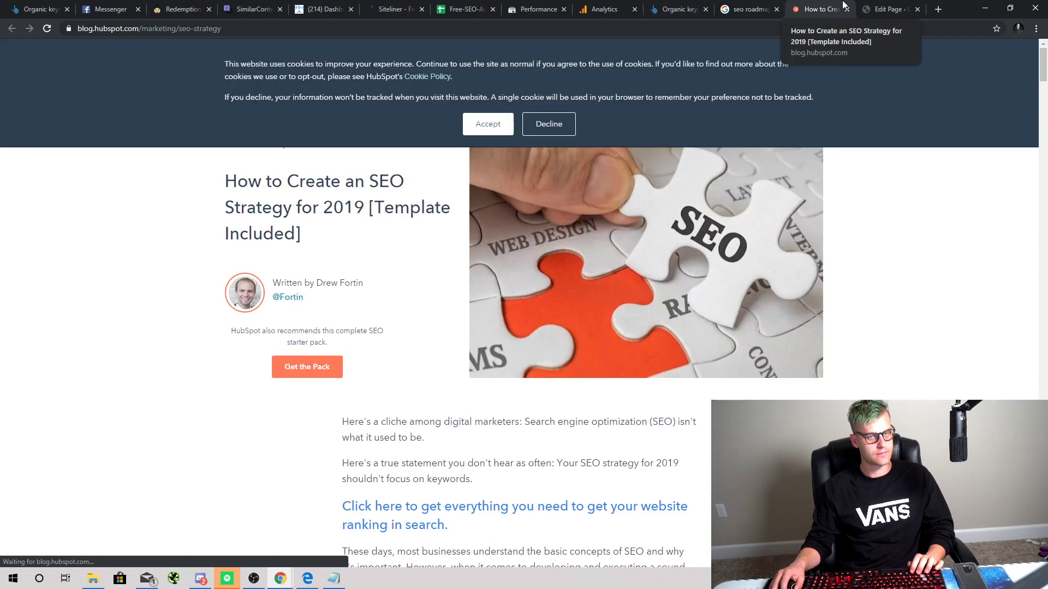
click(847, 9)
scroll(481, 292, down, 3)
scroll(481, 292, down, 2)
click(377, 395)
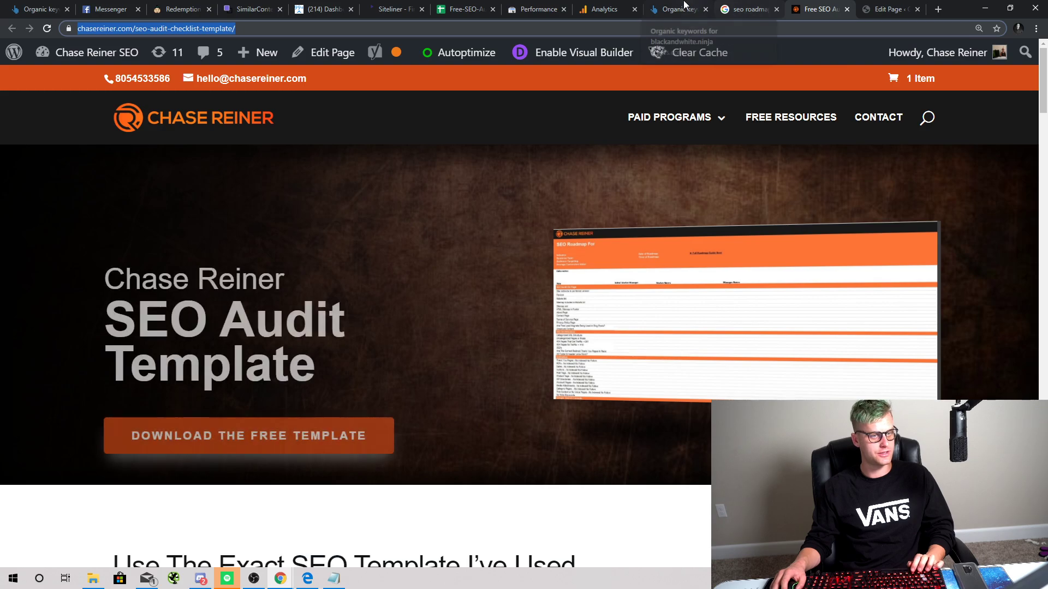
click(604, 9)
Step: Find and return to the WordPress Edit Page tab with the Fullwidth Header settings
click(538, 9)
click(474, 7)
click(657, 6)
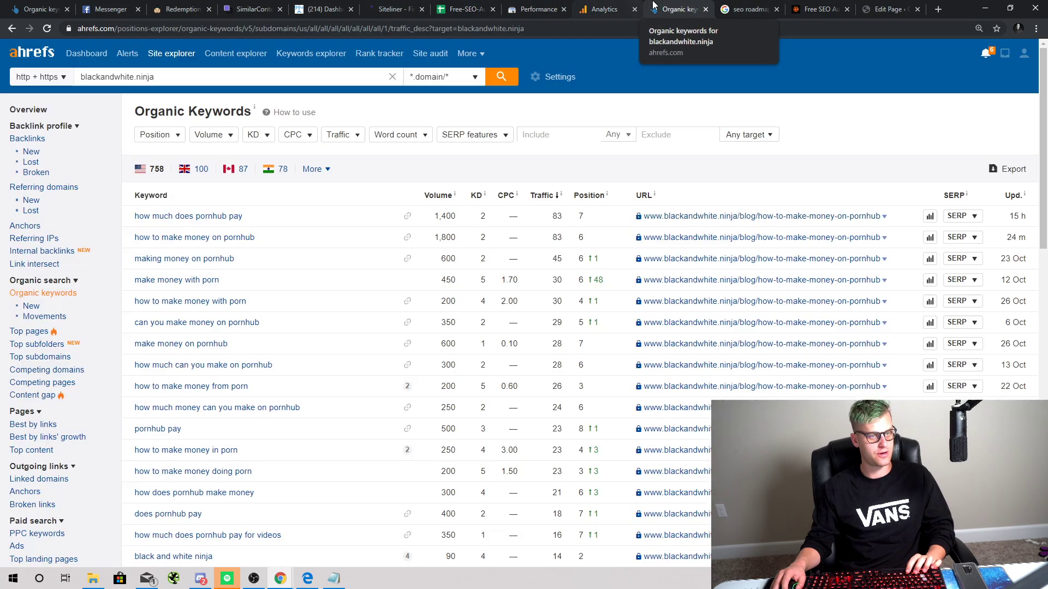
click(756, 6)
click(813, 7)
click(537, 10)
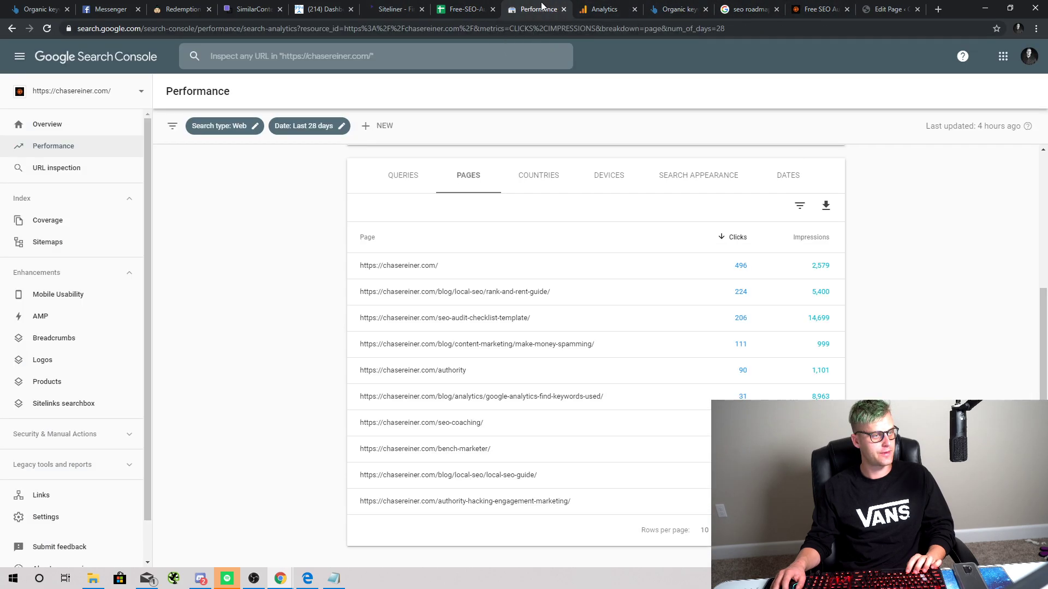
click(467, 10)
click(325, 9)
click(393, 9)
click(538, 9)
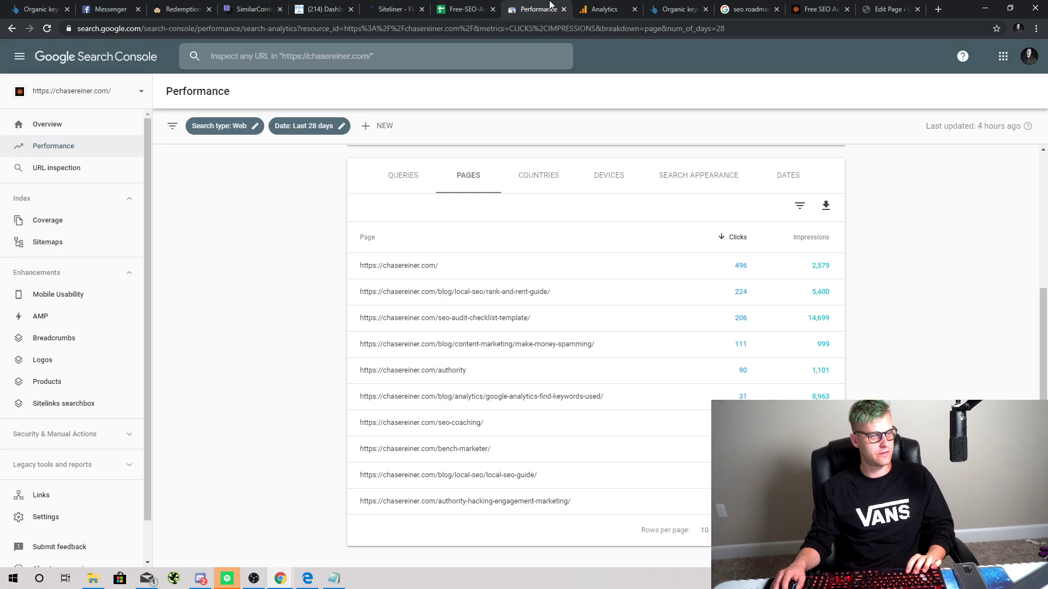
click(671, 9)
click(764, 6)
click(818, 6)
click(876, 8)
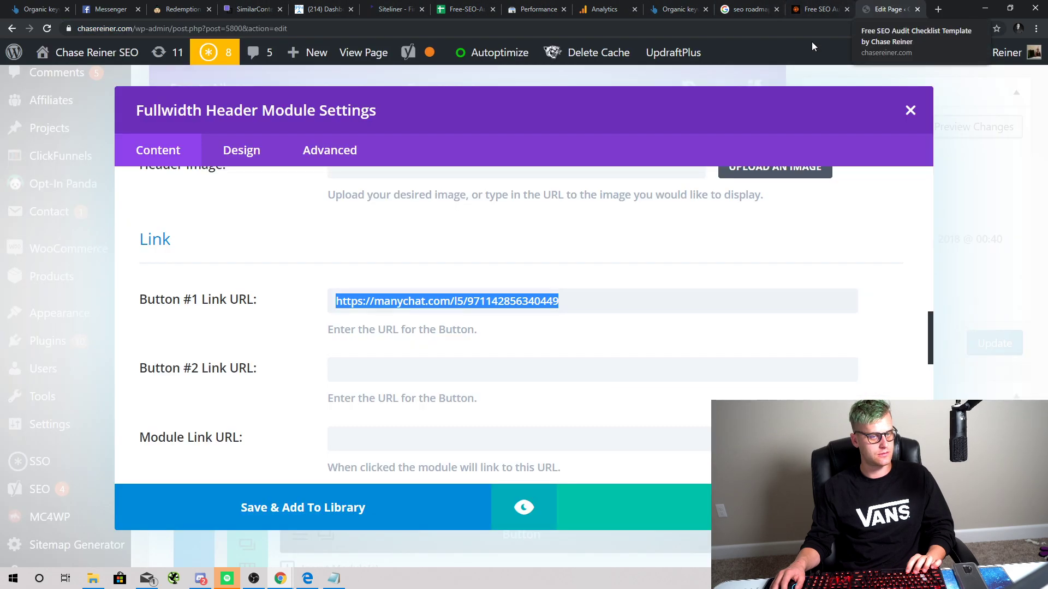
Step: Paste the checklist URL as the Button #1 link, save the module and update the homepage
text(https://chasereiner.com/seo-audit-checklist-template/)
click(743, 507)
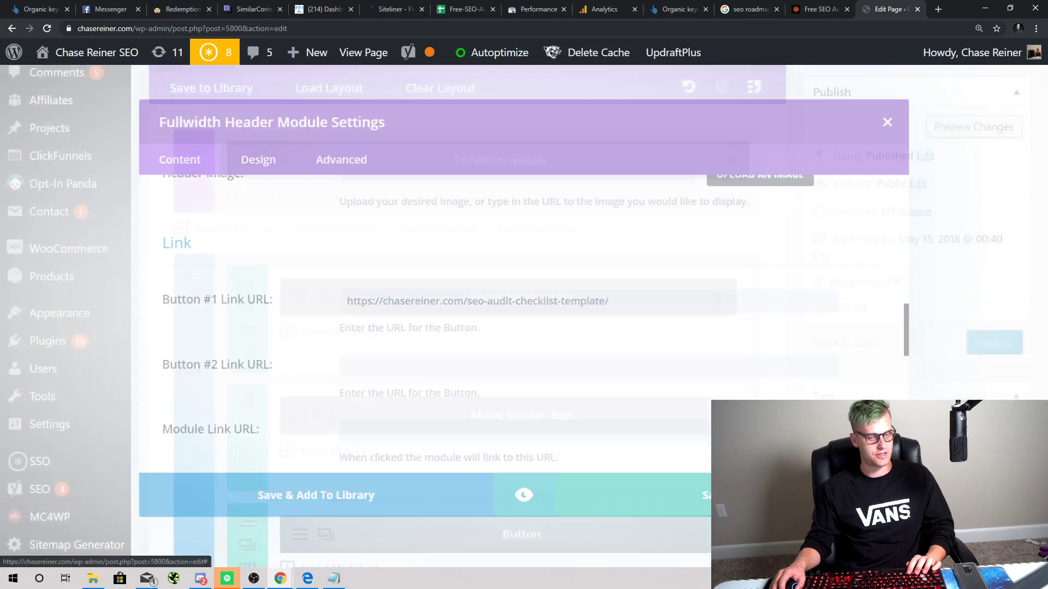
click(1003, 345)
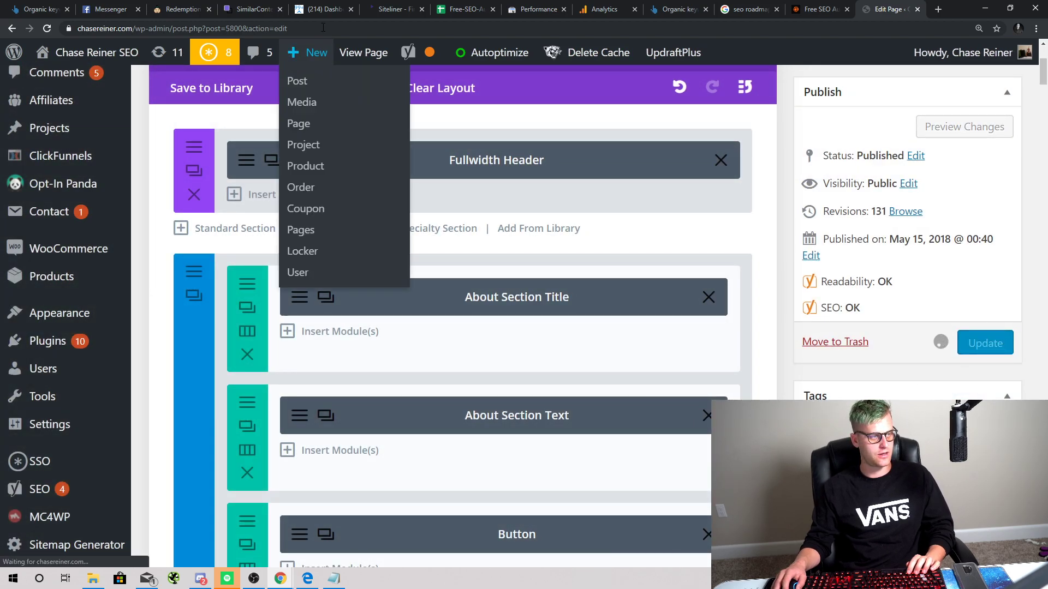
Step: Close the 'seo roadmap template' search results tab and return to the page editor
click(746, 9)
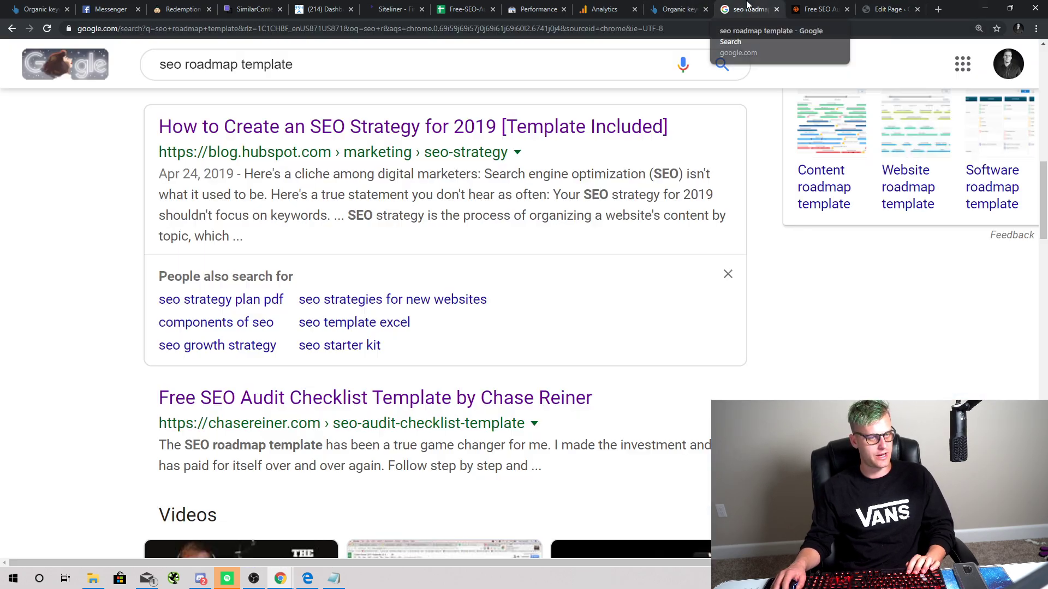
click(777, 8)
click(830, 9)
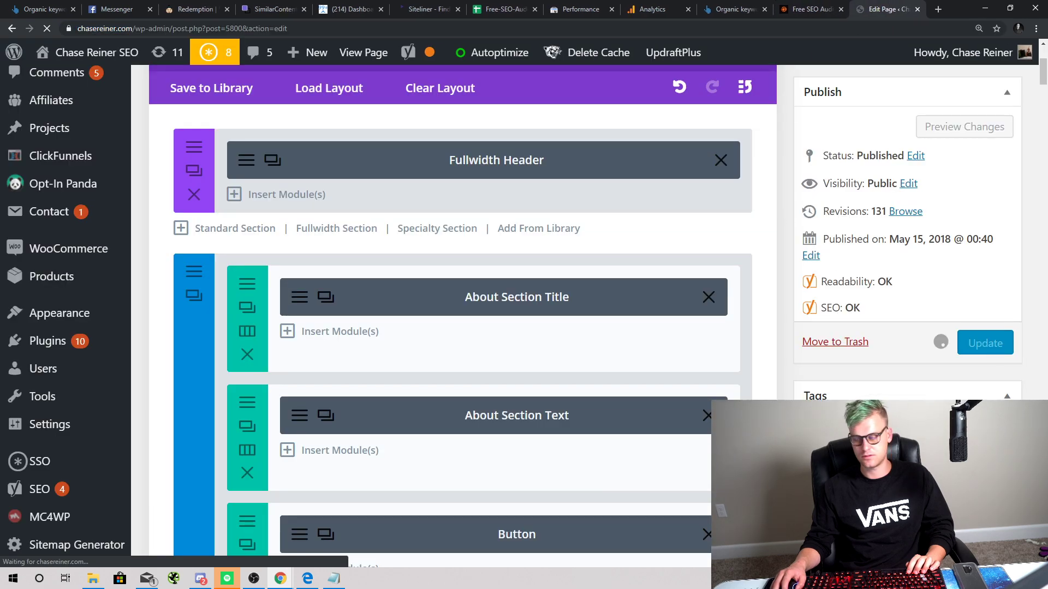